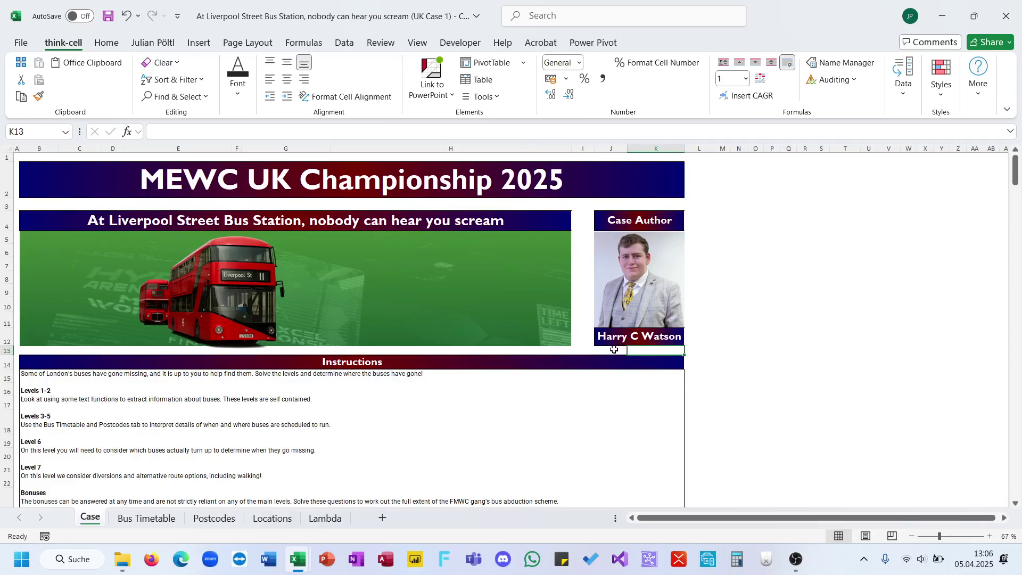
pyautogui.click(611, 349)
pyautogui.scroll(-3, 493, 366)
pyautogui.scroll(3, 493, 366)
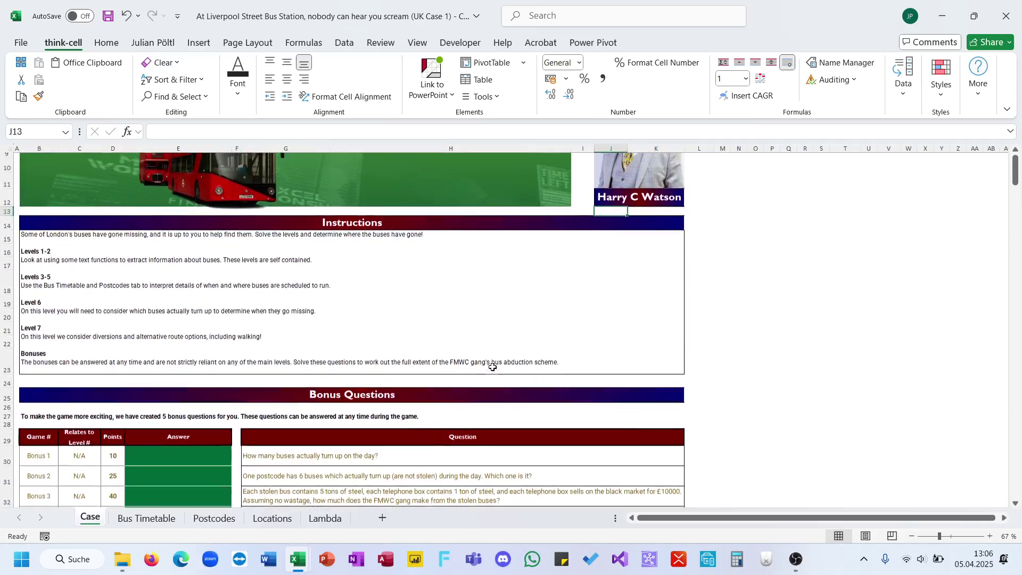
pyautogui.scroll(-1, 492, 366)
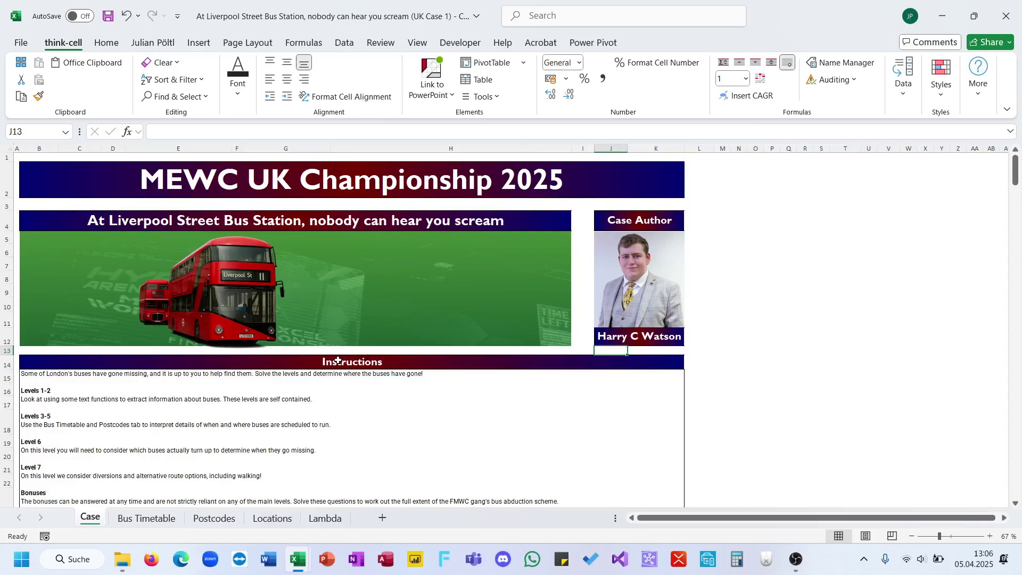
# For Level 1, enter =TEXTBEFORE(G47;" ") in E47 to extract the bus number in front of the destination
pyautogui.scroll(-10, 338, 362)
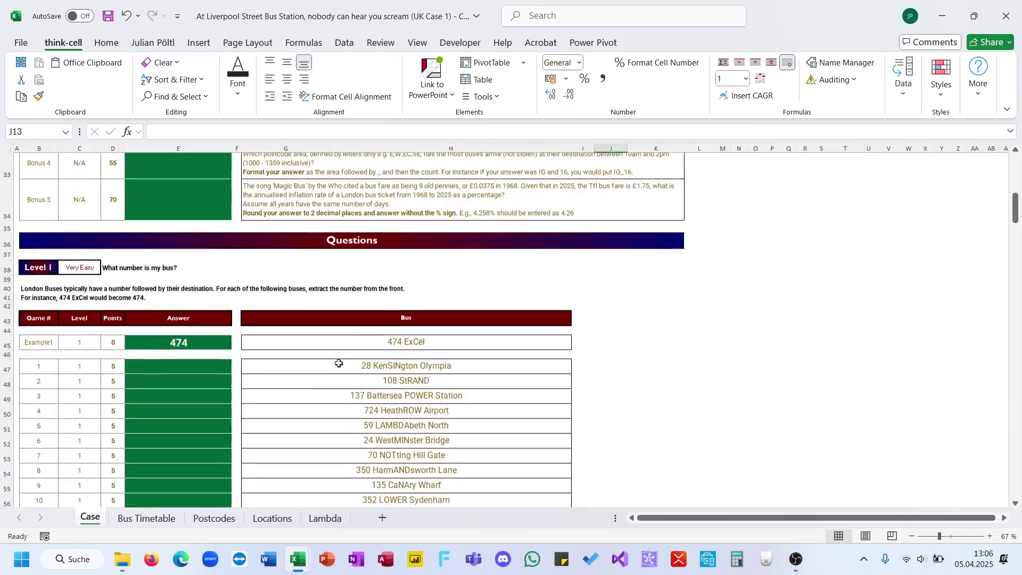
pyautogui.click(211, 365)
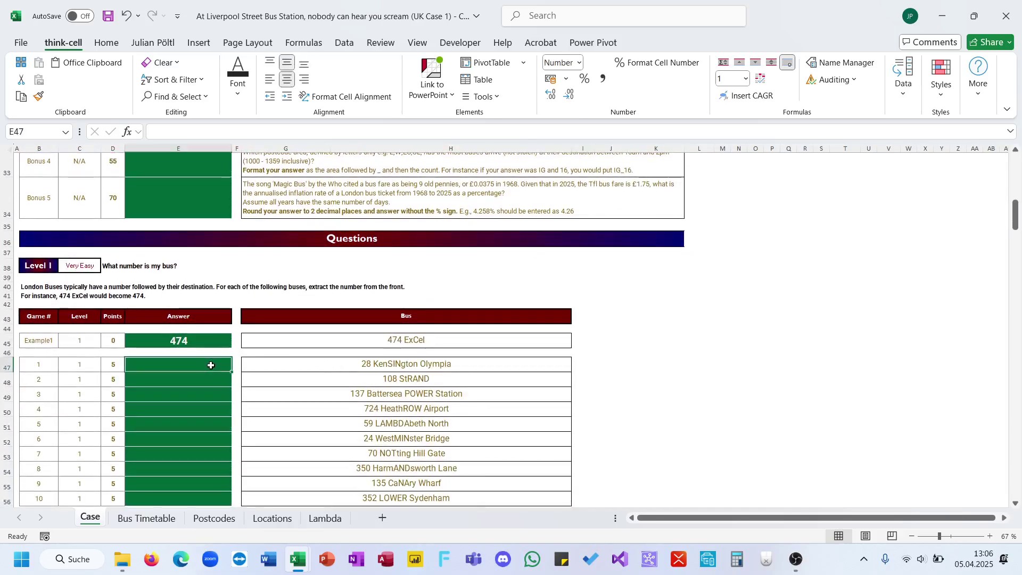
pyautogui.write('=text')
pyautogui.press('Down')
pyautogui.press('Down')
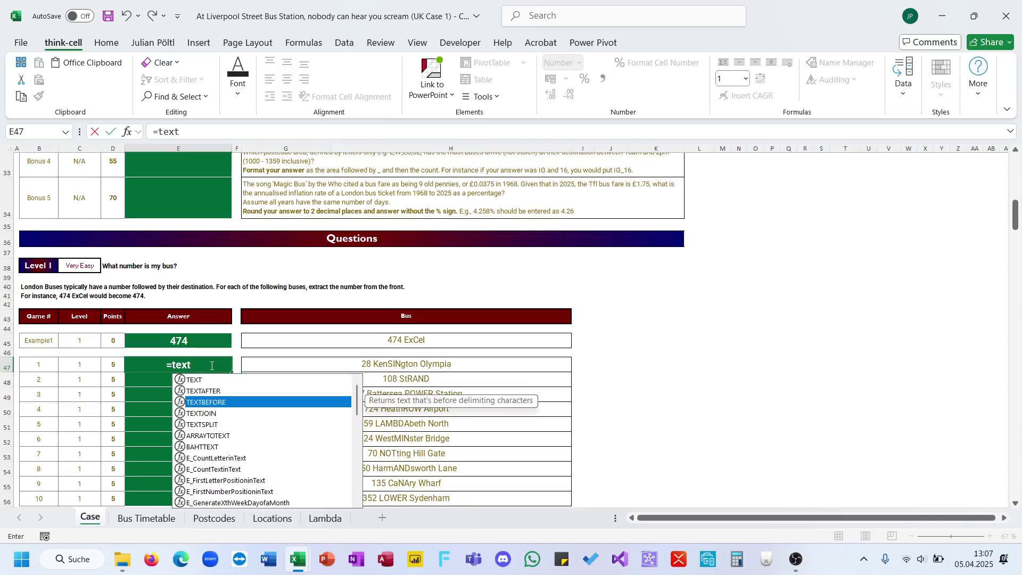
pyautogui.press('Tab')
pyautogui.press('Right')
pyautogui.press('Right')
pyautogui.write(';"')
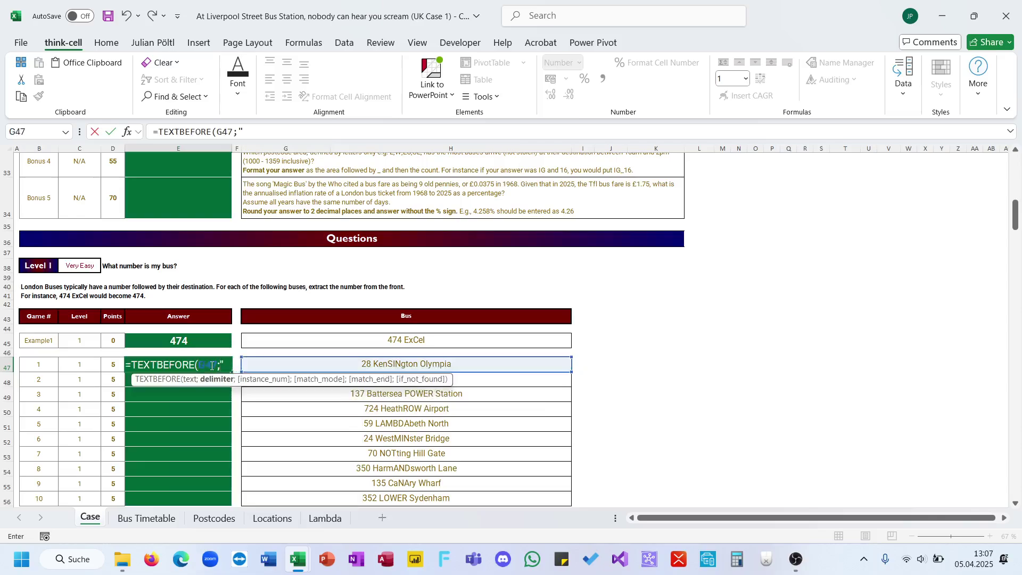
pyautogui.press('Tab')
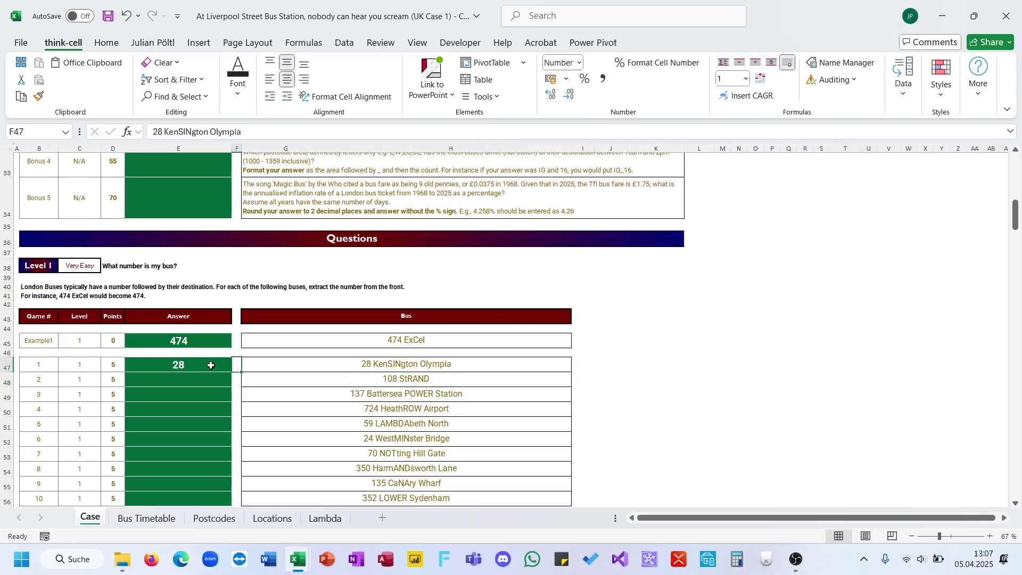
# Fill the TEXTBEFORE formula from E47 down through E56 for all ten Level 1 buses and check the level code cell E58
pyautogui.press('Left')
pyautogui.hotkey('ctrl', 'c')
pyautogui.press('Up')
pyautogui.press('Up')
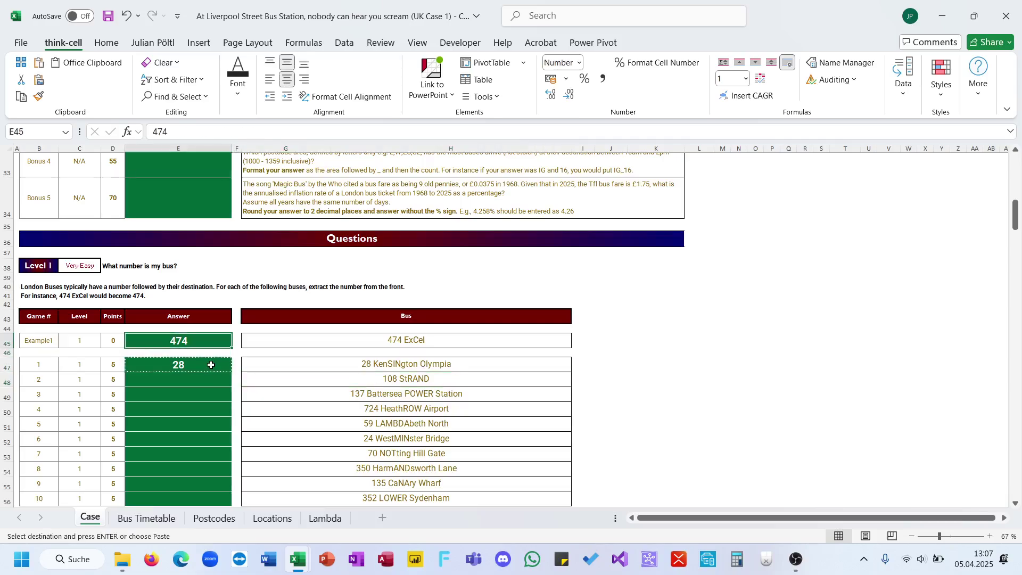
pyautogui.press('Down')
pyautogui.press('Down')
pyautogui.press('Down')
pyautogui.press('Up')
pyautogui.press('Up')
pyautogui.press('Up')
pyautogui.press('Down')
pyautogui.press('Down')
pyautogui.doubleClick(233, 371)
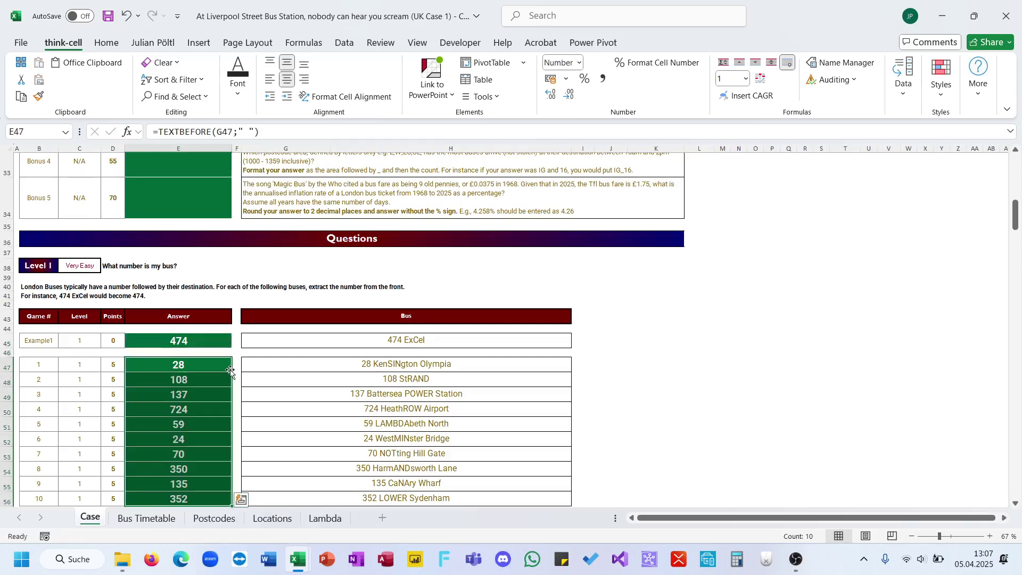
pyautogui.scroll(-2, 224, 394)
pyautogui.click(197, 449)
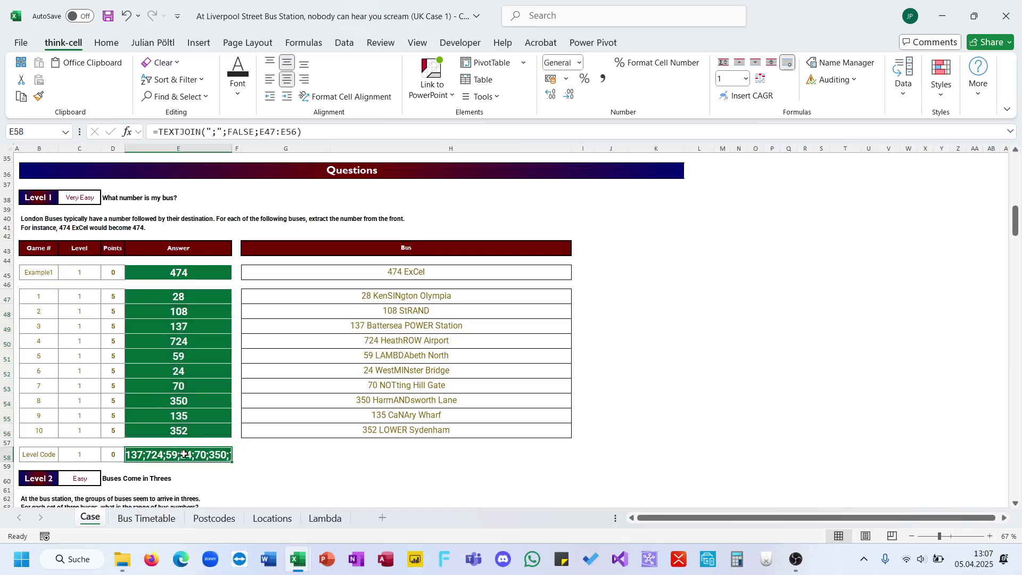
pyautogui.scroll(-7, 186, 452)
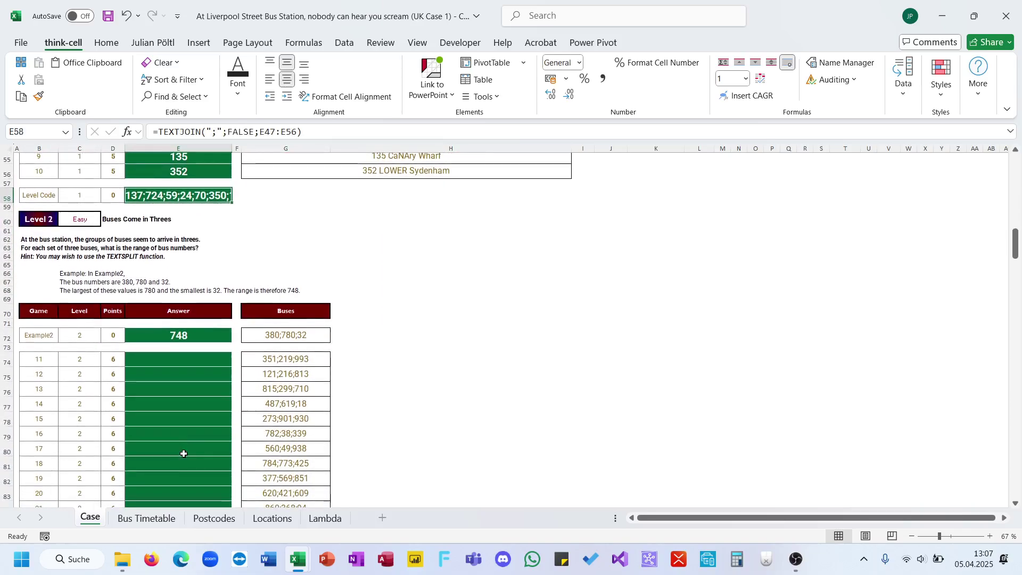
pyautogui.click(179, 362)
pyautogui.write('>=r')
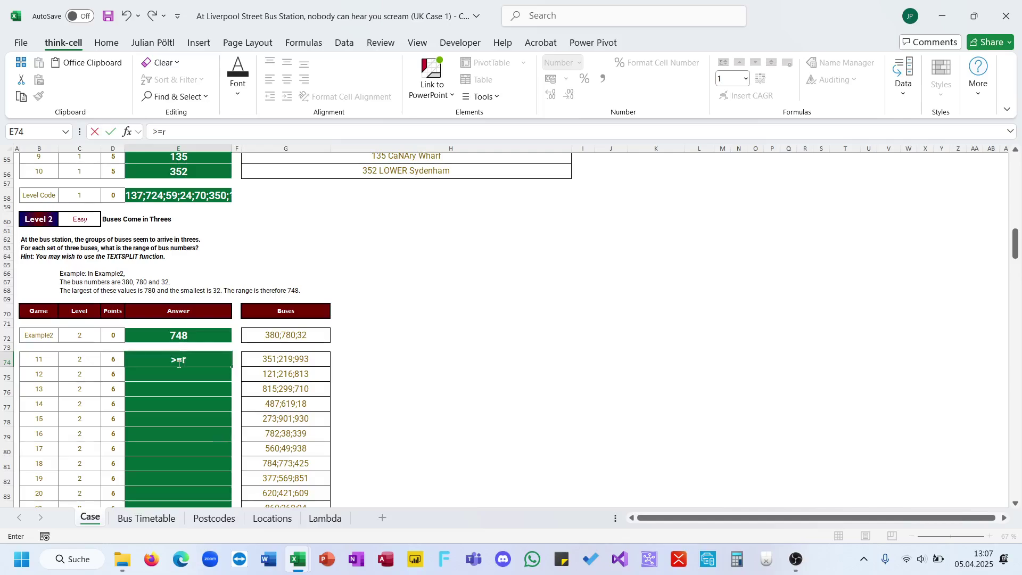
pyautogui.press('BackSpace')
pyautogui.press('BackSpace')
pyautogui.write('=range')
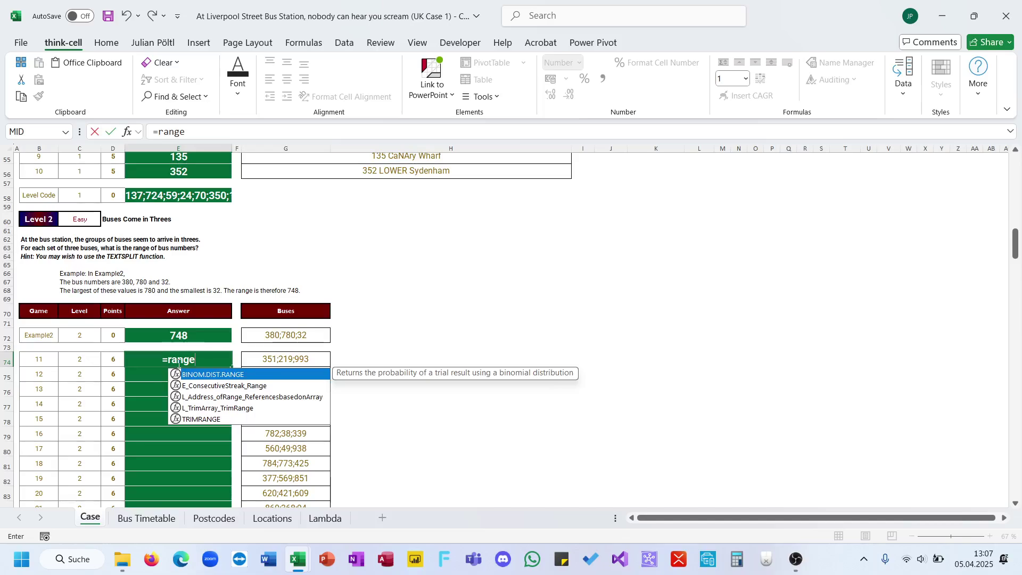
pyautogui.press('Escape')
# Write a LET formula in Level 2 cell E74 that defines M as --TEXTSPLIT(G74;";") and returns M
pyautogui.write('=')
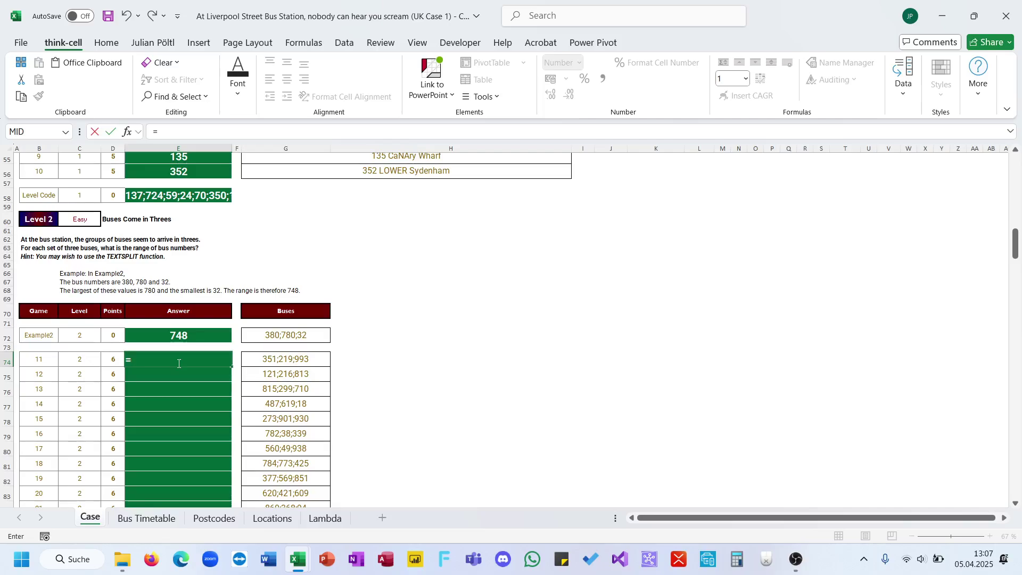
pyautogui.write('Let(M')
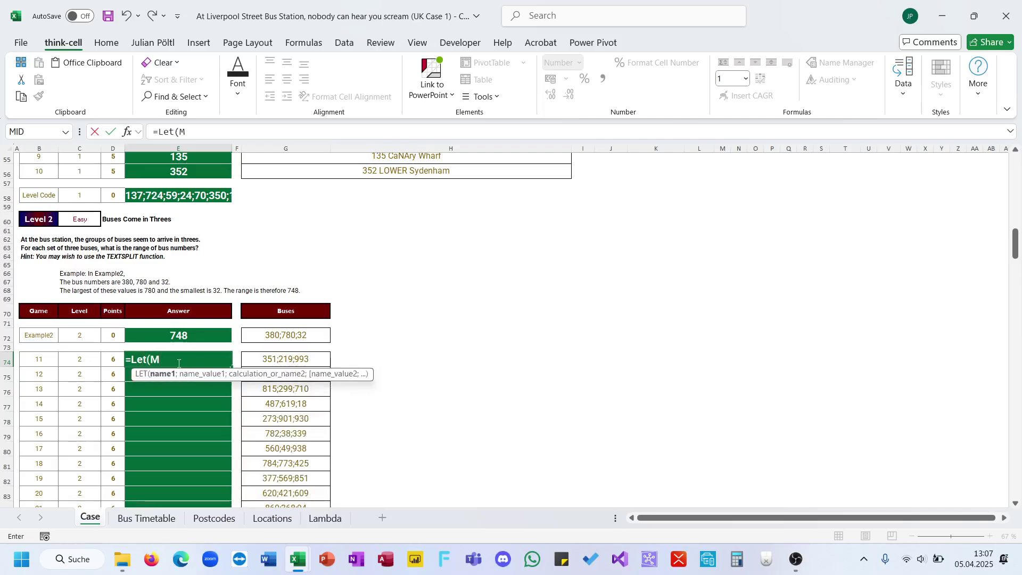
pyautogui.write(';Texts')
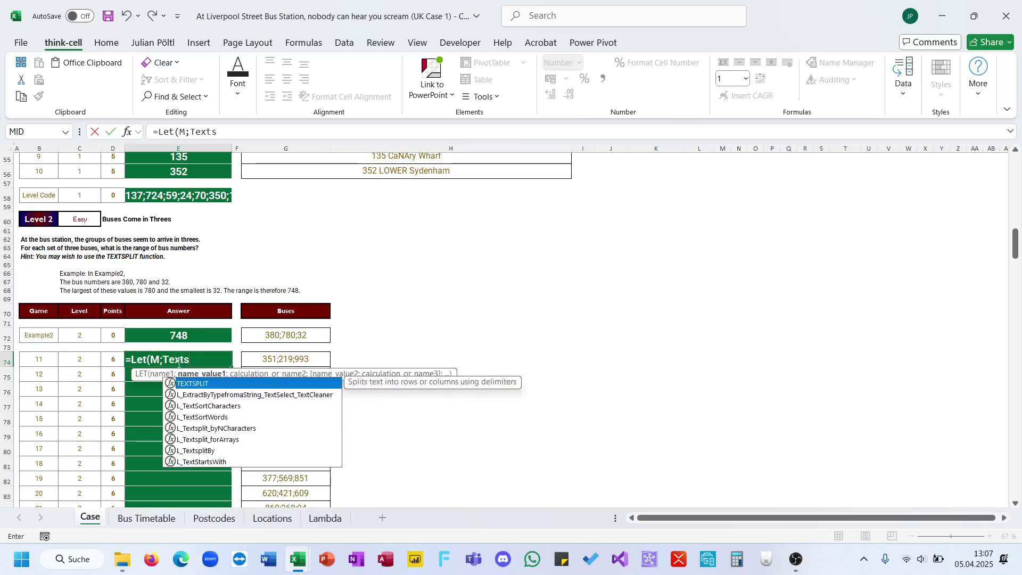
pyautogui.press('Tab')
pyautogui.click(192, 136)
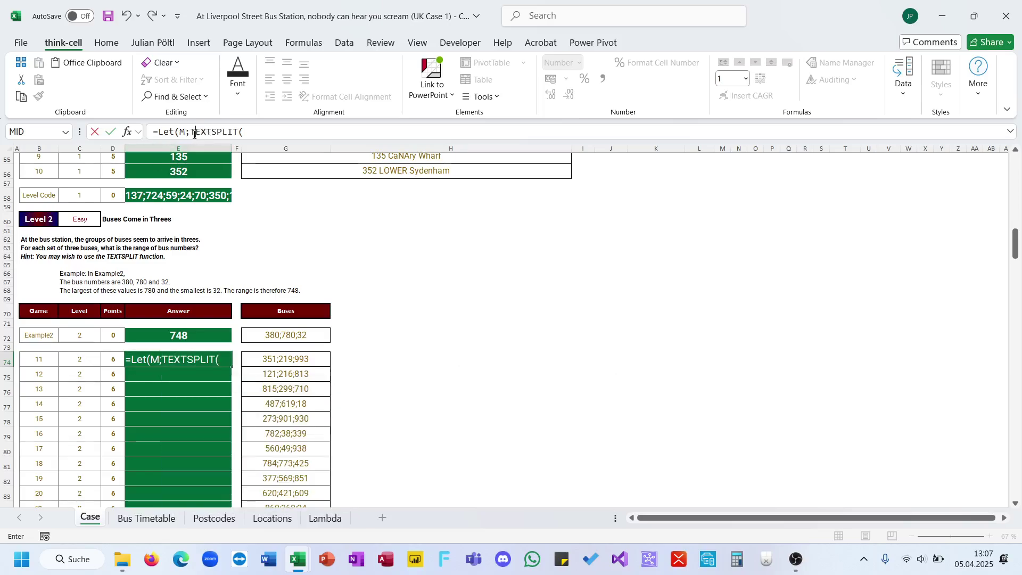
pyautogui.write('--')
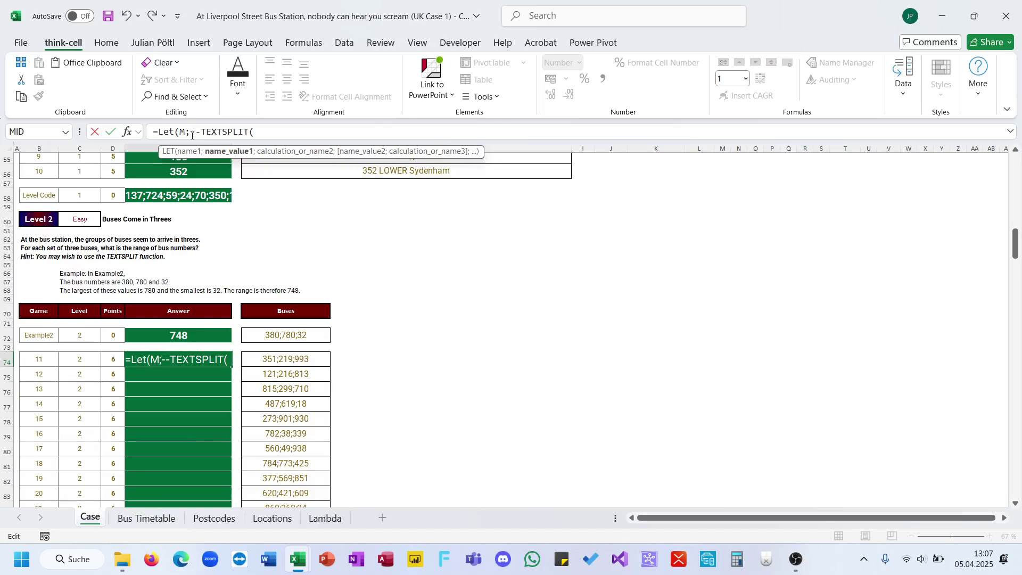
pyautogui.press('End')
pyautogui.click(264, 358)
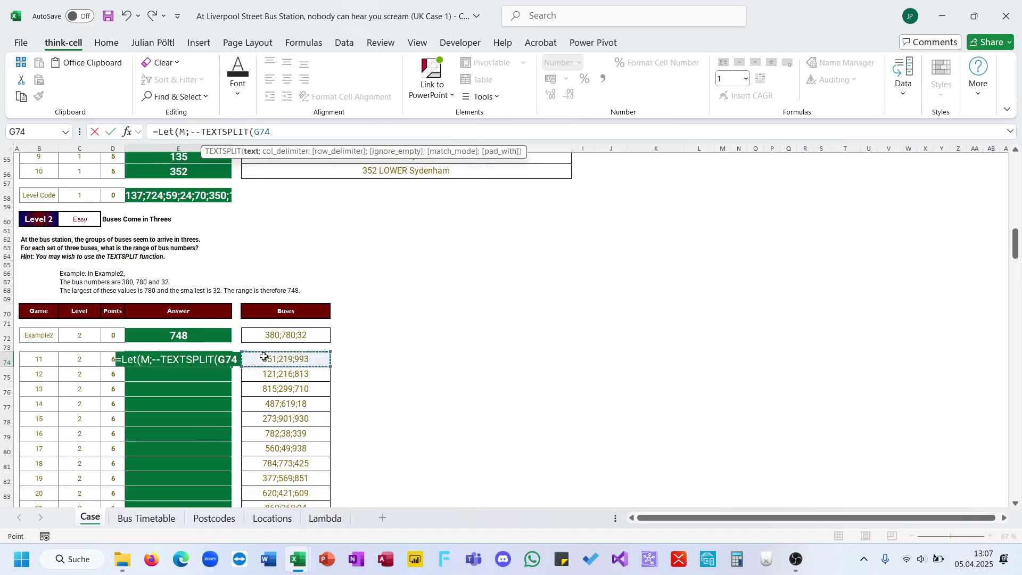
pyautogui.write(';"')
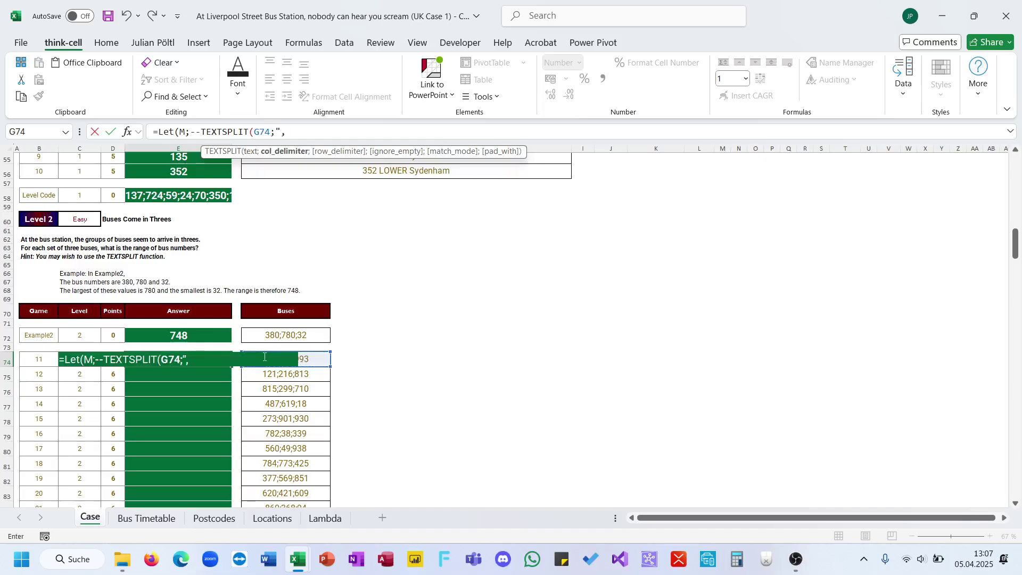
pyautogui.write(';")')
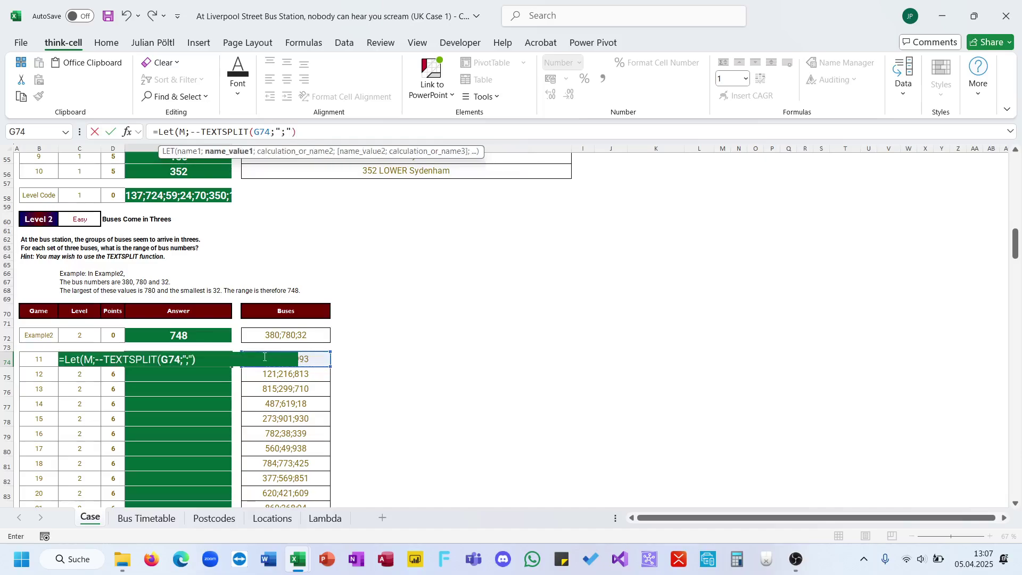
pyautogui.write(';M')
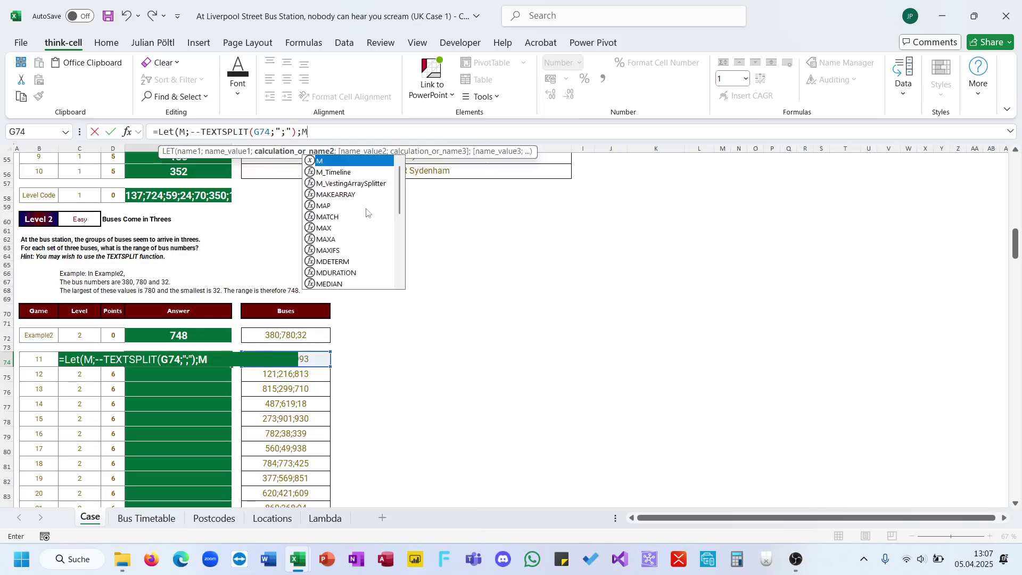
# Make the semicolon the row delimiter of the TEXTSPLIT in E74 so the numbers split downward, and commit the formula
pyautogui.click(277, 133)
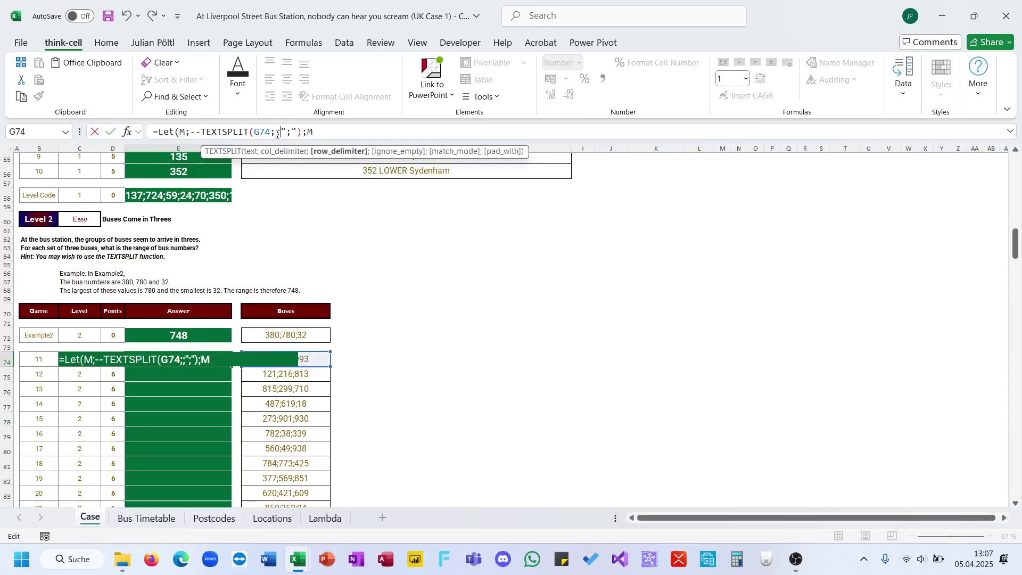
pyautogui.press('Return')
pyautogui.press('Return')
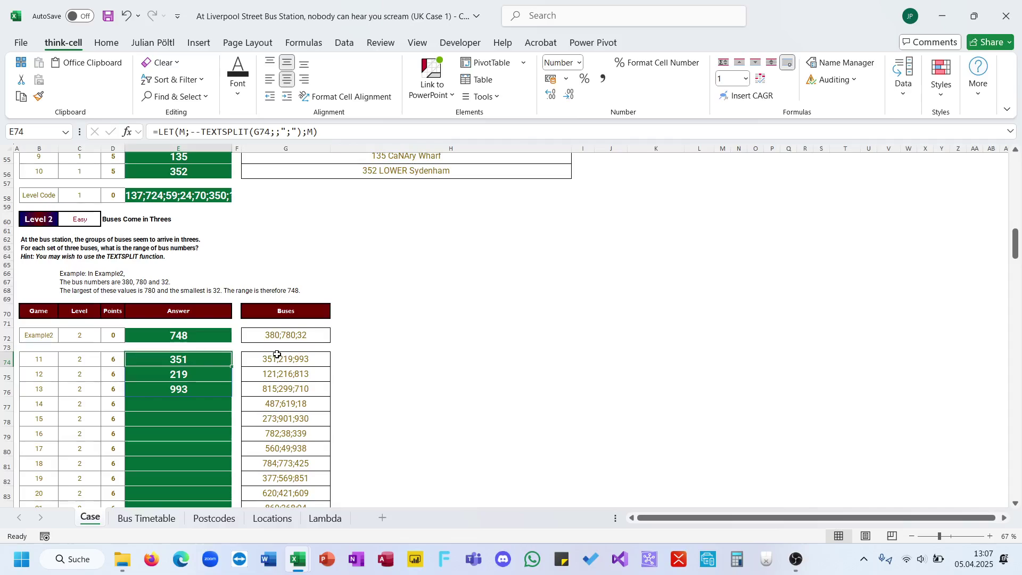
# Reselect E74 after consulting the Level 2 example and close the Adobe Updater window
pyautogui.click(67, 292)
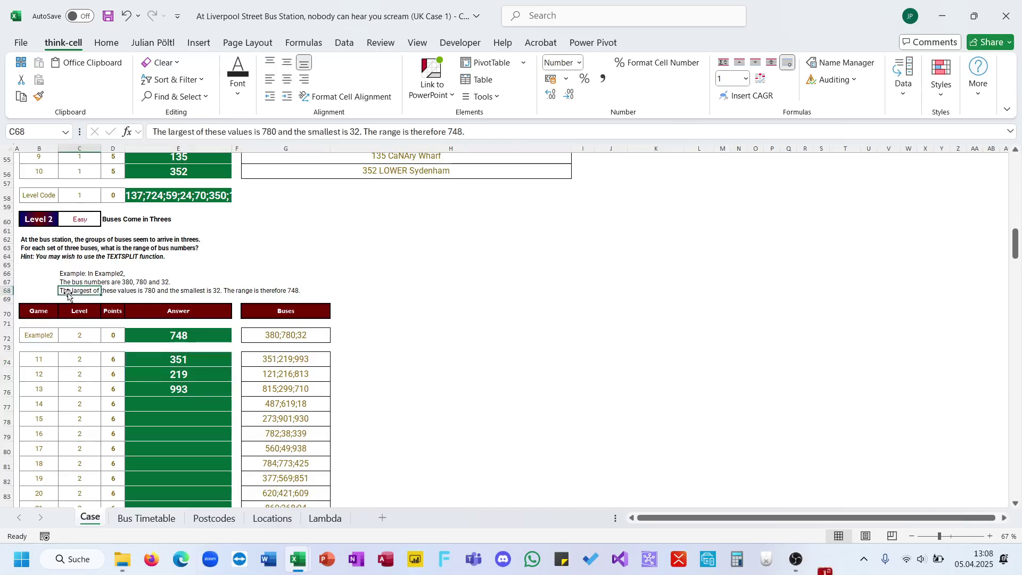
pyautogui.click(160, 362)
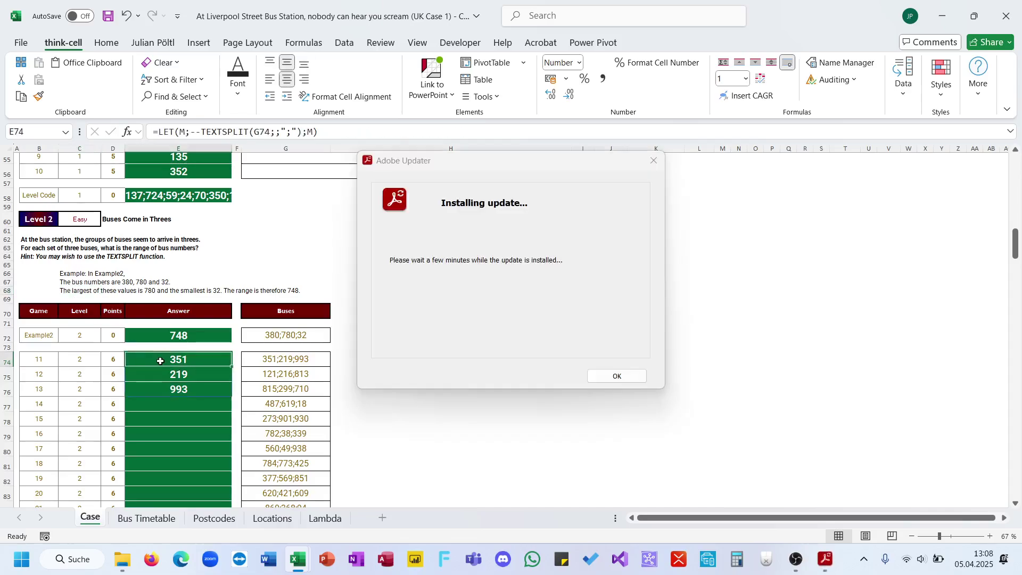
pyautogui.click(653, 160)
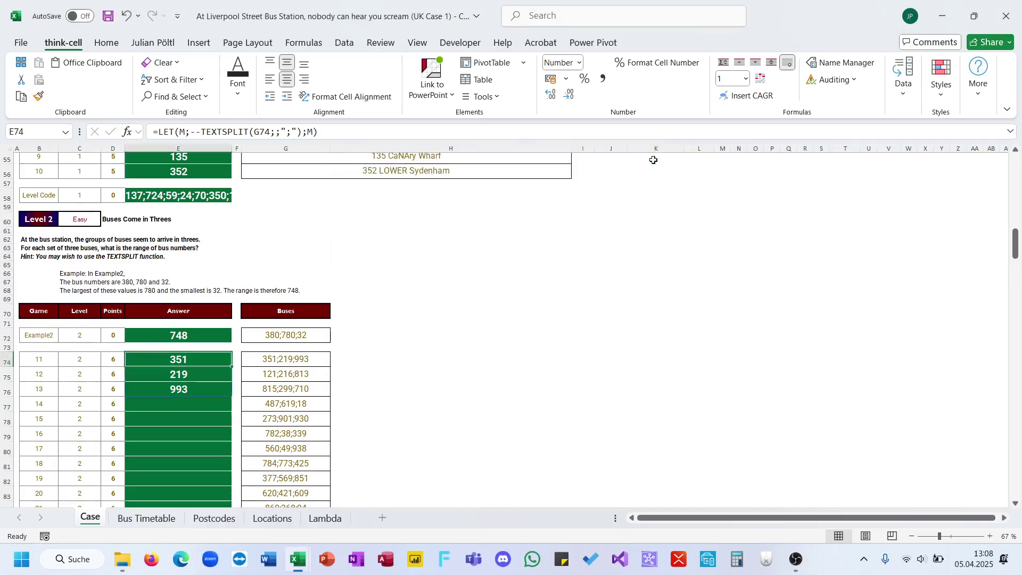
# Change the result of the LET formula in E74 to MAX(M)-MIN(M) to calculate the range of bus numbers
pyautogui.click(323, 131)
pyautogui.press('BackSpace')
pyautogui.press('BackSpace')
pyautogui.write('Max(M)')
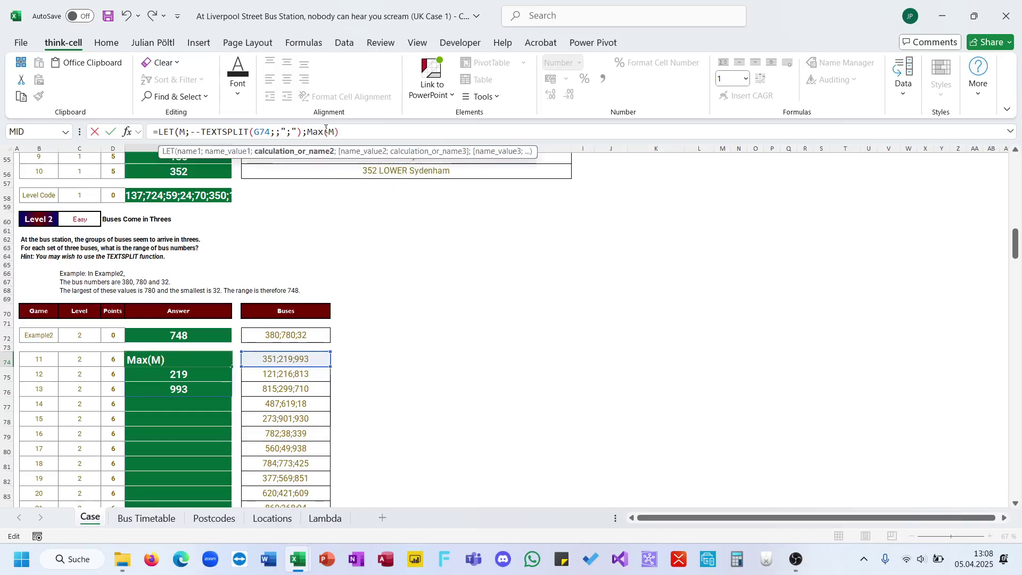
pyautogui.write('-min(M))')
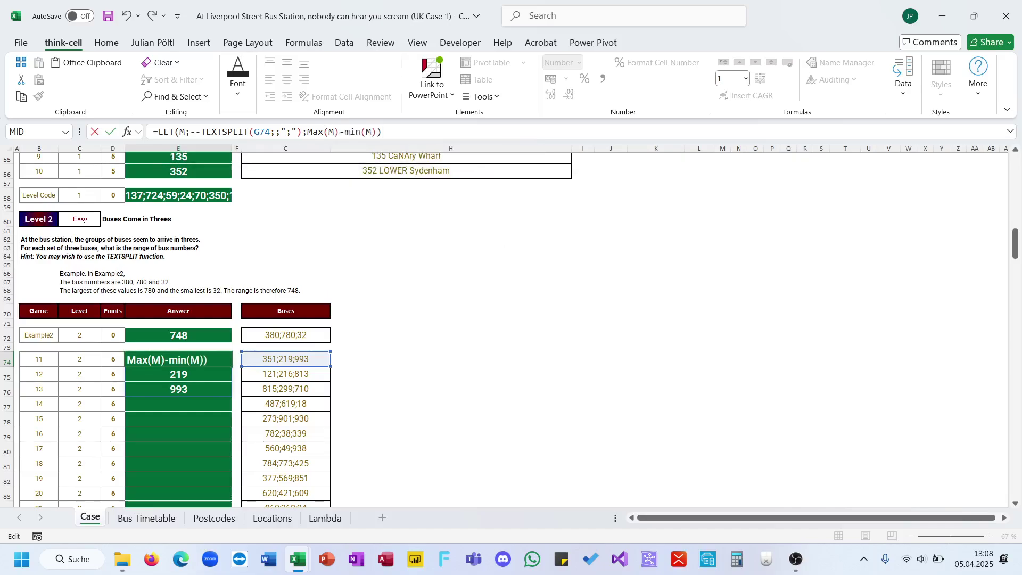
pyautogui.press('Return')
pyautogui.press('Up')
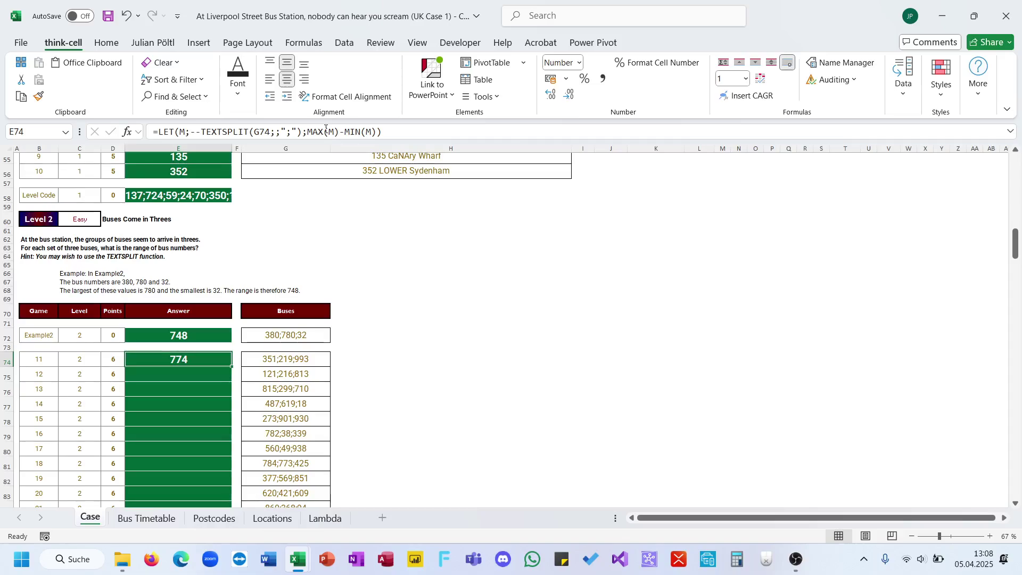
# Fill the range formula from E74 down through E93 for all Level 2 bus groups
pyautogui.hotkey('ctrl', 'c')
pyautogui.press('Up')
pyautogui.press('Up')
pyautogui.press('Escape')
pyautogui.click(205, 360)
pyautogui.doubleClick(231, 366)
# Select the first Level 3 answer cell E108 and bring up the Bus Timetable sheet
pyautogui.scroll(-9, 230, 366)
pyautogui.scroll(-3, 230, 366)
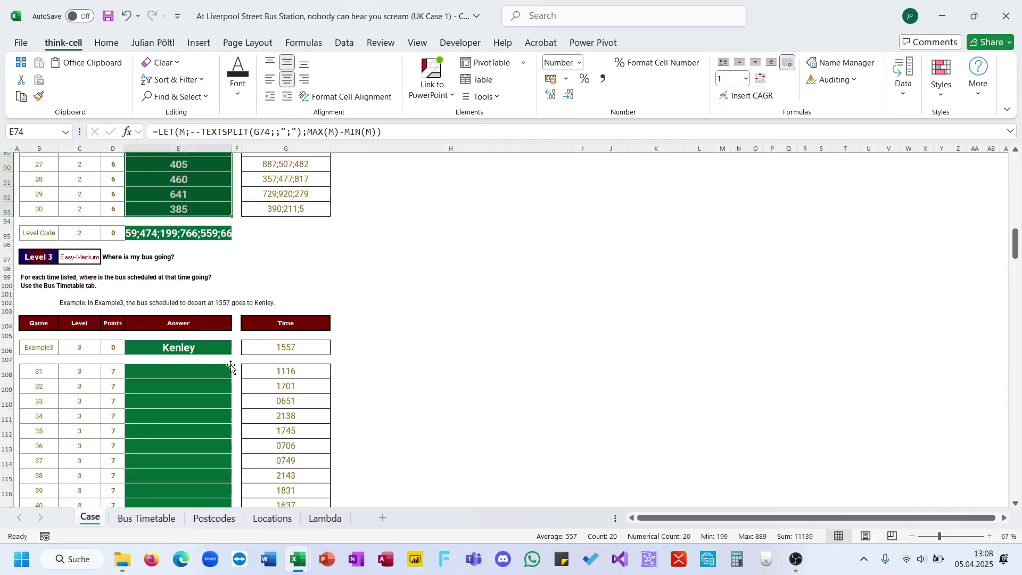
pyautogui.click(193, 369)
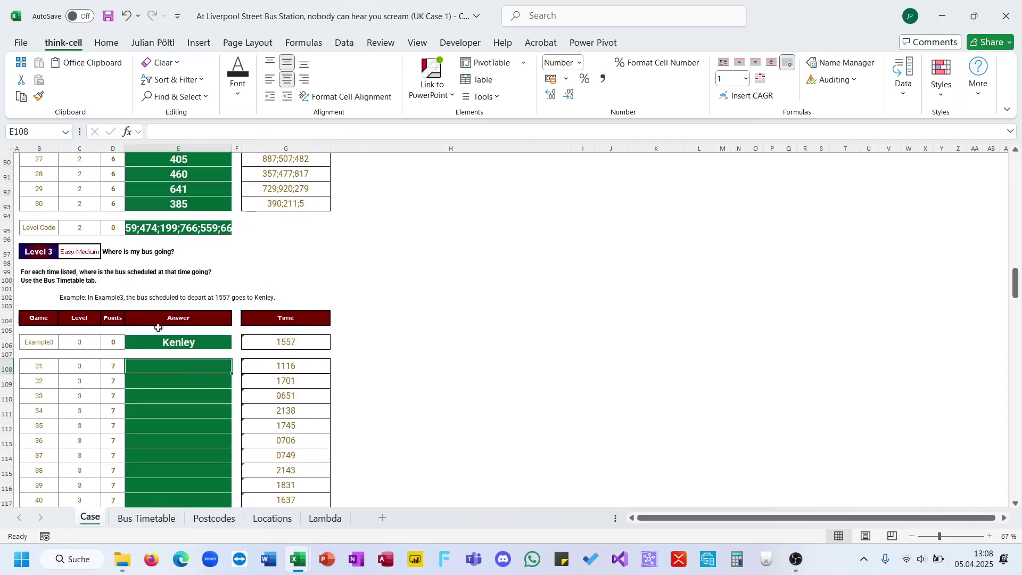
pyautogui.click(149, 518)
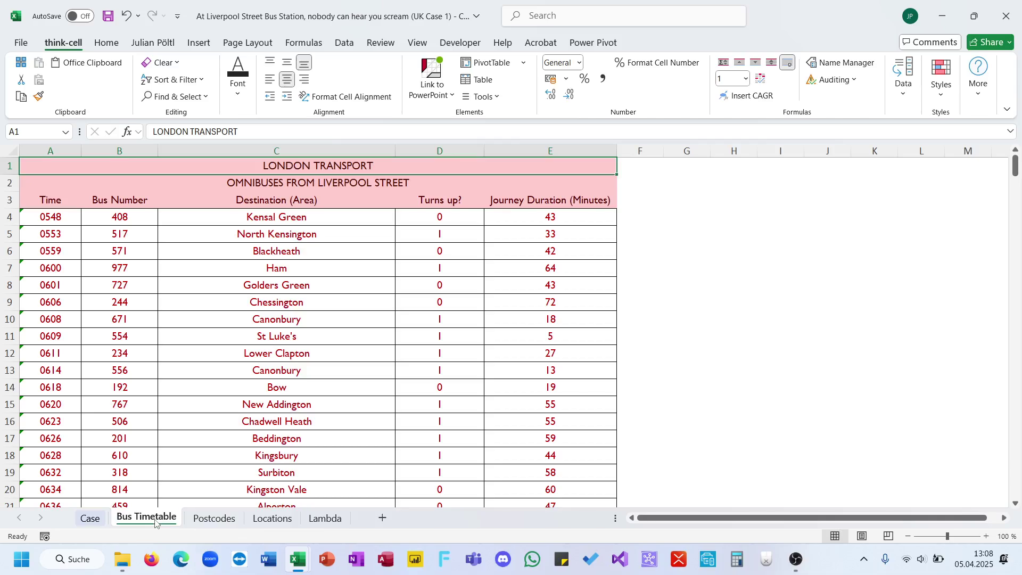
pyautogui.click(63, 201)
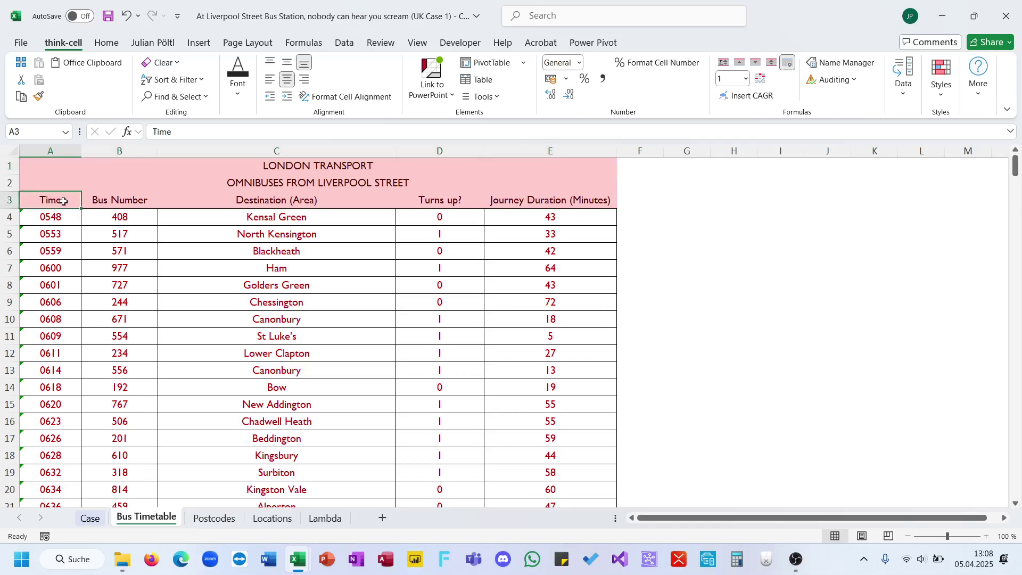
pyautogui.hotkey('ctrl', 'shift', 'Right')
pyautogui.hotkey('ctrl', 'shift', 'Down')
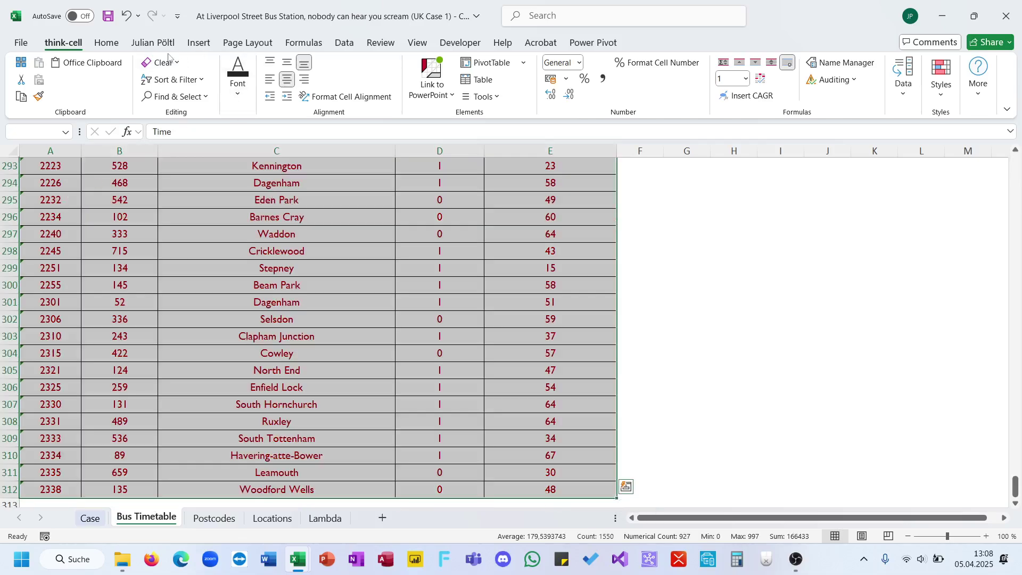
pyautogui.click(166, 49)
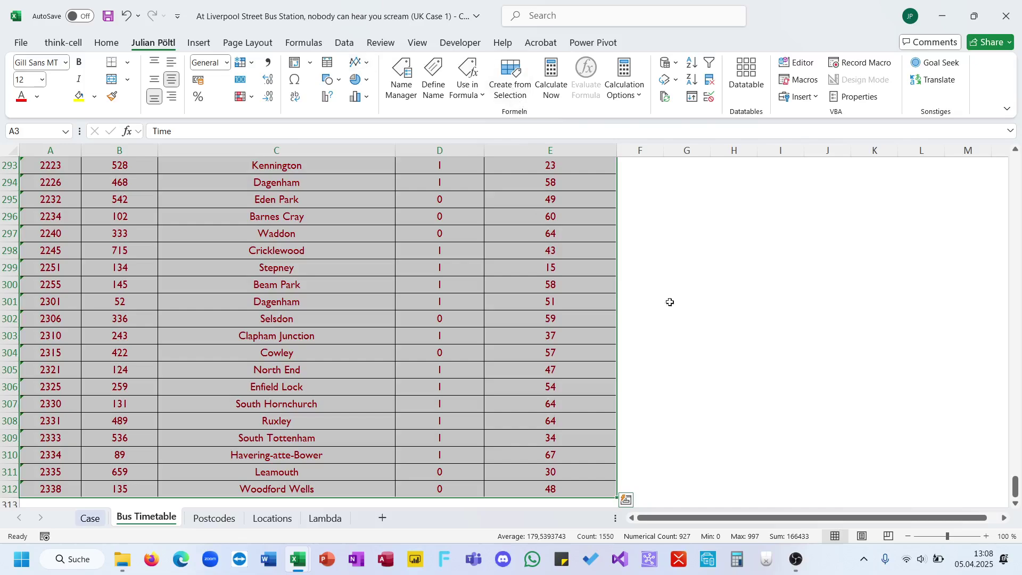
pyautogui.moveTo(1015, 487); pyautogui.dragTo(995, 104)
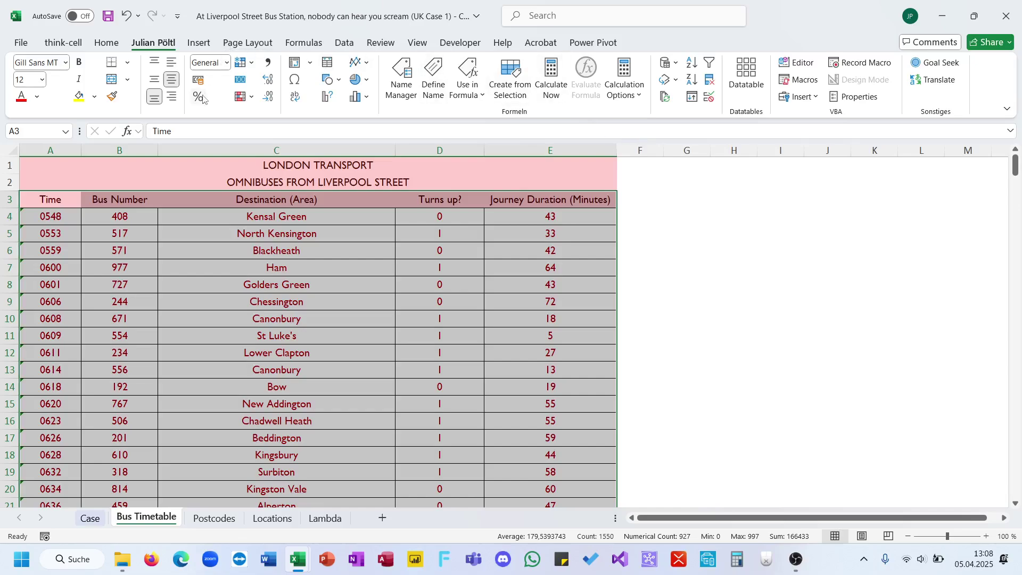
pyautogui.hotkey('ctrl', 't')
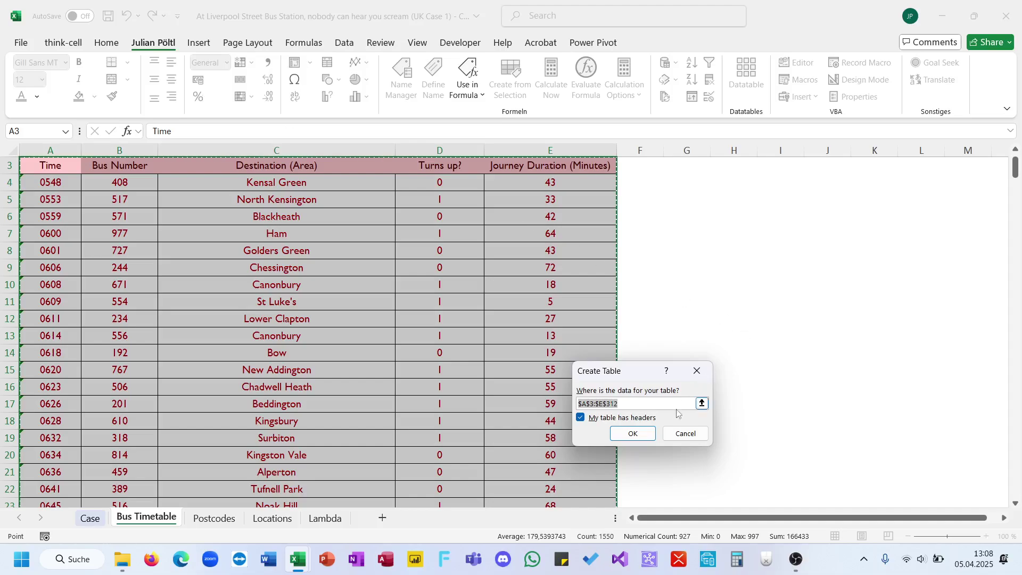
pyautogui.click(679, 434)
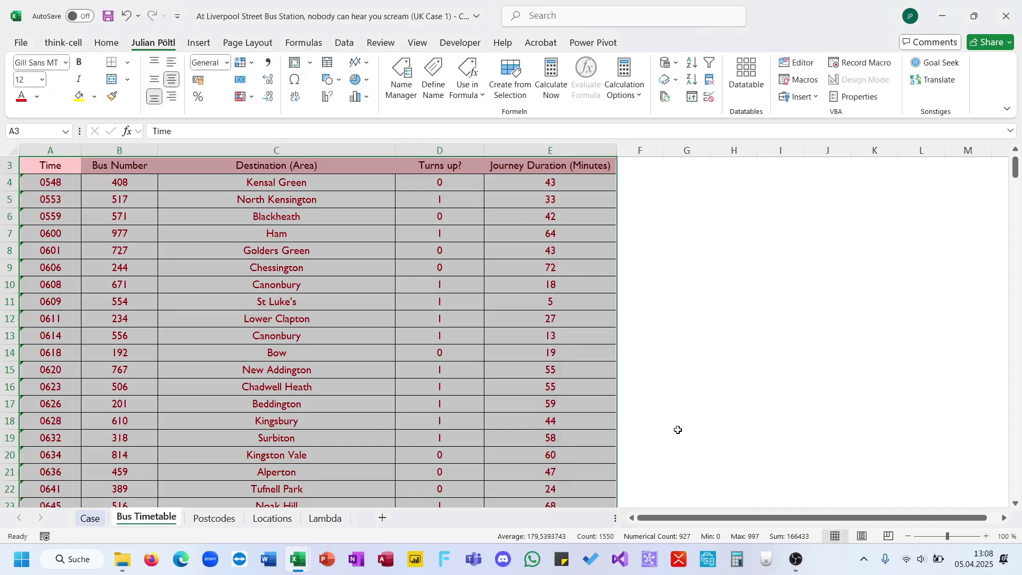
pyautogui.scroll(3, 931, 257)
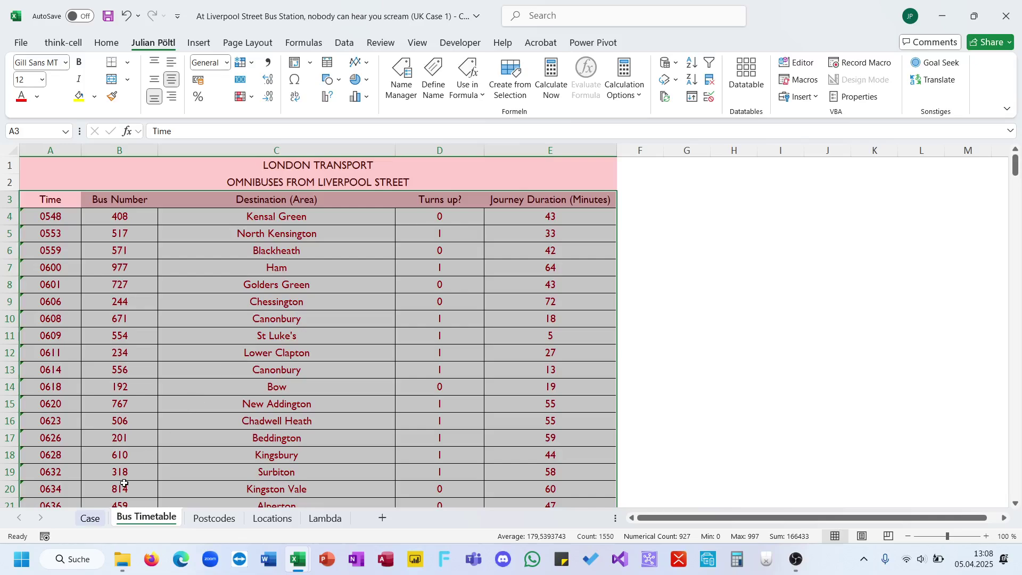
# Start an XLOOKUP in E108 of the Case sheet with the time in G108 as the lookup value
pyautogui.click(88, 520)
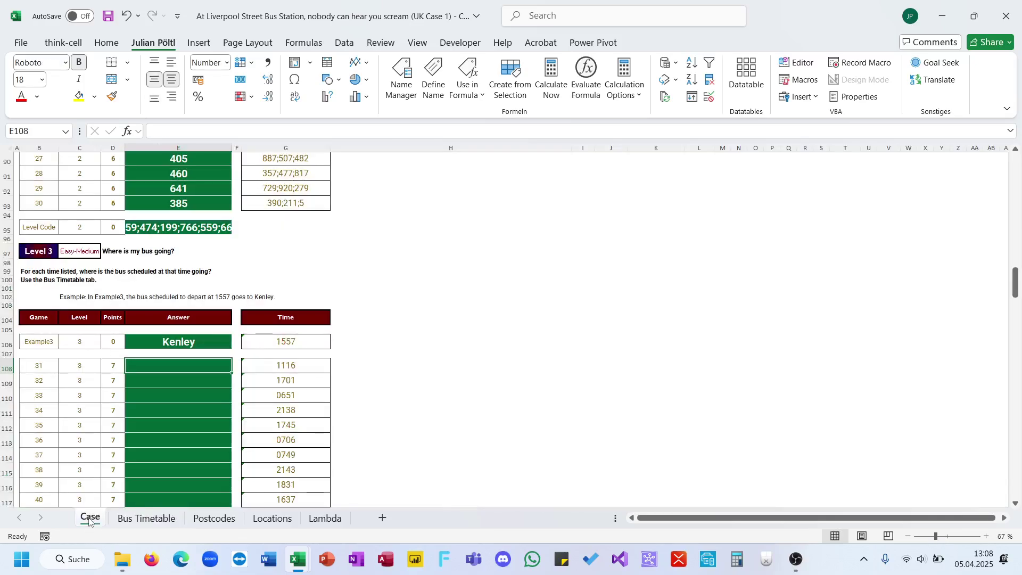
pyautogui.write('=xl')
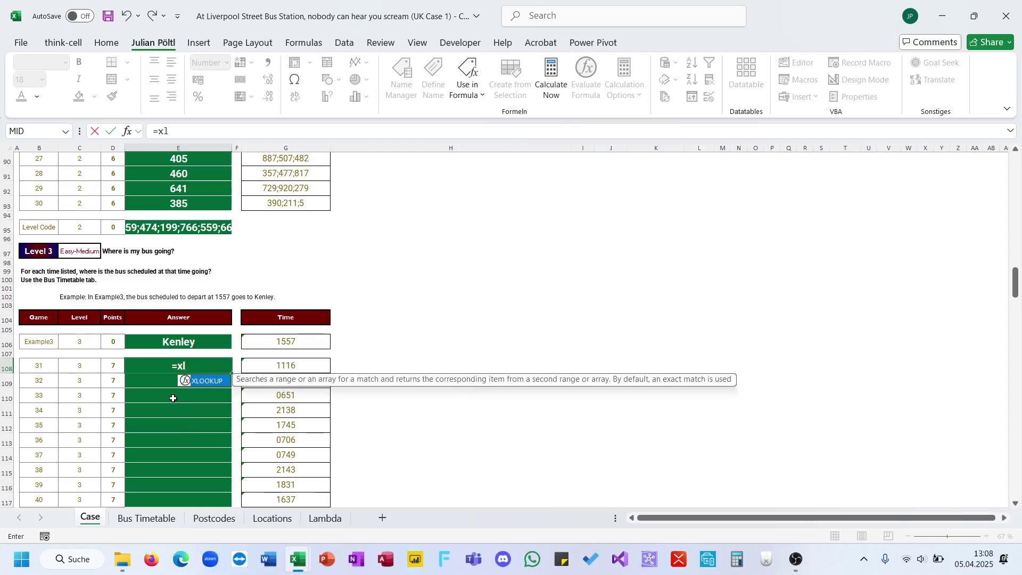
pyautogui.press('Tab')
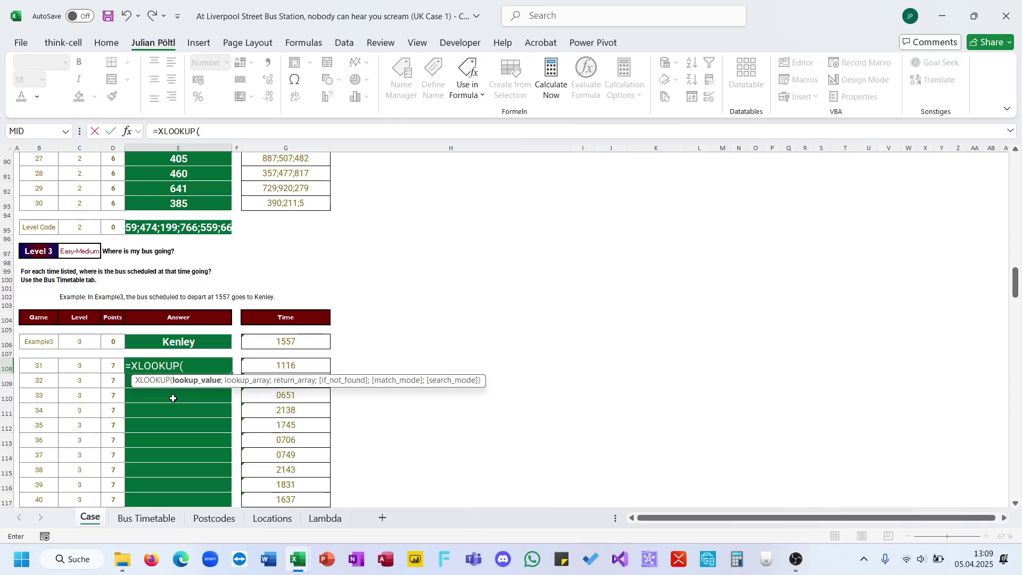
pyautogui.click(260, 369)
pyautogui.write(';')
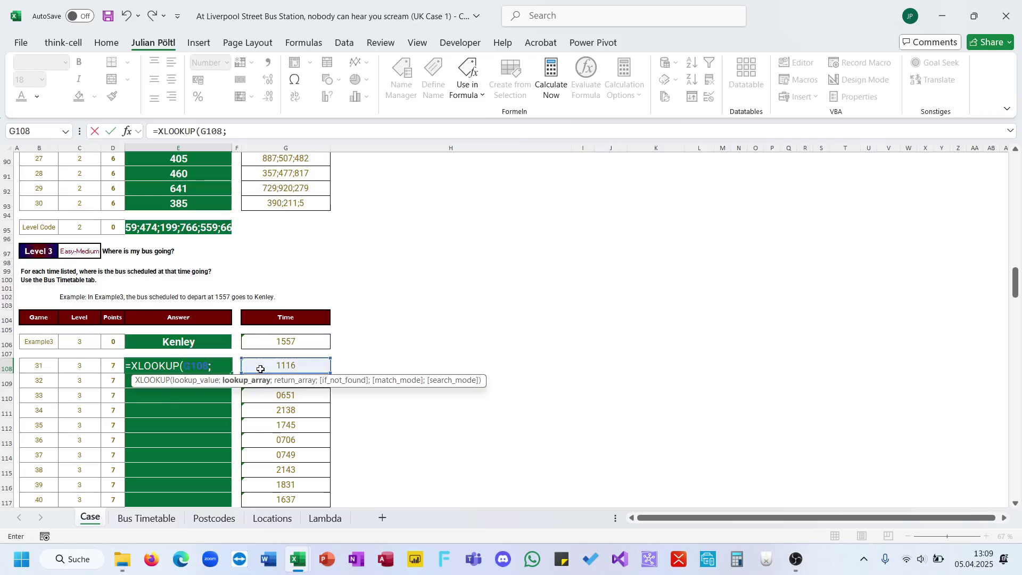
# Set the XLOOKUP's lookup array to the Bus Timetable departure times as the absolute range $A$4:$A$312
pyautogui.click(147, 518)
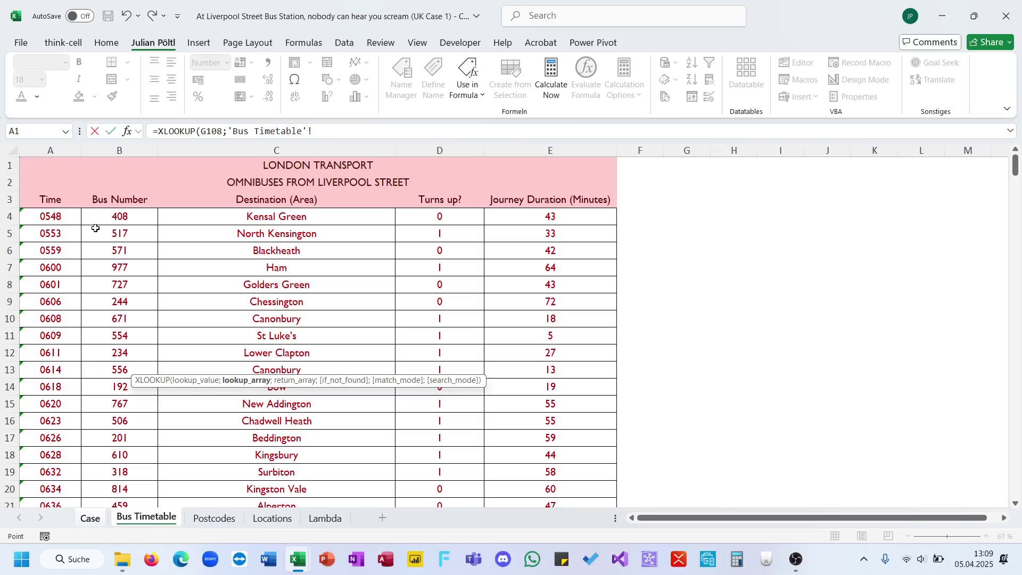
pyautogui.click(63, 217)
pyautogui.hotkey('ctrl', 'shift', 'Down')
pyautogui.press('F4')
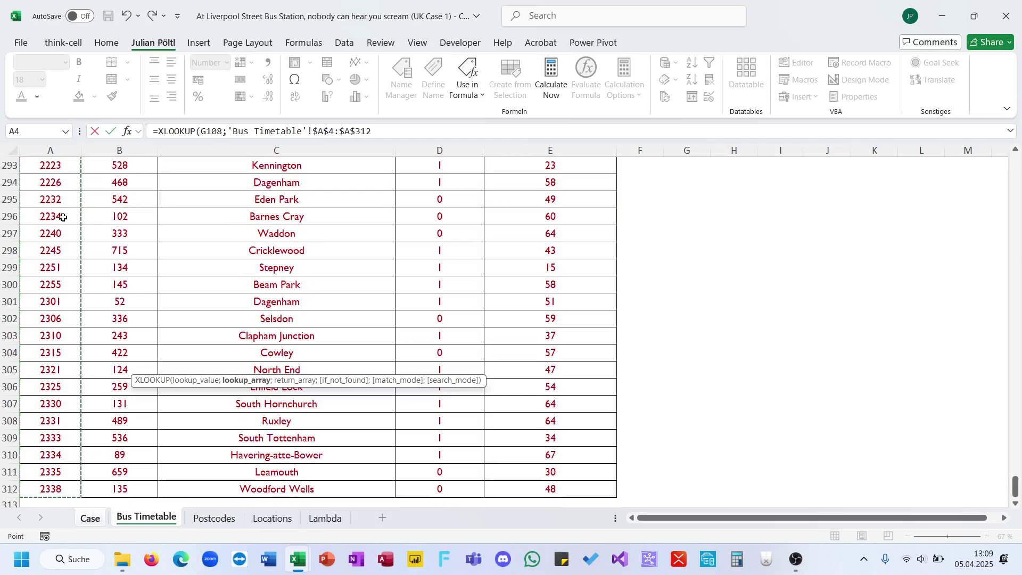
pyautogui.write(';')
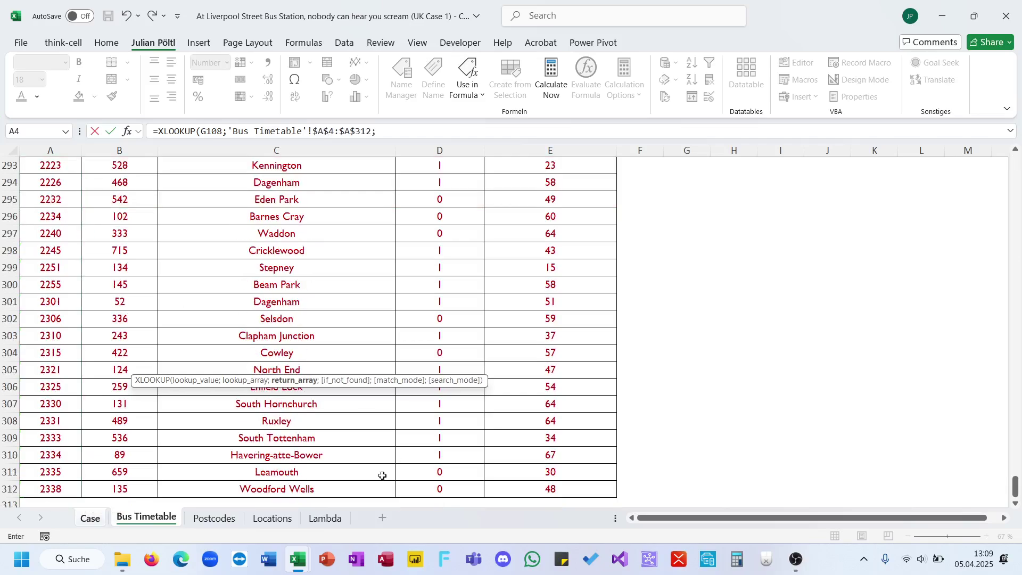
# Set the return array to the Bus Timetable destinations as the absolute range $C$4:$C$312, and commit the E108 formula
pyautogui.click(360, 492)
pyautogui.hotkey('ctrl', 'shift', 'Up')
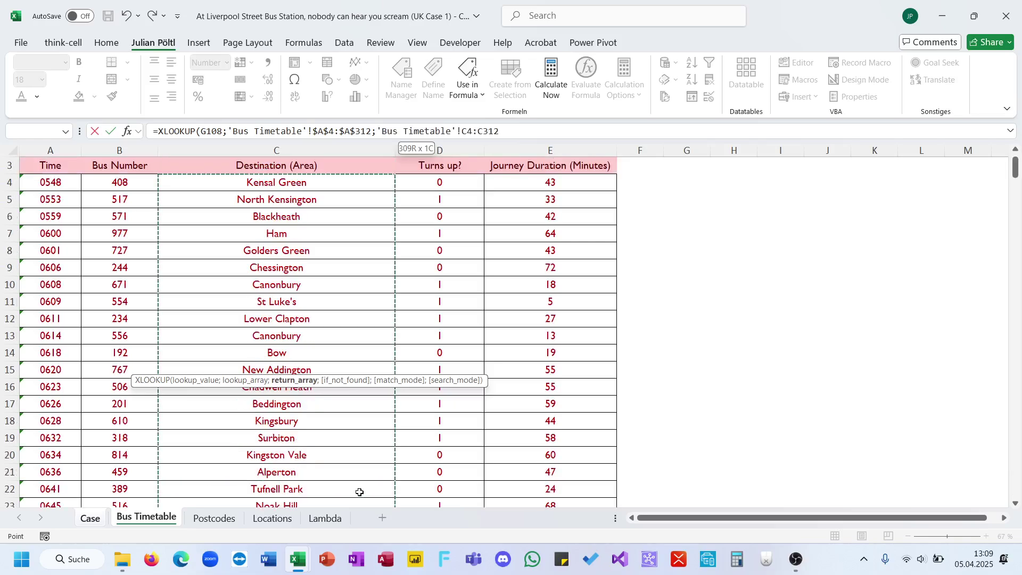
pyautogui.press('F4')
pyautogui.write('=')
pyautogui.press('Return')
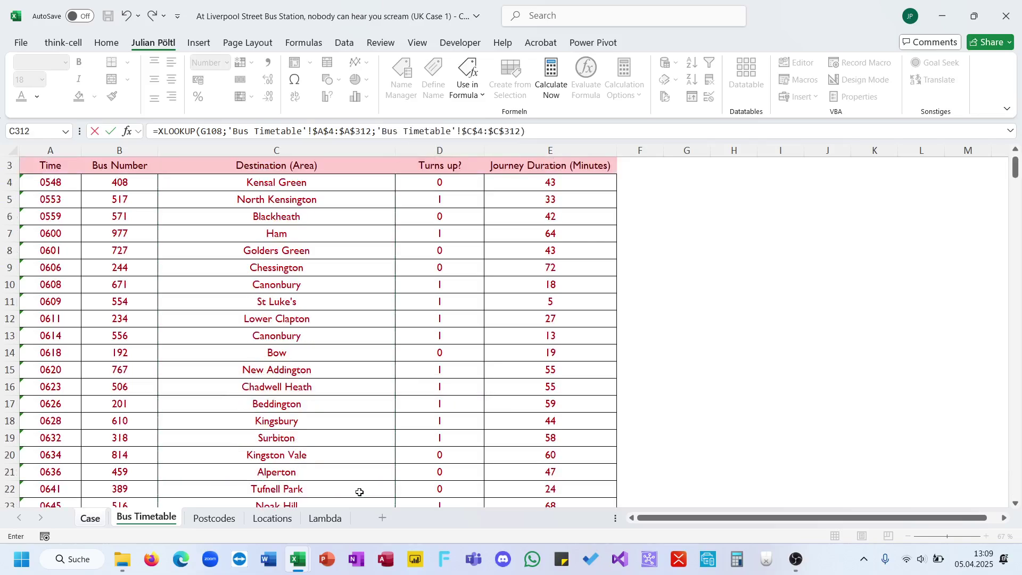
# Copy the E108 lookup formula into the Example3 answer E106, and fill it from E108 down through E127
pyautogui.press('Up')
pyautogui.hotkey('ctrl', 'c')
pyautogui.press('Up')
pyautogui.press('Up')
pyautogui.press('Down')
pyautogui.press('Down')
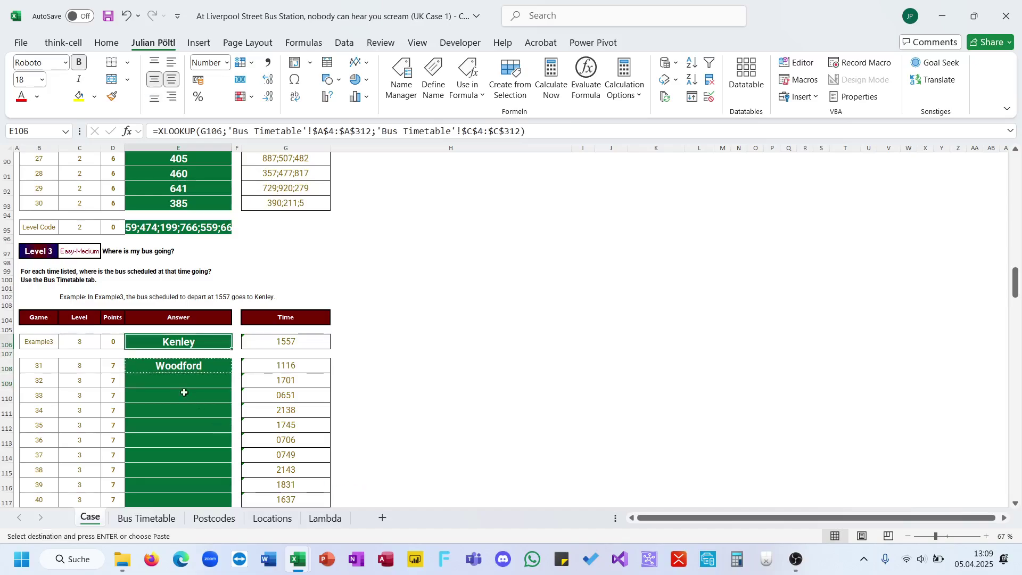
pyautogui.press('Escape')
pyautogui.doubleClick(232, 373)
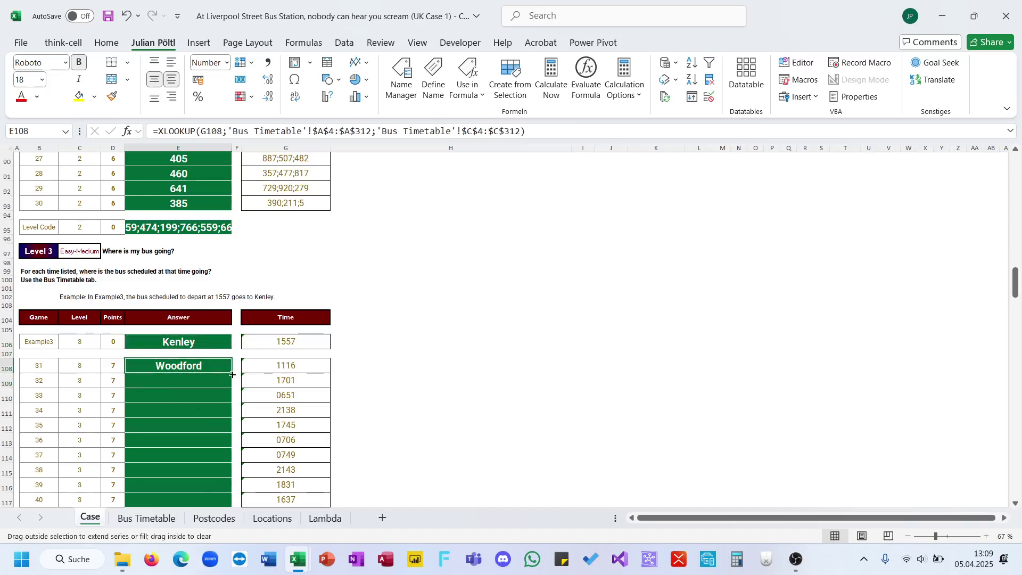
# Read the Level 4 postcode task and examine the Bus Timetable and Postcodes sheets it relies on
pyautogui.scroll(-11, 235, 426)
pyautogui.scroll(-1, 232, 375)
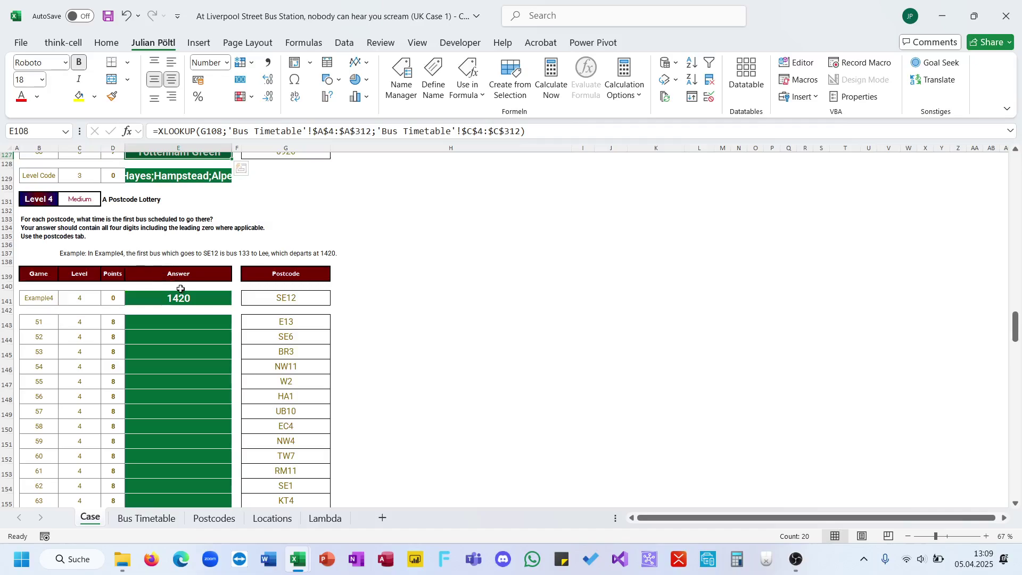
pyautogui.click(148, 518)
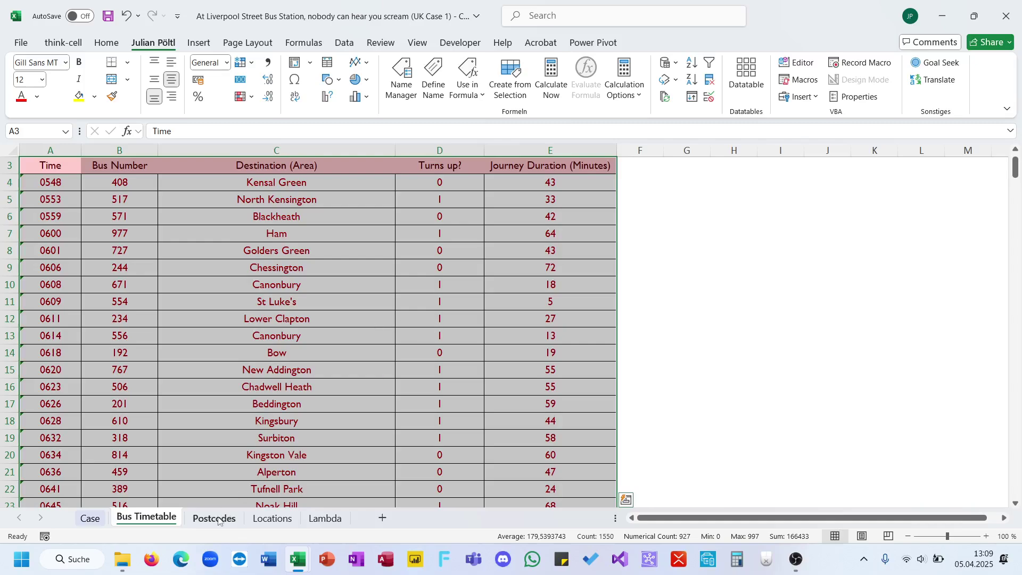
pyautogui.click(216, 518)
pyautogui.click(148, 518)
pyautogui.click(90, 519)
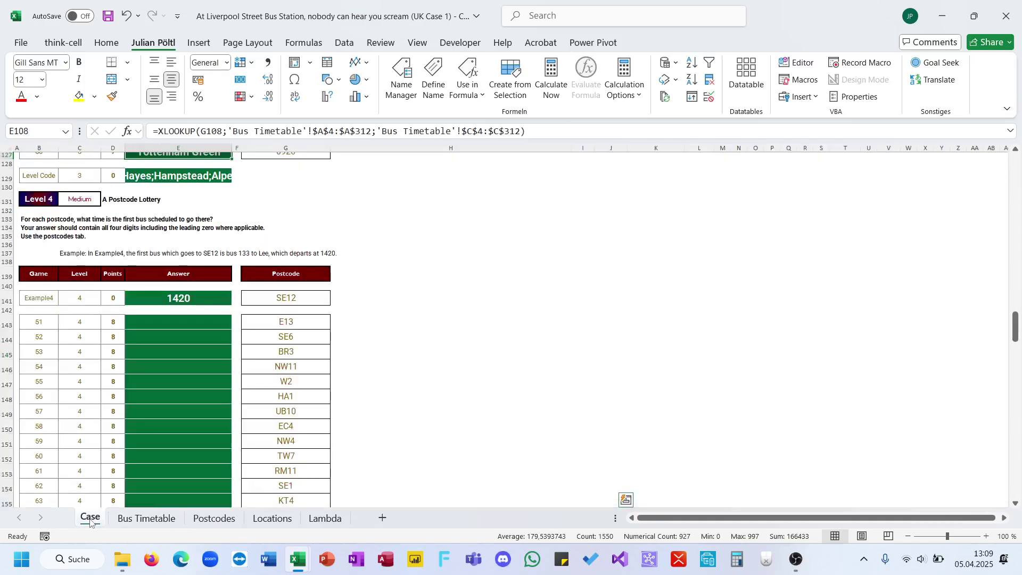
# Start an XLOOKUP in helper cell F4 of the Bus Timetable sheet with the destination C4 as the lookup value
pyautogui.click(145, 518)
pyautogui.click(624, 185)
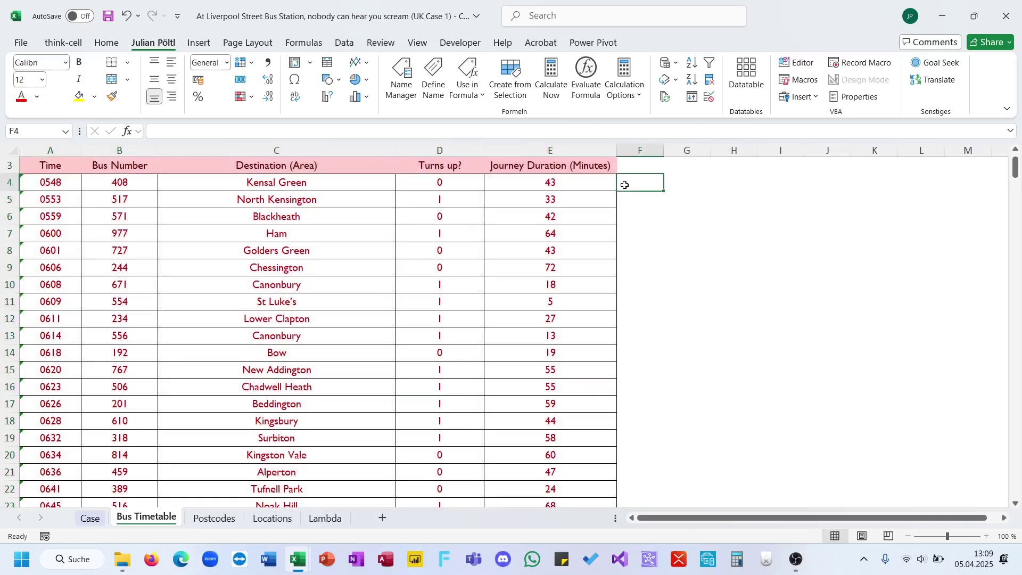
pyautogui.write('0xl')
pyautogui.press('Tab')
pyautogui.click(625, 184)
pyautogui.write('=xl')
pyautogui.press('Tab')
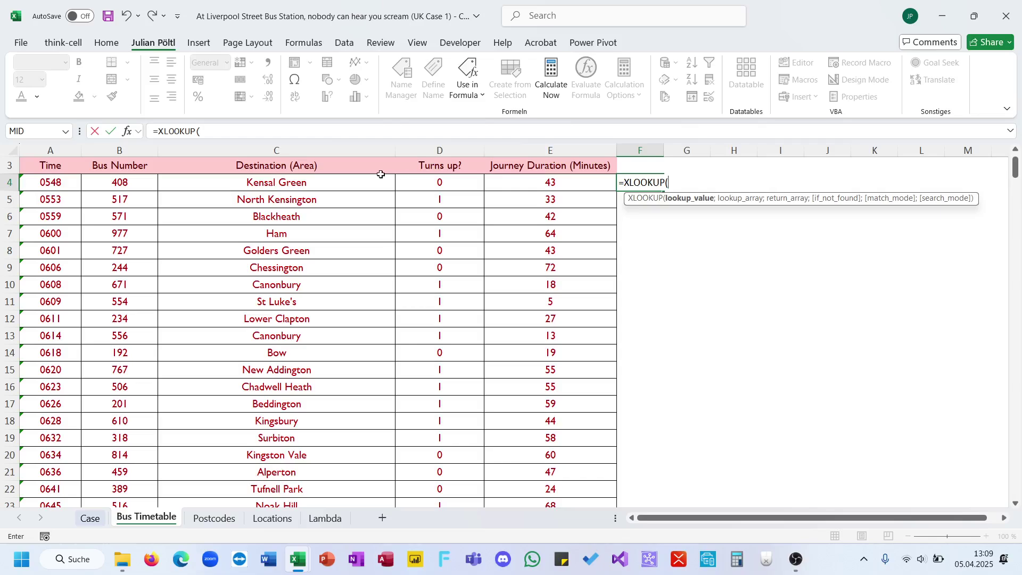
pyautogui.click(321, 181)
pyautogui.write(';')
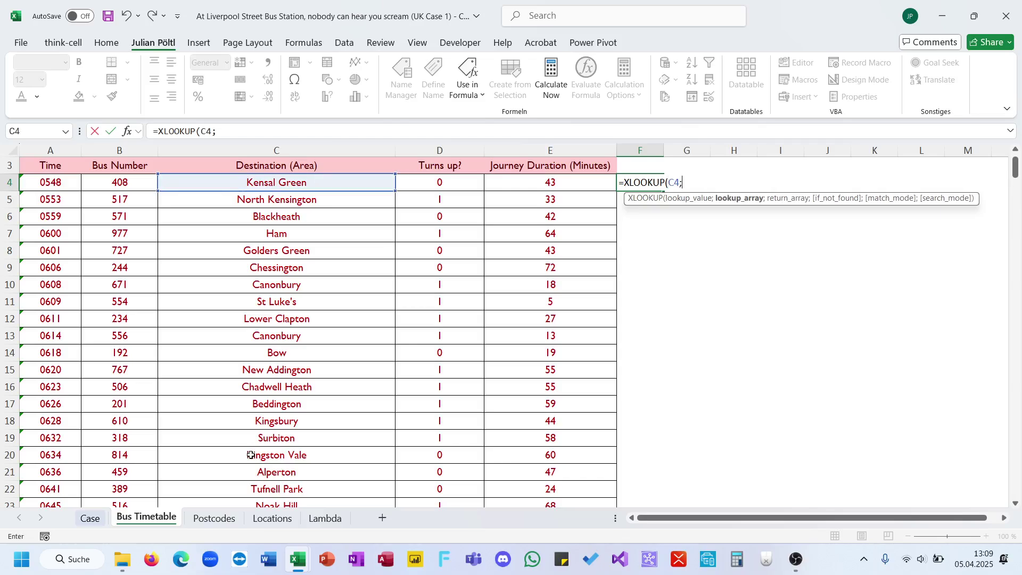
# Set the lookup array of the F4 formula to the area names in the absolute range Postcodes!$A$4:$A$550
pyautogui.click(214, 519)
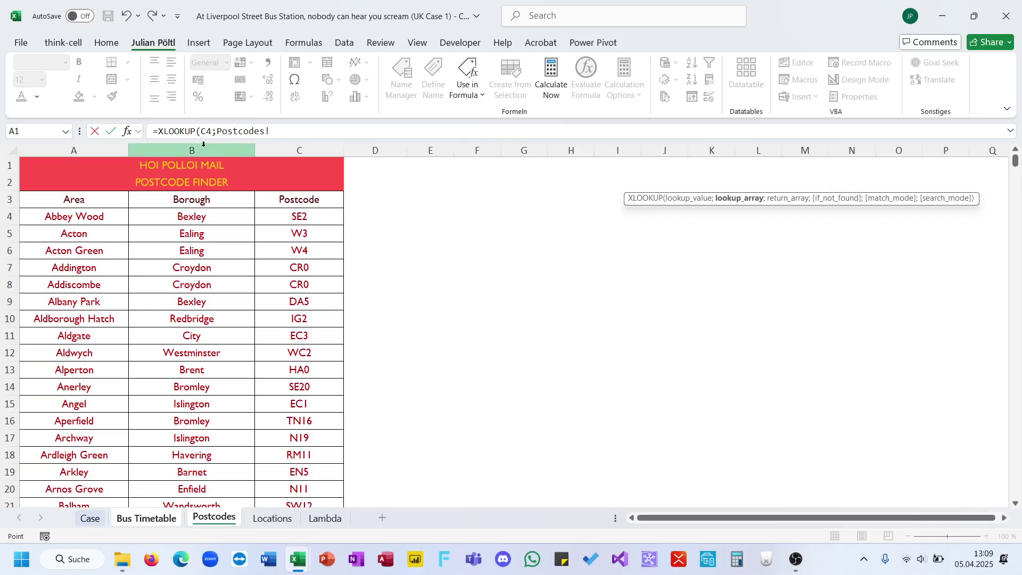
pyautogui.moveTo(298, 151); pyautogui.dragTo(105, 149)
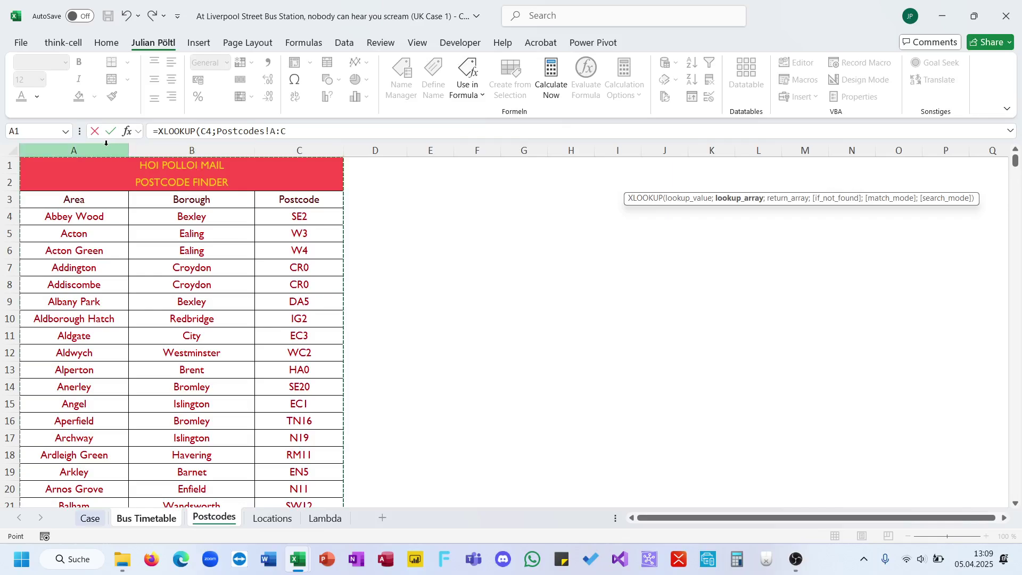
pyautogui.click(100, 216)
pyautogui.hotkey('ctrl', 'shift', 'Right')
pyautogui.hotkey('ctrl', 'shift', 'Down')
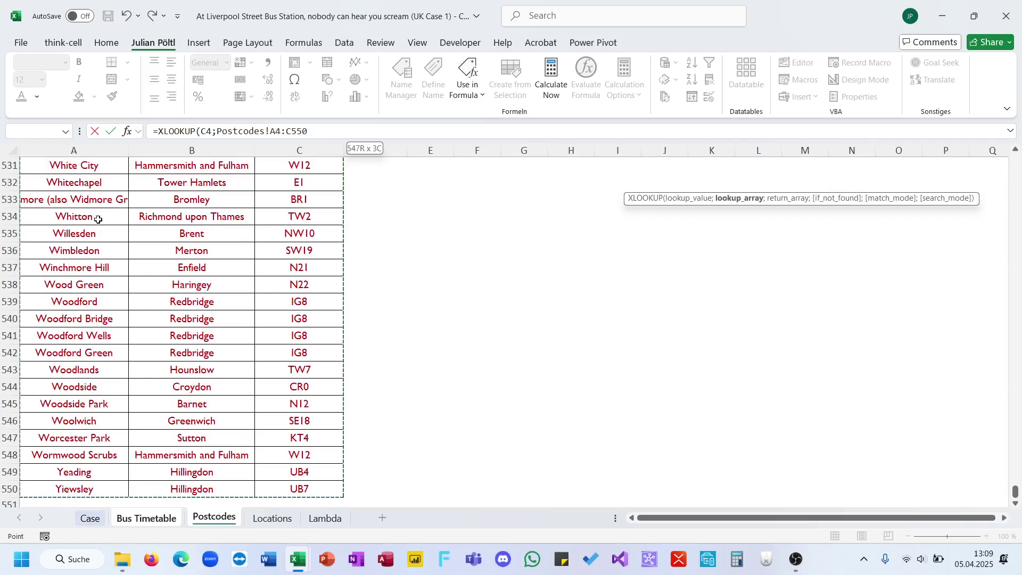
pyautogui.hotkey('shift', 'Left')
pyautogui.hotkey('shift', 'Left')
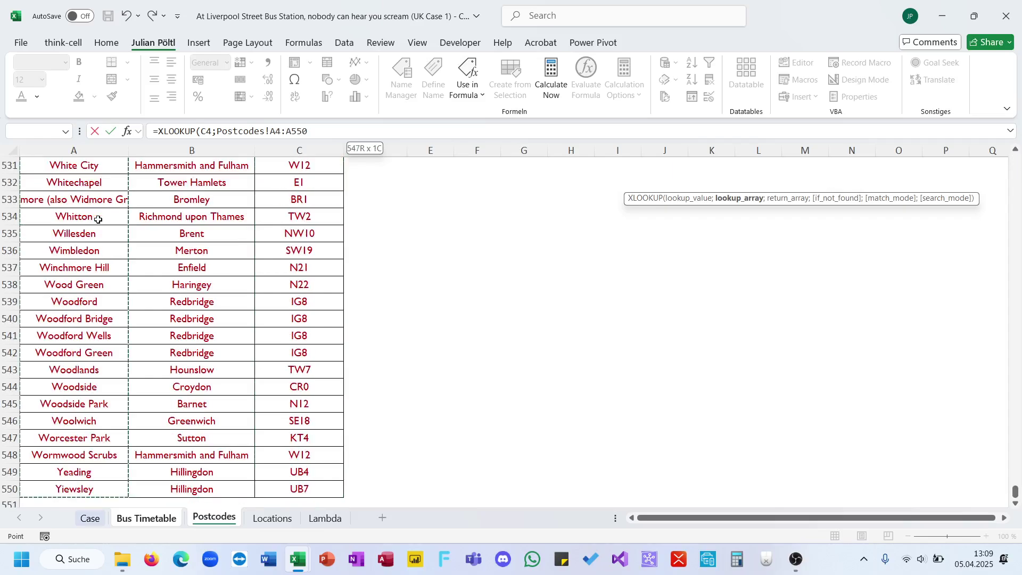
pyautogui.press('F4')
pyautogui.write(';')
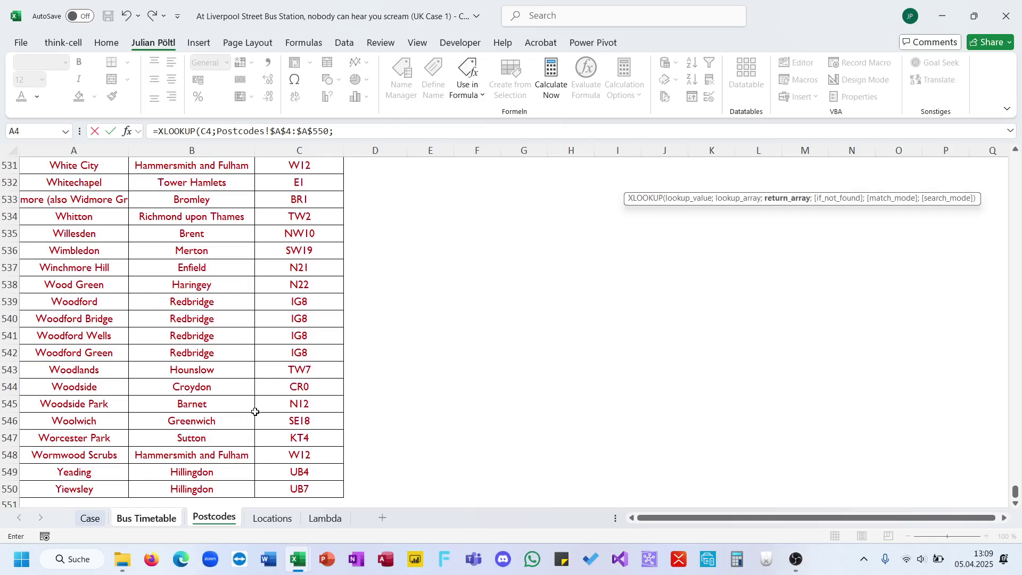
# Set the return array to the postcodes in Postcodes!$C$4:$C$550 and commit the F4 formula
pyautogui.click(298, 488)
pyautogui.hotkey('ctrl', 'shift', 'Up')
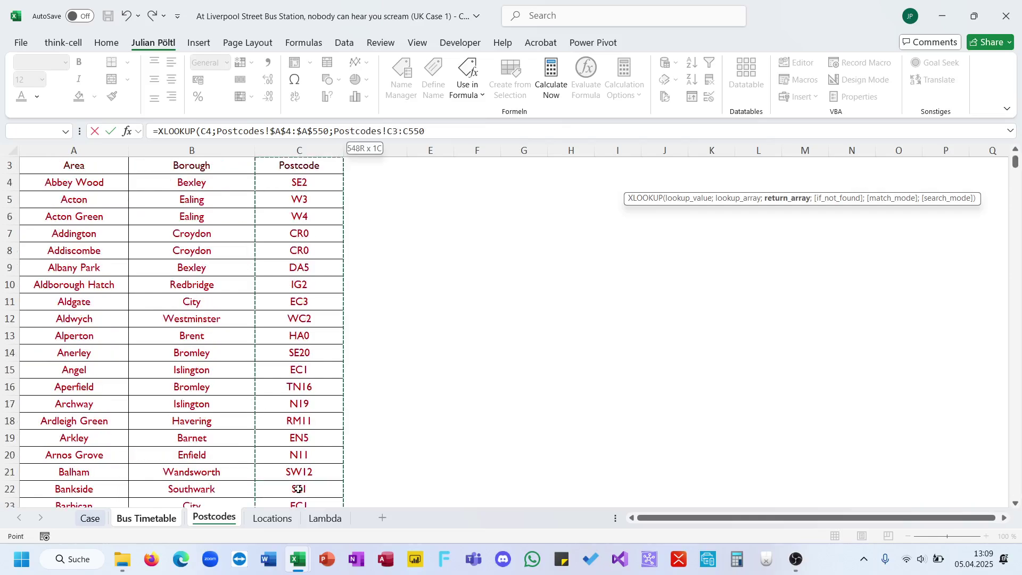
pyautogui.hotkey('shift', 'Down')
pyautogui.press('F4')
pyautogui.write('=')
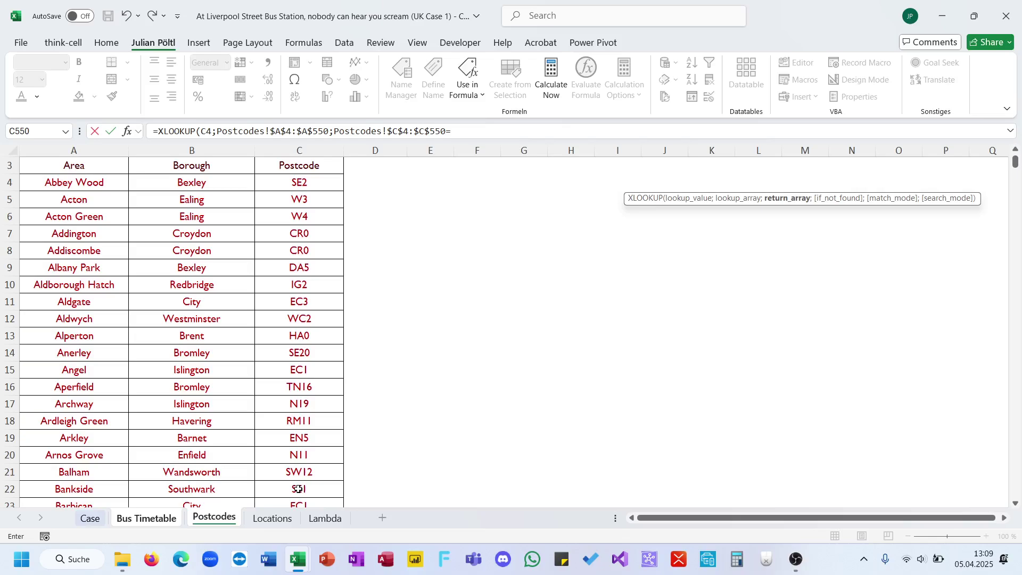
pyautogui.press('Return')
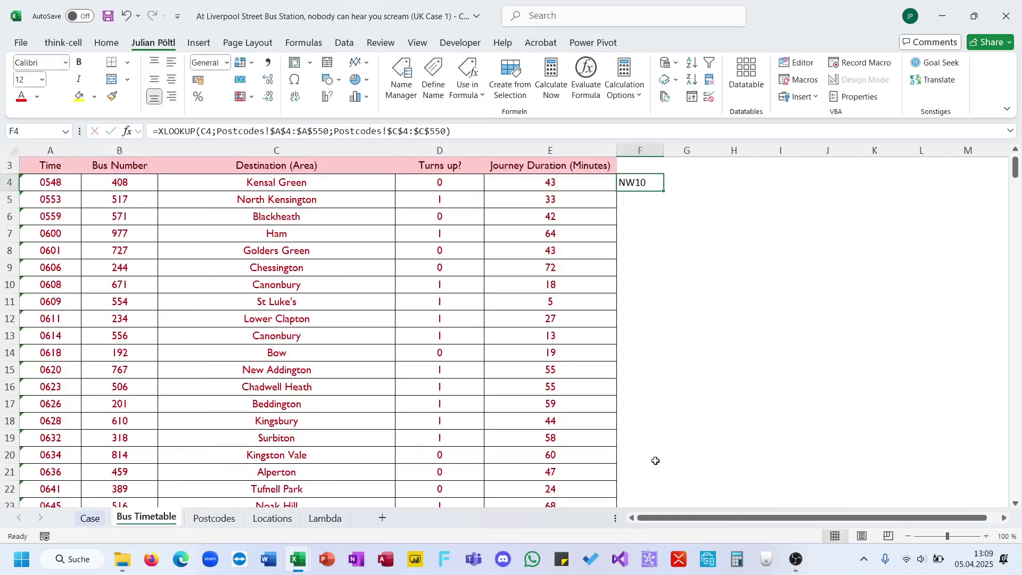
# Fill the F4 postcode lookup down to F312 and return to answer cell E143 on the Case sheet
pyautogui.doubleClick(664, 192)
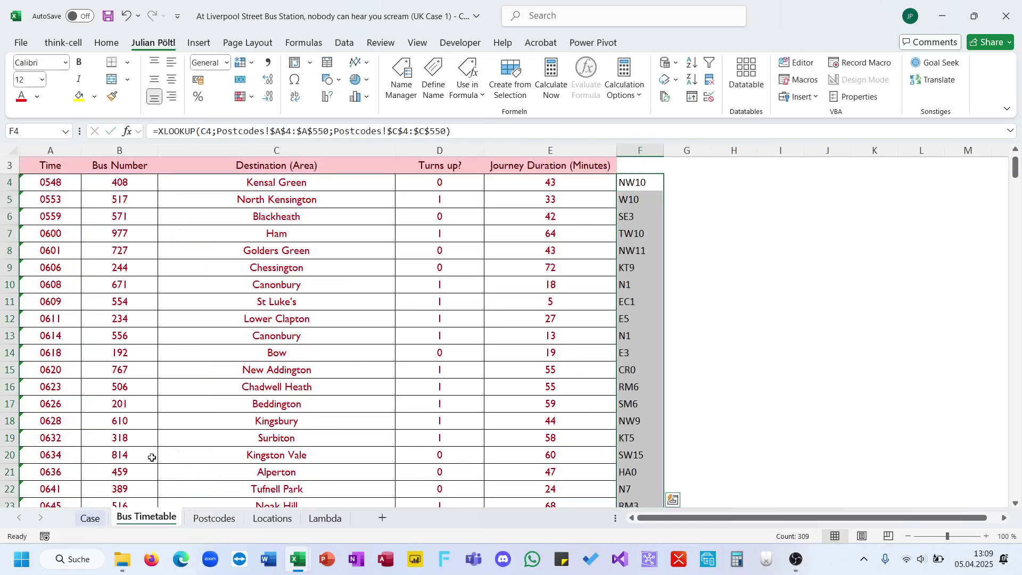
pyautogui.click(90, 517)
pyautogui.click(178, 322)
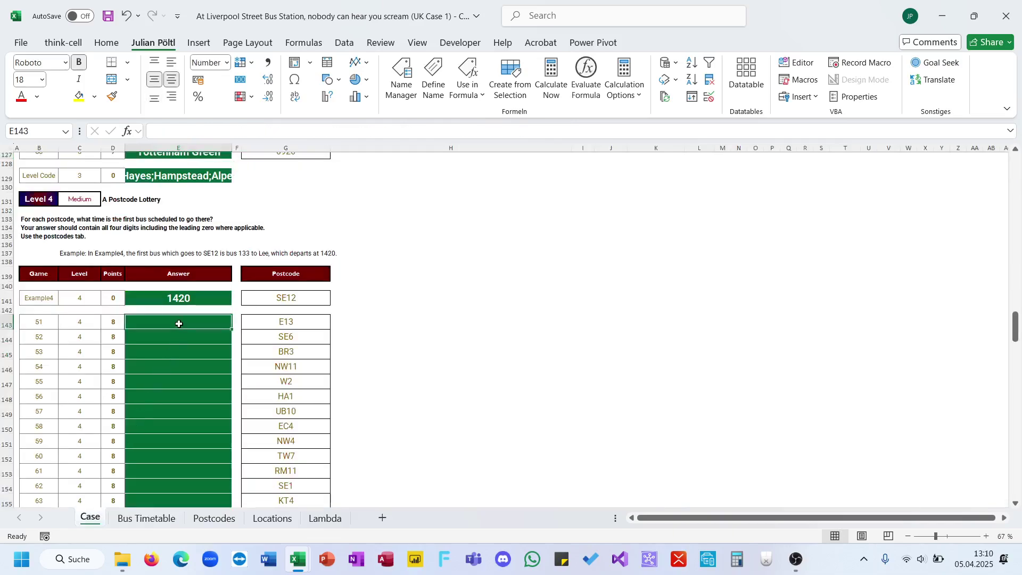
pyautogui.write('=xl')
pyautogui.press('Tab')
pyautogui.press('Right')
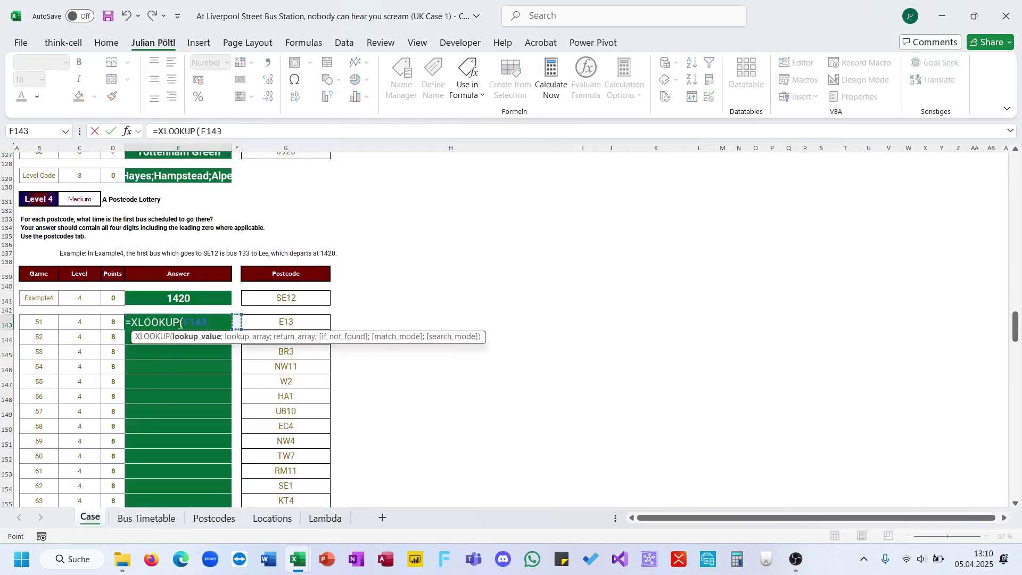
pyautogui.press('Escape')
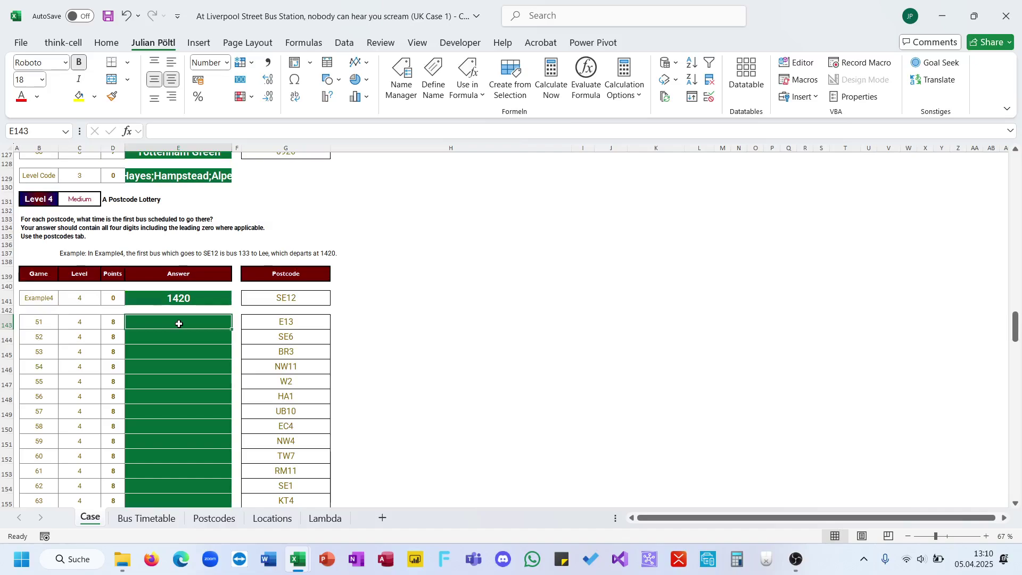
# Start an XLOOKUP in the first Level 4 answer cell E143 with postcode G143 as the lookup value
pyautogui.write('=xl')
pyautogui.press('Tab')
pyautogui.press('Right')
pyautogui.press('Right')
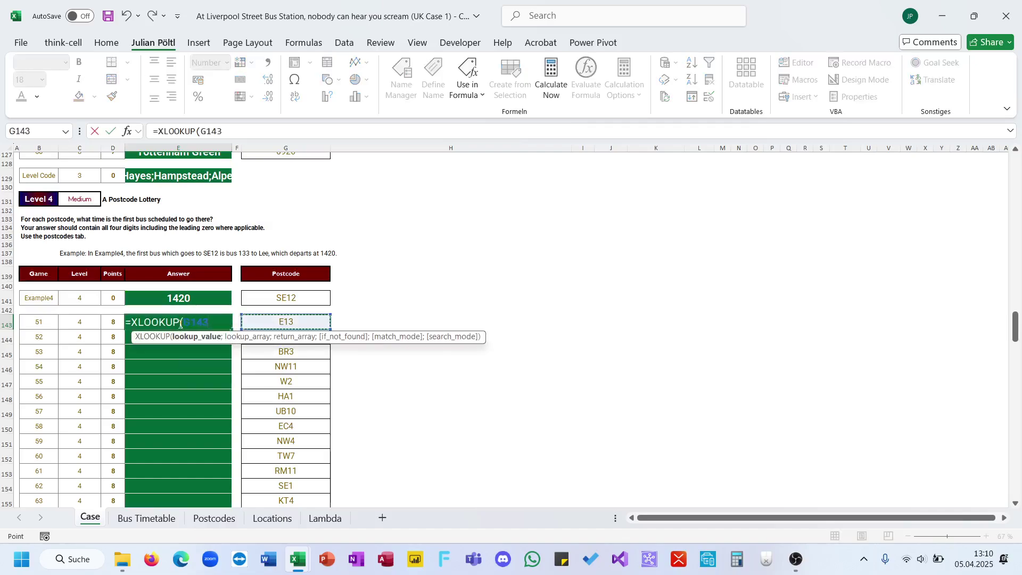
pyautogui.write(',')
# Set the lookup array of the E143 formula to the helper postcodes in 'Bus Timetable'!$F$4:$F$312
pyautogui.click(147, 518)
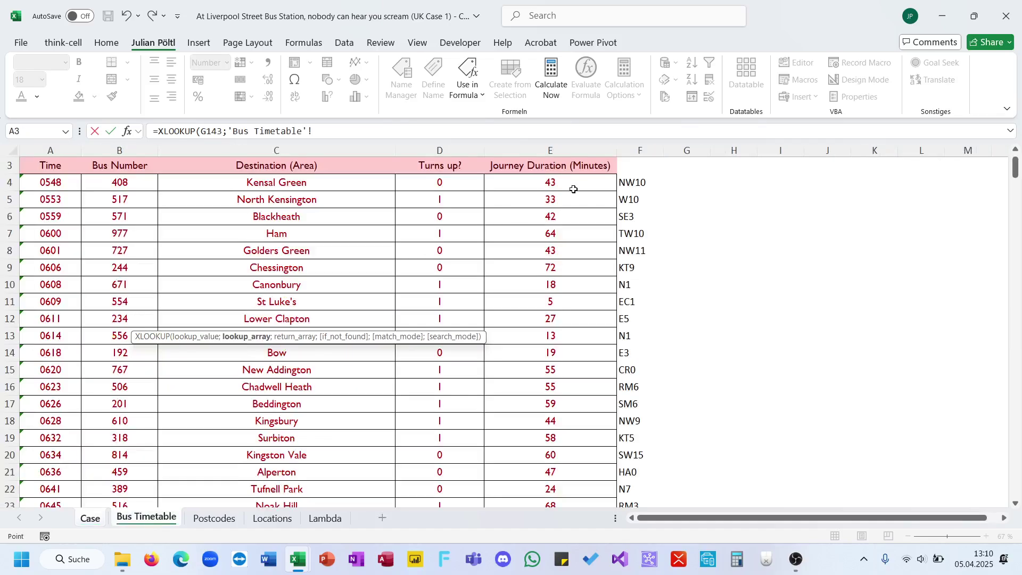
pyautogui.click(631, 150)
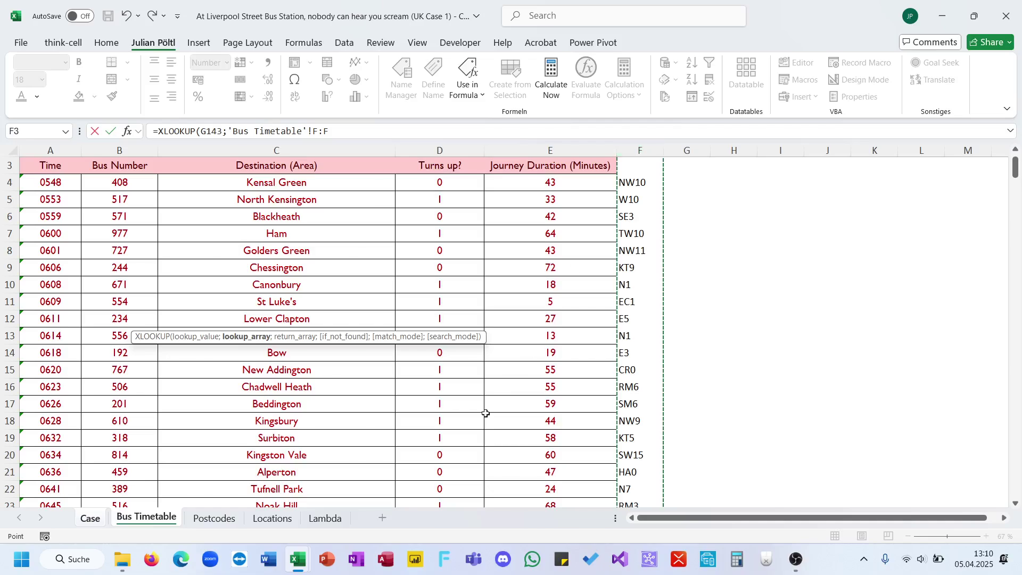
pyautogui.scroll(1, 486, 412)
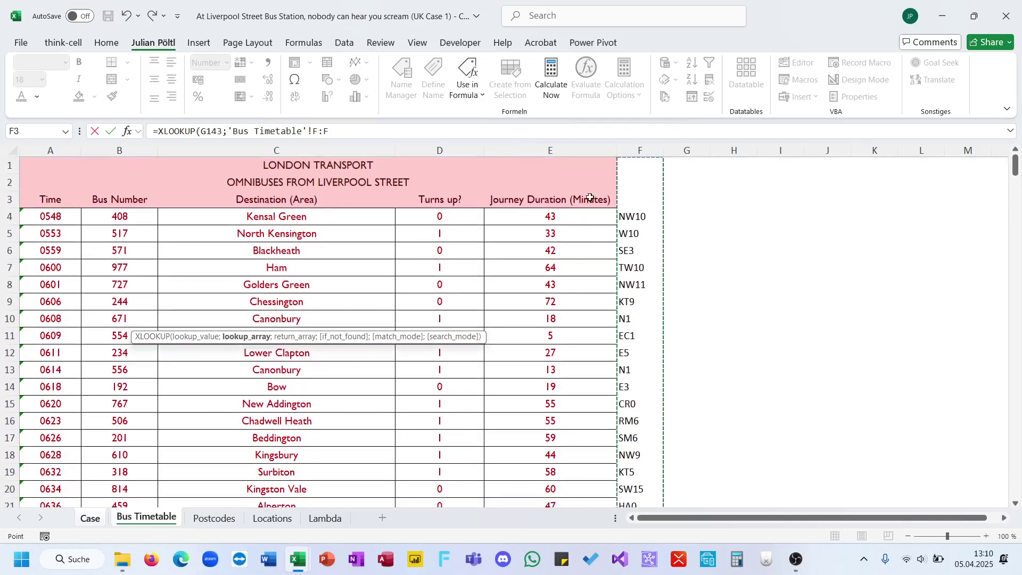
pyautogui.click(628, 216)
pyautogui.hotkey('ctrl', 'shift', 'Down')
pyautogui.press('F4')
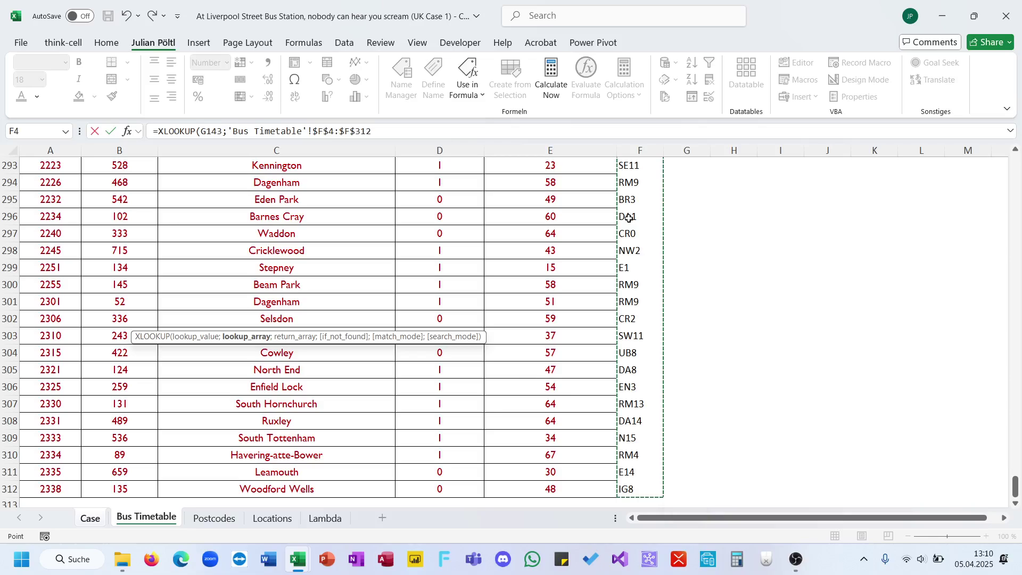
# Set the return array to the departure times in 'Bus Timetable'!$A$4:$A$312 and commit the E143 formula
pyautogui.write(';')
pyautogui.click(46, 490)
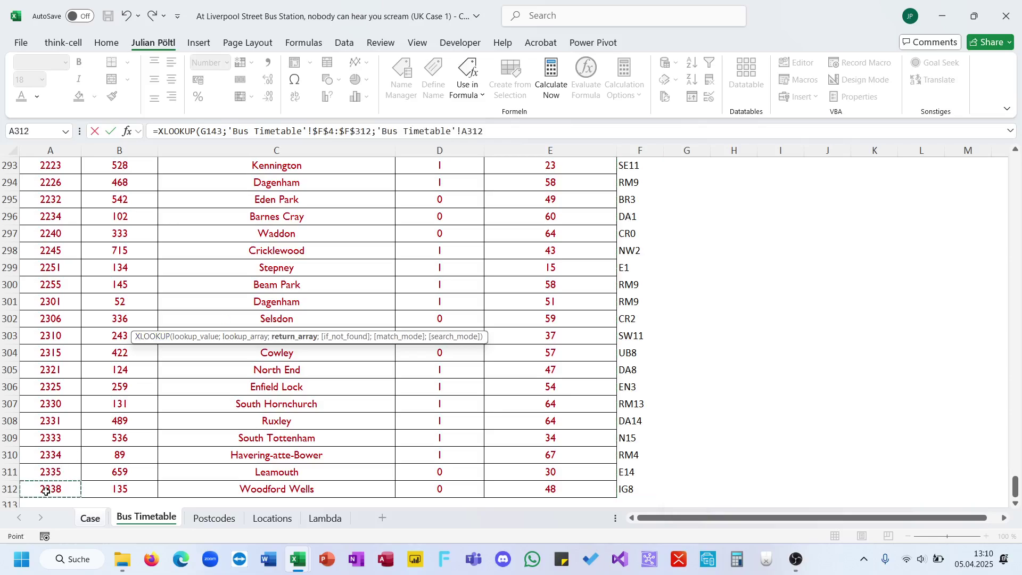
pyautogui.hotkey('ctrl', 'shift', 'Up')
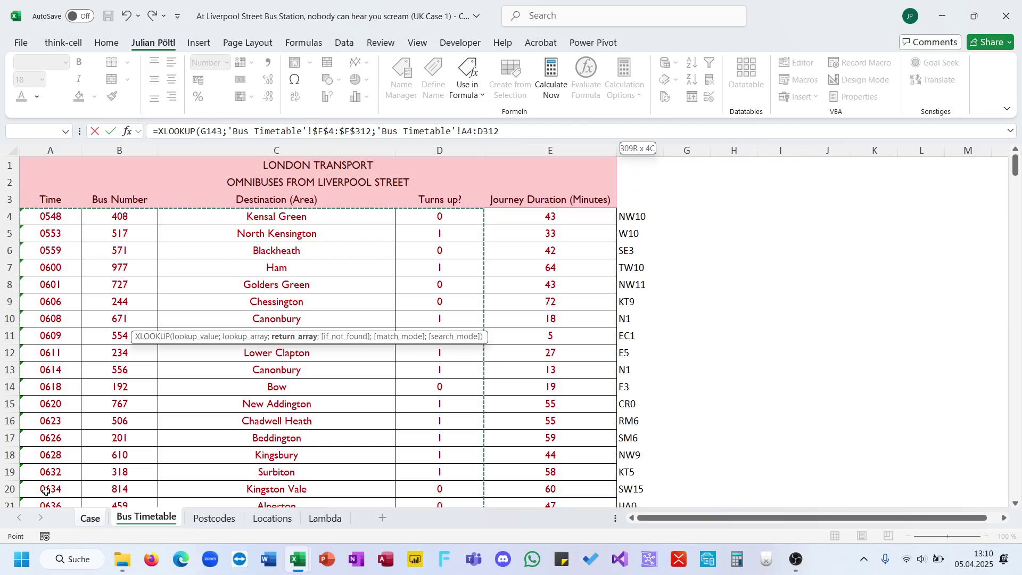
pyautogui.press('F4')
pyautogui.write(')')
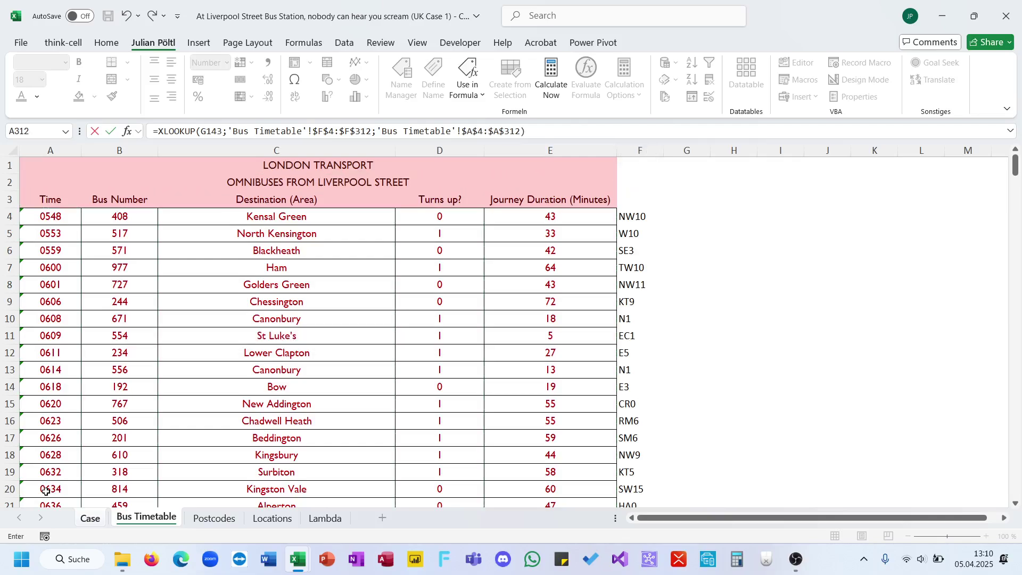
pyautogui.press('Return')
# Copy the E143 formula into the example answer E141 and fill it down the Level 4 answer column
pyautogui.hotkey('ctrl', 'c')
pyautogui.press('Up')
pyautogui.press('Up')
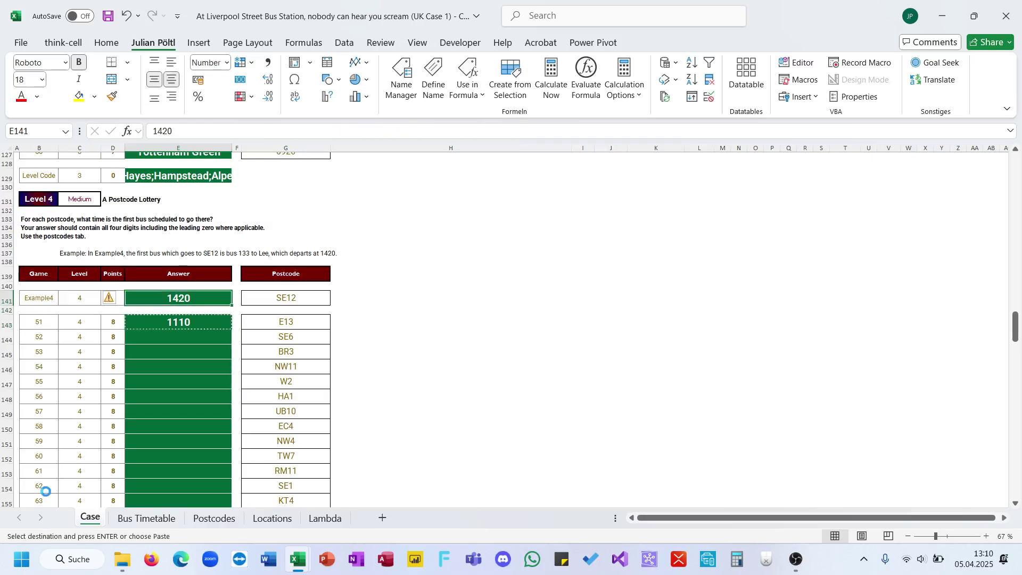
pyautogui.hotkey('ctrl', 'v')
pyautogui.press('Escape')
pyautogui.click(212, 322)
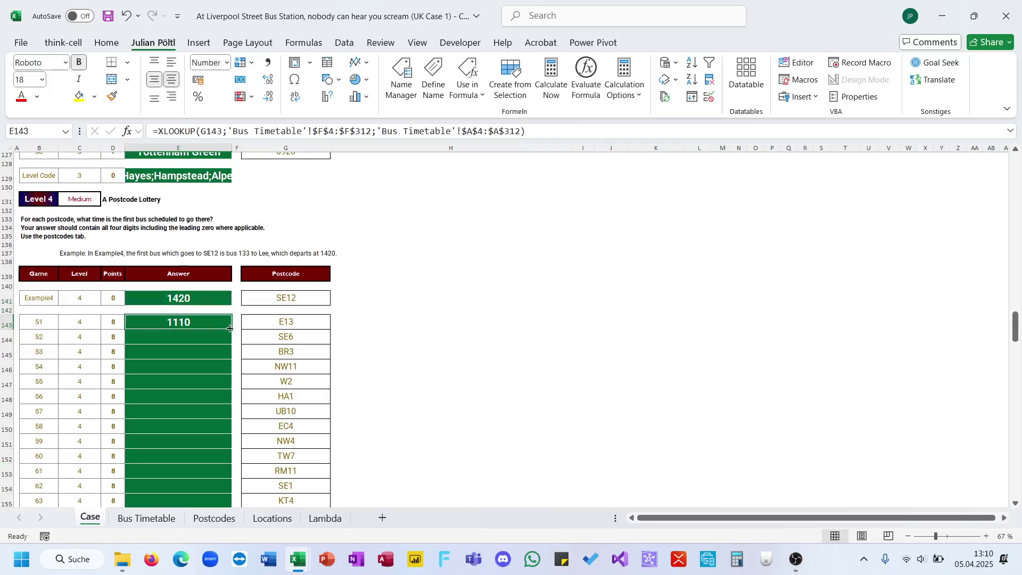
pyautogui.doubleClick(231, 328)
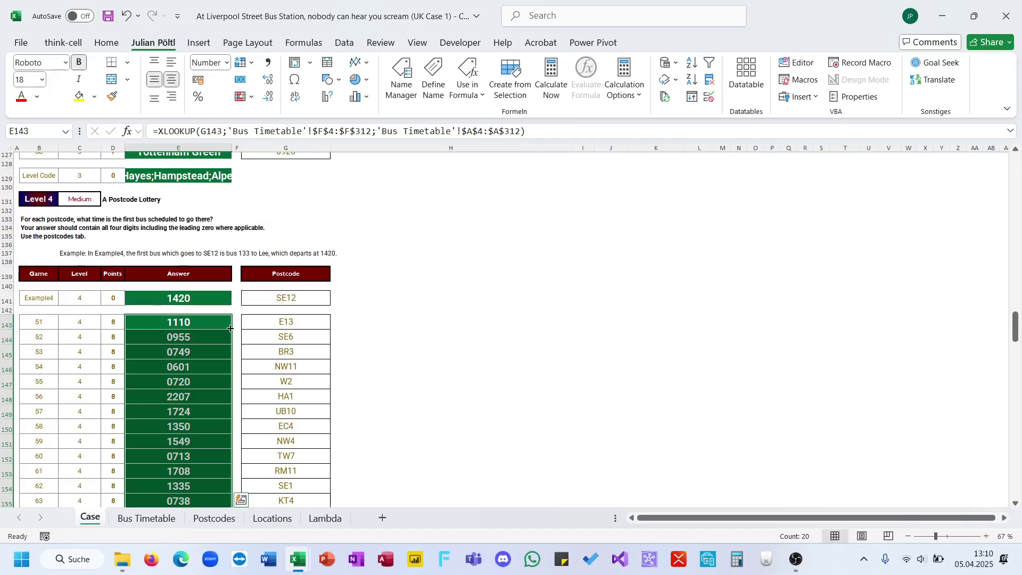
# Read the Level 5 task on counting scheduled buses per hour and bring up the Bus Timetable sheet
pyautogui.click(393, 320)
pyautogui.scroll(-2, 396, 319)
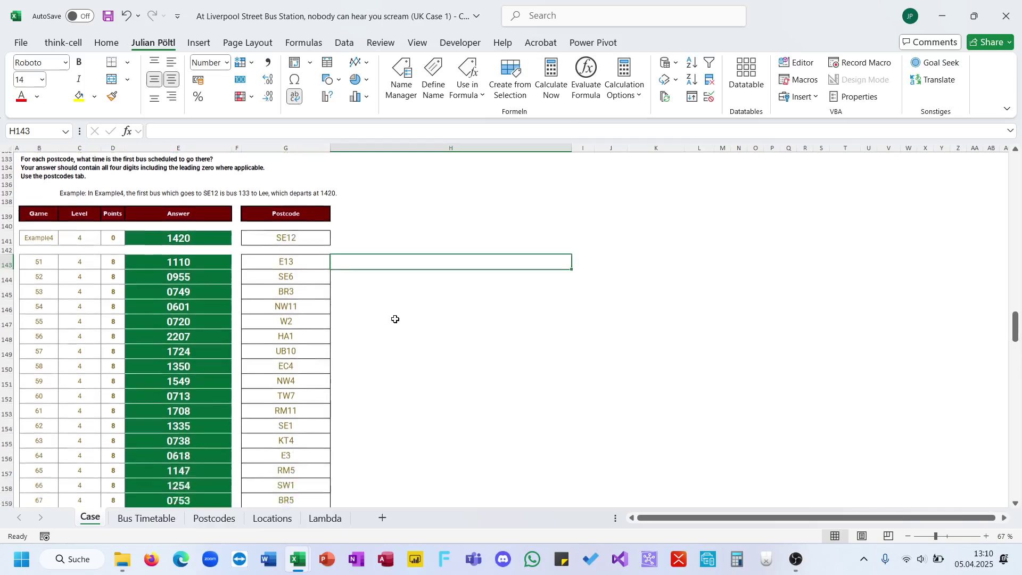
pyautogui.scroll(-10, 395, 319)
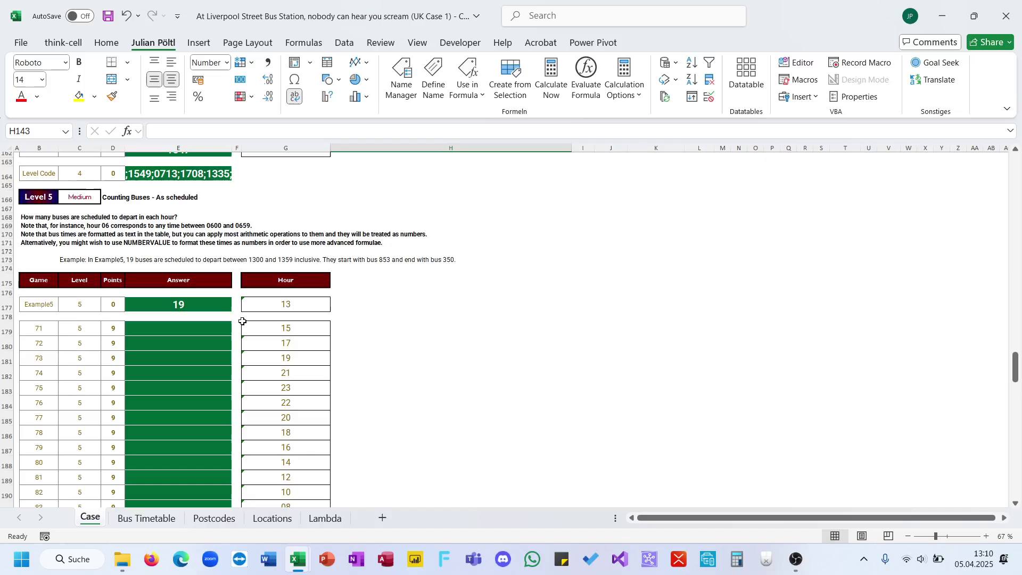
pyautogui.click(342, 334)
pyautogui.click(146, 517)
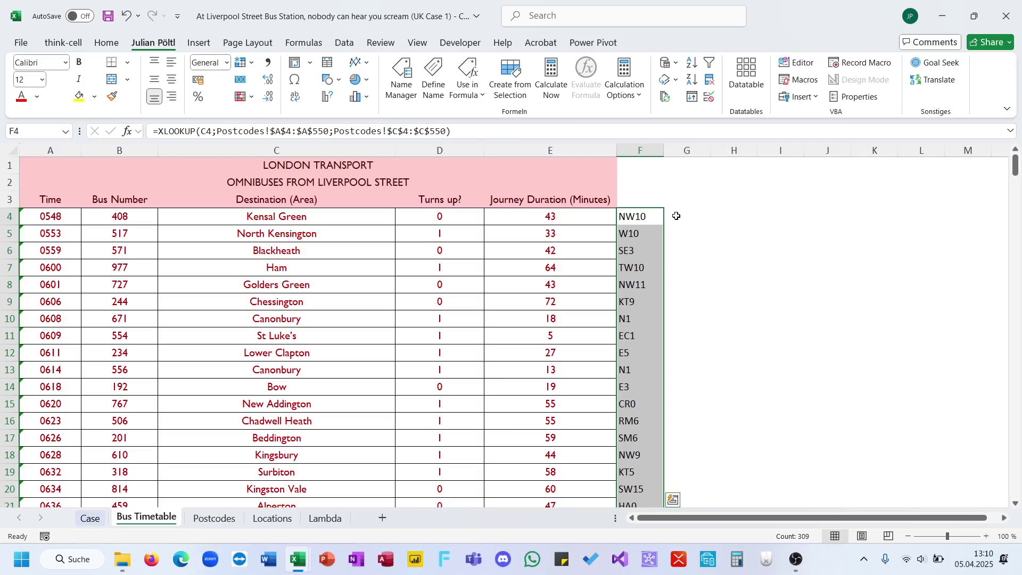
# Start a TEXT formula in helper cell G4 beside the looked-up postcodes on the Bus Timetable sheet
pyautogui.click(674, 202)
pyautogui.click(675, 211)
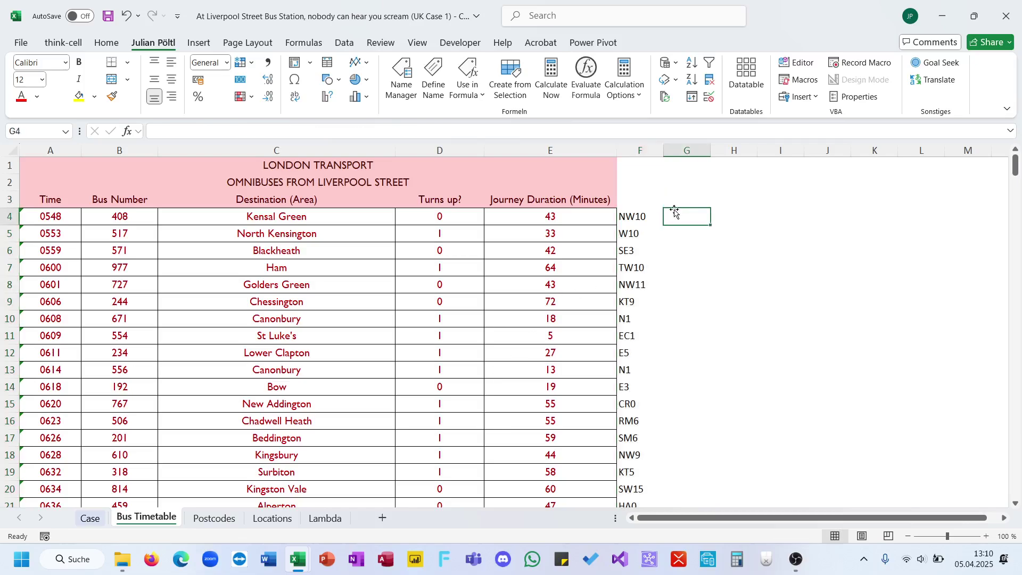
pyautogui.write('=')
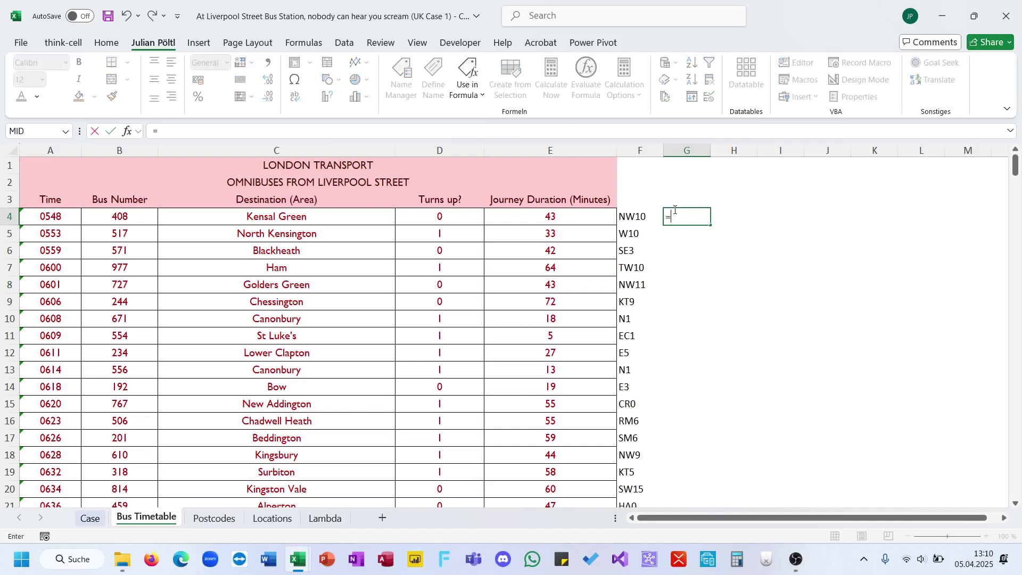
pyautogui.press('Escape')
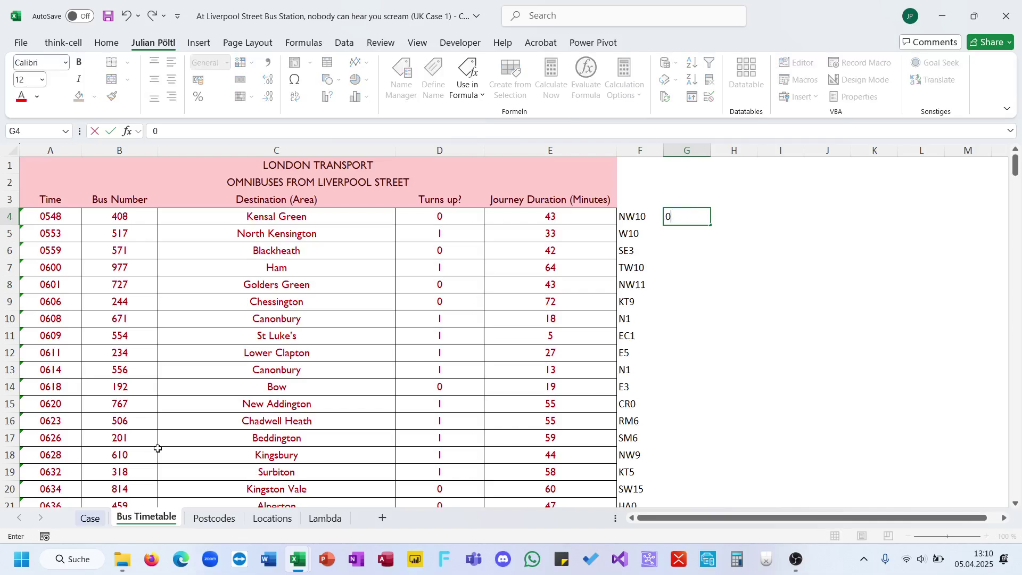
pyautogui.write('=')
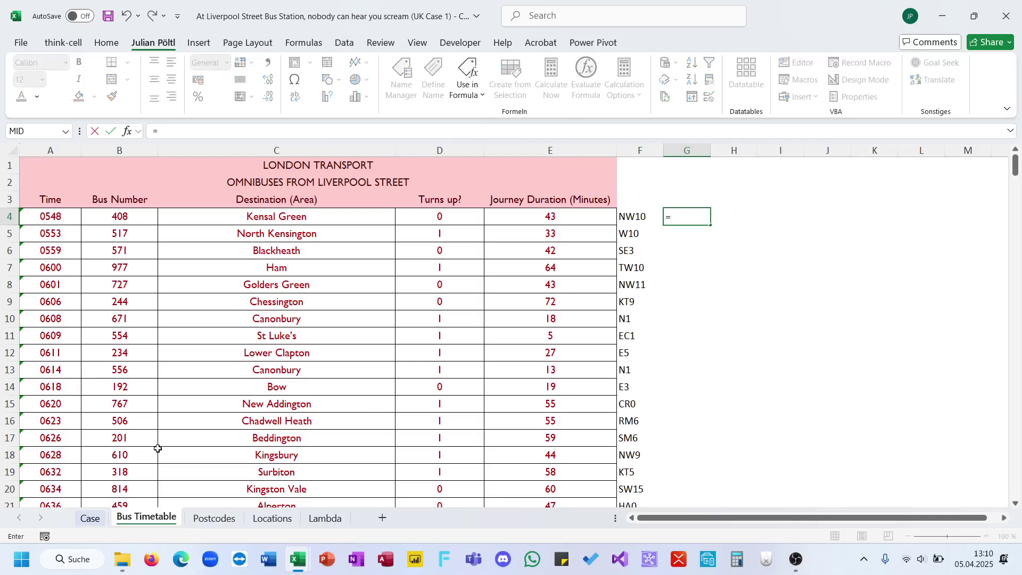
pyautogui.write('text')
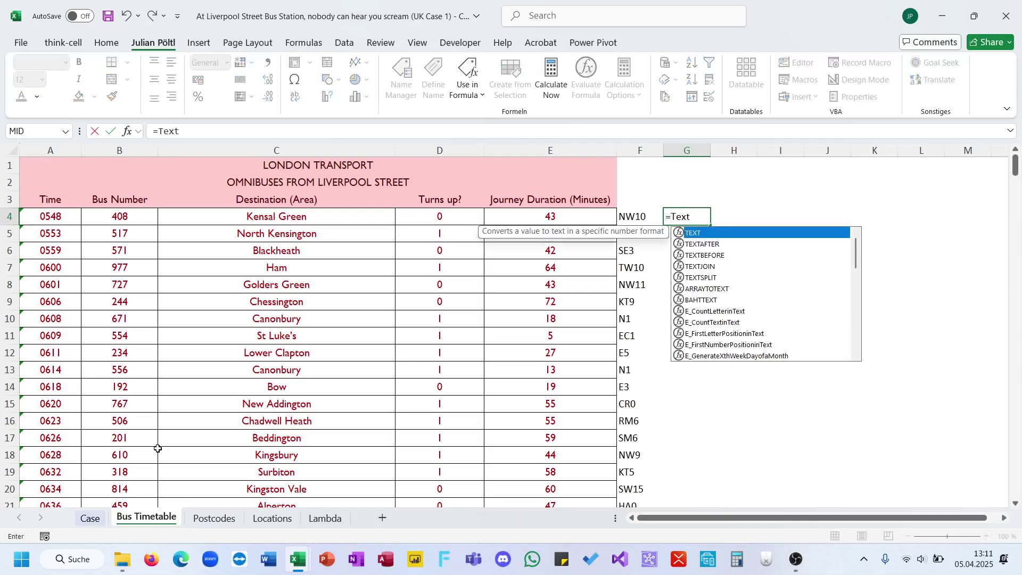
pyautogui.press('Tab')
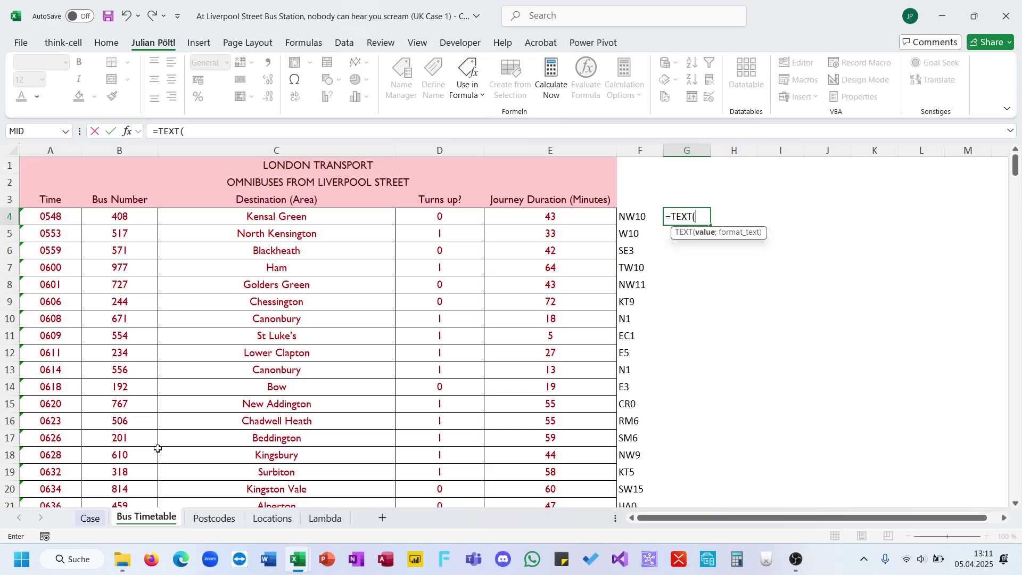
pyautogui.write('R')
pyautogui.press('BackSpace')
pyautogui.write('L')
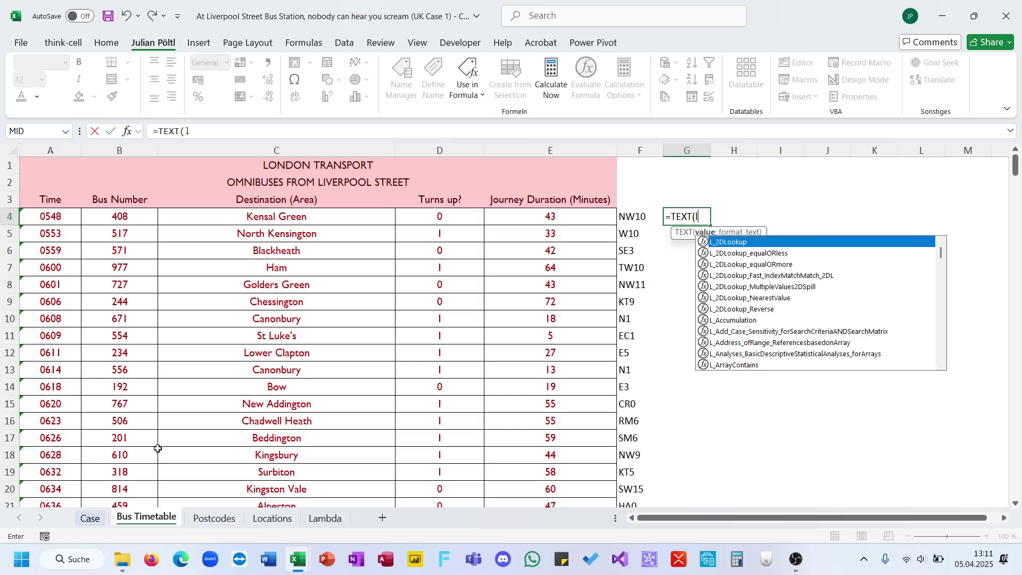
pyautogui.press('Tab')
pyautogui.press('BackSpace')
pyautogui.press('BackSpace')
pyautogui.press('BackSpace')
pyautogui.press('BackSpace')
pyautogui.press('BackSpace')
pyautogui.press('BackSpace')
pyautogui.press('BackSpace')
pyautogui.press('BackSpace')
pyautogui.press('BackSpace')
pyautogui.press('BackSpace')
pyautogui.press('BackSpace')
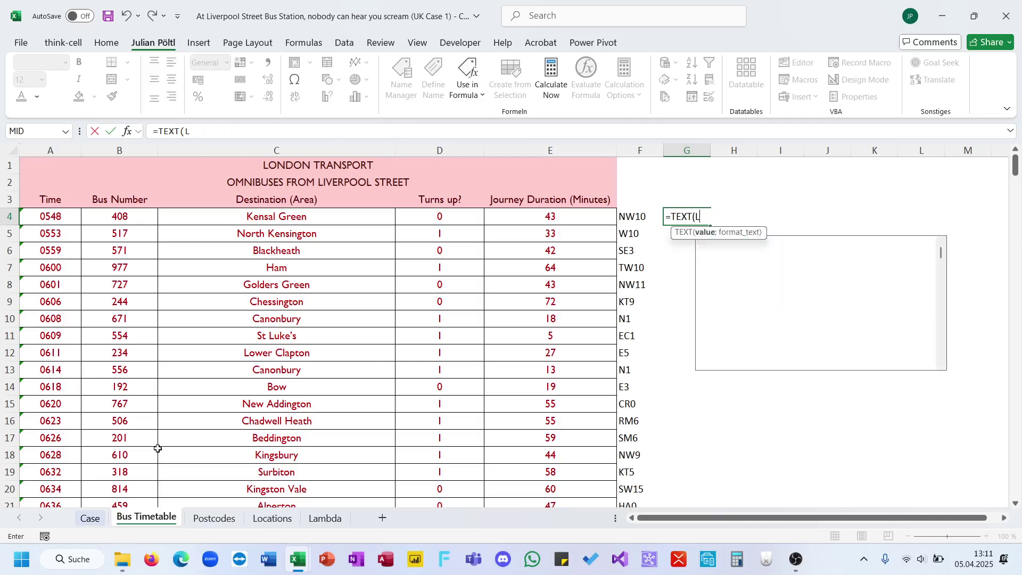
# Complete the G4 formula as =TEXT(LEFT(A4;2);"00") to extract the departure hour as two digits
pyautogui.write('LE')
pyautogui.press('Tab')
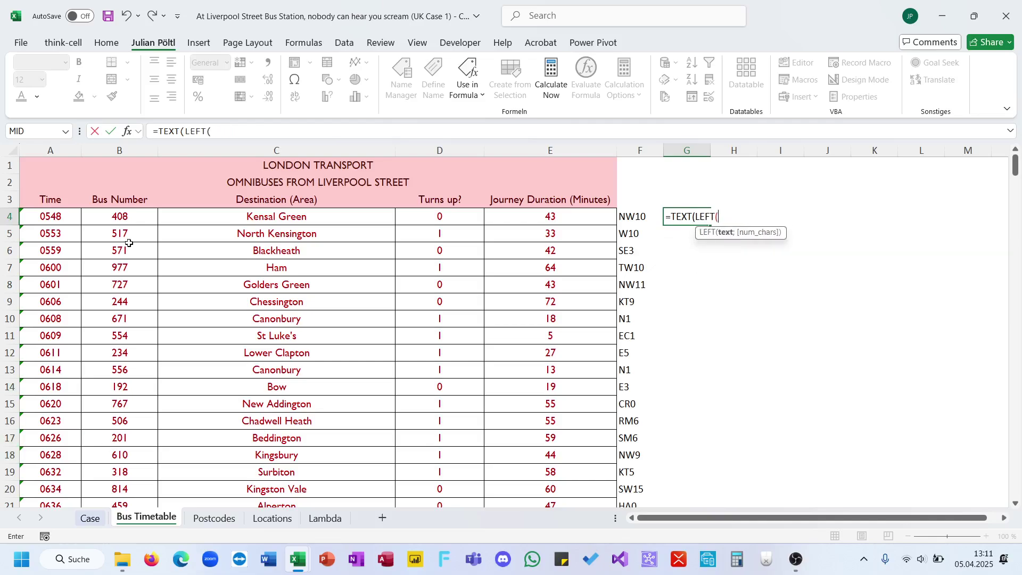
pyautogui.click(55, 213)
pyautogui.write(';2')
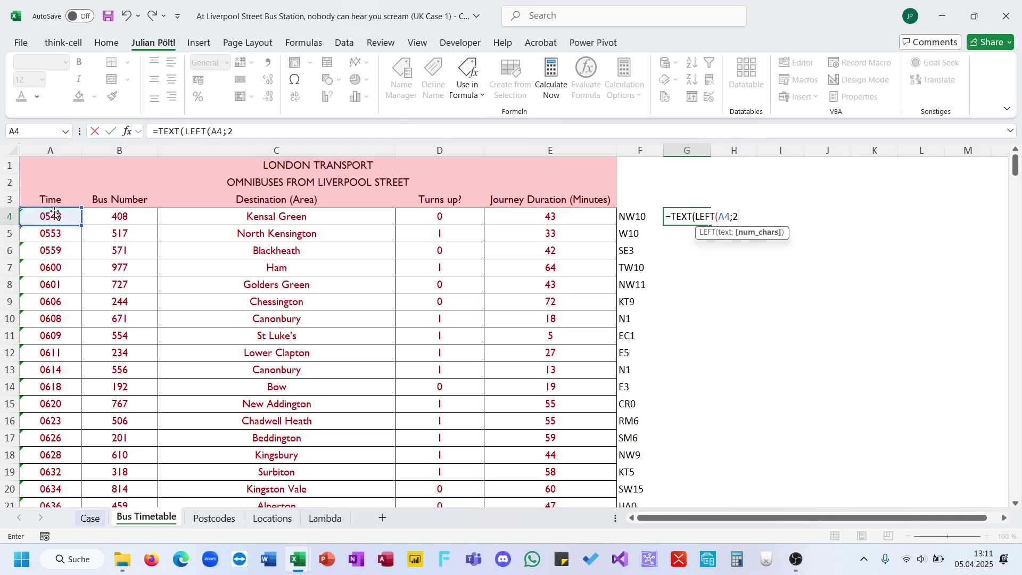
pyautogui.write(');')
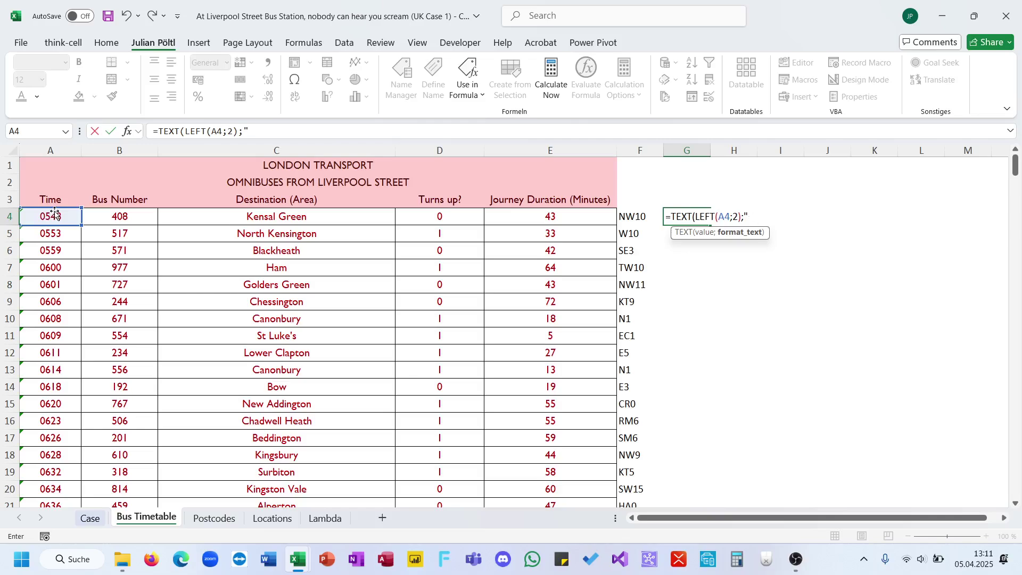
pyautogui.write('"00")')
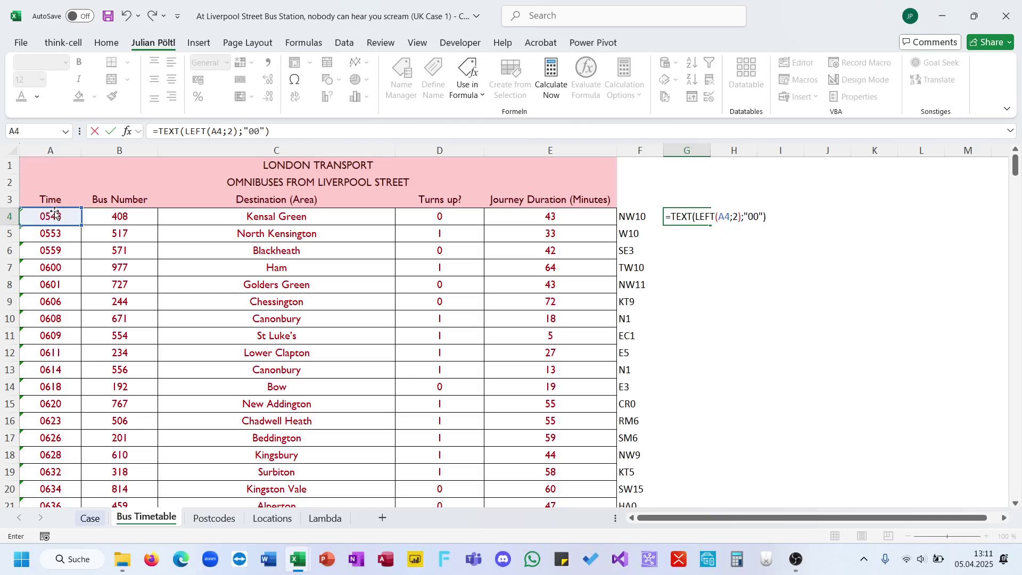
pyautogui.press('Return')
pyautogui.press('Up')
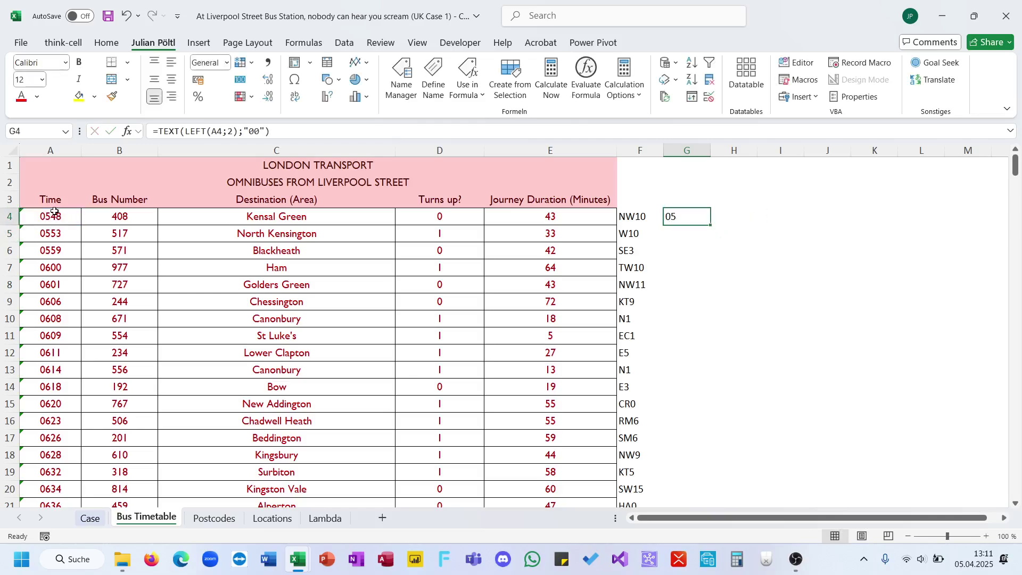
# Fill the departure-hour formula from G4 down column G for every bus in the timetable
pyautogui.click(248, 133)
pyautogui.press('Escape')
pyautogui.doubleClick(711, 226)
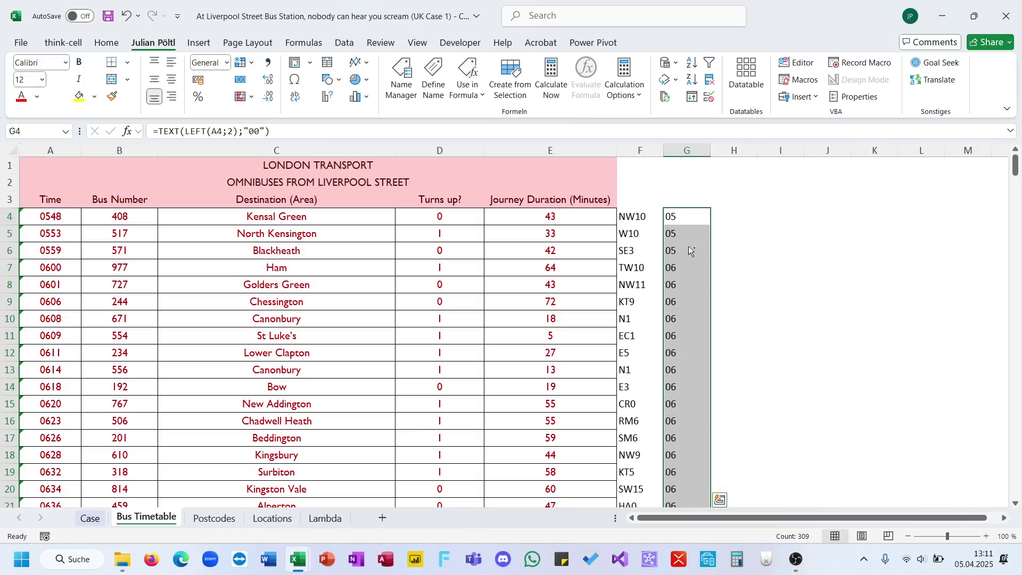
pyautogui.hotkey('ctrl', 'q')
pyautogui.press('Escape')
# Start a COUNTIFS formula in E179, the Level 5 answer cell for game 71 on the Case sheet
pyautogui.click(90, 518)
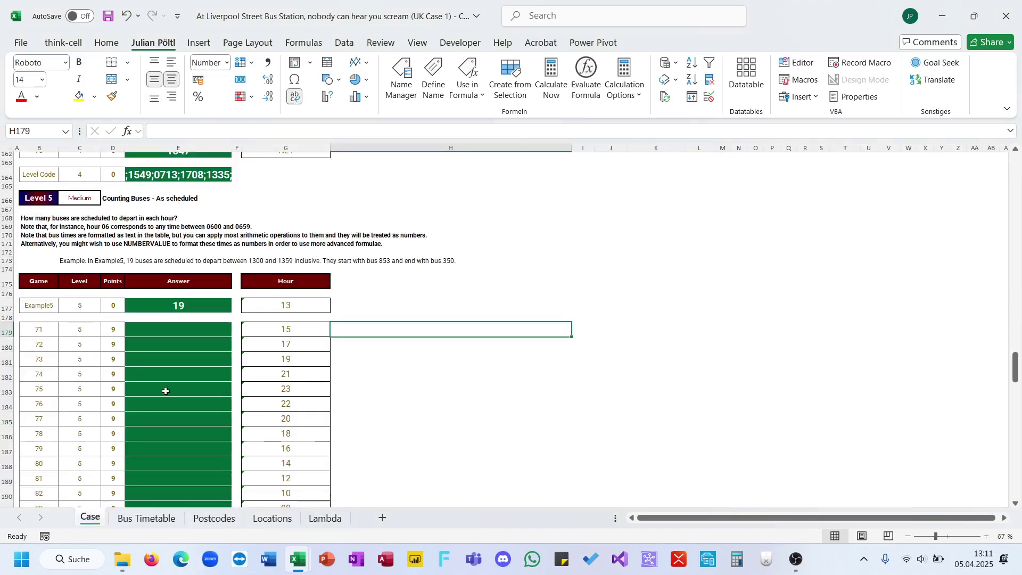
pyautogui.click(198, 331)
pyautogui.write('=x')
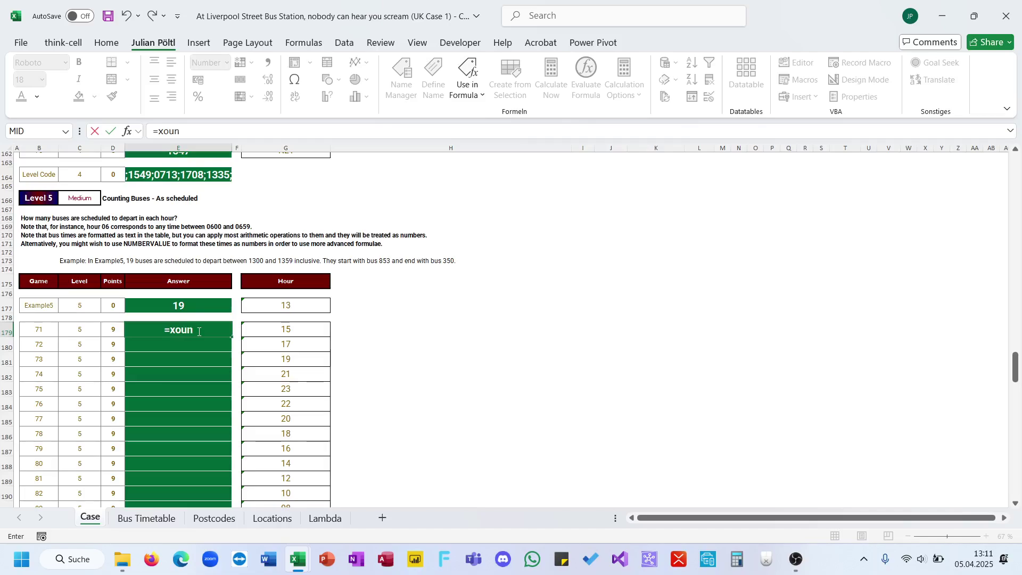
pyautogui.press('BackSpace')
pyautogui.write('count')
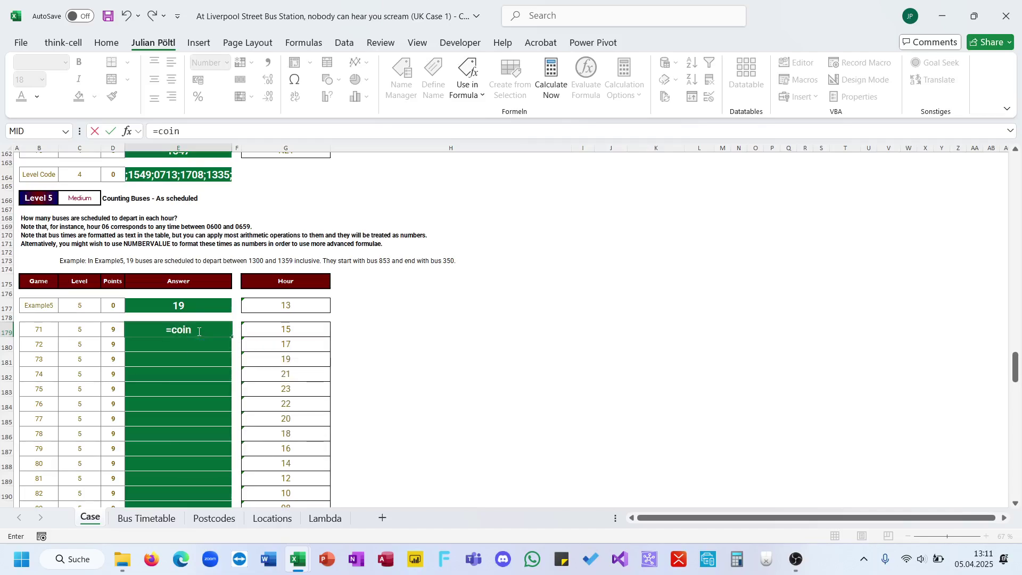
pyautogui.press('Down')
pyautogui.press('Down')
pyautogui.press('Down')
pyautogui.press('Down')
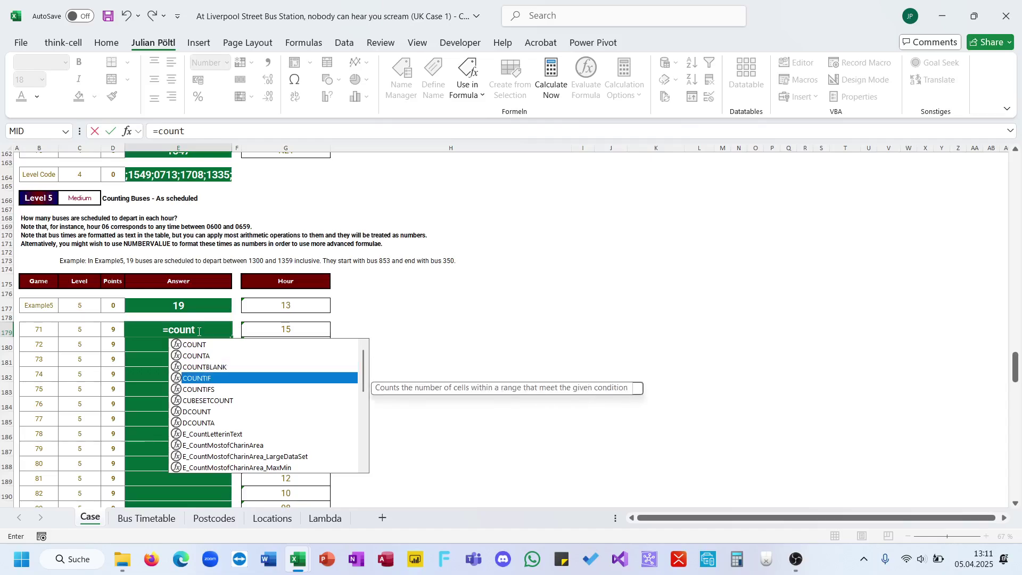
pyautogui.press('Tab')
# Supply the departure-hour helper cells G4:G312 on the Bus Timetable sheet as the first COUNTIFS criteria range
pyautogui.click(151, 519)
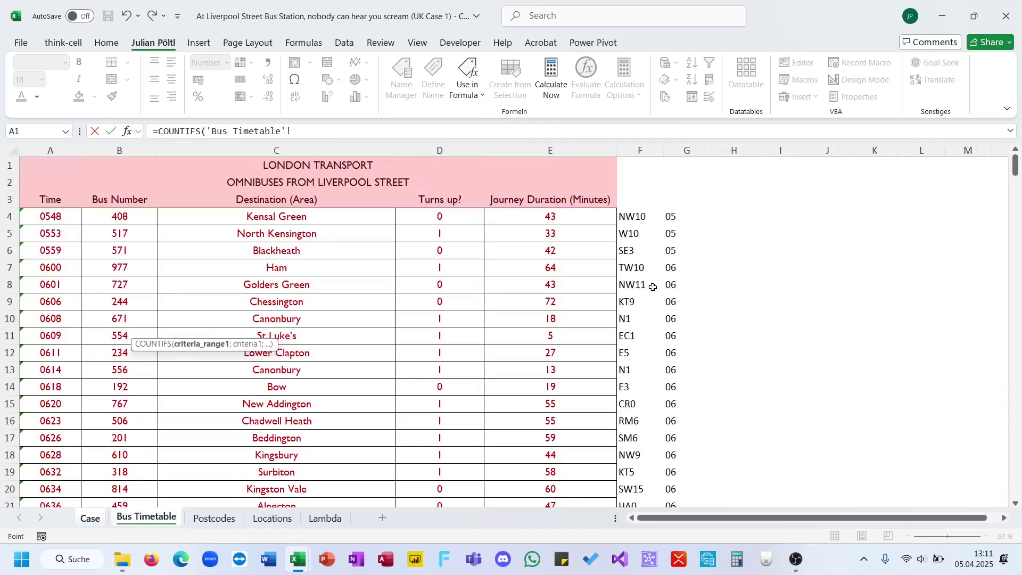
pyautogui.click(675, 222)
pyautogui.hotkey('ctrl', 'shift', 'Down')
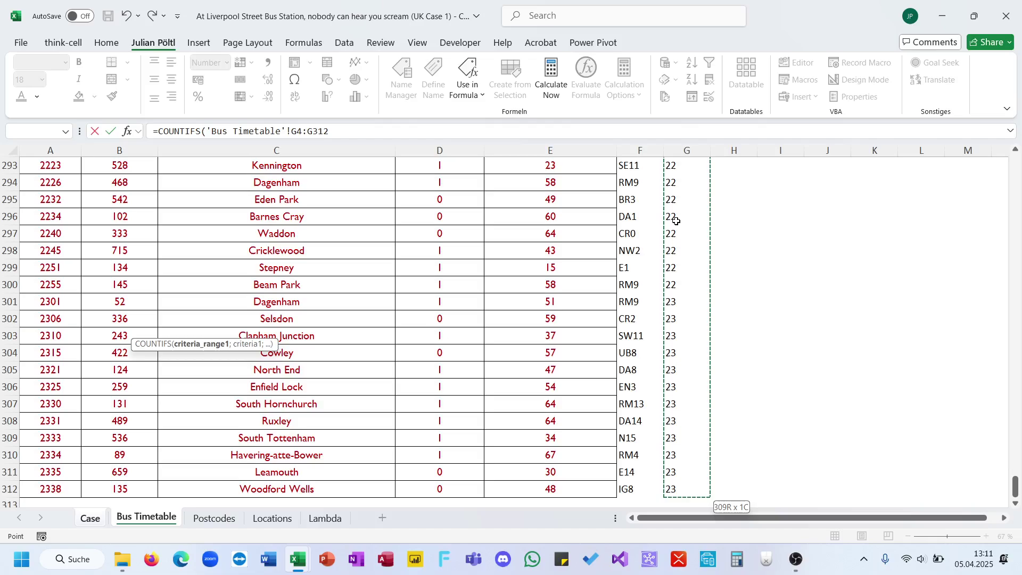
pyautogui.write(',')
pyautogui.click(305, 132)
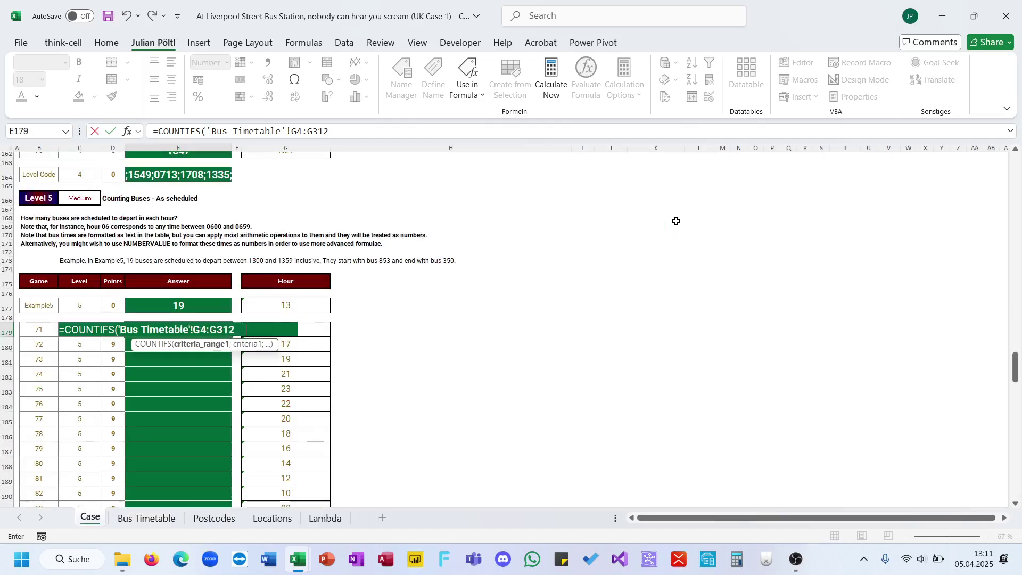
# Make the criteria range absolute as $G$4:$G$312 and complete the E179 formula with hour cell G179 as the criterion
pyautogui.press('F4')
pyautogui.press('F2')
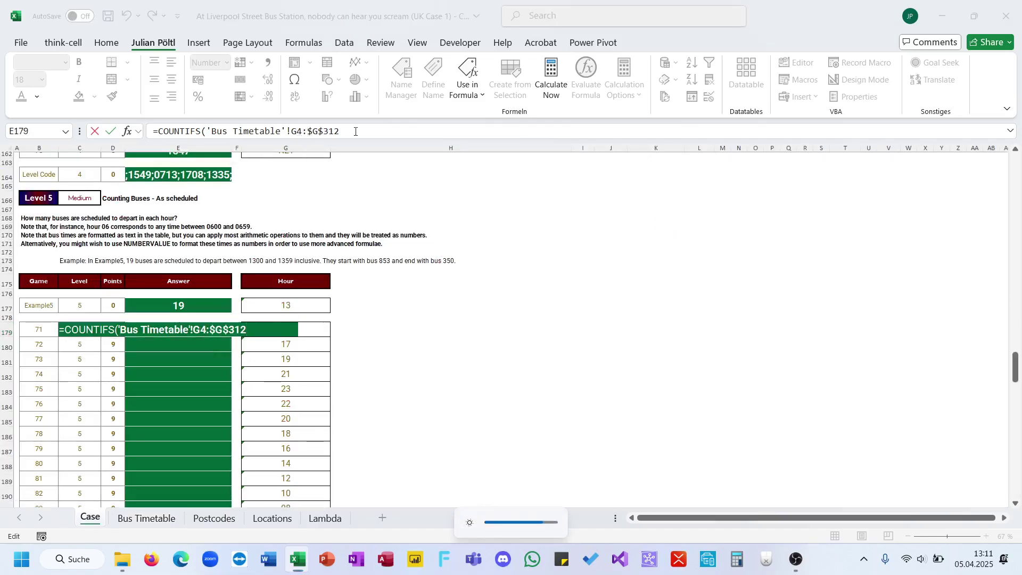
pyautogui.press('super')
pyautogui.press('super')
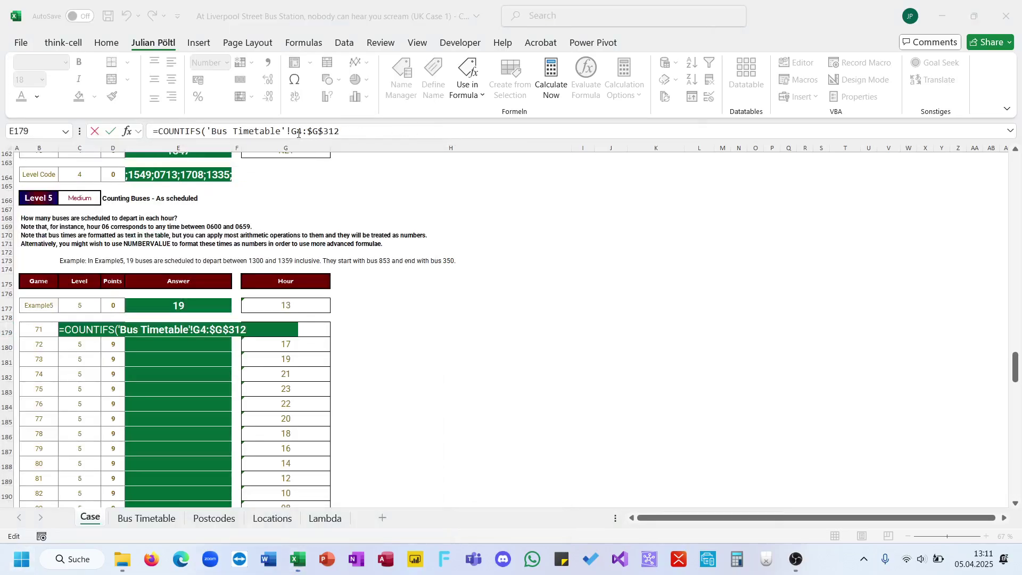
pyautogui.press('super')
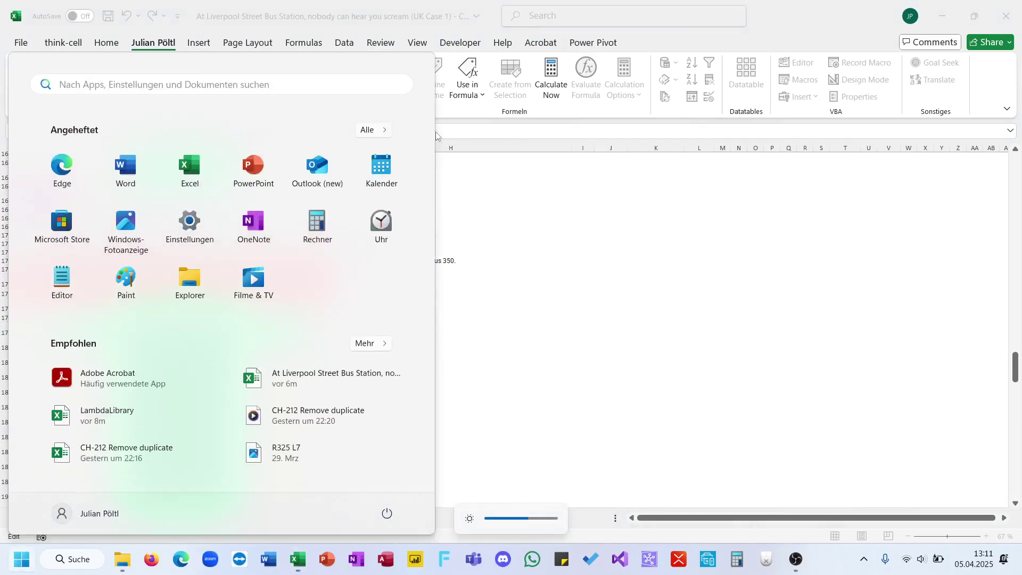
pyautogui.press('super')
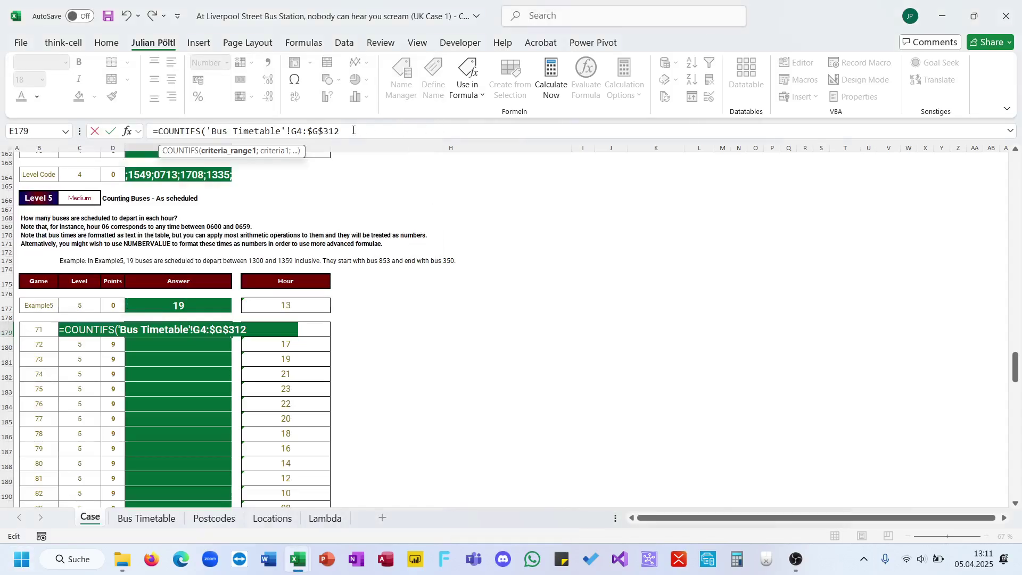
pyautogui.press('XF86MonBrightnessUp')
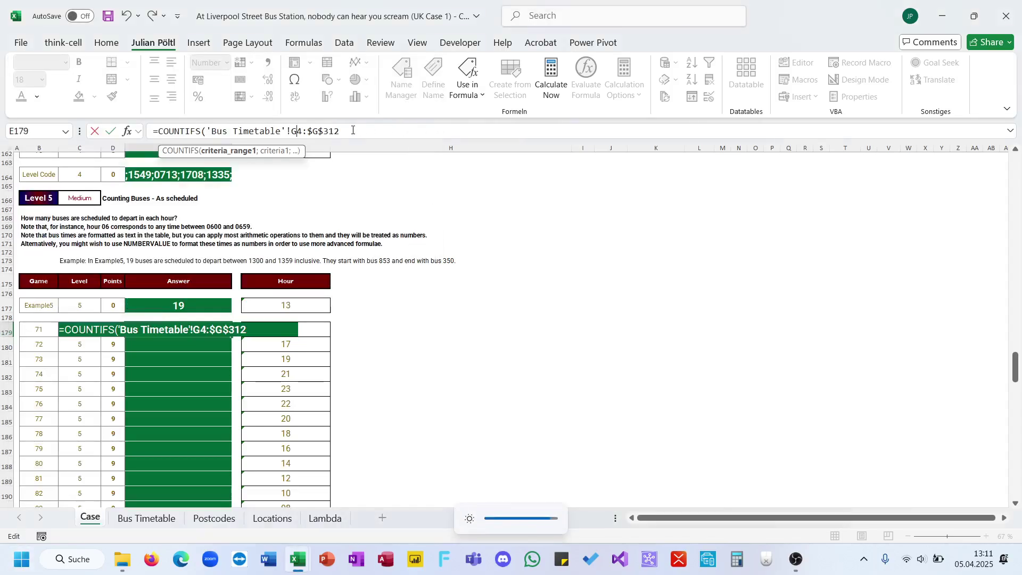
pyautogui.doubleClick(313, 131)
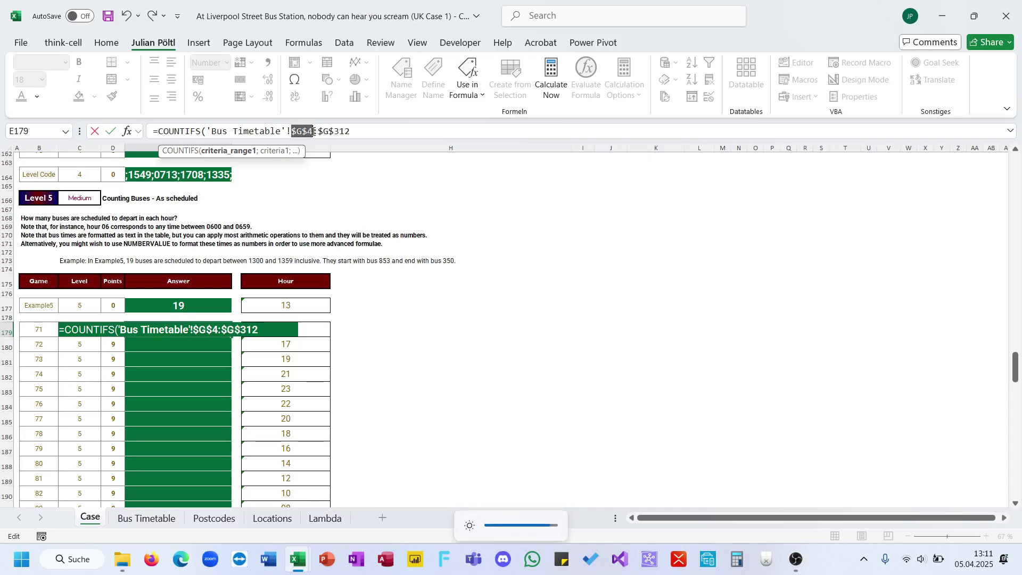
pyautogui.press('F4')
pyautogui.write(';')
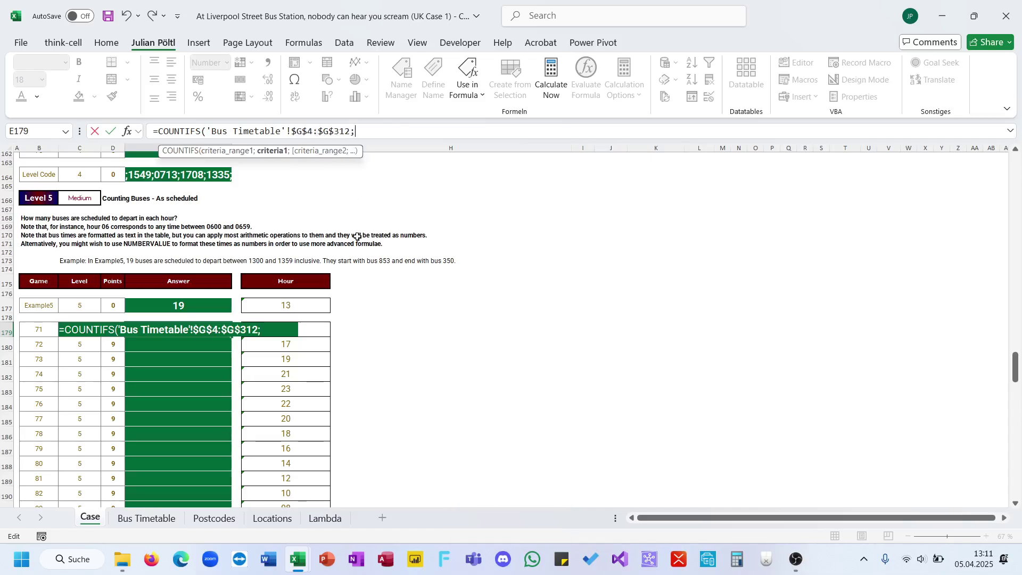
pyautogui.click(313, 331)
pyautogui.press('Return')
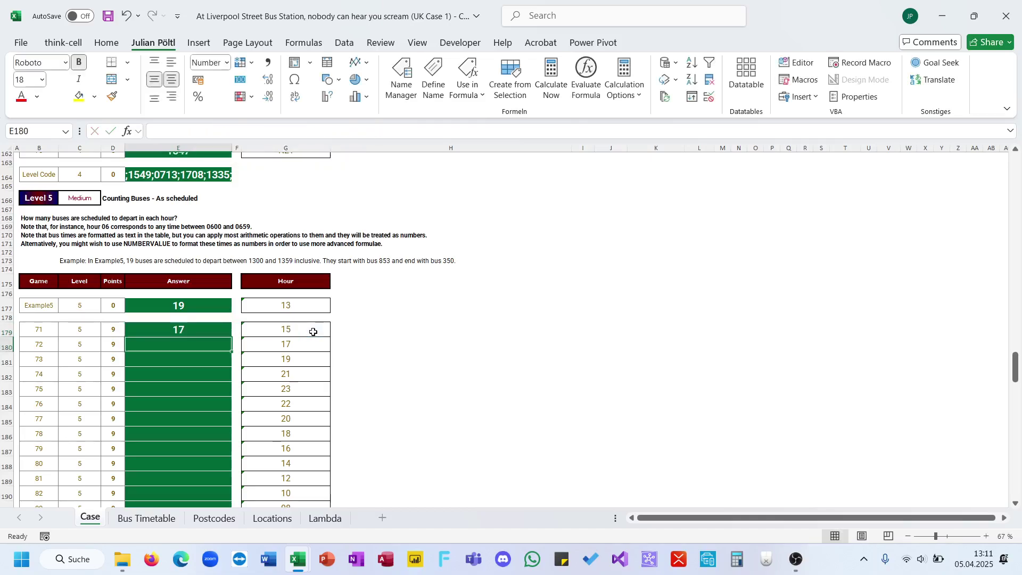
# Copy the E179 COUNTIFS formula into the Level 5 example answer cell E177
pyautogui.press('Up')
pyautogui.hotkey('ctrl', 'c')
pyautogui.press('Up')
pyautogui.press('Up')
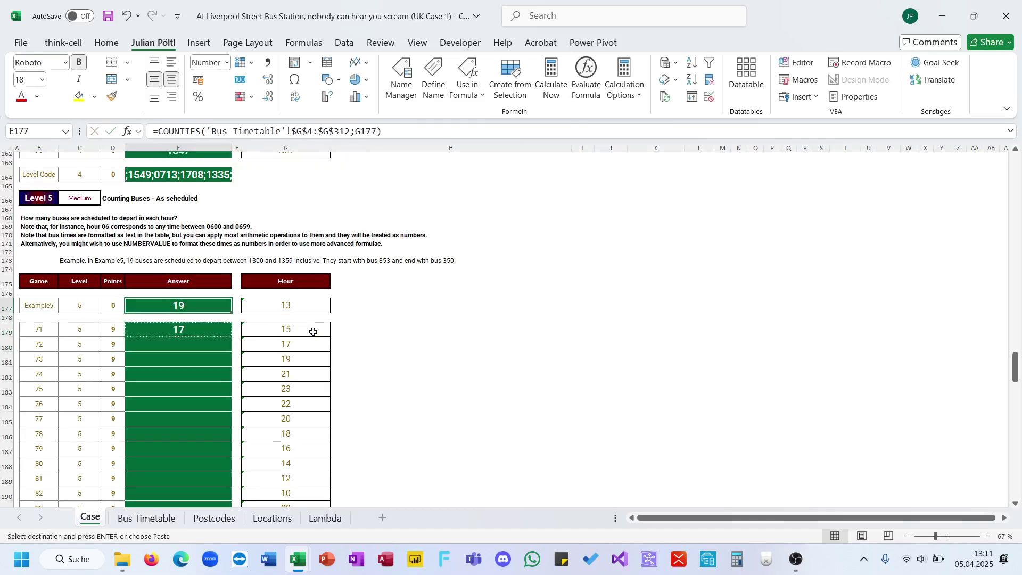
pyautogui.press('Escape')
# Fill the COUNTIFS formula from E179 down to E198 for all Level 5 games
pyautogui.click(212, 327)
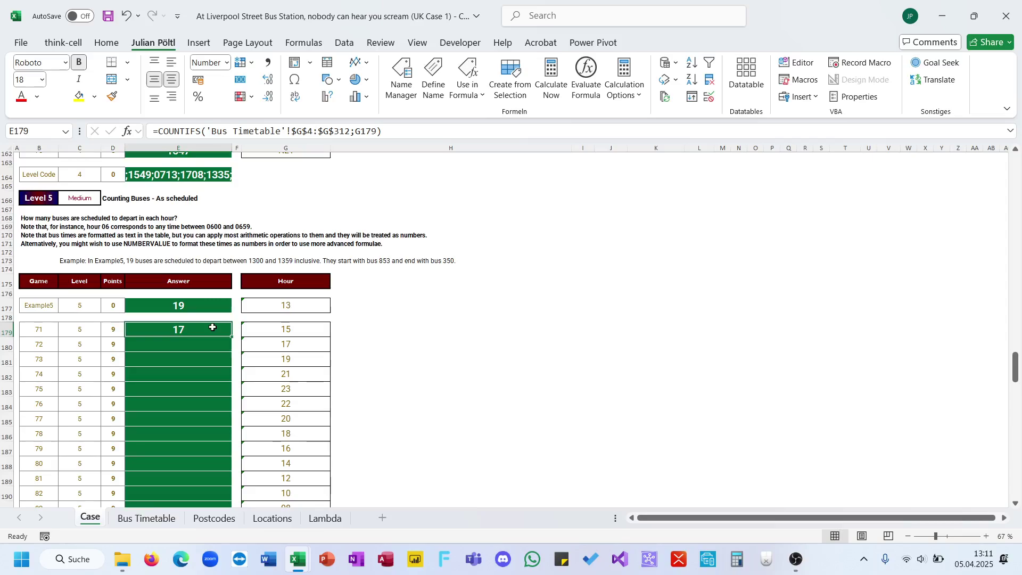
pyautogui.click(235, 344)
pyautogui.click(221, 329)
pyautogui.doubleClick(230, 336)
pyautogui.scroll(-3, 230, 337)
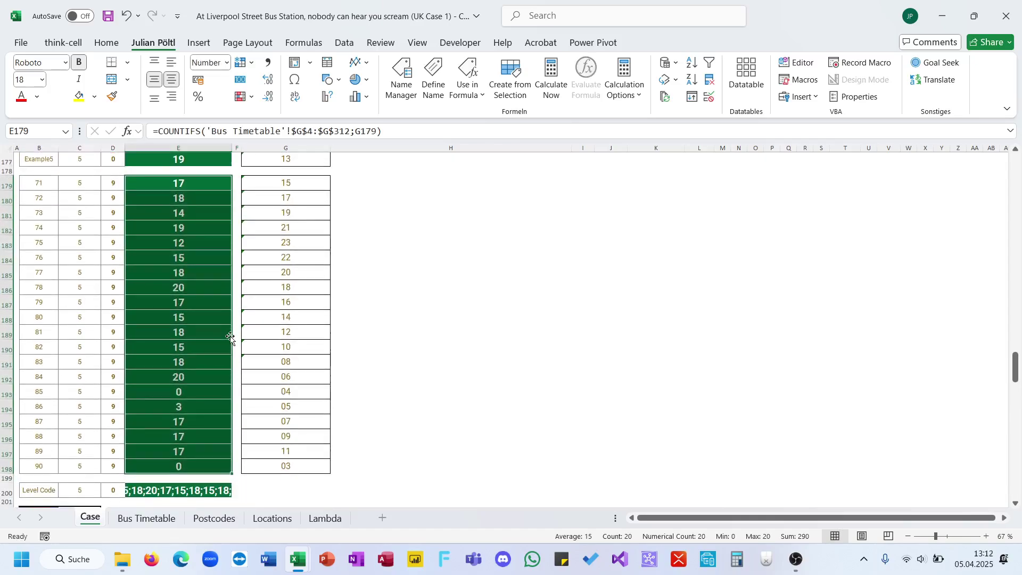
# Check the hours 04 and 03 in Level 5 against the earliest departure times on the Bus Timetable sheet
pyautogui.click(291, 396)
pyautogui.click(278, 466)
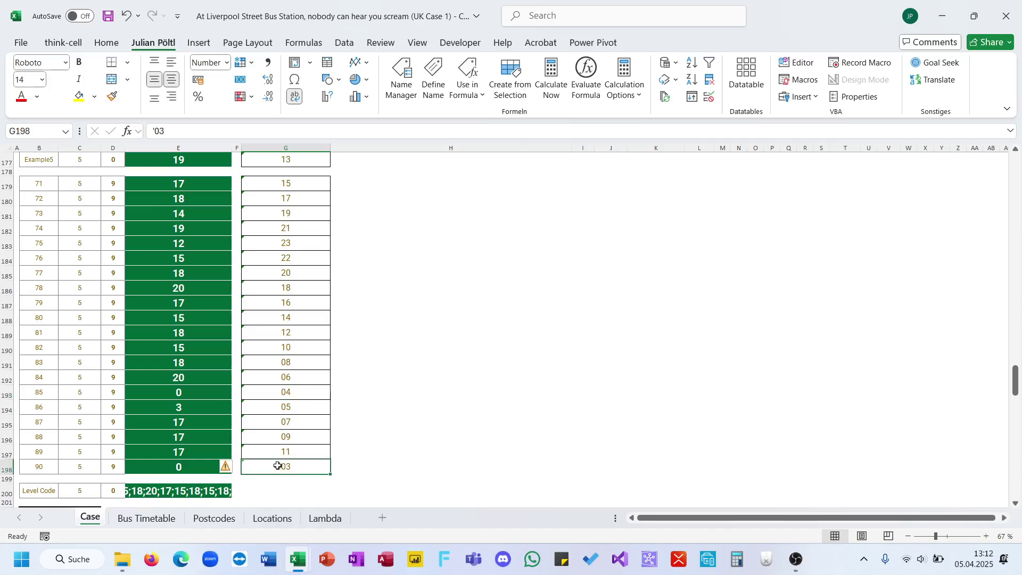
pyautogui.click(176, 520)
pyautogui.click(68, 410)
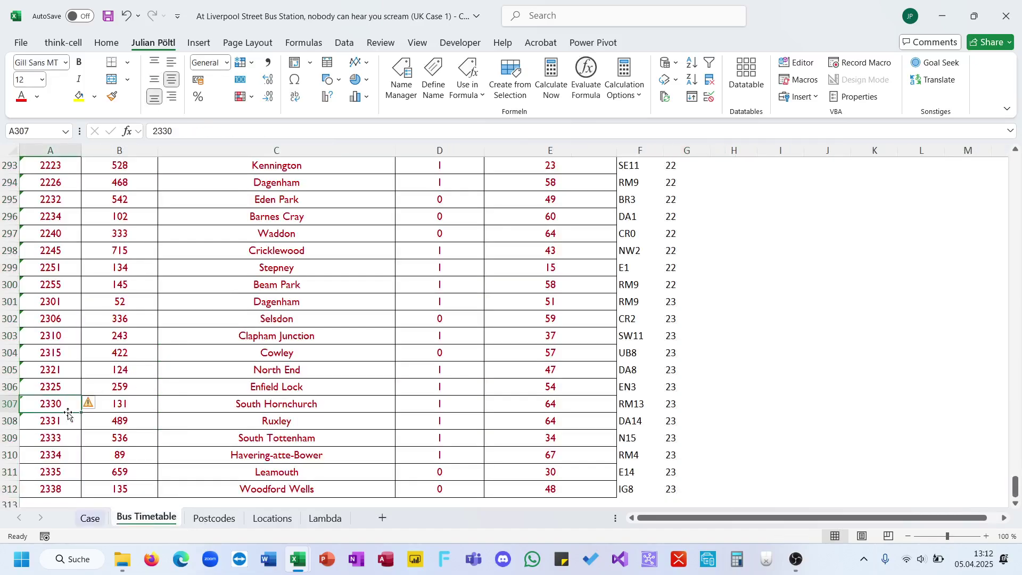
pyautogui.hotkey('ctrl', 'Up')
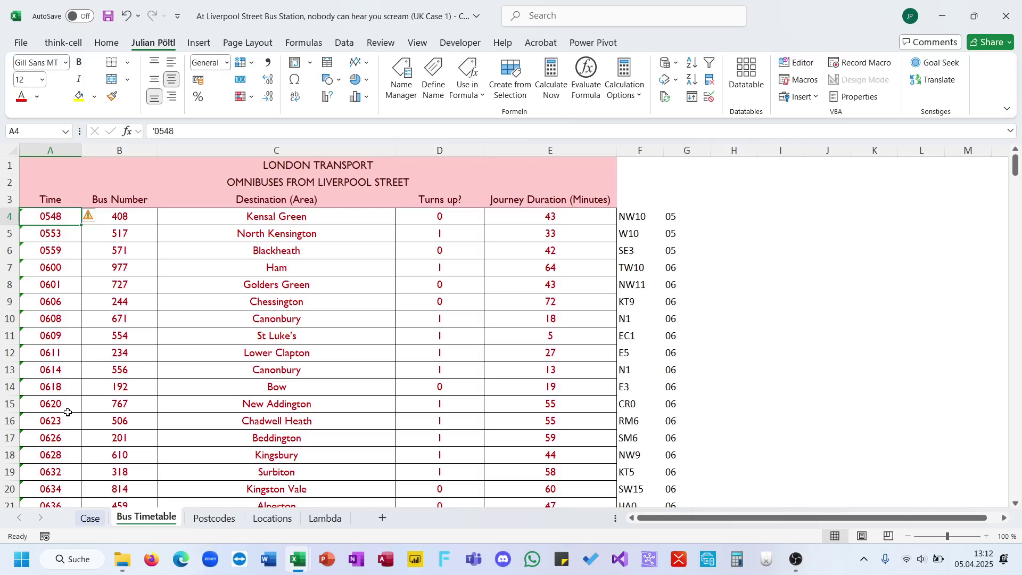
# Read the Level 6 task on buses actually departing and examine the timetable's Turns up? column
pyautogui.click(88, 519)
pyautogui.scroll(-6, 202, 420)
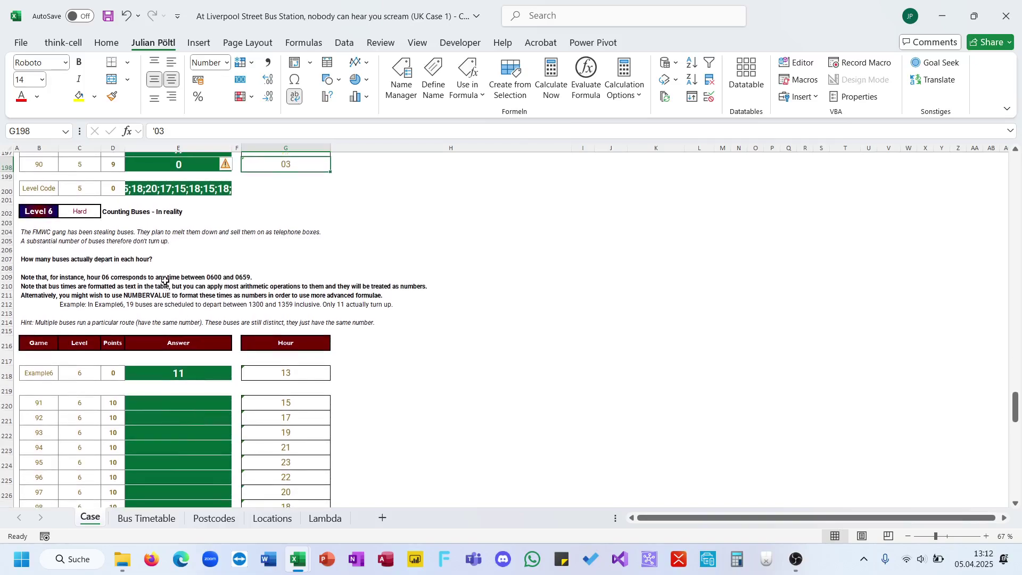
pyautogui.click(145, 517)
pyautogui.moveTo(431, 218); pyautogui.dragTo(433, 434)
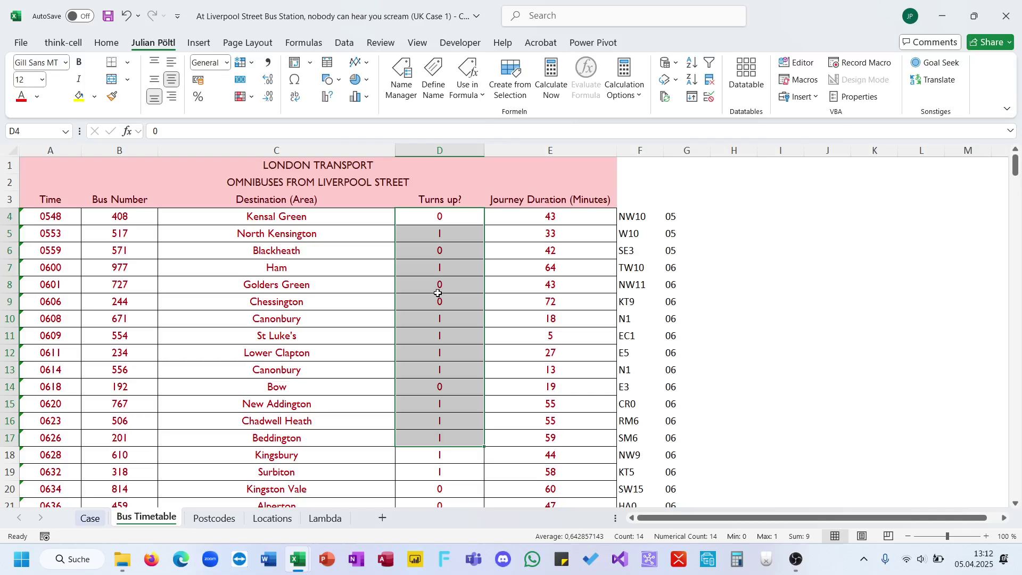
pyautogui.click(425, 234)
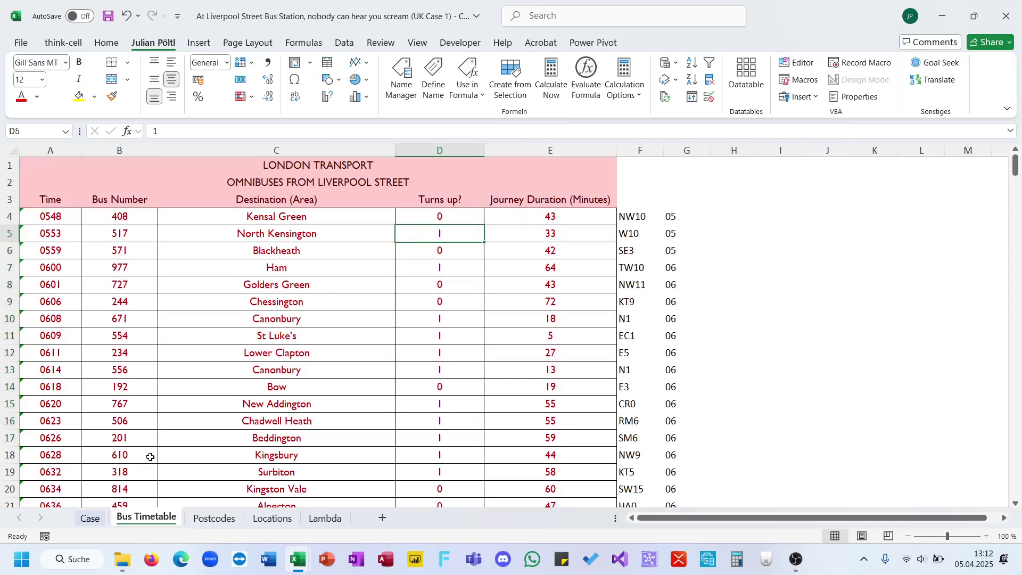
pyautogui.click(100, 517)
pyautogui.click(197, 406)
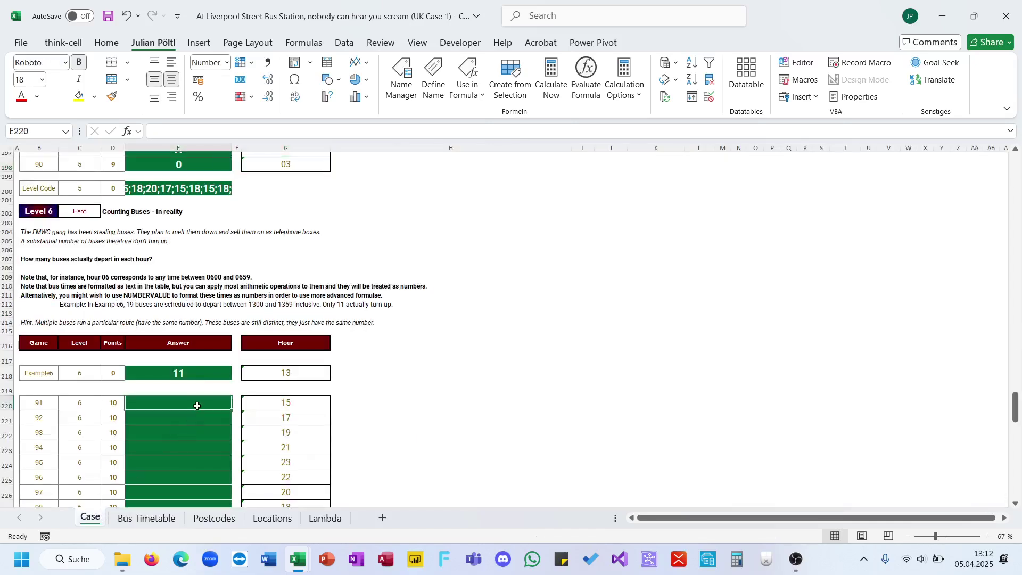
pyautogui.write('=row')
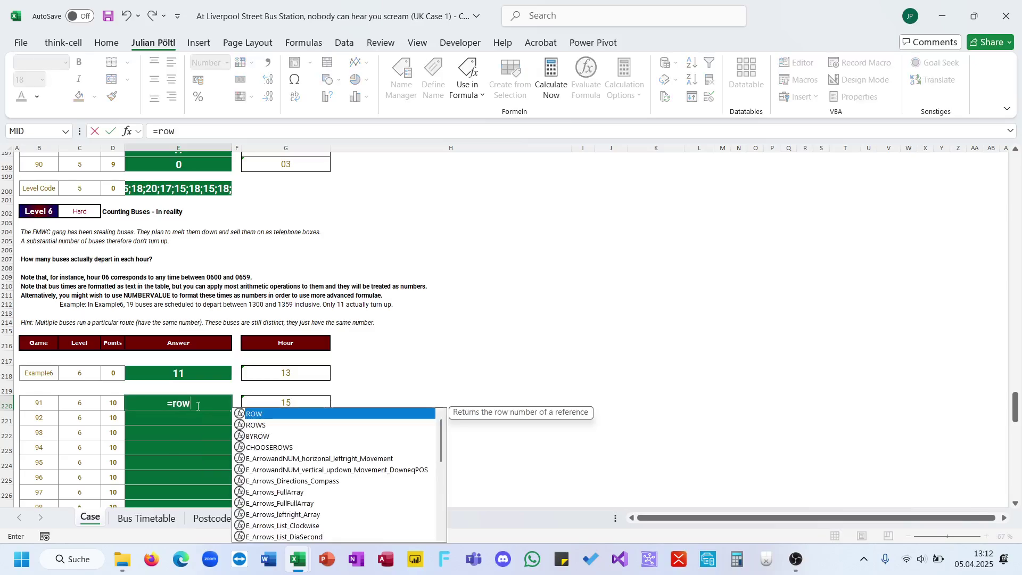
pyautogui.press('Down')
pyautogui.press('Tab')
pyautogui.write('fi')
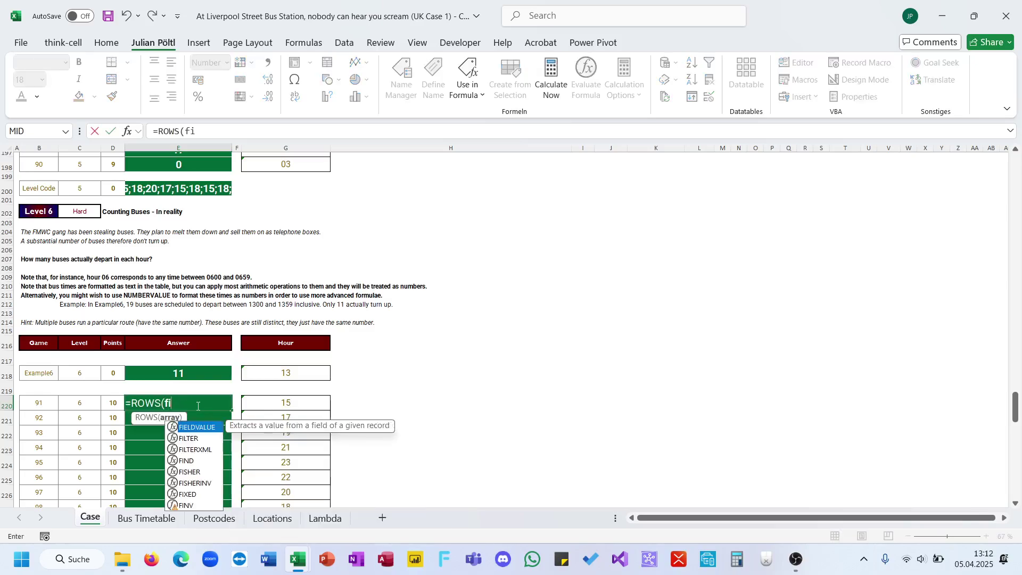
pyautogui.press('Tab')
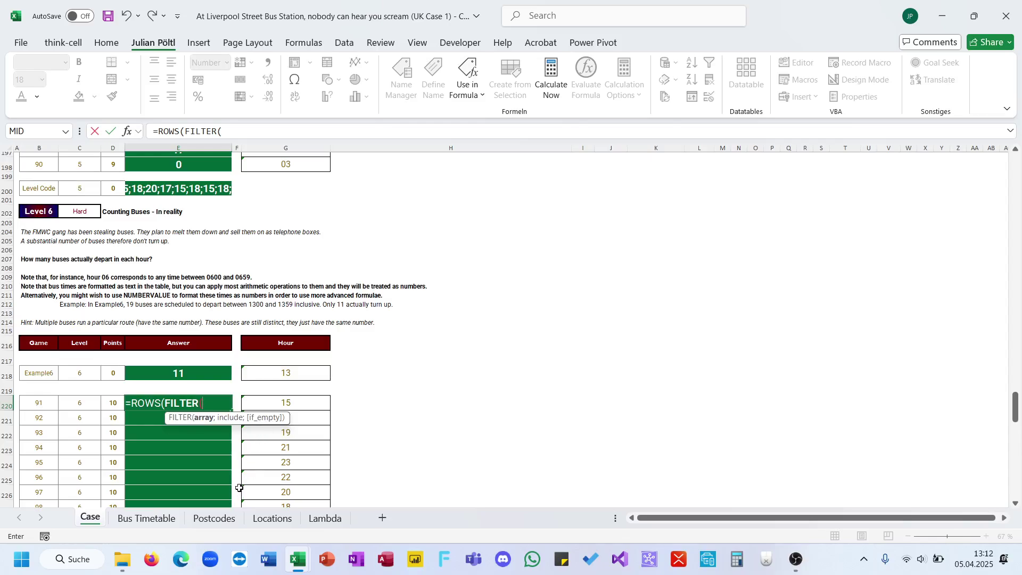
pyautogui.press('Escape')
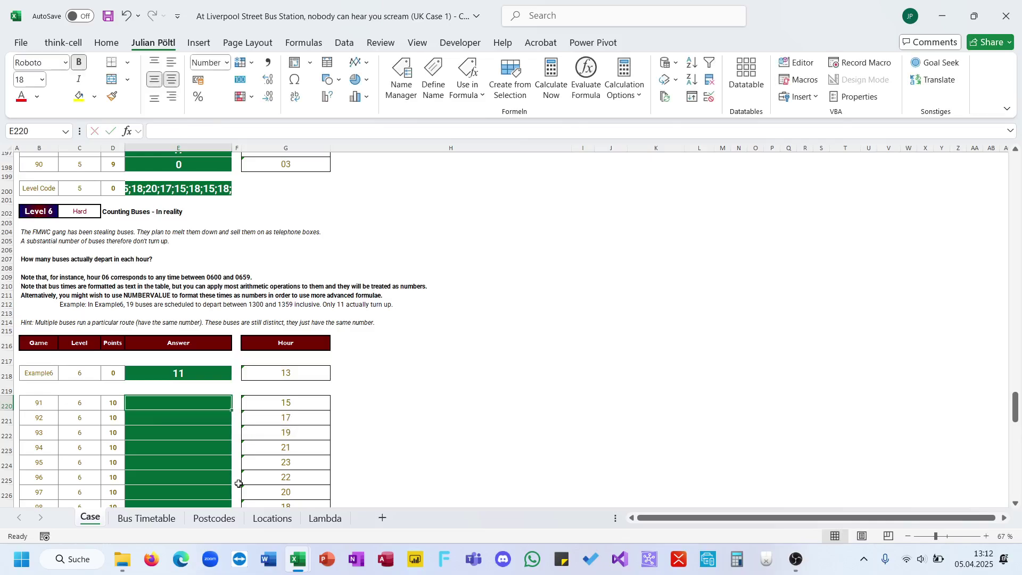
# Copy the Level 5 COUNTIFS formula from E198 into E220, the Level 6 answer cell for game 91
pyautogui.click(203, 166)
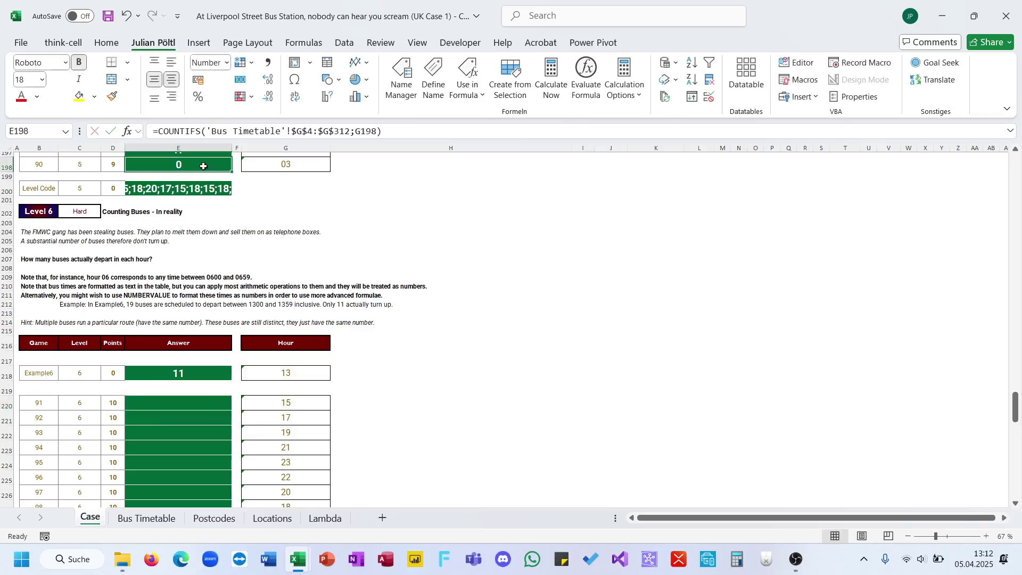
pyautogui.hotkey('ctrl', 'c')
pyautogui.click(180, 402)
pyautogui.hotkey('ctrl', 'v')
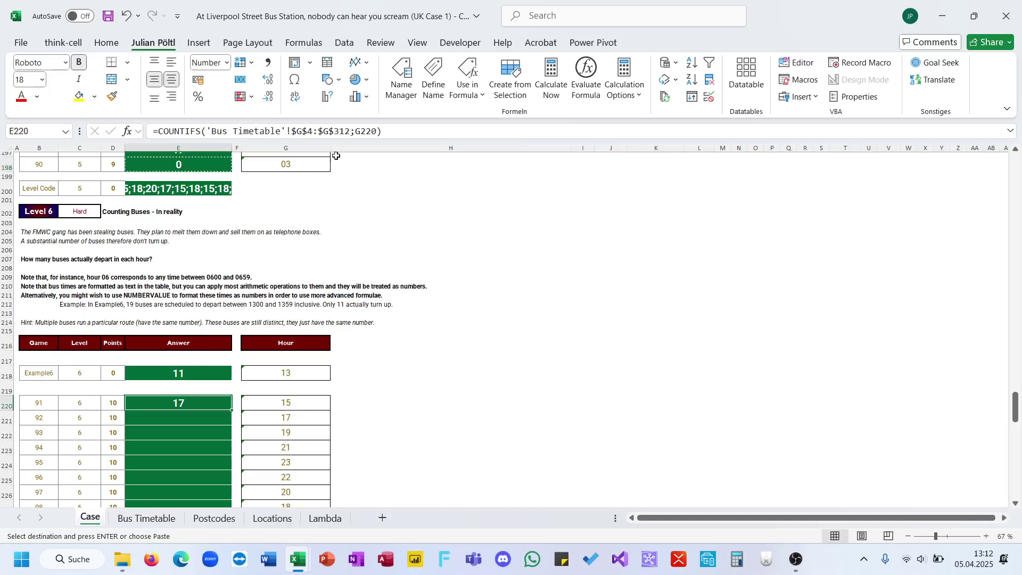
# Extend the COUNTIFS formula in E220 with a second condition requiring 'Bus Timetable'!$D$4:$D$312 to equal 1
pyautogui.click(394, 132)
pyautogui.press('BackSpace')
pyautogui.write(';')
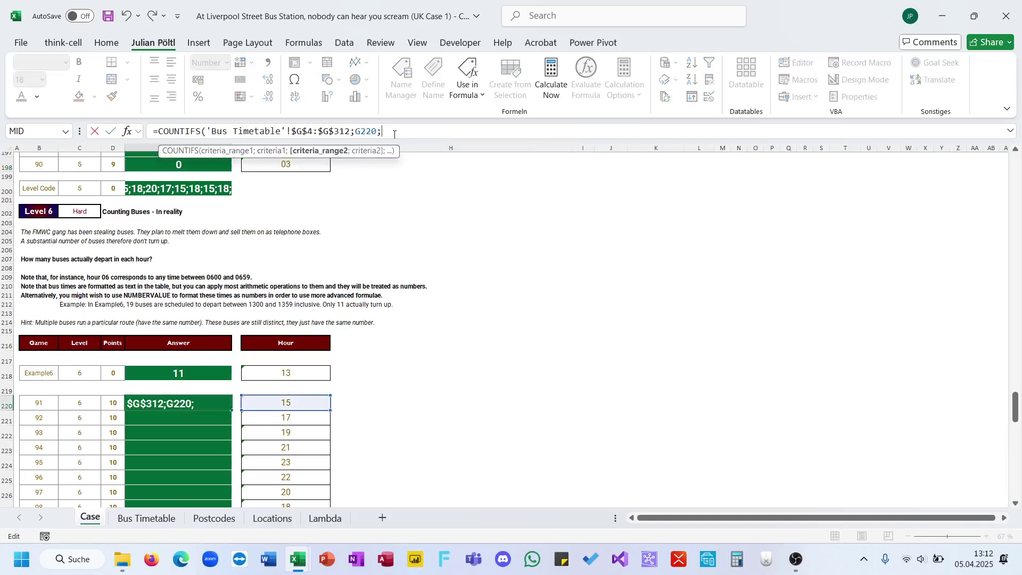
pyautogui.click(146, 518)
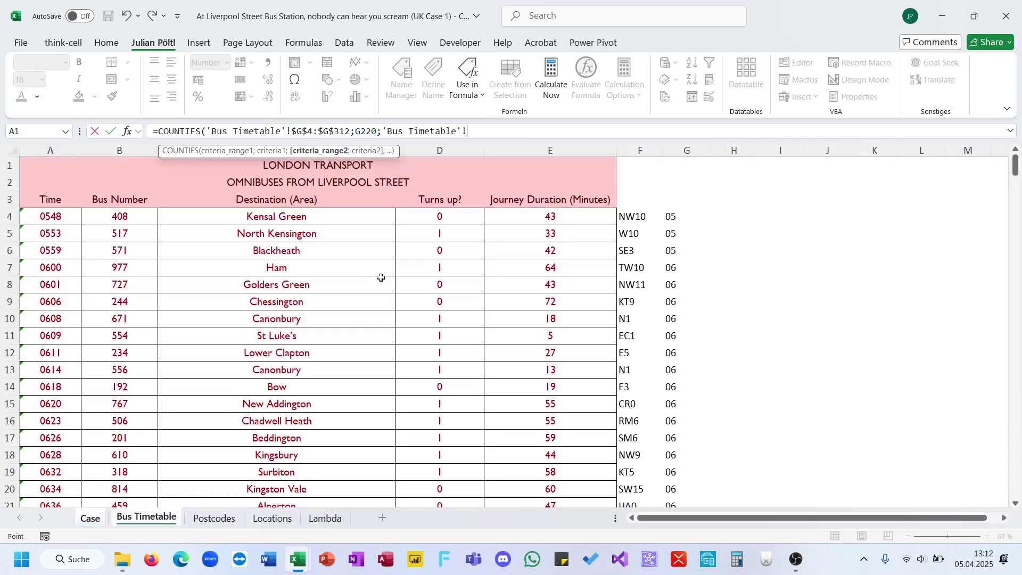
pyautogui.click(426, 222)
pyautogui.hotkey('ctrl', 'shift', 'Down')
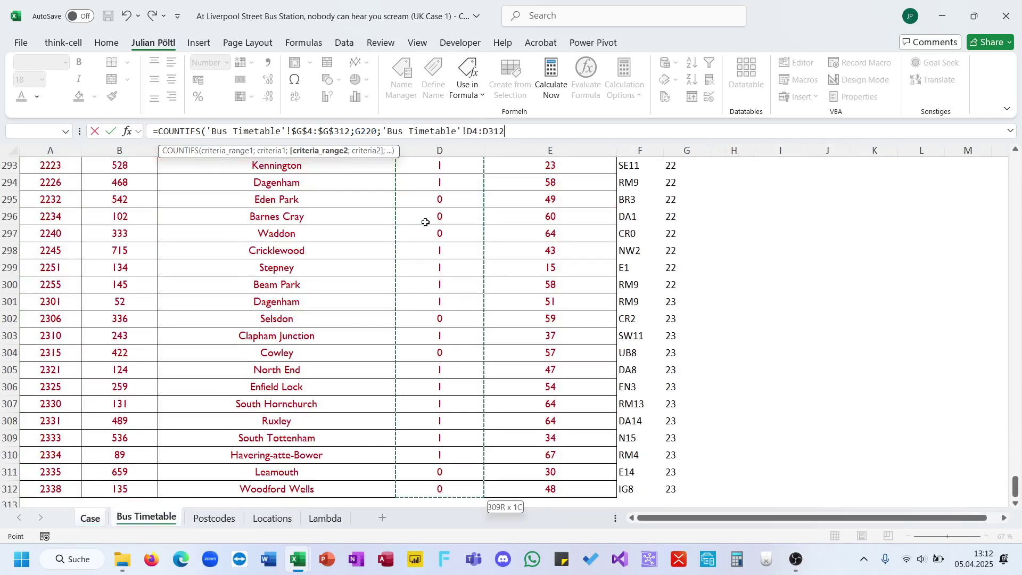
pyautogui.press('F4')
pyautogui.write(';1')
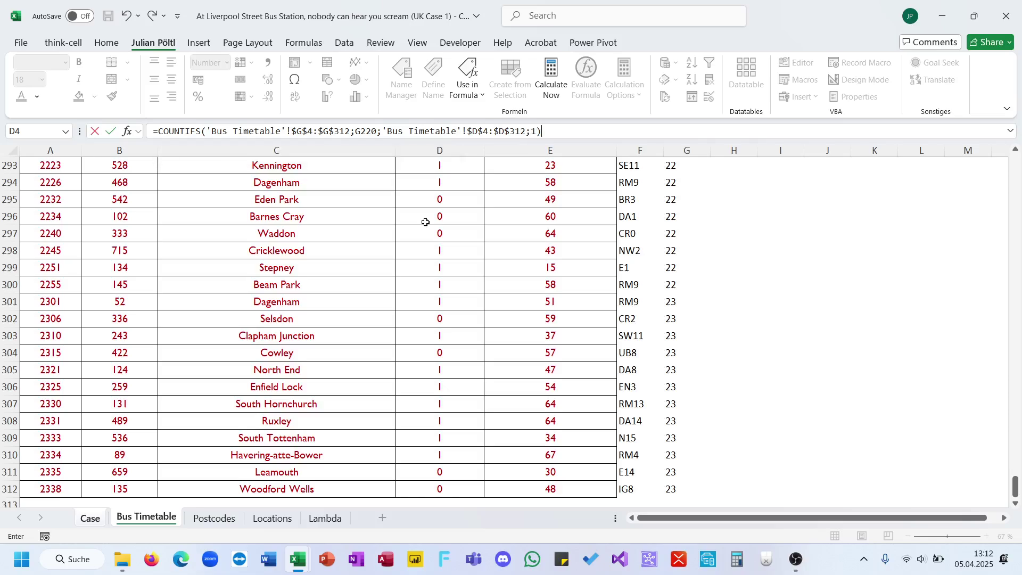
pyautogui.press('Return')
# Fill the extended COUNTIFS formula from E220 down to E239 for all Level 6 games
pyautogui.press('Up')
pyautogui.hotkey('ctrl', 'c')
pyautogui.press('Up')
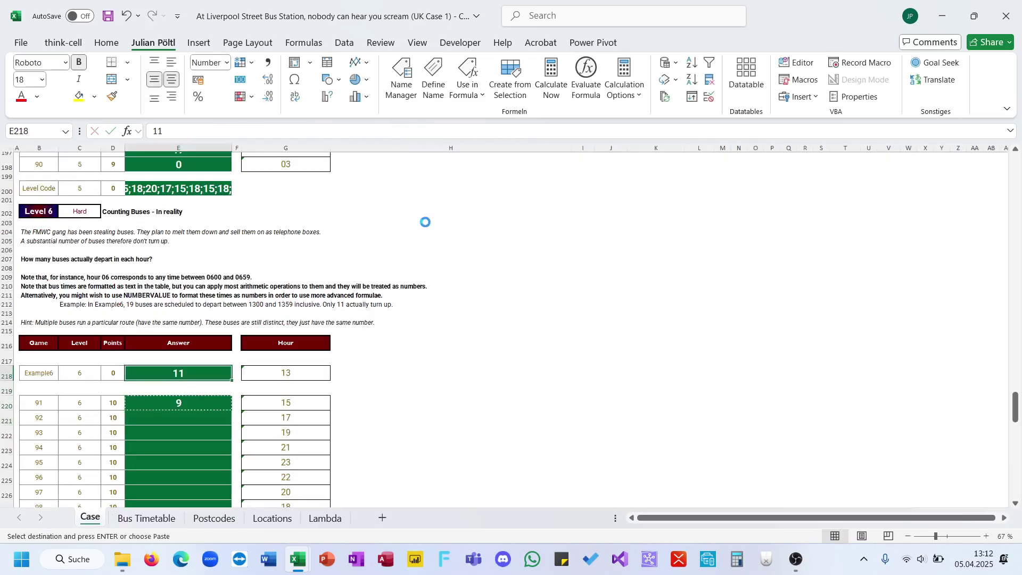
pyautogui.press('Escape')
pyautogui.press('Down')
pyautogui.doubleClick(227, 408)
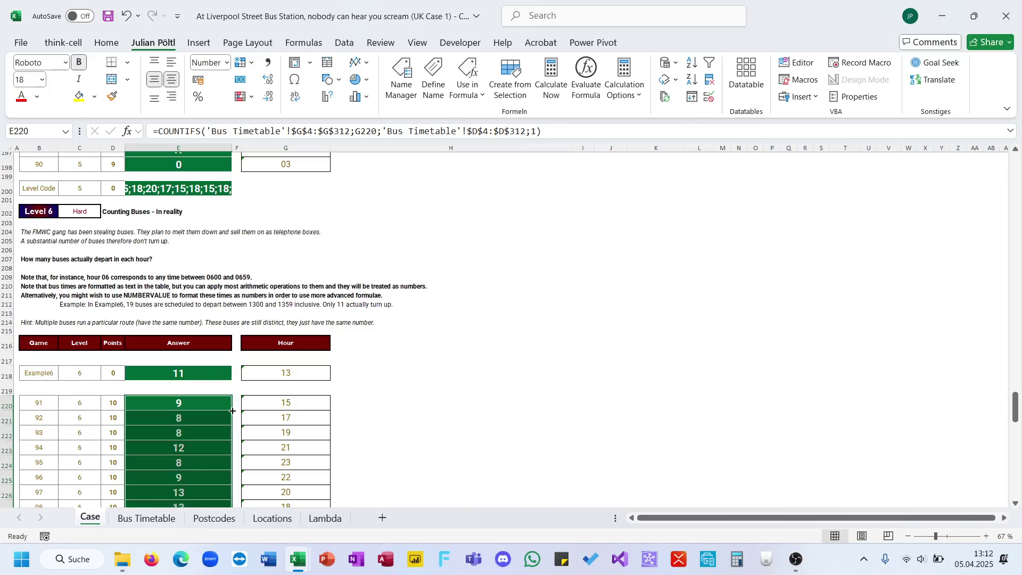
# Begin an alternative ROWS(FILTER()) formula in H220 with 'Bus Timetable'!$F$4:$F$312 as the array to filter
pyautogui.click(342, 402)
pyautogui.write('=row')
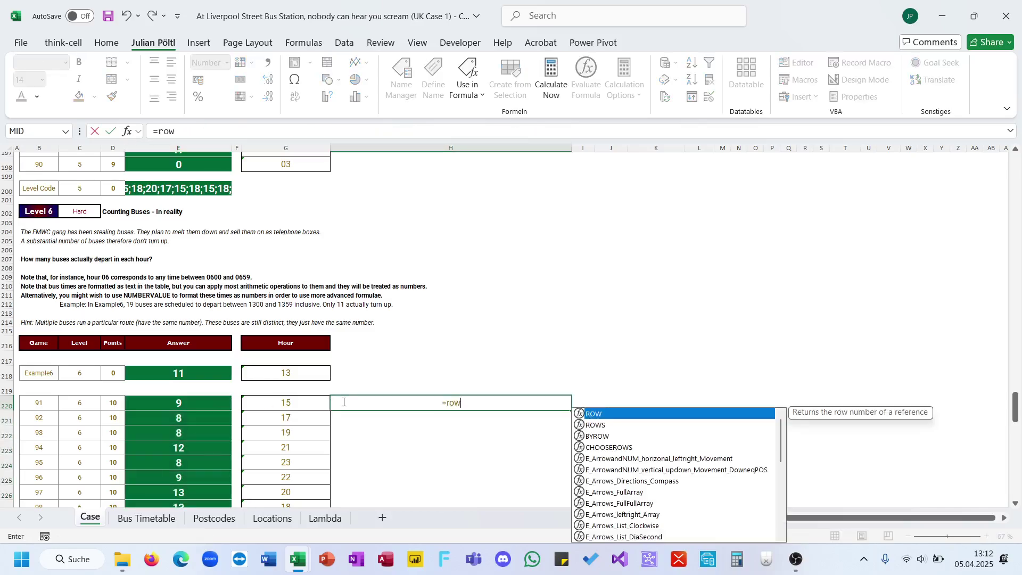
pyautogui.press('Down')
pyautogui.press('Tab')
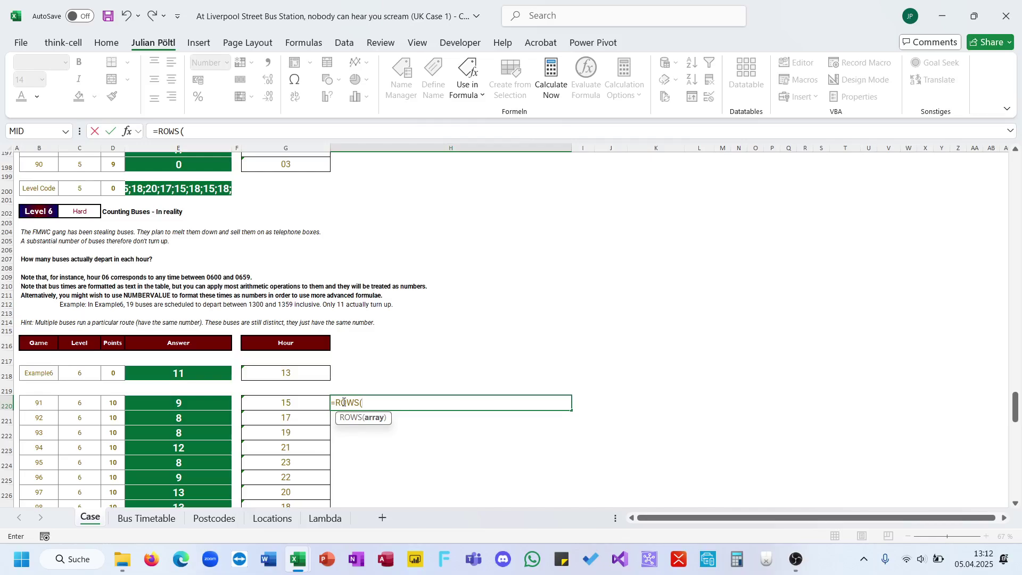
pyautogui.write('fi')
pyautogui.press('Tab')
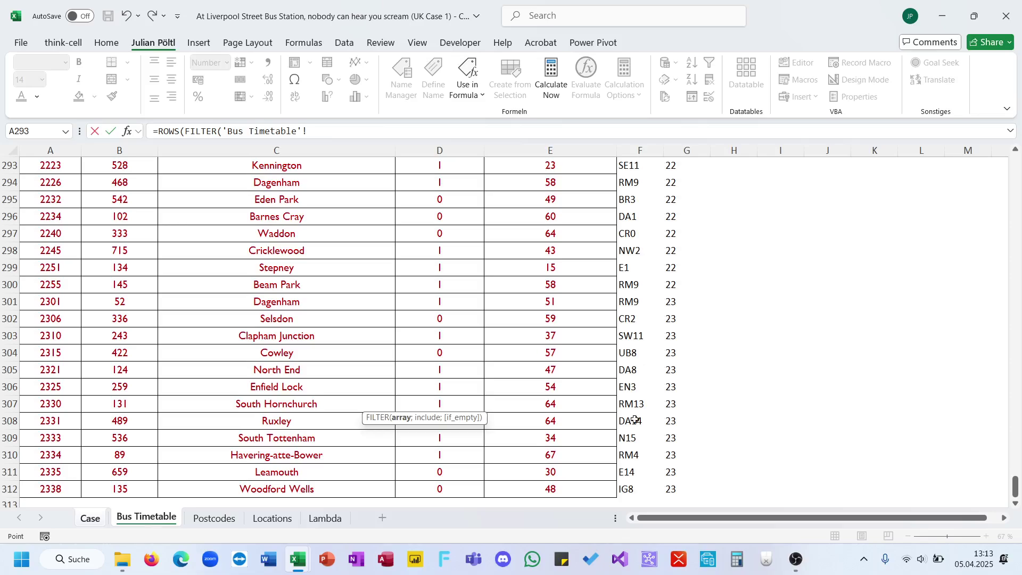
pyautogui.click(629, 487)
pyautogui.hotkey('ctrl', 'shift', 'Up')
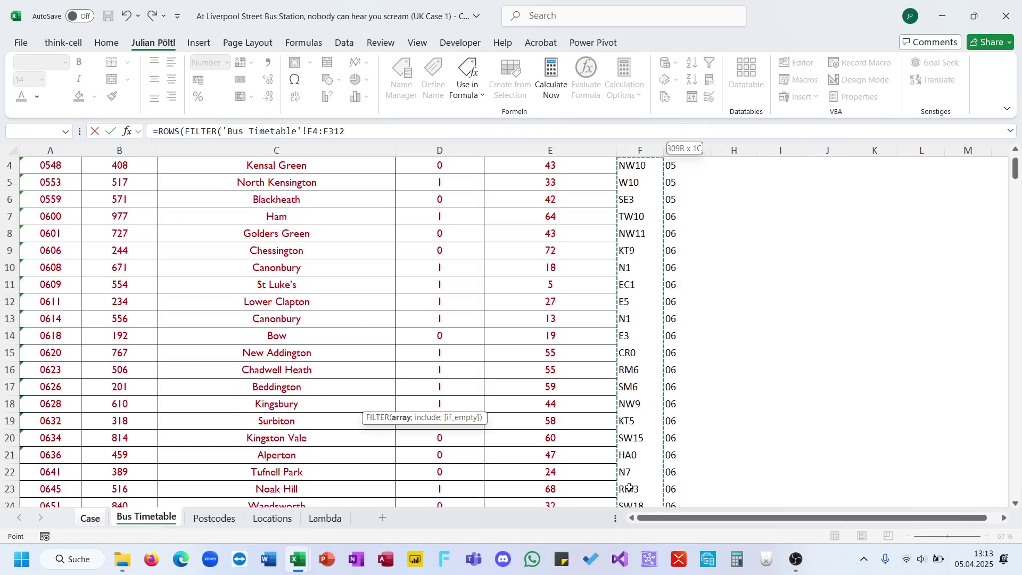
pyautogui.press('F4')
pyautogui.write(';')
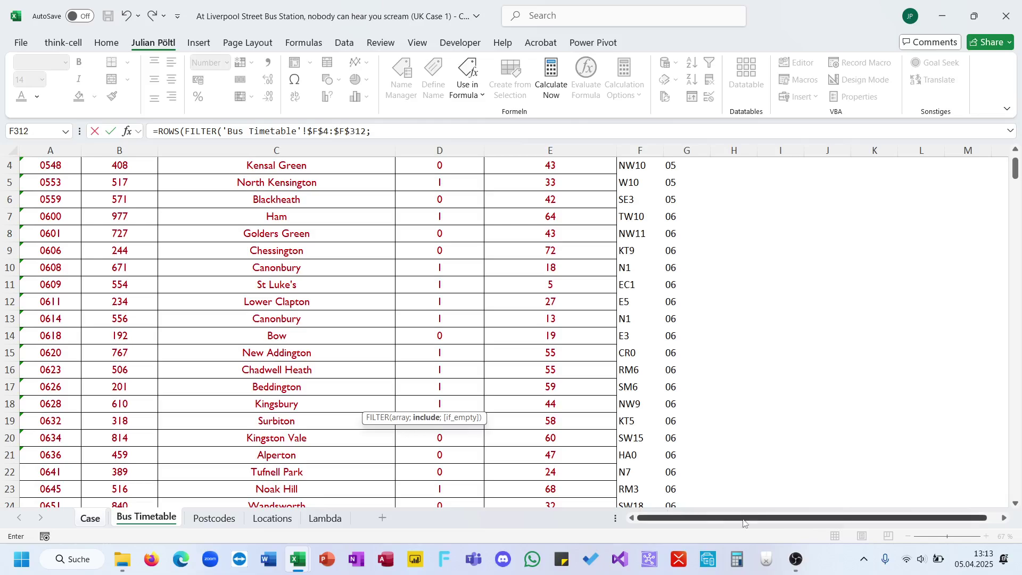
# Add the bracketed filter condition that 'Bus Timetable'!$G$4:$G$312 equals the hour in G220
pyautogui.click(659, 370)
pyautogui.press('Right')
pyautogui.hotkey('ctrl', 'shift', 'Up')
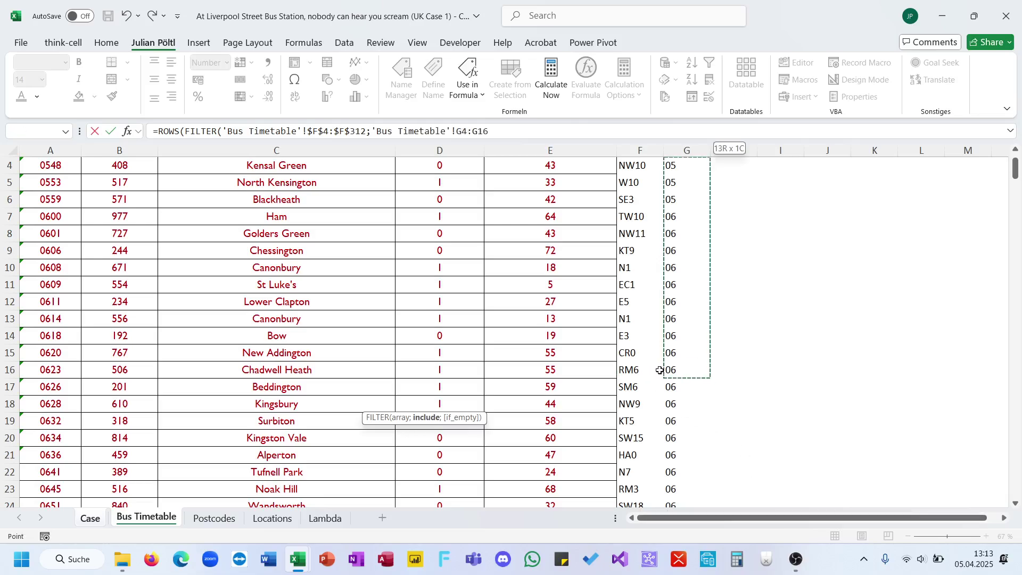
pyautogui.press('Down')
pyautogui.hotkey('ctrl', 'Up')
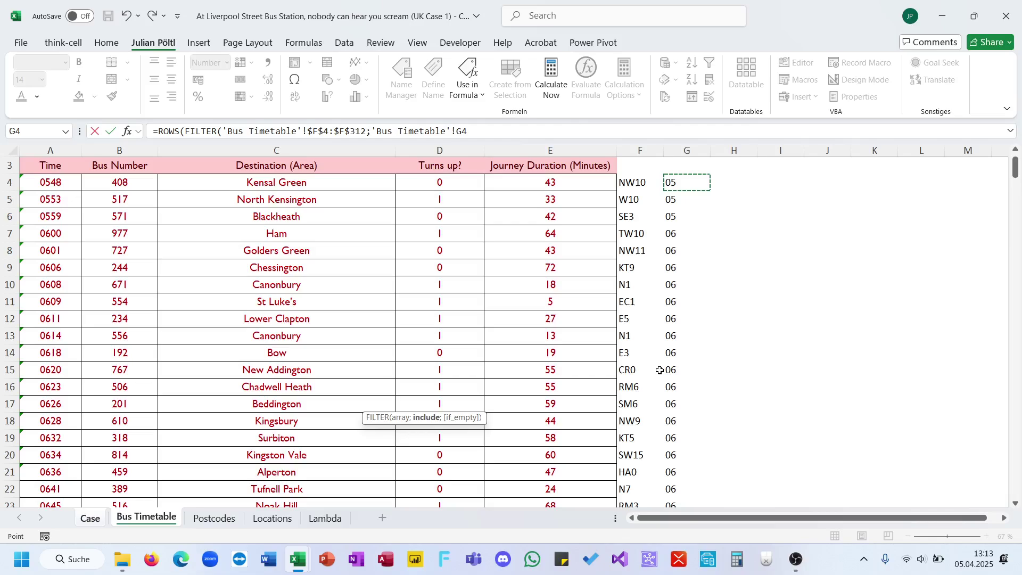
pyautogui.hotkey('ctrl', 'shift', 'Down')
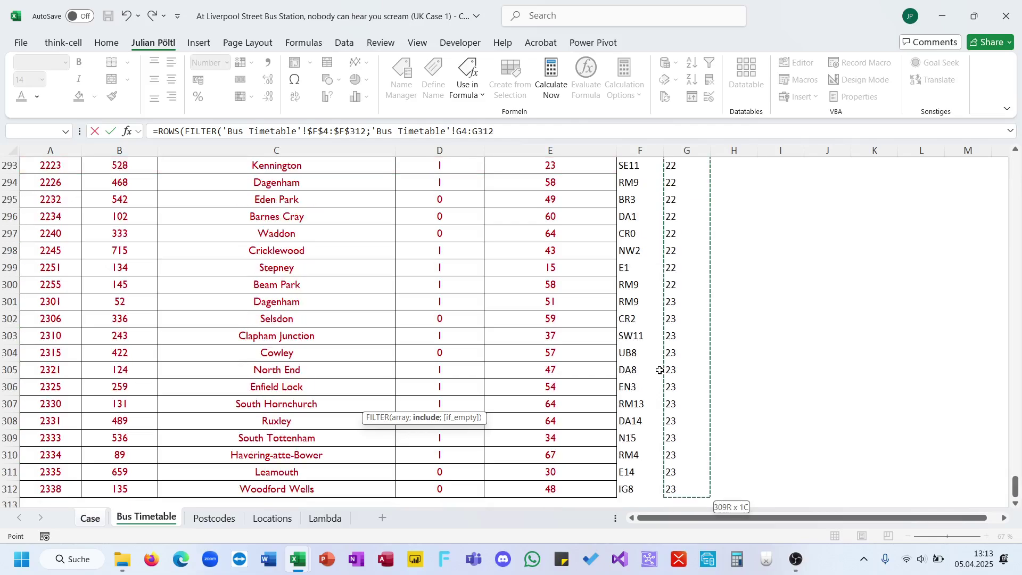
pyautogui.click(372, 131)
pyautogui.write('(')
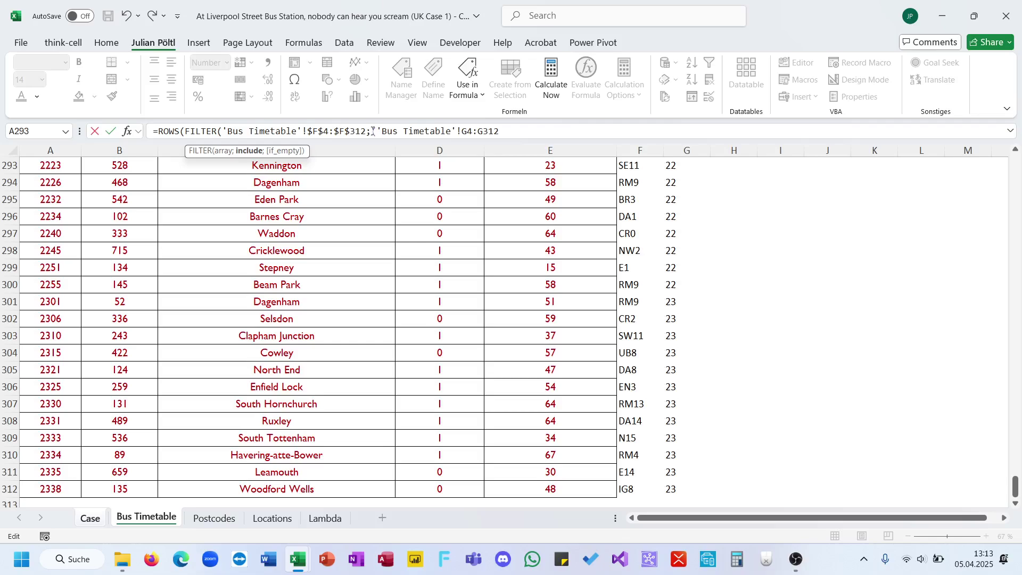
pyautogui.press('F4')
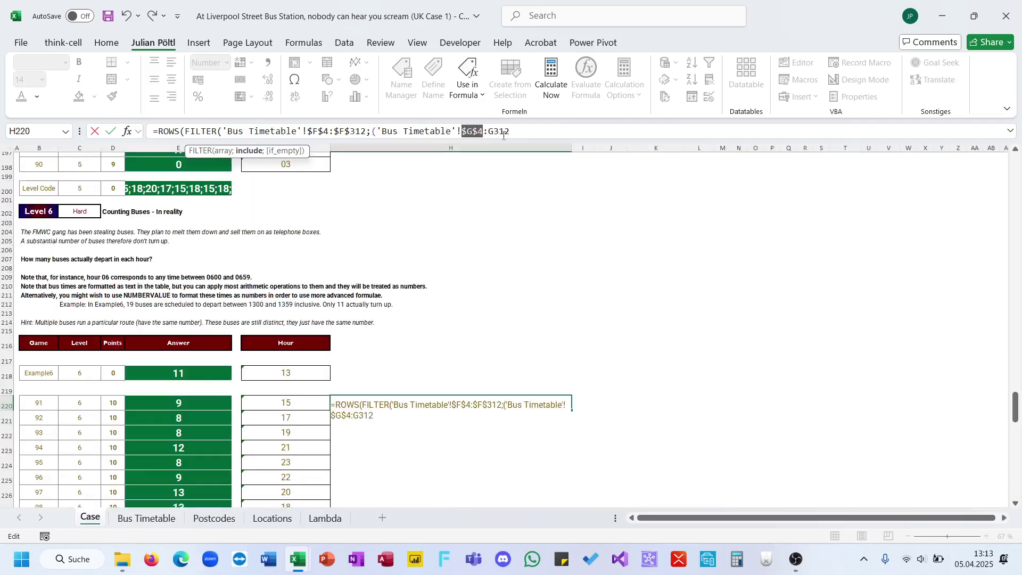
pyautogui.write('0')
pyautogui.press('BackSpace')
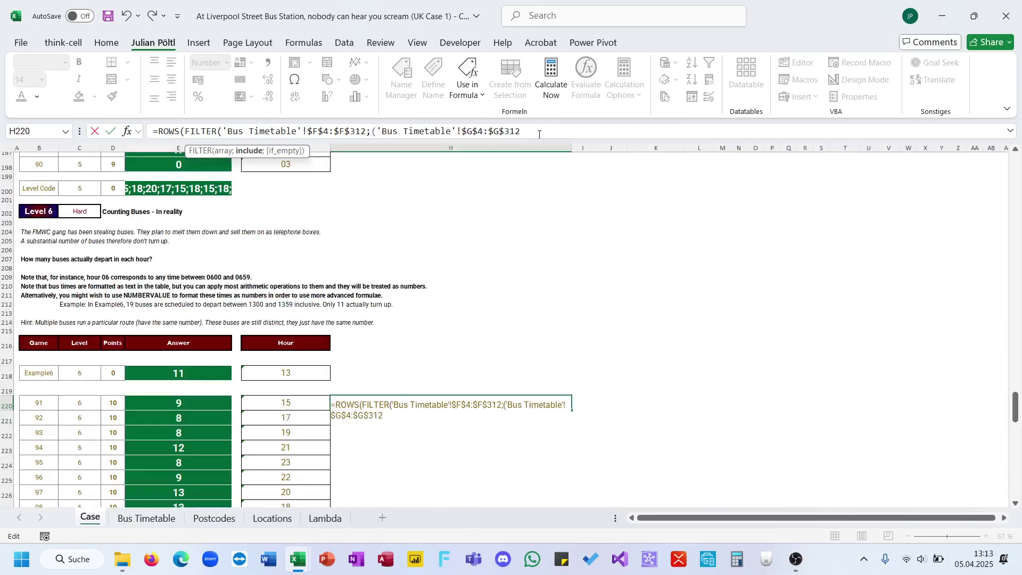
pyautogui.write('=')
pyautogui.click(297, 402)
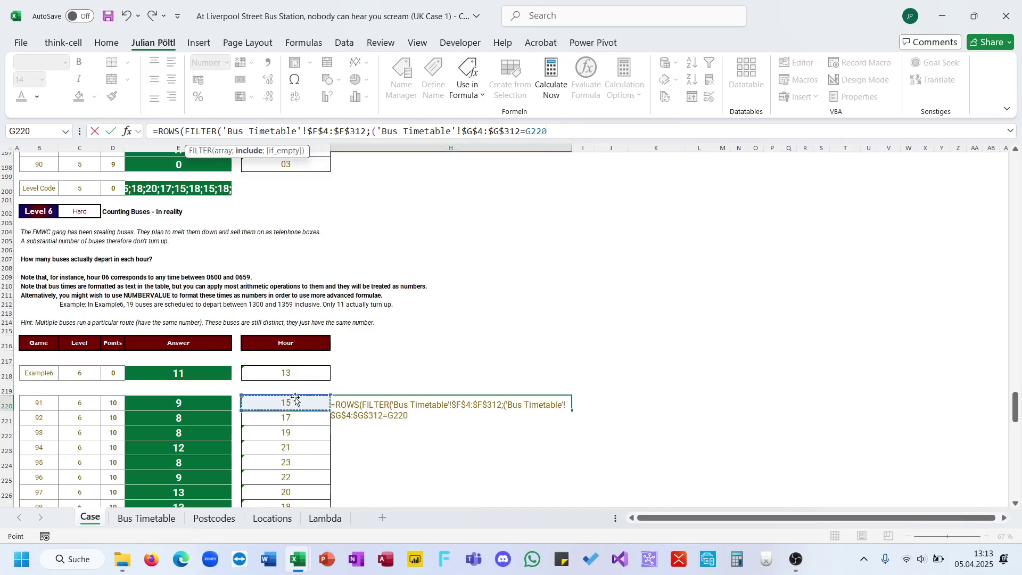
pyautogui.write(')')
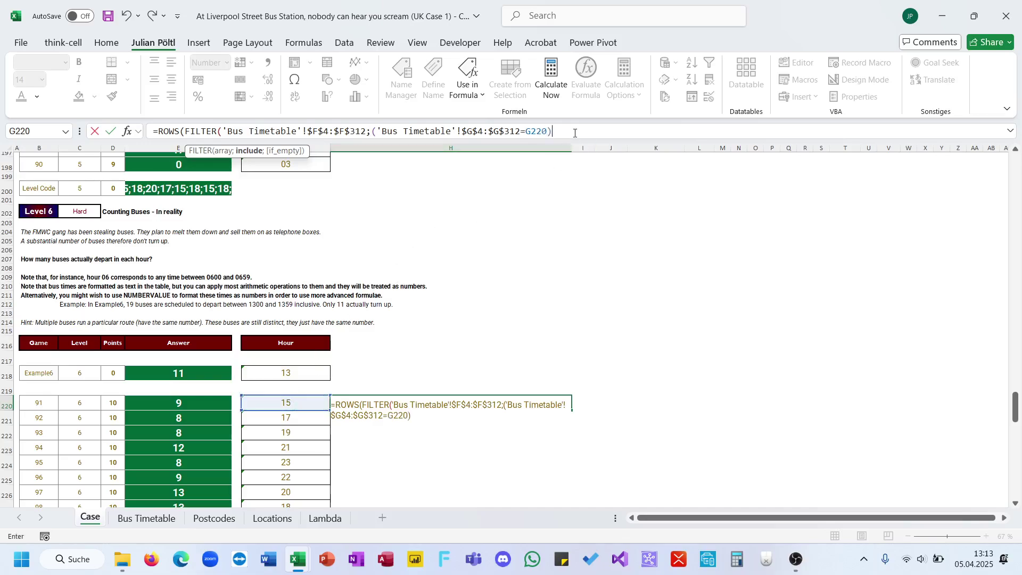
# Multiply by a second filter condition, 'Bus Timetable'!$D$4:$D$312=1, and complete the ROWS(FILTER()) formula in H220
pyautogui.write('*(')
pyautogui.click(214, 518)
pyautogui.click(146, 518)
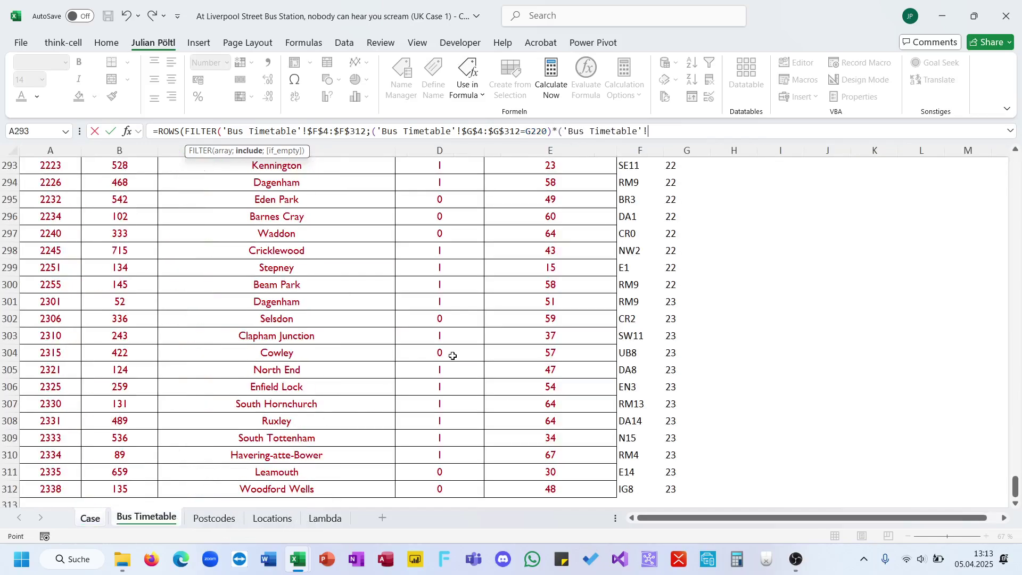
pyautogui.click(453, 355)
pyautogui.hotkey('ctrl', 'Down')
pyautogui.hotkey('ctrl', 'shift', 'Up')
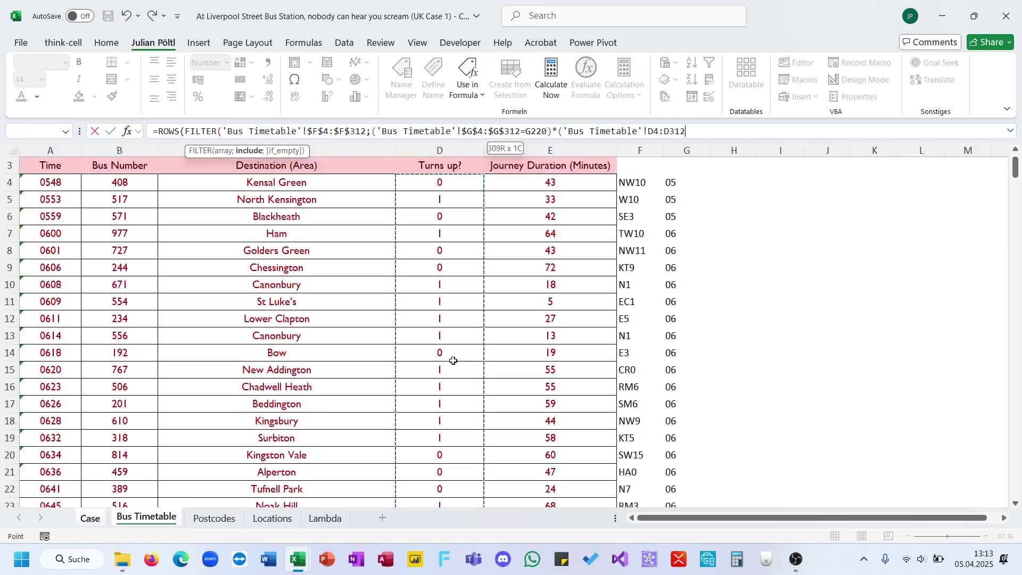
pyautogui.press('F4')
pyautogui.write('=')
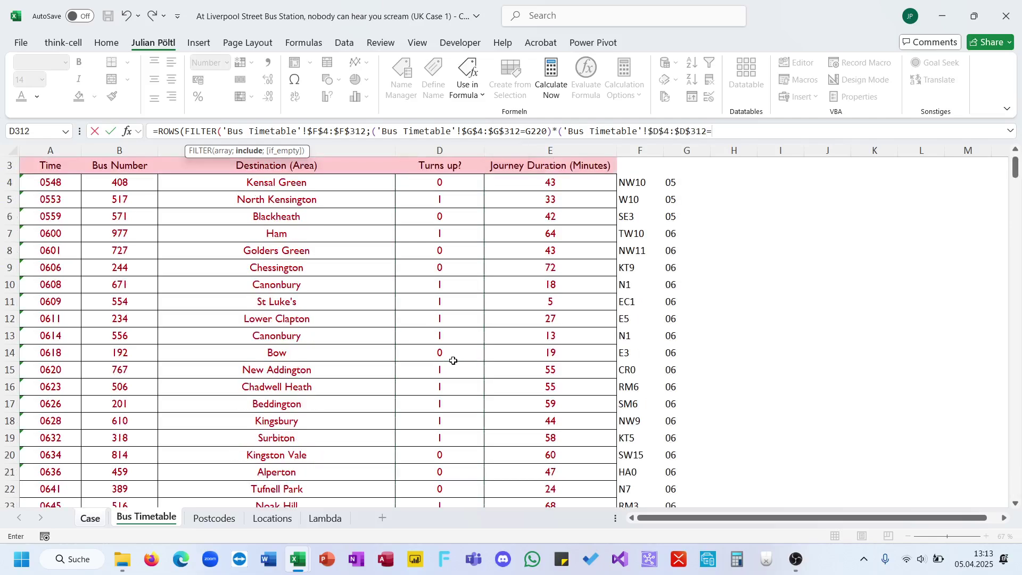
pyautogui.write('1)))')
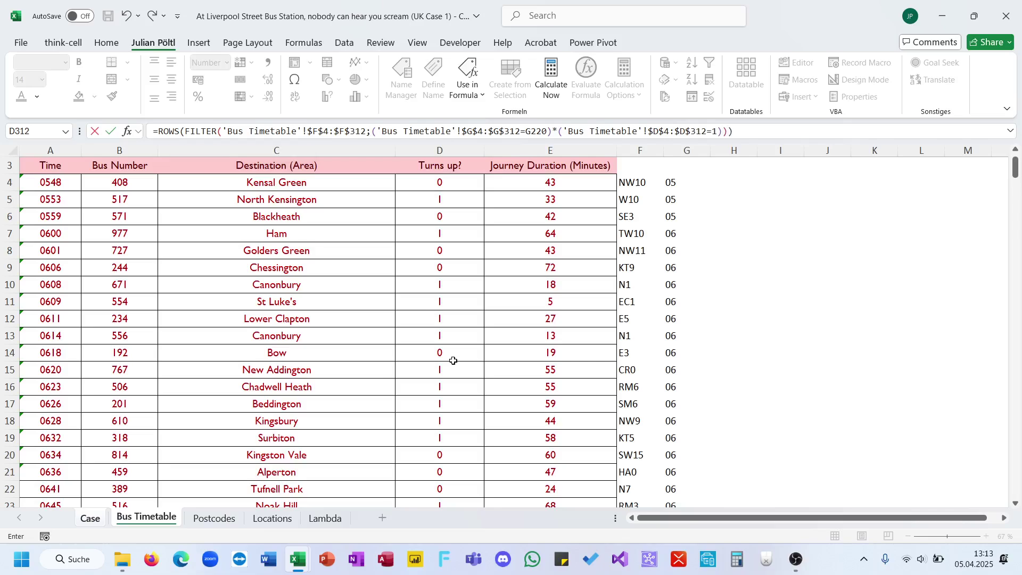
pyautogui.press('Return')
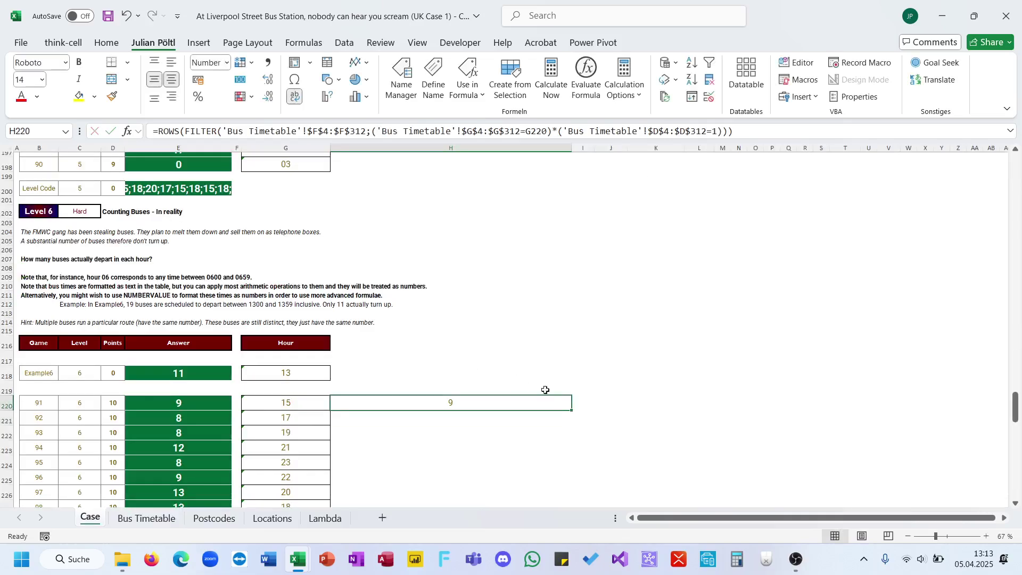
# Fill the ROWS(FILTER()) formula from H220 down to H239 and compare it with the Level 6 answers
pyautogui.doubleClick(572, 410)
pyautogui.moveTo(571, 409); pyautogui.dragTo(570, 402)
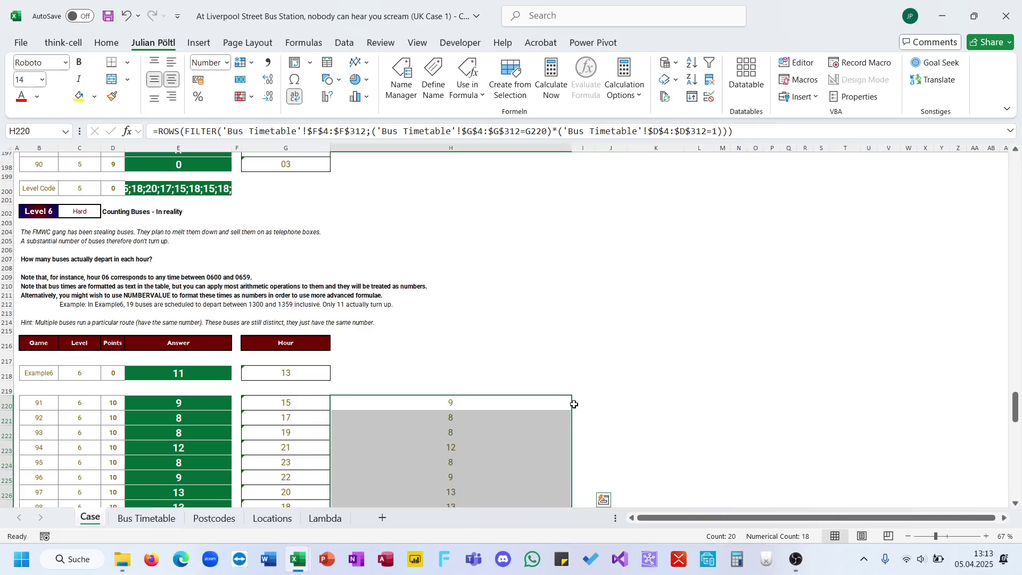
pyautogui.scroll(-10, 573, 404)
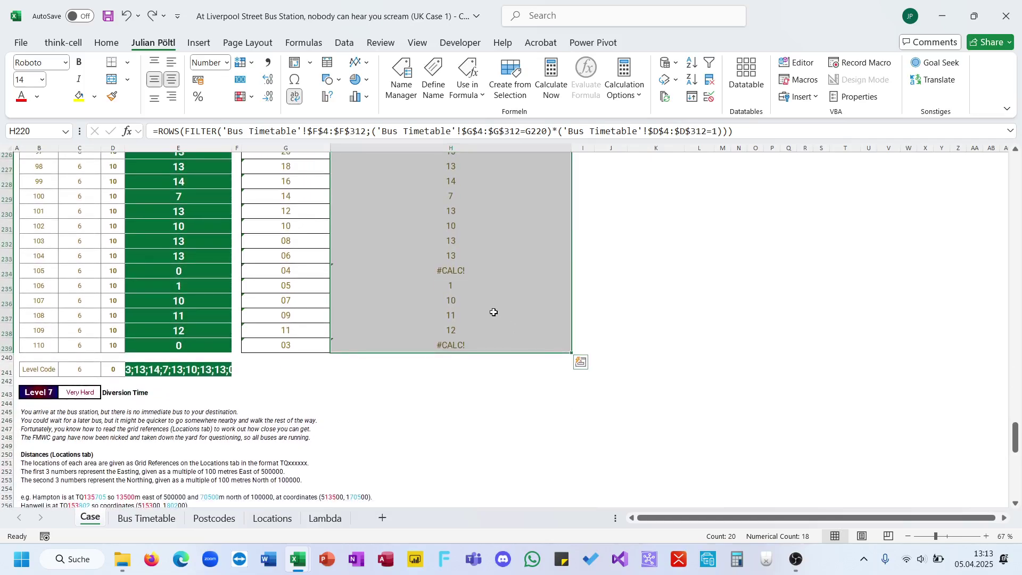
# Clear the alternative ROWS(FILTER()) formulas from H220:H239
pyautogui.click(409, 271)
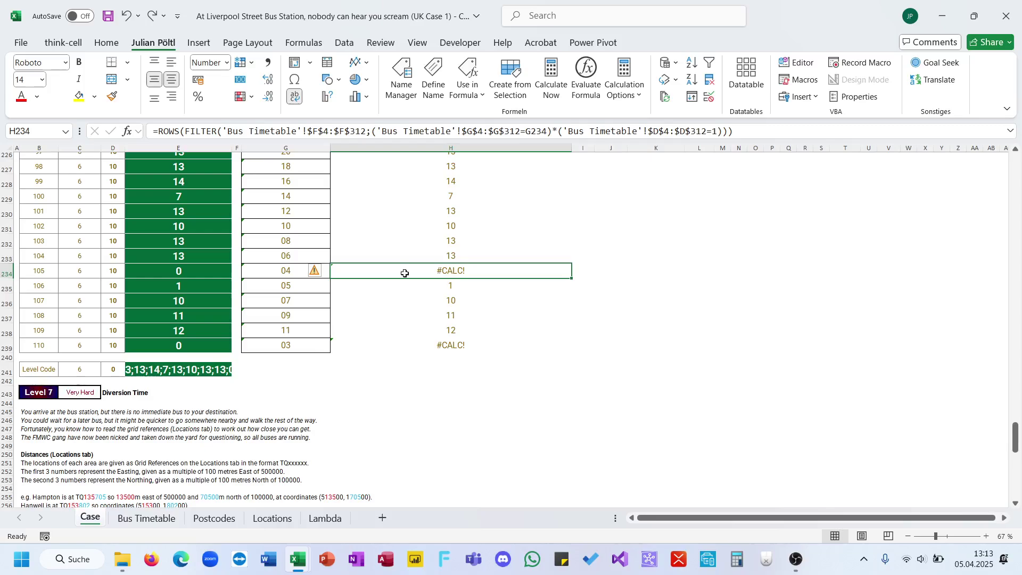
pyautogui.hotkey('ctrl', 'Down')
pyautogui.hotkey('ctrl', 'shift', 'Up')
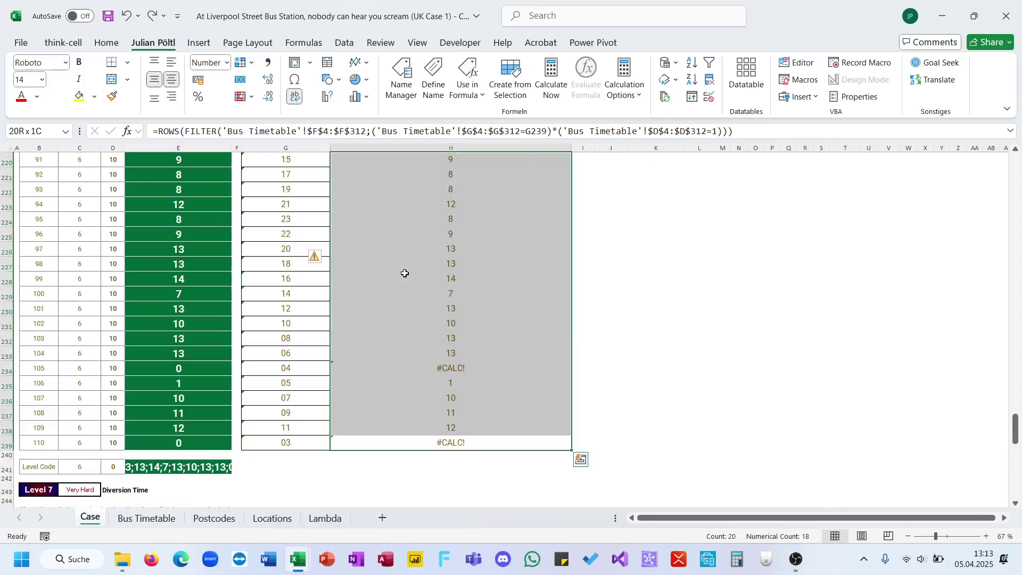
pyautogui.press('Delete')
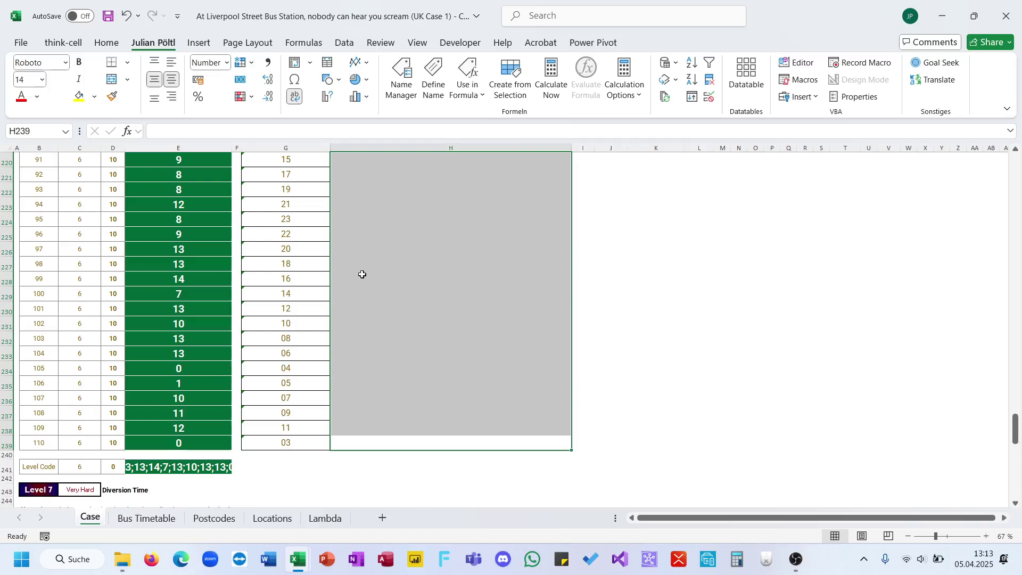
# Answer Bonus 1 in E30 with a SUM over the "Turns up?" column of the Bus Timetable sheet
pyautogui.scroll(-3, 146, 362)
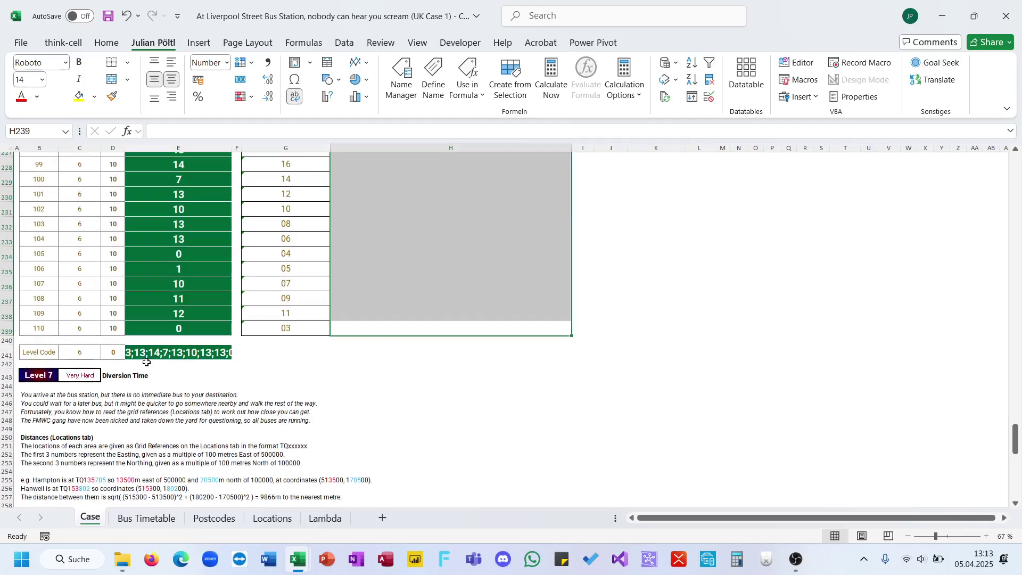
pyautogui.scroll(20, 146, 362)
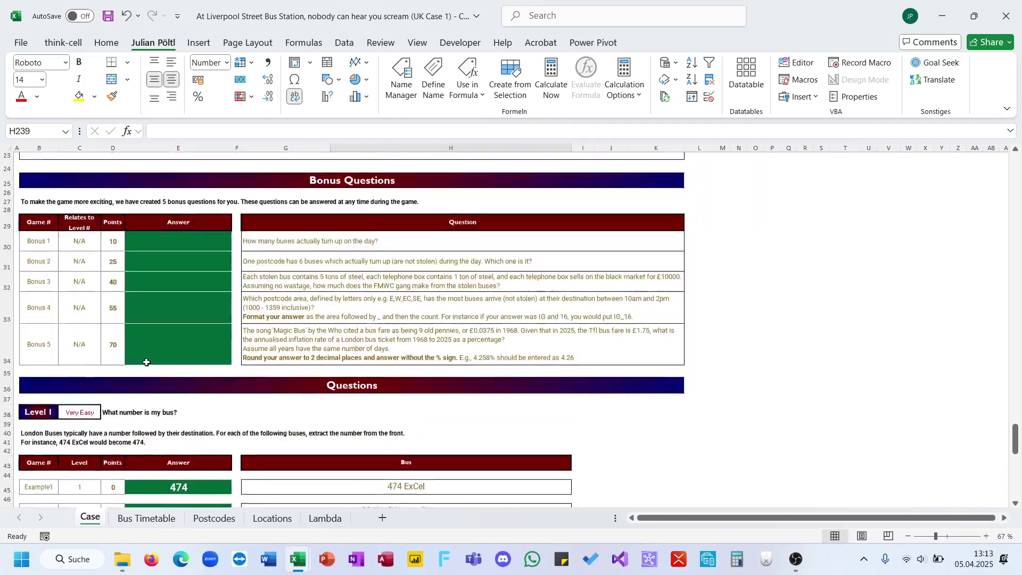
pyautogui.scroll(-3, 146, 362)
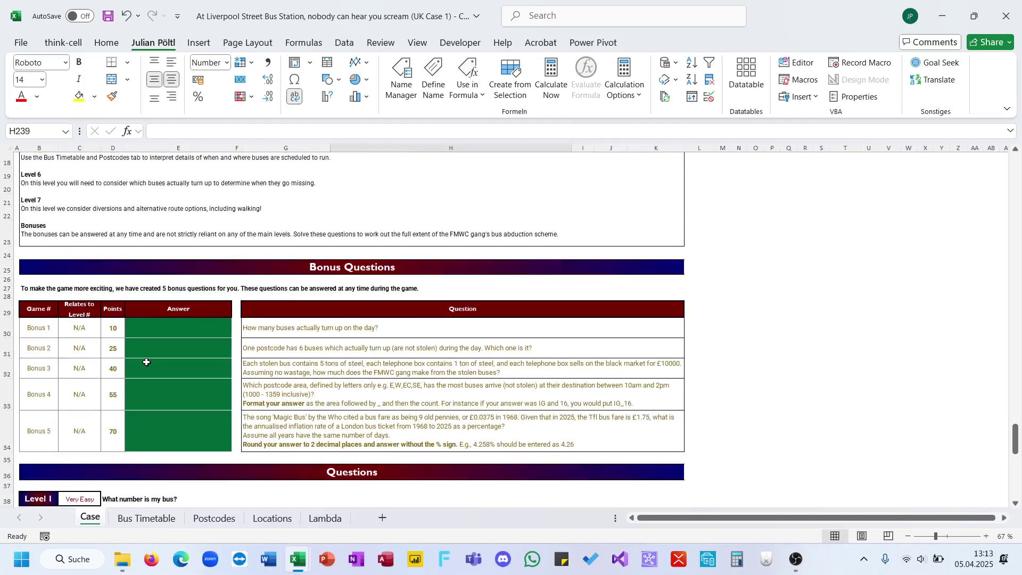
pyautogui.click(166, 332)
pyautogui.write('=SUM(')
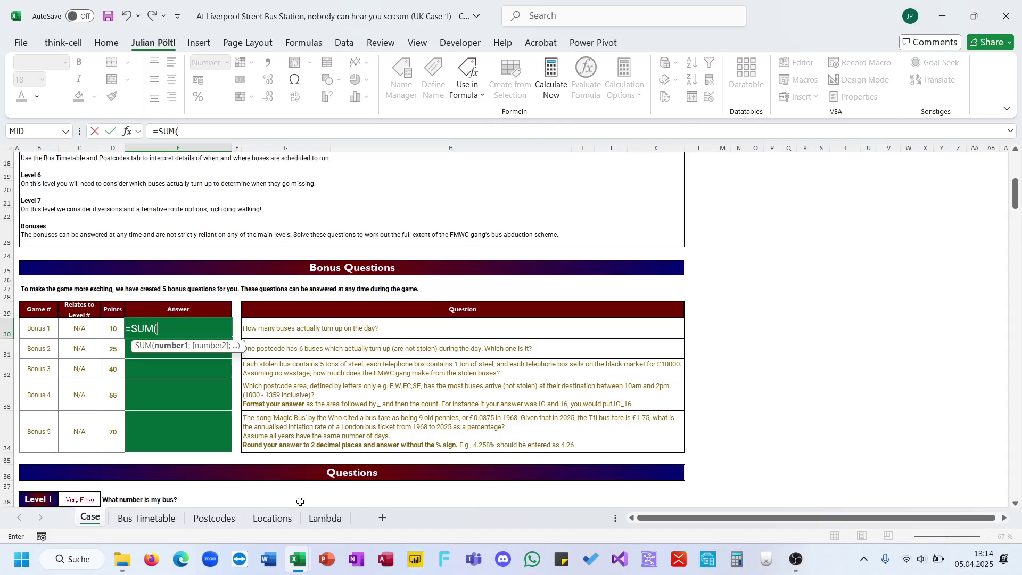
pyautogui.click(214, 518)
pyautogui.click(147, 518)
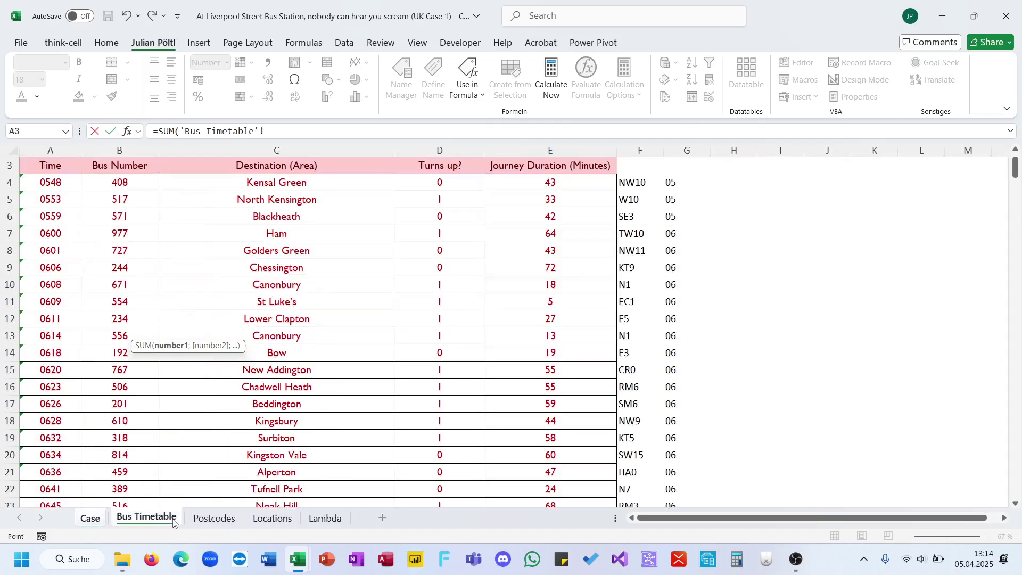
pyautogui.click(426, 421)
pyautogui.hotkey('ctrl', 'Up')
pyautogui.hotkey('ctrl', 'Down')
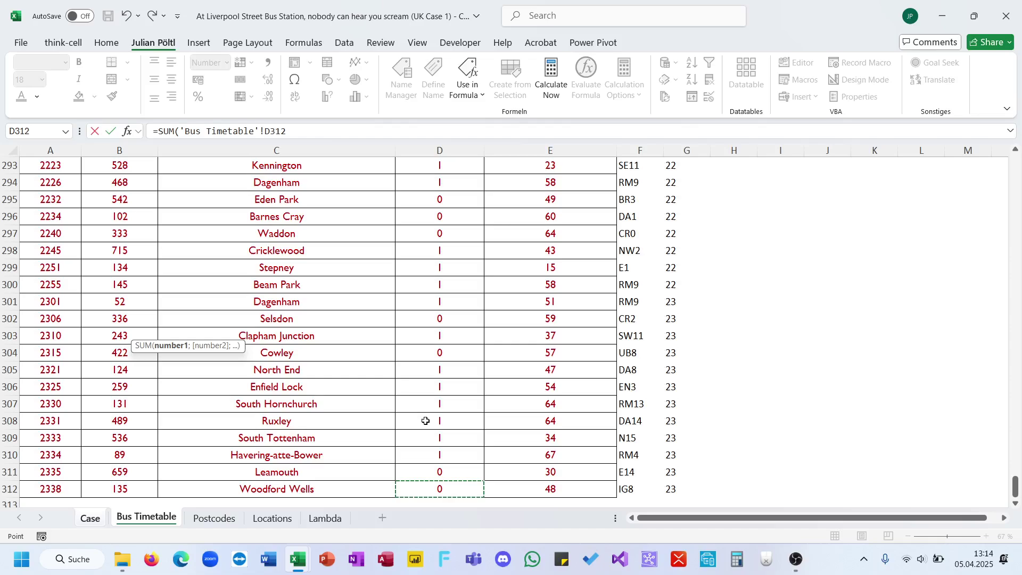
pyautogui.hotkey('ctrl', 'shift', 'Up')
pyautogui.press('Return')
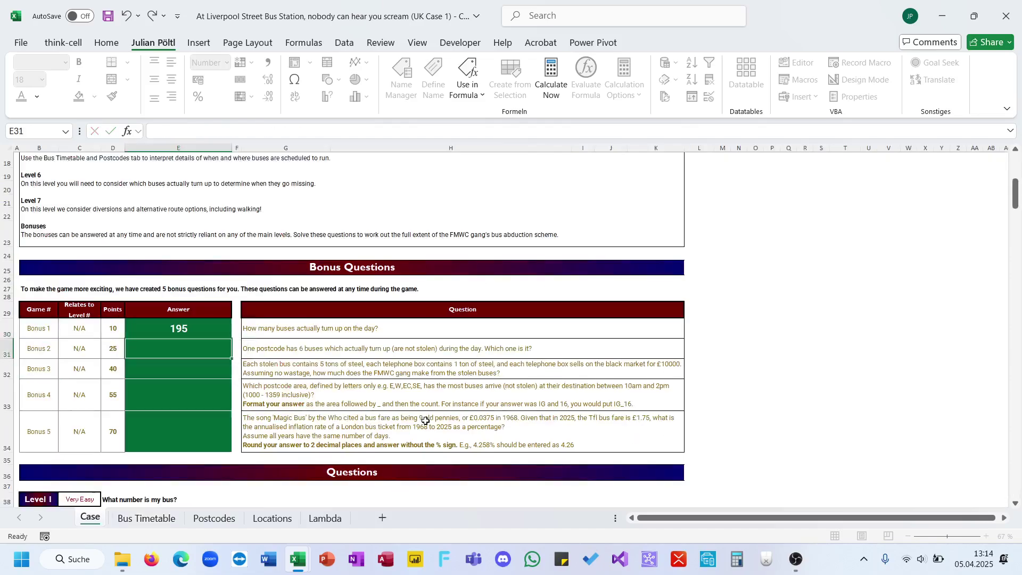
pyautogui.press('Up')
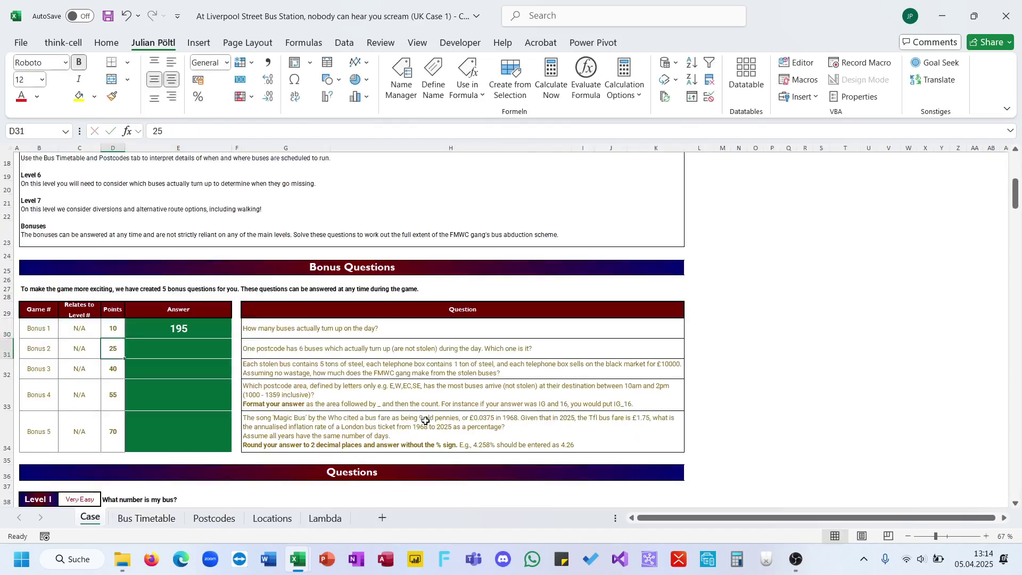
pyautogui.press('Down')
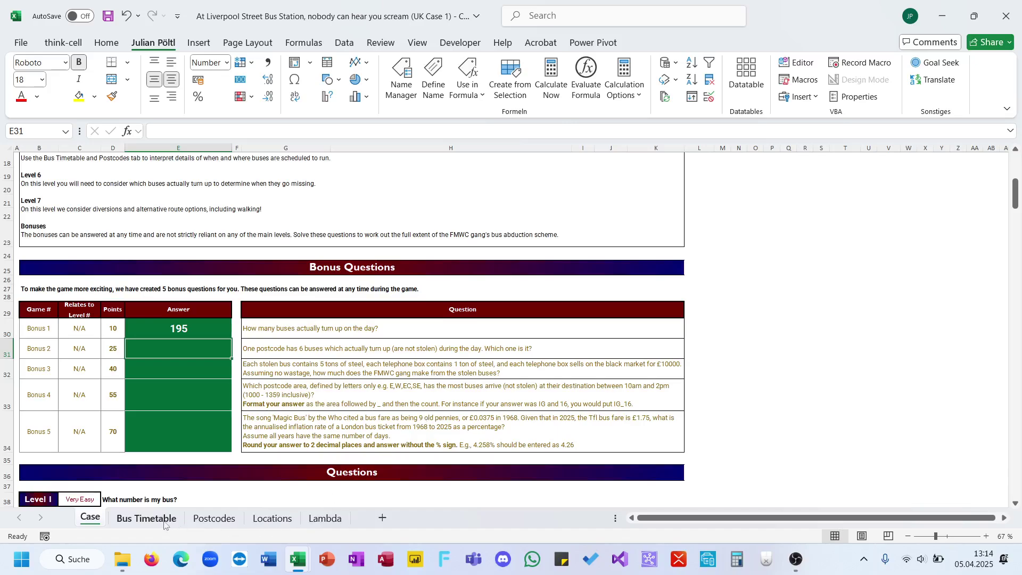
# Start a GROUPBY formula in J4 of the Bus Timetable sheet with the postcodes in F4:F312 as row fields
pyautogui.click(147, 517)
pyautogui.click(814, 181)
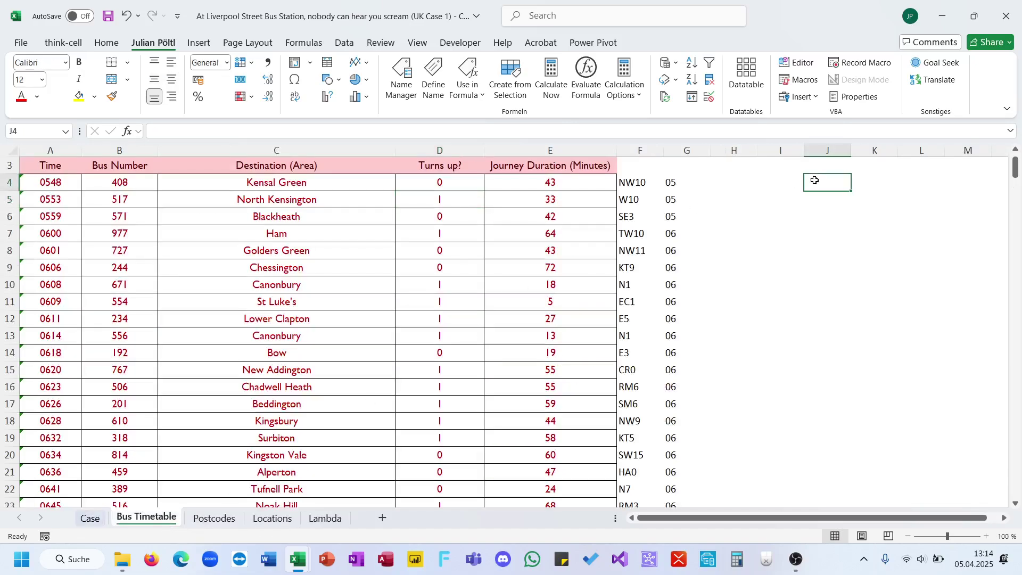
pyautogui.write('=gro')
pyautogui.press('Tab')
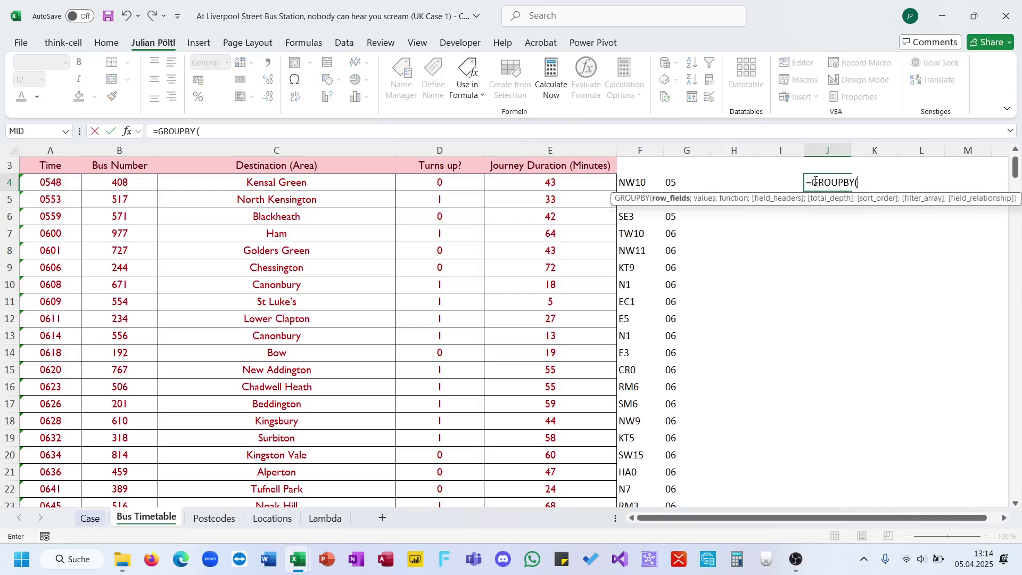
pyautogui.press('Left')
pyautogui.press('Left')
pyautogui.press('Left')
pyautogui.press('Left')
pyautogui.hotkey('ctrl', 'shift', 'Down')
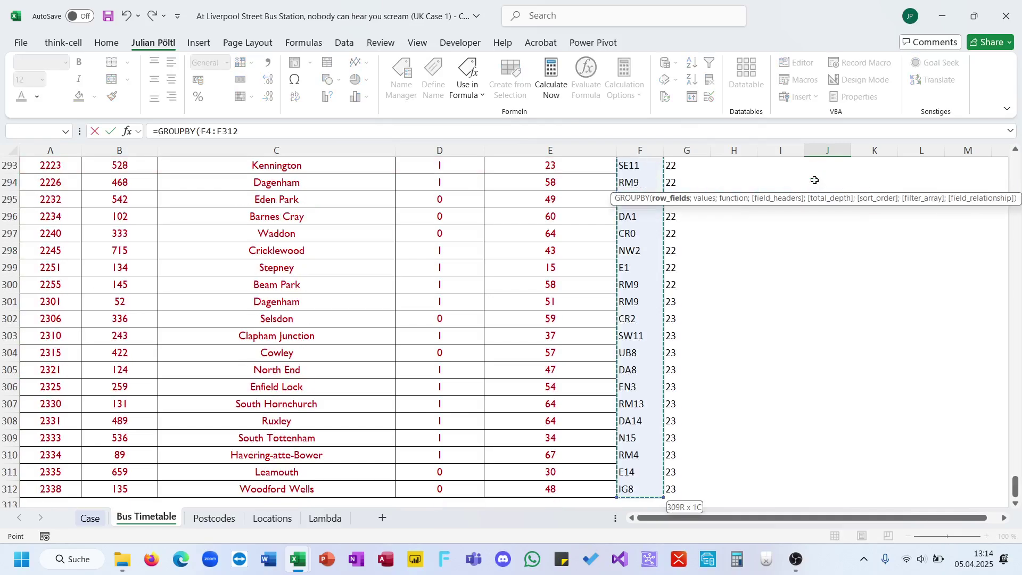
pyautogui.hotkey('ctrl', 'BackSpace')
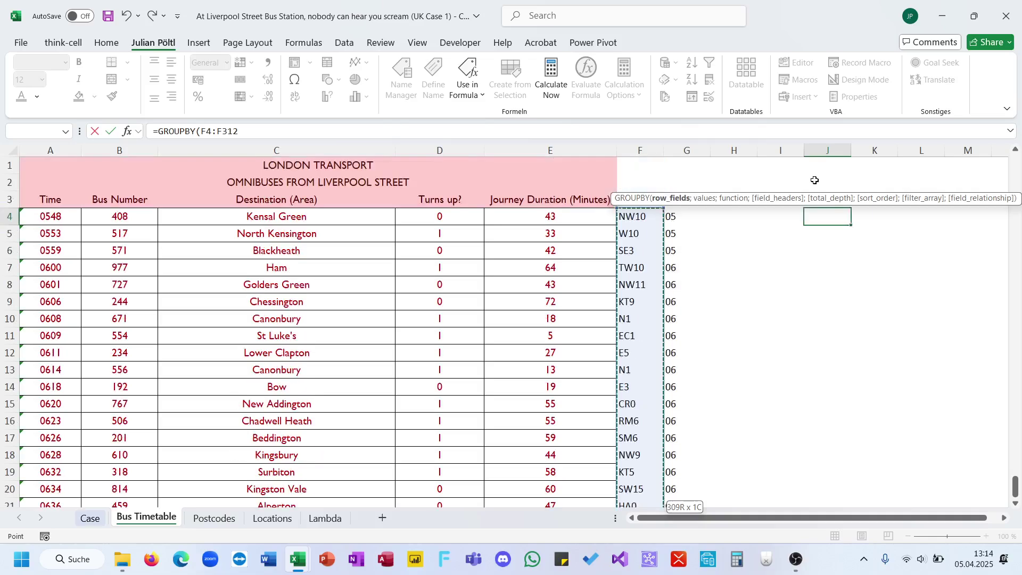
pyautogui.press('F3')
pyautogui.press('Escape')
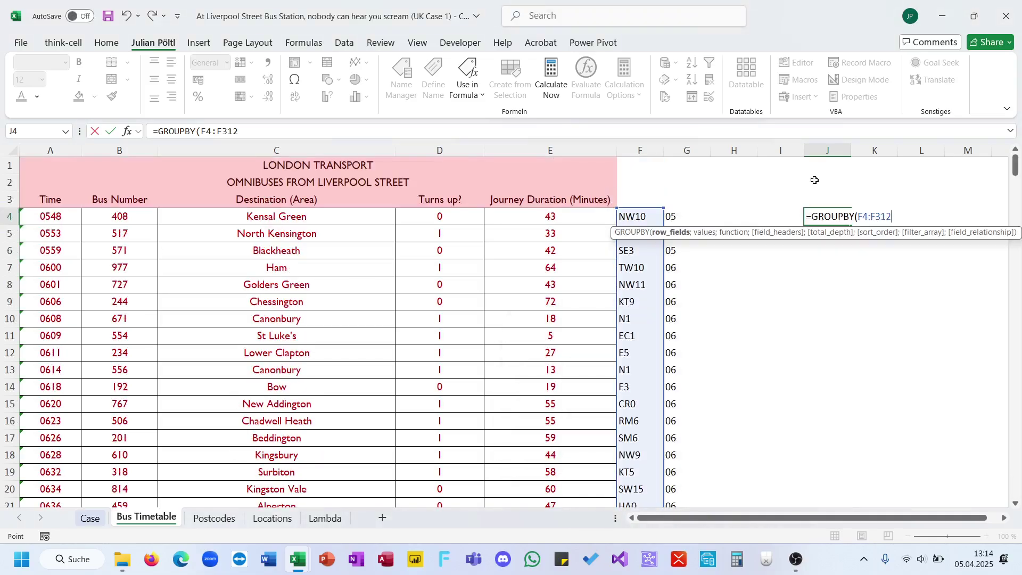
# Use F4:F312 as the values argument of the GROUPBY formula as well
pyautogui.write(';')
pyautogui.press('Left')
pyautogui.press('Left')
pyautogui.press('Left')
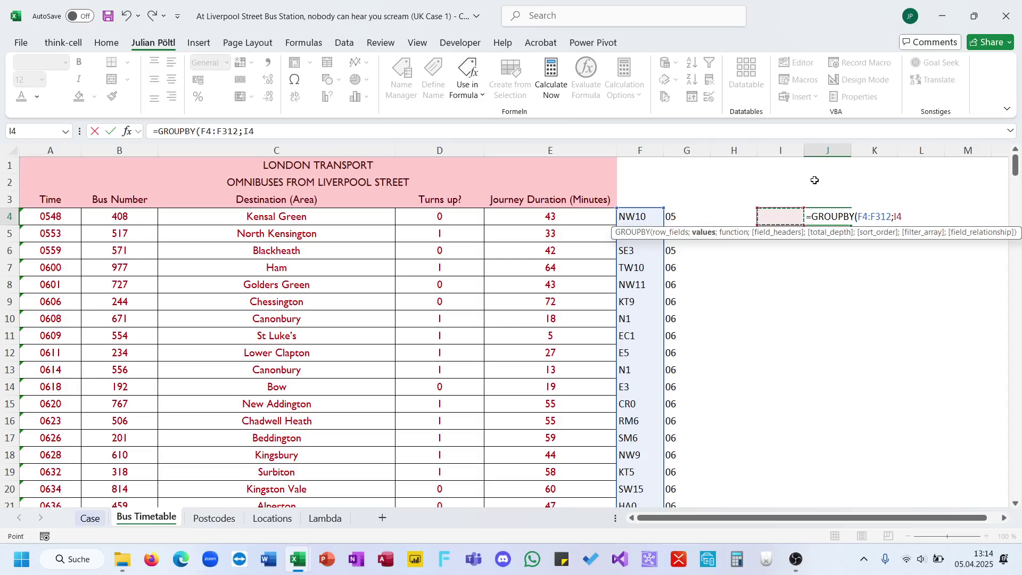
pyautogui.press('Left')
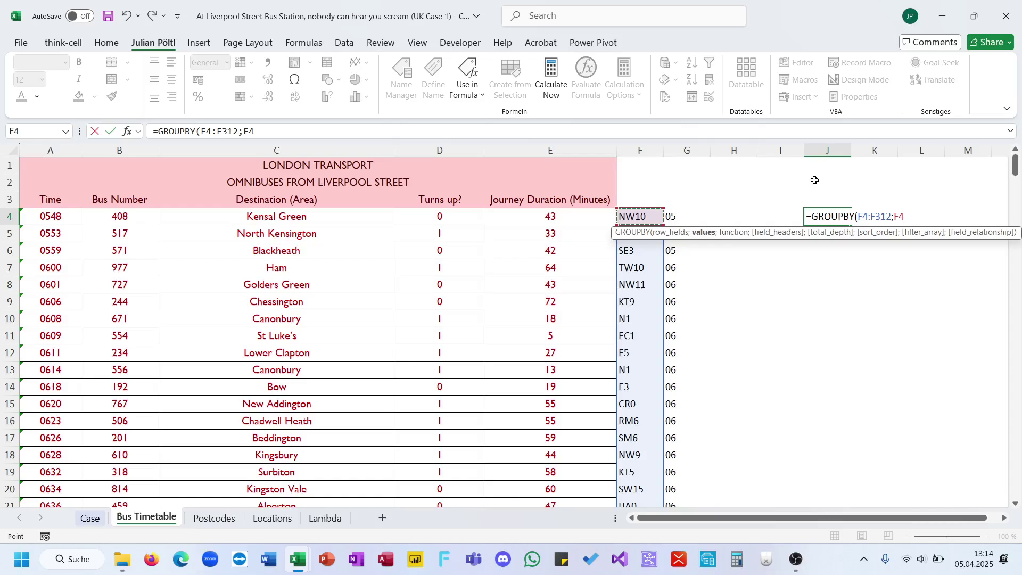
pyautogui.hotkey('ctrl', 'shift', 'Down')
pyautogui.write(';')
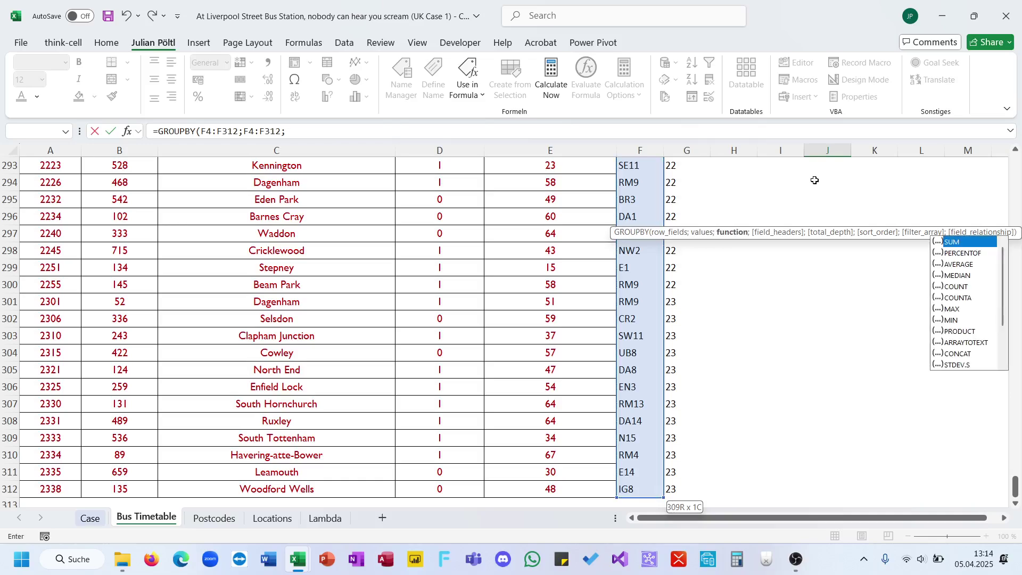
# Set COUNTA as the GROUPBY function, leave field headers and total depth empty, and set the sort order to -2
pyautogui.press('Left')
pyautogui.press('Left')
pyautogui.press('Left')
pyautogui.press('Left')
pyautogui.press('Left')
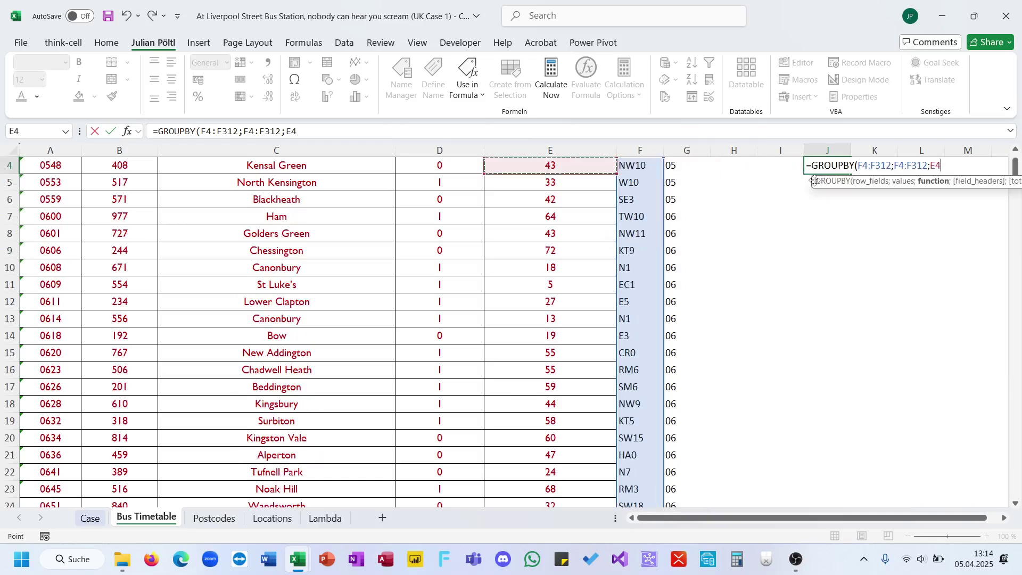
pyautogui.press('BackSpace')
pyautogui.press('BackSpace')
pyautogui.write('cou')
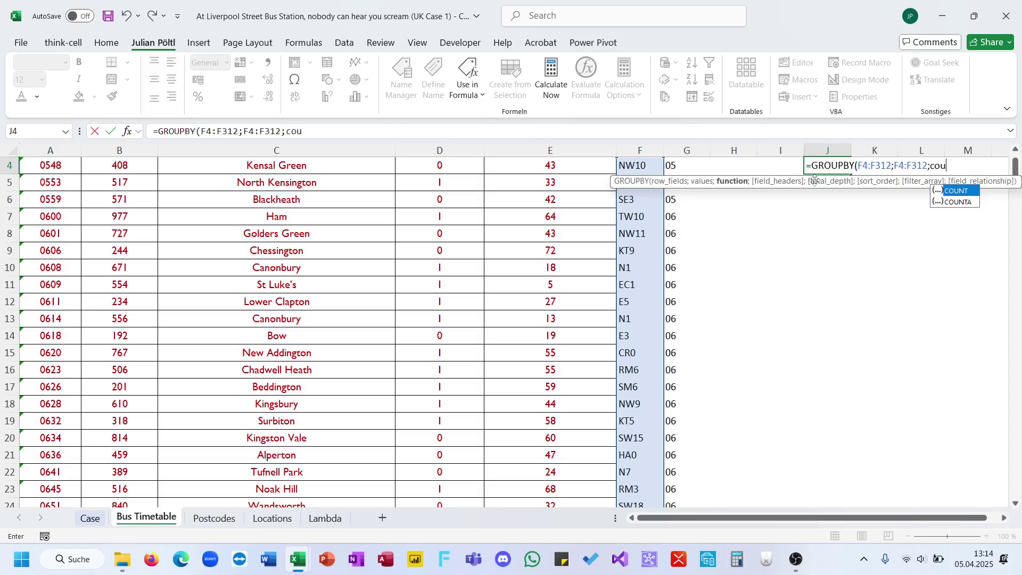
pyautogui.press('Down')
pyautogui.press('Tab')
pyautogui.write(';;')
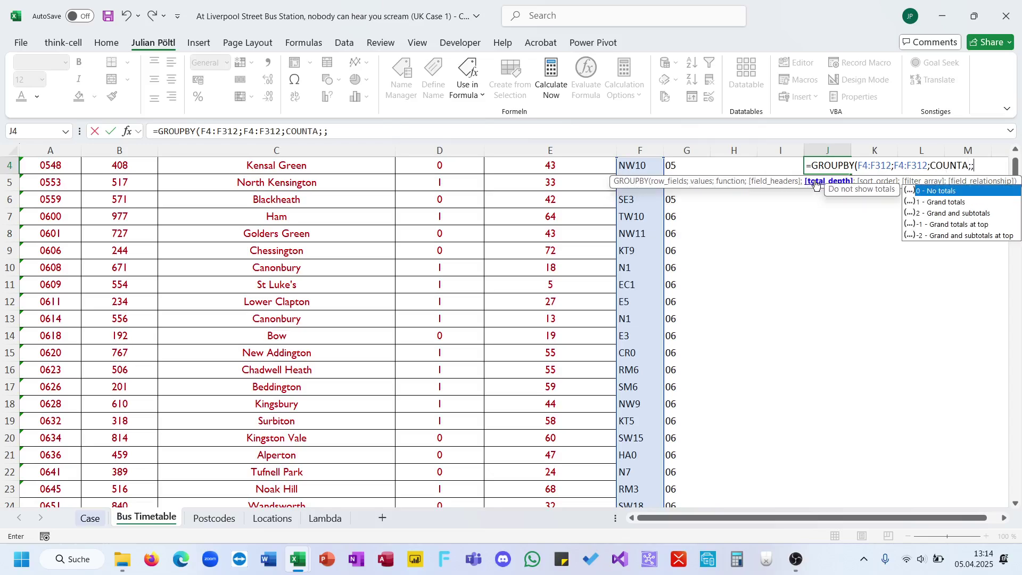
pyautogui.write(';-2')
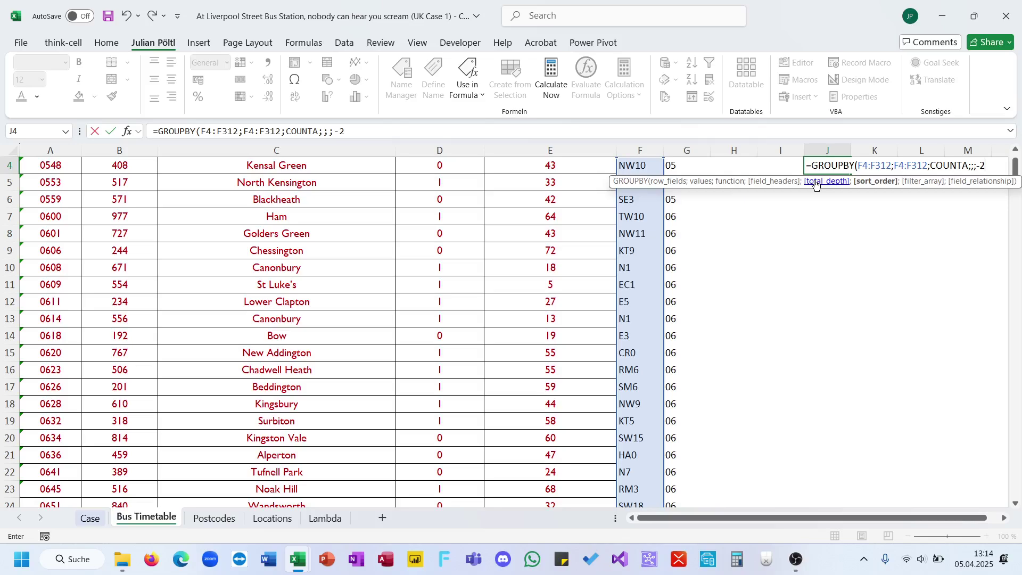
# Add the filter condition D4:D312=1 as the GROUPBY filter array and complete the formula in J4
pyautogui.write(';')
pyautogui.press('Left')
pyautogui.press('Left')
pyautogui.press('Left')
pyautogui.press('Left')
pyautogui.press('Left')
pyautogui.press('Left')
pyautogui.press('Left')
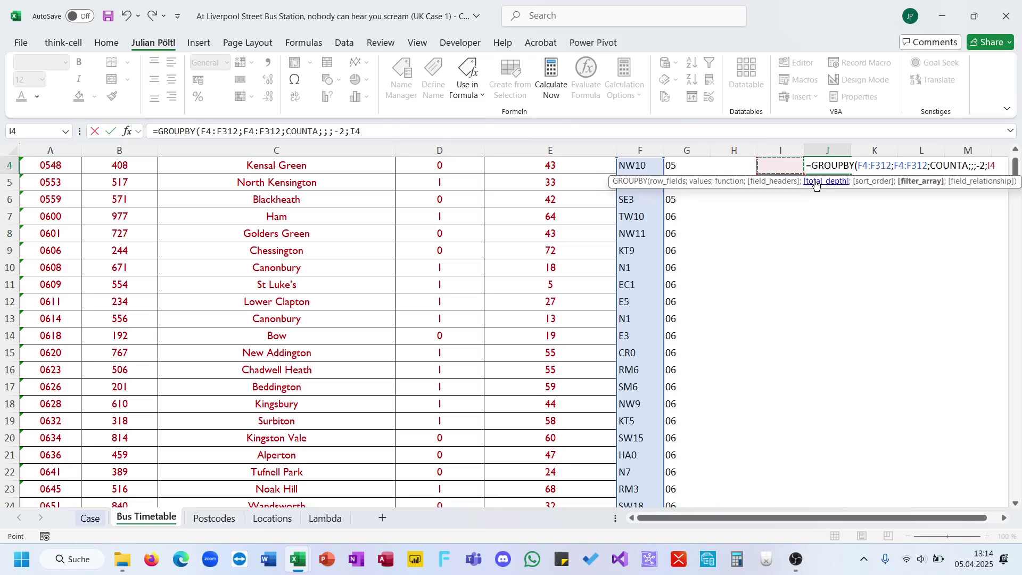
pyautogui.press('Right')
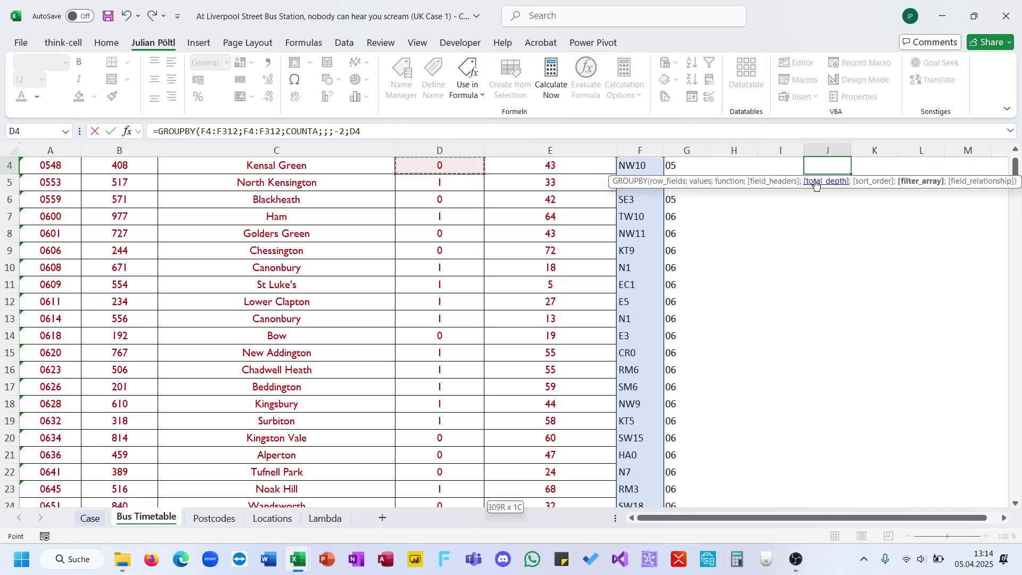
pyautogui.hotkey('ctrl', 'shift', 'Down')
pyautogui.write('=1)')
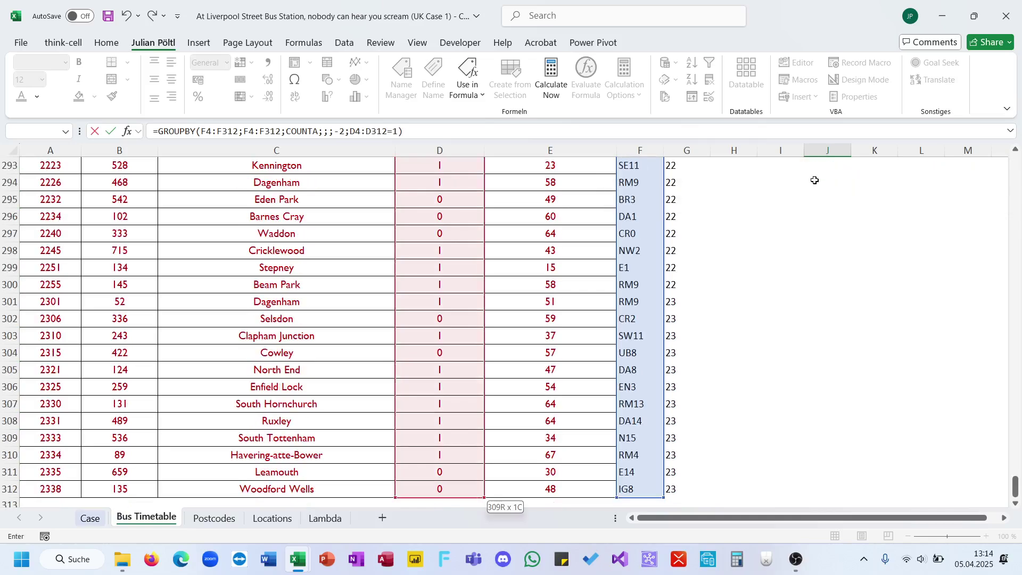
pyautogui.hotkey('ctrl', 'Return')
pyautogui.scroll(1, 814, 181)
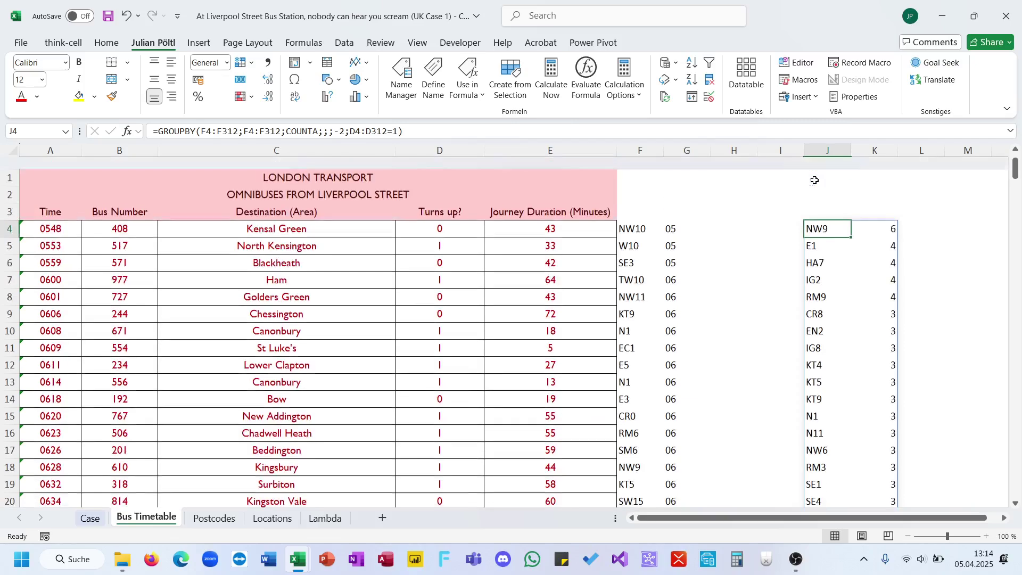
# Check the grouped list from top to bottom and copy NW9 from J4 into E31 of the Case sheet as the Bonus 2 answer
pyautogui.hotkey('ctrl', 'Down')
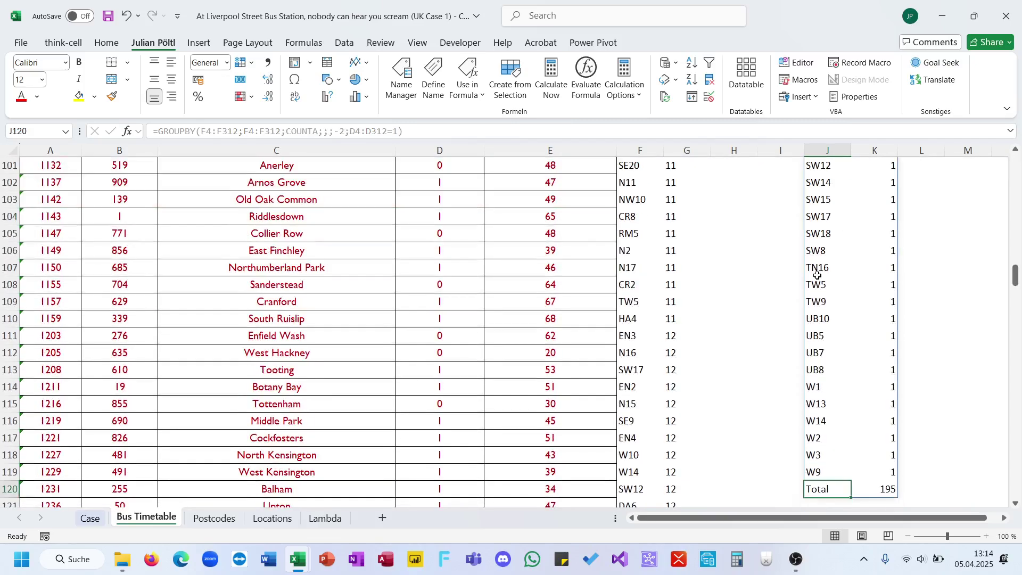
pyautogui.hotkey('ctrl', 'Up')
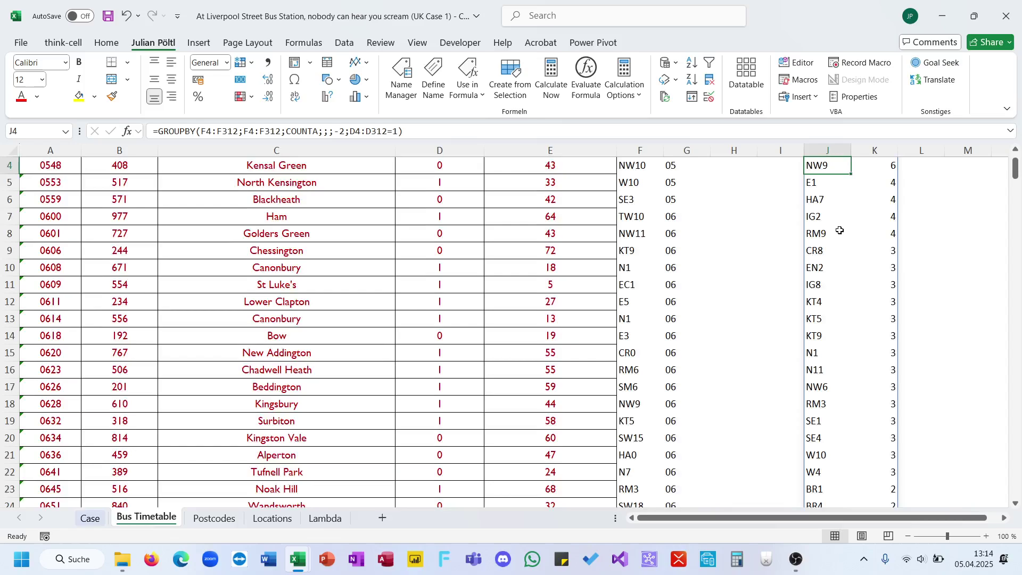
pyautogui.scroll(1, 839, 230)
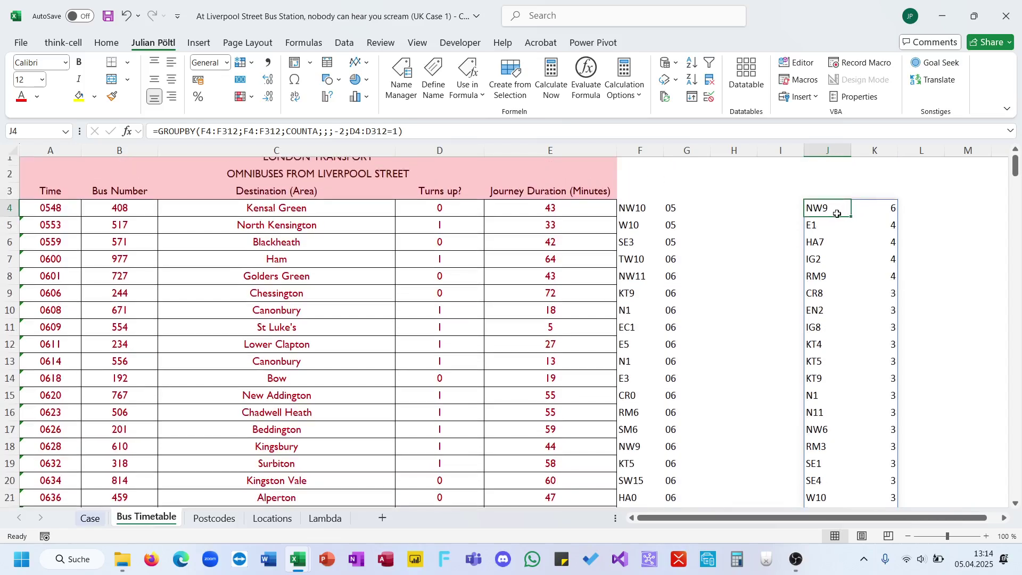
pyautogui.hotkey('ctrl', 'c')
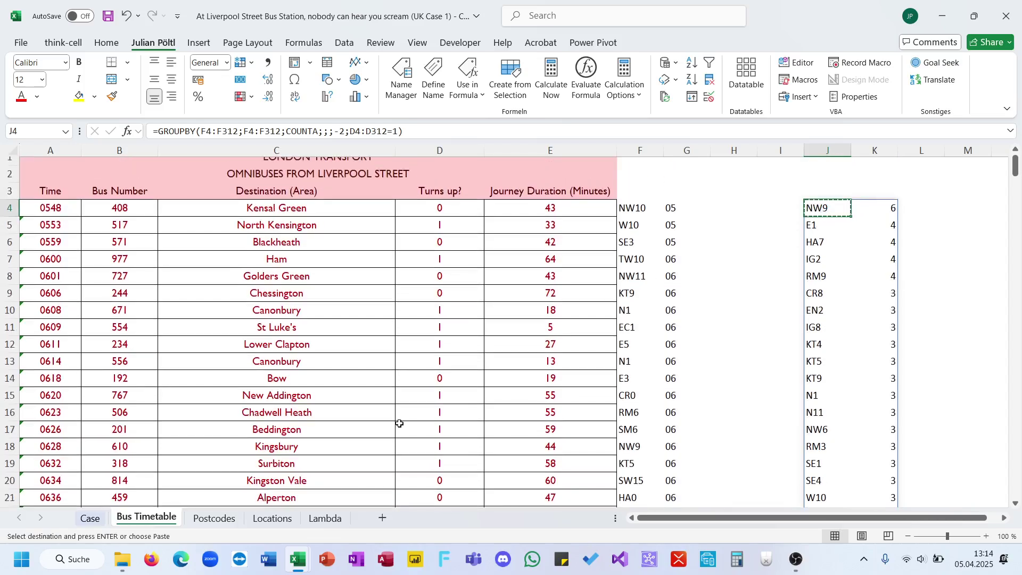
pyautogui.click(92, 521)
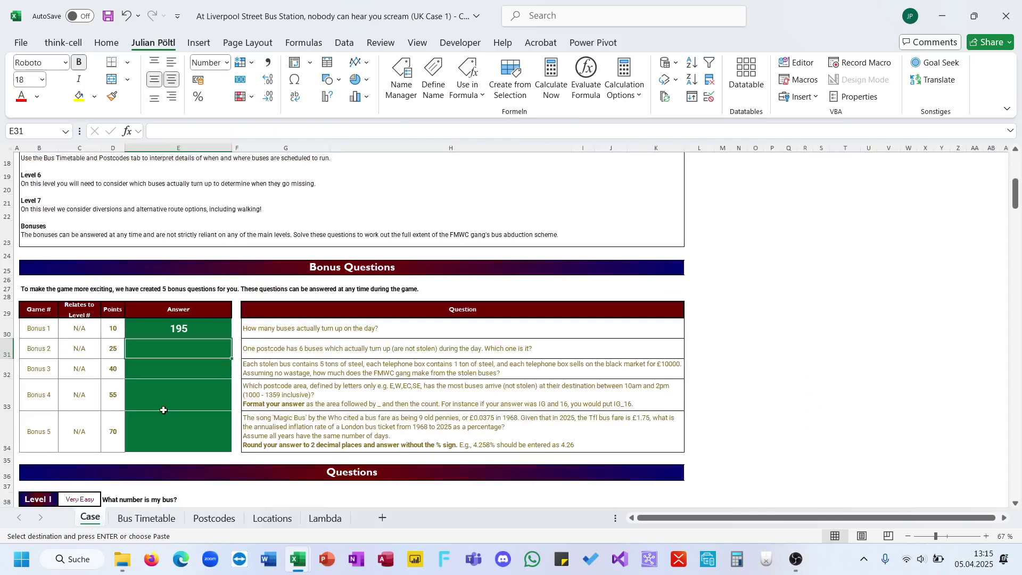
pyautogui.hotkey('ctrl', 'v')
# Add a thousands separator to the telephone box price in the Bonus 3 question in G32 so it reads £10,000
pyautogui.click(259, 371)
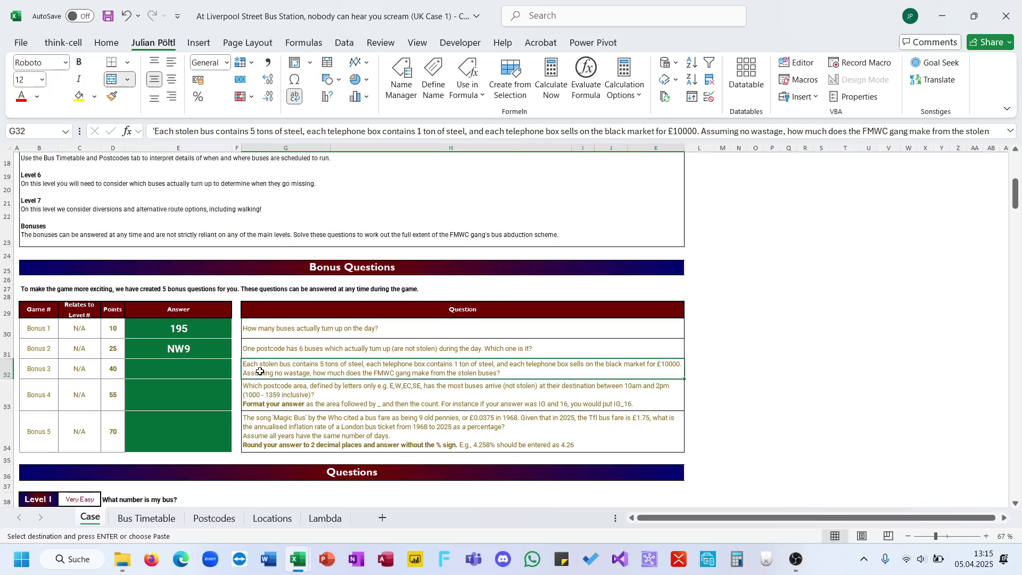
pyautogui.click(207, 380)
pyautogui.click(424, 376)
pyautogui.click(683, 131)
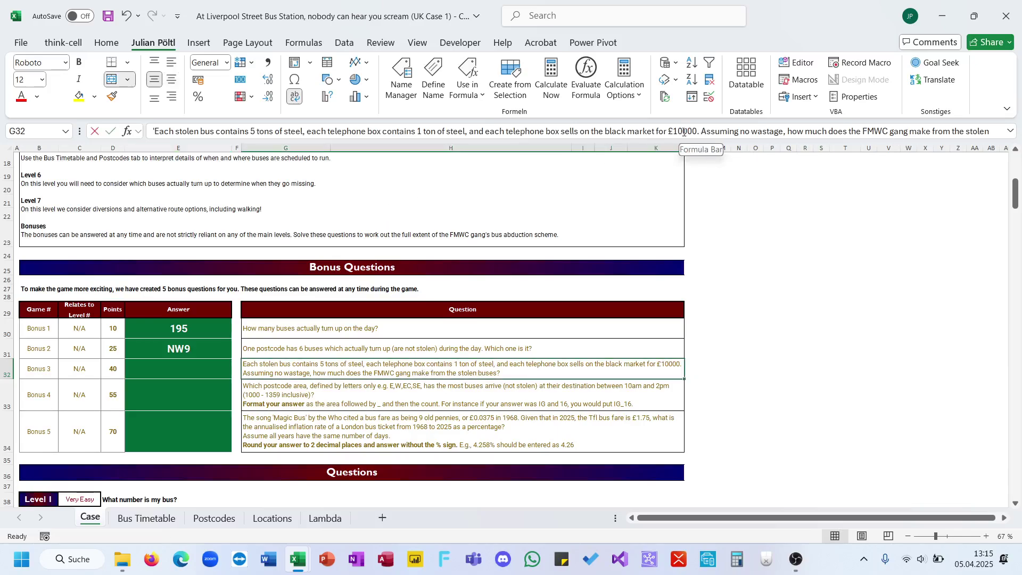
pyautogui.write(',')
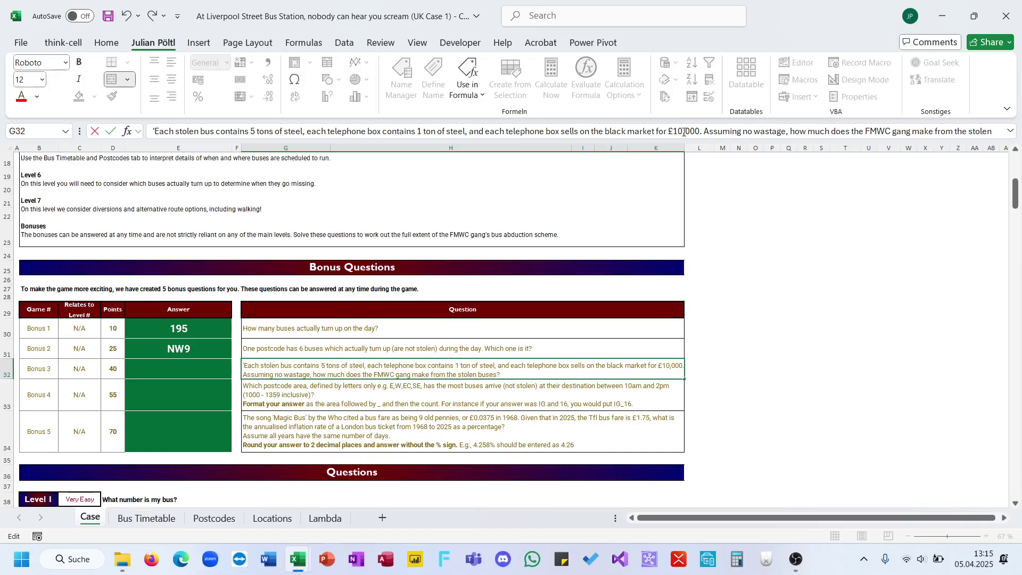
pyautogui.hotkey('ctrl', 'a')
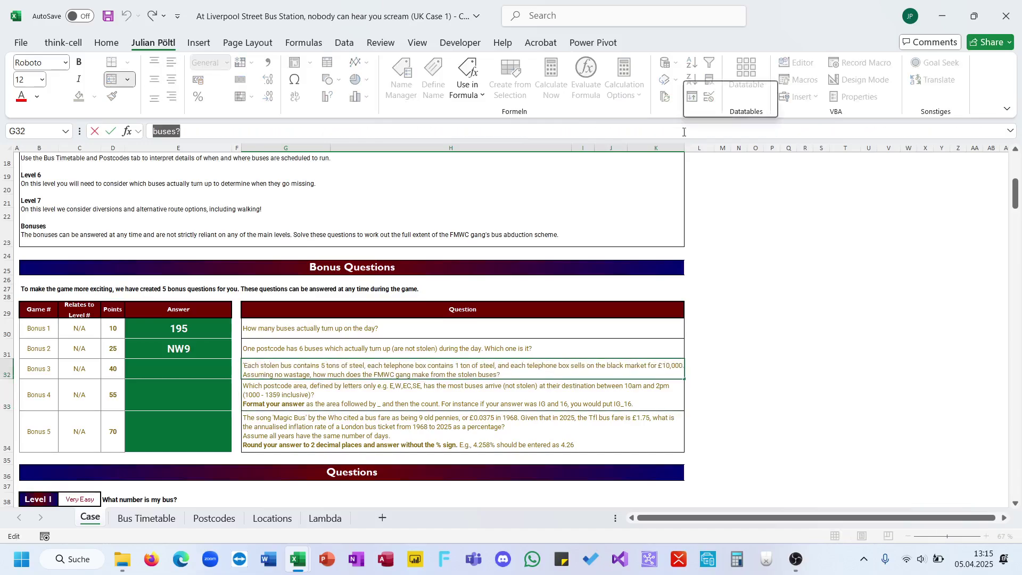
pyautogui.press('End')
pyautogui.hotkey('shift', 'Left')
pyautogui.hotkey('ctrl', 'Return')
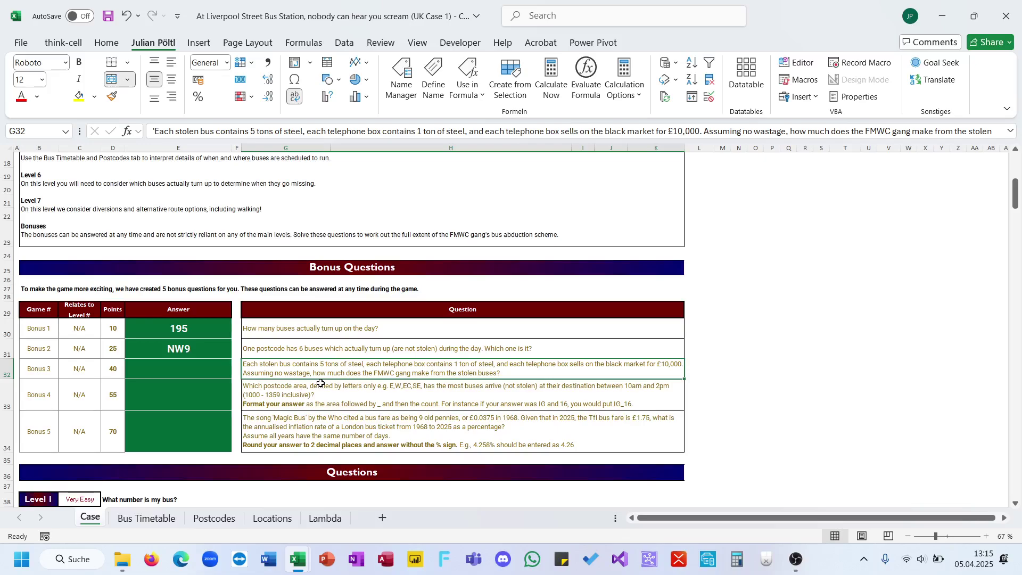
# On the Bus Timetable sheet, list the unique bus numbers from B4:B312 in N4 with UNIQUE
pyautogui.click(218, 374)
pyautogui.click(147, 517)
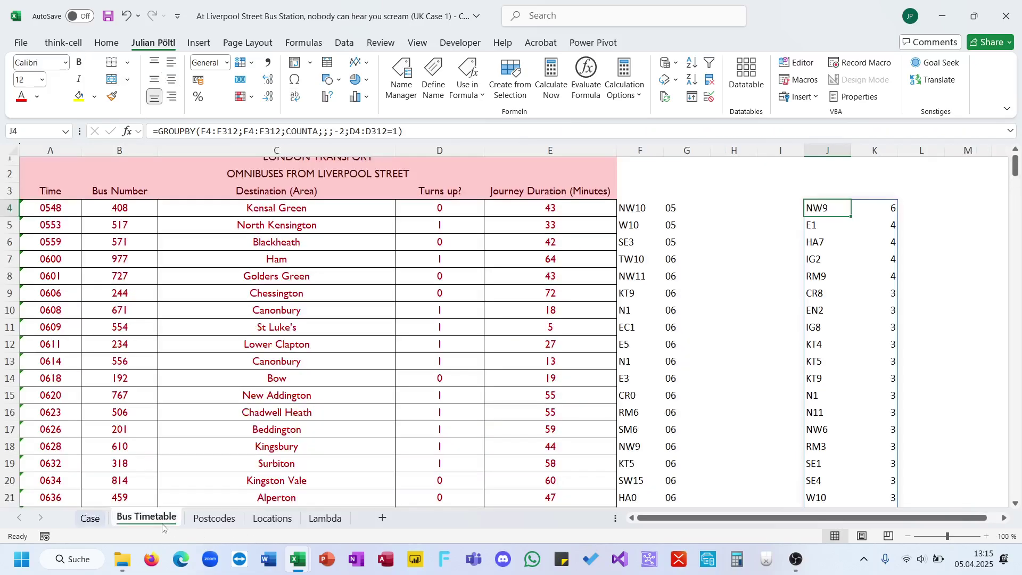
pyautogui.keyDown('ctrl'); pyautogui.scroll(2, 414, 339); pyautogui.keyUp('ctrl')
pyautogui.hscroll(-3, 414, 339)
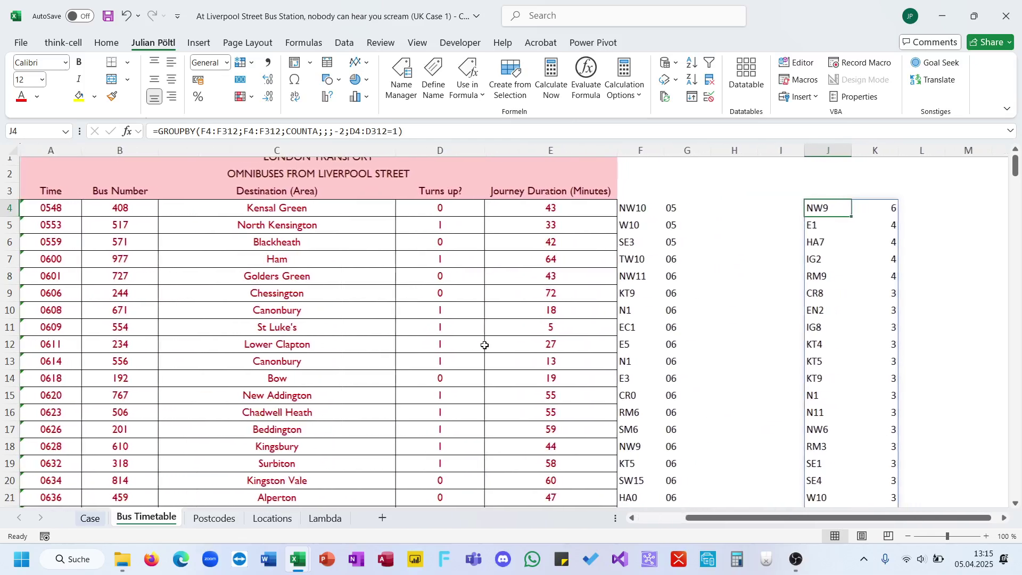
pyautogui.hscroll(6, 484, 345)
pyautogui.hscroll(2, 484, 344)
pyautogui.click(533, 204)
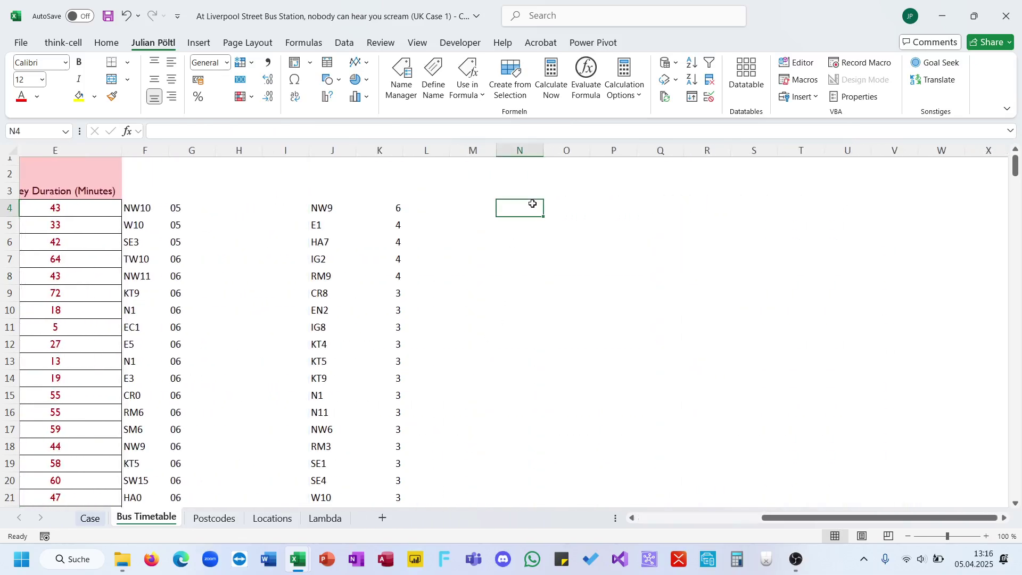
pyautogui.write('=uni')
pyautogui.press('Down')
pyautogui.press('Down')
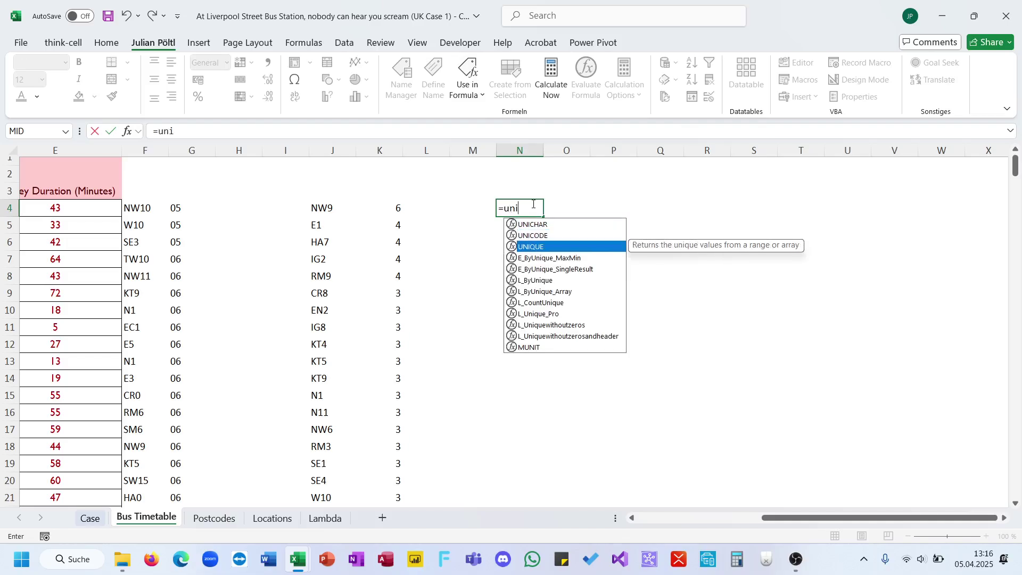
pyautogui.press('Tab')
pyautogui.press('Left')
pyautogui.press('Left')
pyautogui.press('Left')
pyautogui.press('Left')
pyautogui.press('Left')
pyautogui.press('Left')
pyautogui.press('Left')
pyautogui.press('Left')
pyautogui.press('Left')
pyautogui.press('Left')
pyautogui.press('Left')
pyautogui.press('Left')
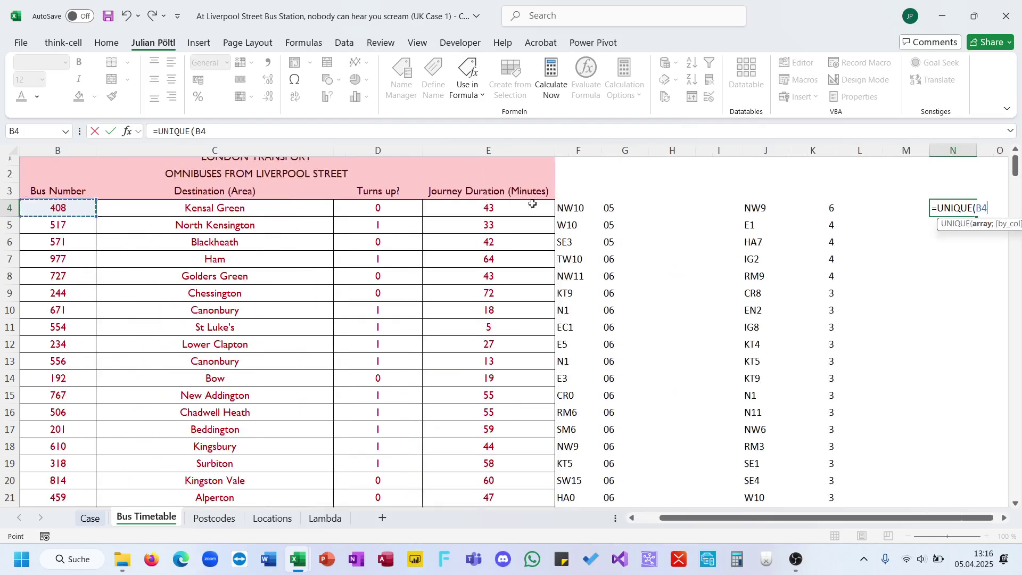
pyautogui.hotkey('ctrl', 'shift', 'Down')
pyautogui.press('Return')
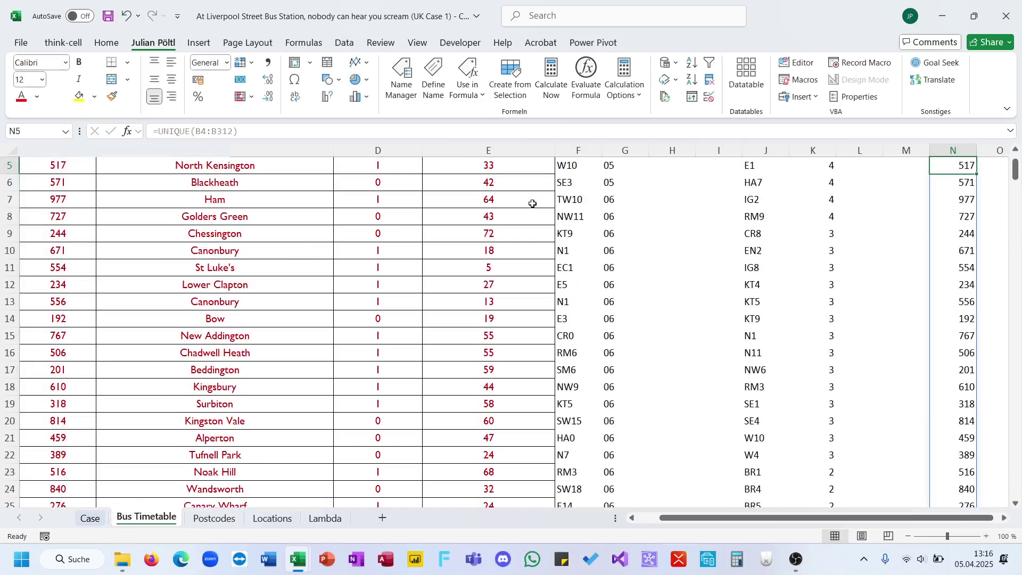
pyautogui.press('Up')
pyautogui.press('Up')
pyautogui.hscroll(2, 531, 202)
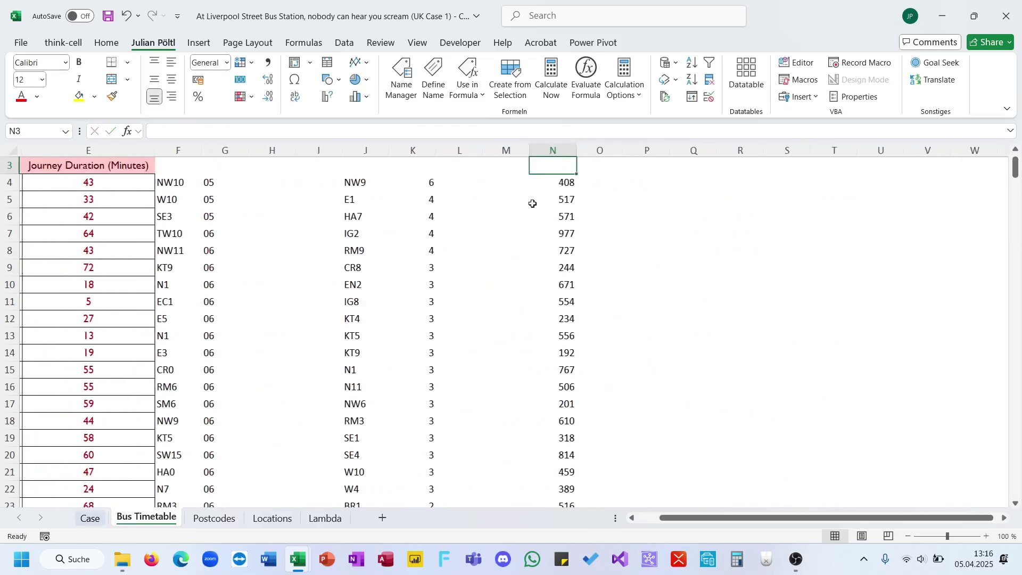
pyautogui.click(597, 185)
pyautogui.write('Busgo')
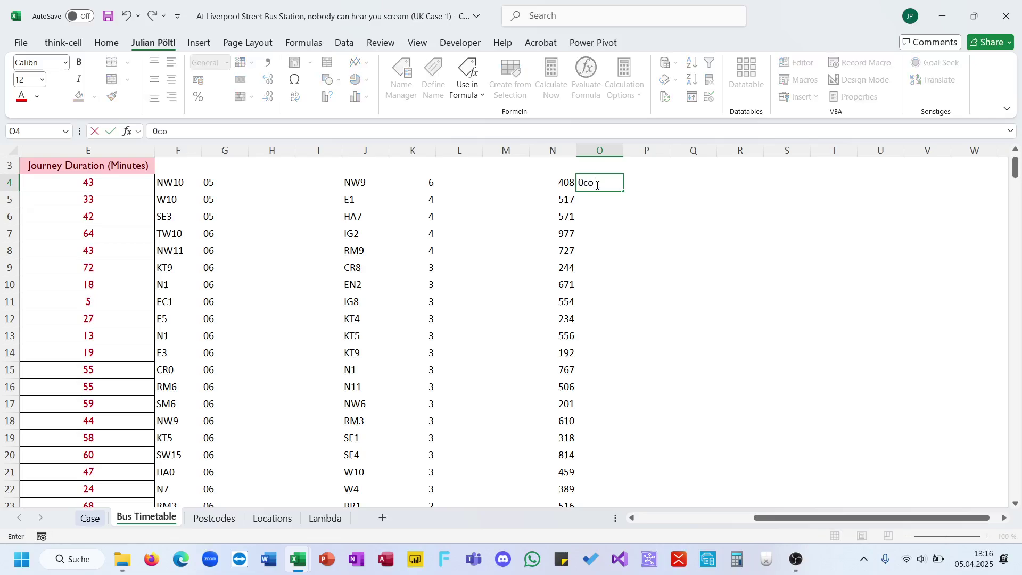
pyautogui.press('BackSpace')
pyautogui.press('Escape')
pyautogui.write('=coun')
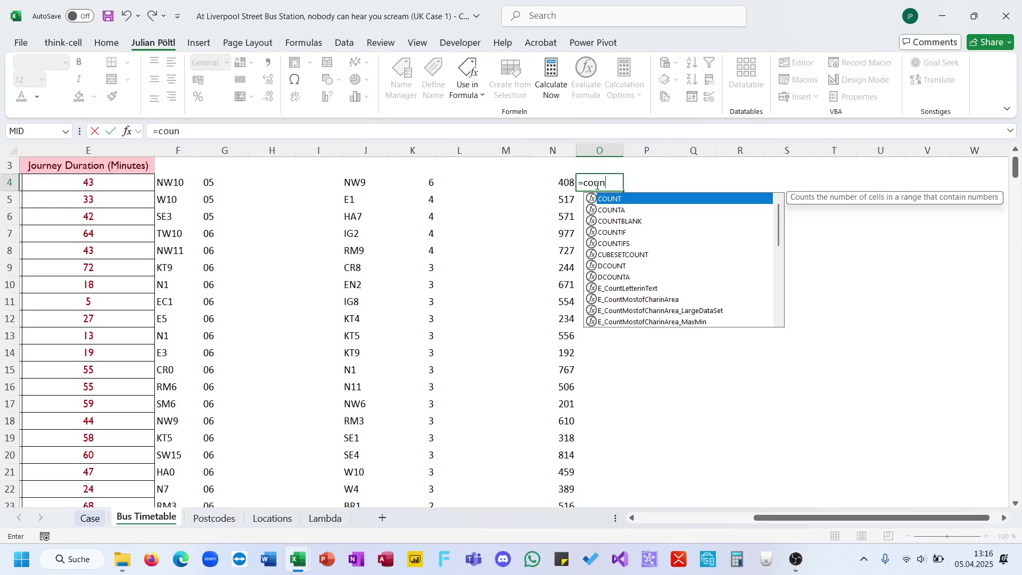
pyautogui.press('Left')
pyautogui.press('Down')
pyautogui.click(597, 184)
pyautogui.write('=count')
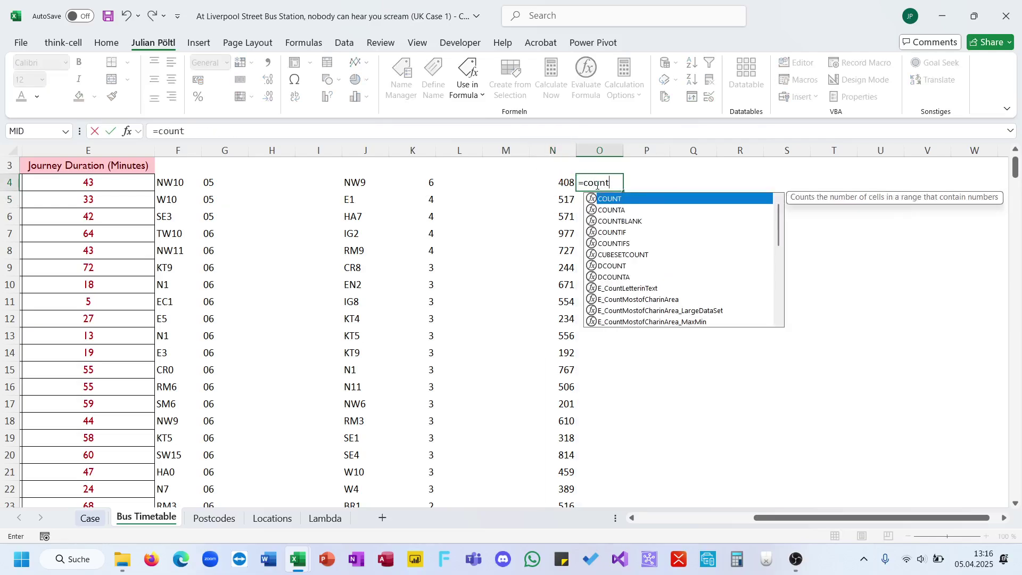
pyautogui.press('Left')
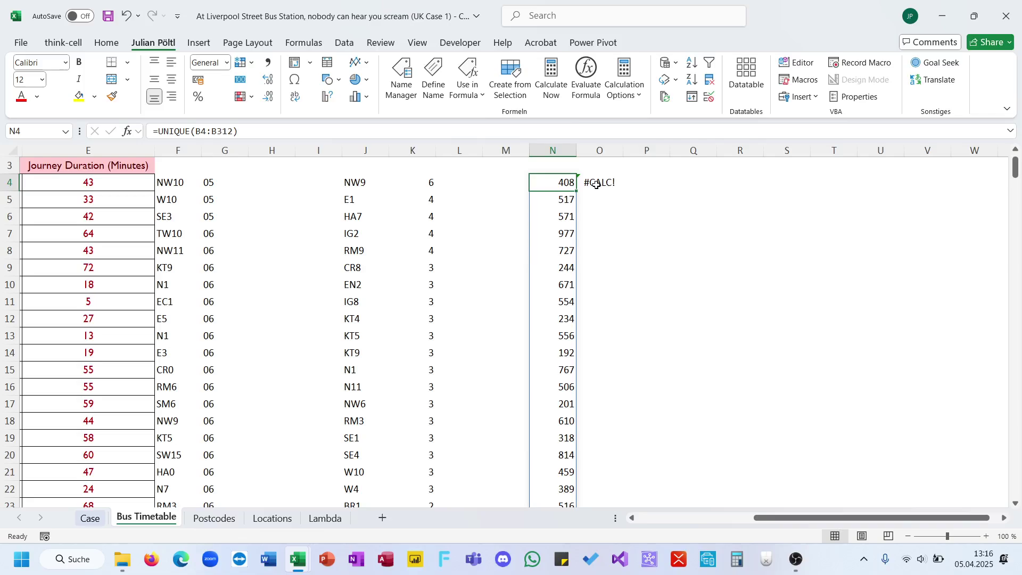
# Start a COUNTIFS formula in O4 with $B$4:$B$312 as the first criteria range and N4 as its criterion
pyautogui.click(596, 184)
pyautogui.write('=count')
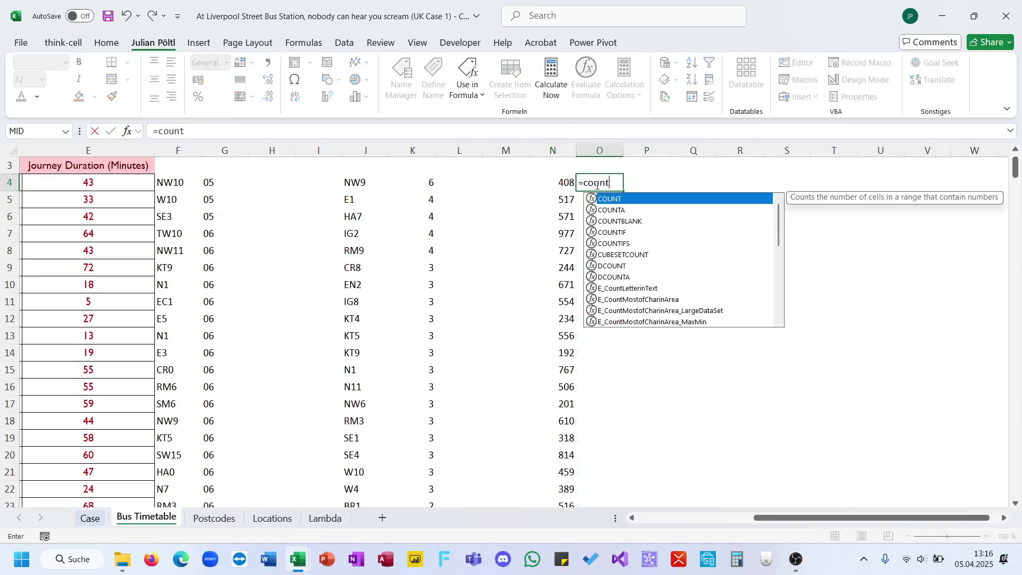
pyautogui.press('Down')
pyautogui.press('Down')
pyautogui.press('Down')
pyautogui.press('Down')
pyautogui.press('Down')
pyautogui.press('Tab')
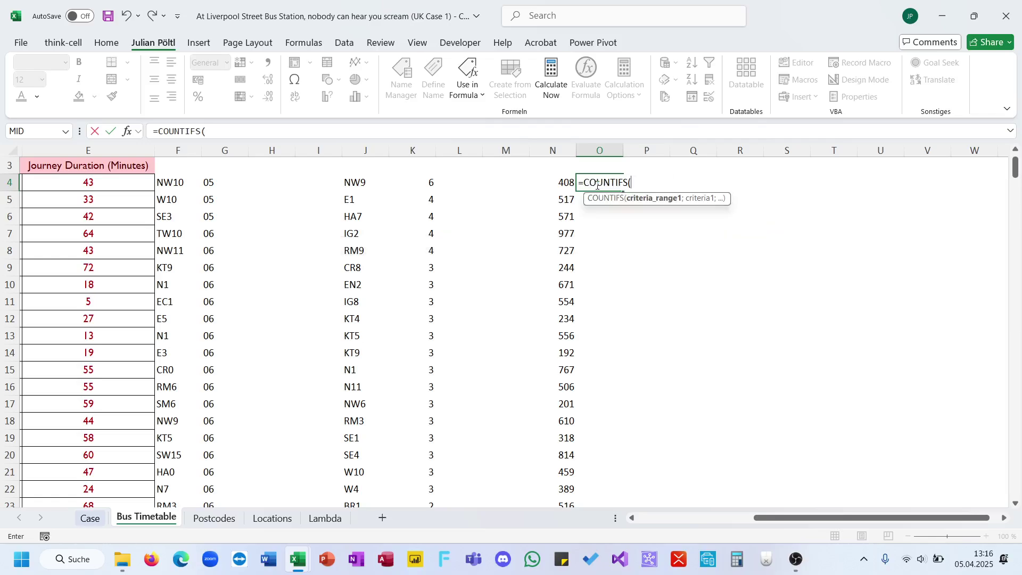
pyautogui.hscroll(-2, 423, 206)
pyautogui.hscroll(-2, 423, 206)
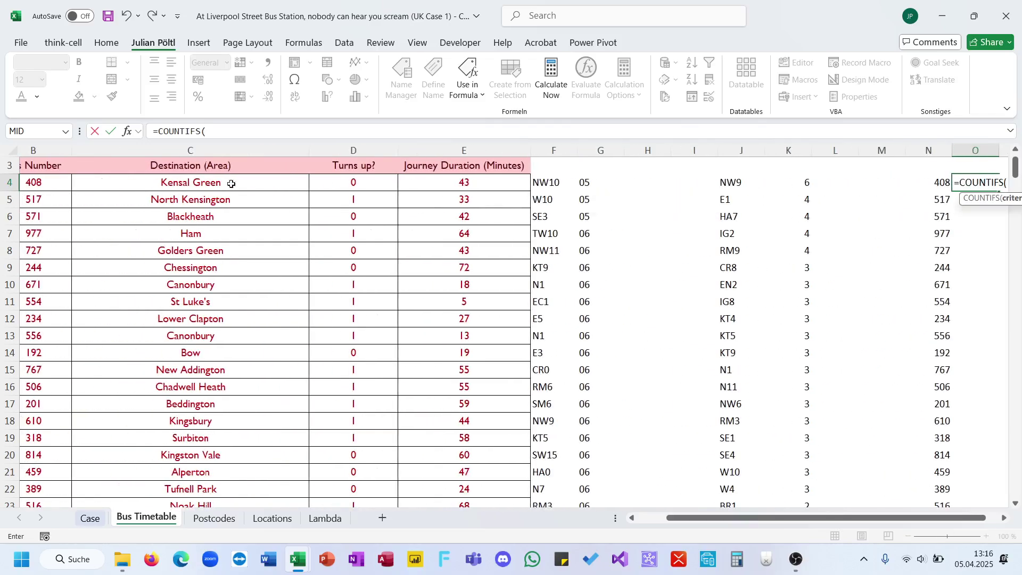
pyautogui.click(127, 187)
pyautogui.hotkey('ctrl', 'shift', 'Down')
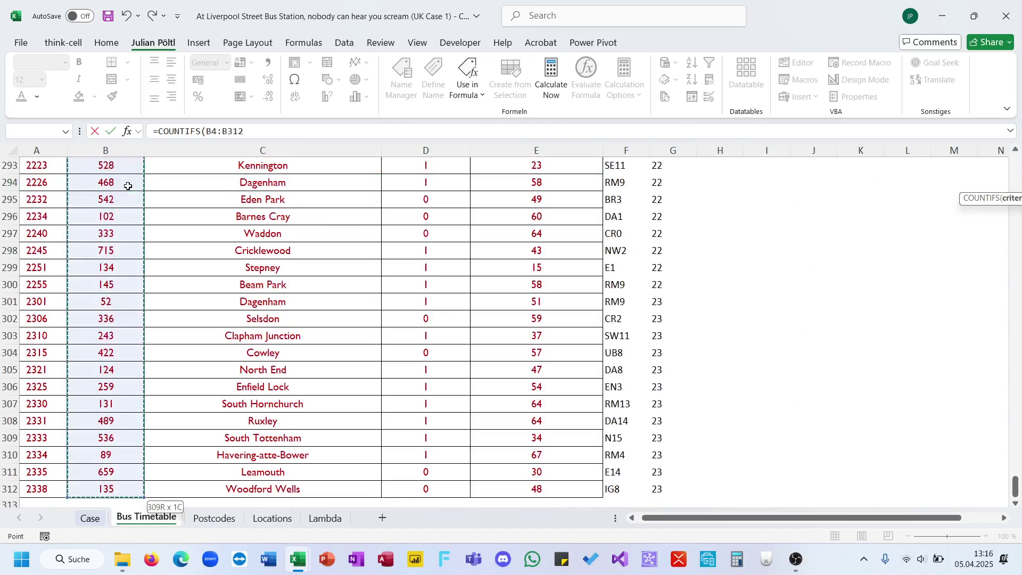
pyautogui.press('F4')
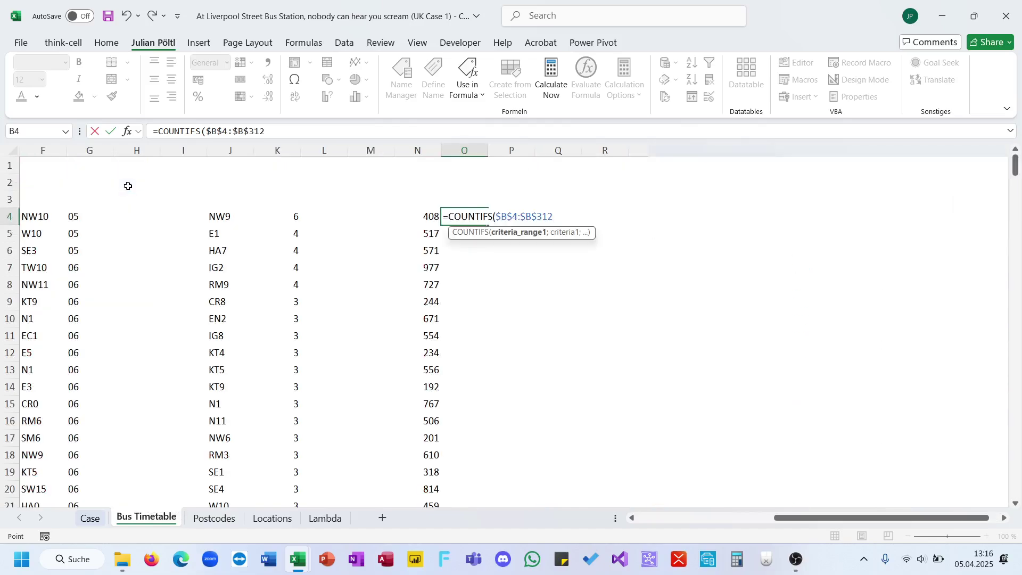
pyautogui.write(';')
pyautogui.hscroll(-1, 127, 187)
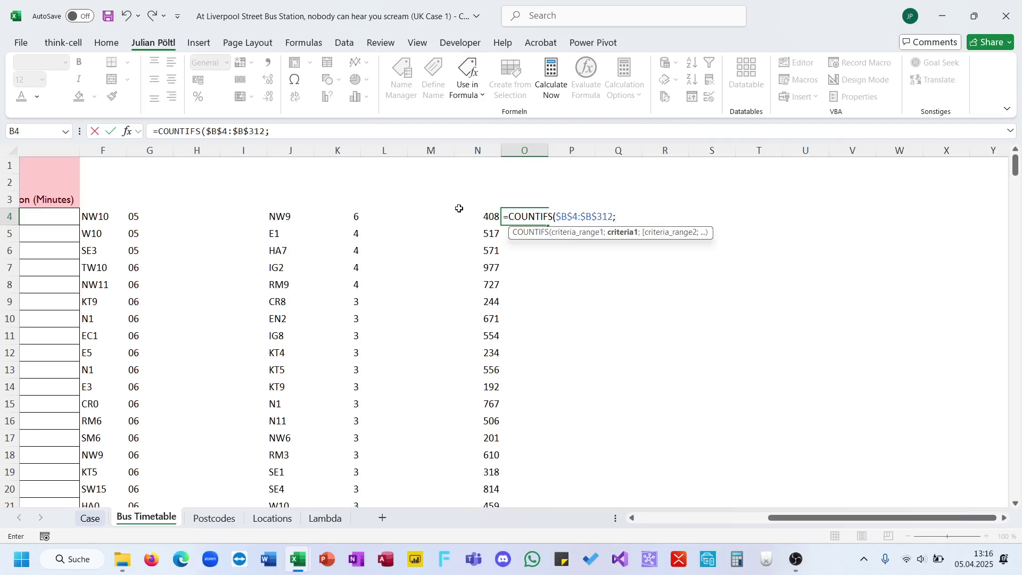
pyautogui.click(475, 218)
pyautogui.write(';')
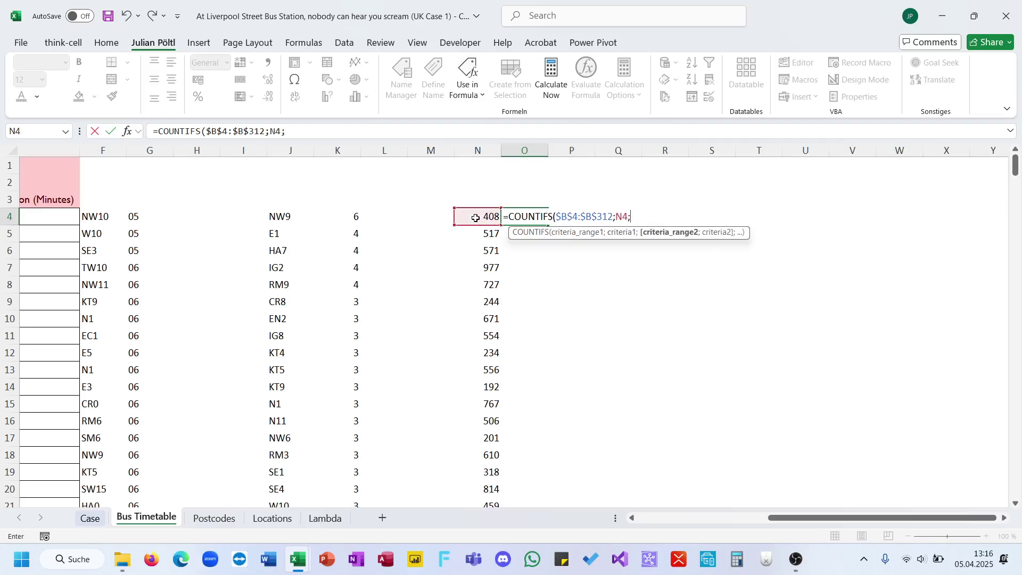
# Add $D$4:$D$312 with criterion 1 to the COUNTIFS, complete it in O4 and fill it down alongside the unique bus numbers
pyautogui.hscroll(-5, 475, 218)
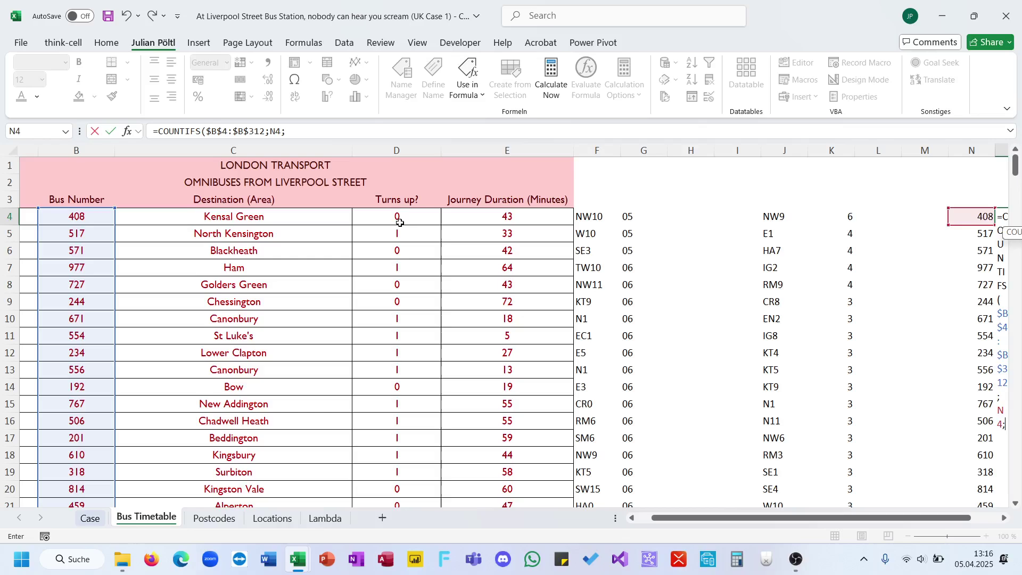
pyautogui.click(408, 217)
pyautogui.hotkey('ctrl', 'shift', 'Down')
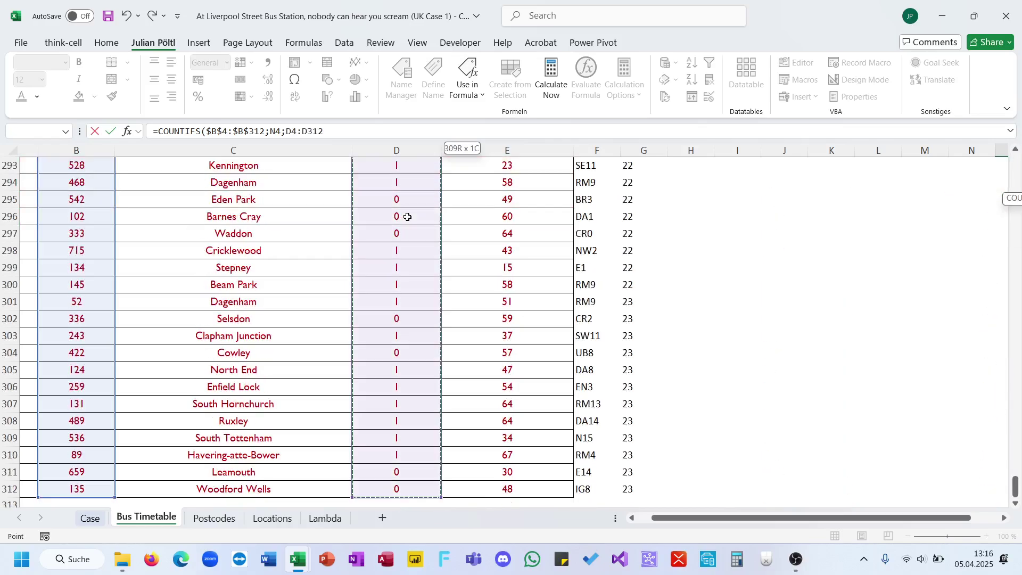
pyautogui.press('F4')
pyautogui.write(';')
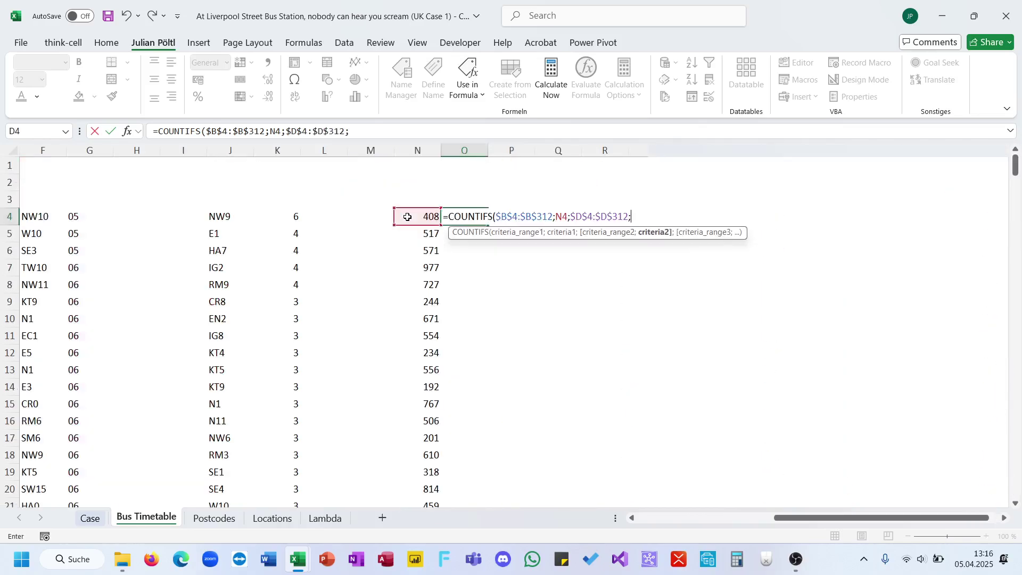
pyautogui.write('1)')
pyautogui.press('Return')
pyautogui.click(451, 223)
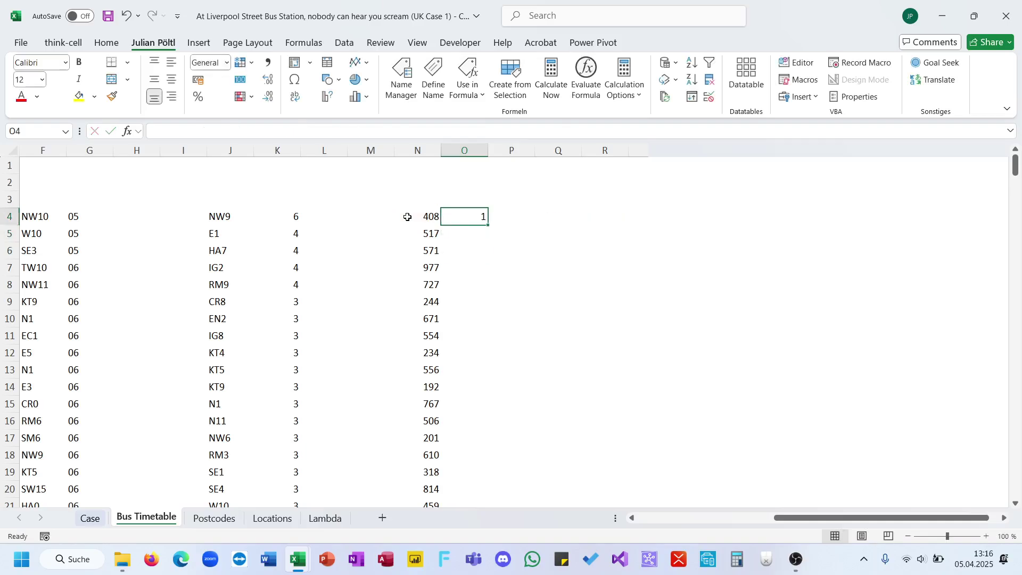
pyautogui.doubleClick(488, 225)
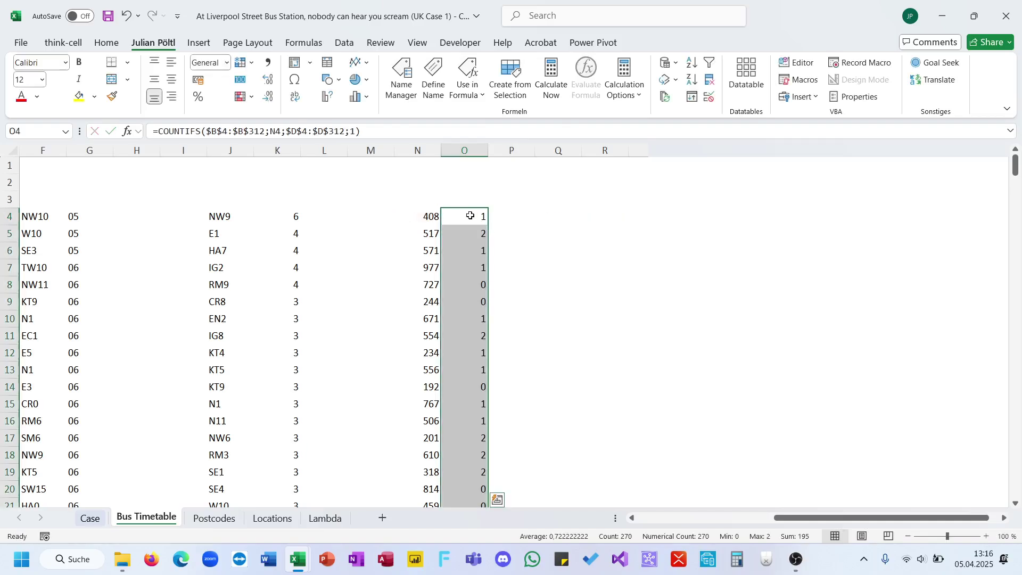
# Duplicate the O4 COUNTIFS formula in P4 with the same references, but with 0 as the turns-up criterion
pyautogui.click(468, 216)
pyautogui.click(362, 130)
pyautogui.hotkey('ctrl', 'a')
pyautogui.hotkey('ctrl', 'c')
pyautogui.press('Escape')
pyautogui.press('Right')
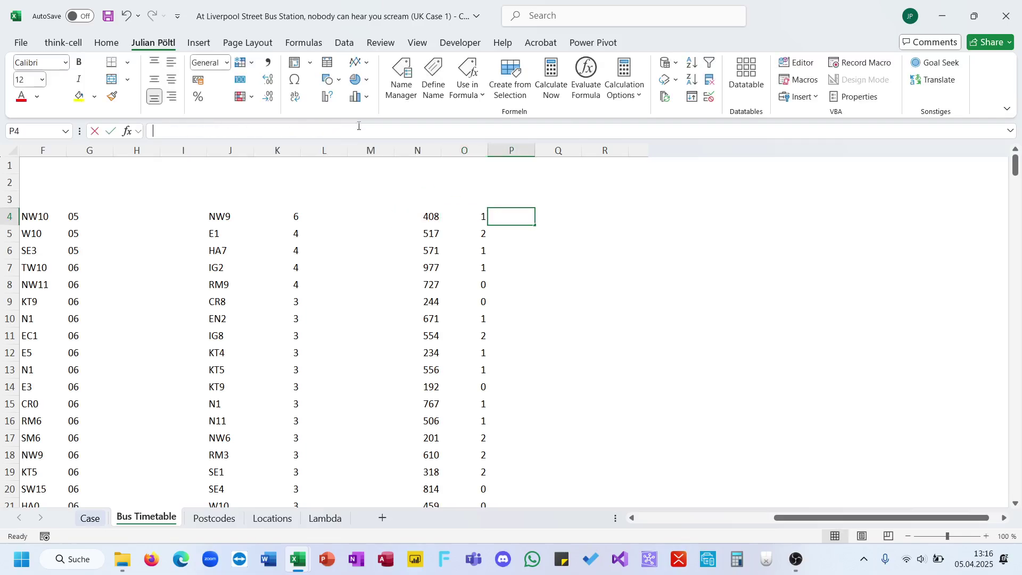
pyautogui.click(359, 130)
pyautogui.hotkey('ctrl', 'v')
pyautogui.press('Return')
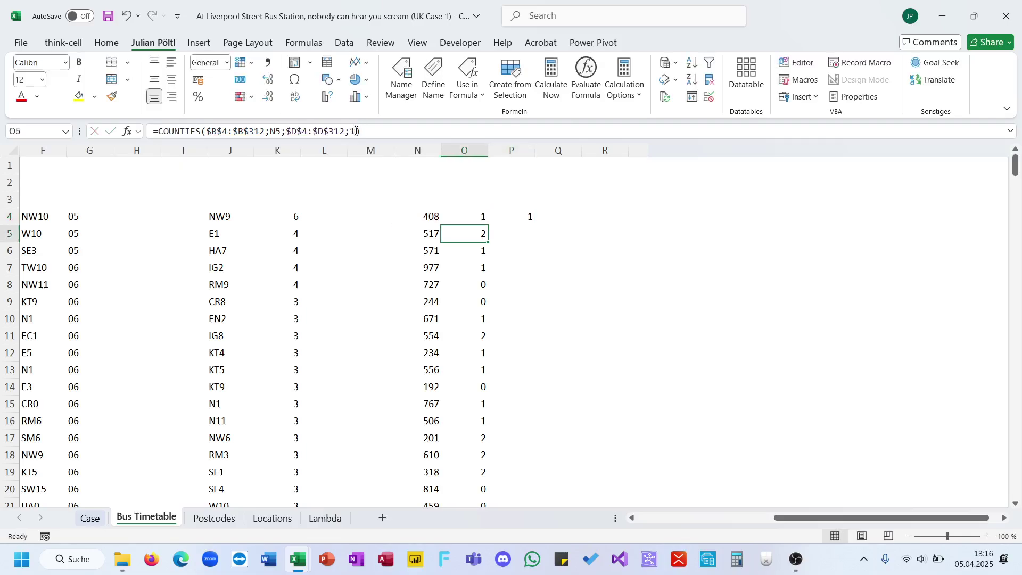
# Fill the P4 formula down alongside the whole unique bus number list and look through the filled rows
pyautogui.press('Up')
pyautogui.press('Right')
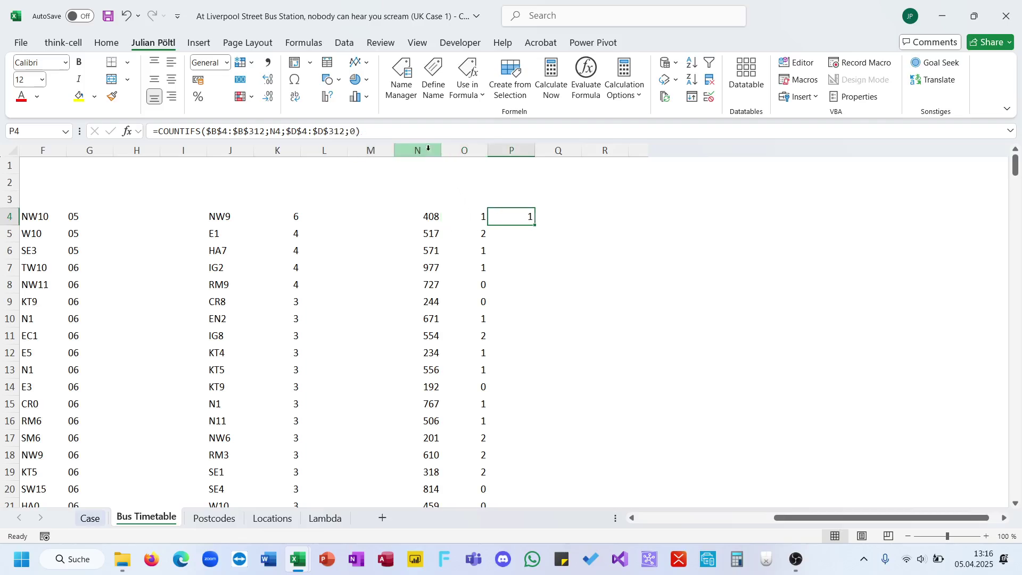
pyautogui.click(414, 135)
pyautogui.hotkey('ctrl', 'Return')
pyautogui.doubleClick(535, 224)
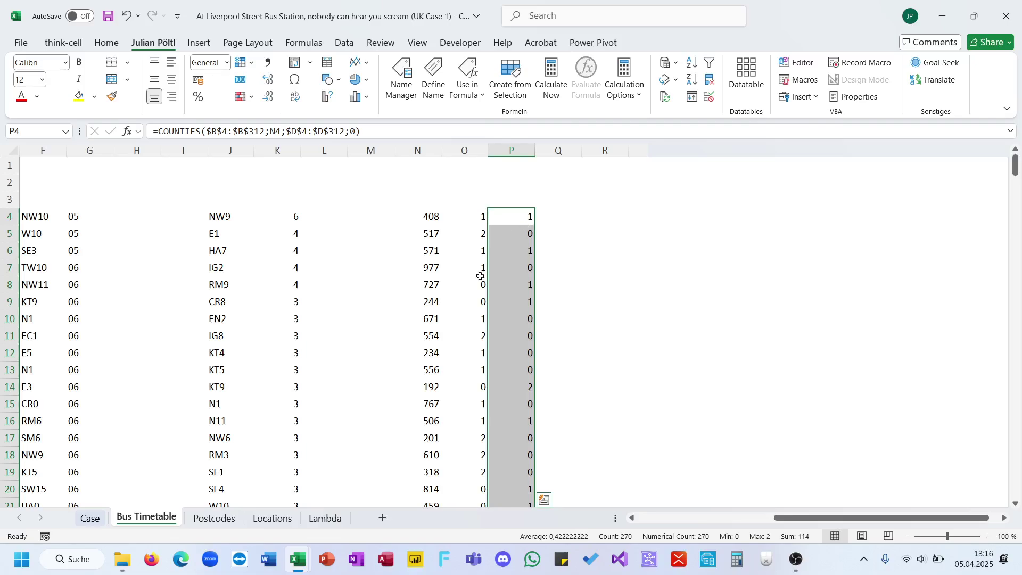
pyautogui.scroll(-6, 482, 293)
pyautogui.scroll(-2, 482, 294)
pyautogui.scroll(8, 482, 294)
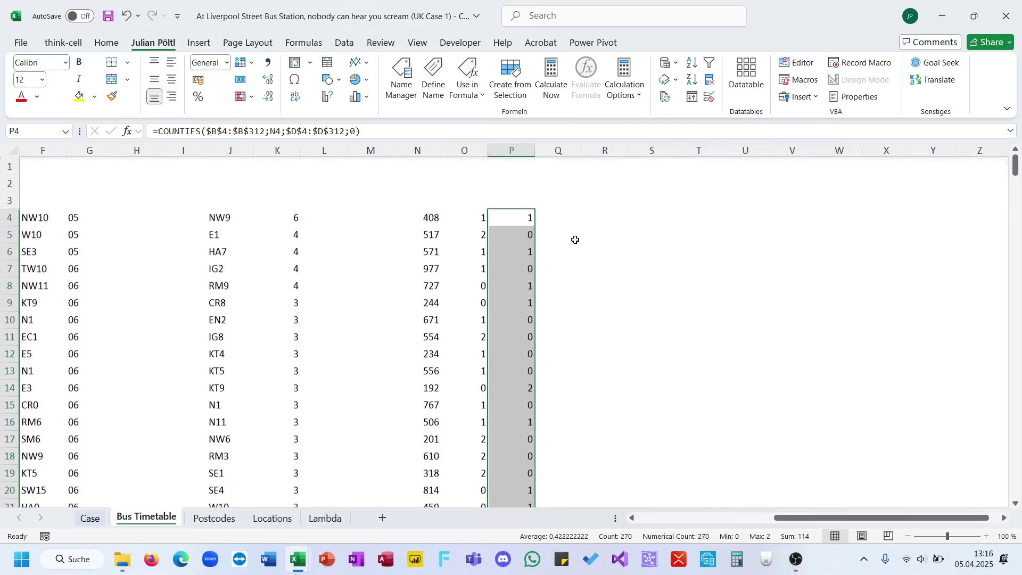
# Total the counts of buses that did not turn up in Q4 with =SUM(P4:P273)
pyautogui.click(564, 213)
pyautogui.write('=sum')
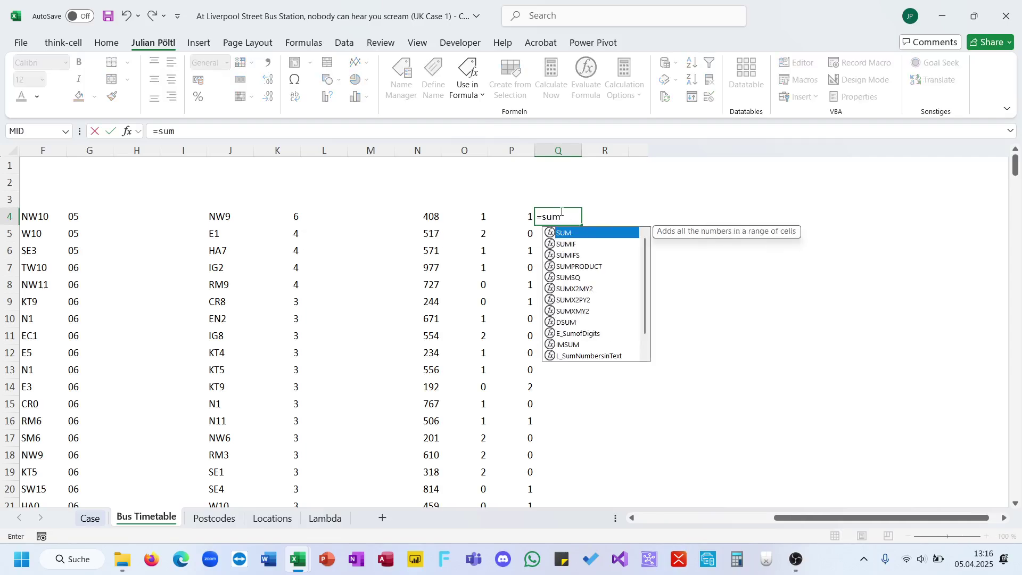
pyautogui.press('Tab')
pyautogui.press('Left')
pyautogui.hotkey('ctrl', 'shift', 'Down')
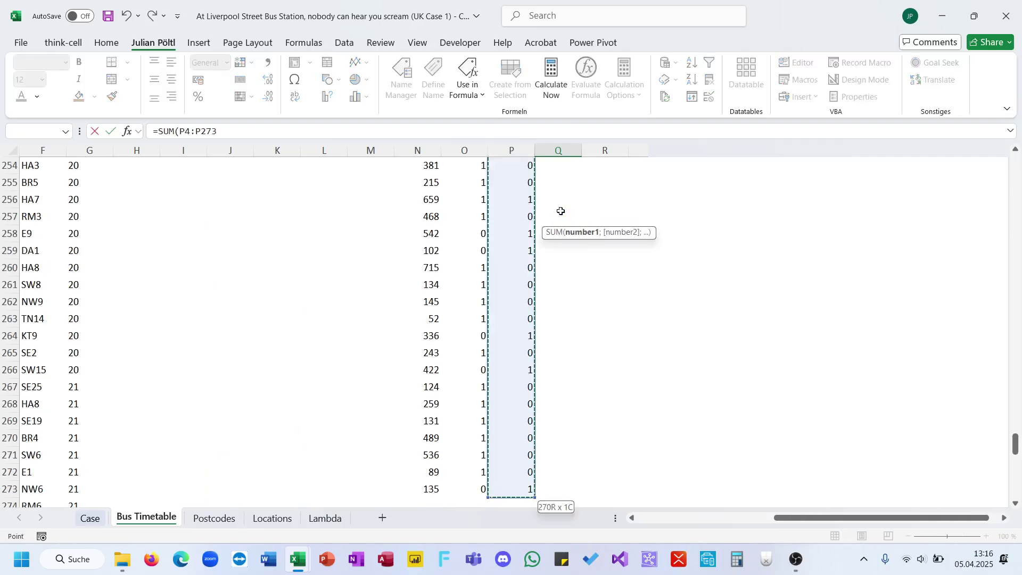
pyautogui.hotkey('ctrl', 'Return')
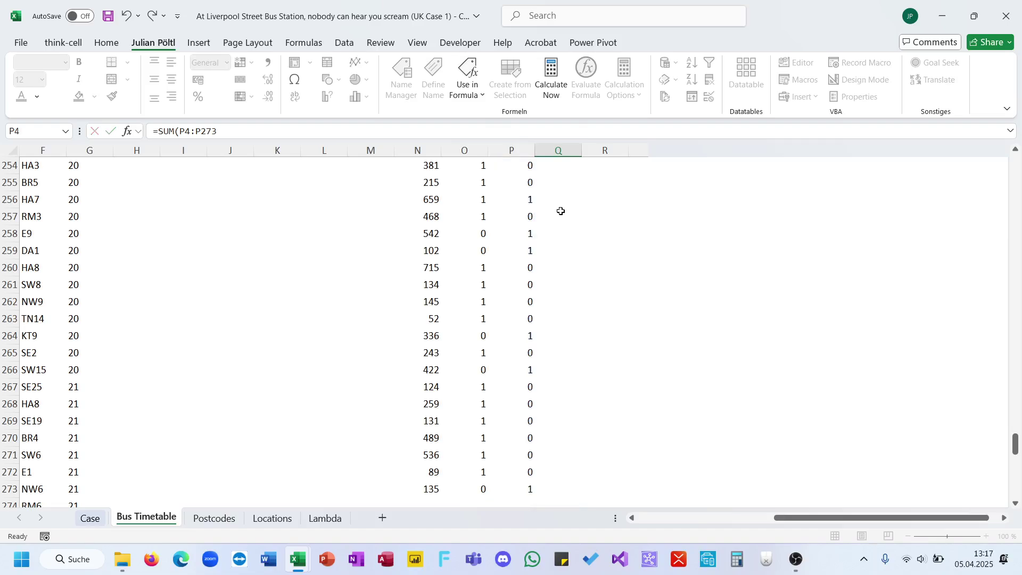
pyautogui.write('=')
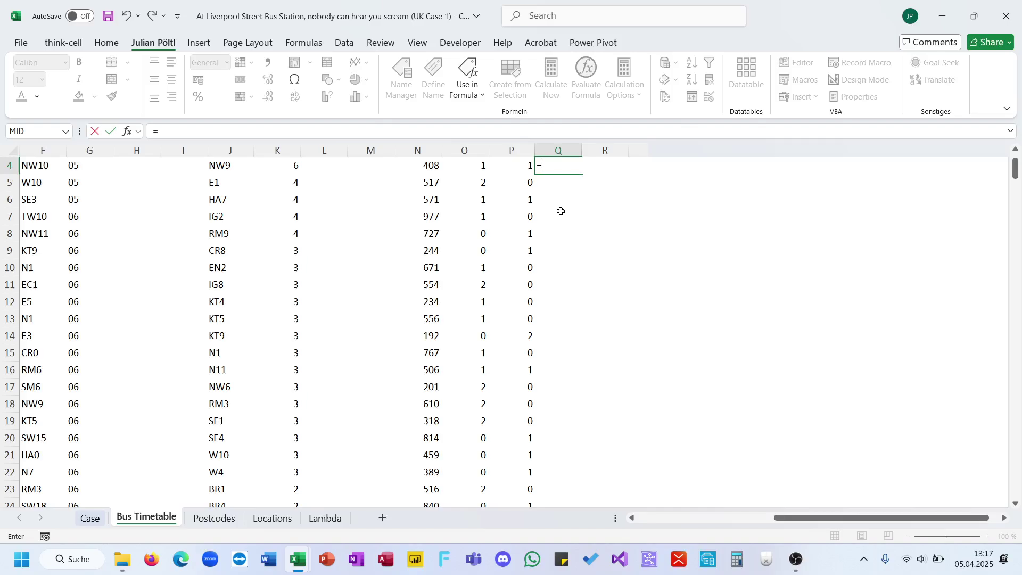
pyautogui.write('SUM(P4:P273)')
pyautogui.hotkey('ctrl', 'Return')
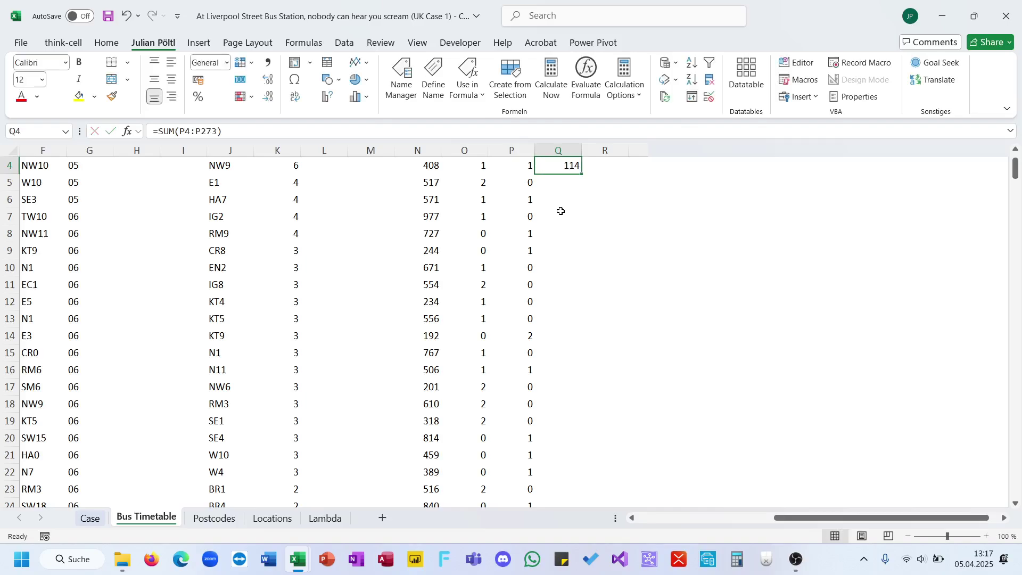
pyautogui.scroll(1, 407, 200)
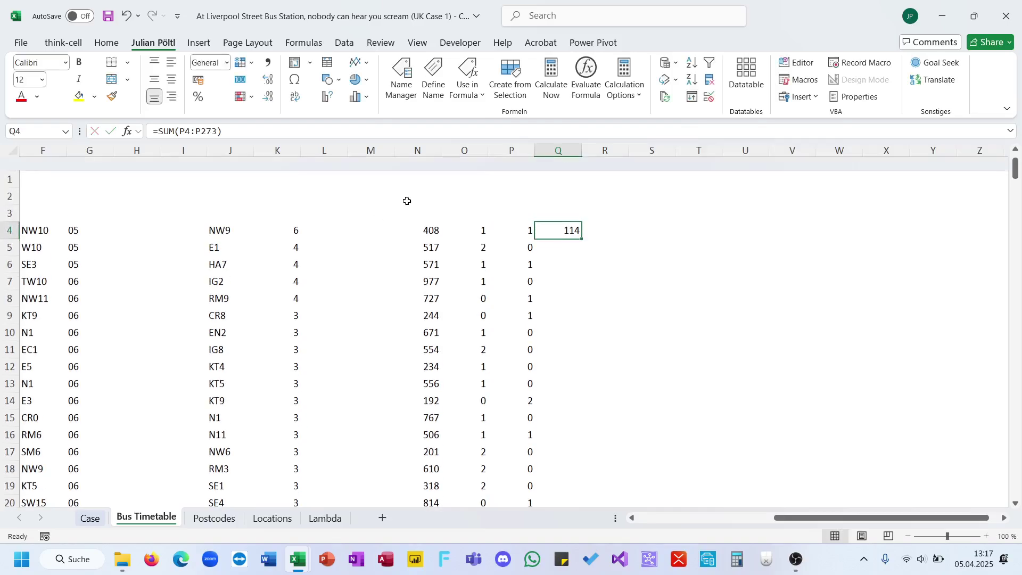
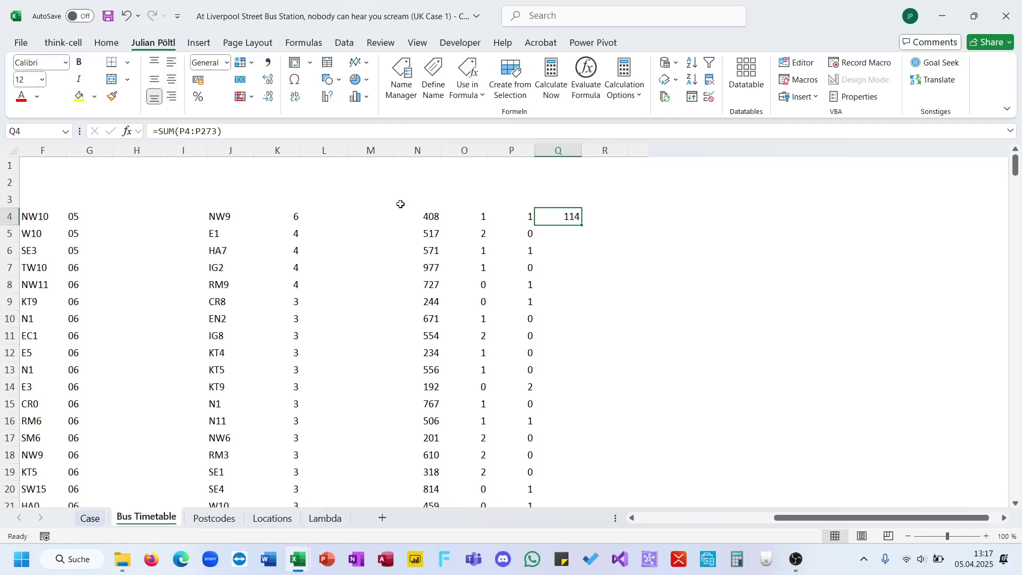
# Review the unique bus number list in column N and the COUNTIFS formulas beside it in columns O and P
pyautogui.click(431, 218)
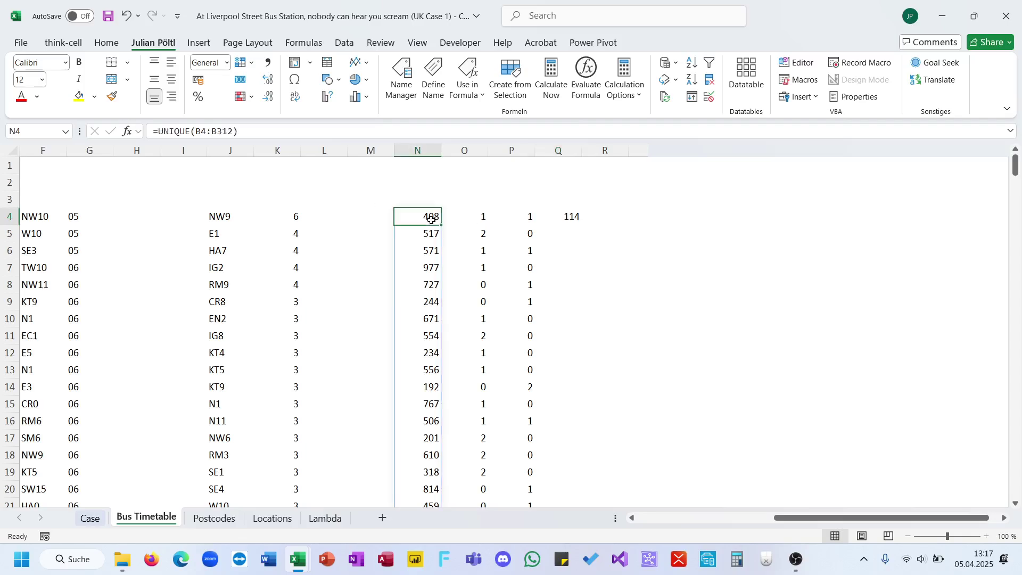
pyautogui.hotkey('ctrl', 'shift', 'Down')
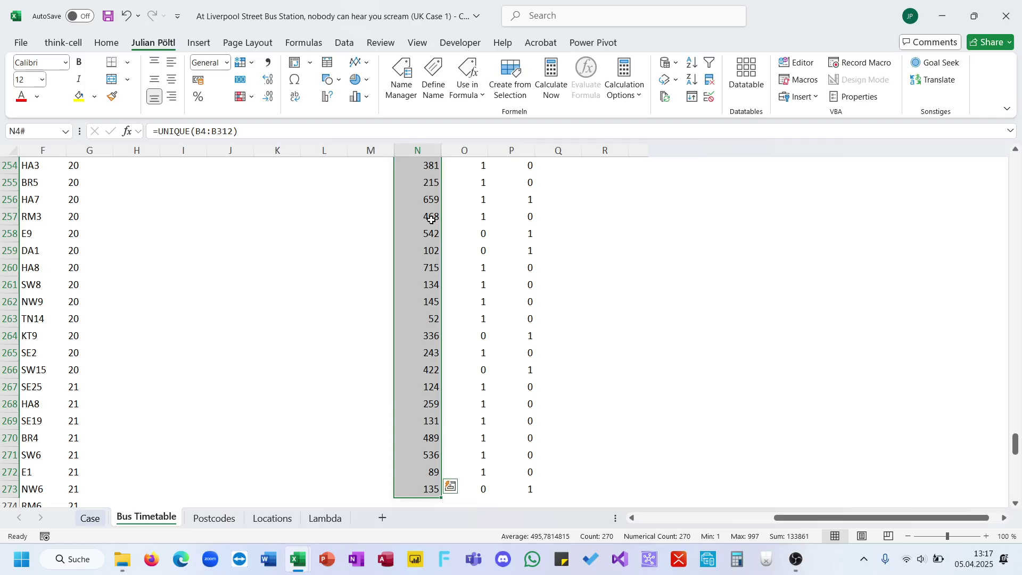
pyautogui.press('Up')
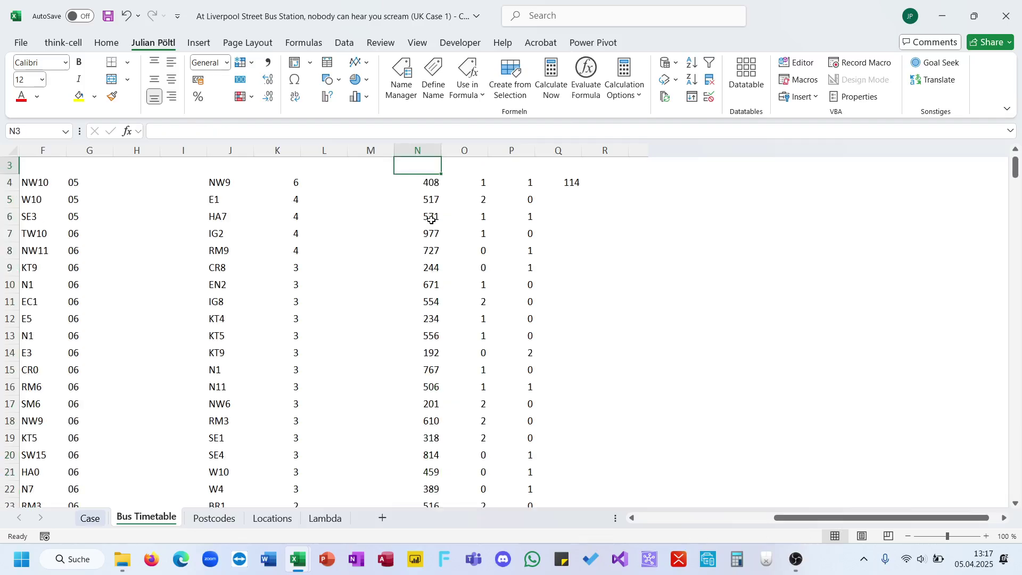
pyautogui.press('Down')
pyautogui.hotkey('ctrl', 'shift', 'Down')
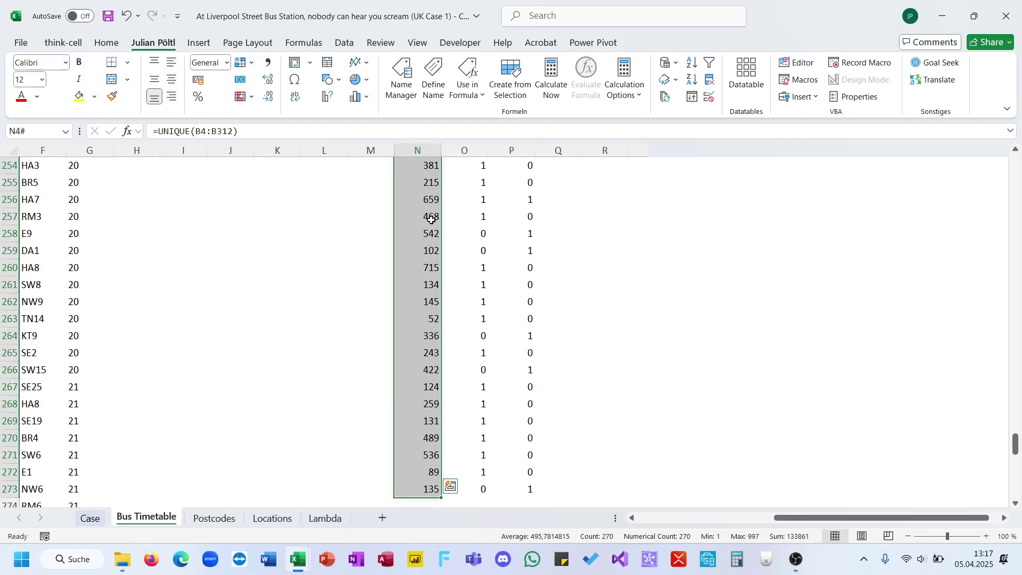
pyautogui.click(516, 212)
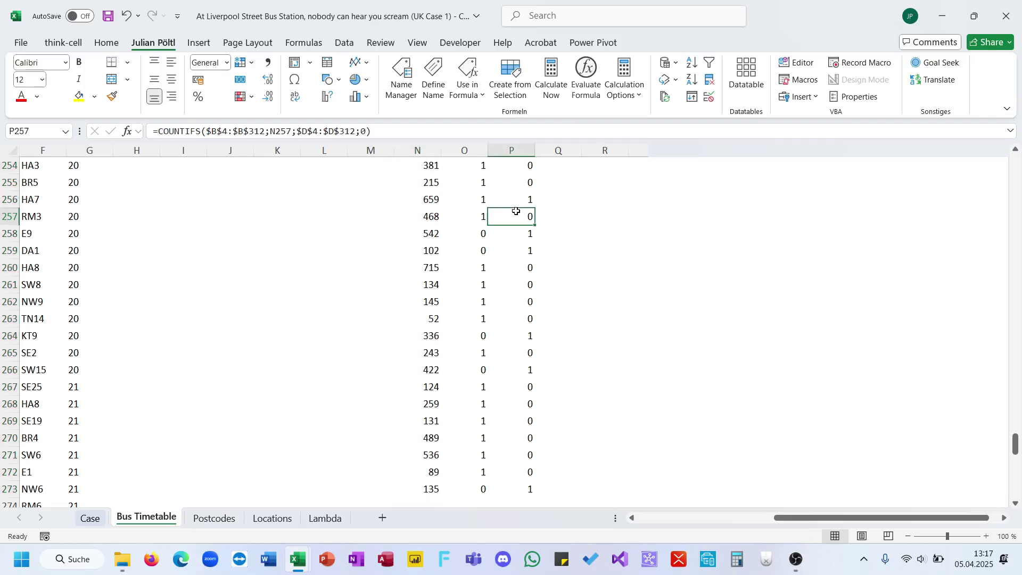
pyautogui.hotkey('ctrl', 'Up')
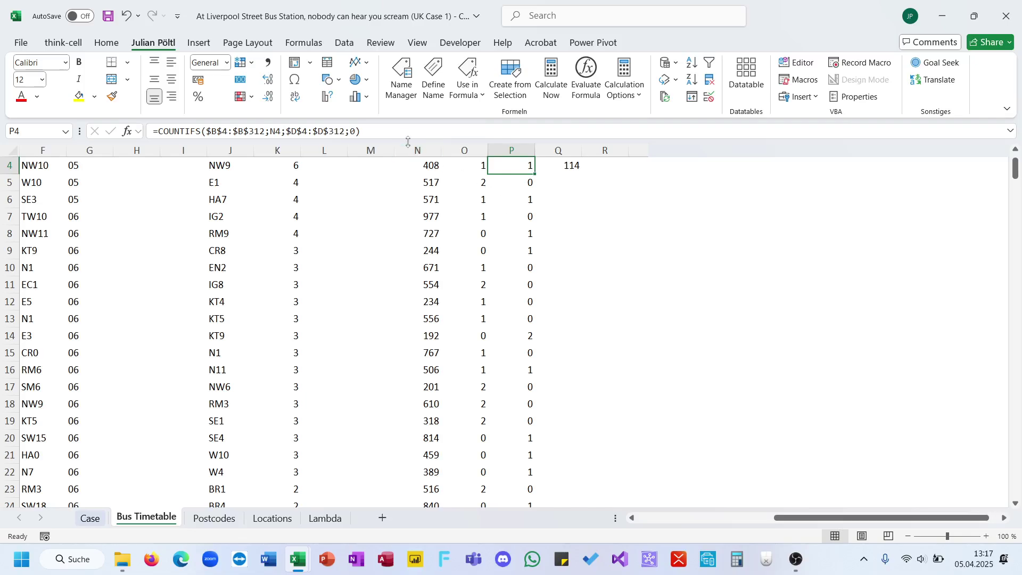
pyautogui.click(495, 202)
pyautogui.press('F2')
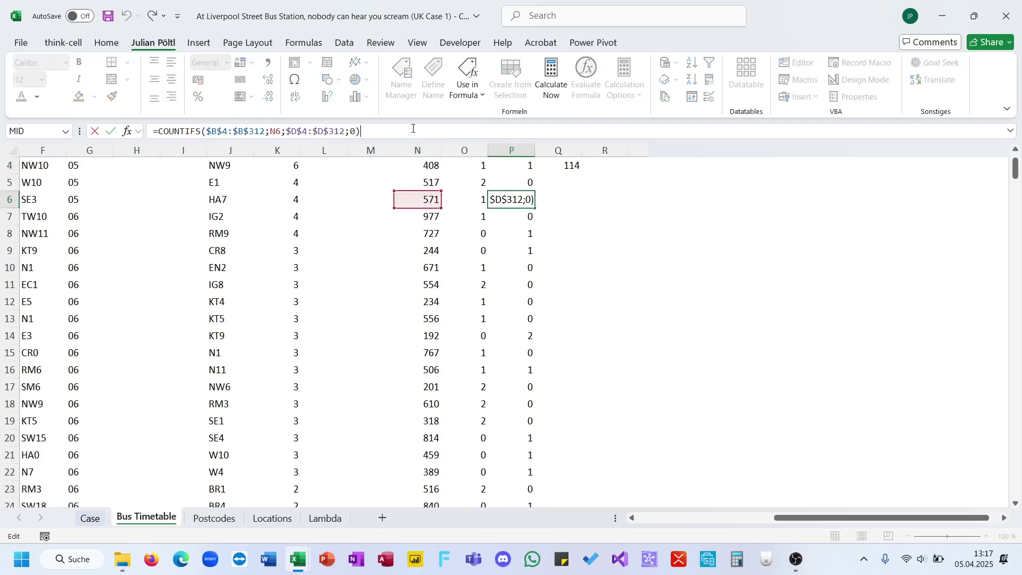
pyautogui.press('Escape')
pyautogui.click(474, 198)
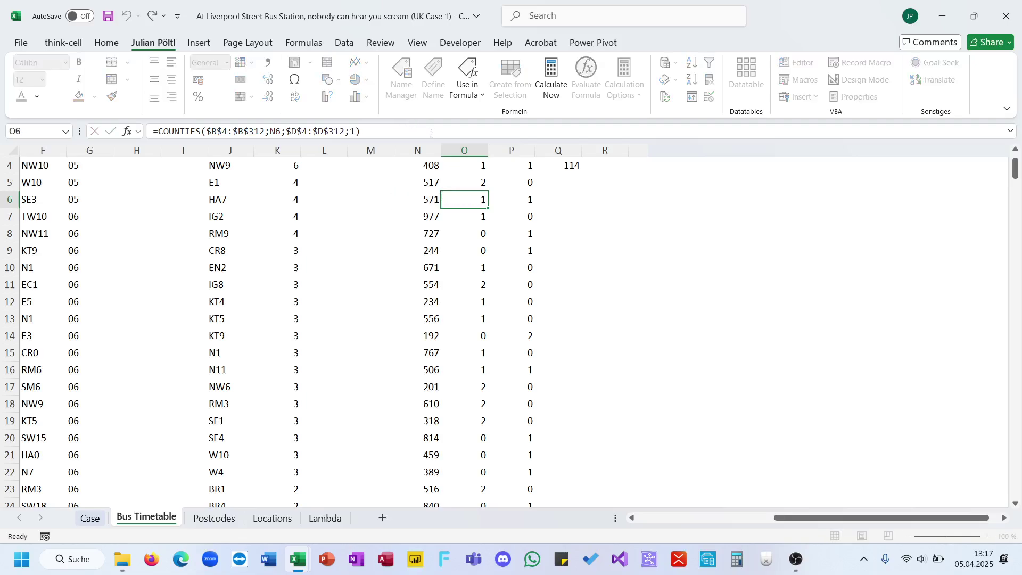
pyautogui.click(570, 167)
pyautogui.write('=countifs(')
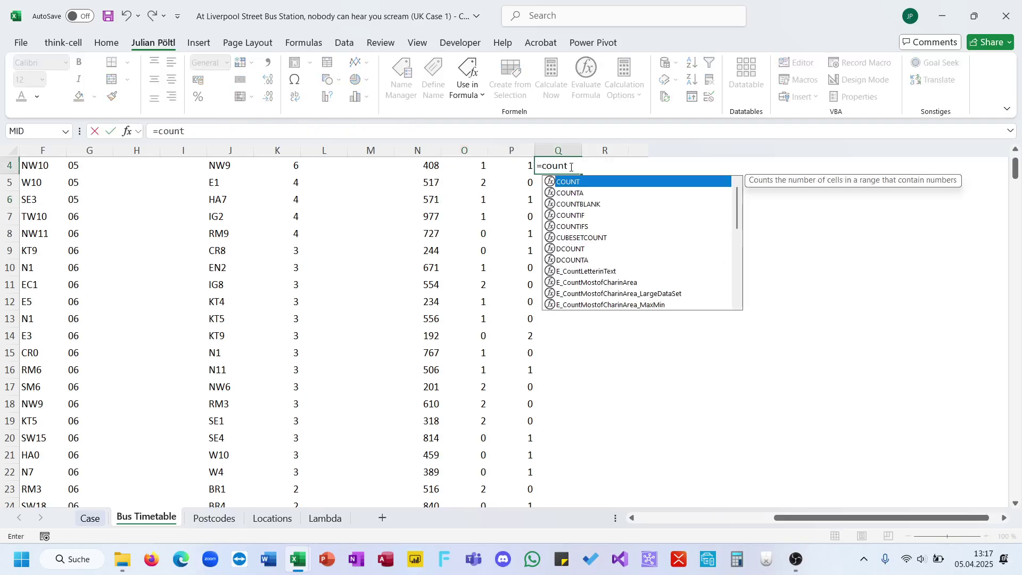
pyautogui.press('Left')
pyautogui.hotkey('ctrl', 'shift', 'Down')
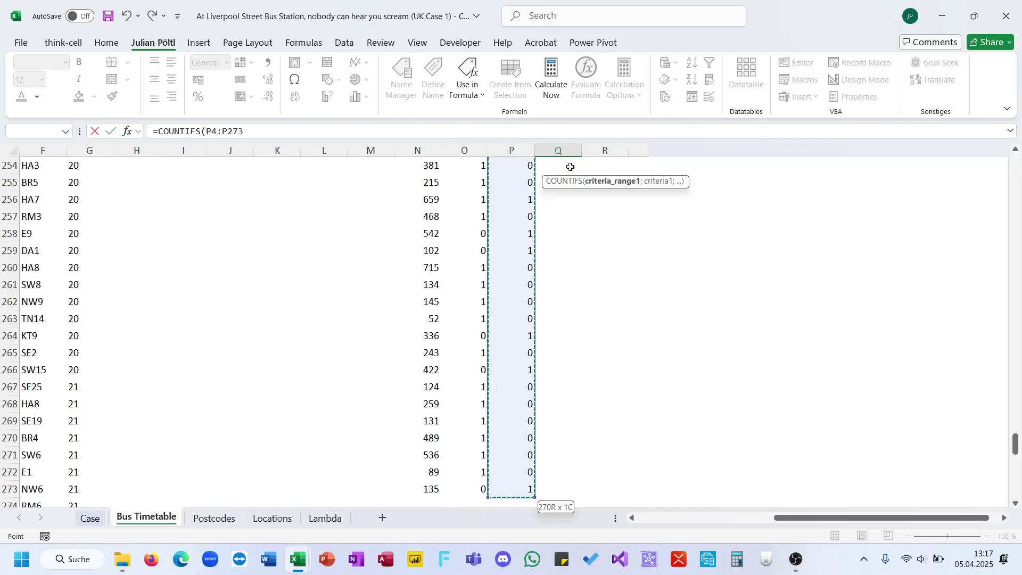
pyautogui.write(';')
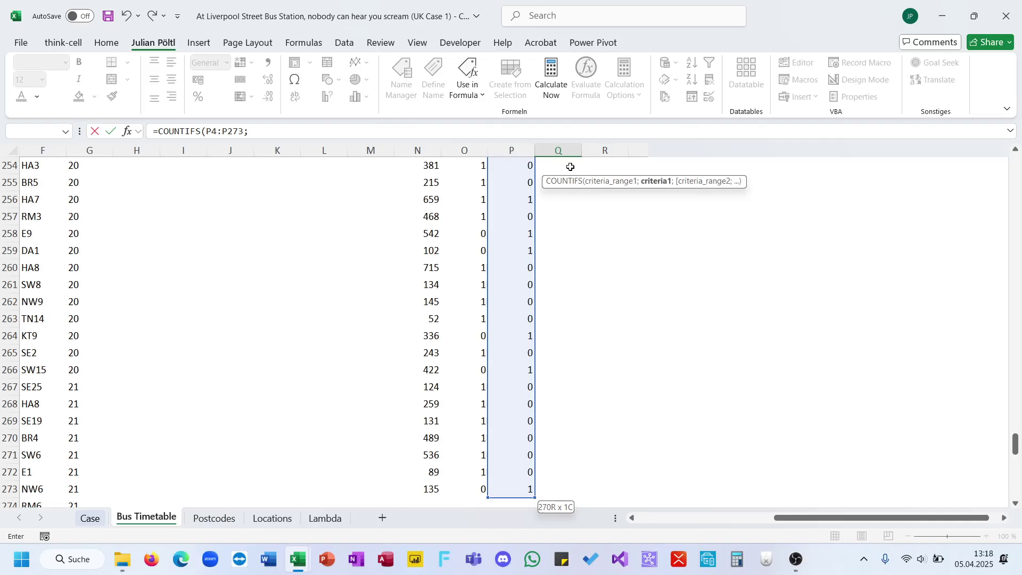
pyautogui.press('Return')
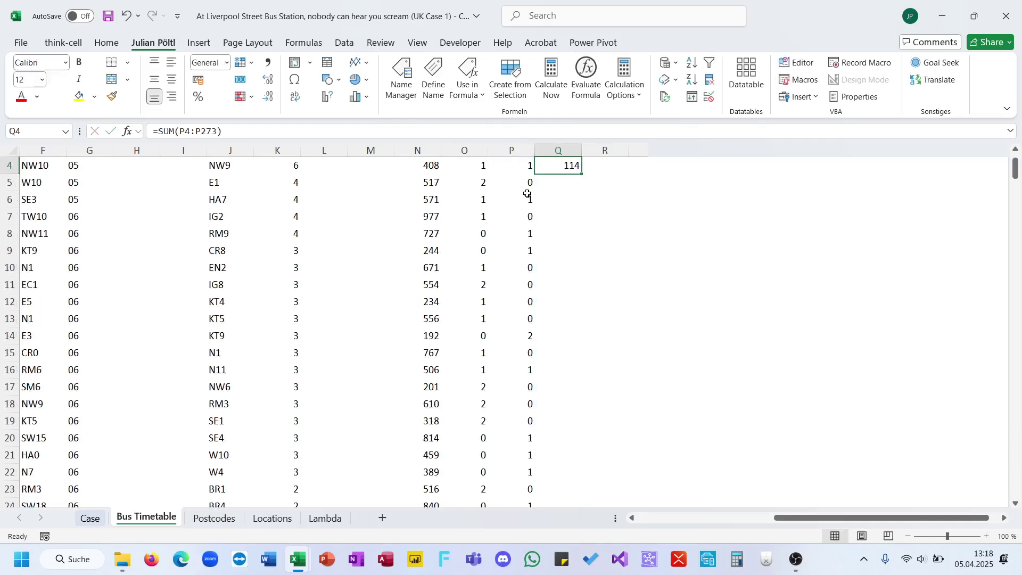
pyautogui.click(527, 188)
pyautogui.scroll(1, 525, 200)
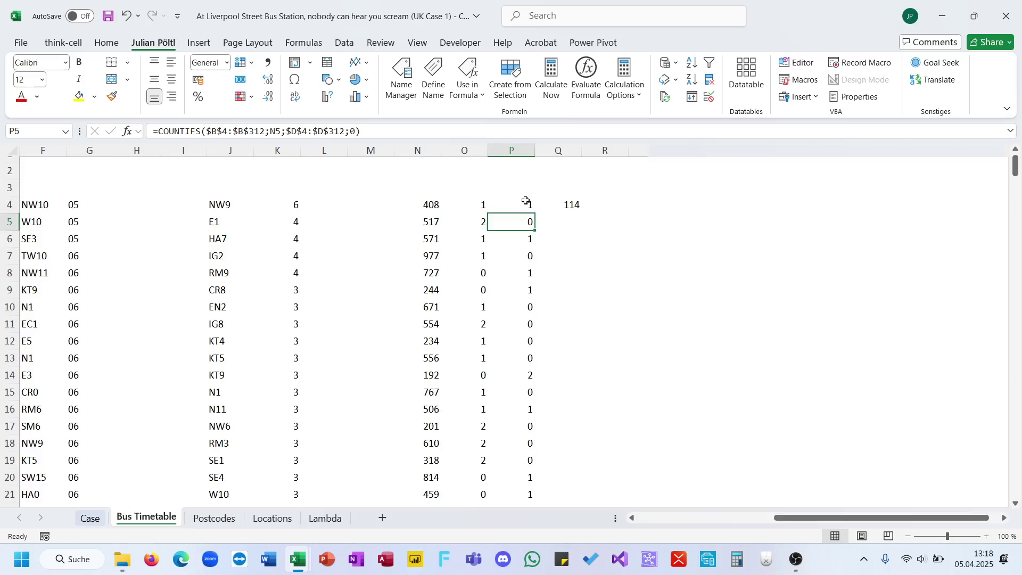
pyautogui.click(518, 206)
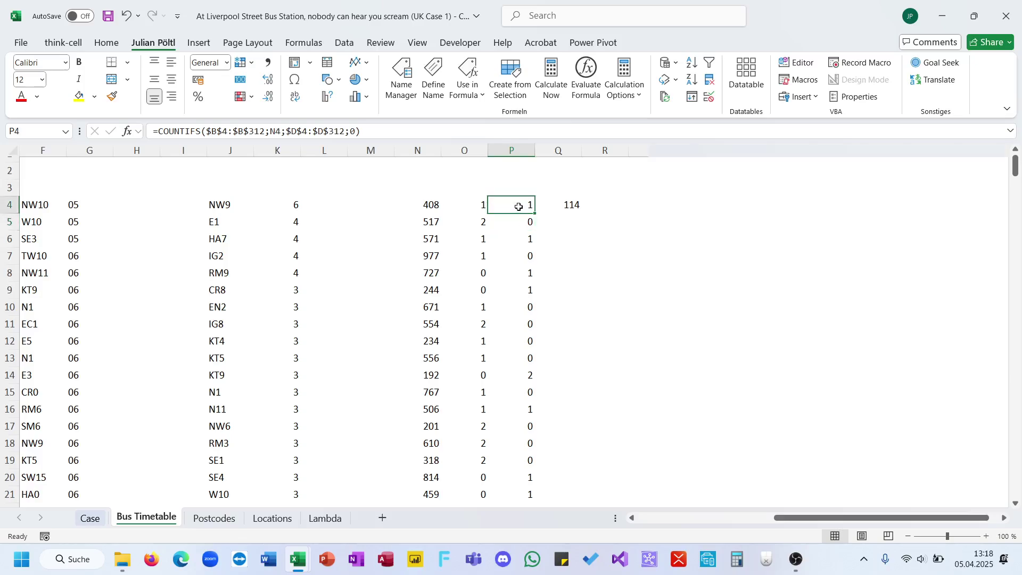
# Start a COUNTIFS formula in Q4 with P4:P273 as its first criteria range
pyautogui.click(557, 209)
pyautogui.write('=')
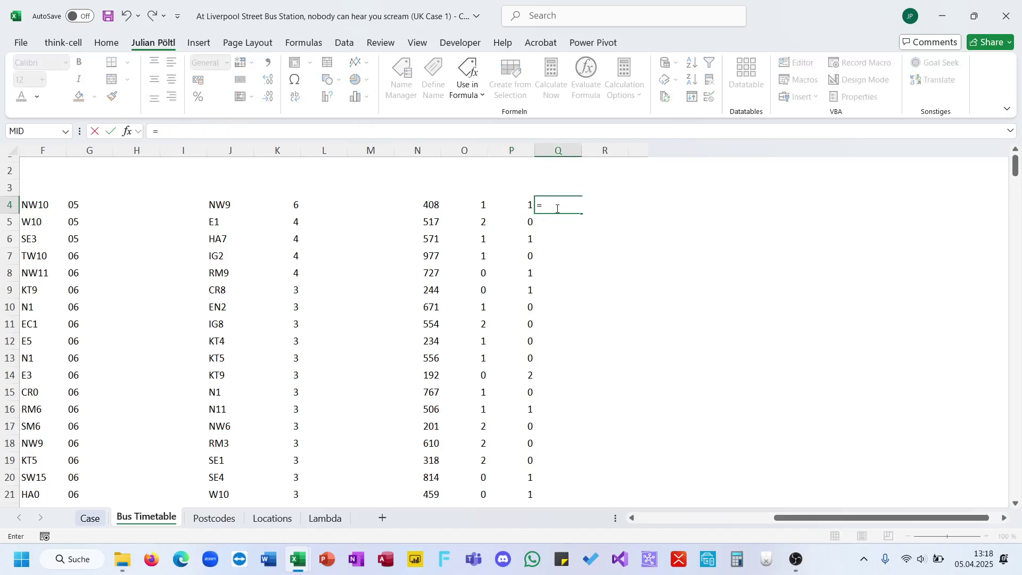
pyautogui.write('Count')
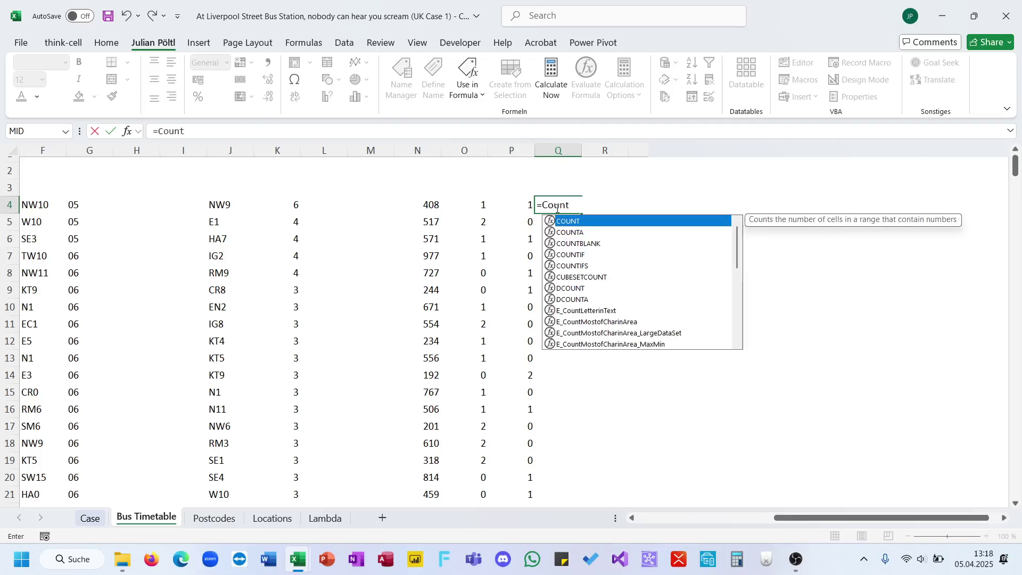
pyautogui.press('Down')
pyautogui.press('Down')
pyautogui.press('Down')
pyautogui.press('Down')
pyautogui.press('Down')
pyautogui.press('Tab')
pyautogui.press('BackSpace')
pyautogui.press('BackSpace')
pyautogui.press('BackSpace')
pyautogui.press('BackSpace')
pyautogui.press('BackSpace')
pyautogui.press('BackSpace')
pyautogui.press('BackSpace')
pyautogui.press('BackSpace')
pyautogui.press('BackSpace')
pyautogui.press('BackSpace')
pyautogui.press('BackSpace')
pyautogui.press('BackSpace')
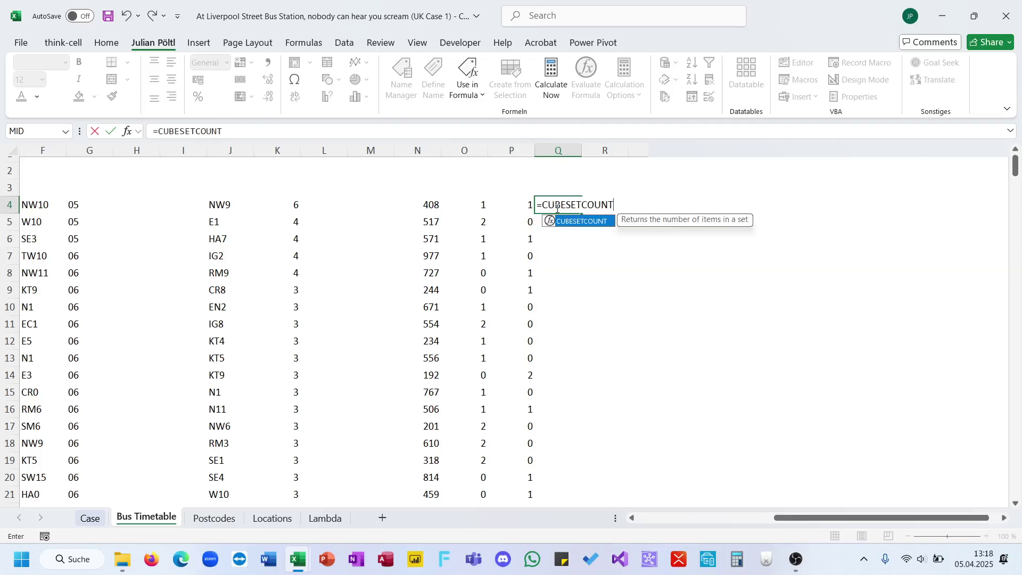
pyautogui.write('ou')
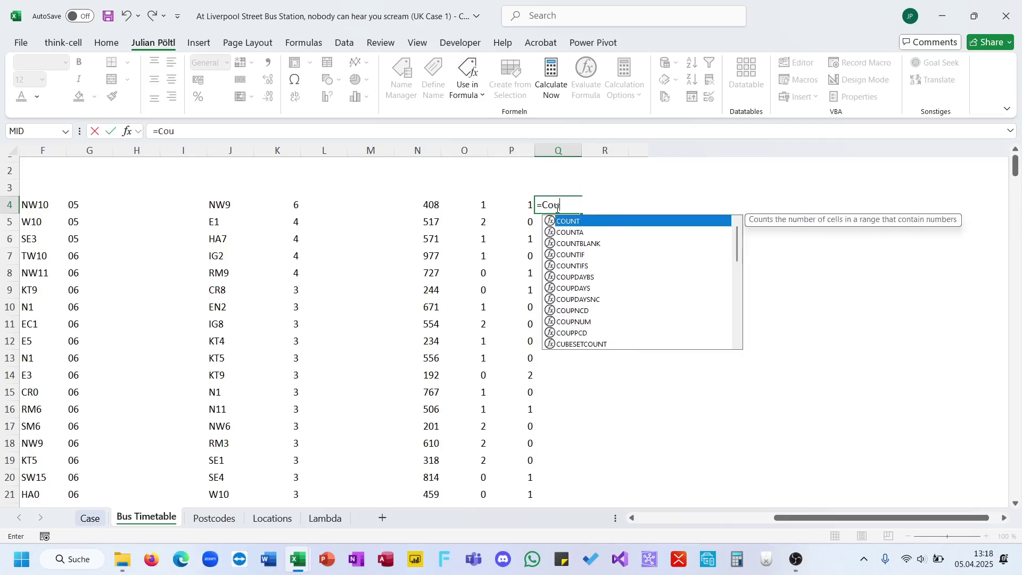
pyautogui.press('Down')
pyautogui.press('Down')
pyautogui.press('Down')
pyautogui.press('Down')
pyautogui.press('Tab')
pyautogui.press('Left')
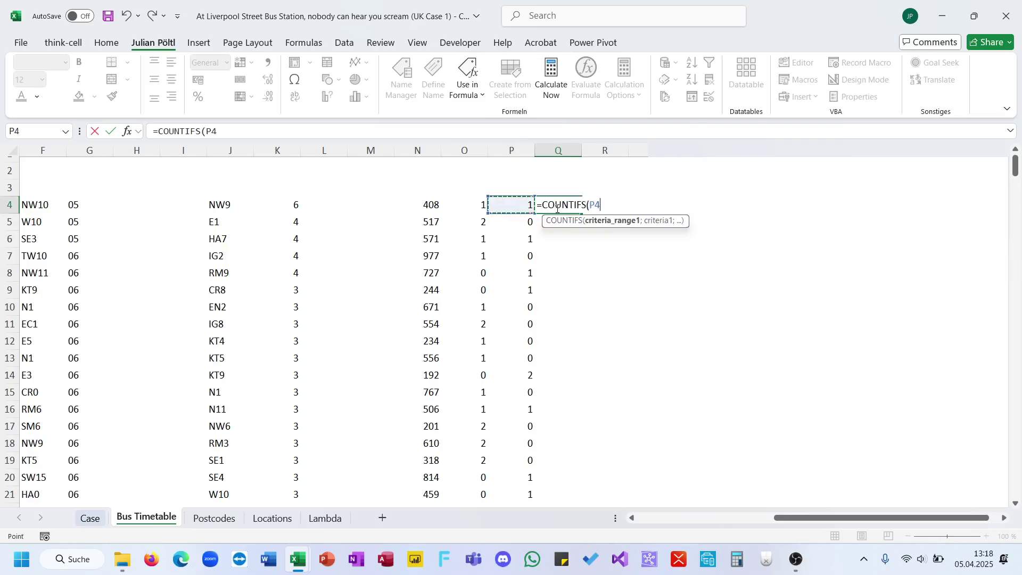
pyautogui.hotkey('ctrl', 'shift', 'Down')
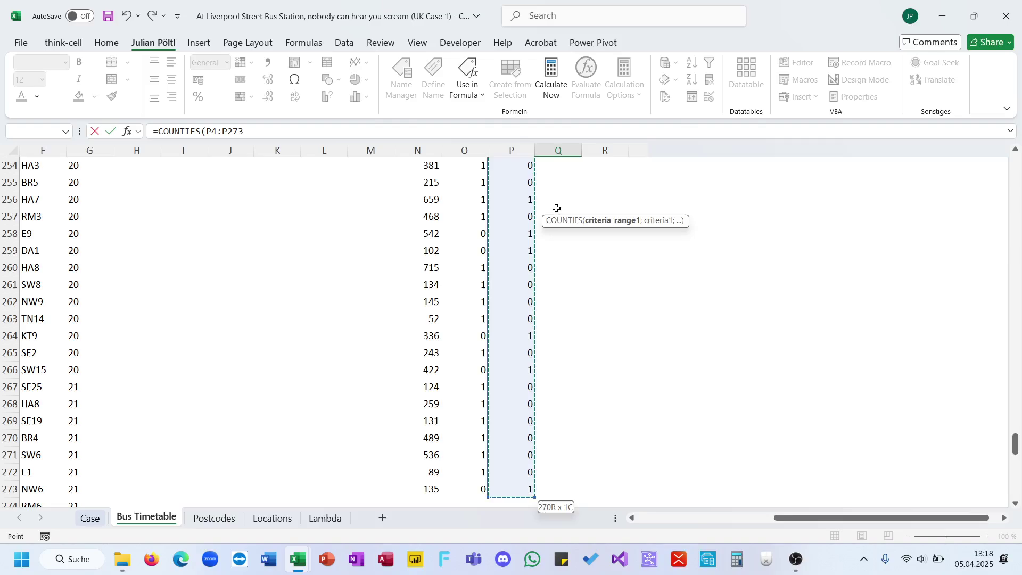
# Try to complete Q4 as =COUNTIFS(P4:P273>0;true), also with an extra opening bracket before the range, and abandon the edit
pyautogui.write('>0')
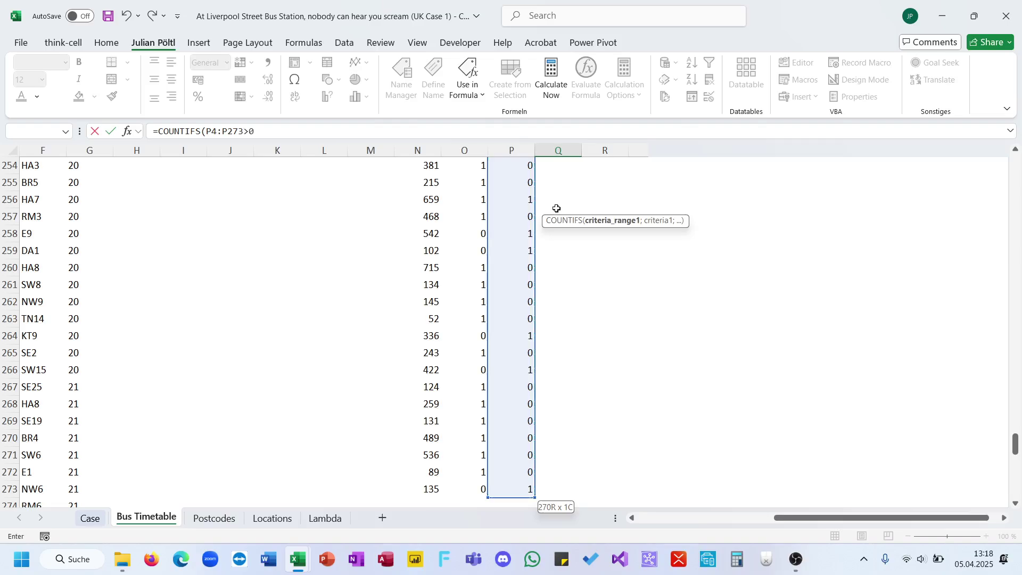
pyautogui.write(';true')
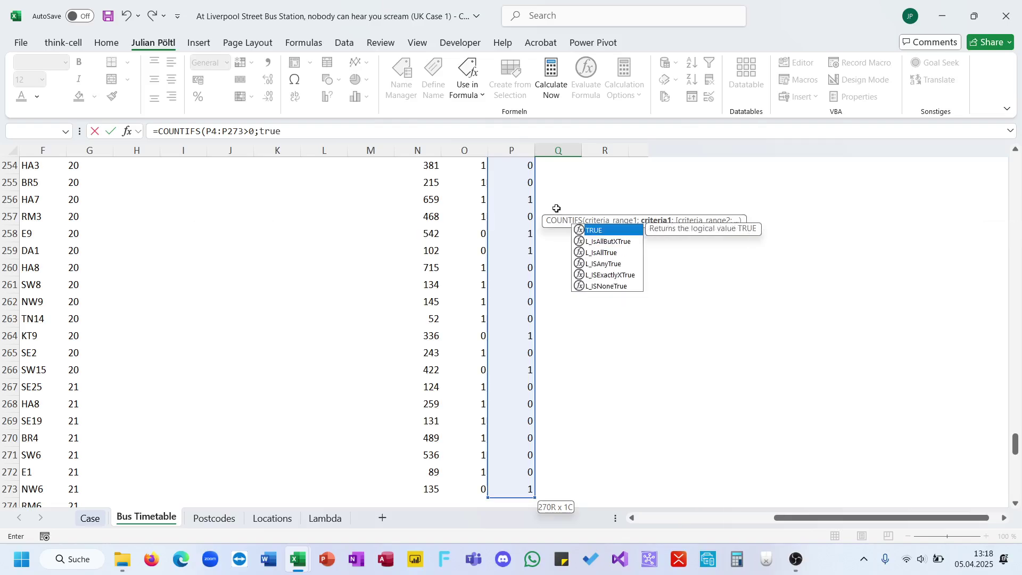
pyautogui.write(')')
pyautogui.press('Return')
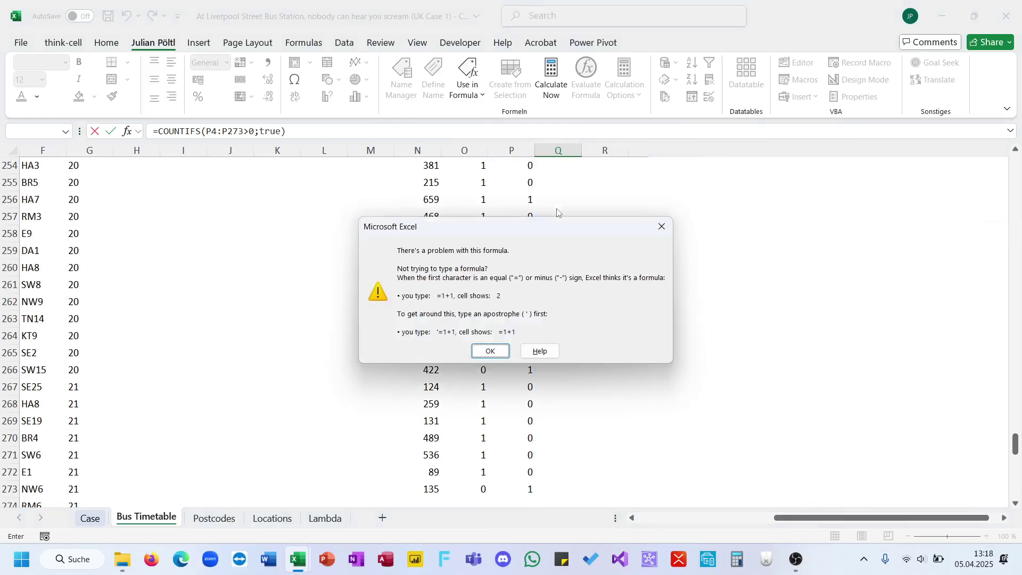
pyautogui.press('Return')
pyautogui.click(206, 132)
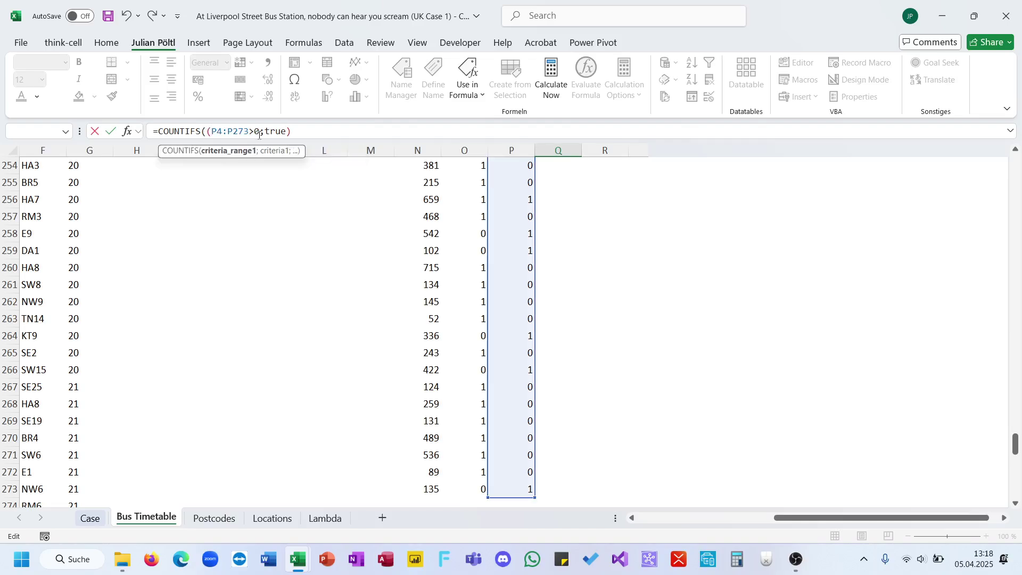
pyautogui.press('Return')
pyautogui.press('Escape')
pyautogui.press('Escape')
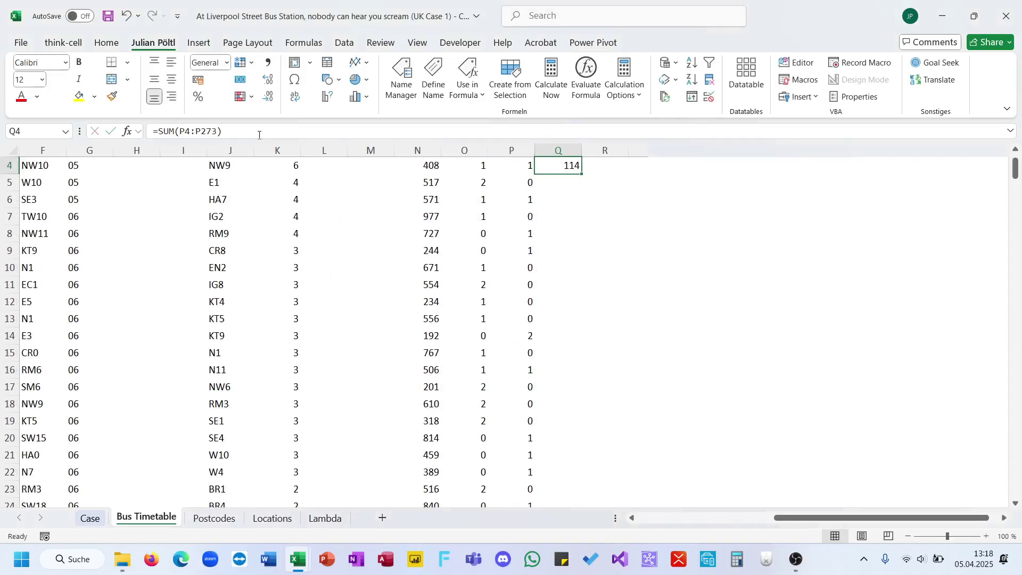
# Replace the sum in Q4 with =P4>0 and fill it down alongside the unique bus number list
pyautogui.write('=')
pyautogui.press('Left')
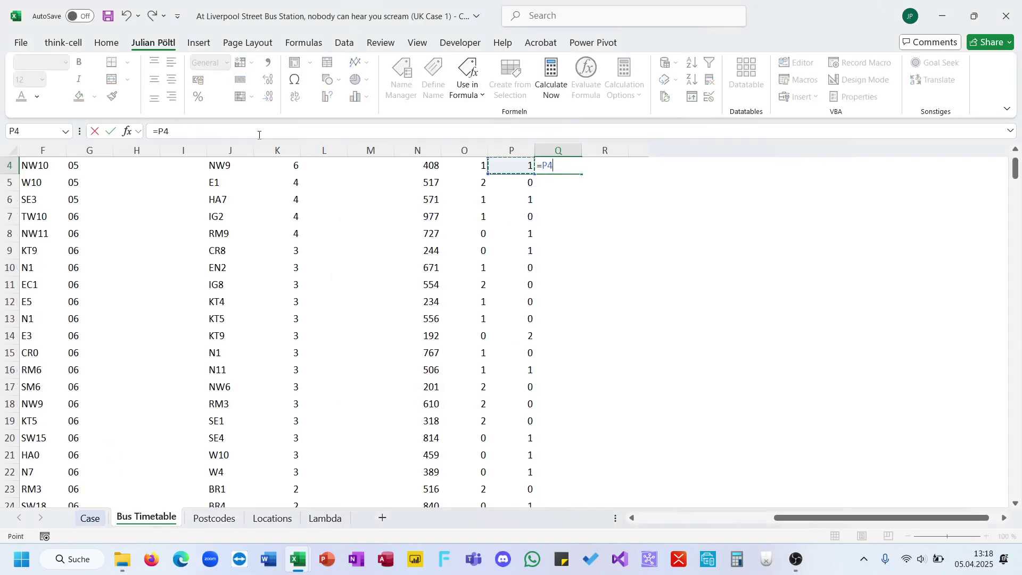
pyautogui.write('>=')
pyautogui.press('Return')
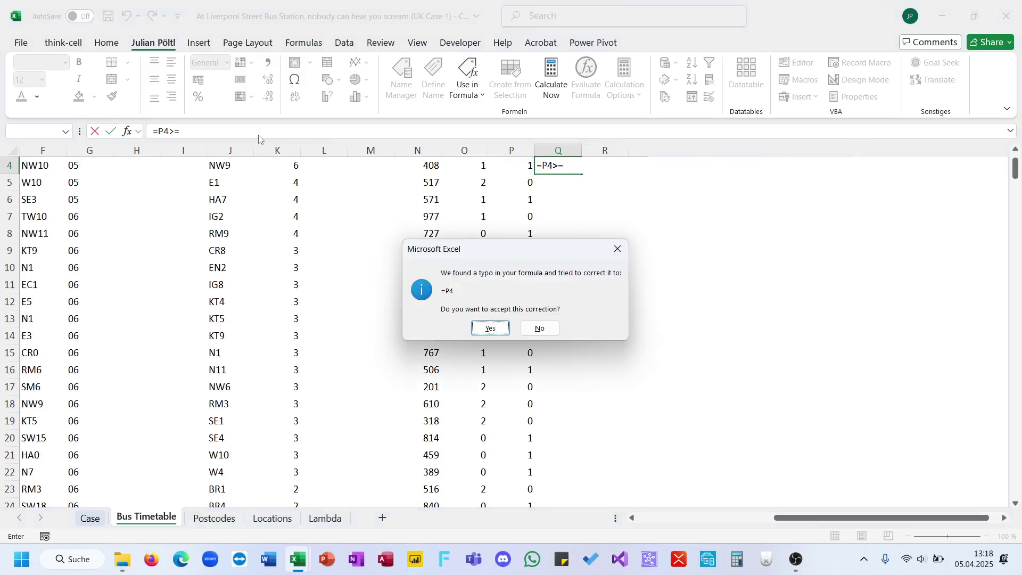
pyautogui.press('n')
pyautogui.press('Return')
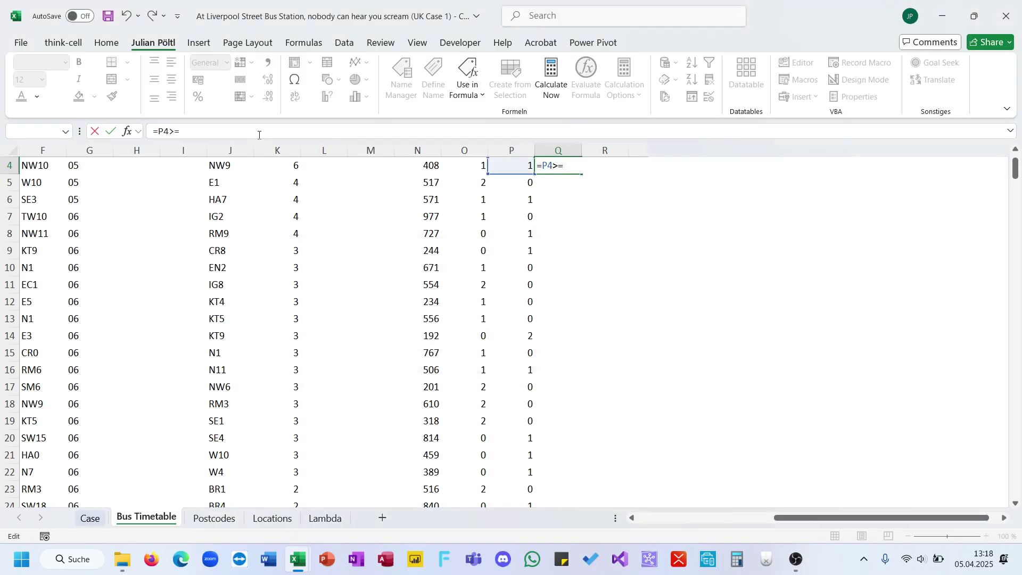
pyautogui.press('BackSpace')
pyautogui.write('0')
pyautogui.press('Return')
pyautogui.press('Up')
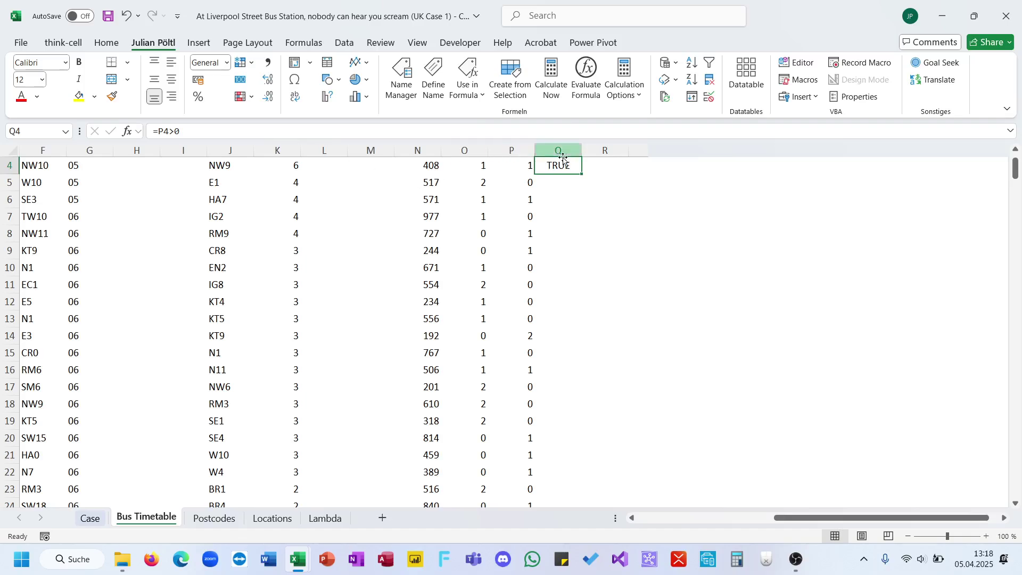
pyautogui.doubleClick(582, 175)
# Count the TRUE flags for buses with at least one no-show in R4 using =SUM(--Q4:Q273)
pyautogui.click(606, 165)
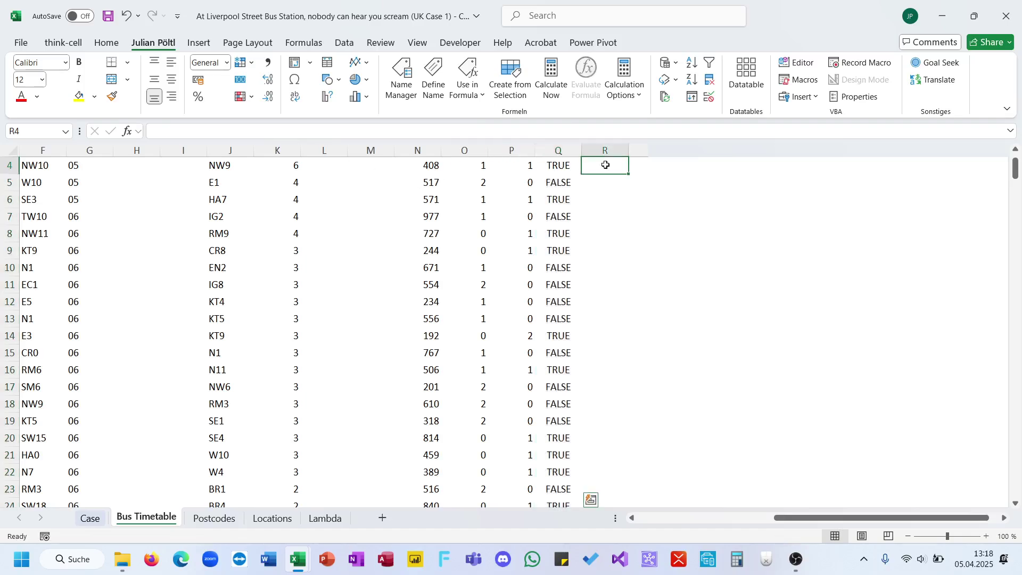
pyautogui.write('=sum')
pyautogui.press('Tab')
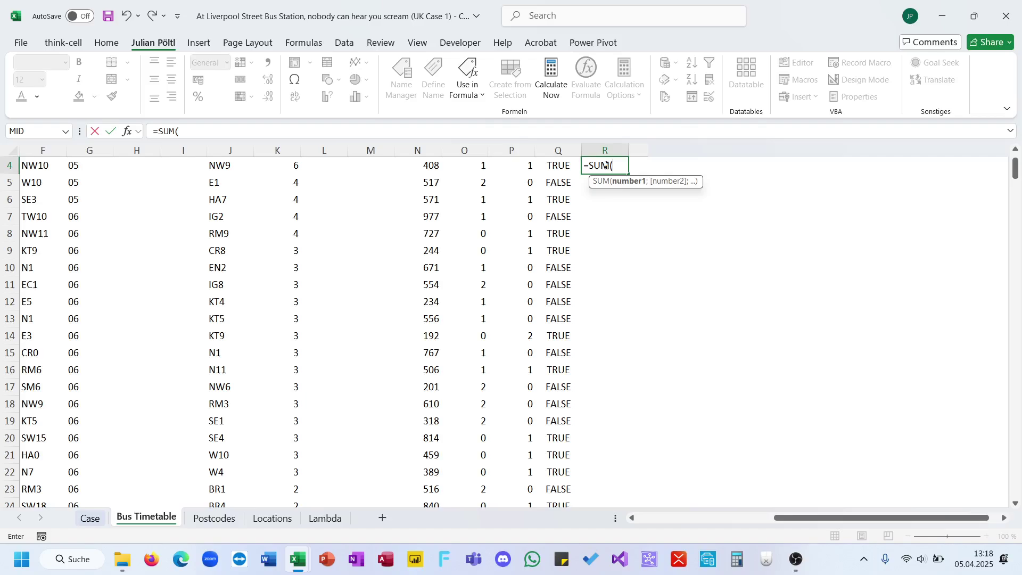
pyautogui.write('--')
pyautogui.press('Left')
pyautogui.hotkey('ctrl', 'shift', 'Down')
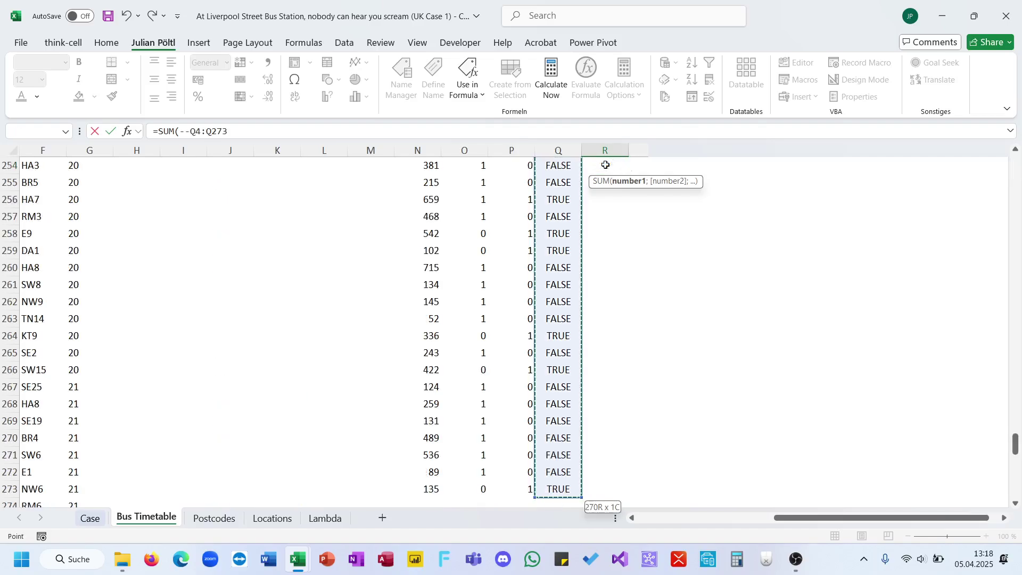
pyautogui.press('Return')
pyautogui.press('Up')
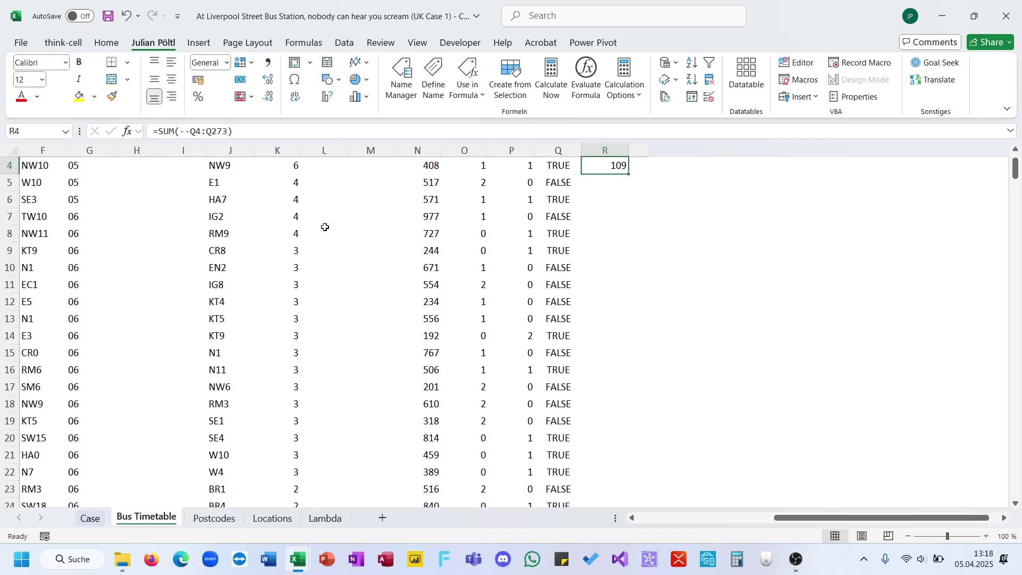
# Answer Bonus 3 on the Case sheet with =109*50000 in E32
pyautogui.scroll(1, 323, 226)
pyautogui.click(101, 519)
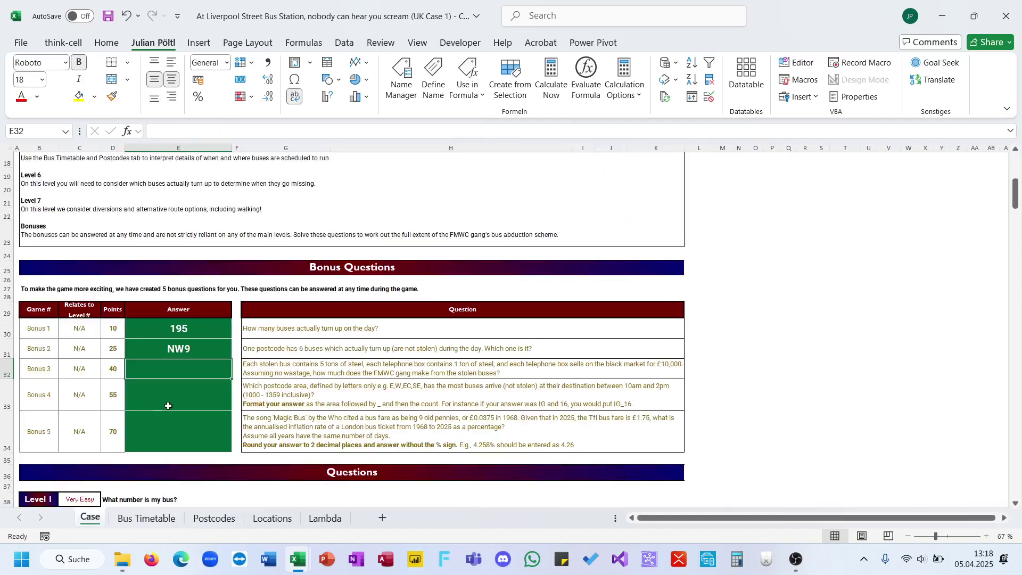
pyautogui.write('=109')
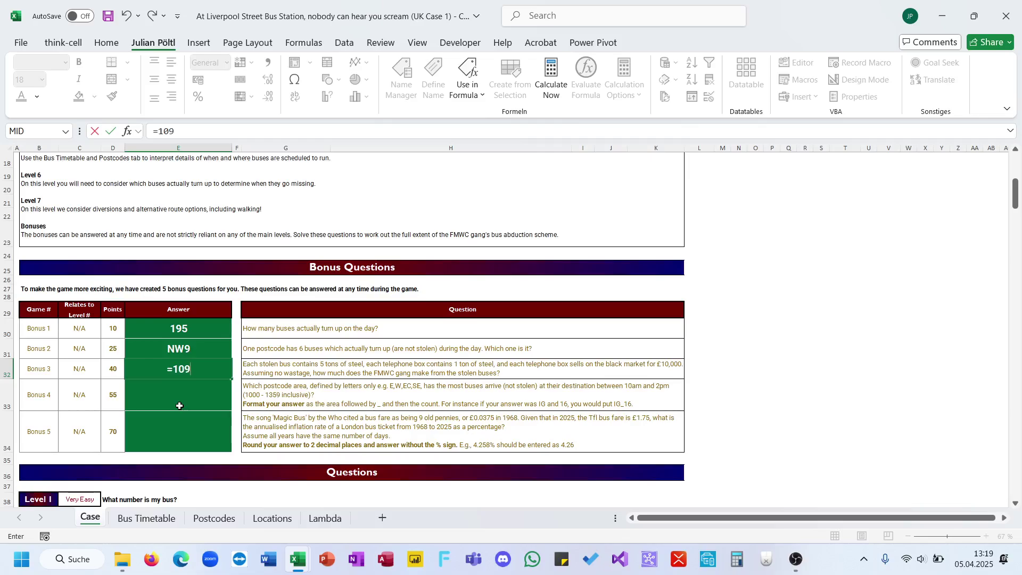
pyautogui.write('*50000')
pyautogui.hotkey('ctrl', 'Return')
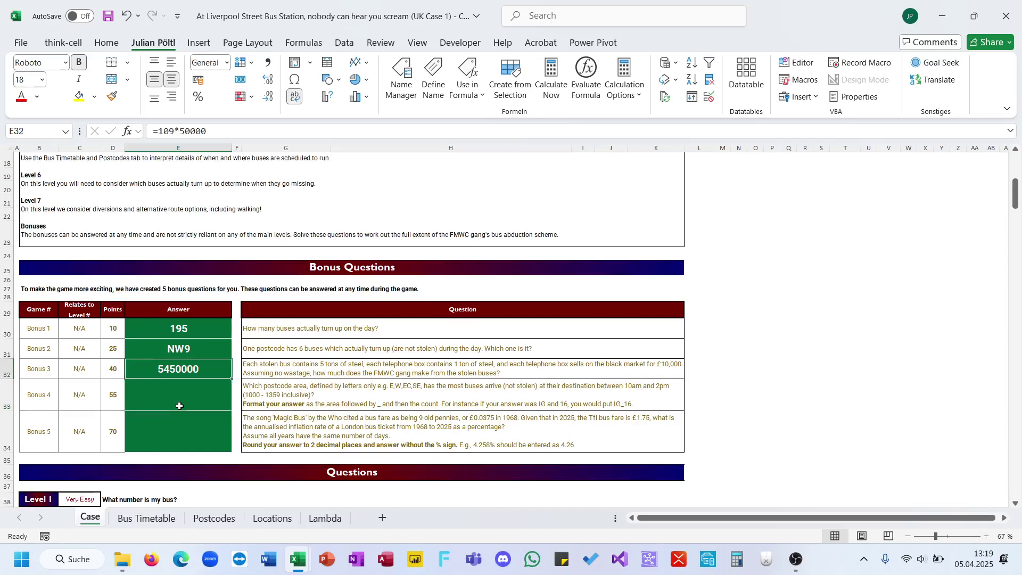
pyautogui.click(109, 371)
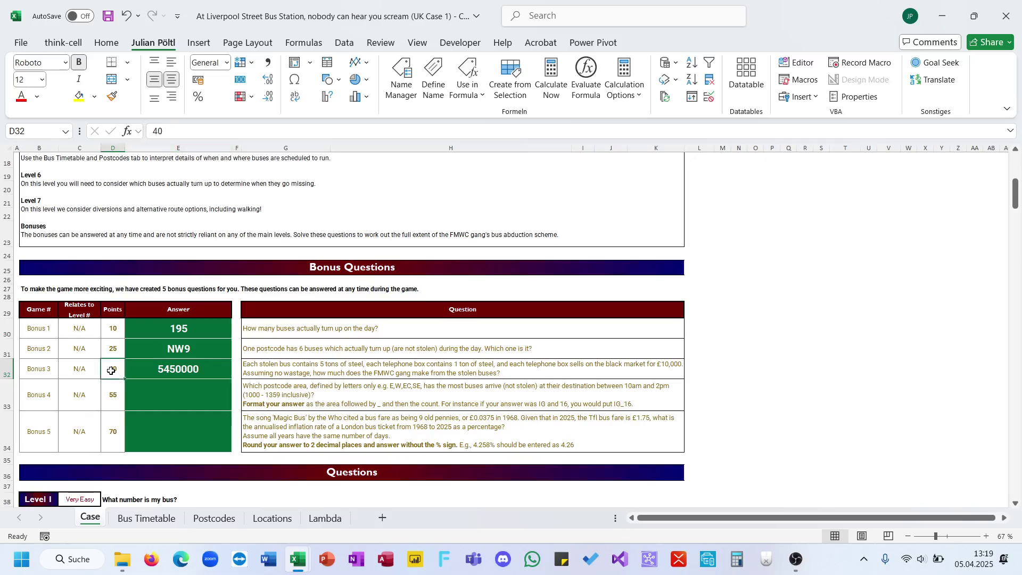
# Check the Bonus 4 question and insert a blank column F after Journey Duration on the Bus Timetable sheet
pyautogui.click(345, 403)
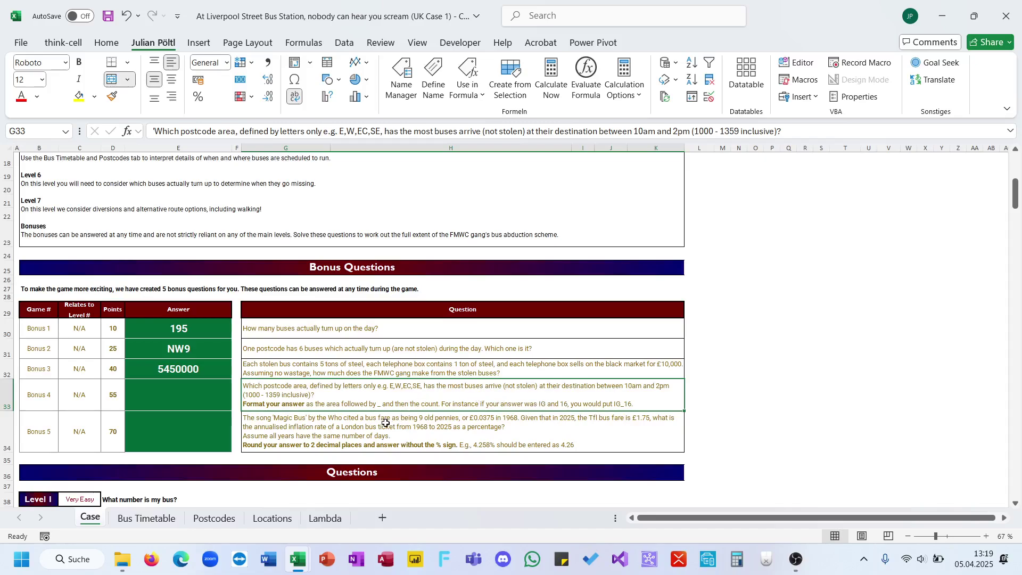
pyautogui.click(221, 518)
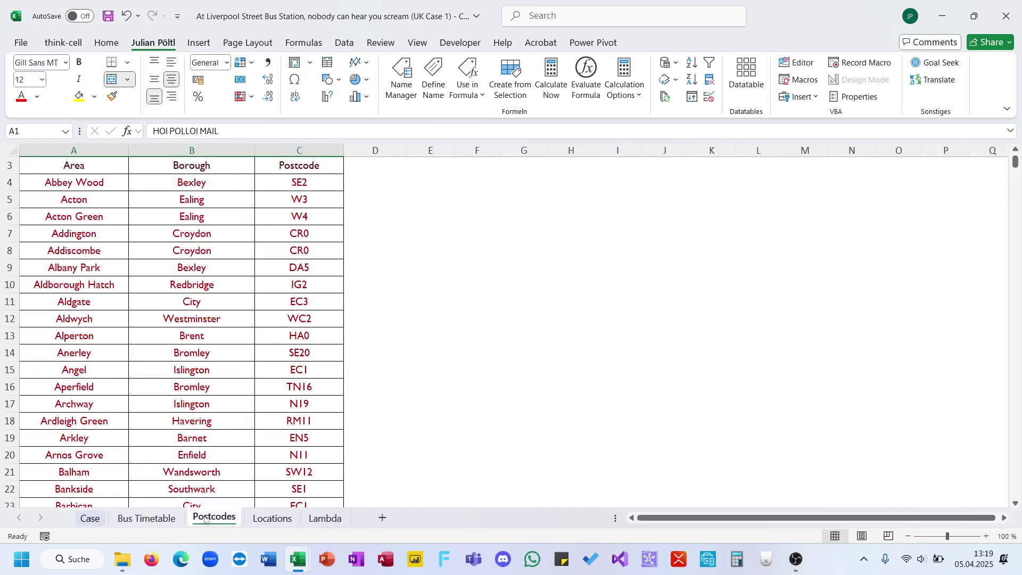
pyautogui.click(147, 518)
pyautogui.hscroll(1, 418, 378)
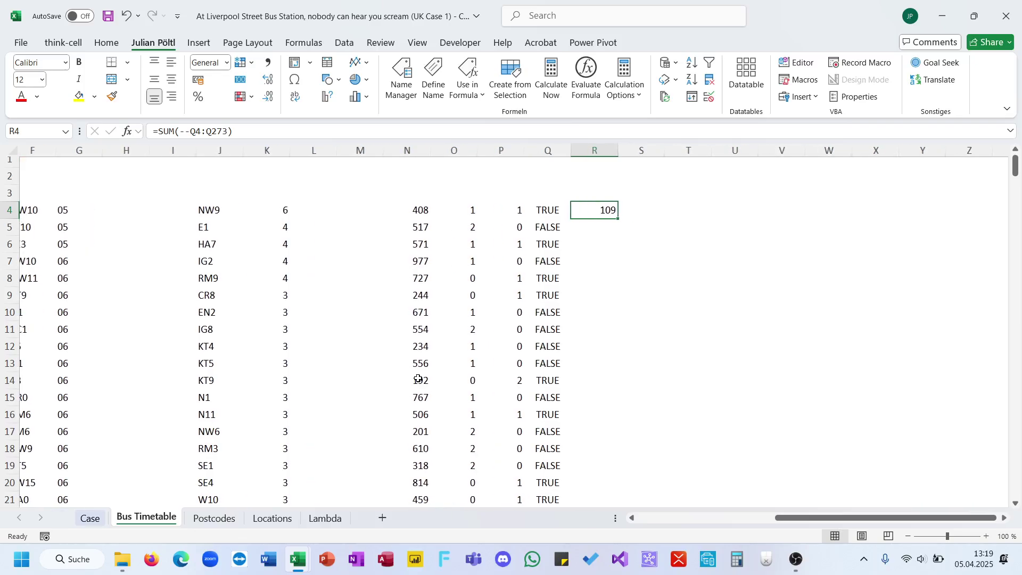
pyautogui.hscroll(-3, 418, 378)
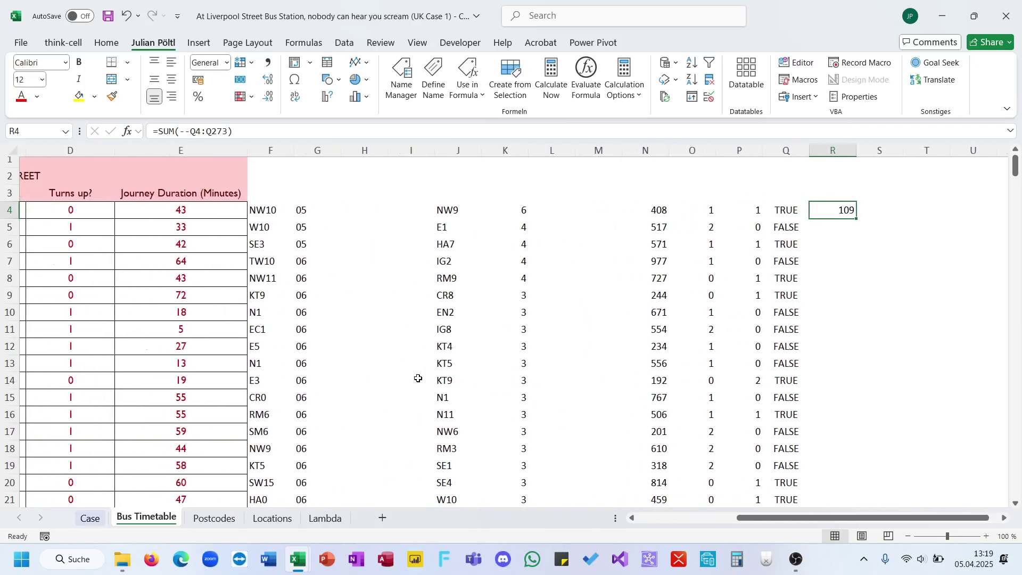
pyautogui.hscroll(-2, 418, 378)
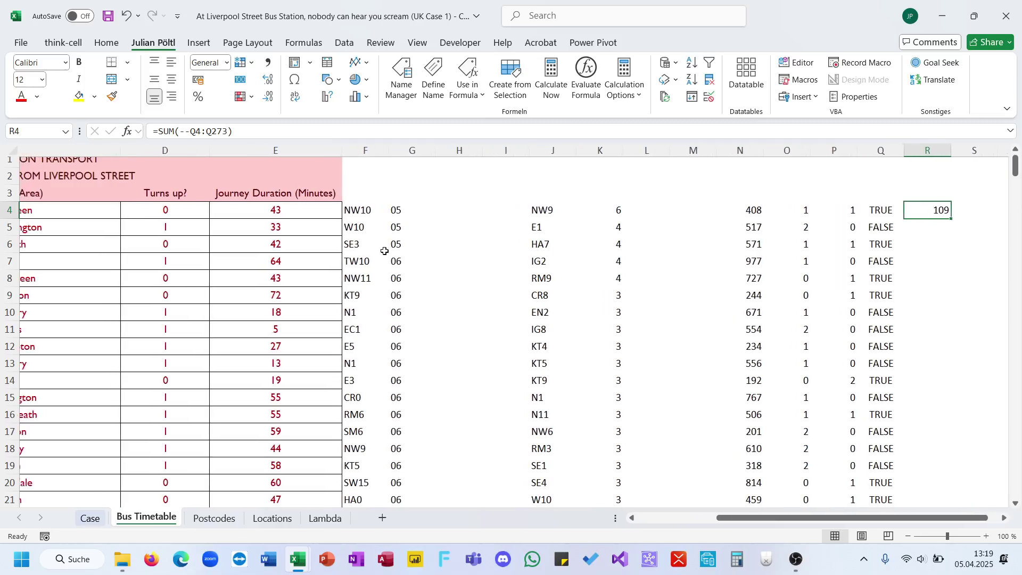
pyautogui.click(364, 150)
pyautogui.hotkey('ctrl', 'z')
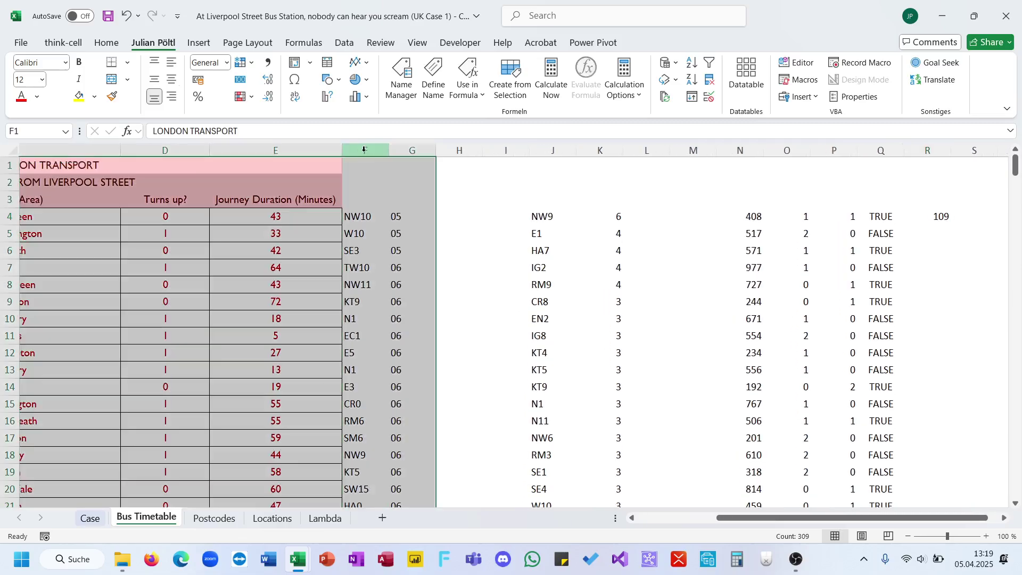
pyautogui.hotkey('ctrl', 'y')
pyautogui.hotkey('ctrl', '+')
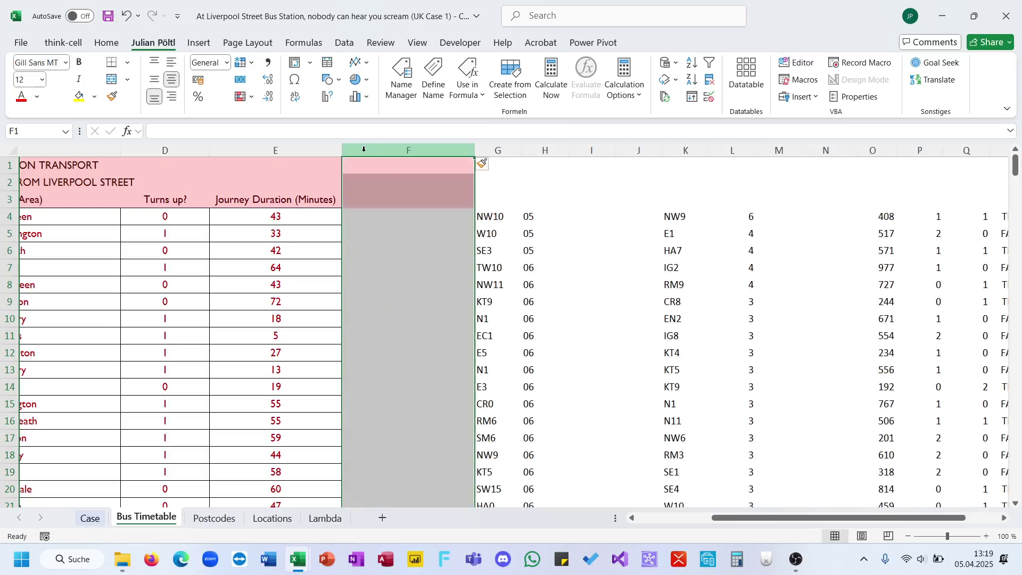
# Label the inserted column with B4 in cell F2
pyautogui.doubleClick(367, 184)
pyautogui.write('B4')
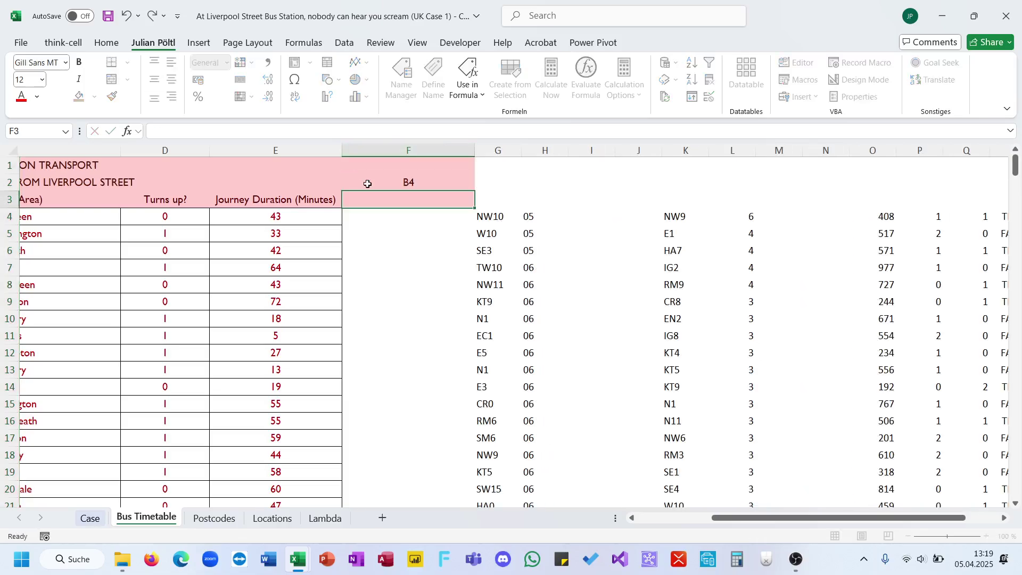
pyautogui.press('Return')
# Flag hours from 10 to 13 in F4 with =(H4>9)*(H4<14), fill it down the timetable, and check the flags
pyautogui.press('BackSpace')
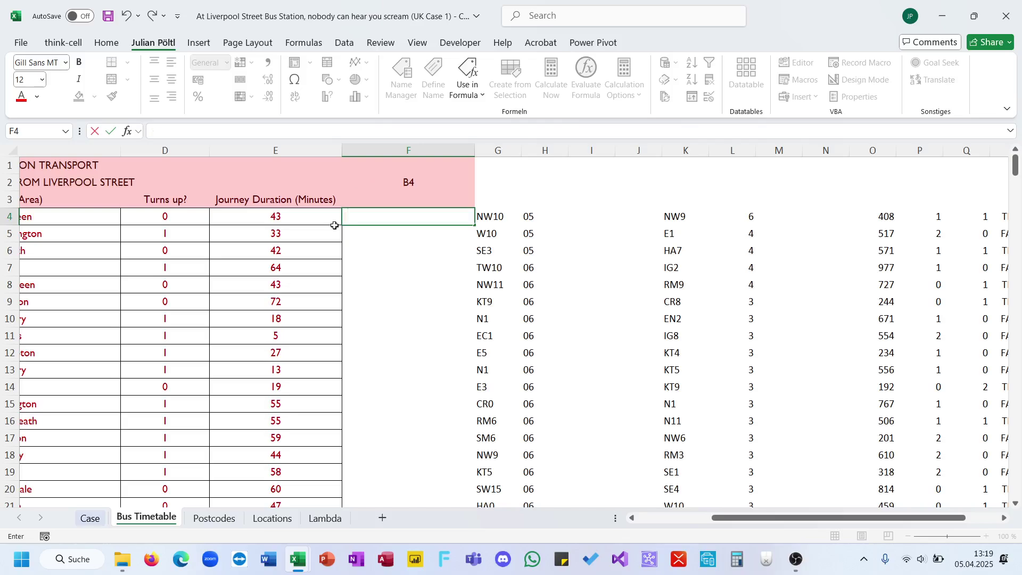
pyautogui.write('=')
pyautogui.hscroll(-1, 334, 225)
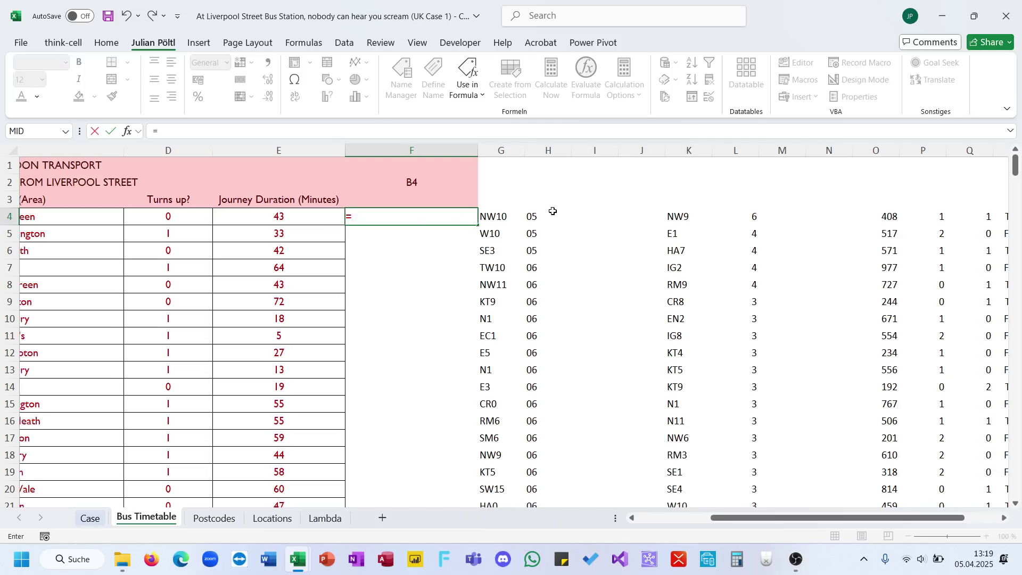
pyautogui.write('(')
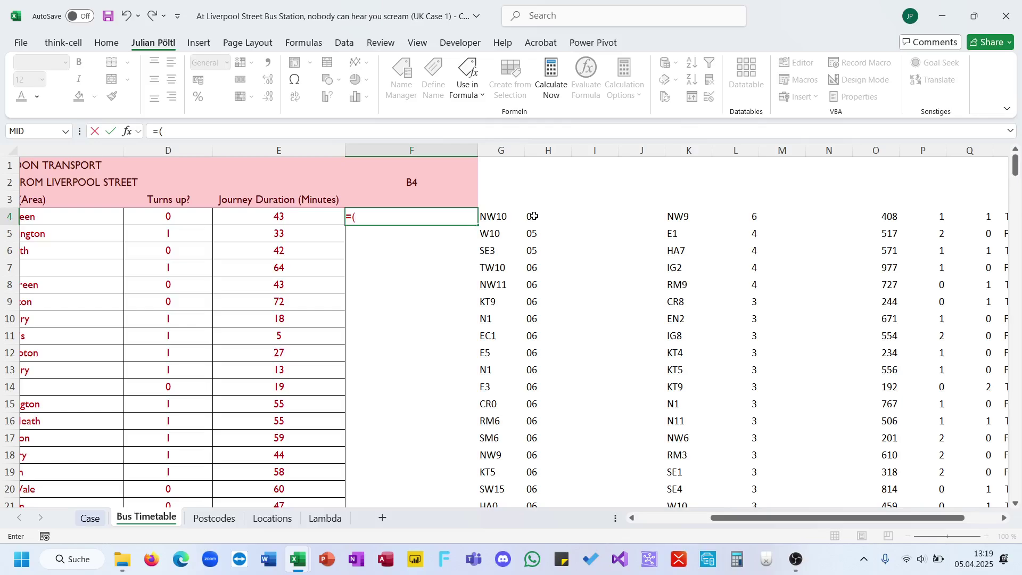
pyautogui.click(534, 216)
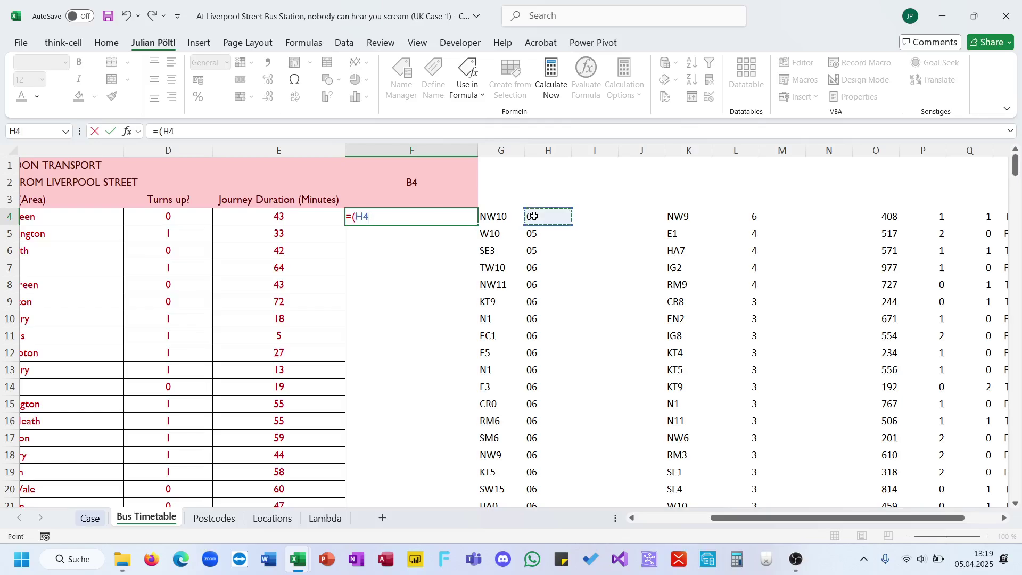
pyautogui.write('>9)*(')
pyautogui.click(534, 216)
pyautogui.write('<14')
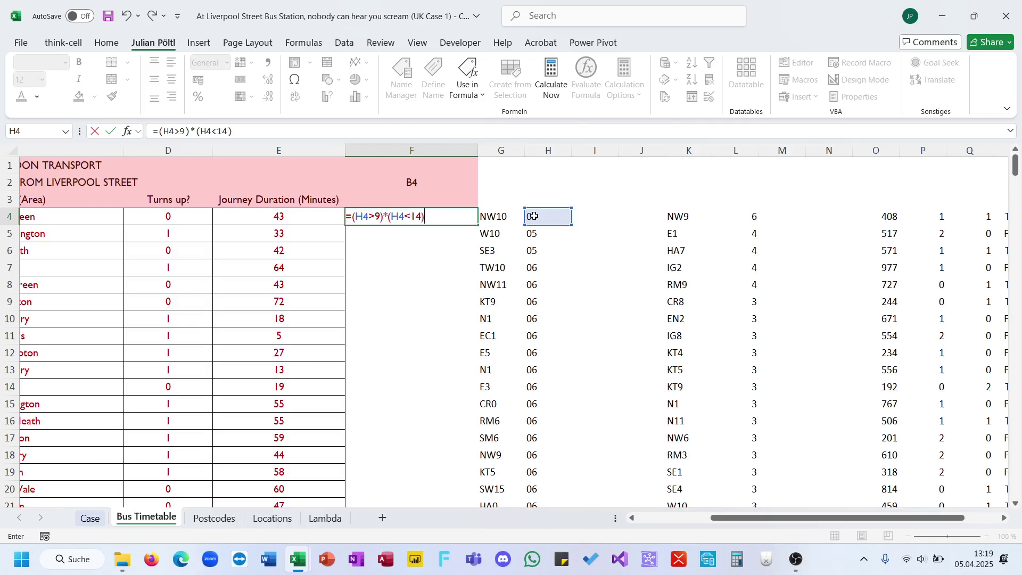
pyautogui.hotkey('ctrl', 'Return')
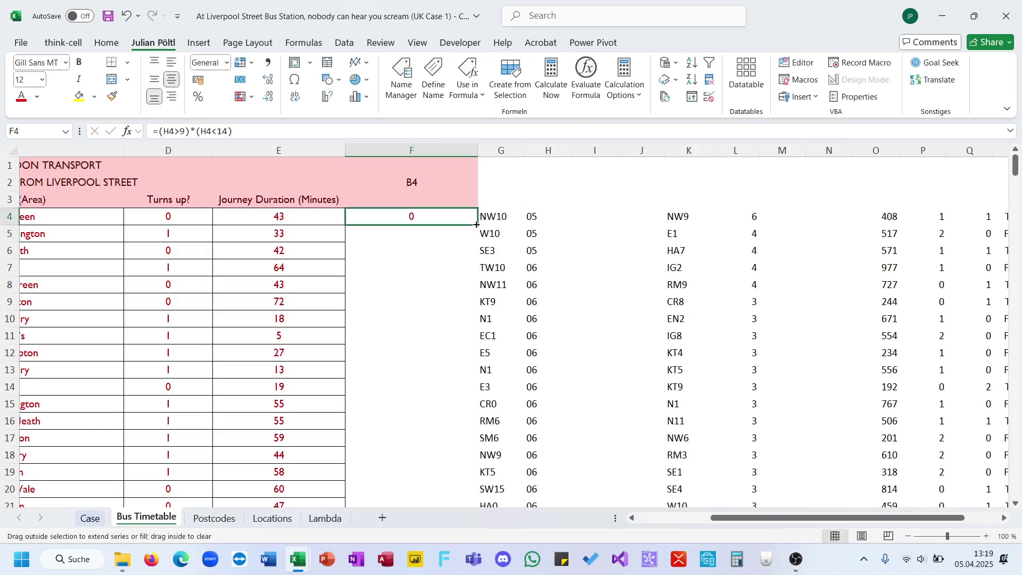
pyautogui.doubleClick(476, 224)
pyautogui.scroll(-20, 416, 334)
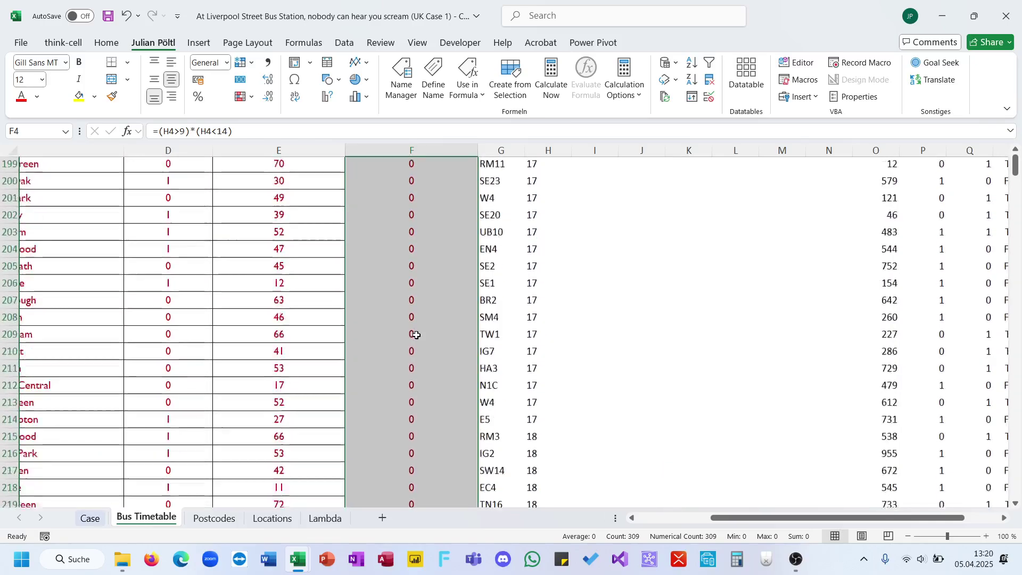
pyautogui.scroll(-20, 416, 334)
pyautogui.scroll(20, 416, 335)
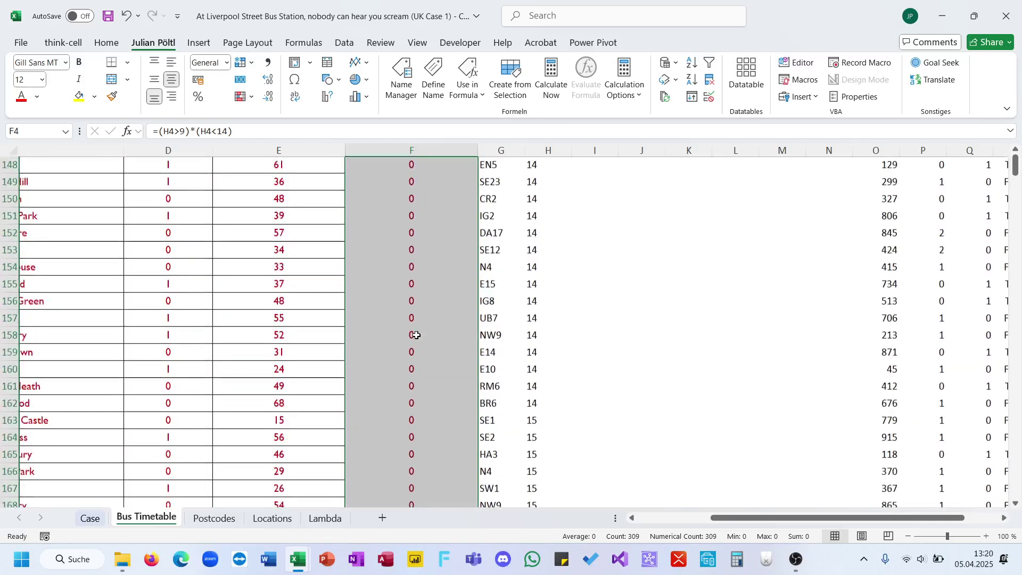
pyautogui.scroll(12, 416, 334)
# Convert the text hours to numbers in F4 with =(--H4>9)*(--H4<14), refill the column, and check the flags
pyautogui.click(416, 334)
pyautogui.hotkey('ctrl', 'Up')
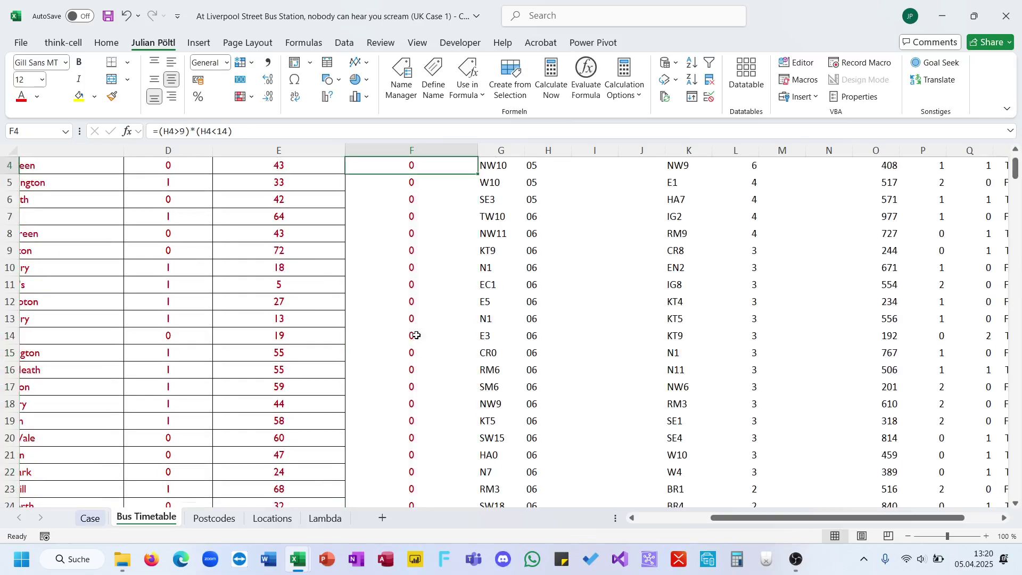
pyautogui.click(164, 132)
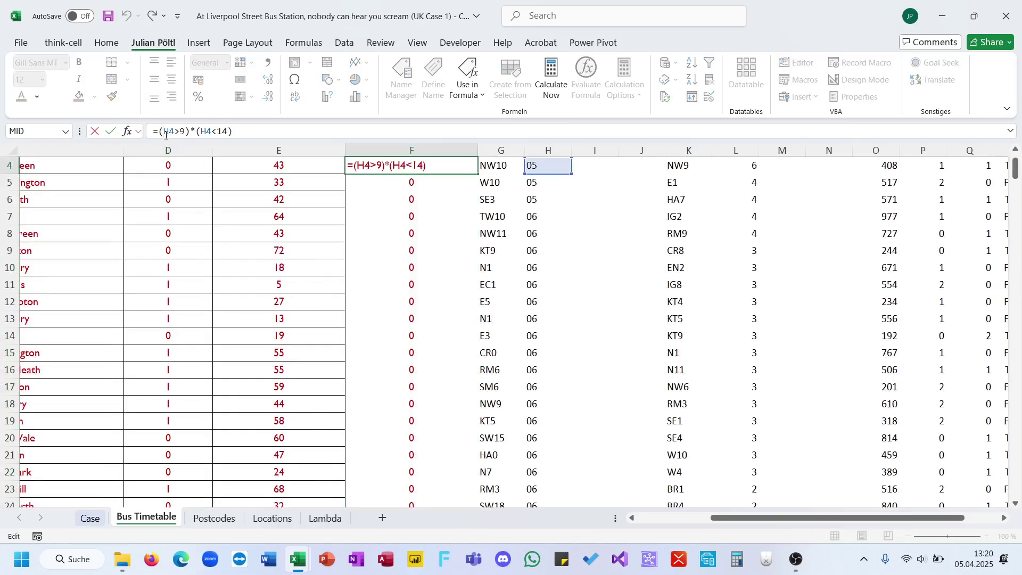
pyautogui.write('--')
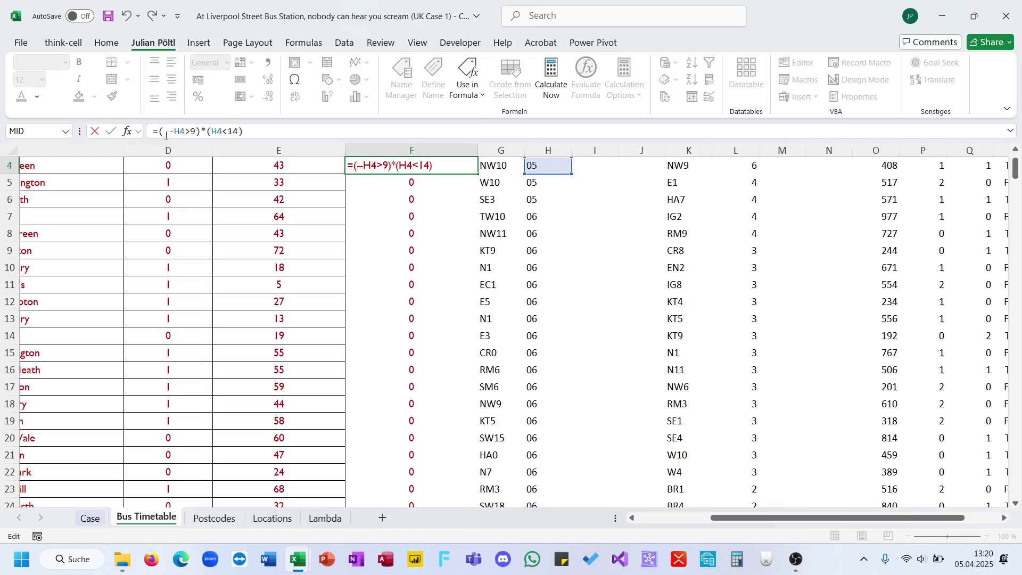
pyautogui.click(211, 131)
pyautogui.write('--')
pyautogui.hotkey('ctrl', 'Return')
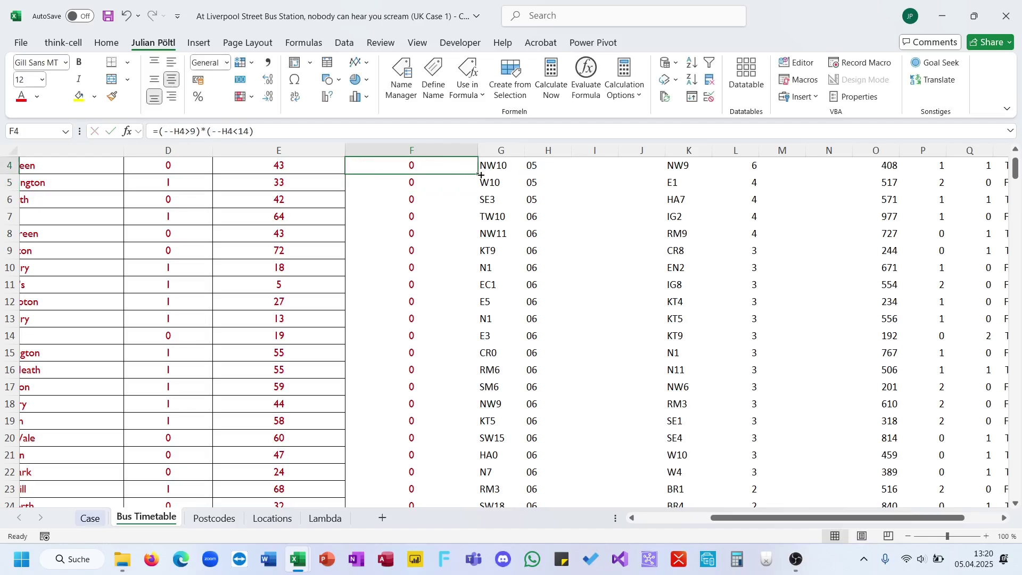
pyautogui.doubleClick(477, 173)
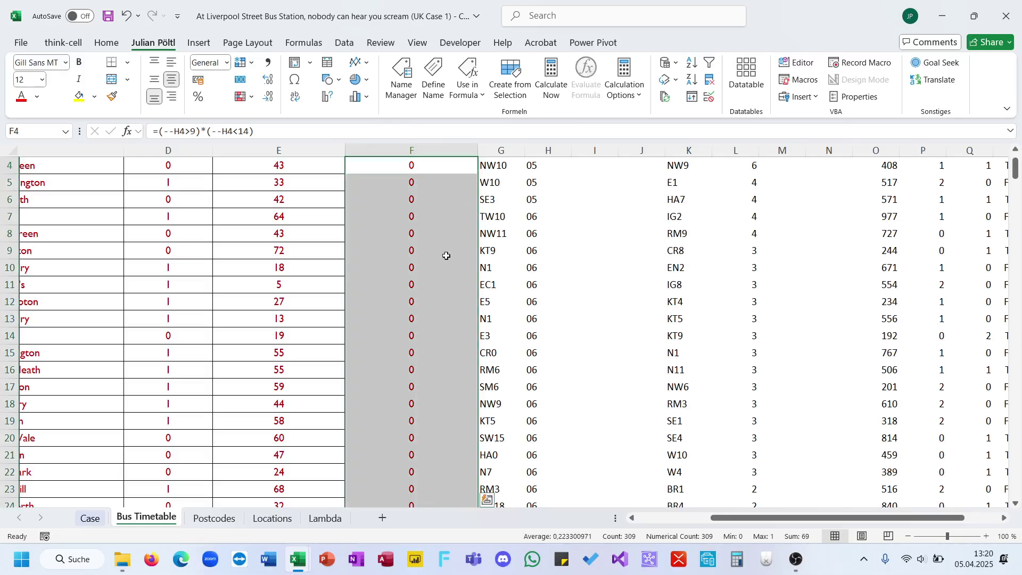
pyautogui.scroll(-20, 442, 271)
pyautogui.scroll(20, 442, 271)
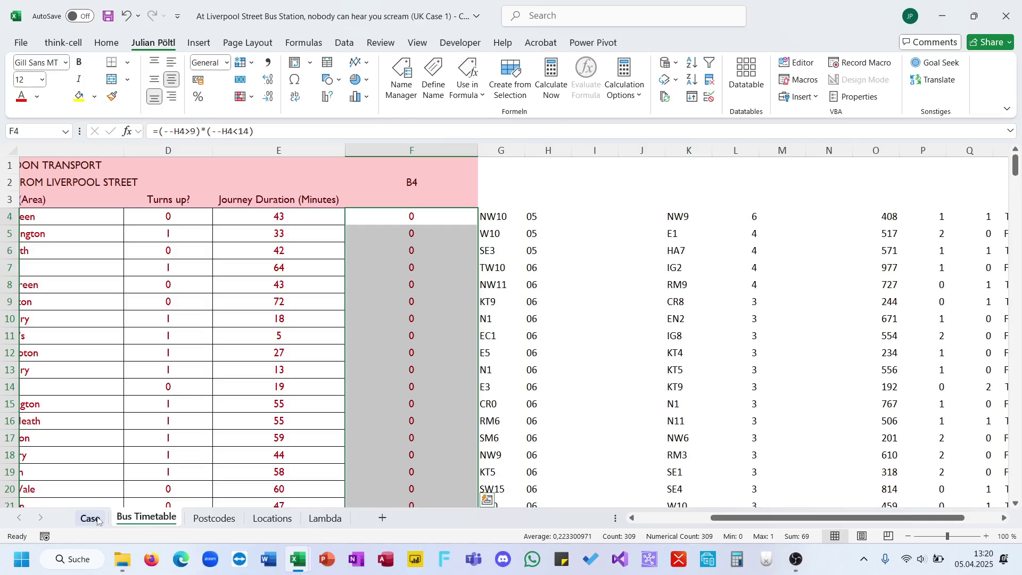
# Restrict the flags to buses that turn up by extending F4 to =(--H4>9)*(--H4<14)*D4 and fill it down
pyautogui.click(90, 519)
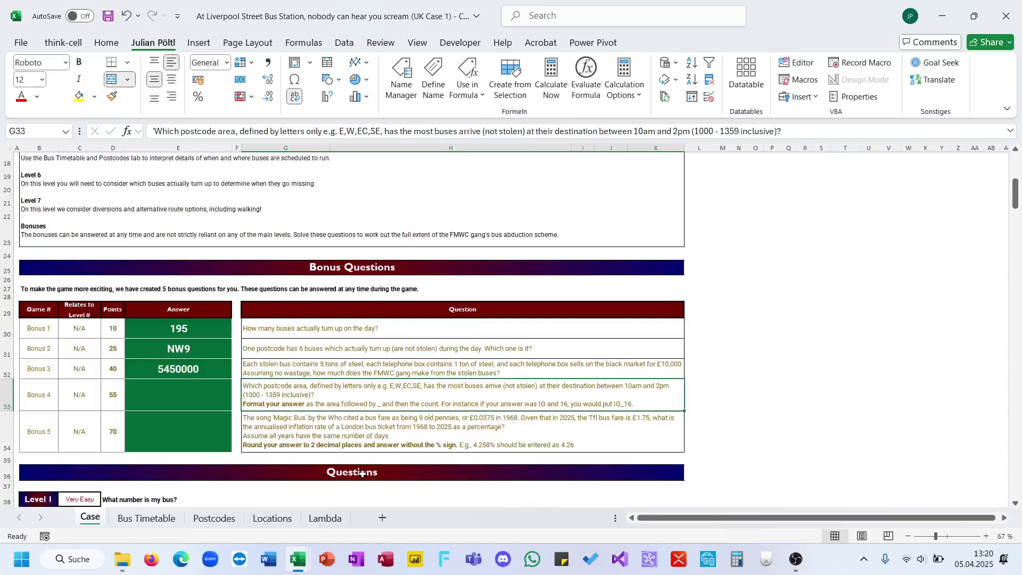
pyautogui.click(174, 519)
pyautogui.click(410, 217)
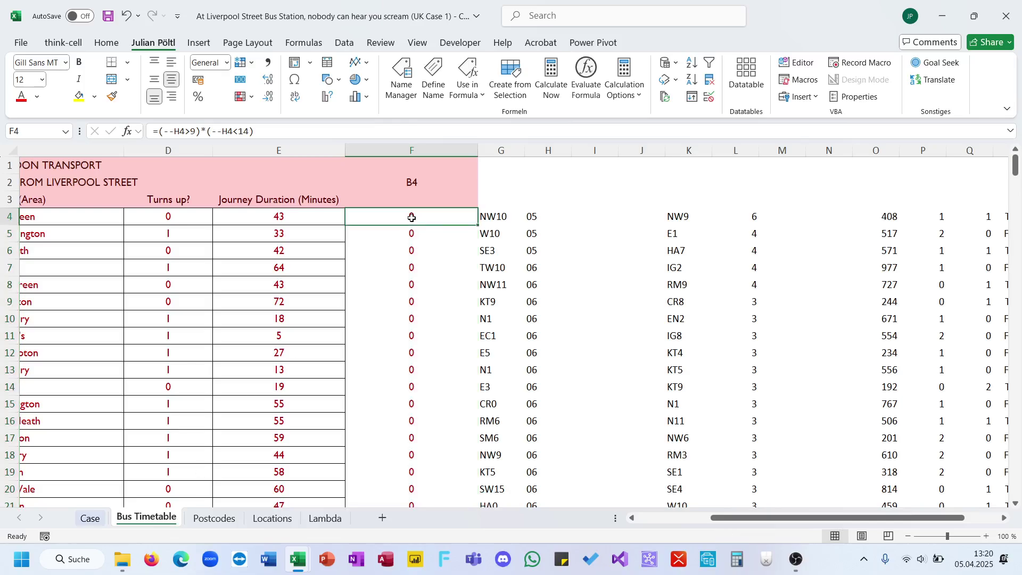
pyautogui.click(297, 136)
pyautogui.write('*')
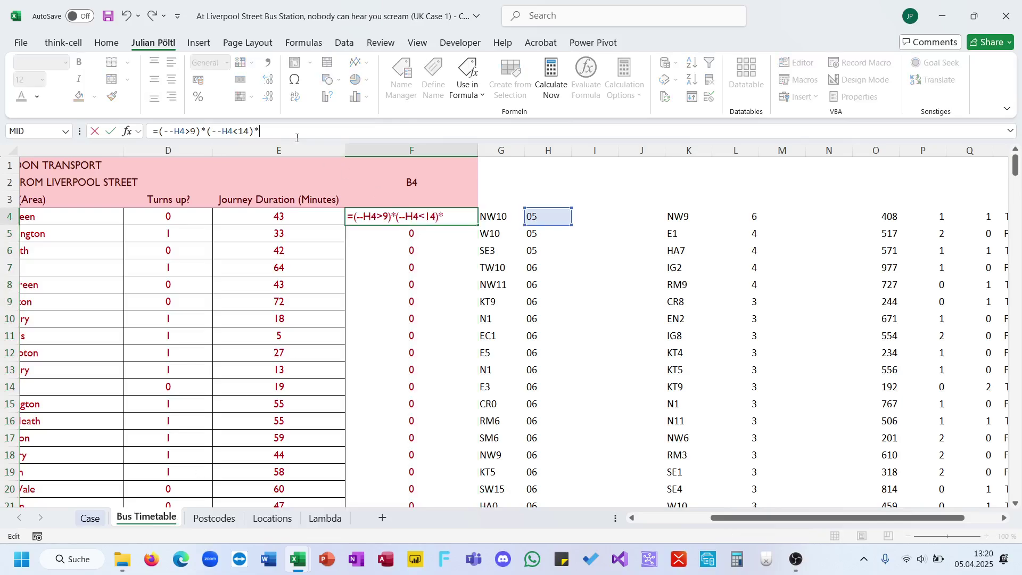
pyautogui.click(193, 203)
pyautogui.click(176, 217)
pyautogui.press('Return')
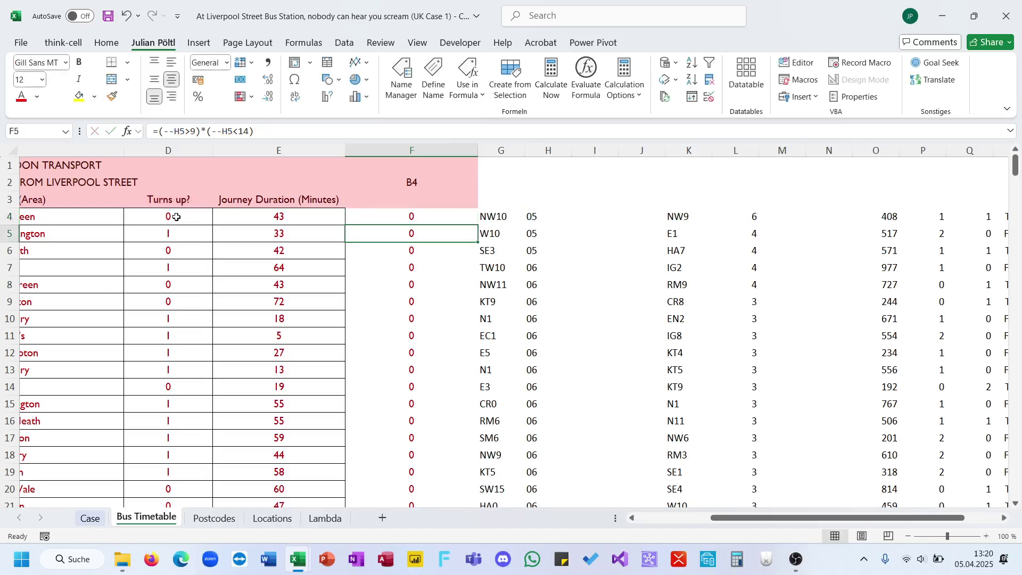
pyautogui.press('Up')
pyautogui.doubleClick(478, 225)
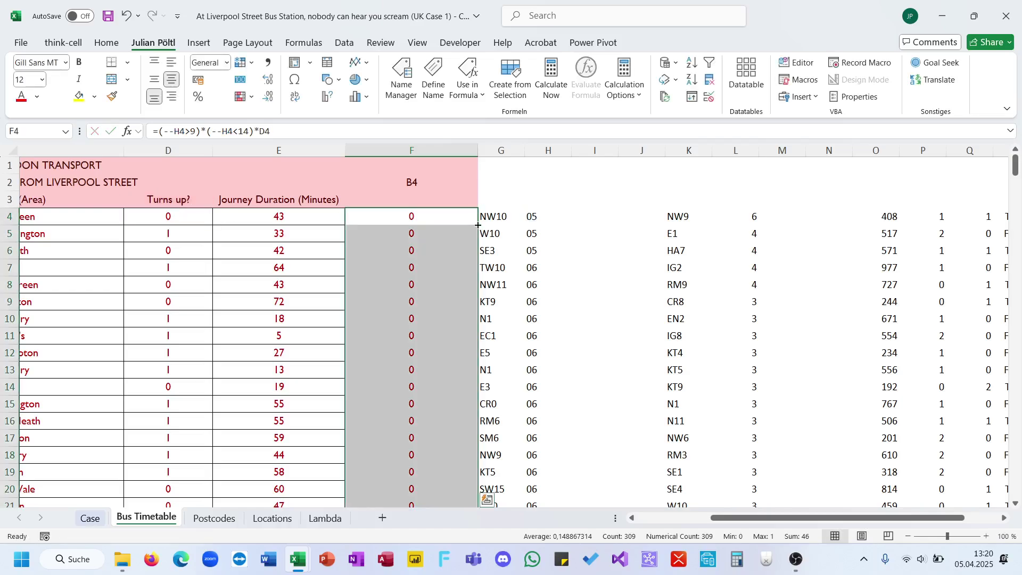
# Reread the Bonus 4 question and examine the Postcodes and Locations sheets for the data needed on postcode areas
pyautogui.hscroll(5, 478, 225)
pyautogui.hscroll(-2, 478, 225)
pyautogui.click(527, 218)
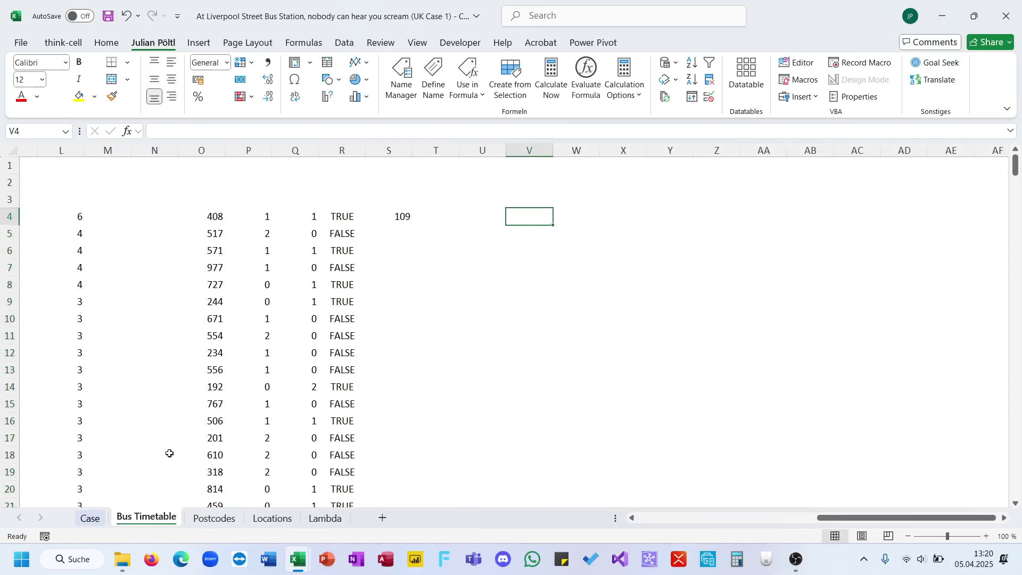
pyautogui.click(90, 519)
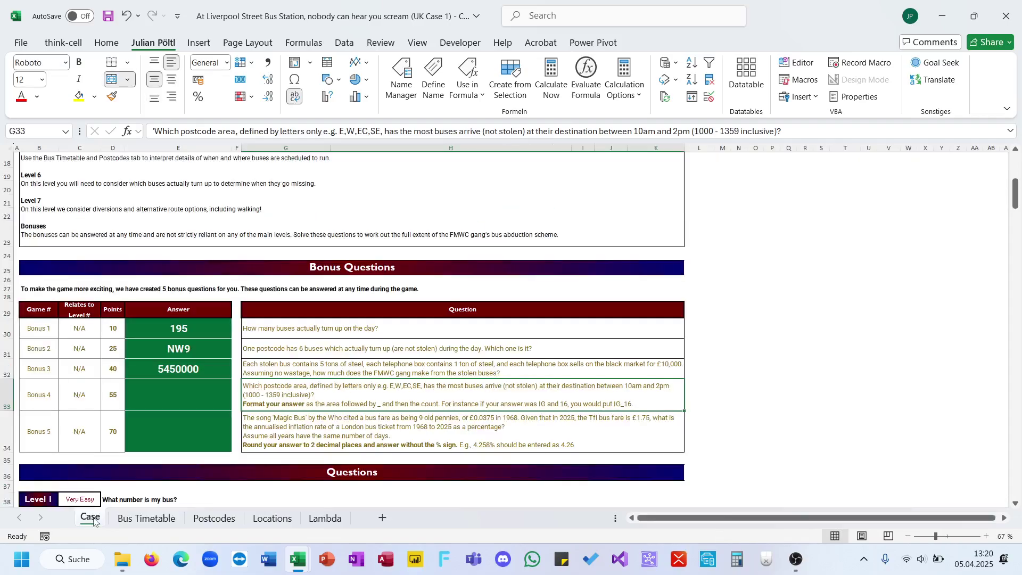
pyautogui.click(128, 518)
pyautogui.click(96, 519)
pyautogui.click(213, 517)
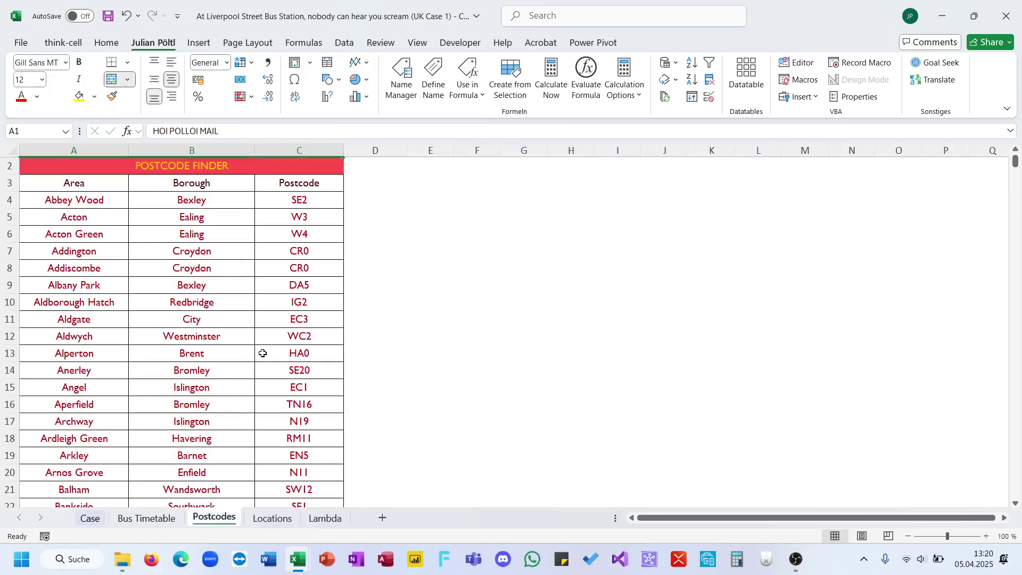
pyautogui.click(272, 518)
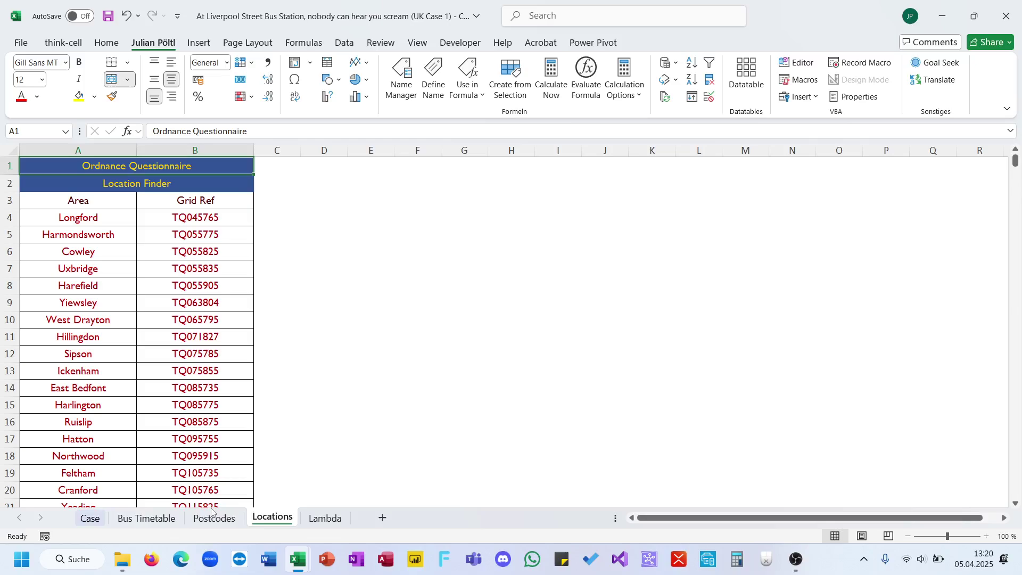
# Compare the Bus Timetable, Postcodes and Locations sheets to see where the postcode area letters can be derived
pyautogui.click(147, 518)
pyautogui.hscroll(-3, 300, 360)
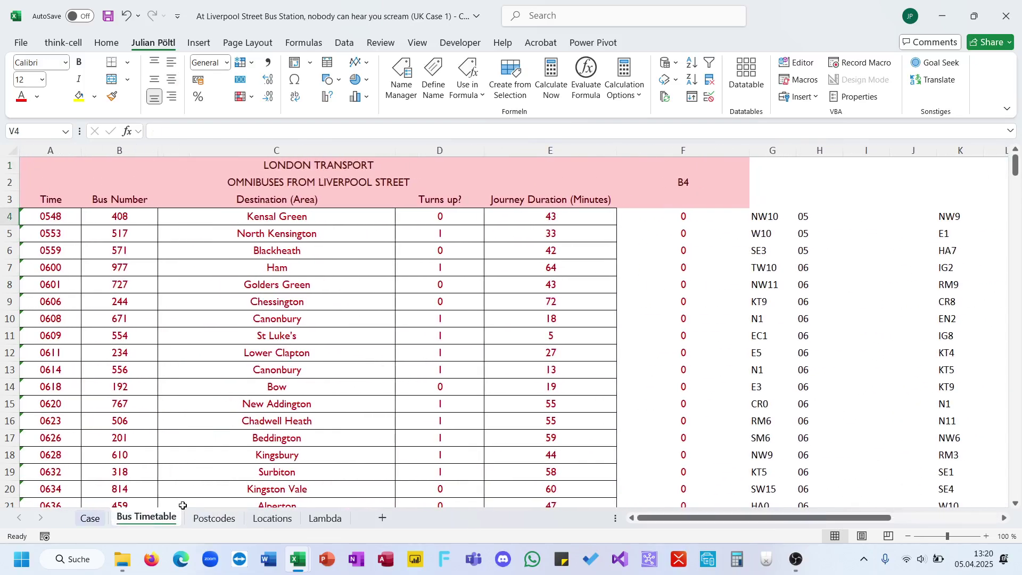
pyautogui.click(213, 517)
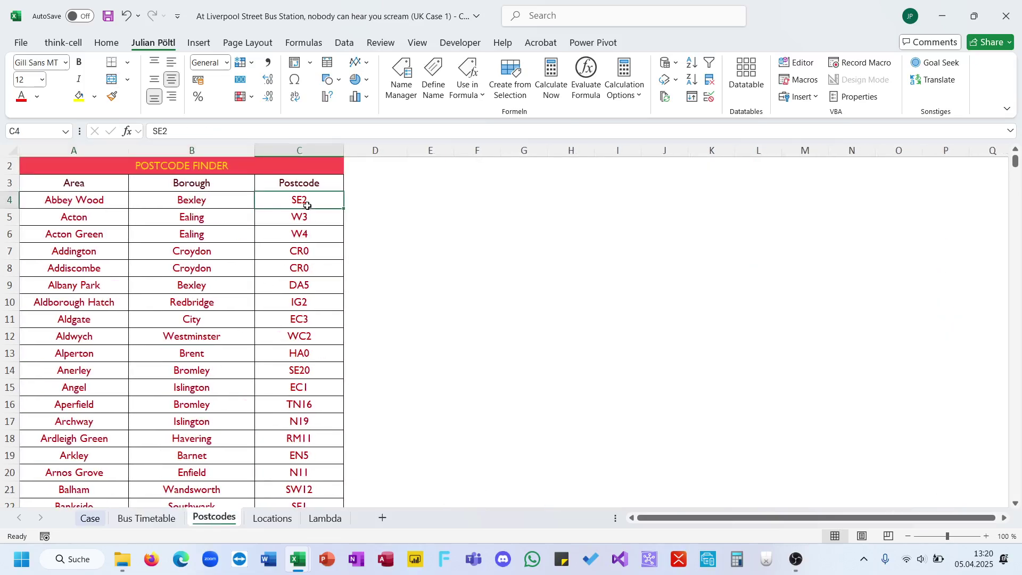
pyautogui.click(299, 318)
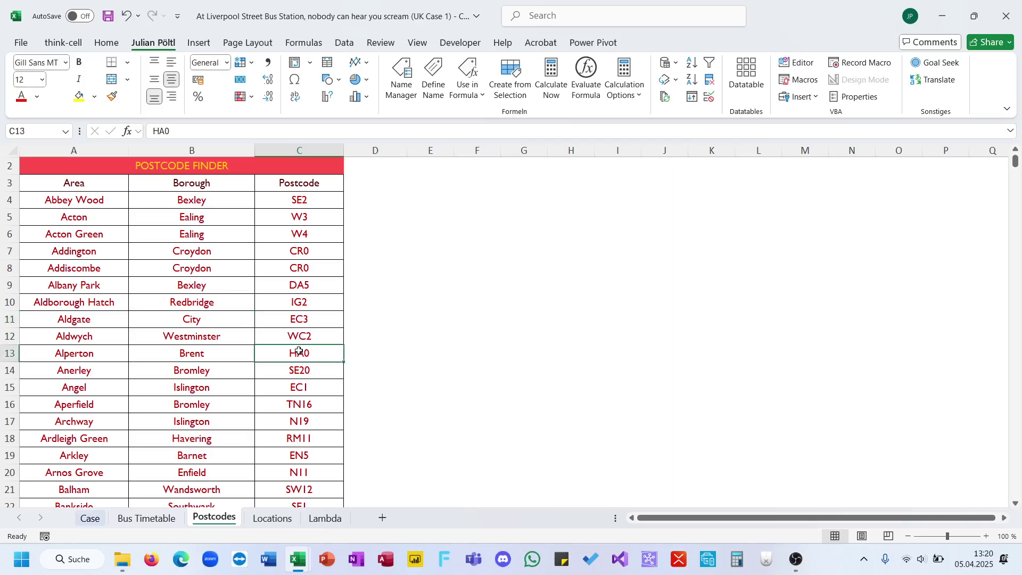
pyautogui.click(260, 520)
pyautogui.click(214, 519)
pyautogui.click(307, 205)
pyautogui.click(353, 199)
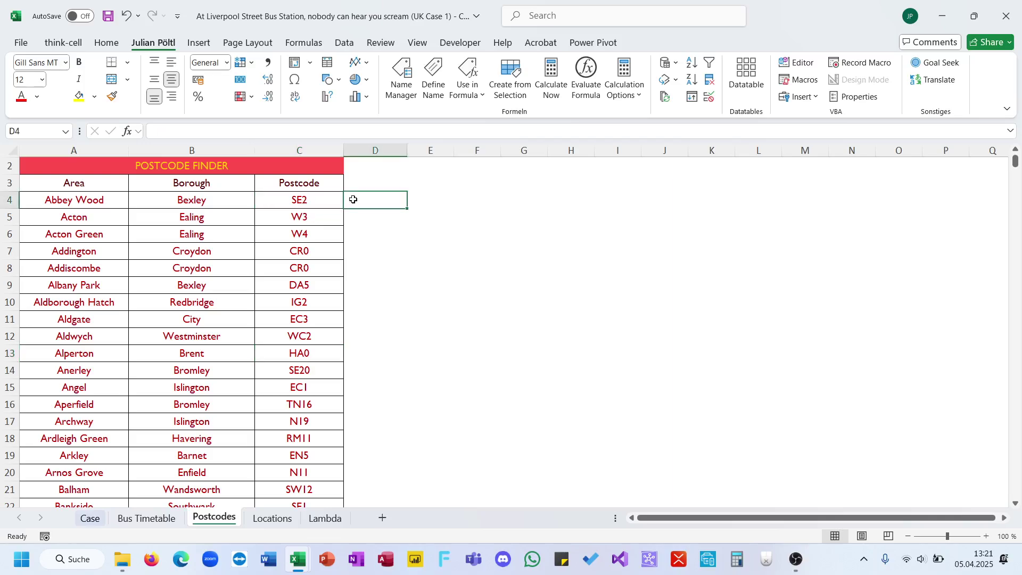
pyautogui.write('=')
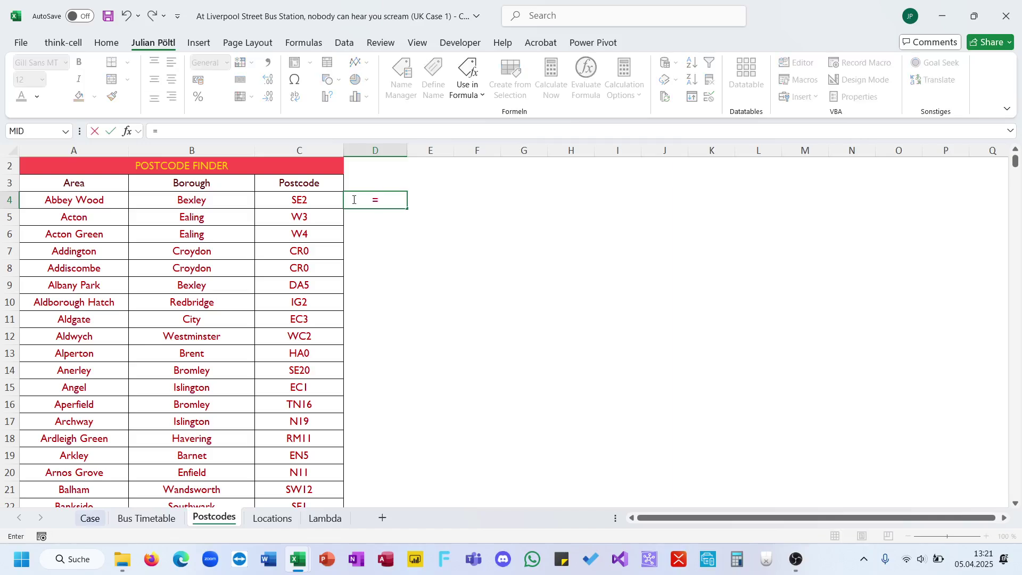
pyautogui.press('Escape')
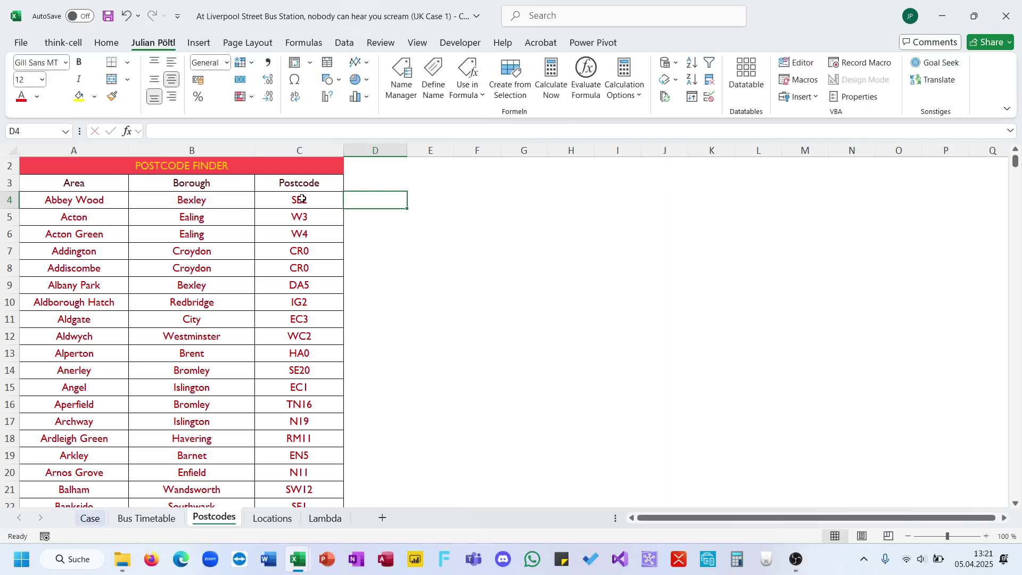
pyautogui.click(298, 198)
pyautogui.click(356, 199)
pyautogui.write('=extr')
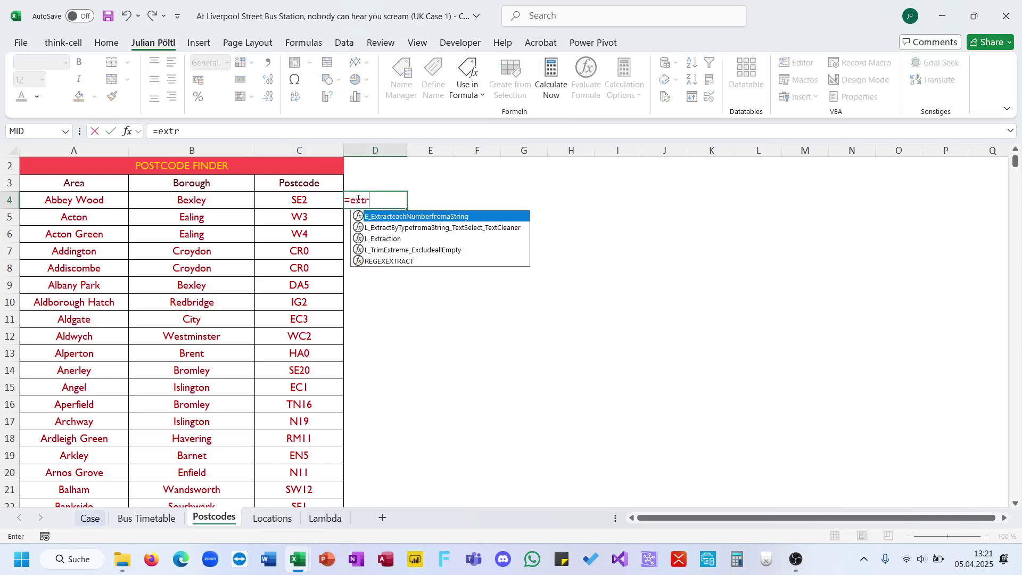
pyautogui.press('Down')
pyautogui.press('Up')
pyautogui.press('Tab')
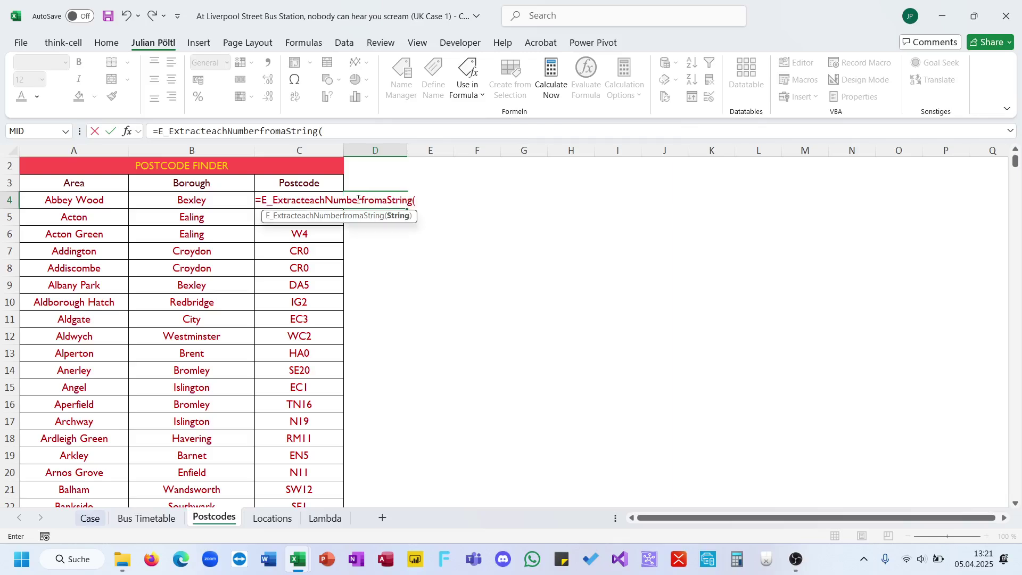
pyautogui.press('Escape')
# Extract the letters of each postcode in Postcodes D4 with =L_ExtractByTypefromaString_TextSelect_TextCleaner(C4;2) and fill the formula down the column
pyautogui.write('=extr')
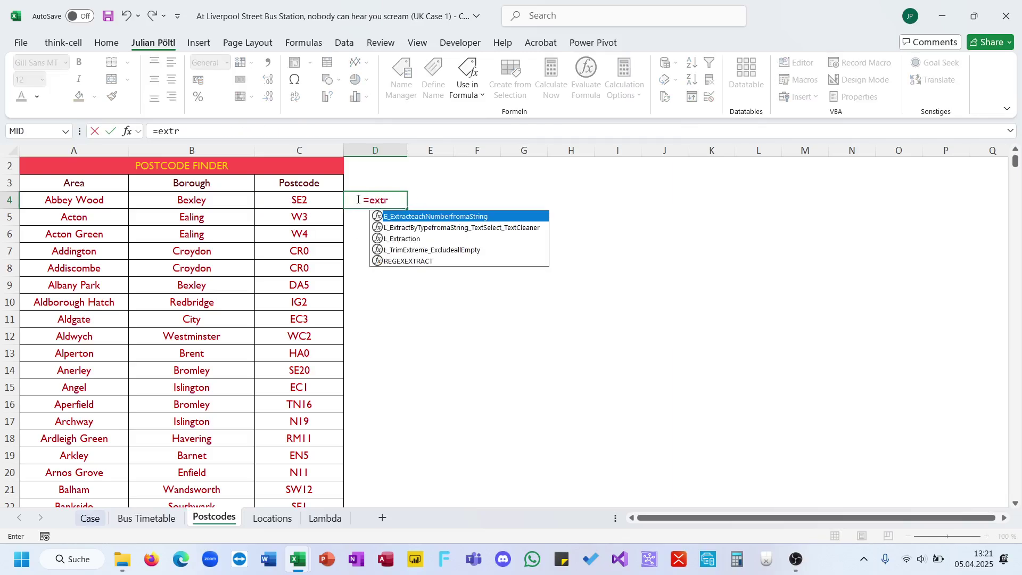
pyautogui.press('Down')
pyautogui.press('Tab')
pyautogui.press('Left')
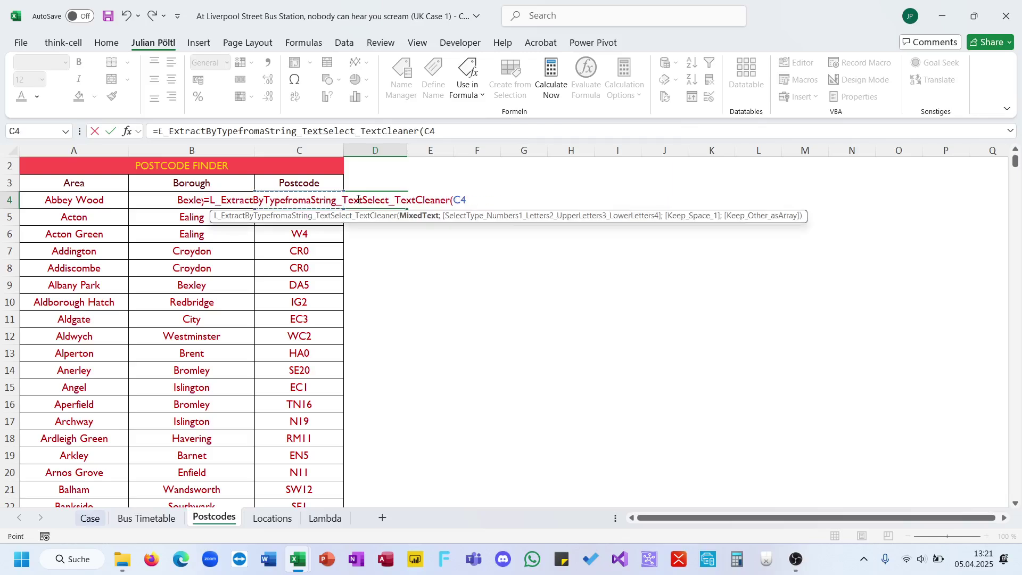
pyautogui.write(';2)')
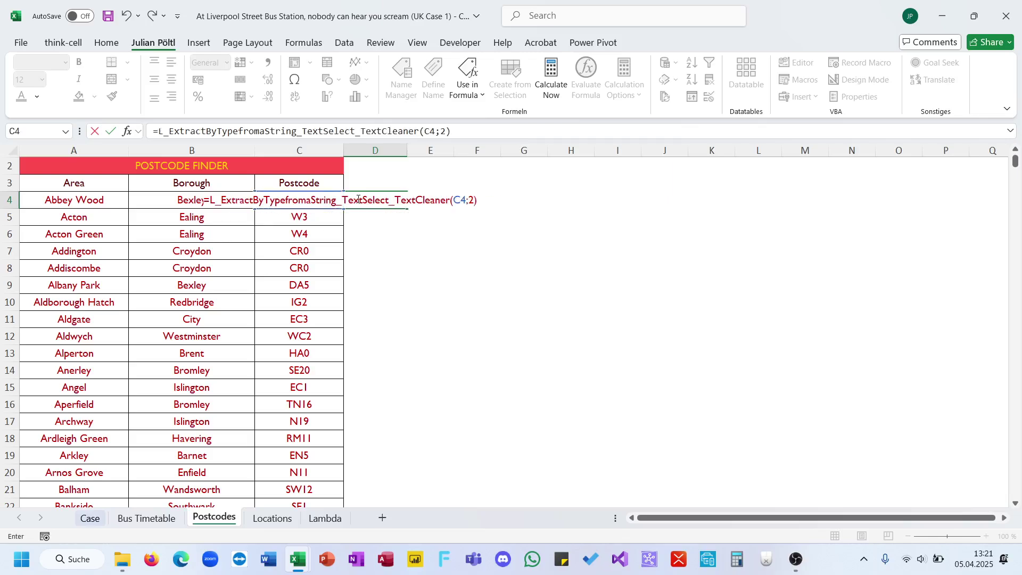
pyautogui.hotkey('ctrl', 'Return')
pyautogui.doubleClick(407, 209)
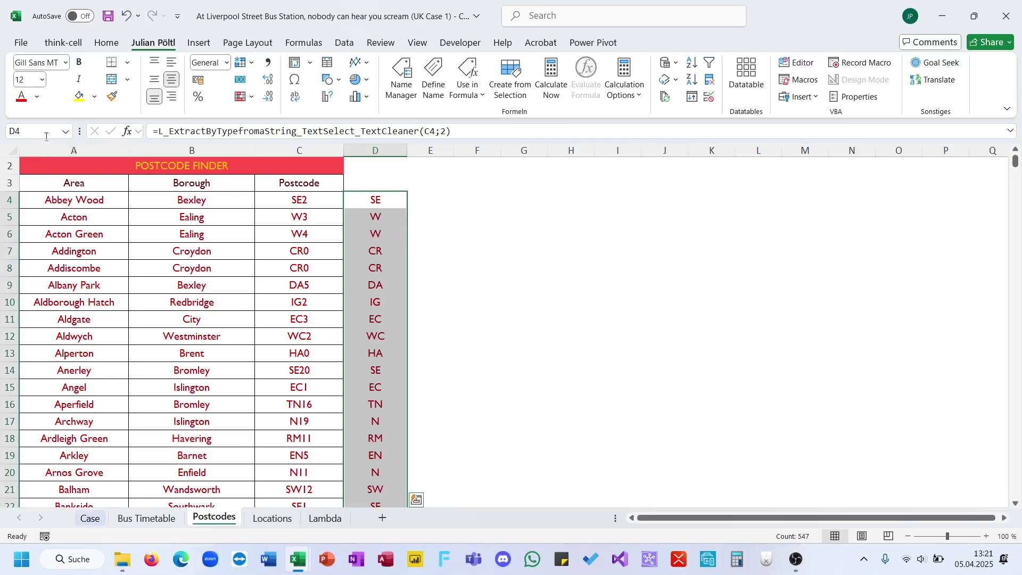
# Name the filled range of extracted postcode letters on the Postcodes sheet POA
pyautogui.click(46, 133)
pyautogui.write('POA')
pyautogui.press('Return')
pyautogui.click(477, 248)
# Recheck Bonus 4, then extract the timetable postcodes' letters in Bus Timetable I4 with =L_ExtractByTypefromaString_TextSelect_TextCleaner(G4;2) and fill it down
pyautogui.click(90, 518)
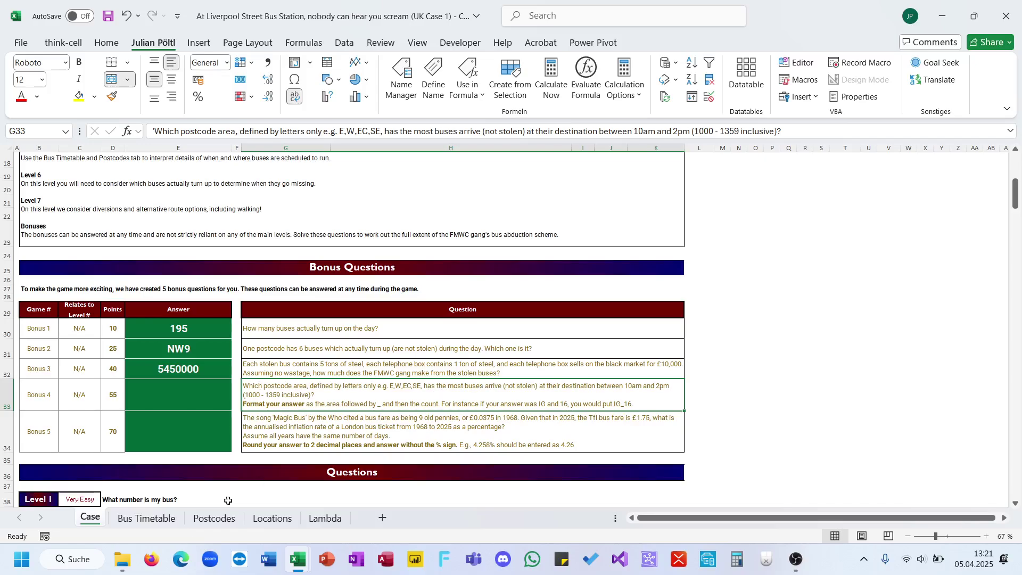
pyautogui.click(147, 517)
pyautogui.hscroll(2, 416, 365)
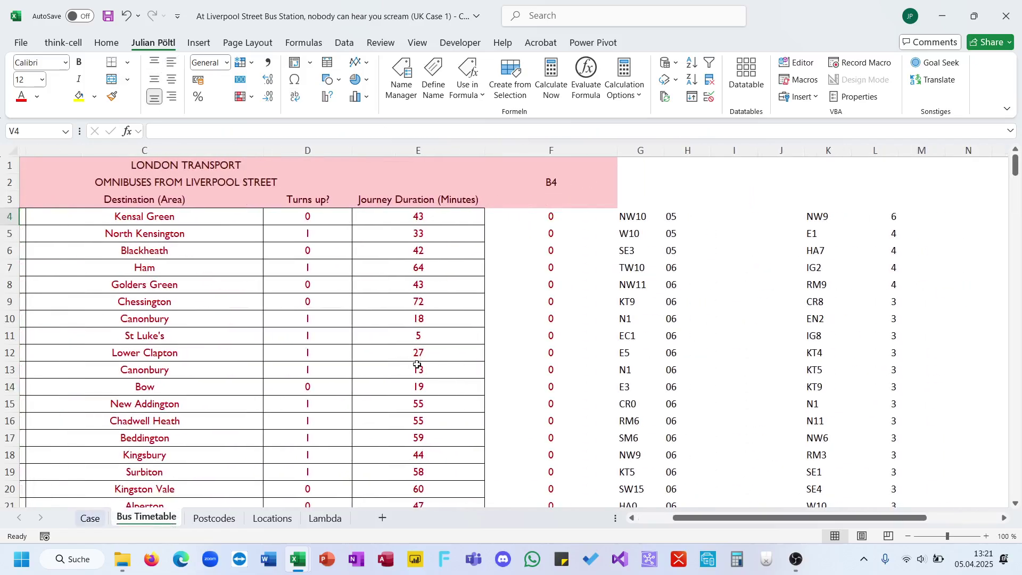
pyautogui.click(700, 216)
pyautogui.click(647, 224)
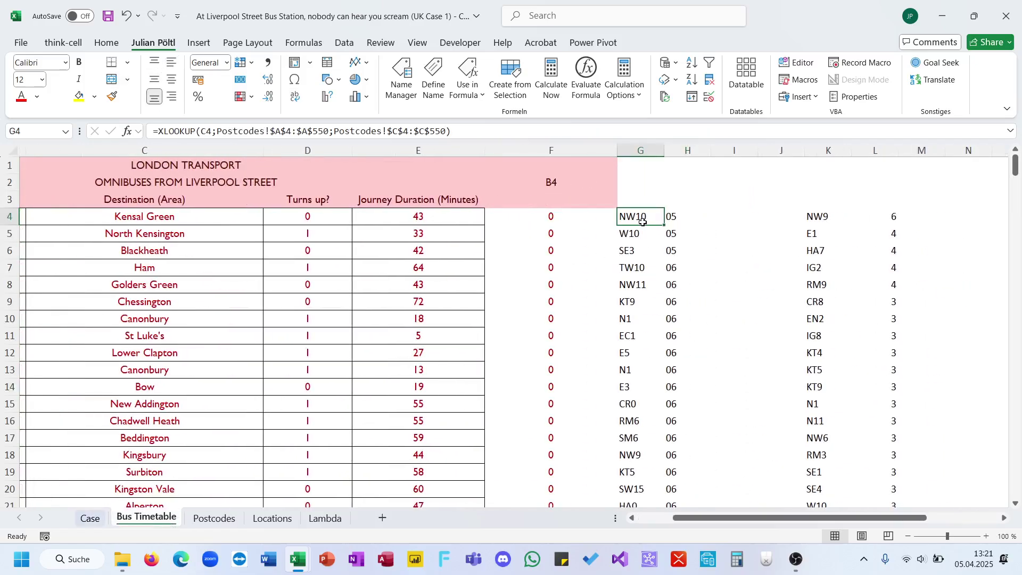
pyautogui.click(719, 222)
pyautogui.doubleClick(720, 223)
pyautogui.write('=extra')
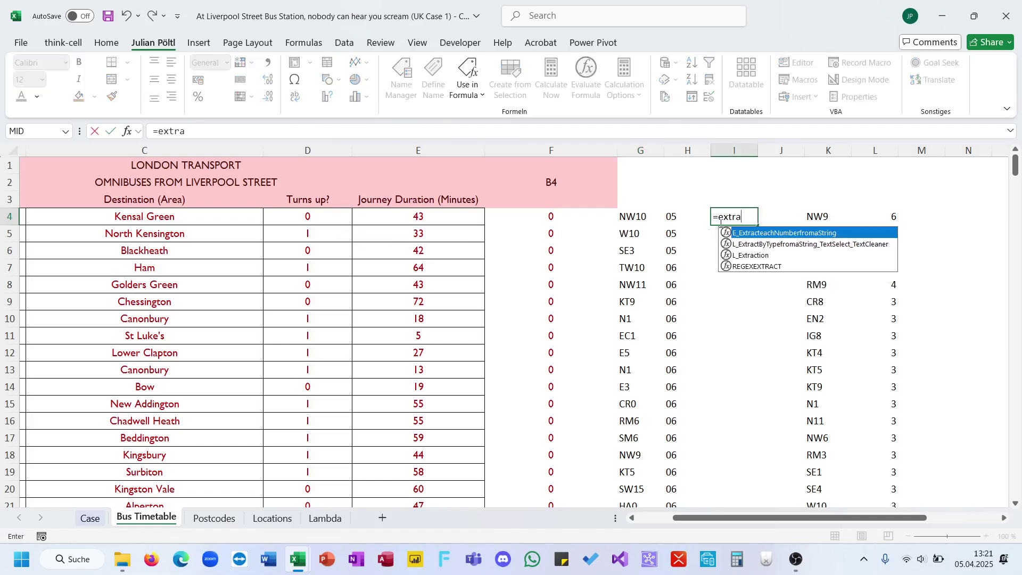
pyautogui.press('Down')
pyautogui.press('Tab')
pyautogui.press('Left')
pyautogui.press('Left')
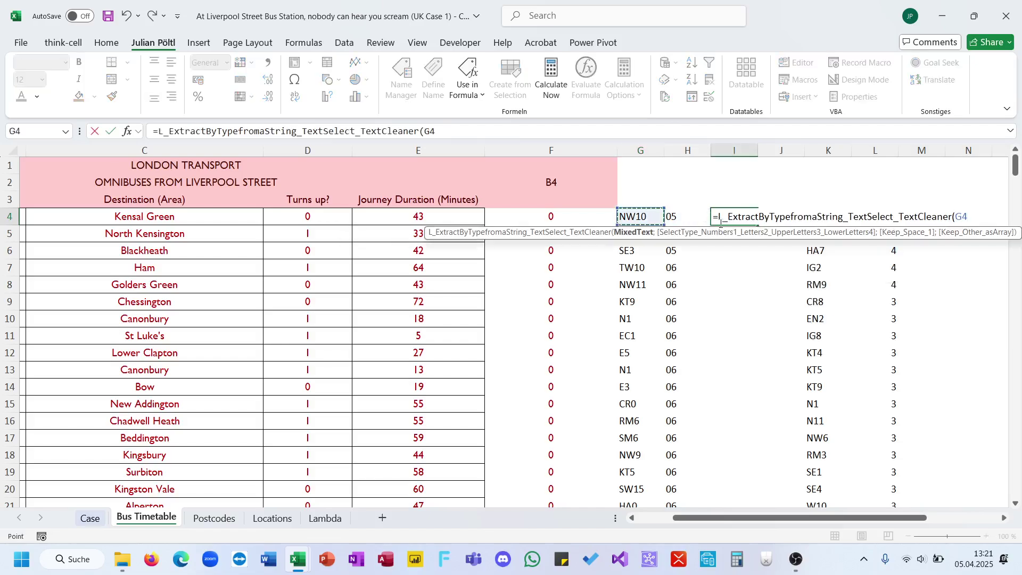
pyautogui.write(';2')
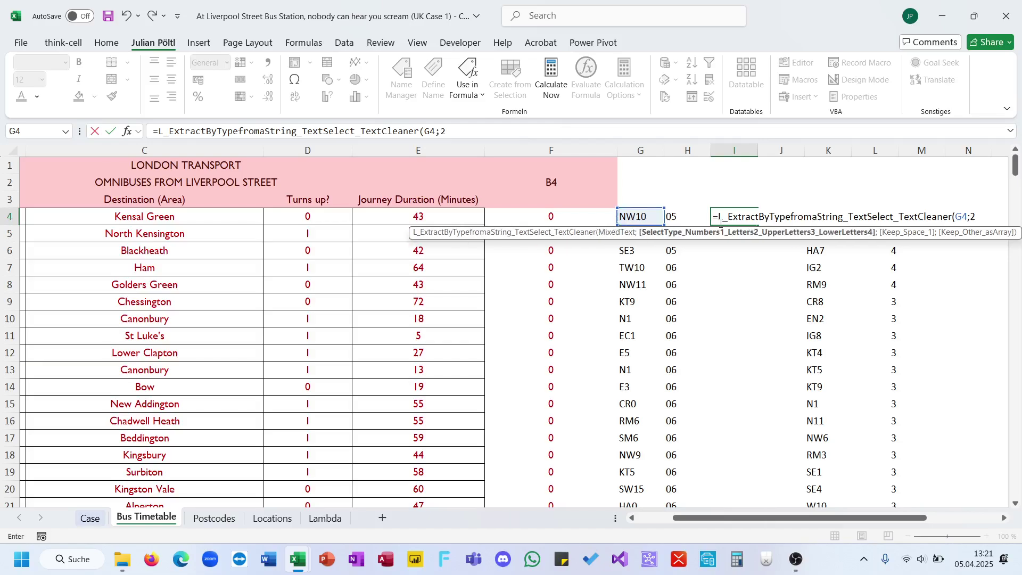
pyautogui.hotkey('ctrl', 'Return')
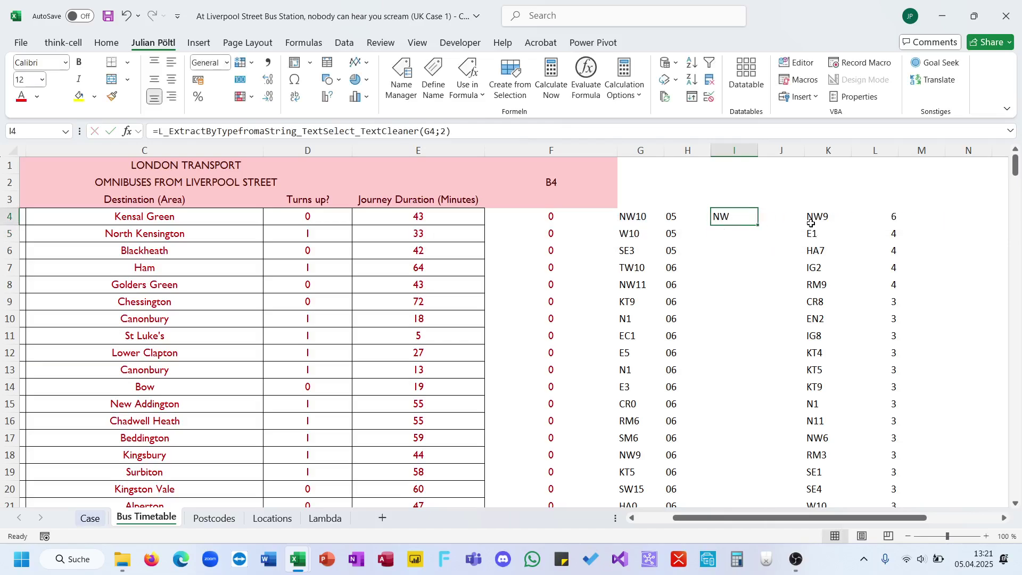
pyautogui.doubleClick(763, 225)
# Start a GROUPBY formula in Bus Timetable U4 with the area letters I4:I312 as both row fields and values
pyautogui.hscroll(5, 761, 225)
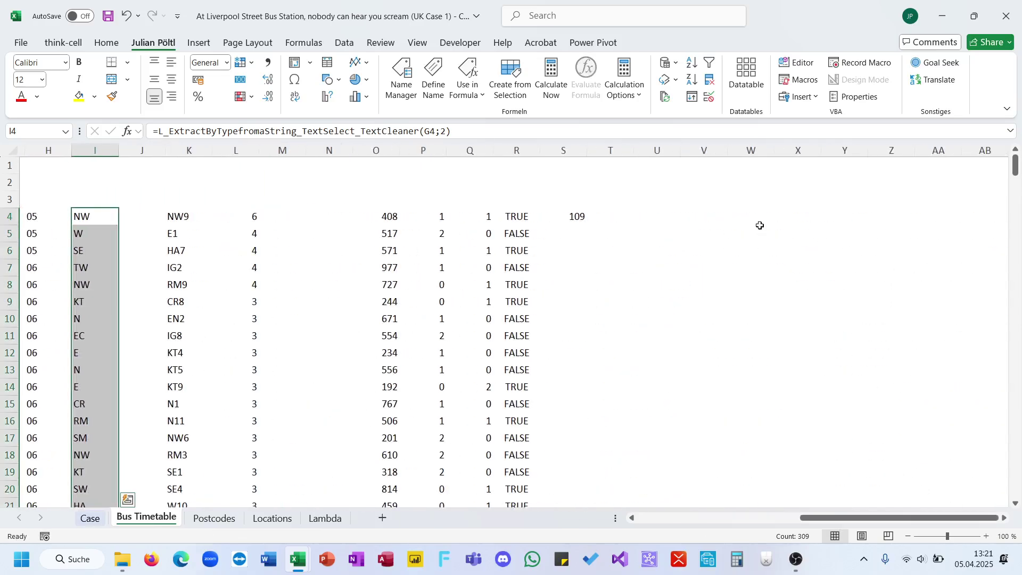
pyautogui.click(666, 218)
pyautogui.write('=gr')
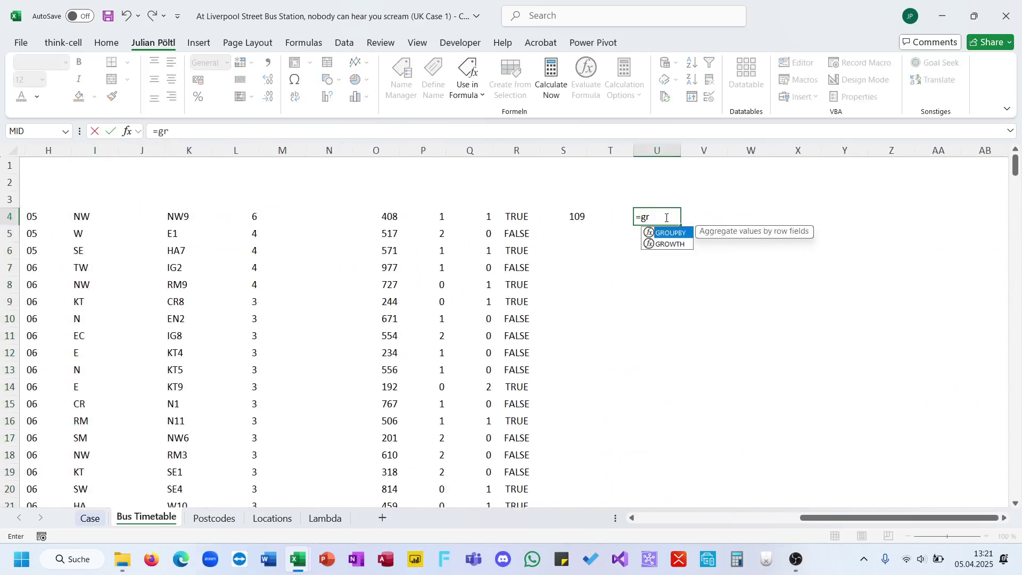
pyautogui.write('o')
pyautogui.press('Tab')
pyautogui.hscroll(-5, 577, 255)
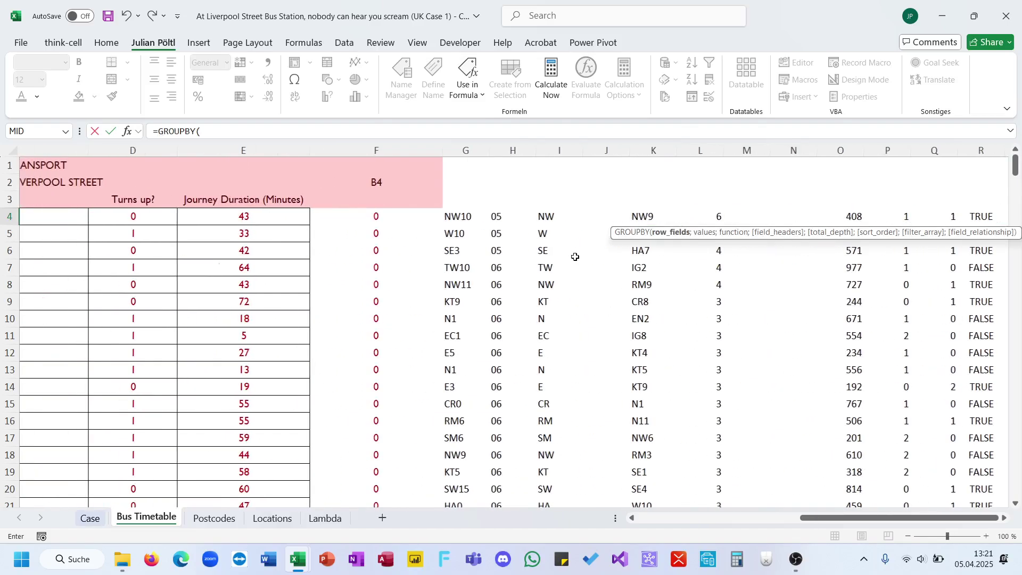
pyautogui.click(547, 216)
pyautogui.hotkey('ctrl', 'shift', 'Down')
pyautogui.write(';')
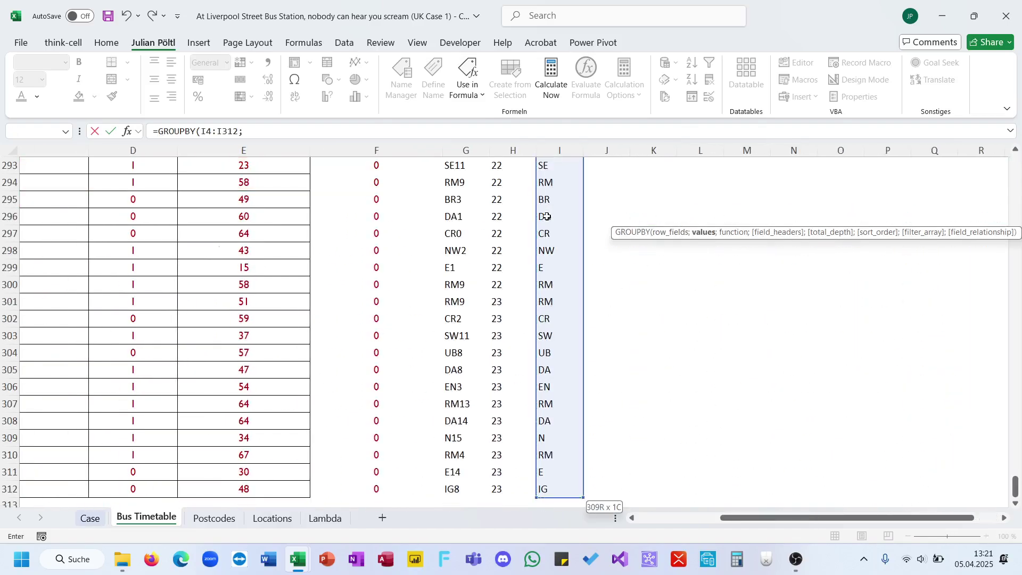
pyautogui.press('Left')
pyautogui.press('Left')
pyautogui.press('Left')
pyautogui.press('Left')
pyautogui.press('Left')
pyautogui.press('Left')
pyautogui.press('Left')
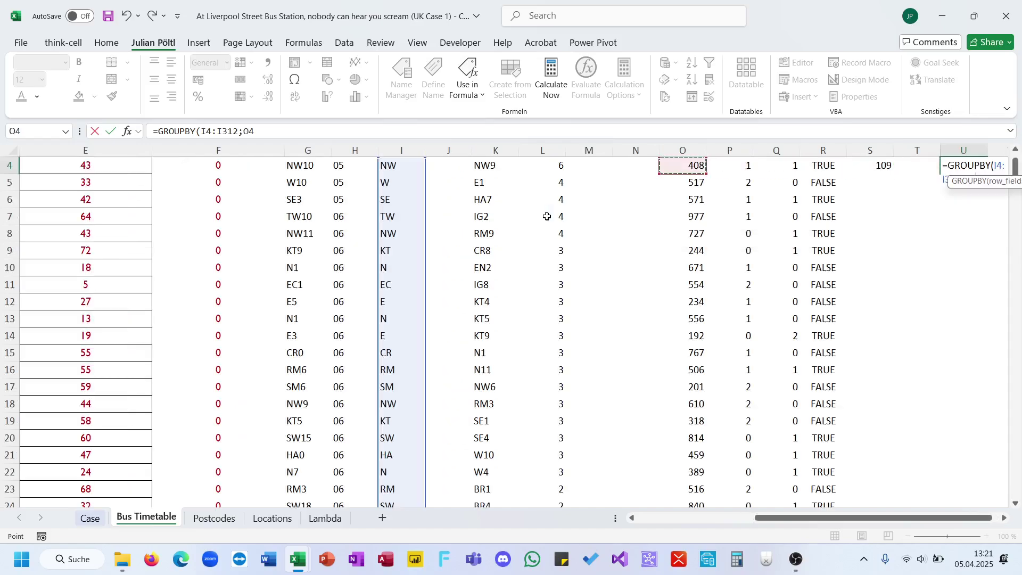
pyautogui.press('Left')
pyautogui.press('Left')
pyautogui.press('Left')
pyautogui.press('Left')
pyautogui.press('Left')
pyautogui.press('Left')
pyautogui.press('Right')
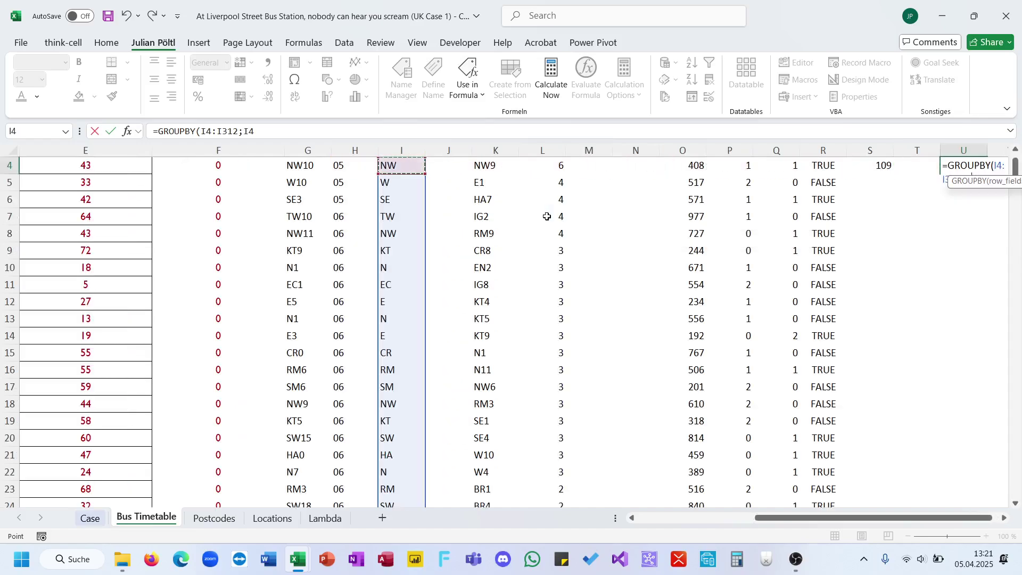
pyautogui.hotkey('ctrl', 'shift', 'Down')
pyautogui.write(';')
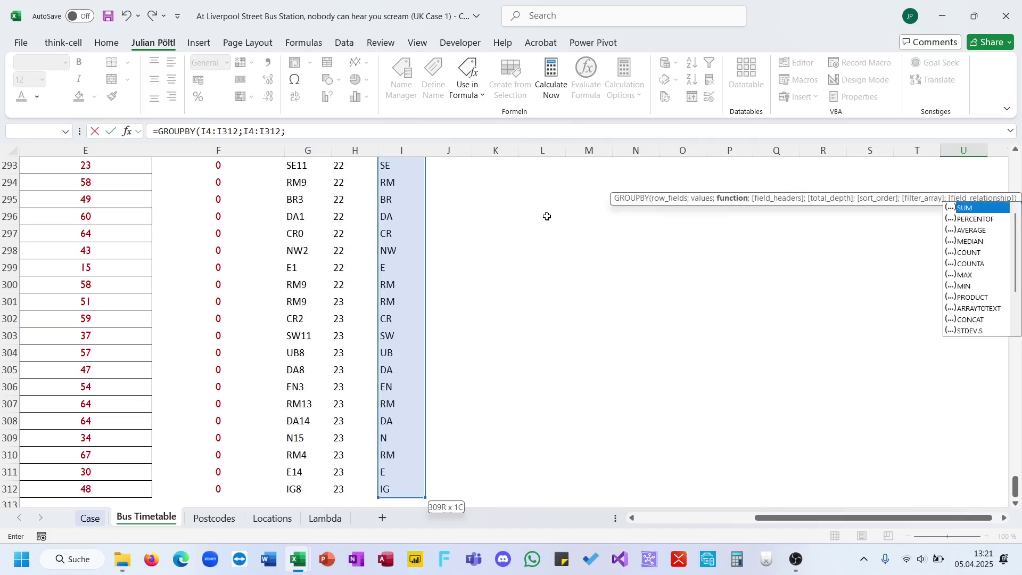
# Complete the GROUPBY formula with COUNTA, sort order -2 and the flags F4:F312 as filter, and view the ranked areas
pyautogui.write('coun')
pyautogui.press('Down')
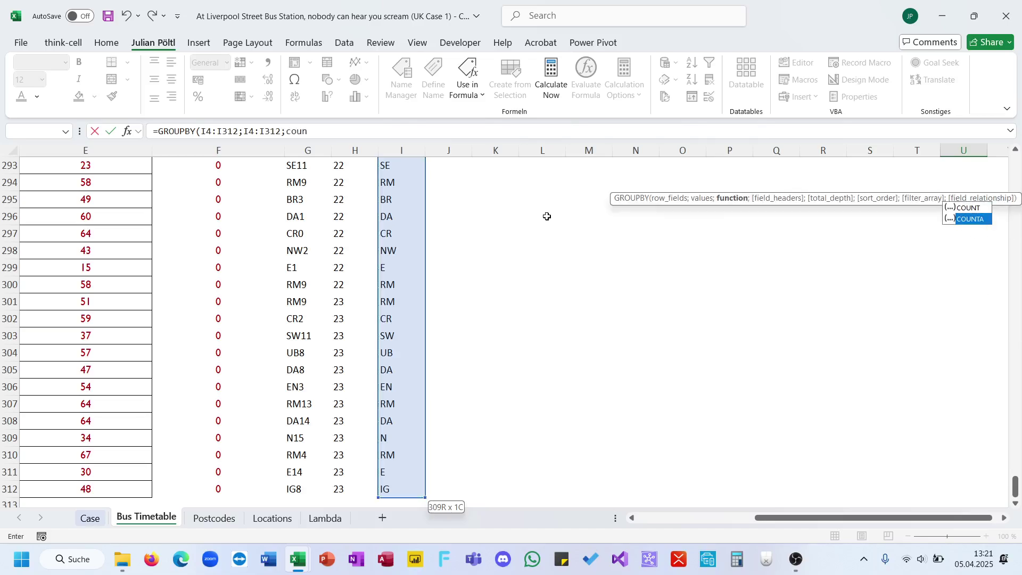
pyautogui.press('Tab')
pyautogui.write(';;;')
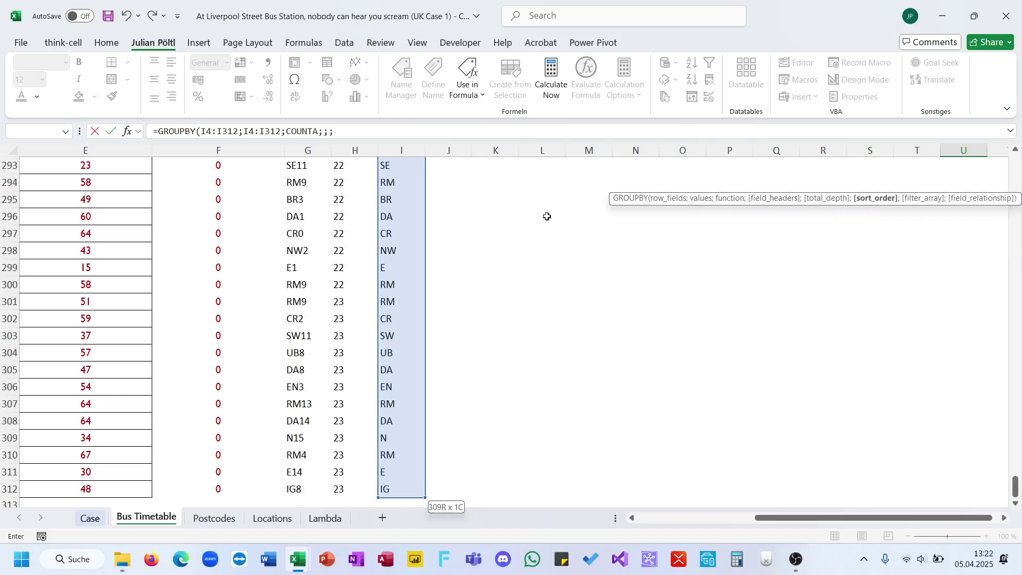
pyautogui.write('-2;')
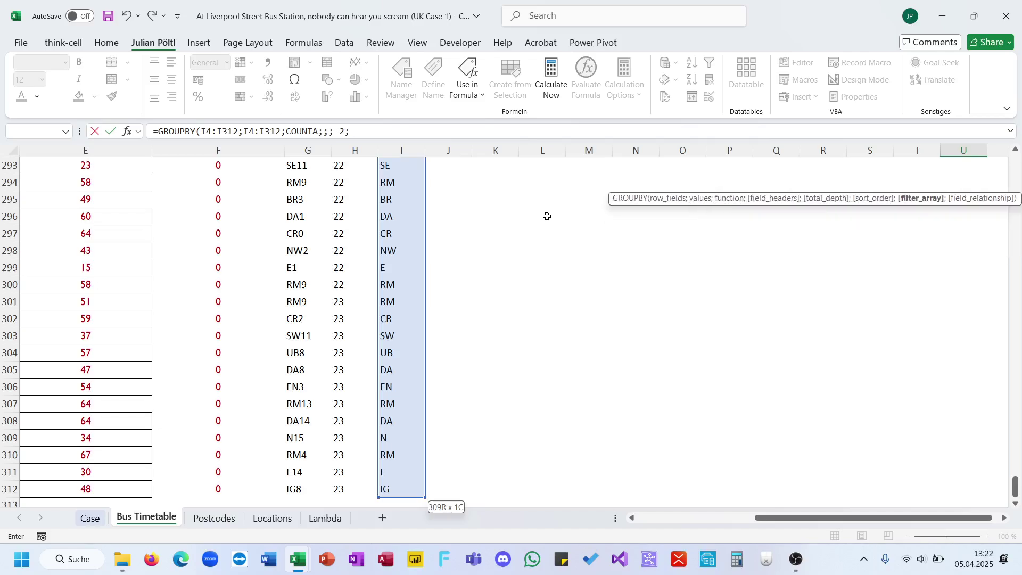
pyautogui.press('Left')
pyautogui.press('Left')
pyautogui.press('Left')
pyautogui.press('Left')
pyautogui.press('Left')
pyautogui.press('Left')
pyautogui.press('Left')
pyautogui.press('Left')
pyautogui.press('Left')
pyautogui.press('Left')
pyautogui.press('Left')
pyautogui.press('Left')
pyautogui.press('Left')
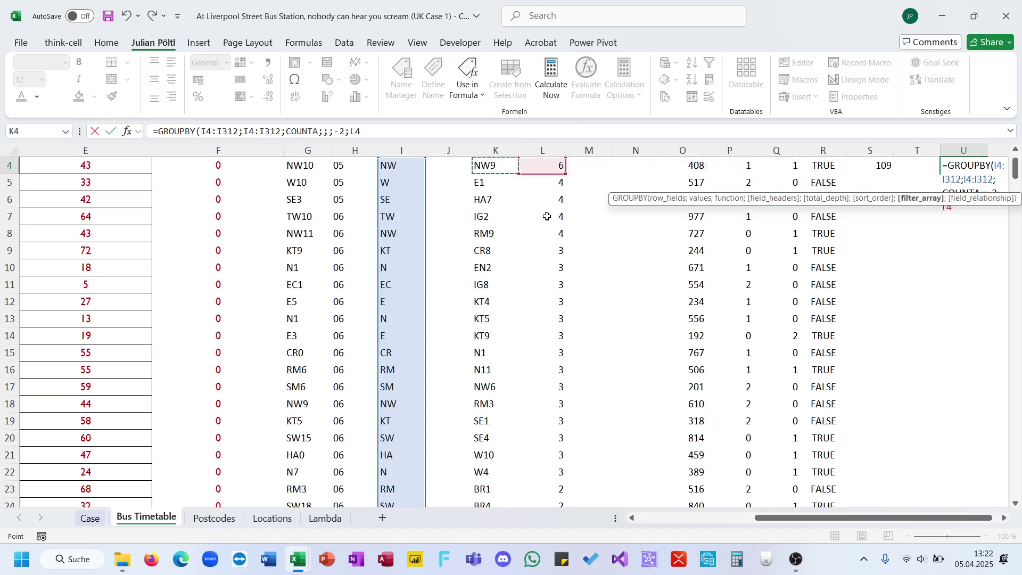
pyautogui.press('Left')
pyautogui.press('Left')
pyautogui.hotkey('ctrl', 'shift', 'Down')
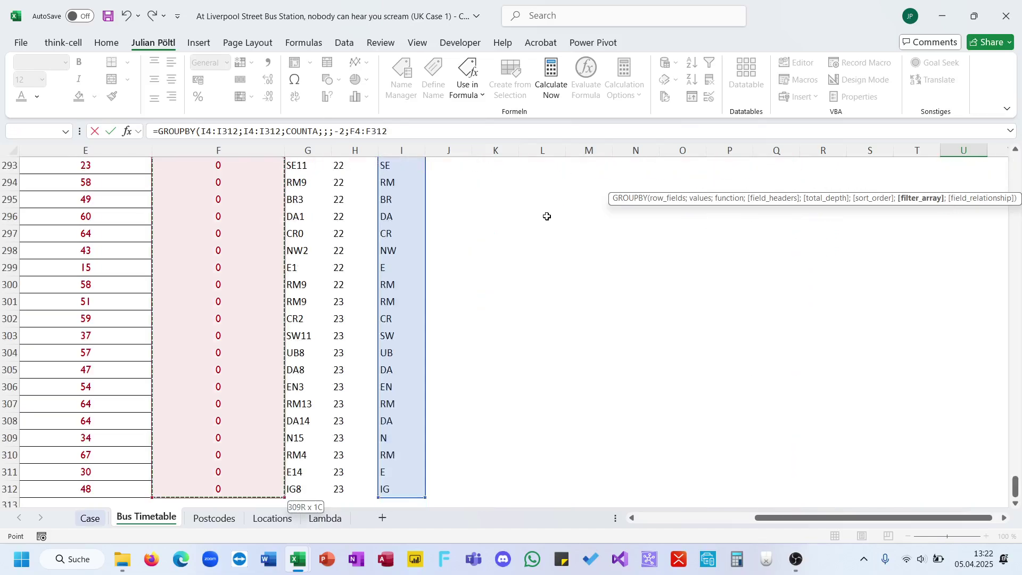
pyautogui.press('Return')
pyautogui.press('Up')
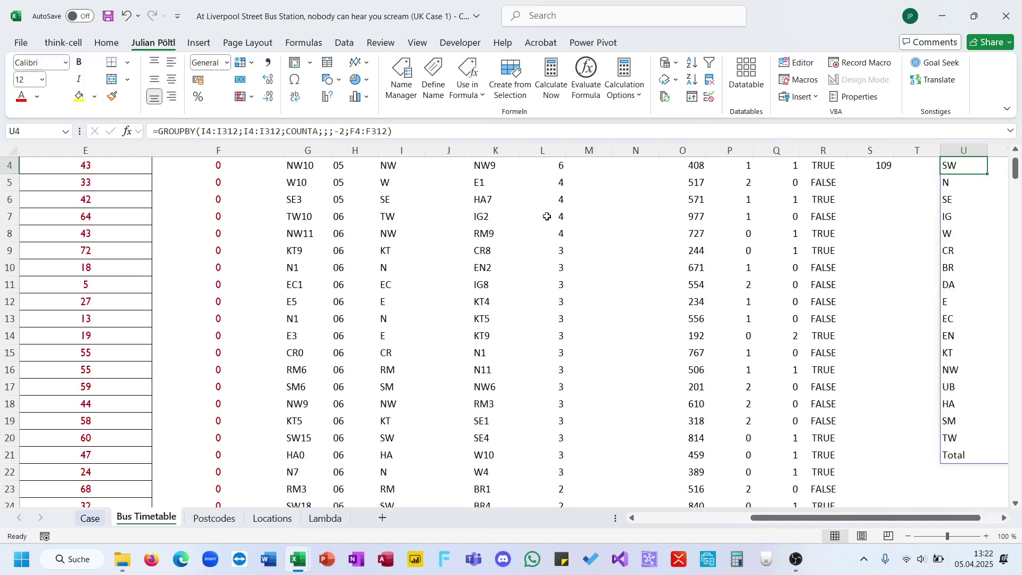
pyautogui.hscroll(3, 704, 247)
pyautogui.scroll(1, 704, 246)
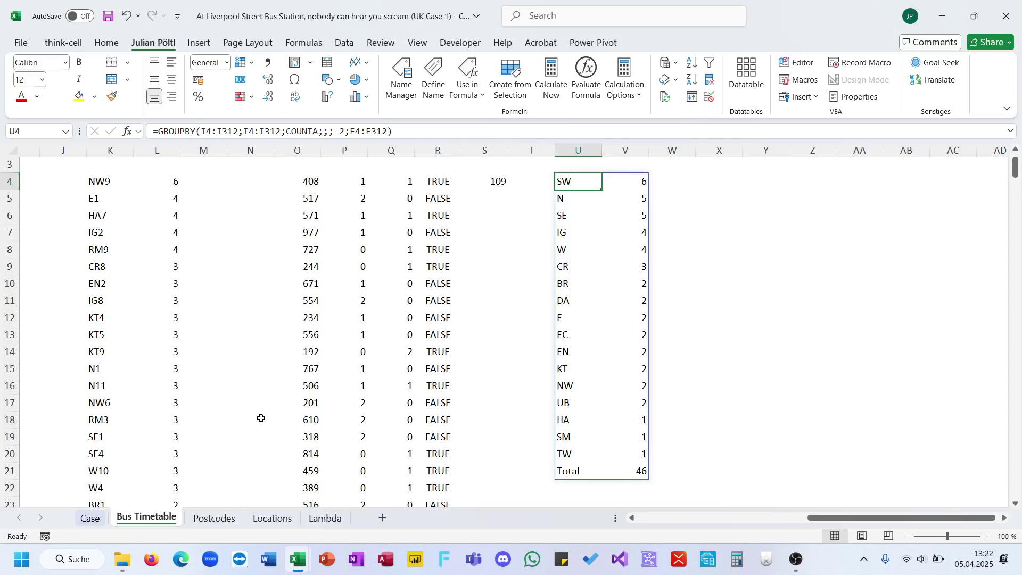
# Enter SW_6 as the Bonus 4 answer in E33 of the Case sheet
pyautogui.click(90, 519)
pyautogui.click(178, 395)
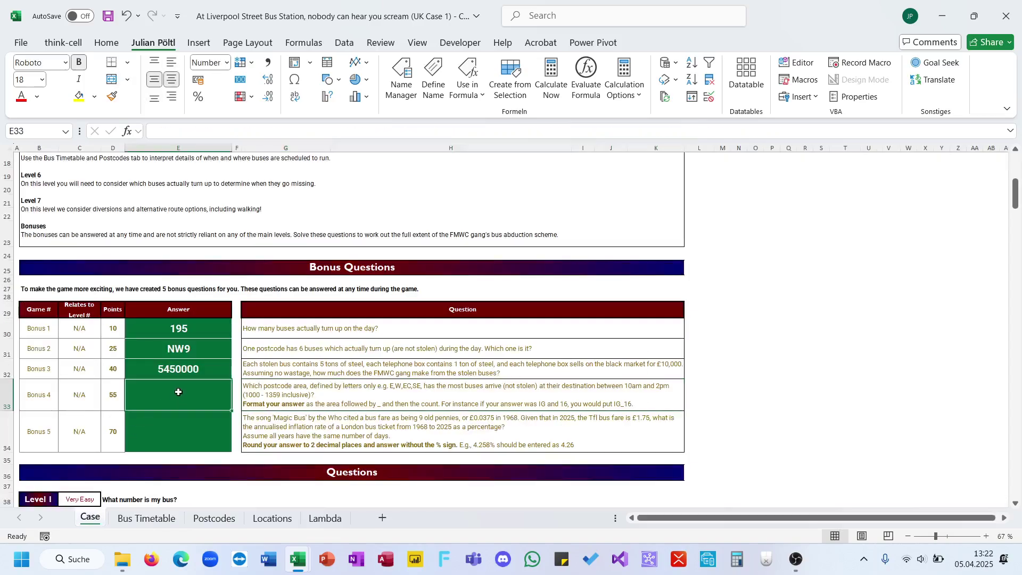
pyautogui.write('SW_')
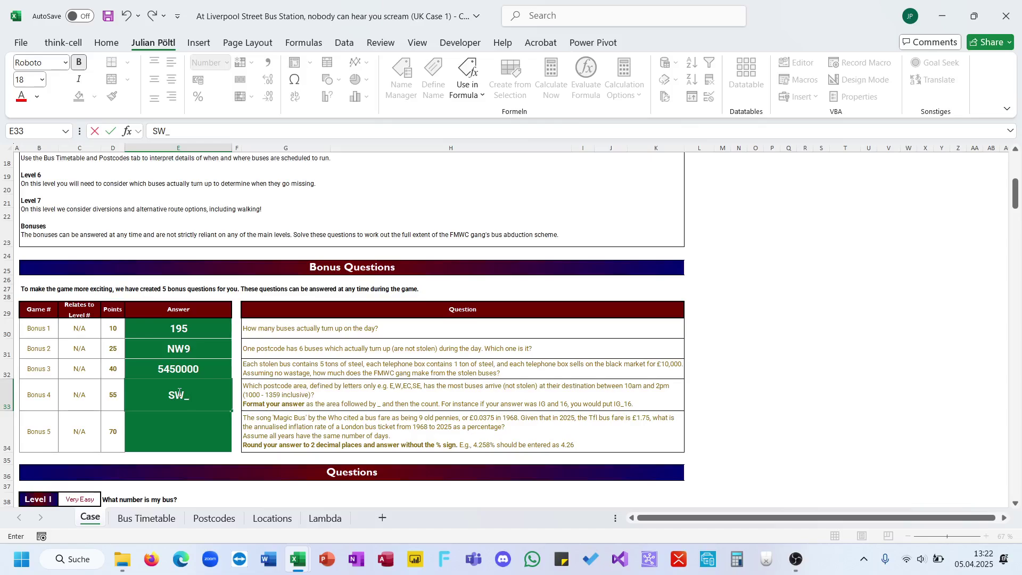
pyautogui.write('6')
pyautogui.press('Return')
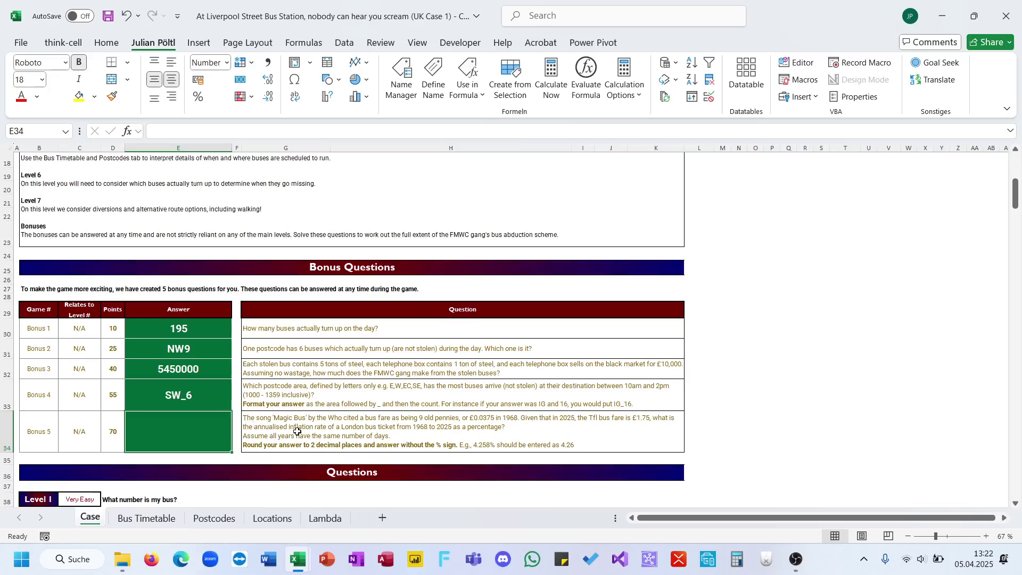
# Calculate the bus fare ratio below the Bonus 5 question in Case G35 with =(1,75/0,0375)
pyautogui.click(262, 456)
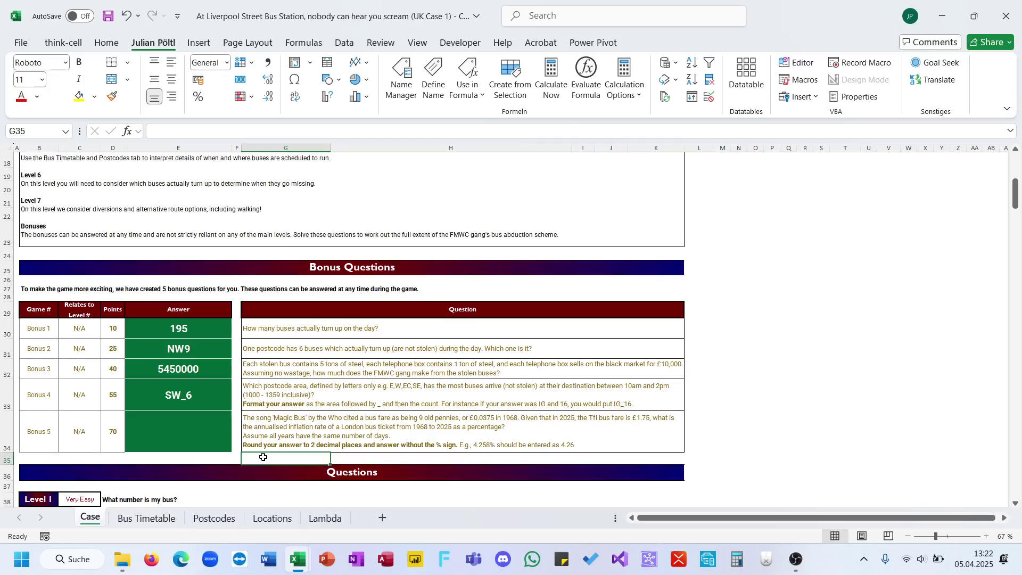
pyautogui.write('=')
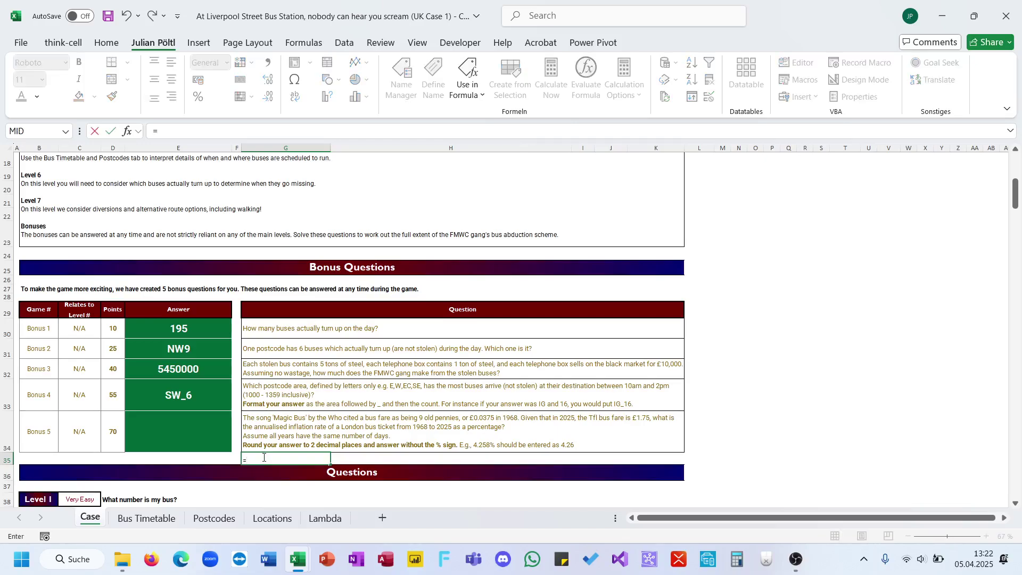
pyautogui.write('(')
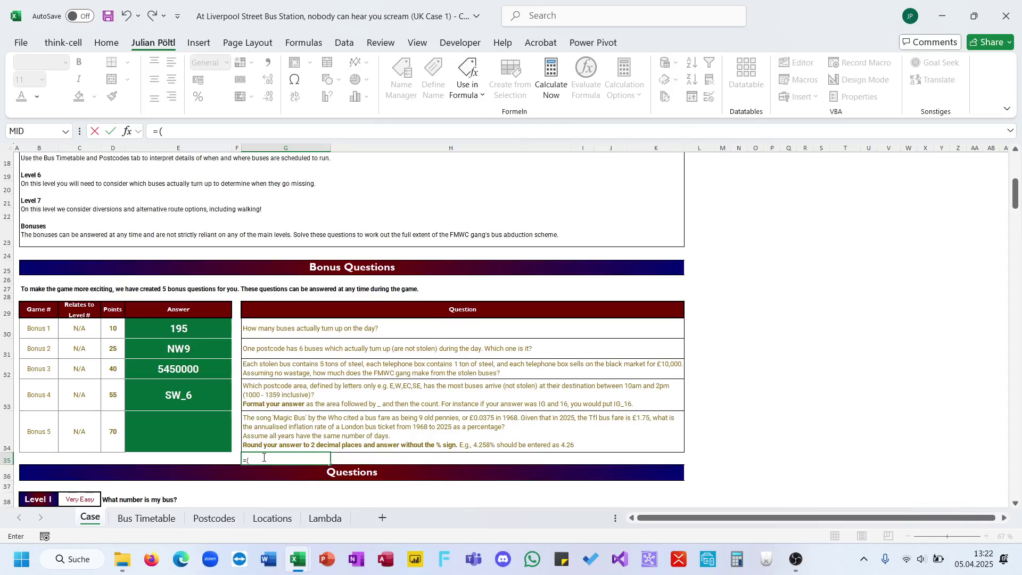
pyautogui.write('1,75-')
pyautogui.write('0,0375')
pyautogui.press('Return')
pyautogui.press('Up')
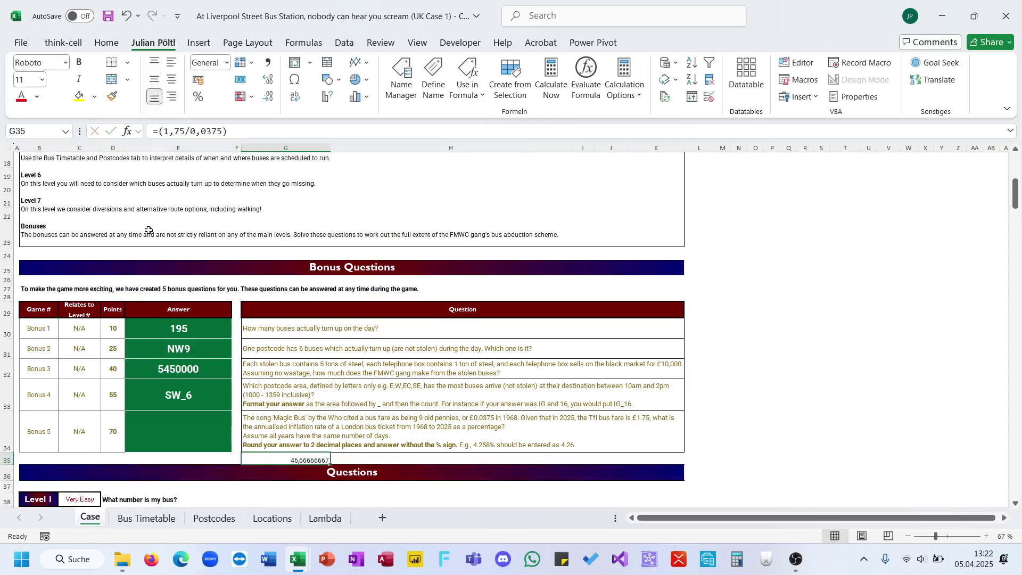
# Annualise the fare ratio in G35 by extending the formula with ^(1/(2025-1968))
pyautogui.click(234, 133)
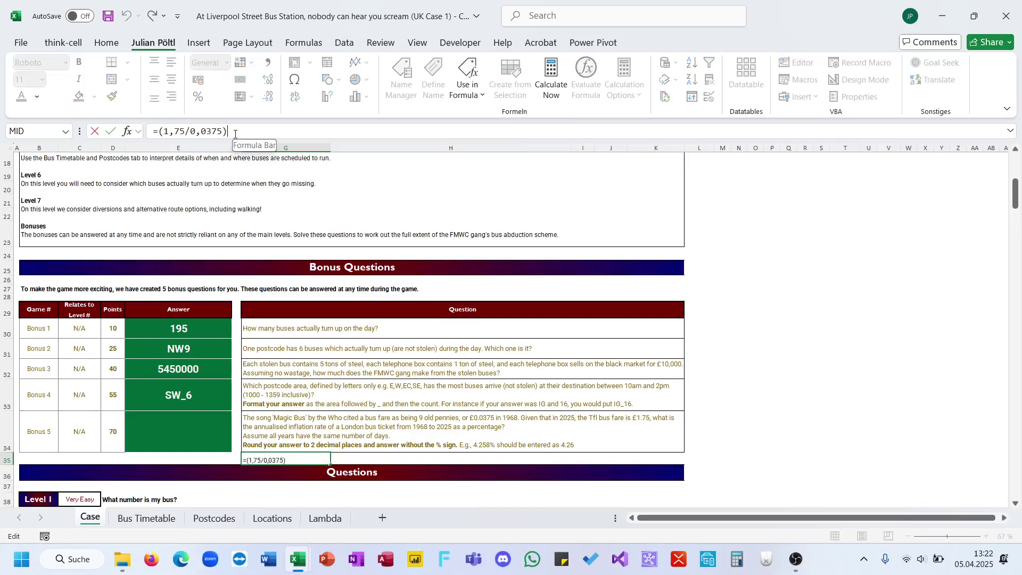
pyautogui.write('°')
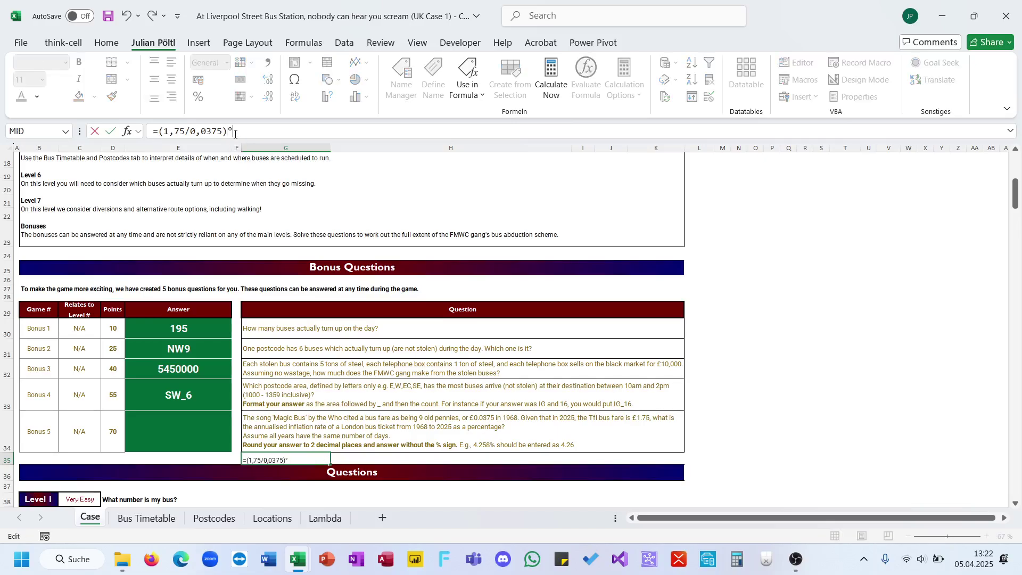
pyautogui.press('BackSpace')
pyautogui.write('^(1/(2025-1968')
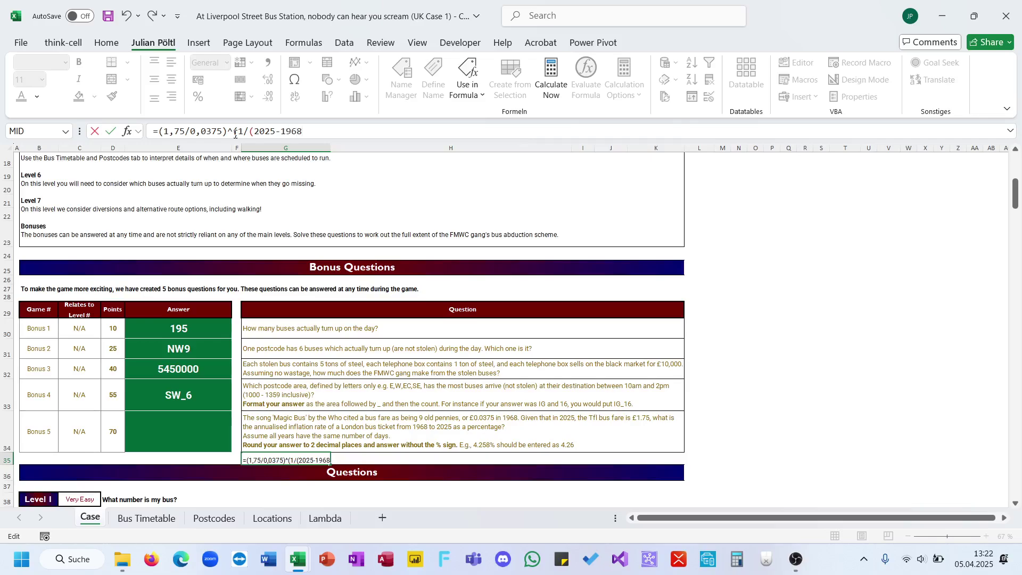
pyautogui.write('))')
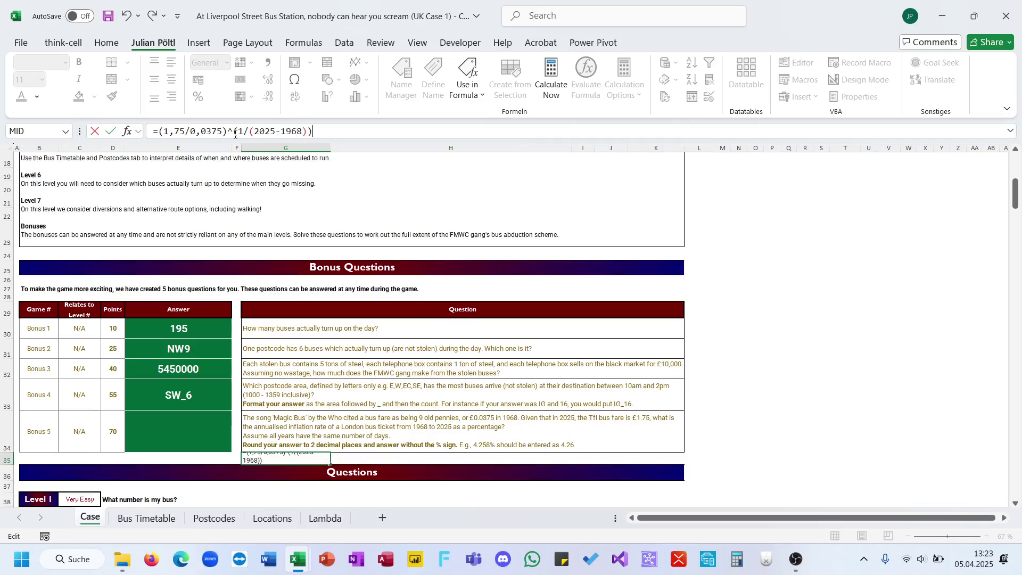
pyautogui.press('Return')
pyautogui.press('Up')
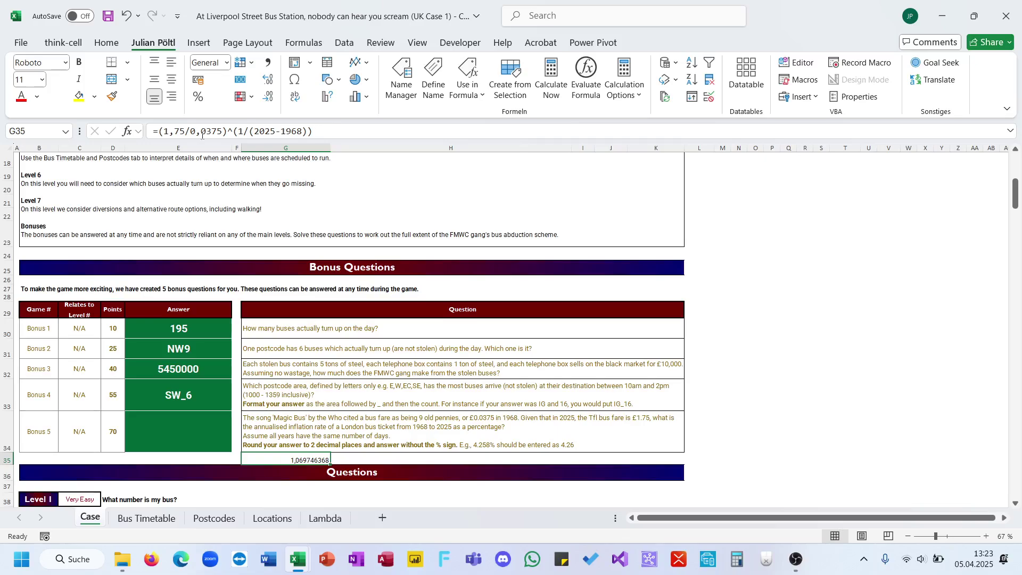
# Subtract 1 from the annual factor, giving =((1,75/0,0375)^(1/(2025-1968))-1), and format G35 as a percentage with two decimals
pyautogui.click(160, 131)
pyautogui.write('(')
pyautogui.press('End')
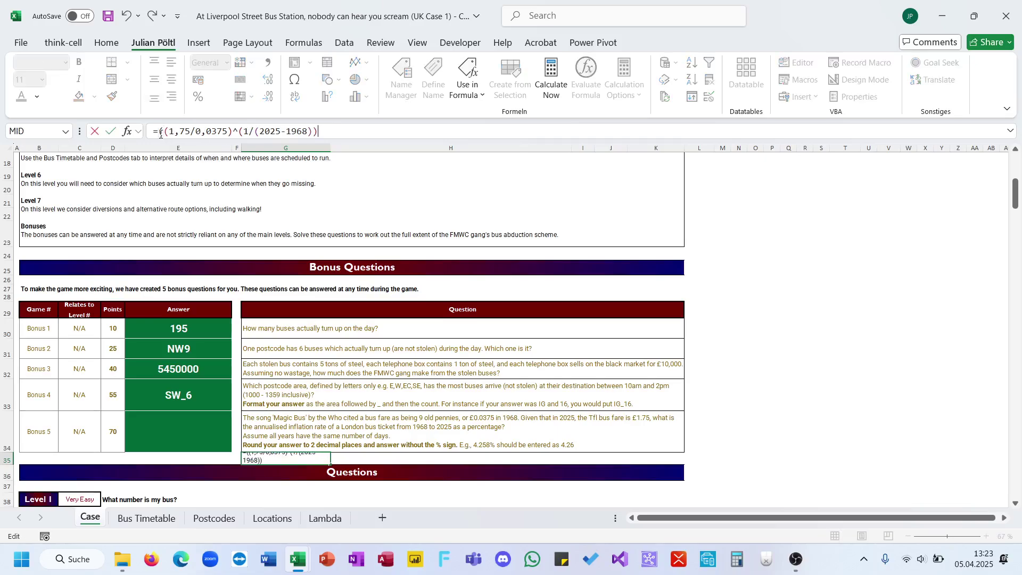
pyautogui.write('-1)')
pyautogui.hotkey('ctrl', 'Return')
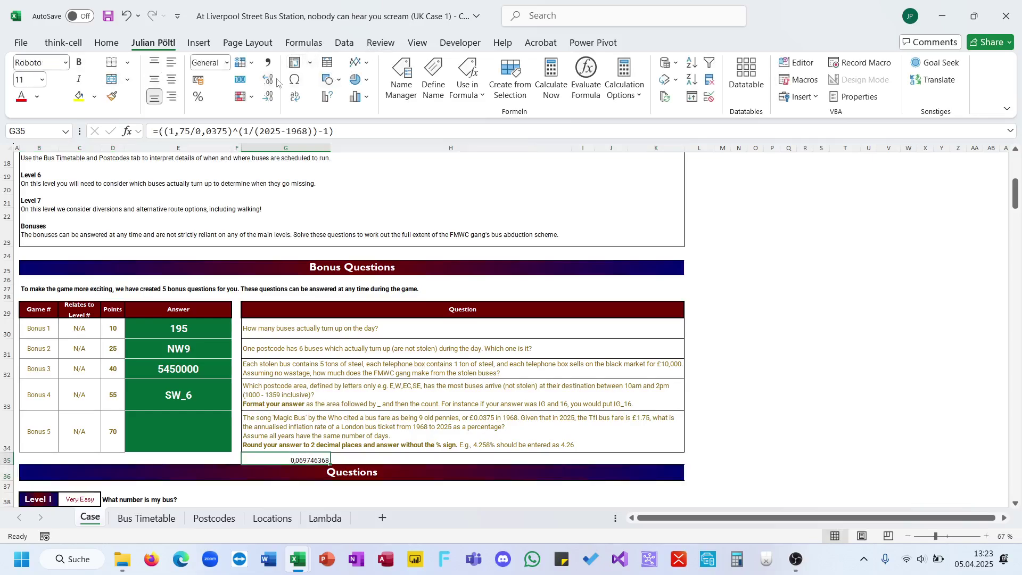
pyautogui.click(202, 99)
pyautogui.click(267, 83)
pyautogui.click(267, 83)
# Try to enter the Bonus 5 answer in E34 as 6.97 and as 6,97%
pyautogui.click(185, 426)
pyautogui.write('6.97')
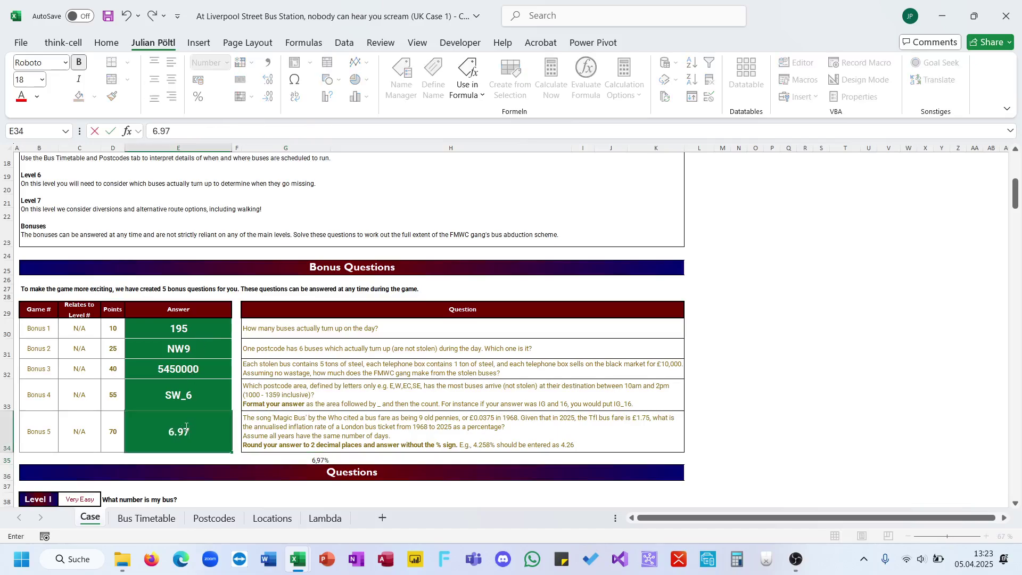
pyautogui.hotkey('ctrl', 'Return')
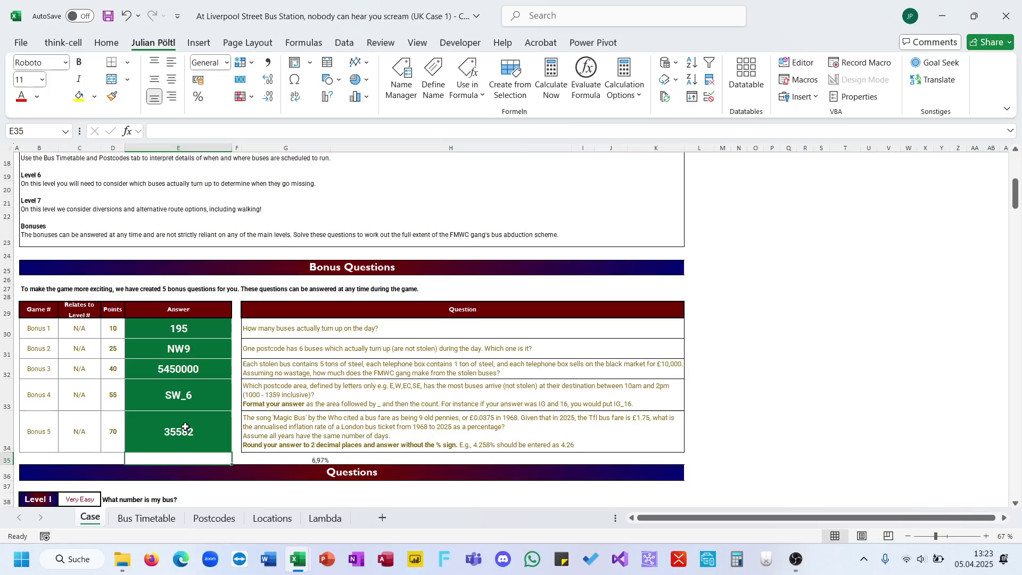
pyautogui.click(226, 63)
pyautogui.click(226, 62)
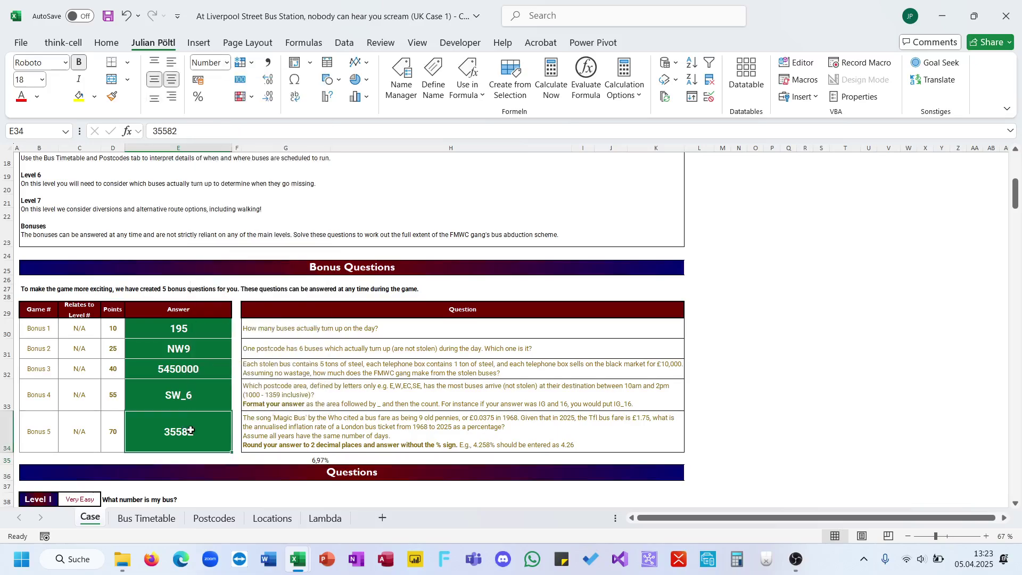
pyautogui.hotkey('ctrl', 'shift', '5')
pyautogui.hotkey('ctrl', 'z')
pyautogui.write('6,')
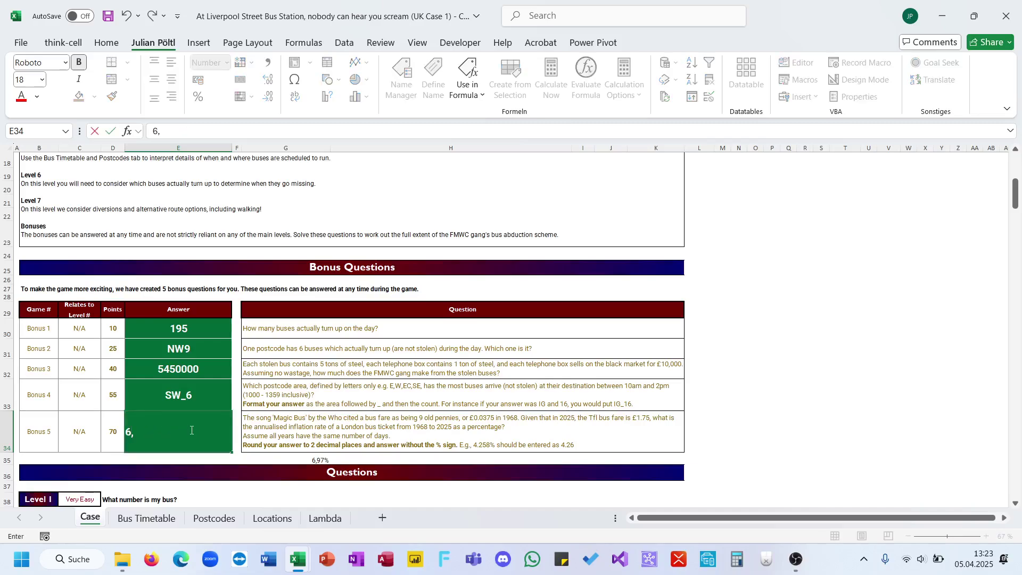
pyautogui.write('97%')
pyautogui.press('Return')
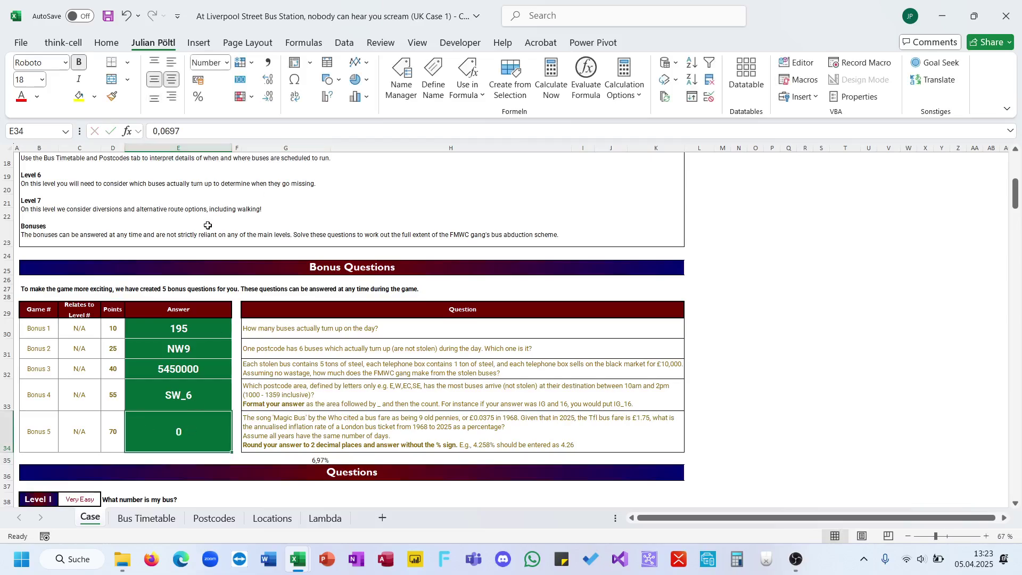
# Enter the Bonus 5 answer in E34 as text with a leading apostrophe, '6.97
pyautogui.write("'")
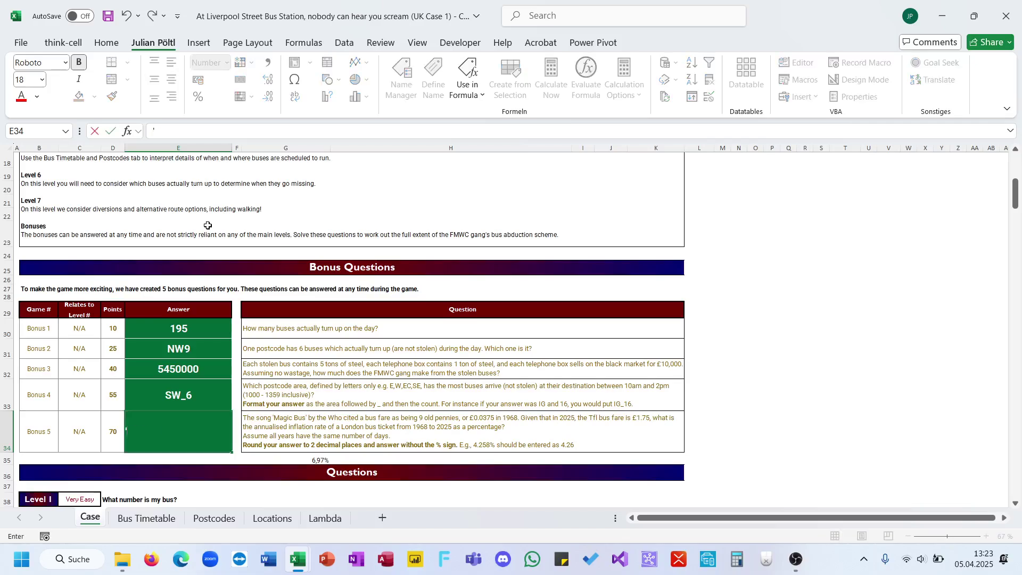
pyautogui.write('6,')
pyautogui.write('.9')
pyautogui.write('7')
pyautogui.hotkey('ctrl', 'Return')
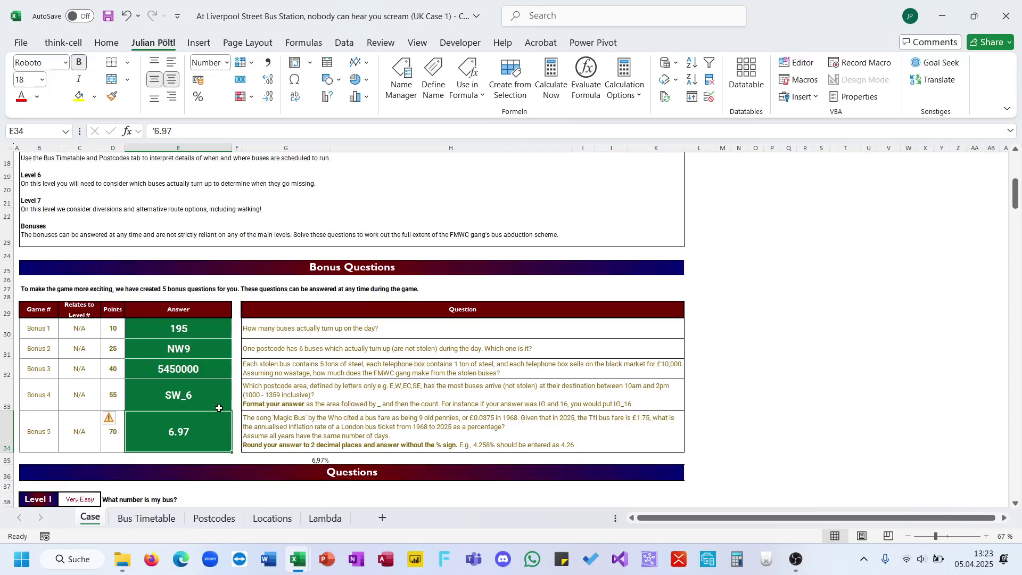
# Read the Level 7 instructions, worked example and question table on the Case sheet
pyautogui.scroll(-11, 218, 407)
pyautogui.scroll(-20, 219, 408)
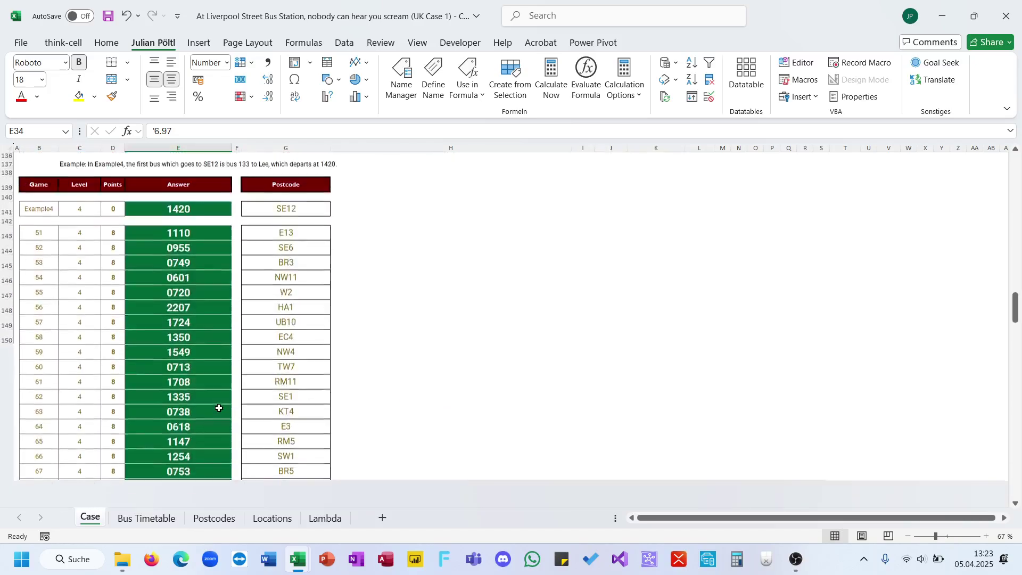
pyautogui.scroll(-20, 219, 407)
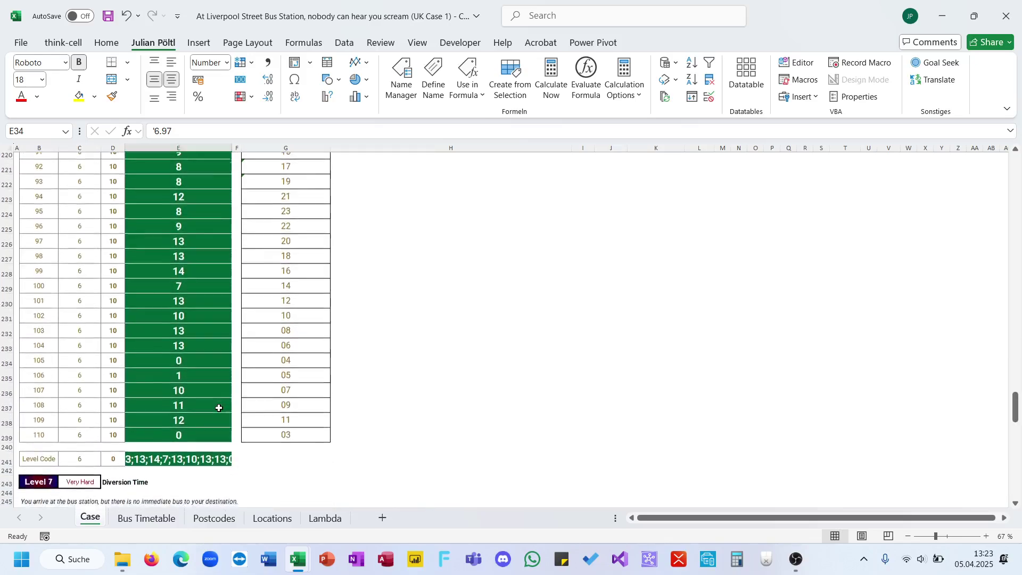
pyautogui.scroll(-5, 219, 408)
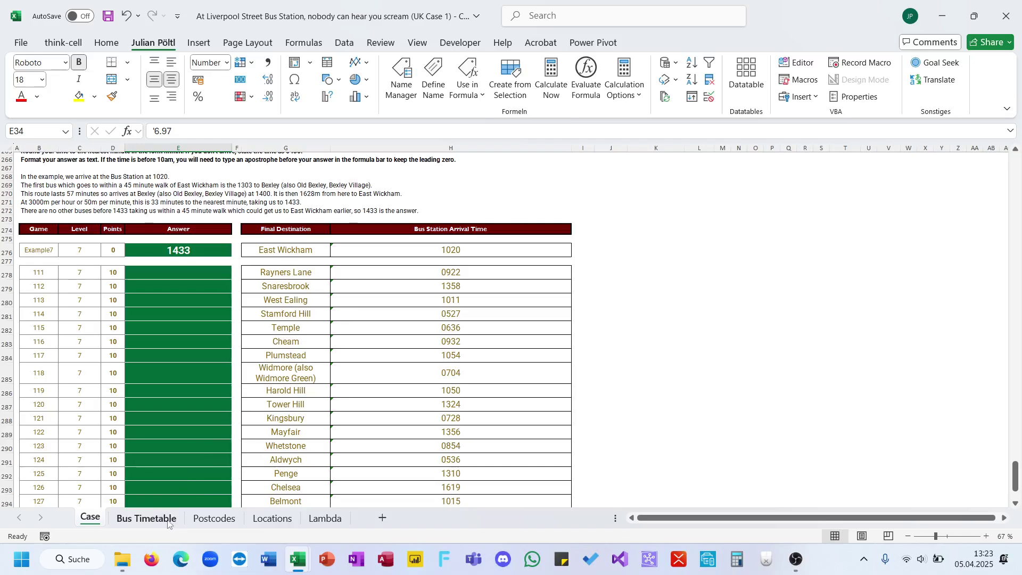
# Examine the columns of the Bus Timetable sheet from the first data row in A4
pyautogui.click(146, 518)
pyautogui.click(156, 434)
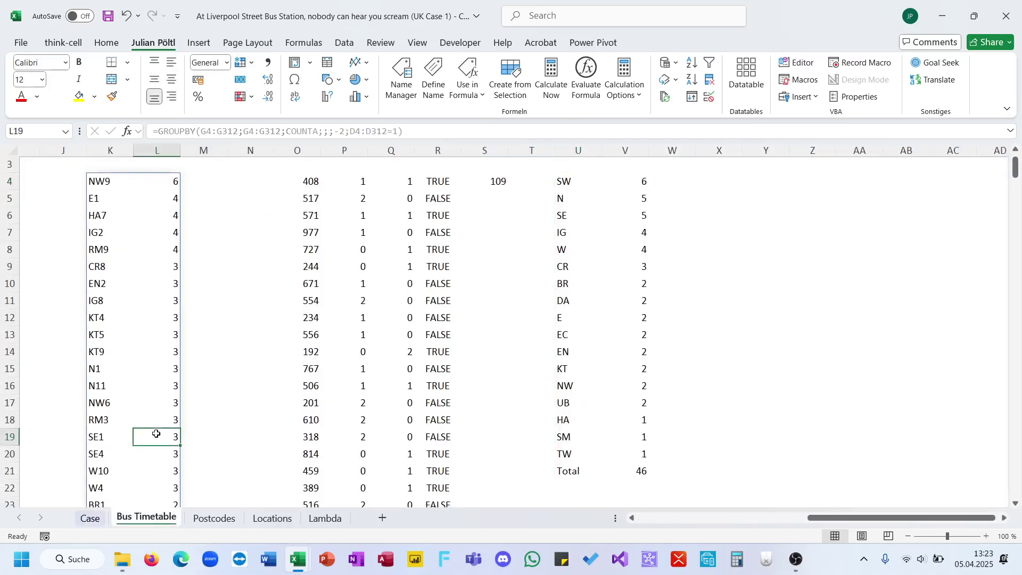
pyautogui.hotkey('ctrl', 'Up')
pyautogui.hotkey('ctrl', 'Left')
pyautogui.press('Home')
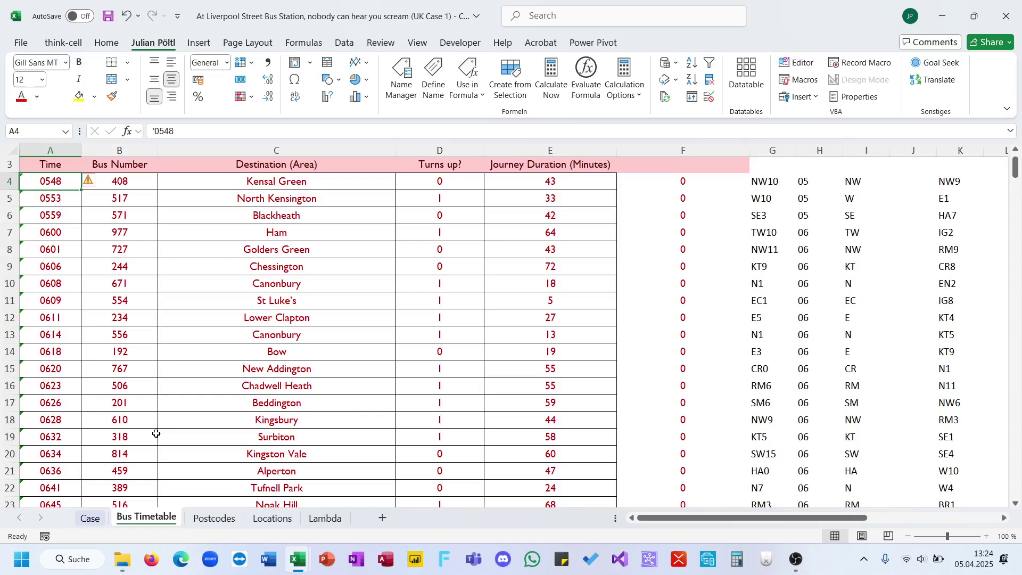
pyautogui.hotkey('ctrl', 'shift', 'Right')
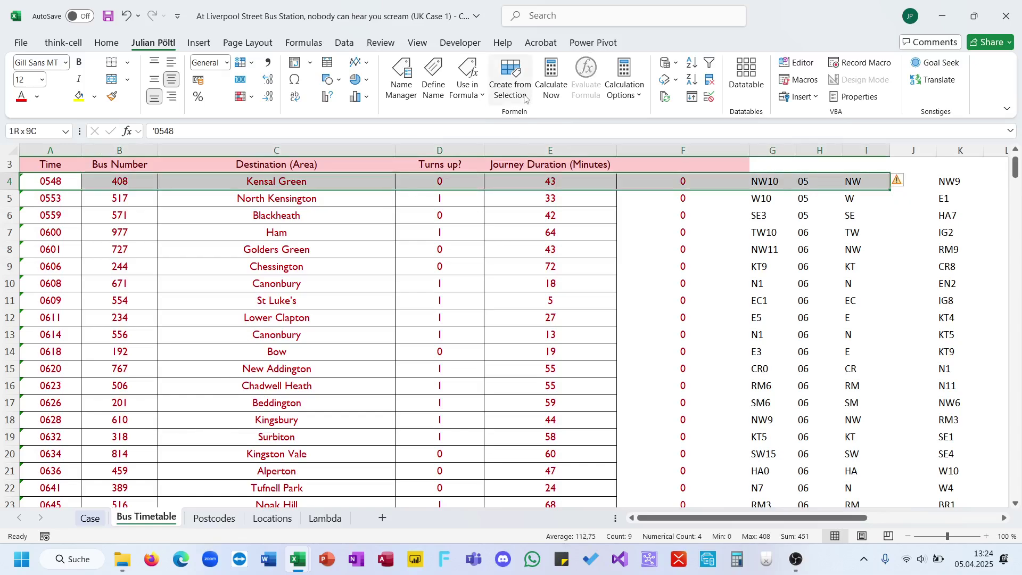
pyautogui.click(424, 182)
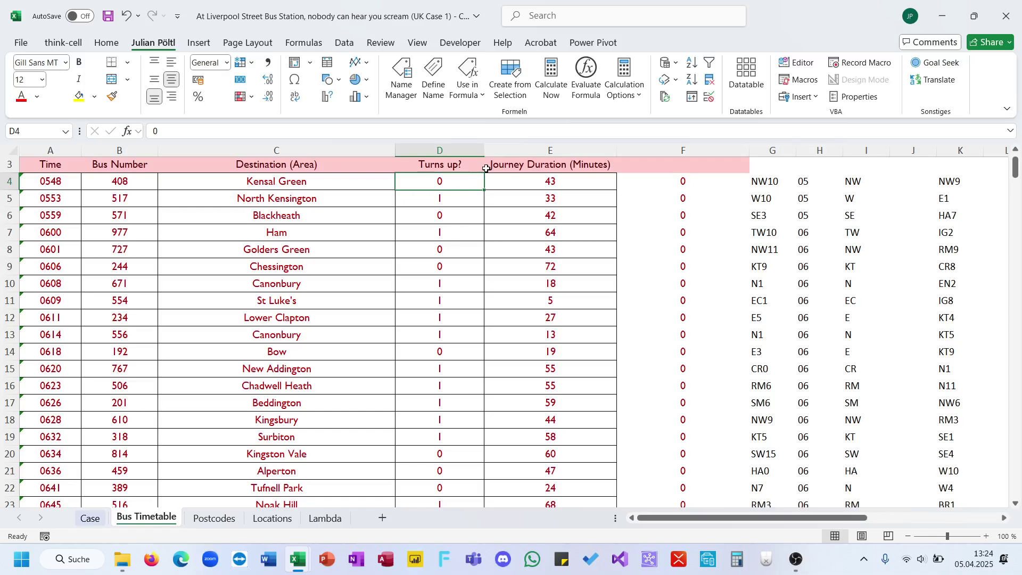
# Check the extent of the timetable data A4:E312 and its header row A3:E3
pyautogui.click(50, 182)
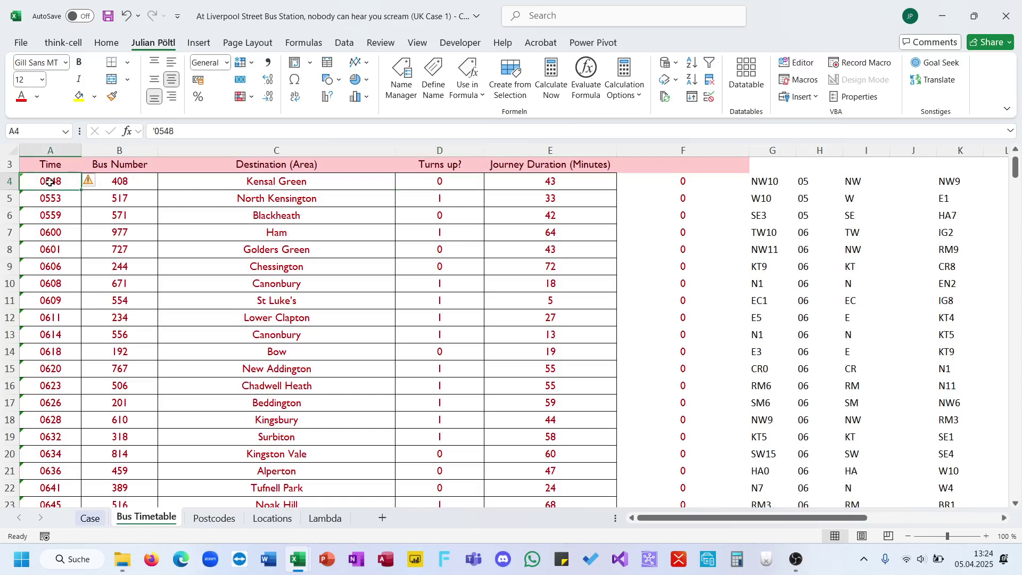
pyautogui.hotkey('shift', 'Right')
pyautogui.hotkey('shift', 'Right')
pyautogui.hotkey('shift', 'Right')
pyautogui.hotkey('shift', 'Right')
pyautogui.hotkey('ctrl', 'shift', 'Down')
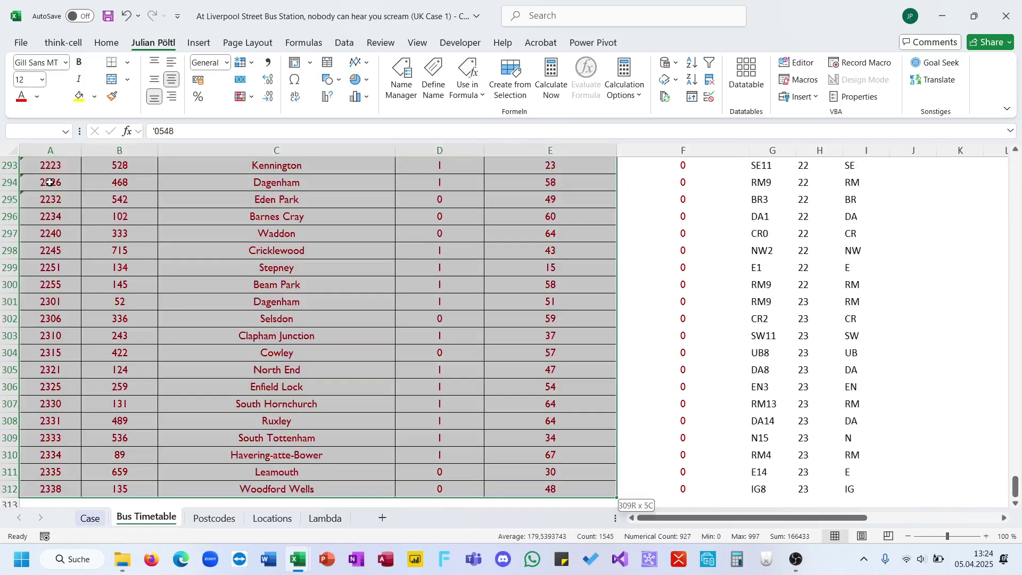
pyautogui.hotkey('ctrl', 'Home')
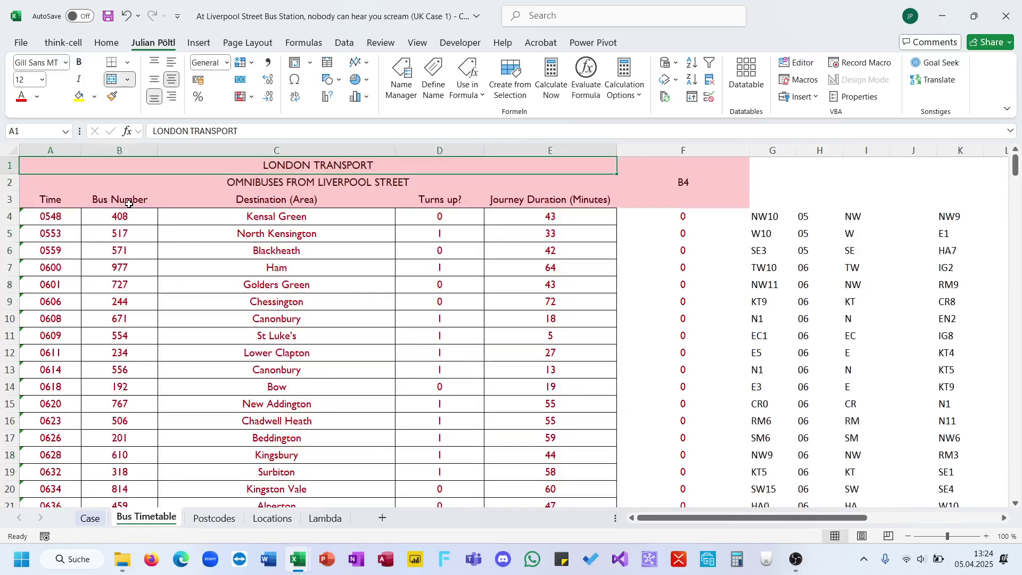
pyautogui.press('Down')
pyautogui.press('Down')
pyautogui.press('Down')
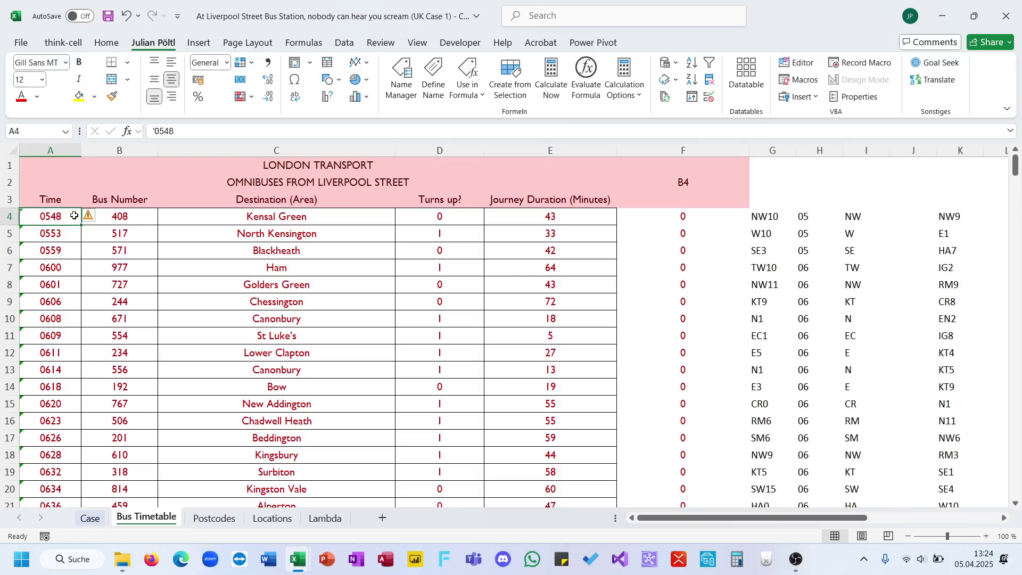
pyautogui.moveTo(510, 205); pyautogui.dragTo(51, 199)
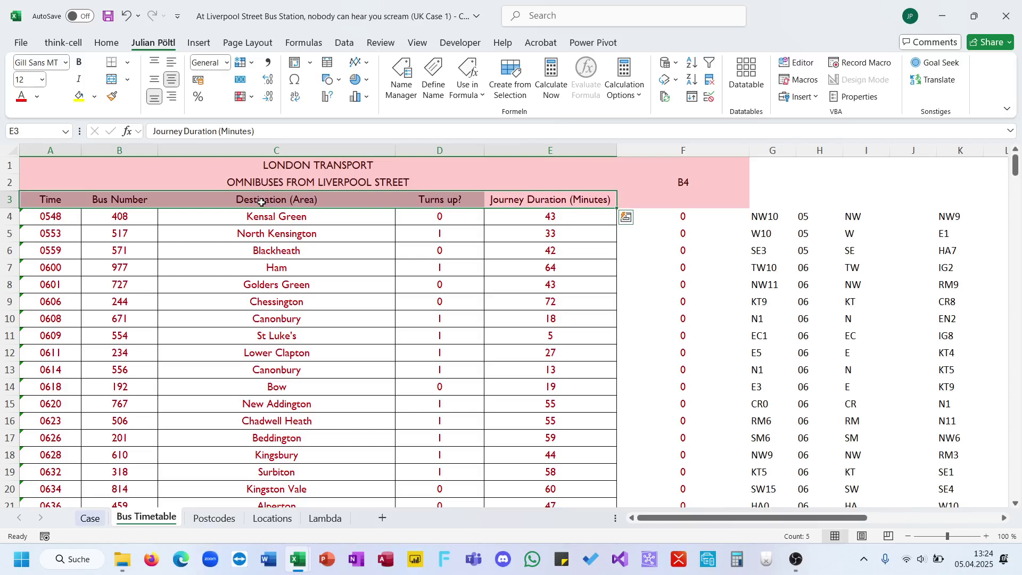
# Highlight the Area header in A3 on both the Postcodes and Locations sheets with yellow fill and red font
pyautogui.click(203, 523)
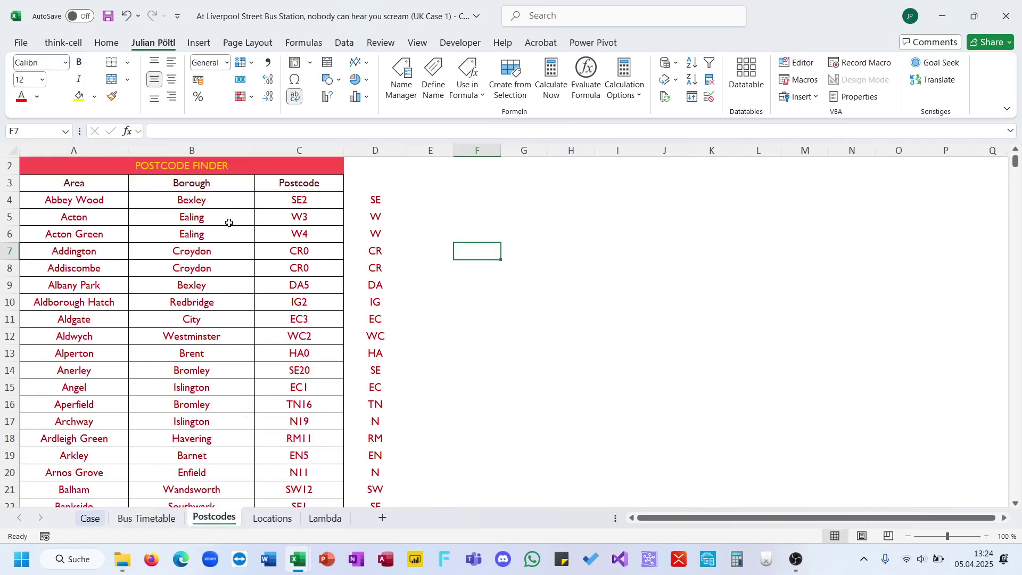
pyautogui.click(114, 186)
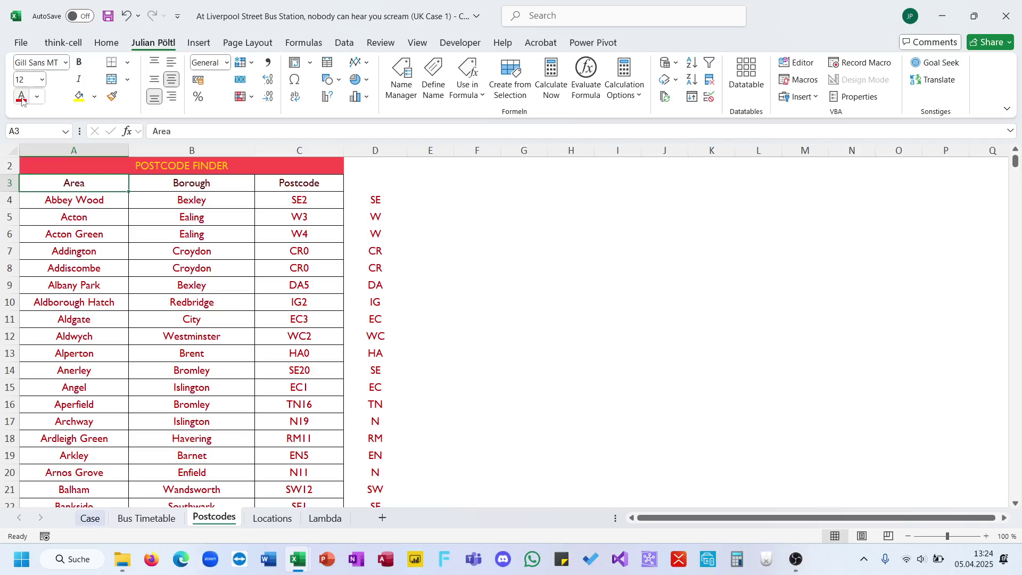
pyautogui.click(80, 98)
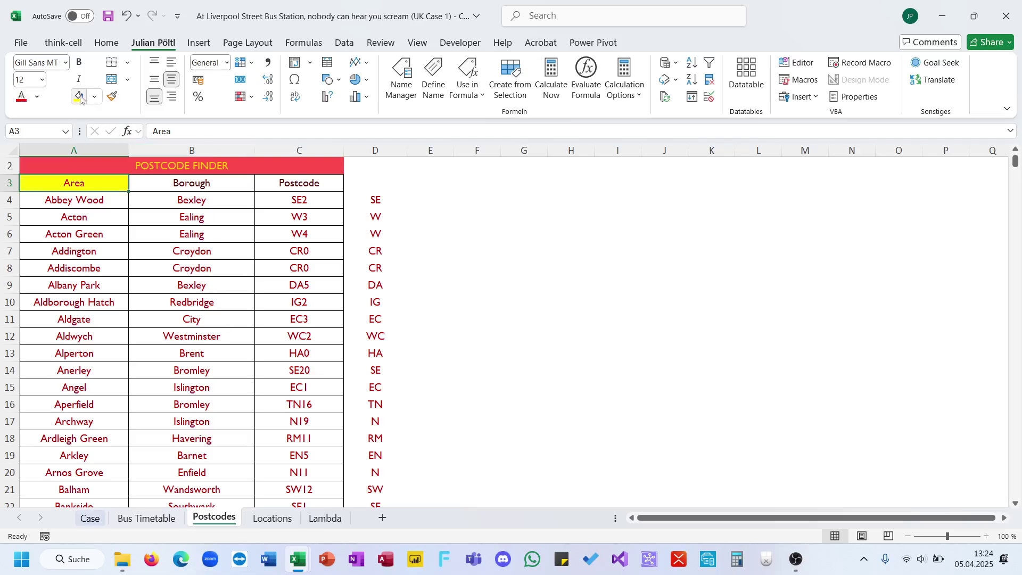
pyautogui.click(273, 520)
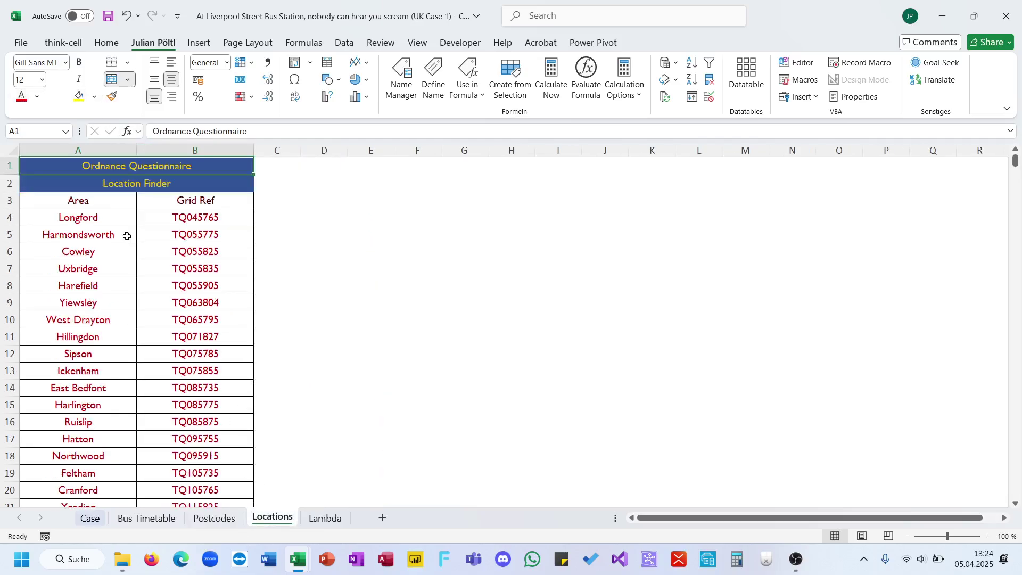
pyautogui.click(99, 203)
pyautogui.click(80, 97)
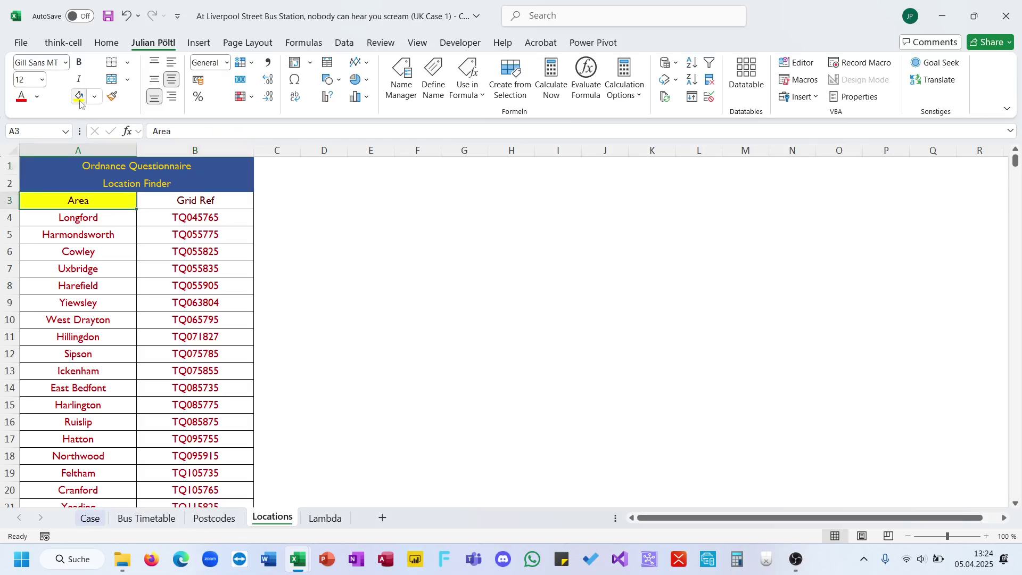
pyautogui.click(22, 98)
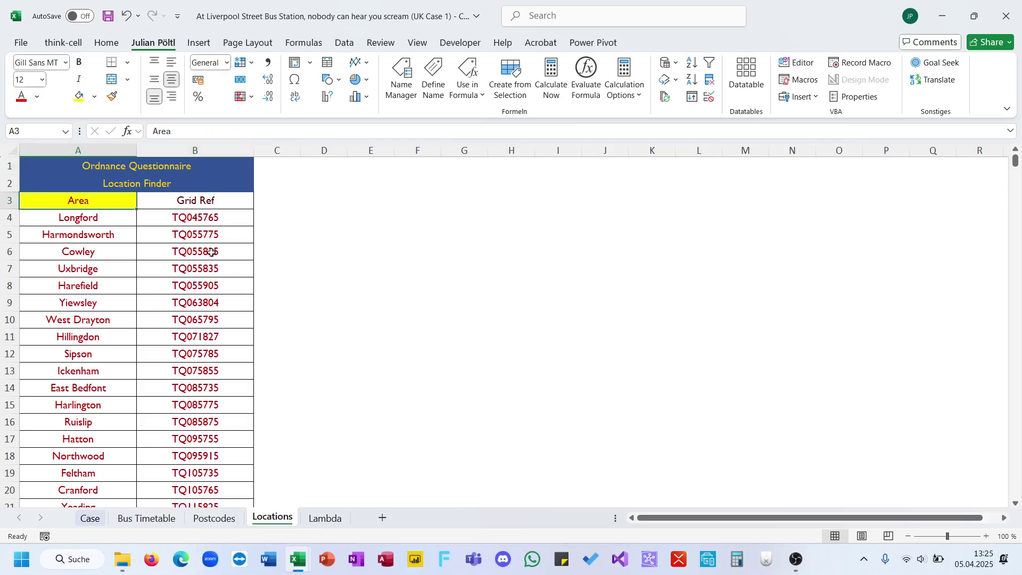
# Check the extent of the Postcodes table from its header row A3:C3 and the first data cell A4
pyautogui.click(204, 523)
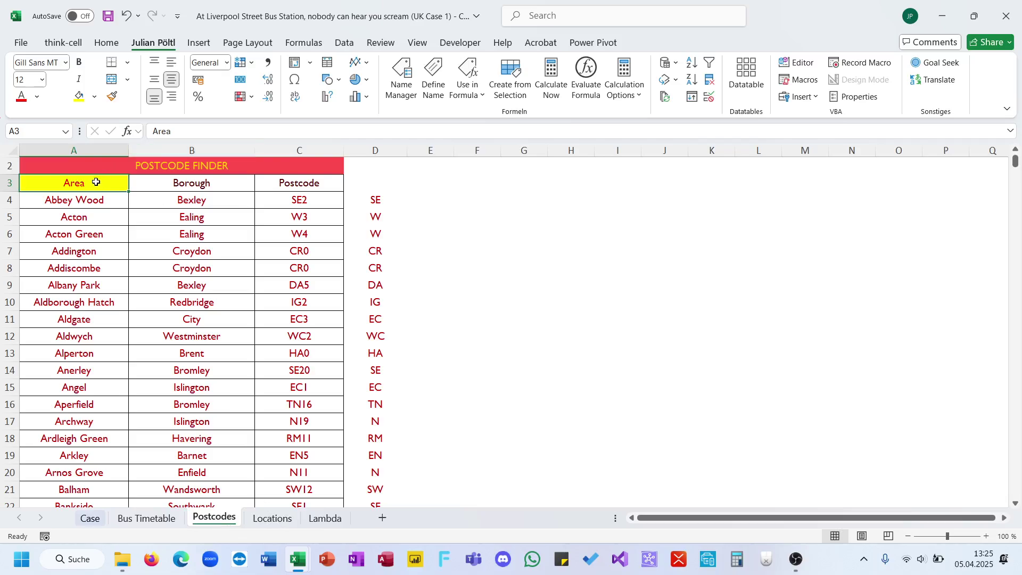
pyautogui.hotkey('ctrl', 'shift', 'Right')
pyautogui.hotkey('ctrl', 'shift', 'Down')
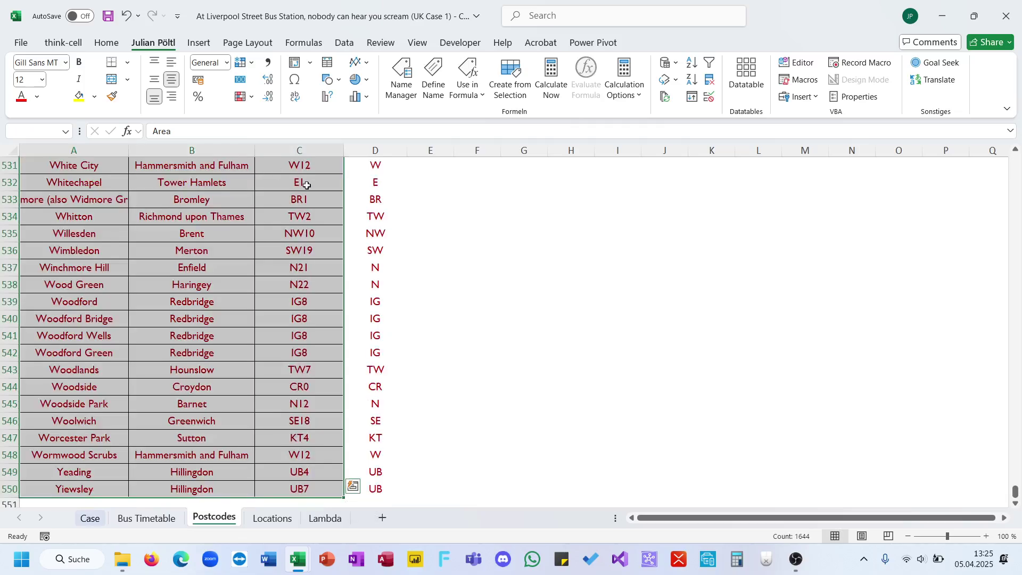
pyautogui.click(246, 374)
pyautogui.hotkey('ctrl', 'Up')
pyautogui.hotkey('ctrl', 'Left')
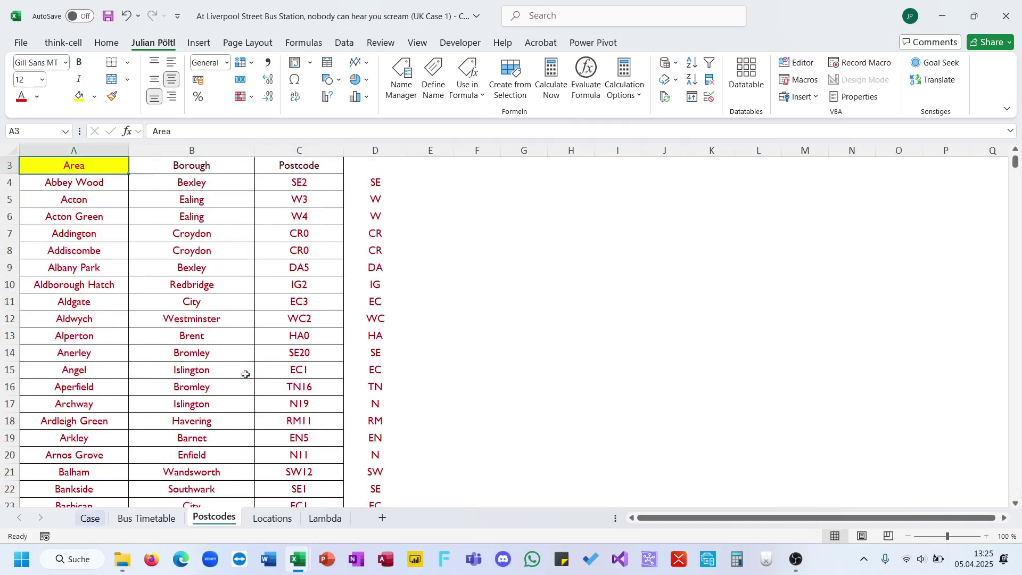
pyautogui.hotkey('ctrl', 'Up')
pyautogui.press('Down')
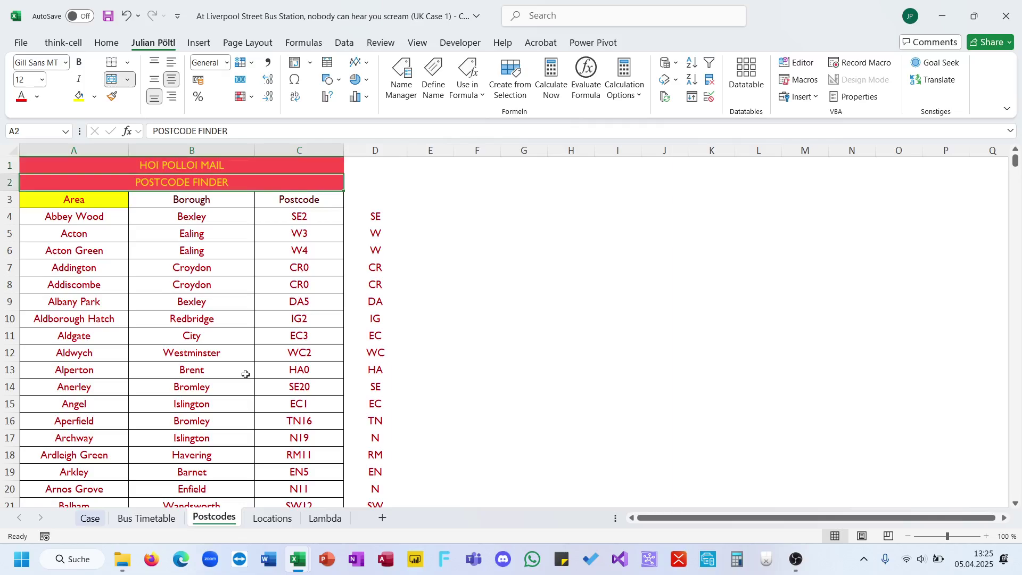
pyautogui.press('Down')
pyautogui.hotkey('ctrl', 'Right')
pyautogui.press('Left')
pyautogui.press('Left')
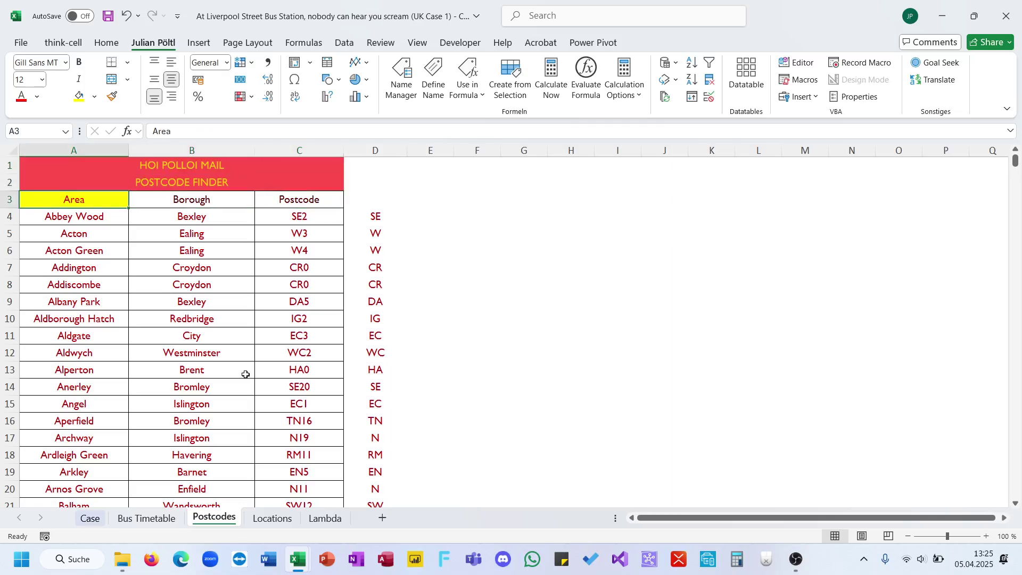
pyautogui.click(113, 219)
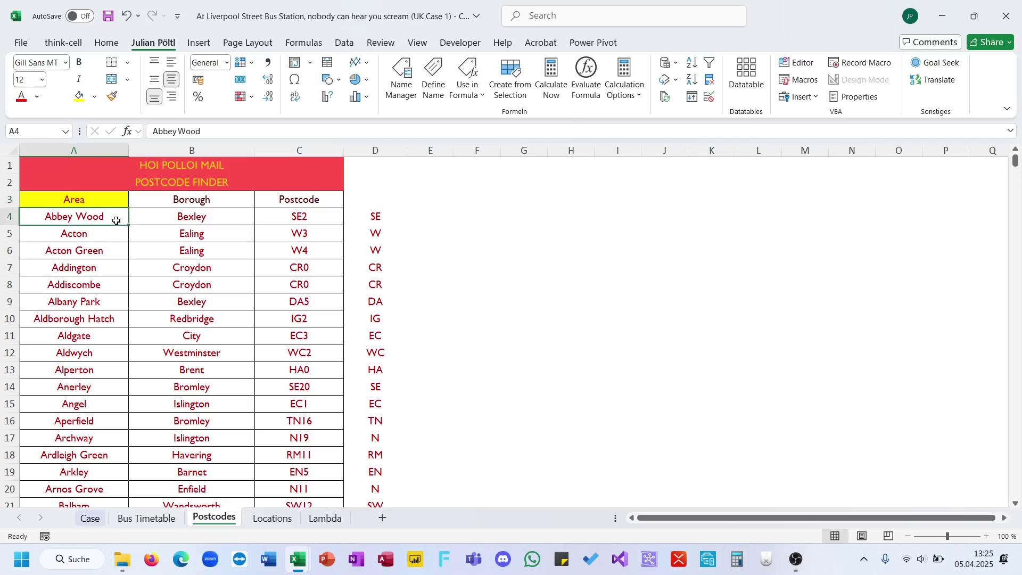
# Check how far the area list on the Locations sheet extends from A4
pyautogui.click(272, 519)
pyautogui.click(96, 218)
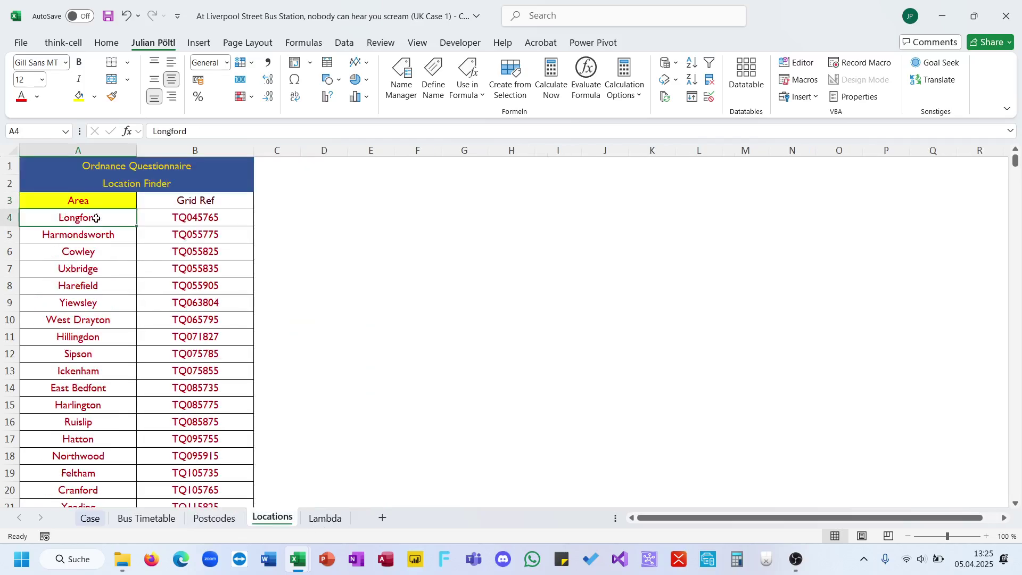
pyautogui.hotkey('ctrl', 'shift', 'Down')
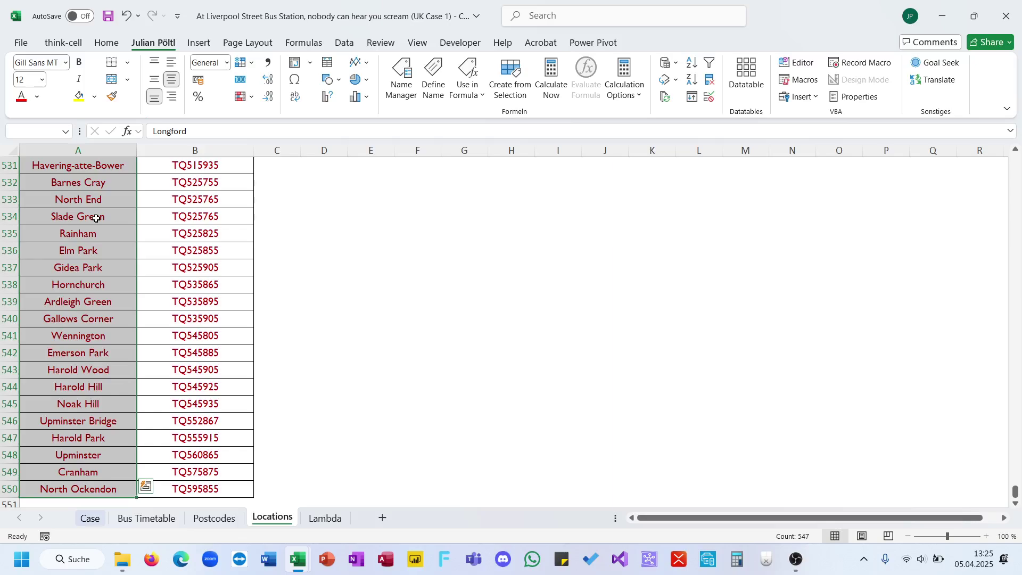
pyautogui.hotkey('ctrl', 'Home')
pyautogui.press('Down')
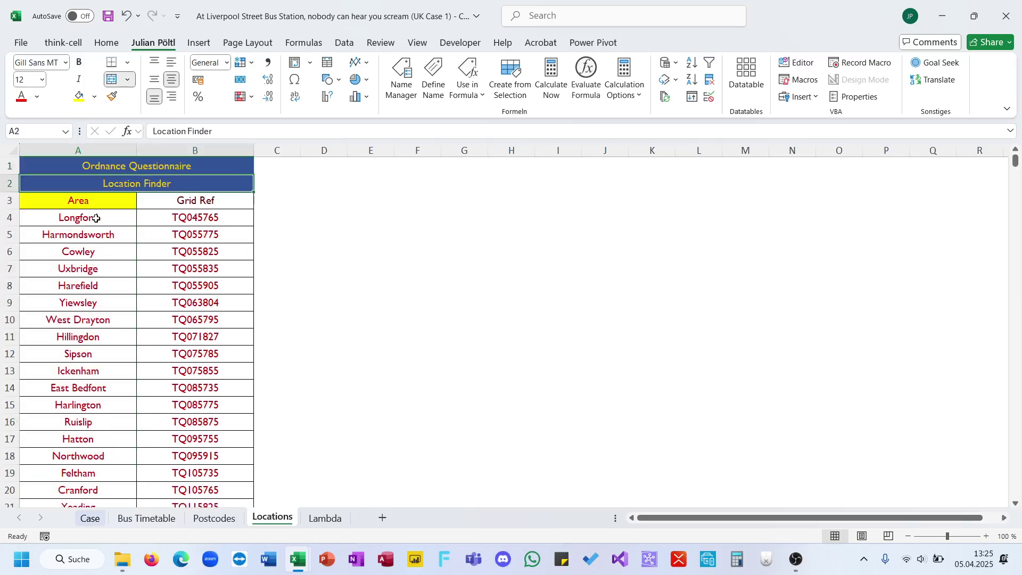
pyautogui.press('Down')
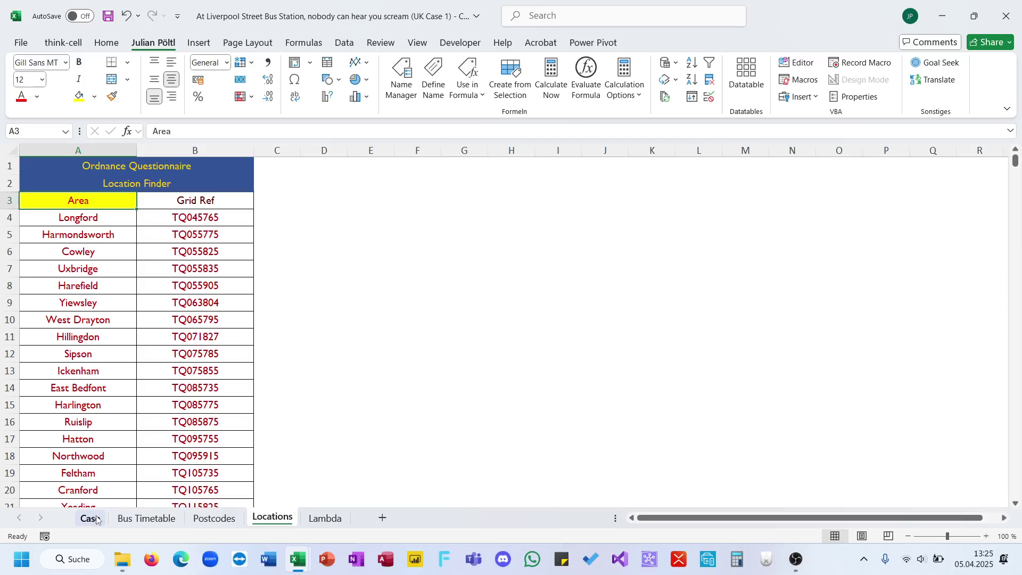
# Add a new sheet and copy the Level 7 game labels from Case B276:B297 into it, with Example7 in D1 and 111 to 130 in A3:A22
pyautogui.click(94, 519)
pyautogui.click(382, 517)
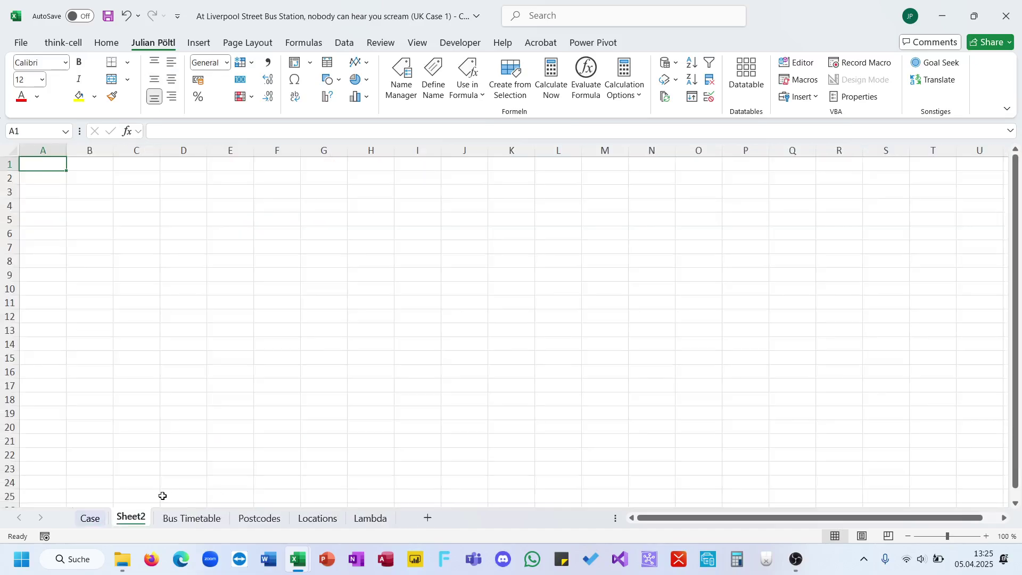
pyautogui.click(90, 518)
pyautogui.click(48, 253)
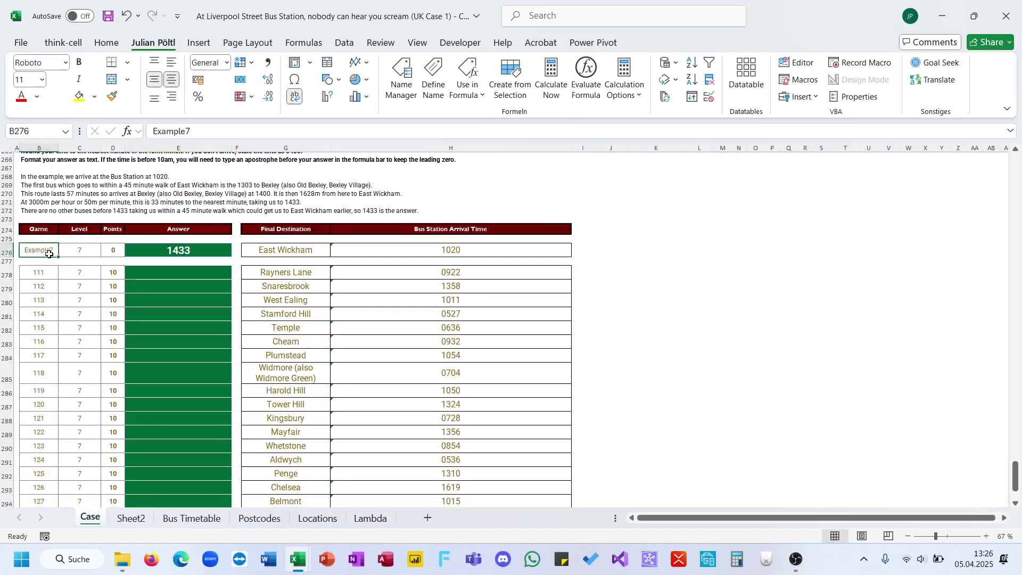
pyautogui.hotkey('ctrl', 'shift', 'Down')
pyautogui.hotkey('ctrl', 'shift', 'Down')
pyautogui.hotkey('ctrl', 'c')
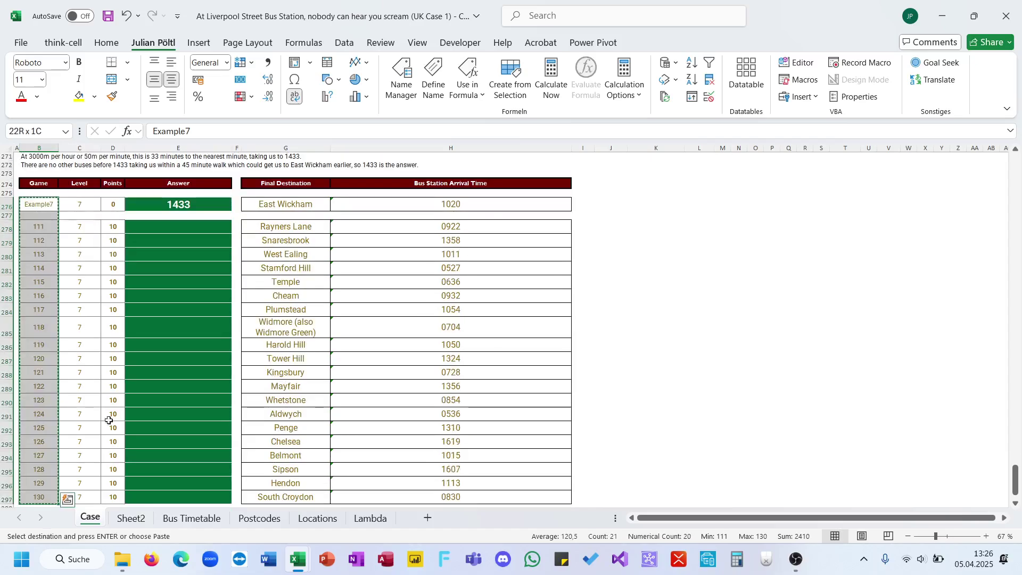
pyautogui.click(131, 518)
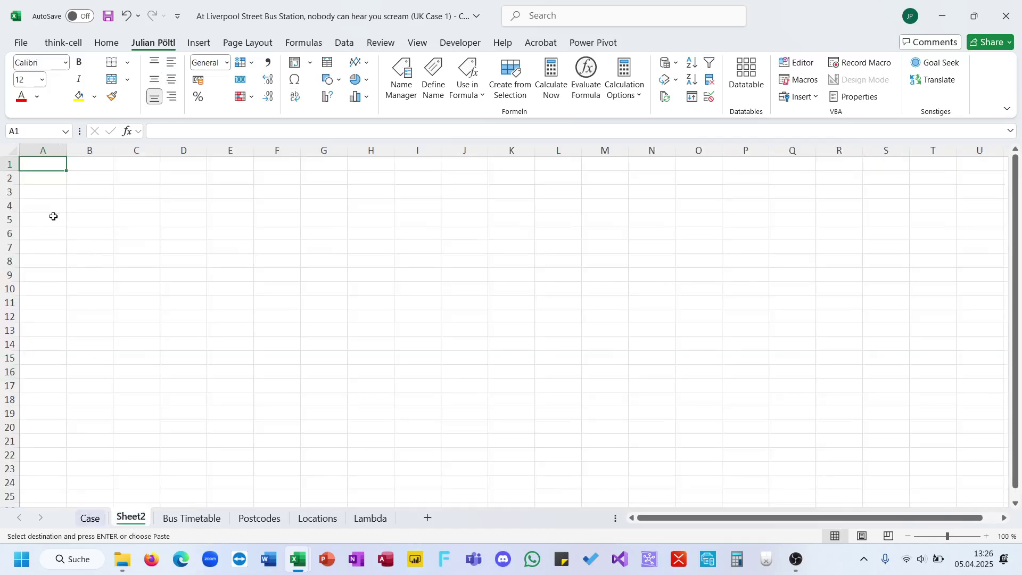
pyautogui.click(44, 268)
pyautogui.hotkey('ctrl', 'v')
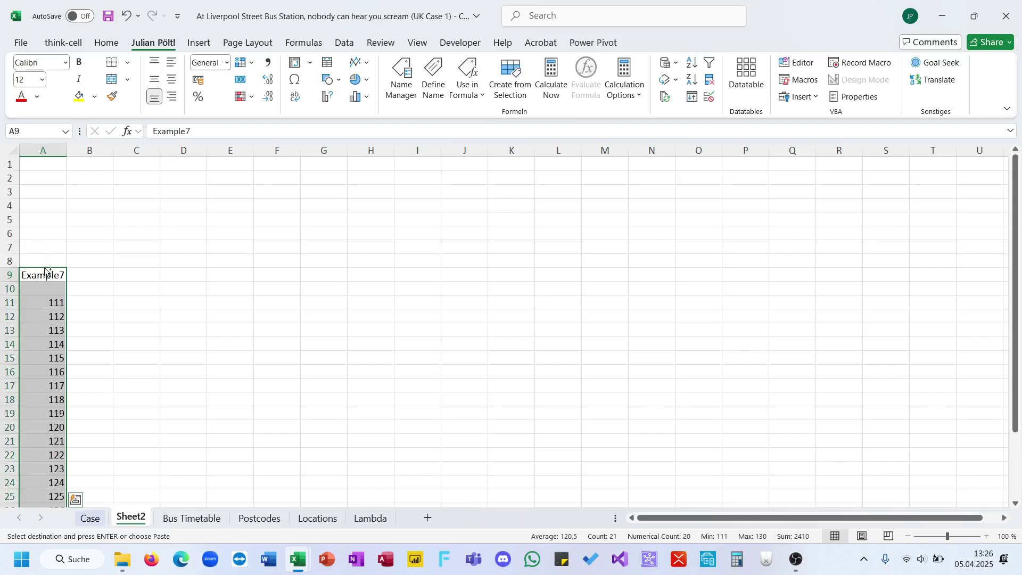
pyautogui.moveTo(48, 268); pyautogui.dragTo(197, 164)
pyautogui.click(45, 164)
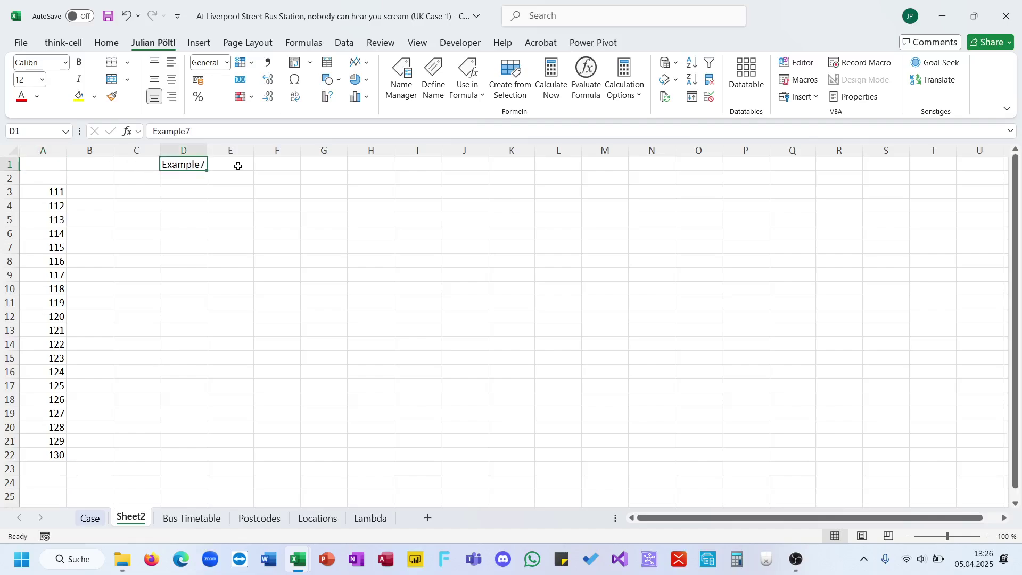
pyautogui.click(238, 166)
pyautogui.write('0xl')
pyautogui.press('Tab')
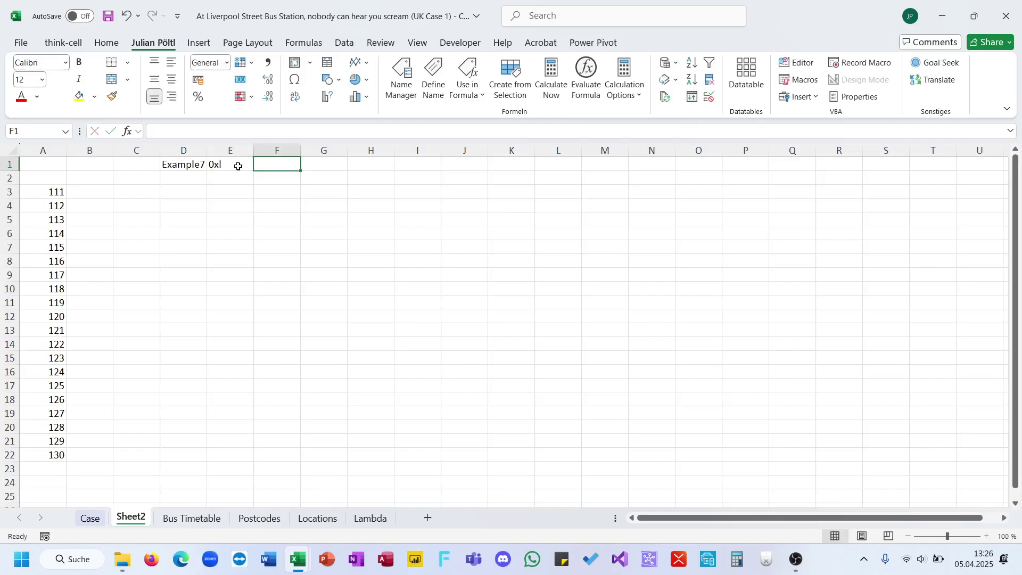
pyautogui.press('Left')
pyautogui.press('Left')
# Start an XLOOKUP formula in E1 of Sheet2 that looks up D1 in the Case sheet's Game column from B276
pyautogui.click(238, 166)
pyautogui.write('=x')
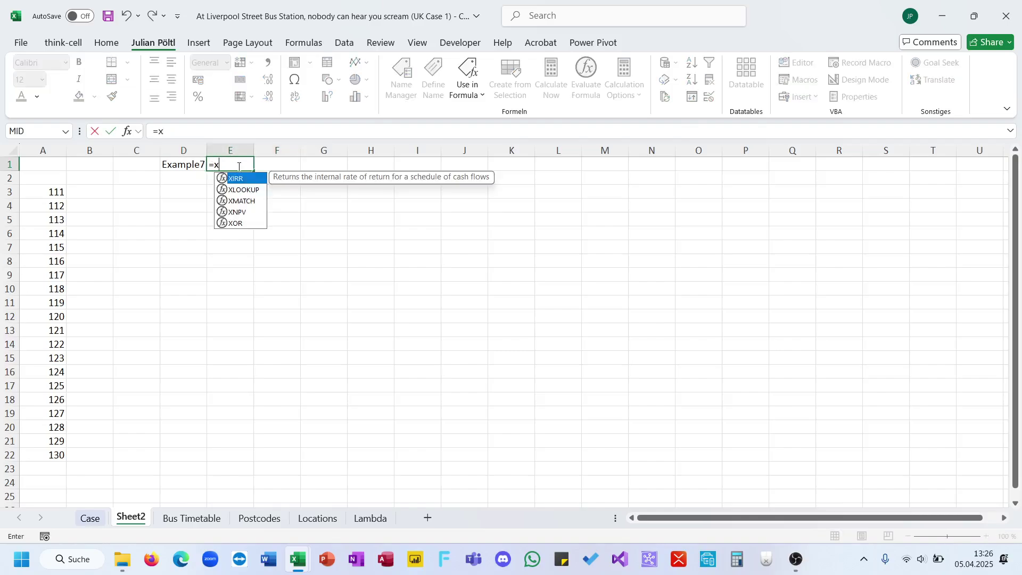
pyautogui.press('Tab')
pyautogui.press('Left')
pyautogui.write(';')
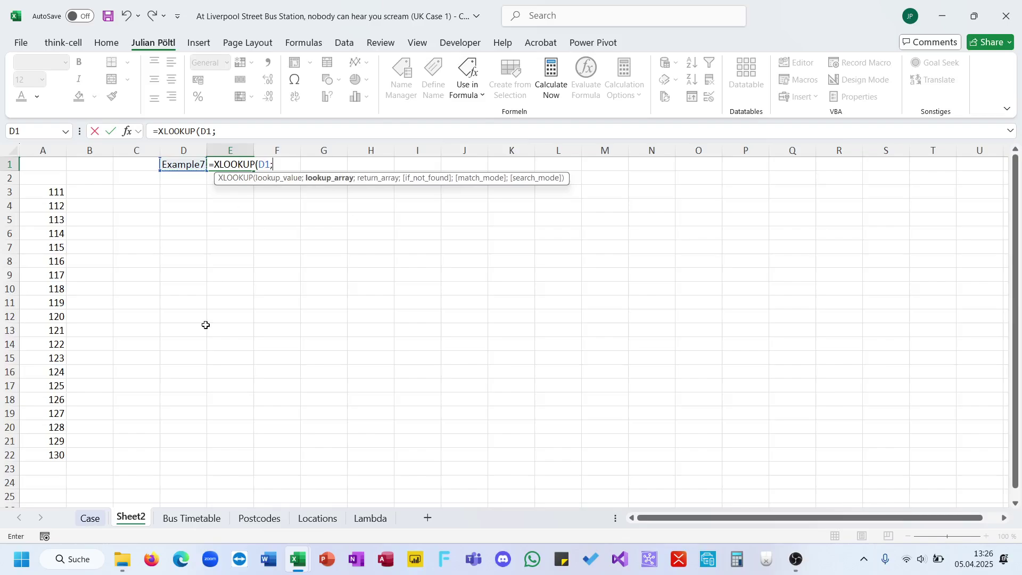
pyautogui.click(95, 520)
pyautogui.click(50, 205)
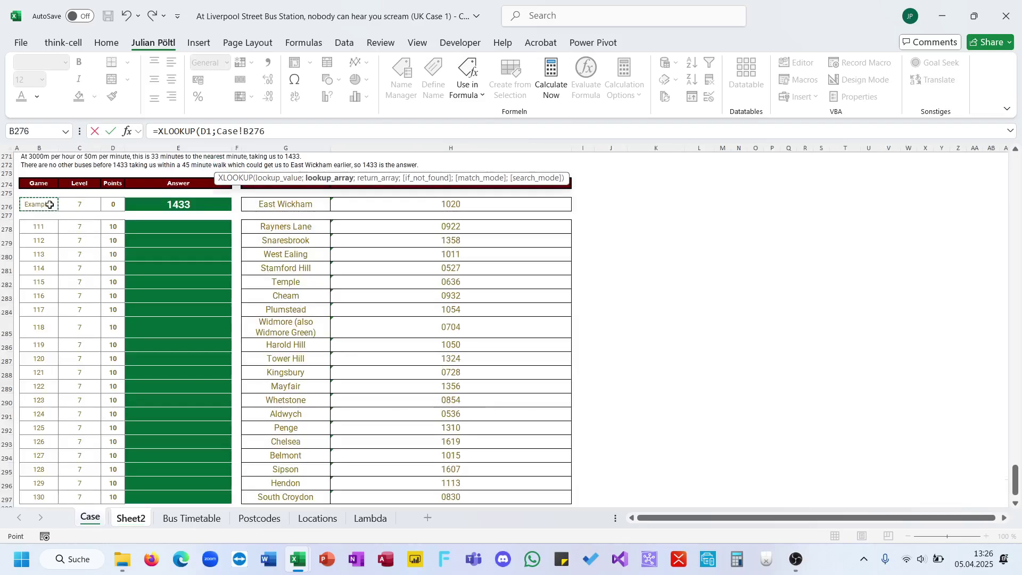
# Complete the XLOOKUP of D1 in Sheet2's cell E1, searching Case B276:B297 and returning Case G276:H297
pyautogui.hotkey('ctrl', 'shift', 'Down')
pyautogui.hotkey('ctrl', 'shift', 'Down')
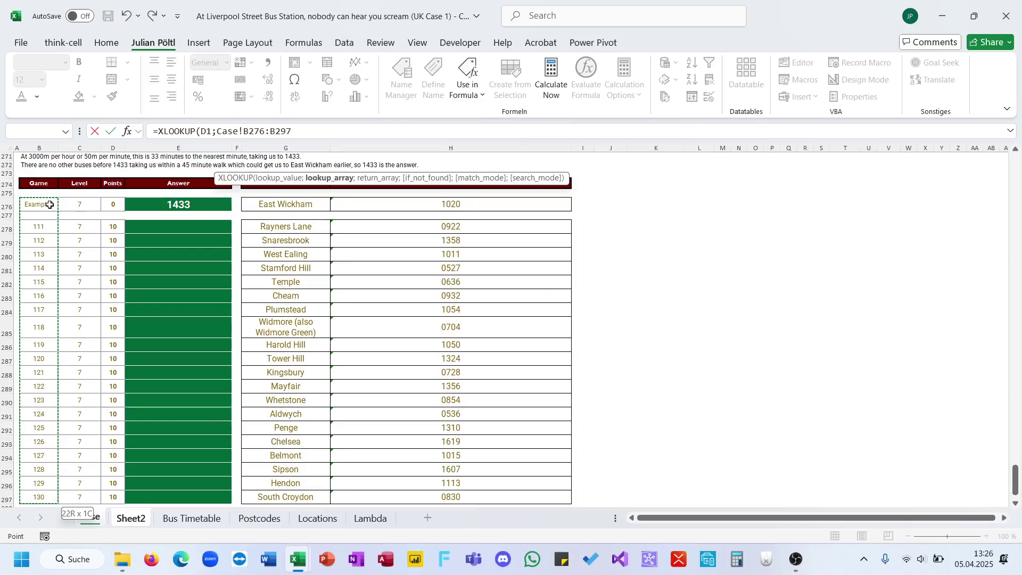
pyautogui.write(';')
pyautogui.click(273, 209)
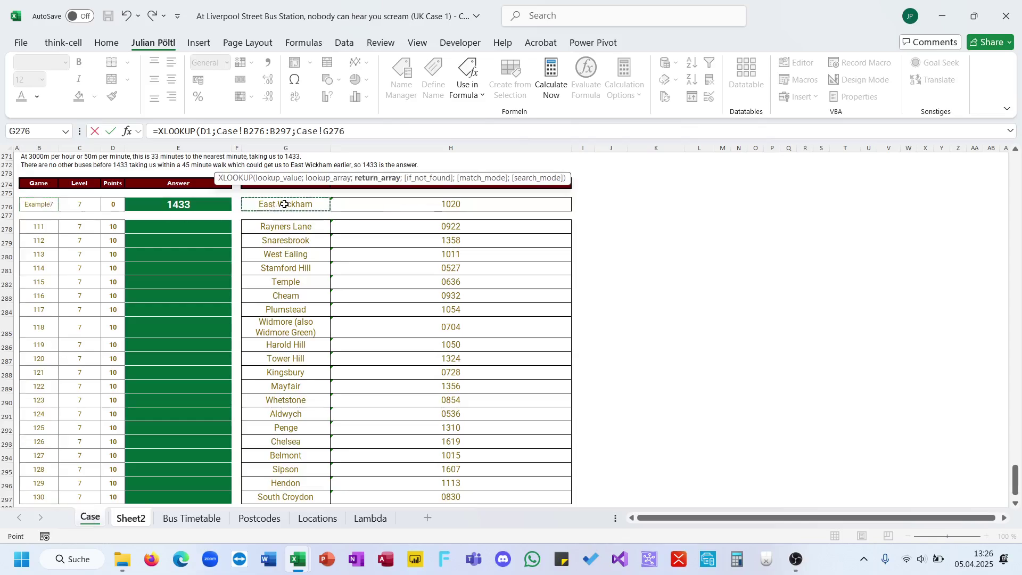
pyautogui.hotkey('shift', 'Right')
pyautogui.hotkey('ctrl', 'shift', 'Down')
pyautogui.hotkey('ctrl', 'shift', 'Down')
pyautogui.press('Return')
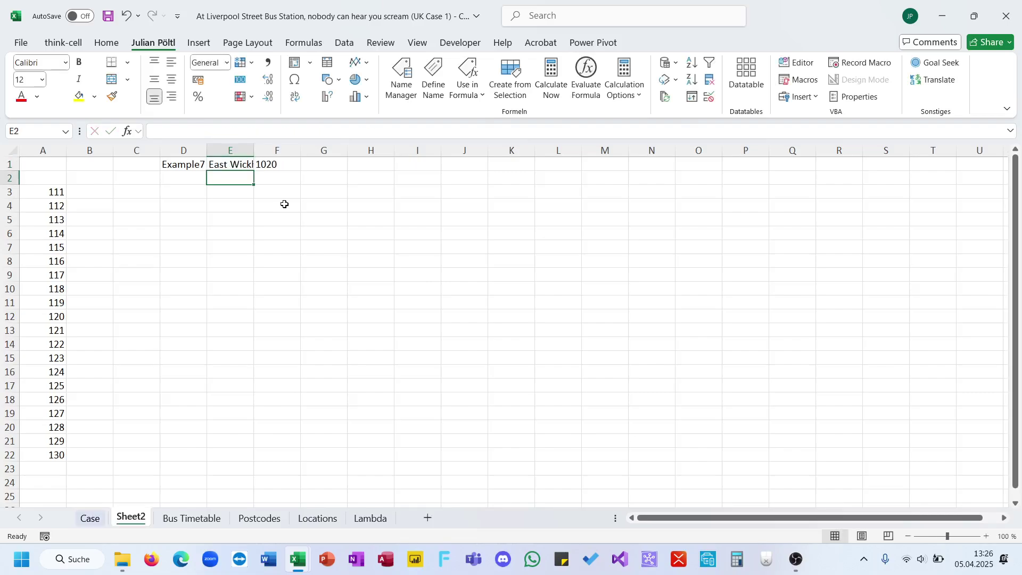
# Insert a blank row above the Example7 row on Sheet2
pyautogui.press('Up')
pyautogui.moveTo(191, 164); pyautogui.dragTo(246, 162)
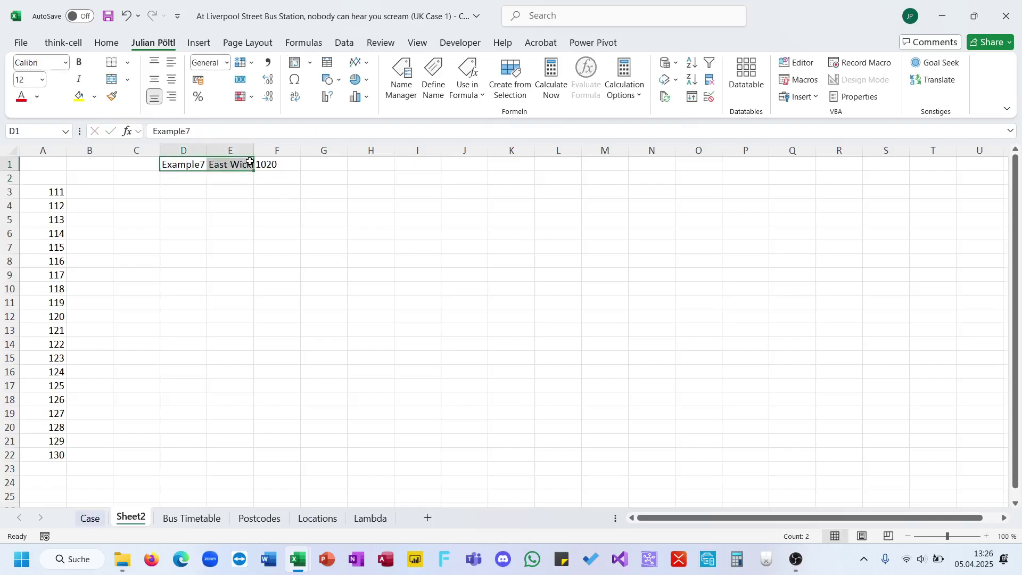
pyautogui.click(11, 164)
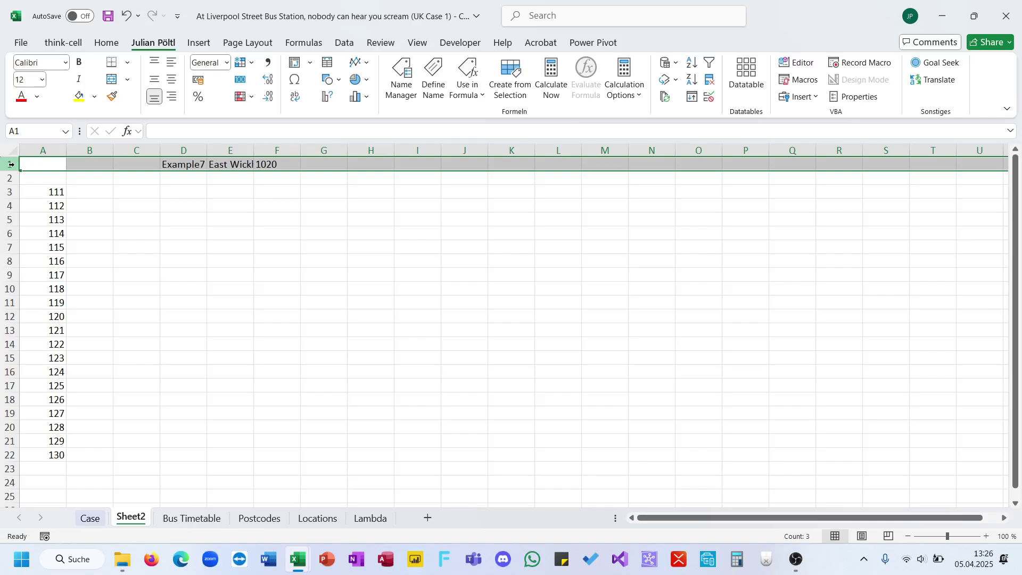
pyautogui.click(212, 343)
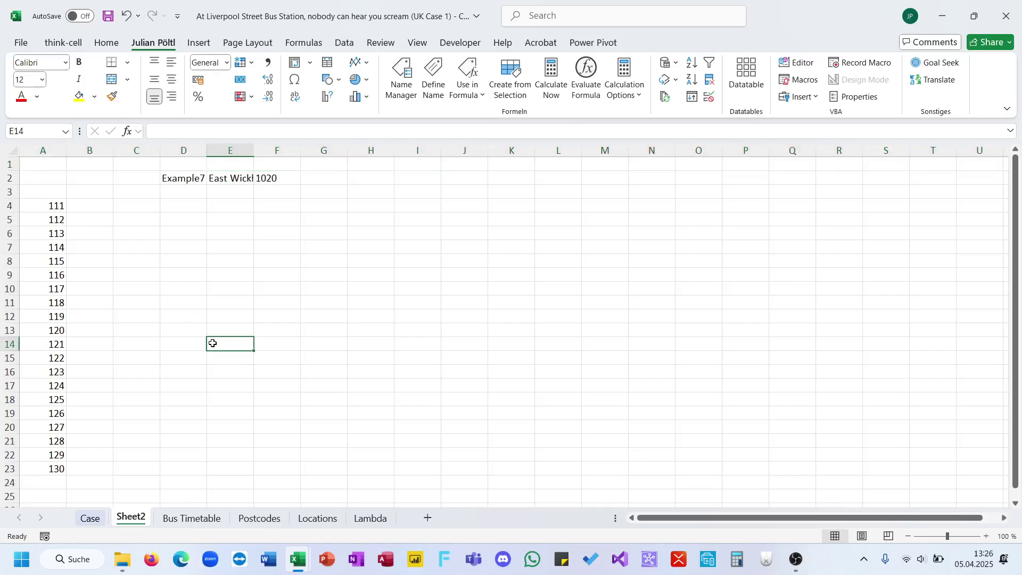
# Copy the Final Destination and Bus Station Arrival Time headers from the Case sheet to Sheet2 starting at D1
pyautogui.click(90, 517)
pyautogui.click(375, 184)
pyautogui.hotkey('ctrl', 'c')
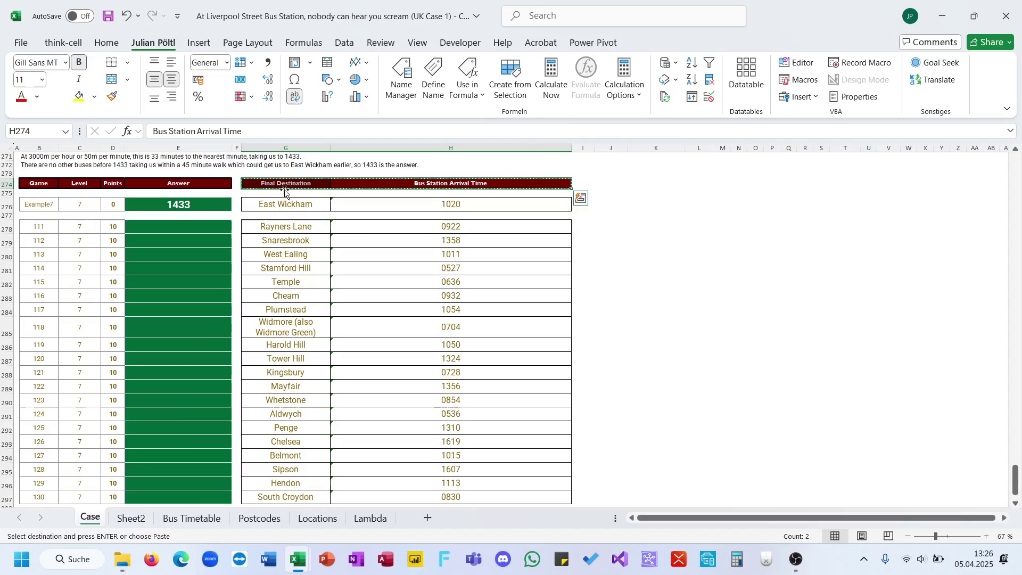
pyautogui.click(133, 517)
pyautogui.click(184, 160)
pyautogui.hotkey('ctrl', 'v')
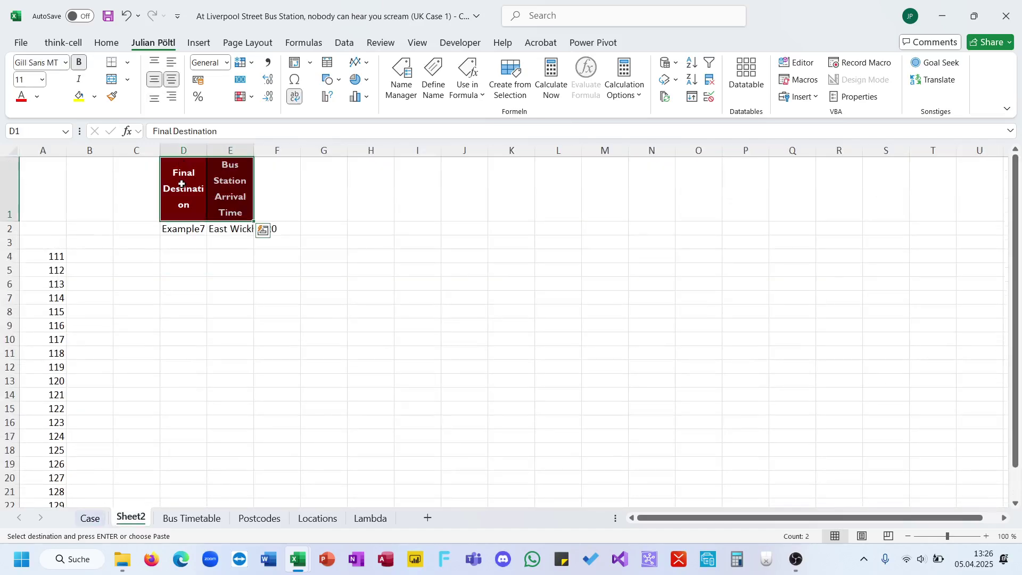
# Widen columns D and E so the headers fit on one line, and auto-fit the height of row 1
pyautogui.click(175, 323)
pyautogui.click(10, 206)
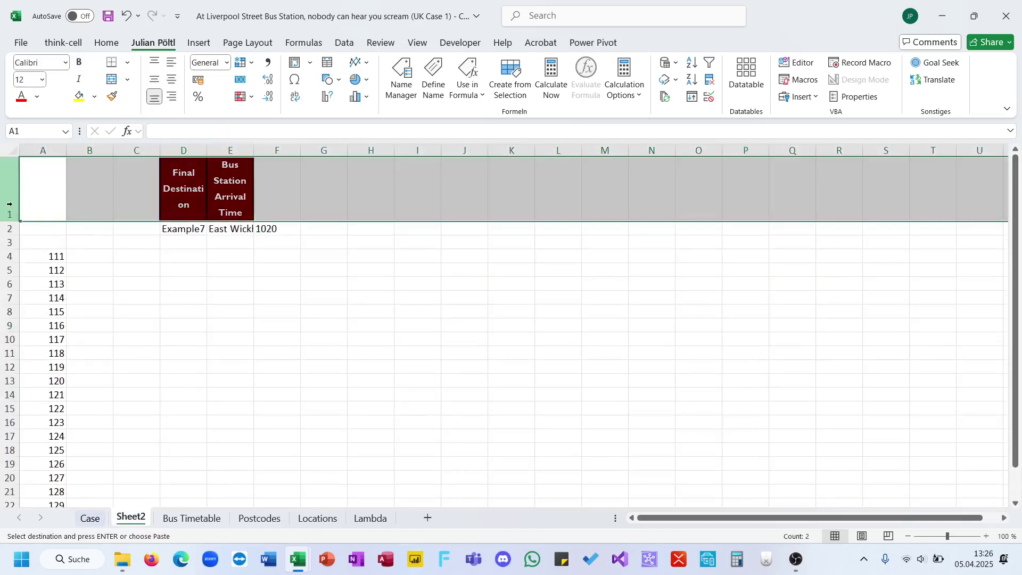
pyautogui.moveTo(183, 150); pyautogui.dragTo(329, 150)
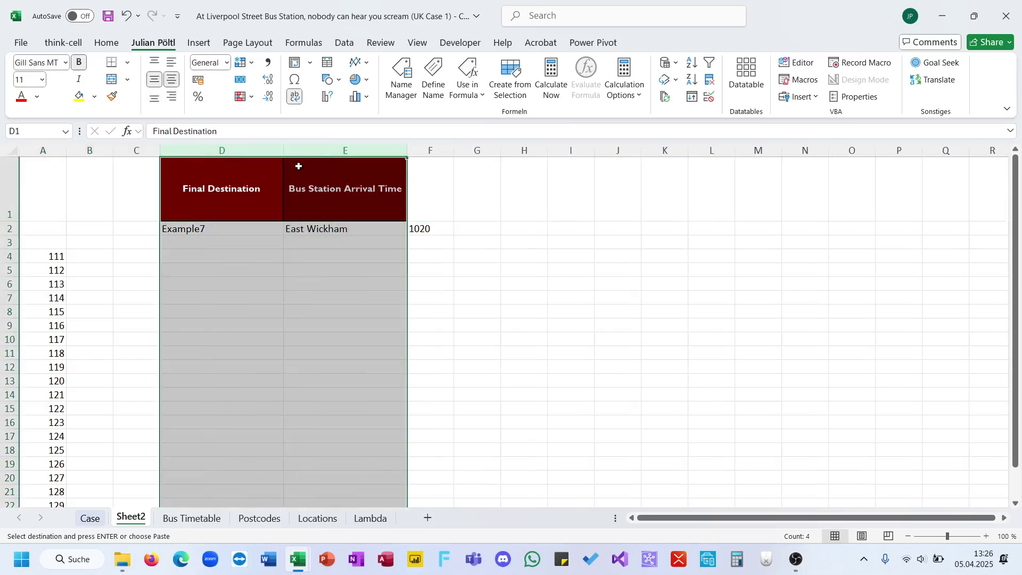
pyautogui.press('alt')
pyautogui.press('h')
pyautogui.press('o')
pyautogui.press('a')
pyautogui.press('Escape')
pyautogui.click(250, 277)
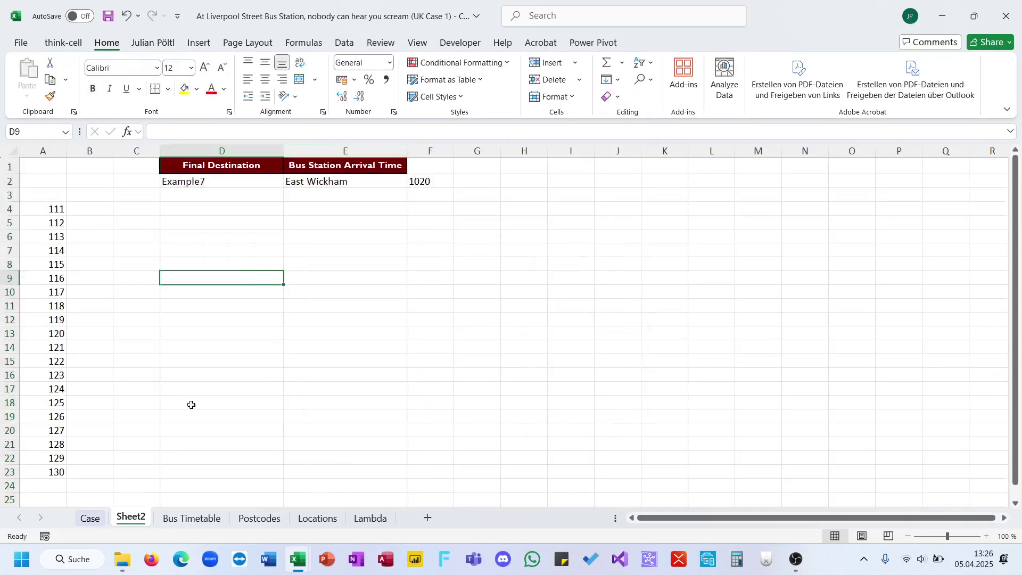
# Rename Sheet2 as L7
pyautogui.click(99, 519)
pyautogui.click(127, 521)
pyautogui.doubleClick(126, 519)
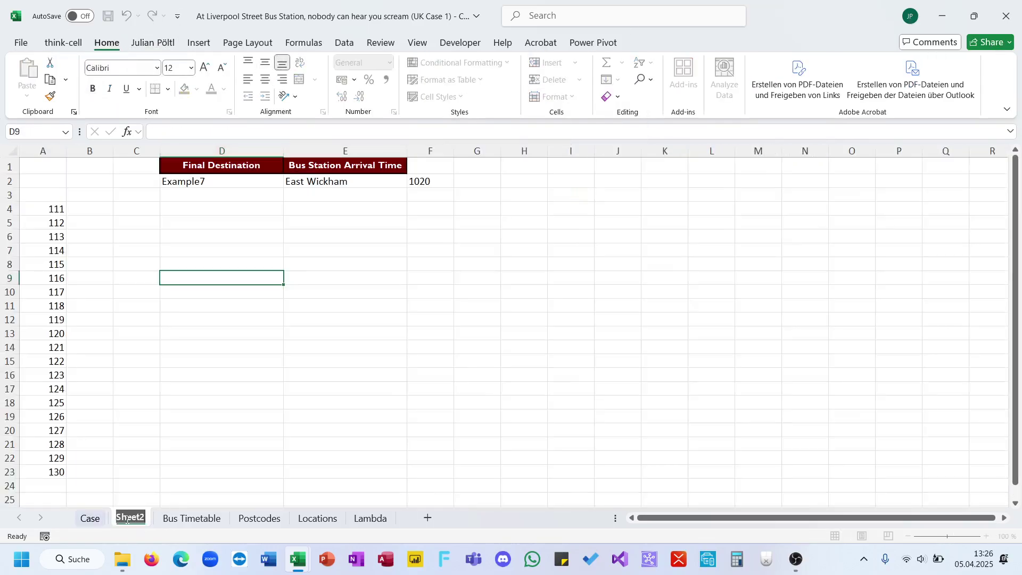
pyautogui.write('L7')
pyautogui.press('Return')
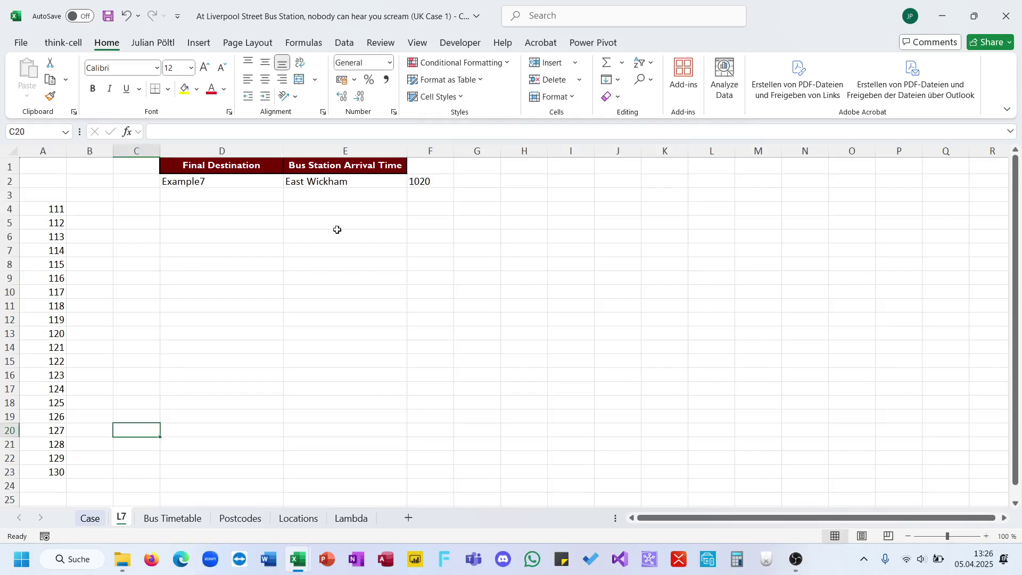
# Read the Level 7 Diversion Time rules on distances, walking and answer format on the Case sheet
pyautogui.click(96, 519)
pyautogui.scroll(-3, 171, 456)
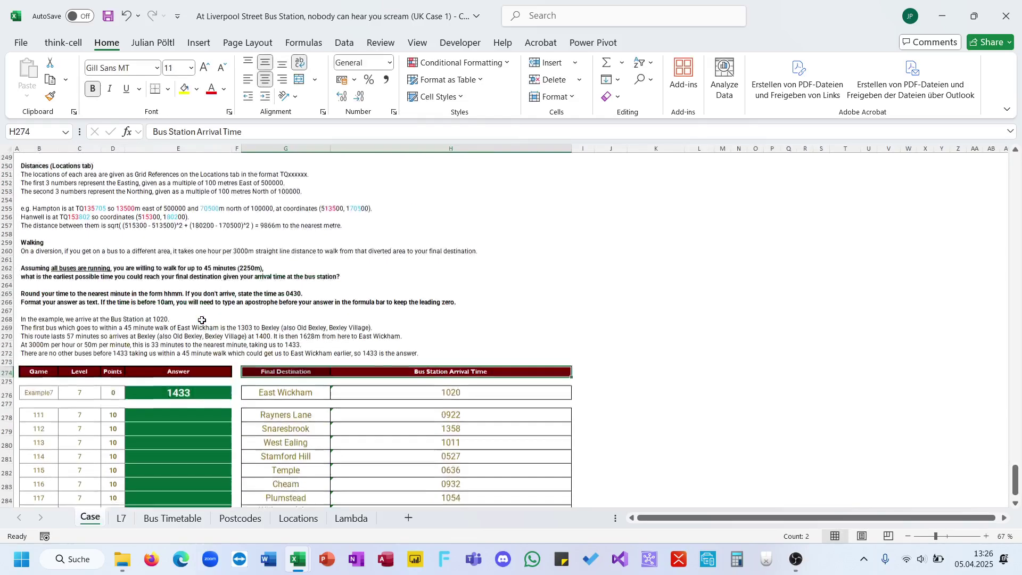
pyautogui.scroll(10, 202, 320)
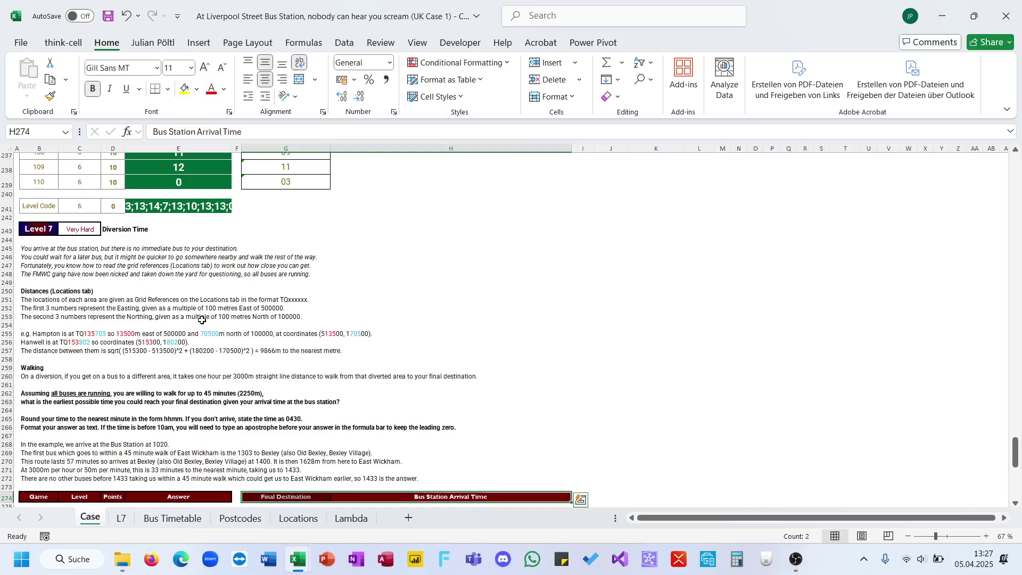
pyautogui.press('Escape')
pyautogui.click(796, 556)
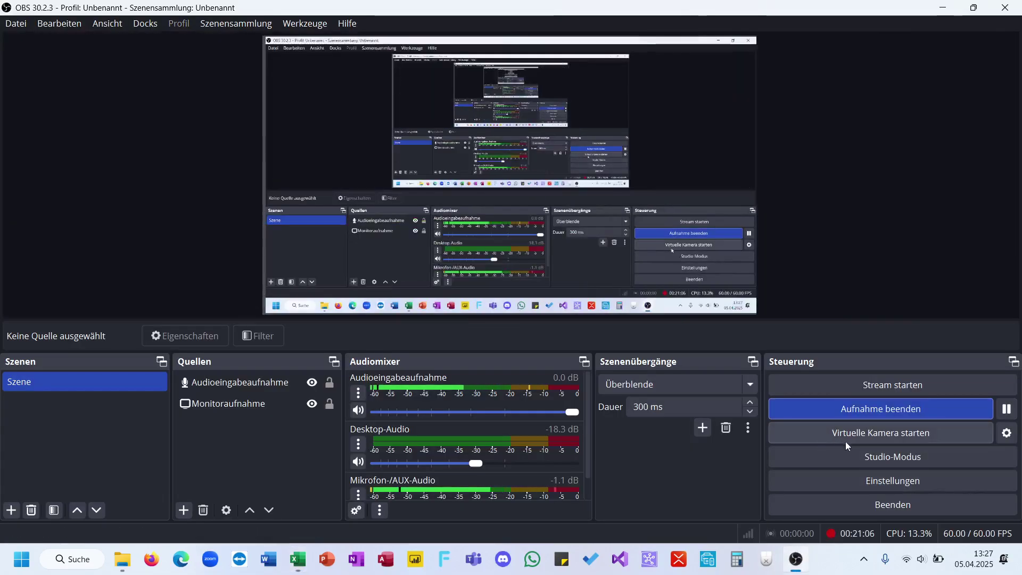
pyautogui.click(942, 7)
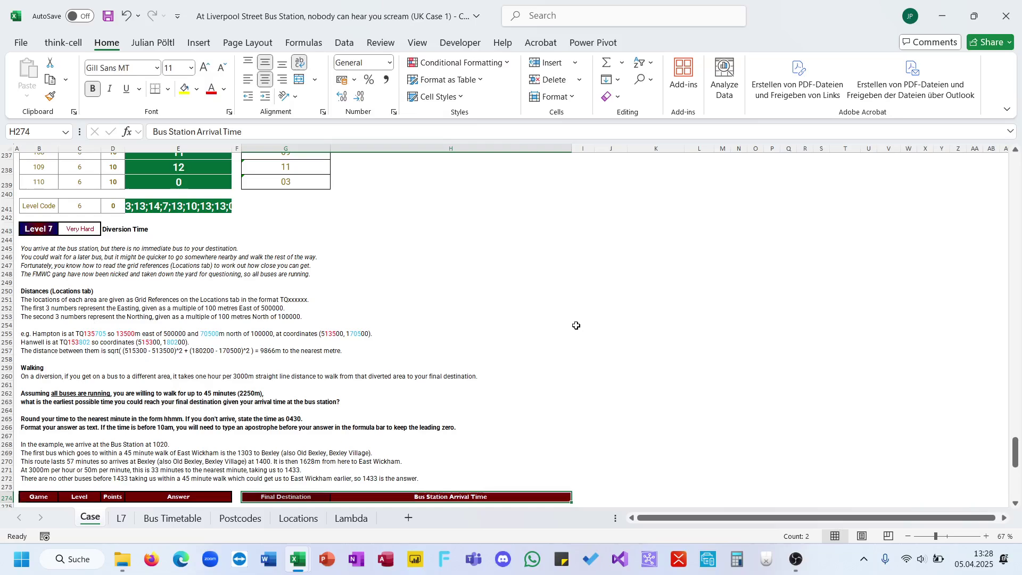
# Examine the Level 7 game rows on the Case sheet, including their points and destinations, and review the worked example
pyautogui.scroll(-8, 576, 325)
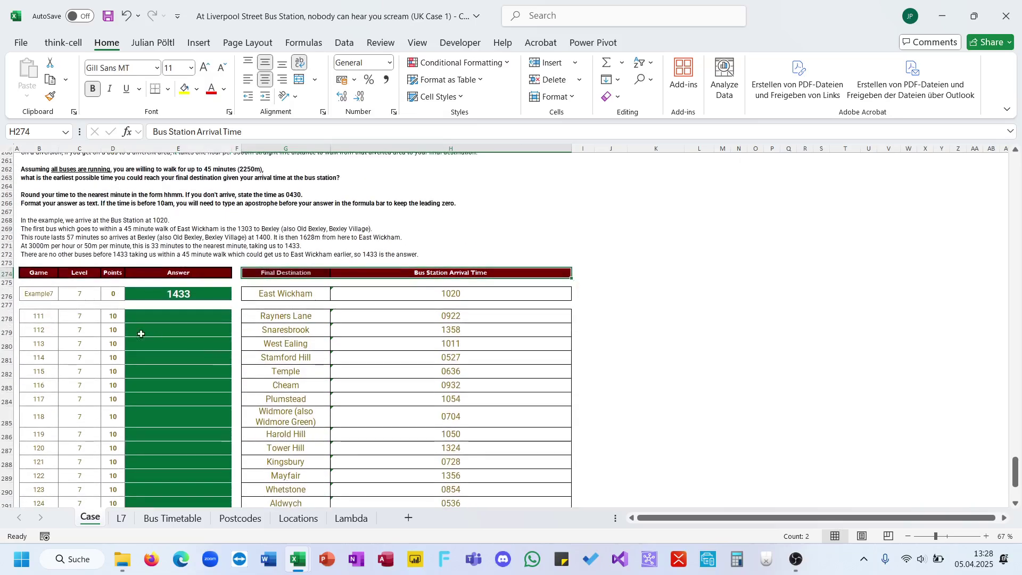
pyautogui.click(119, 317)
pyautogui.scroll(-2, 118, 318)
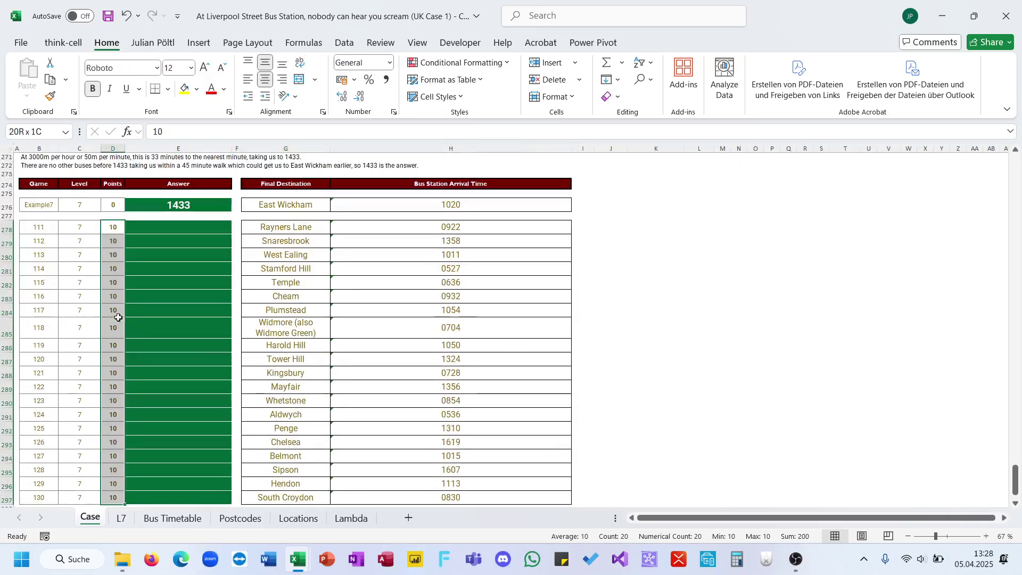
pyautogui.click(289, 298)
pyautogui.scroll(3, 290, 303)
pyautogui.scroll(2, 289, 302)
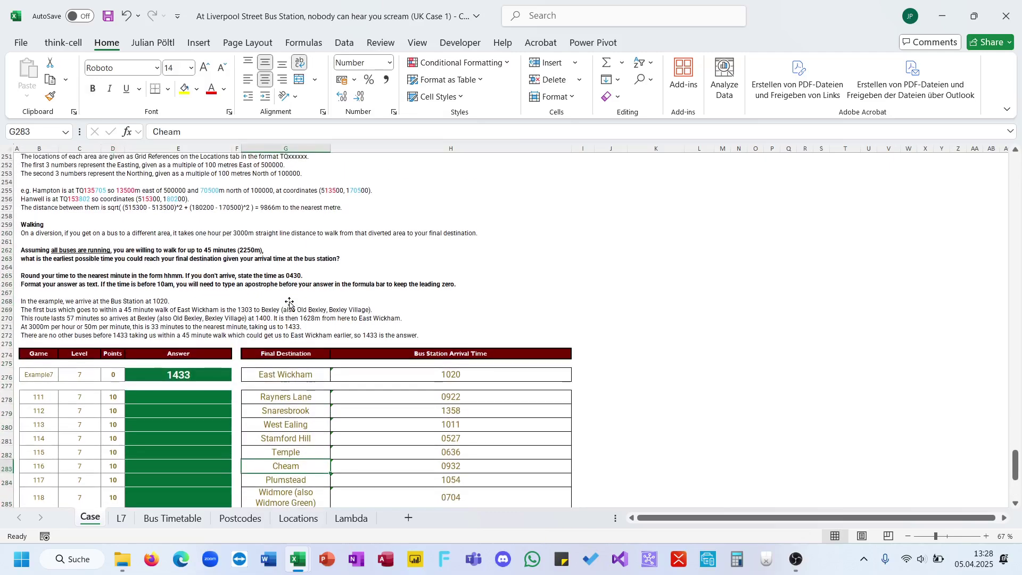
pyautogui.click(122, 518)
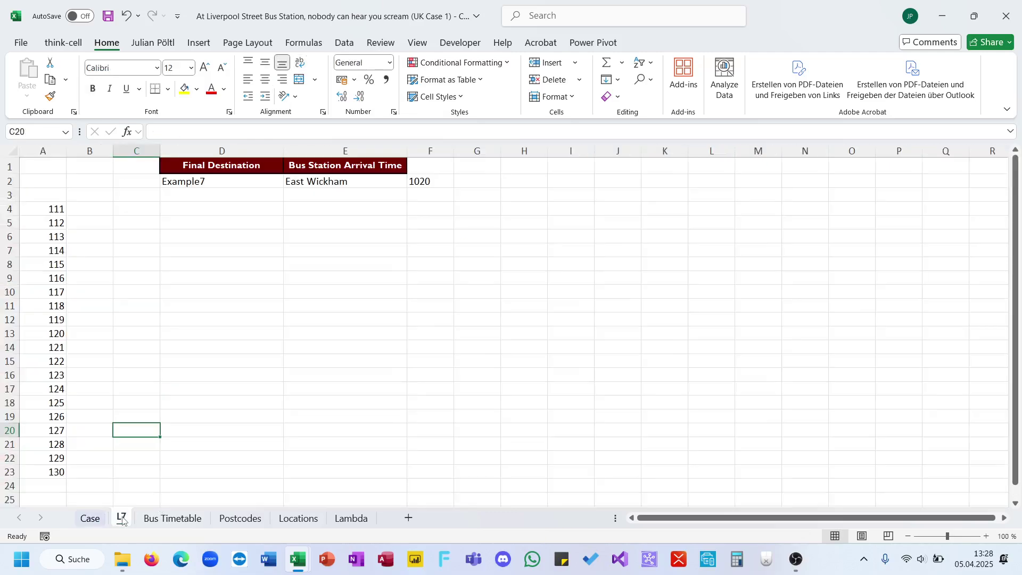
pyautogui.click(90, 517)
pyautogui.scroll(2, 203, 292)
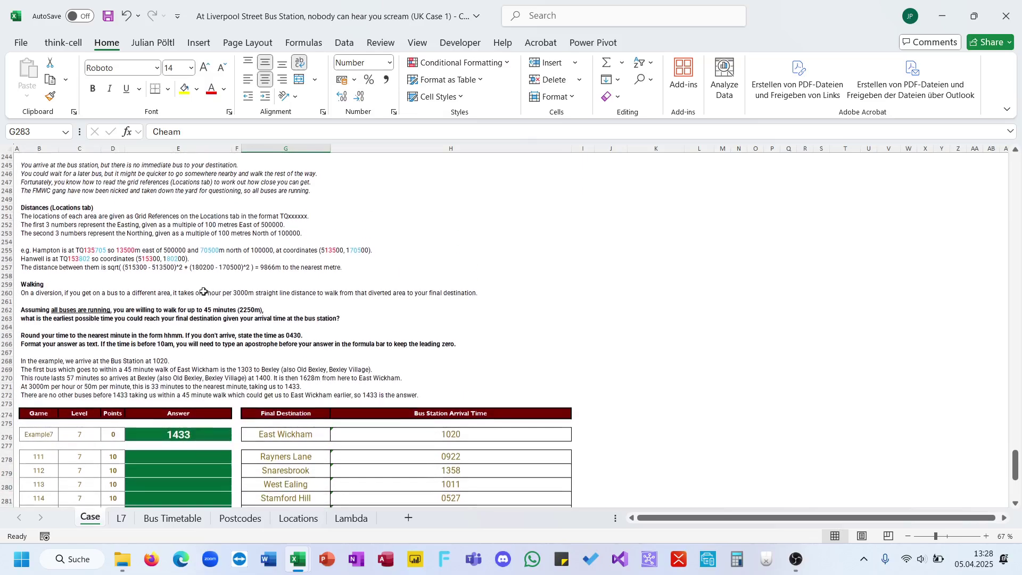
# In cell E3 of the L7 sheet, start an XLOOKUP of E2 with Locations A4:A550 as the lookup array
pyautogui.click(125, 518)
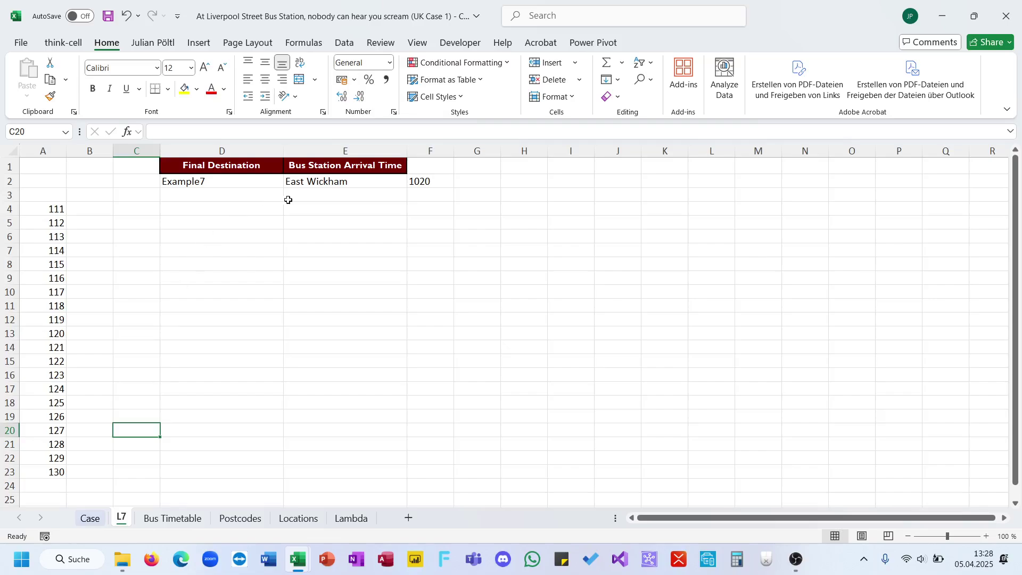
pyautogui.click(317, 199)
pyautogui.write('=')
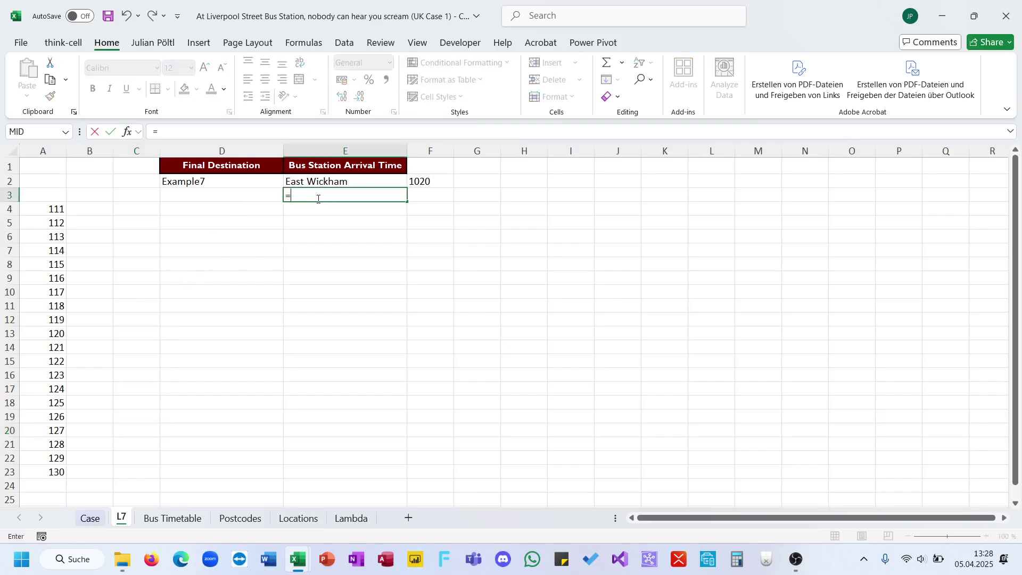
pyautogui.write('XLOOKUP(')
pyautogui.press('Up')
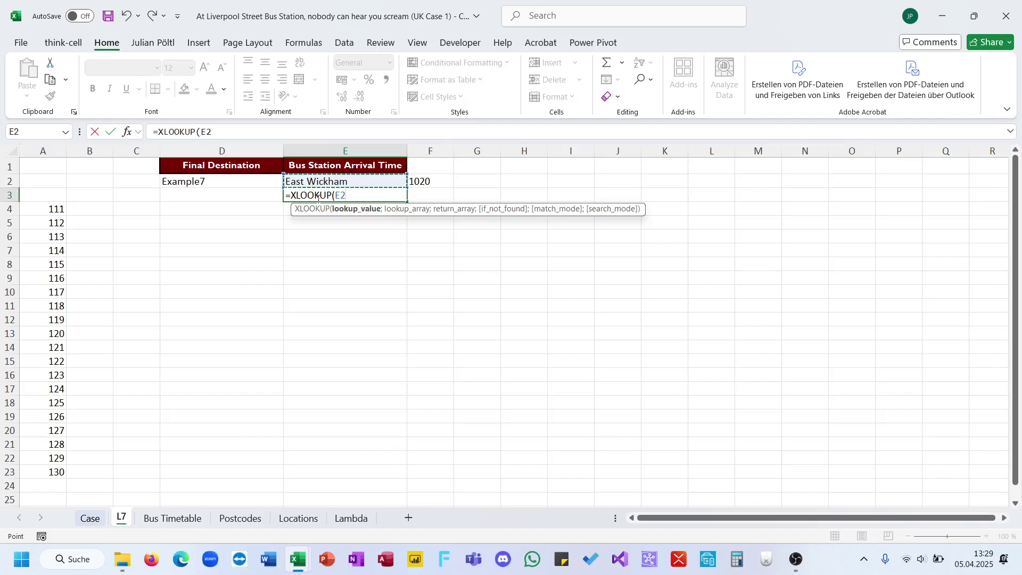
pyautogui.write(';')
pyautogui.click(253, 523)
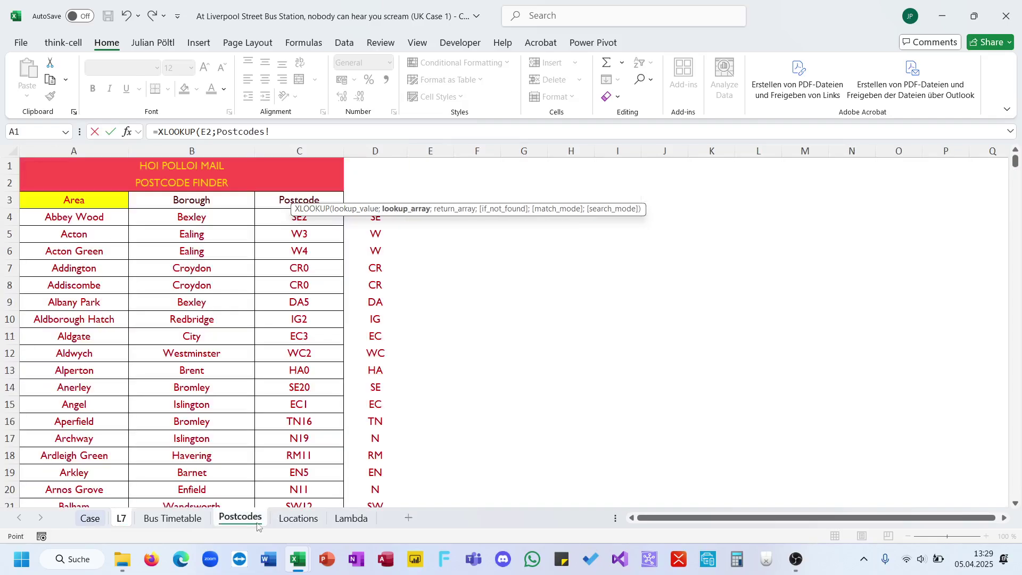
pyautogui.click(294, 523)
pyautogui.click(97, 221)
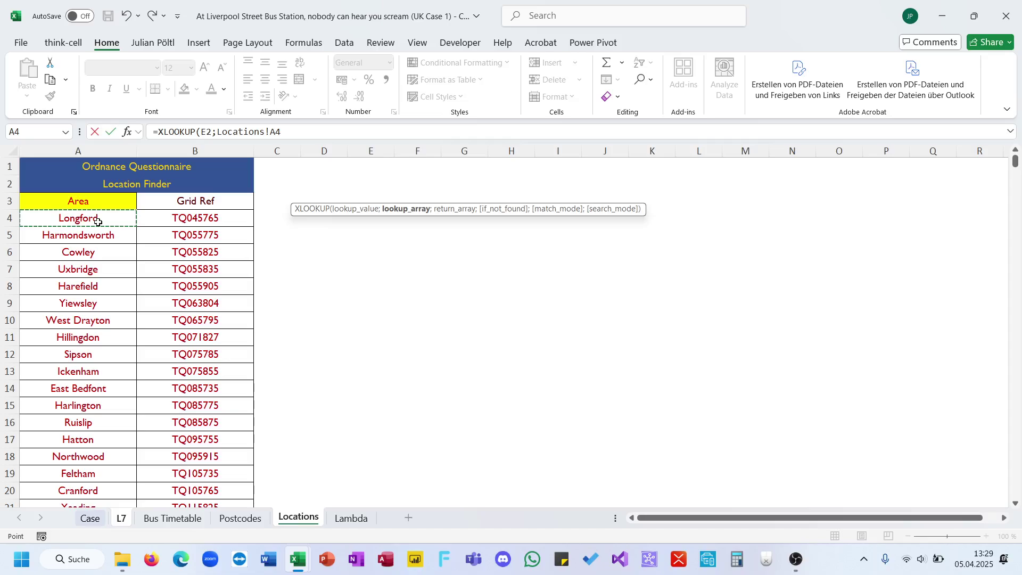
pyautogui.hotkey('ctrl', 'shift', 'Down')
pyautogui.write(';')
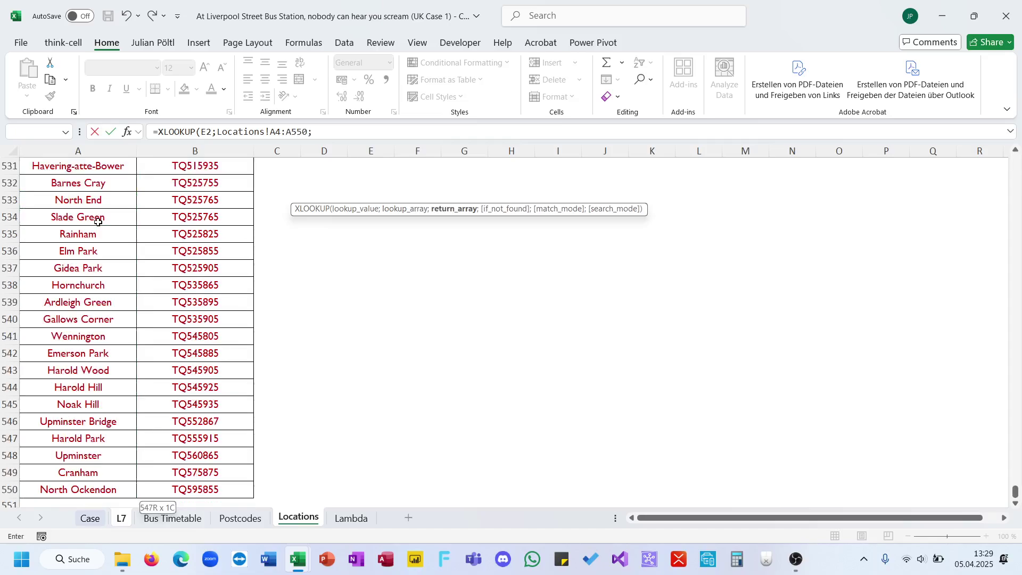
# Use the grid references in Locations B4:B550 as the return array and finish the XLOOKUP formula
pyautogui.click(219, 491)
pyautogui.hotkey('ctrl', 'shift', 'Up')
pyautogui.hotkey('shift', 'Down')
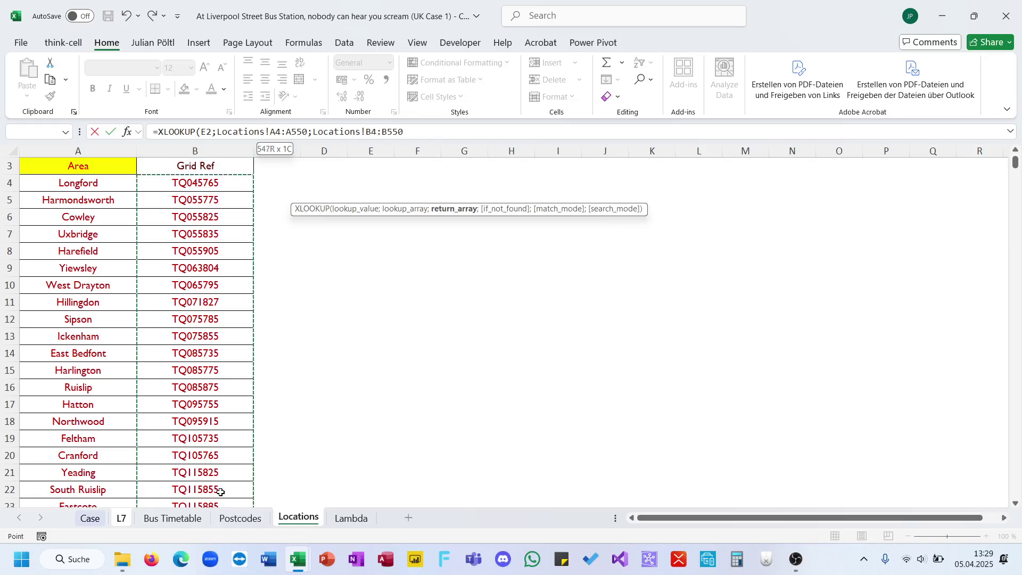
pyautogui.press('Return')
pyautogui.press('Up')
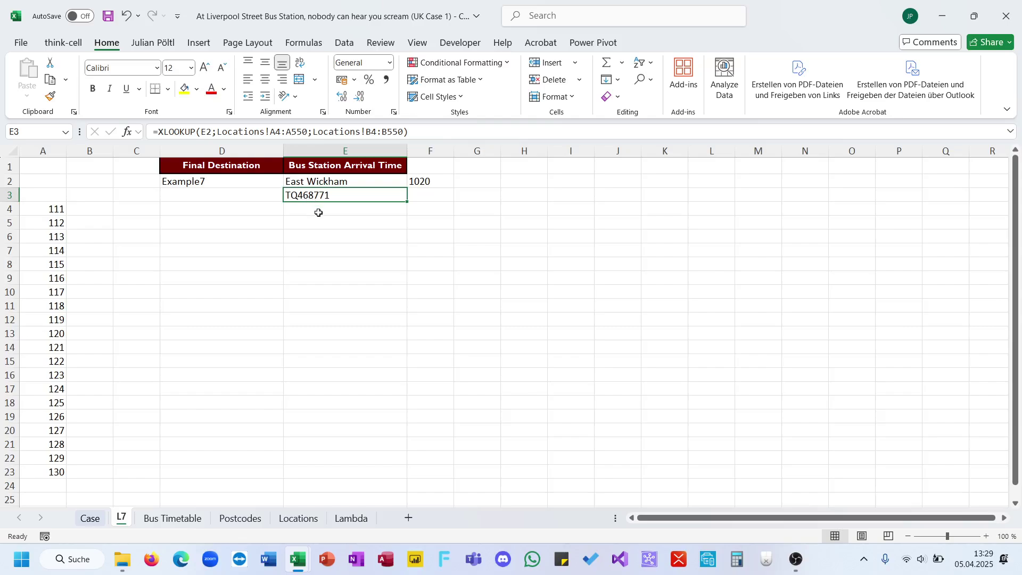
# Compare the Level 7 rules and worked example on the Case sheet with the Bus Timetable's columns
pyautogui.click(91, 518)
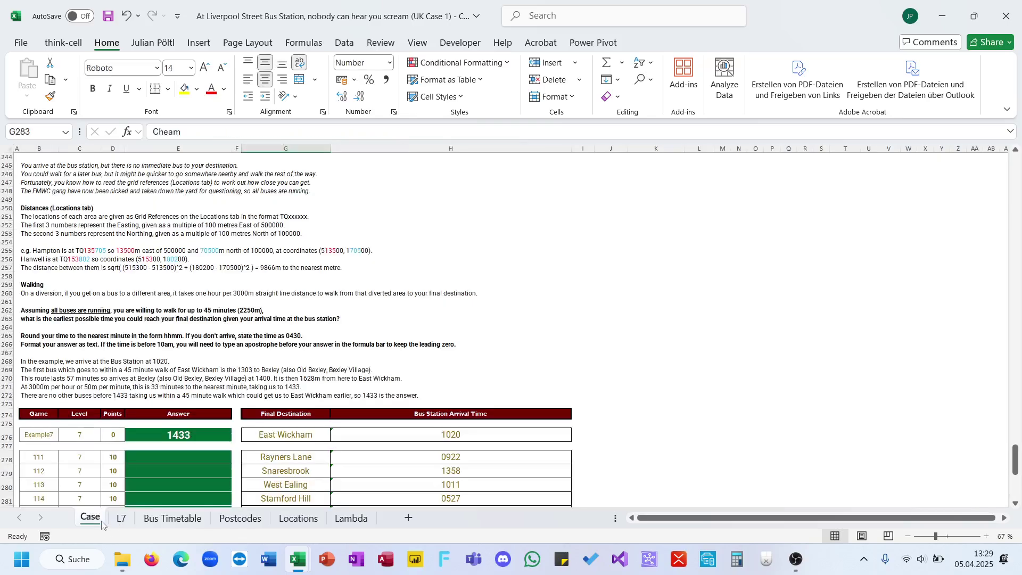
pyautogui.scroll(-4, 252, 430)
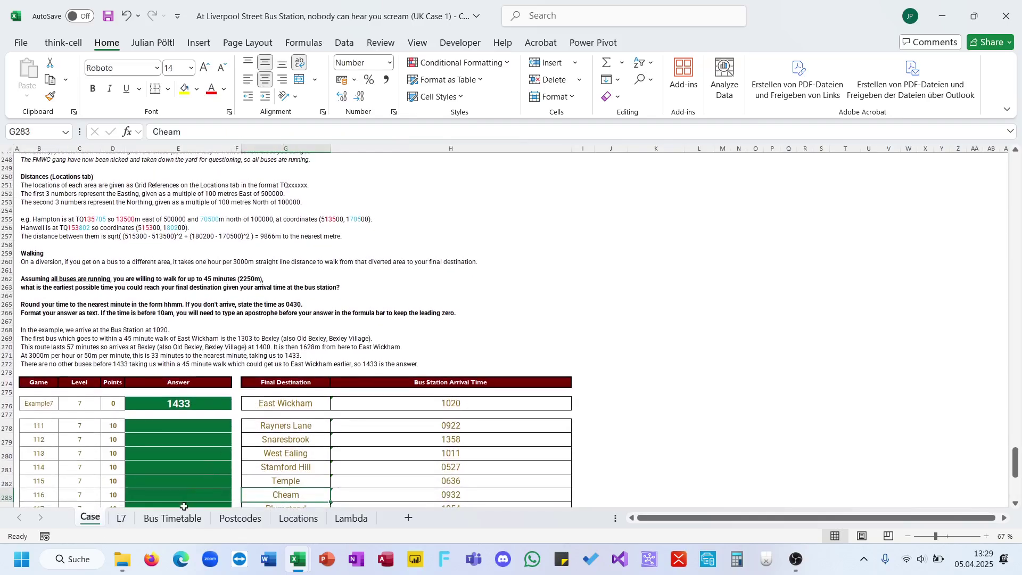
pyautogui.click(182, 513)
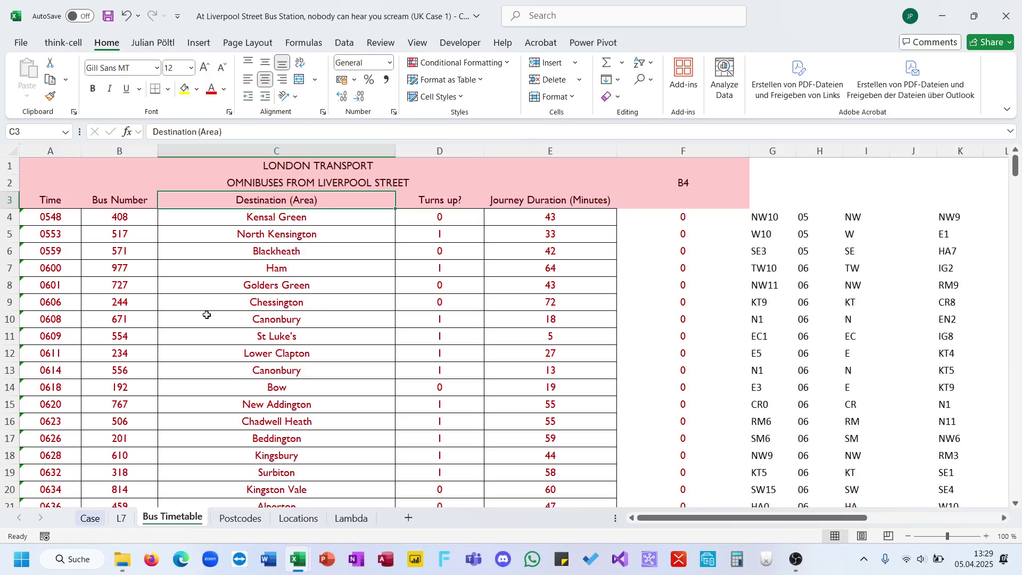
pyautogui.click(90, 518)
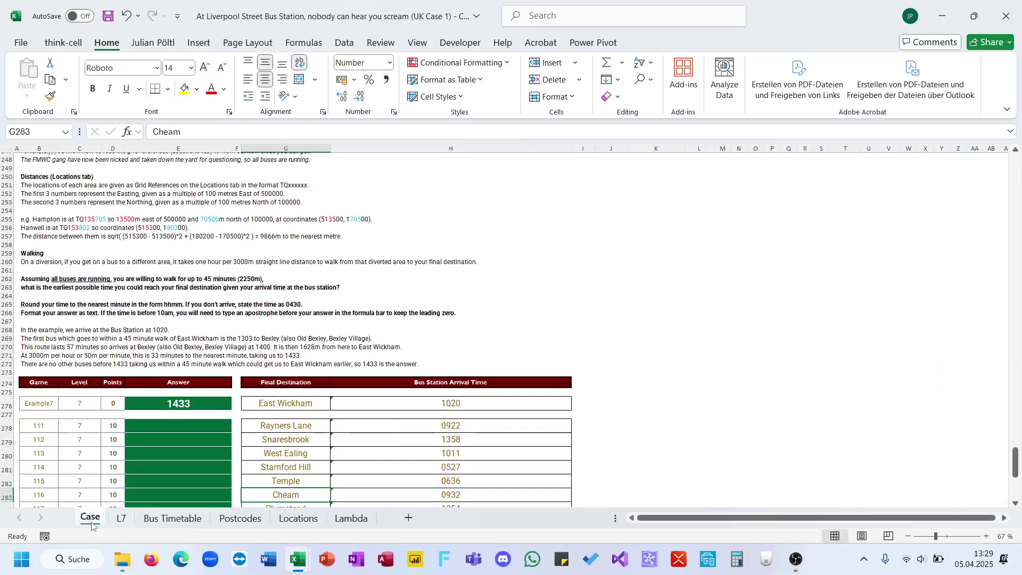
pyautogui.scroll(2, 250, 367)
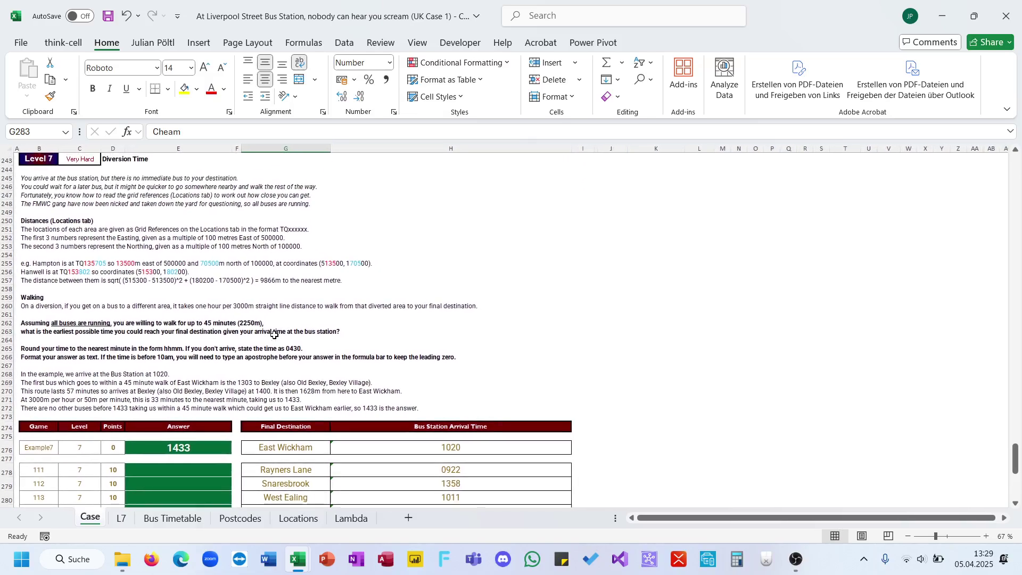
# Highlight cell B262 on the Case sheet, the rule about all buses running, with a yellow fill
pyautogui.click(42, 324)
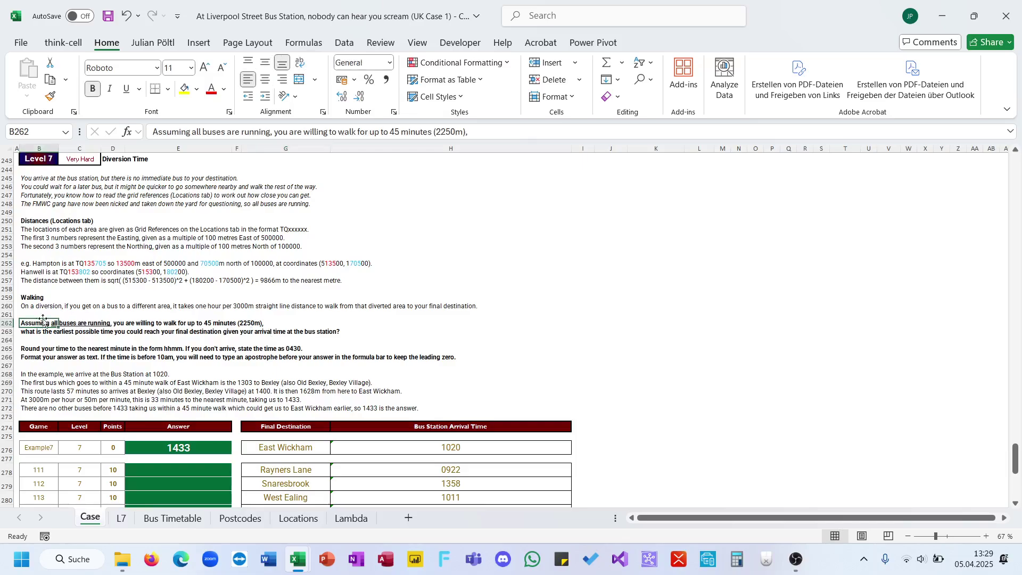
pyautogui.click(185, 89)
pyautogui.click(143, 352)
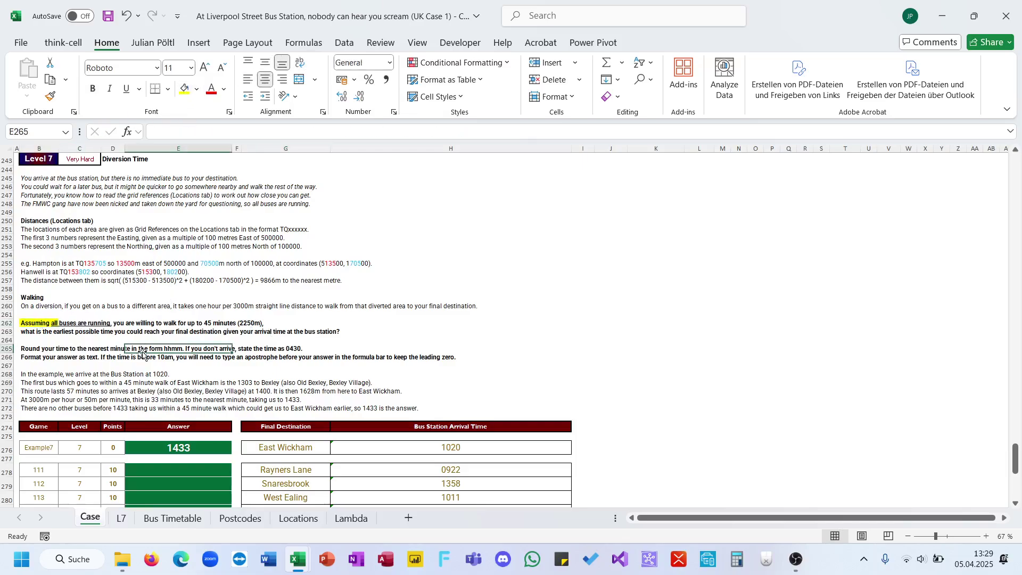
# Copy the destination areas from Bus Timetable C4:C312 into the L7 sheet starting at H3
pyautogui.click(121, 519)
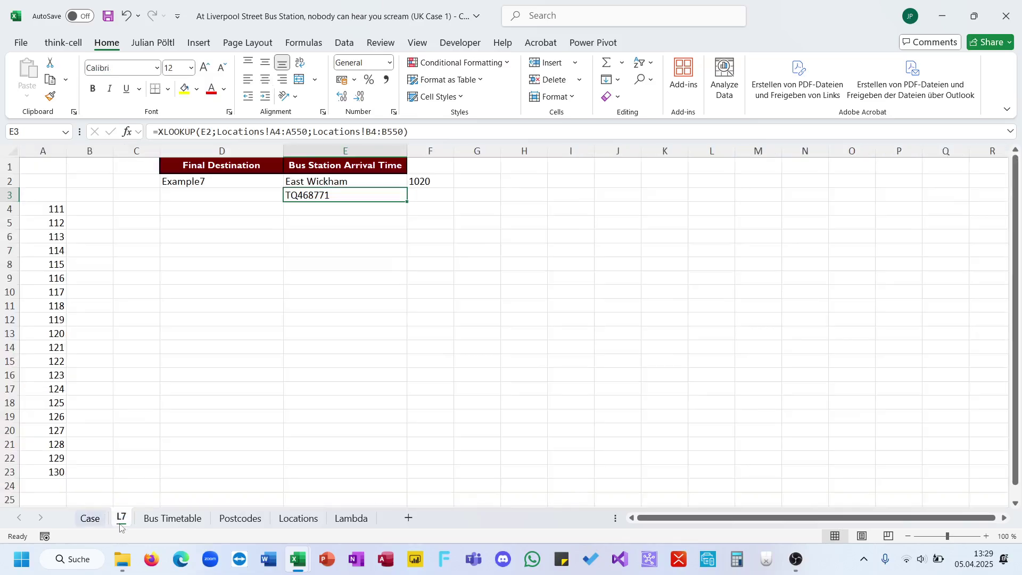
pyautogui.click(92, 518)
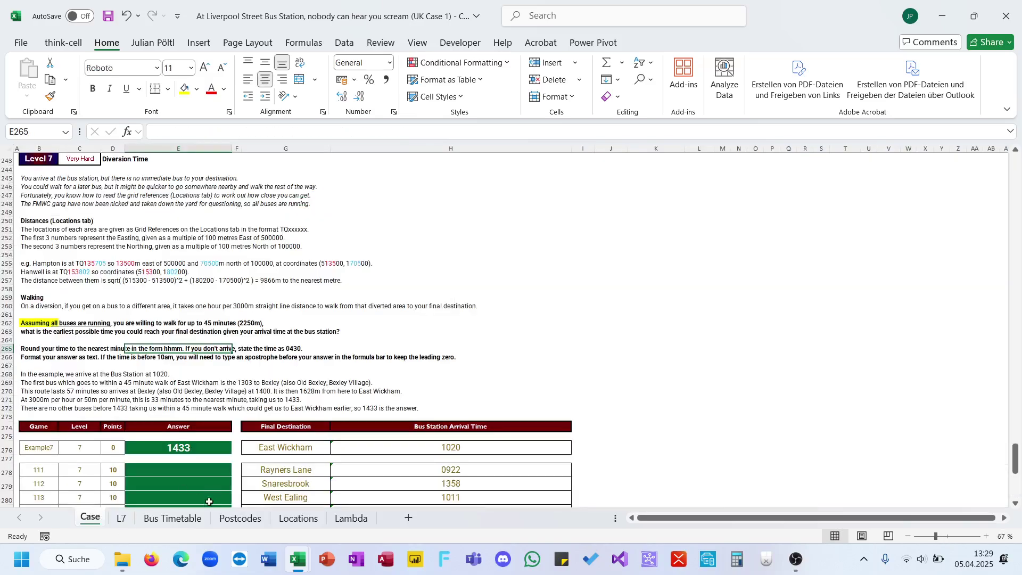
pyautogui.click(193, 519)
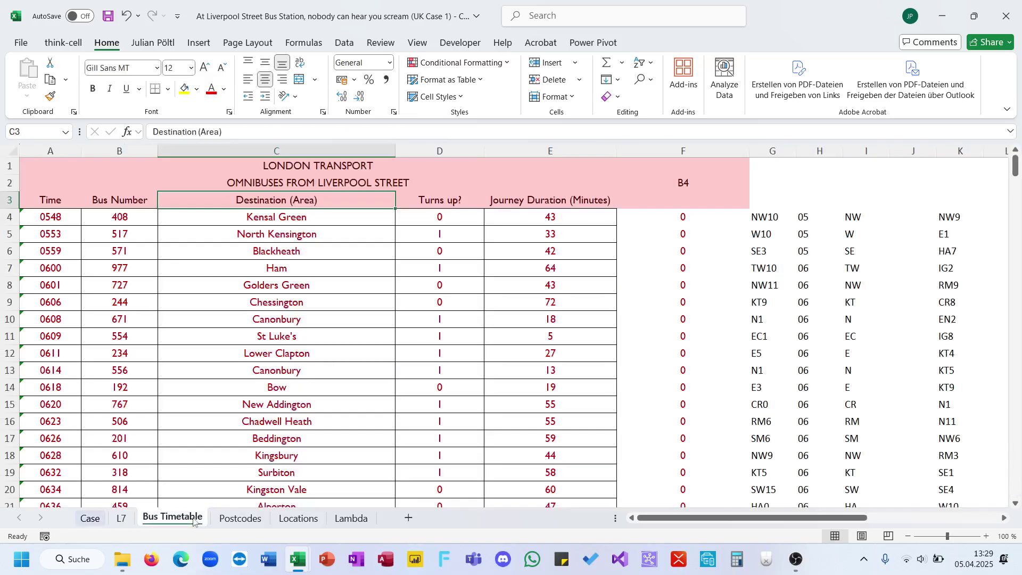
pyautogui.click(267, 224)
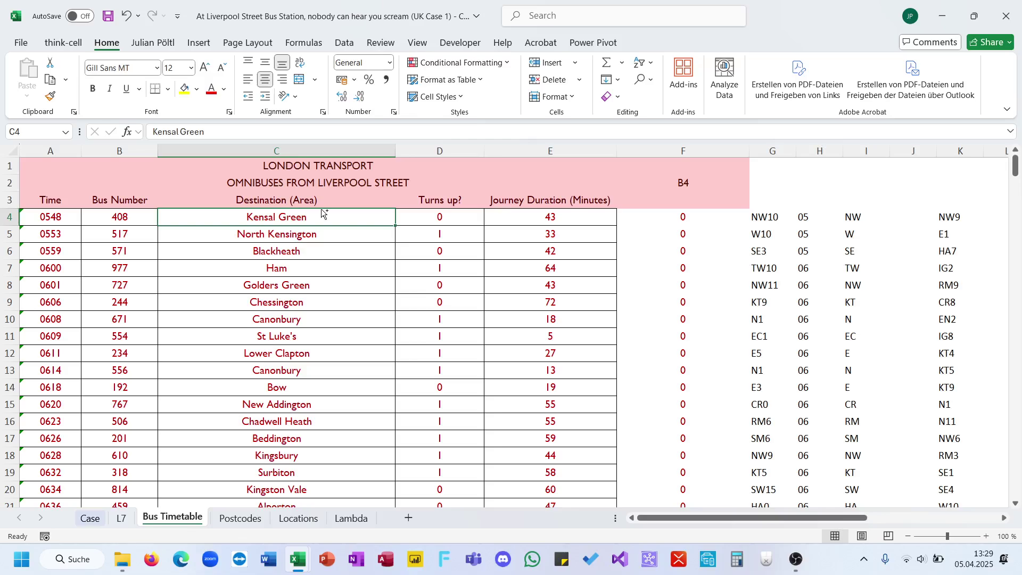
pyautogui.hotkey('ctrl', 'shift', 'Down')
pyautogui.hotkey('ctrl', 'c')
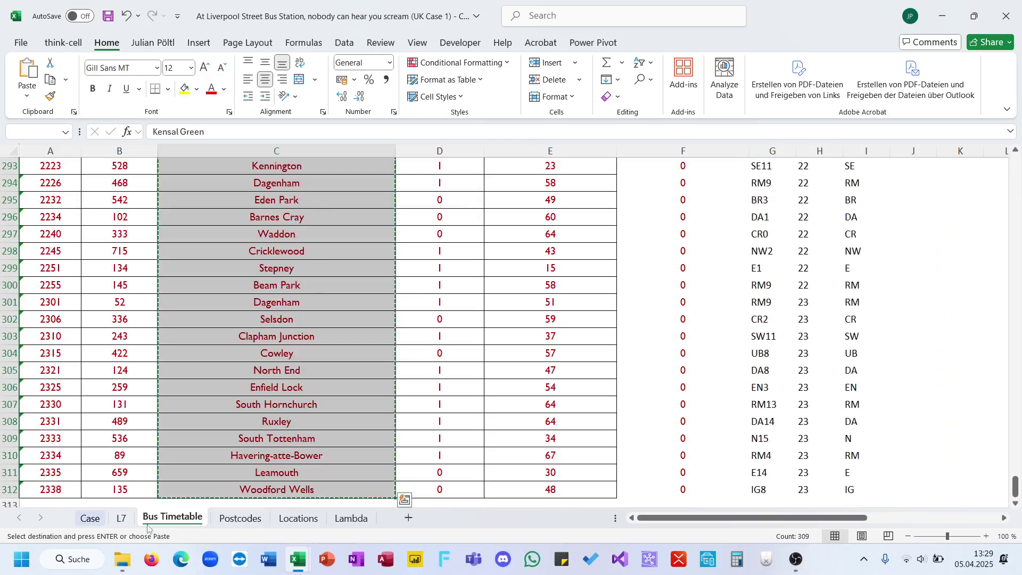
pyautogui.click(121, 517)
pyautogui.click(522, 201)
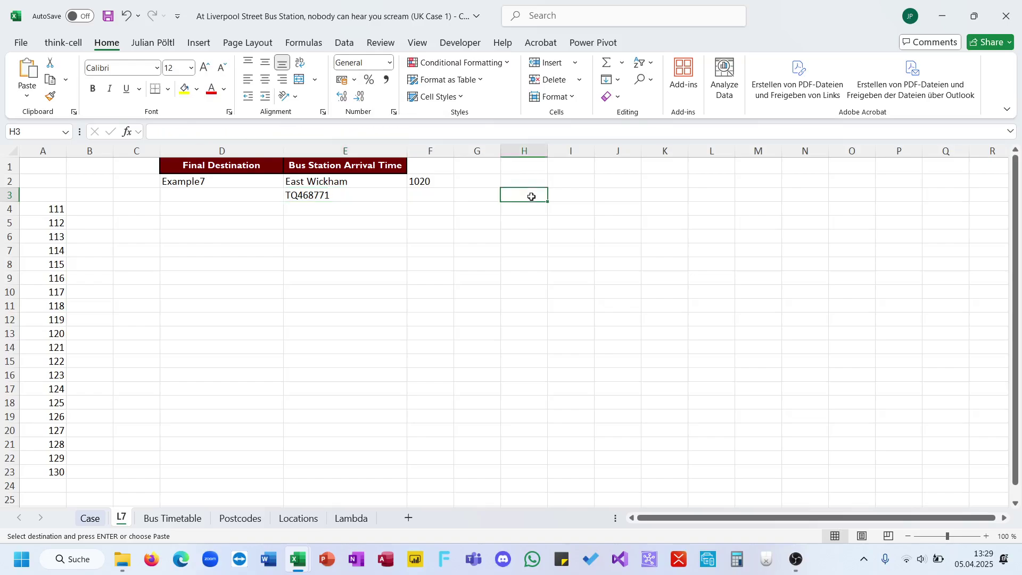
pyautogui.hotkey('ctrl', 'v')
# Copy the journey durations from Bus Timetable E4:E312 into L7 starting at I3, and fit column H's width to the area names
pyautogui.click(565, 196)
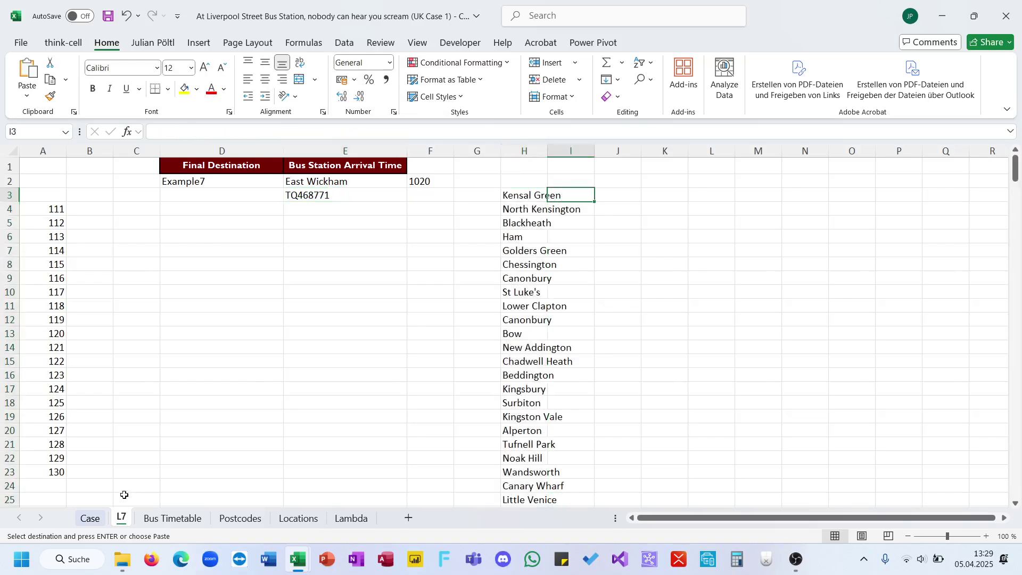
pyautogui.click(172, 518)
pyautogui.click(553, 493)
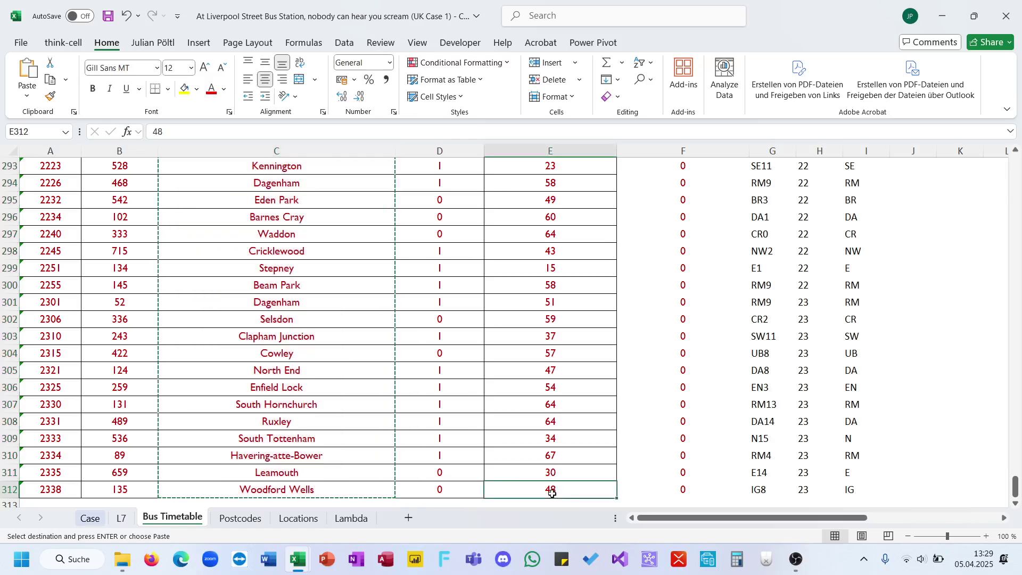
pyautogui.hotkey('ctrl', 'shift', 'Up')
pyautogui.hotkey('ctrl', 'shift', 'Down')
pyautogui.hotkey('ctrl', 'shift', 'Down')
pyautogui.hotkey('ctrl', 'BackSpace')
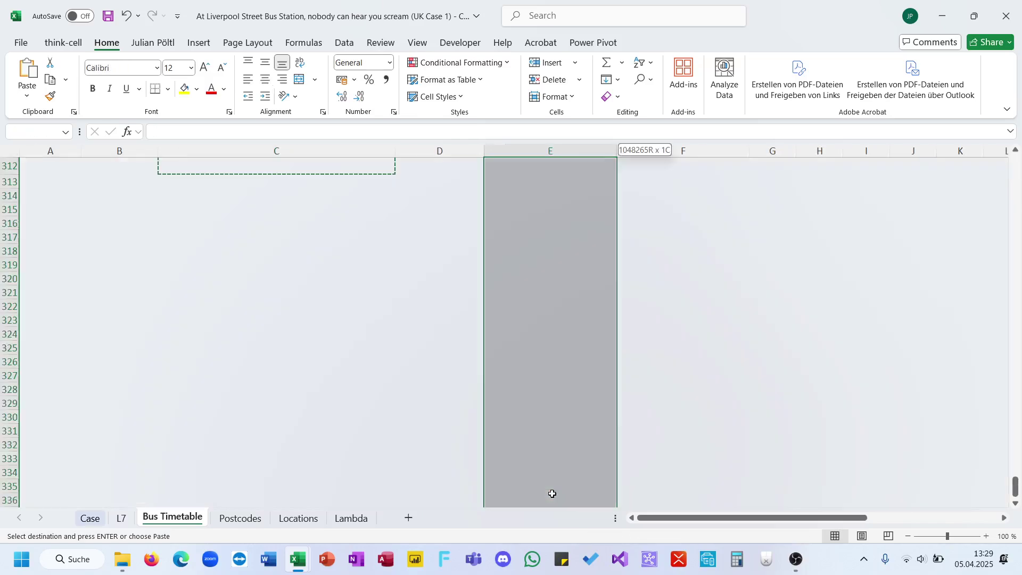
pyautogui.hotkey('ctrl', 'shift', 'Down')
pyautogui.hotkey('ctrl', 'shift', 'Up')
pyautogui.hotkey('ctrl', 'shift', 'Up')
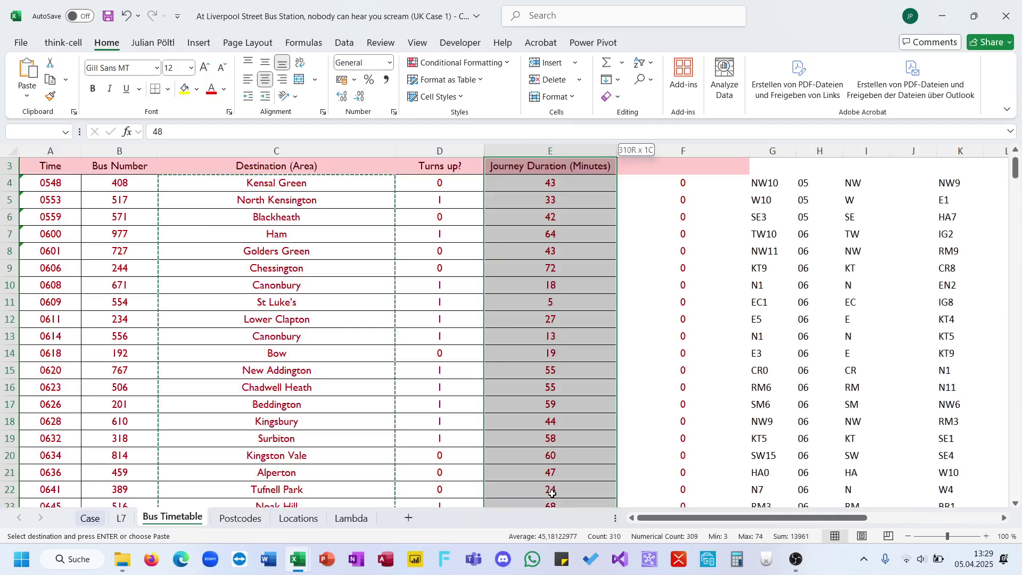
pyautogui.hotkey('ctrl', 'c')
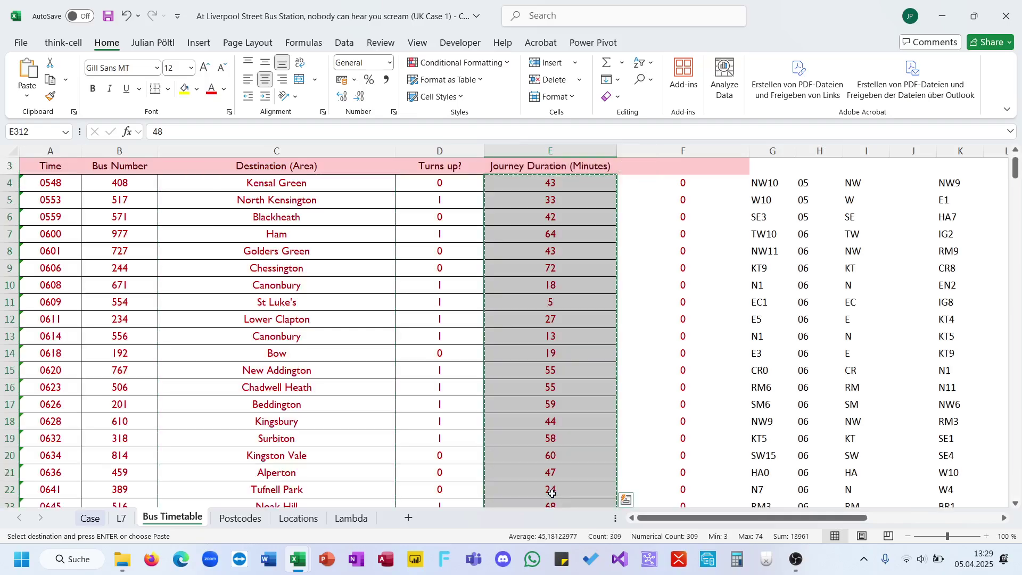
pyautogui.click(118, 518)
pyautogui.hotkey('ctrl', 'v')
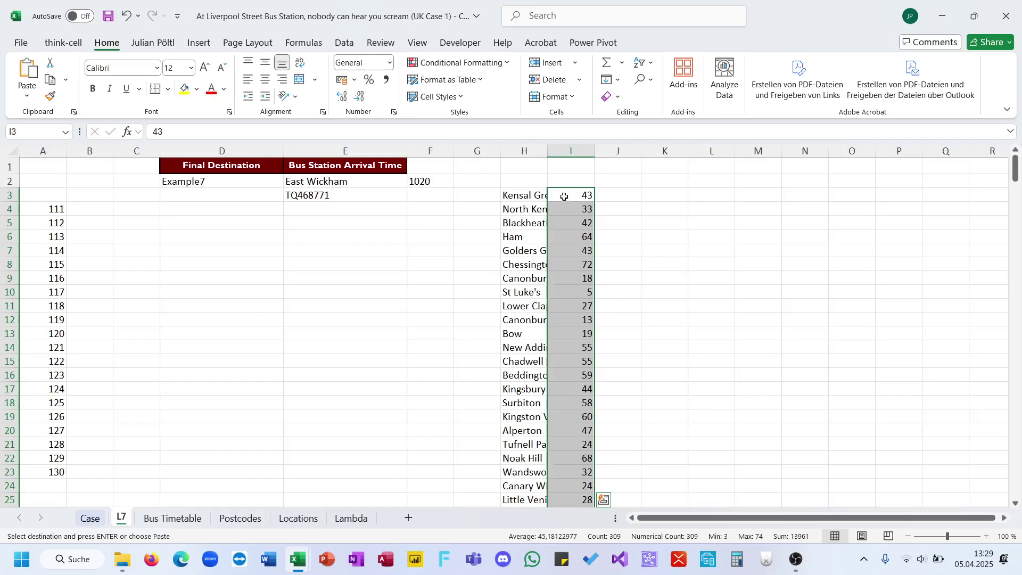
pyautogui.doubleClick(547, 150)
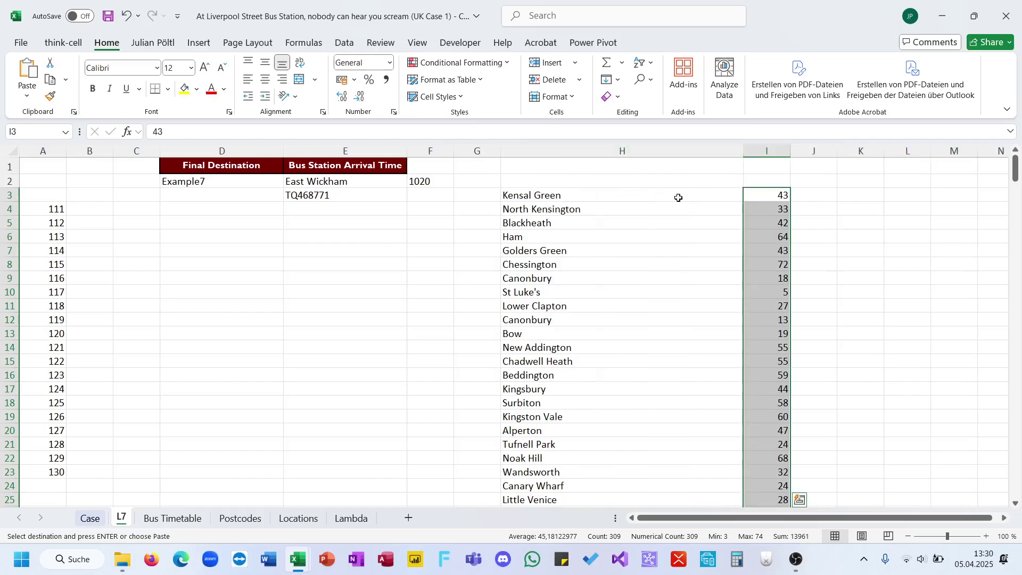
# In cell J3 of L7, start an XLOOKUP of H3 with Locations A4:A550 as the lookup array
pyautogui.click(808, 195)
pyautogui.write('=xl')
pyautogui.press('Tab')
pyautogui.press('Left')
pyautogui.press('Left')
pyautogui.press('Left')
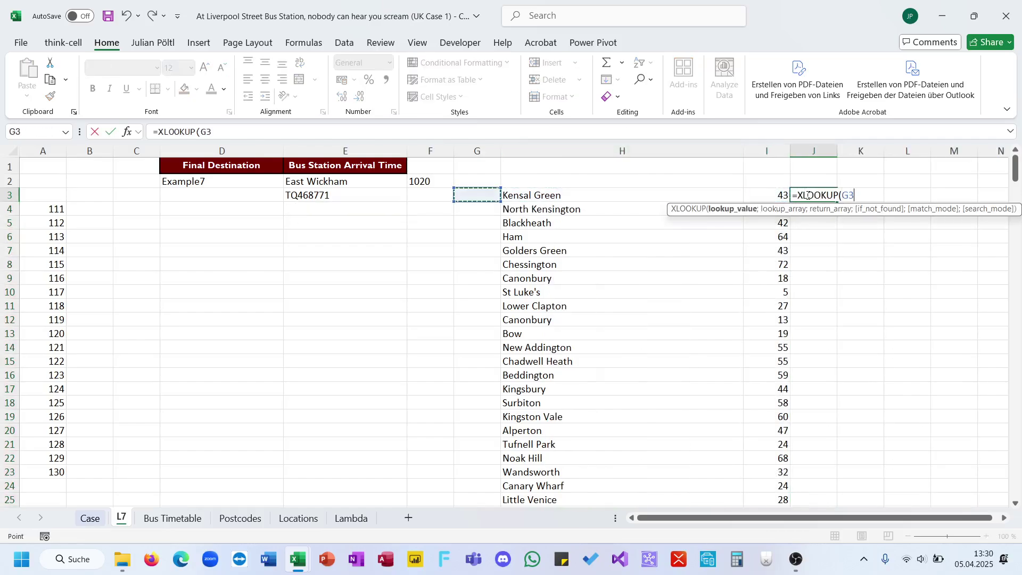
pyautogui.press('Right')
pyautogui.write(';')
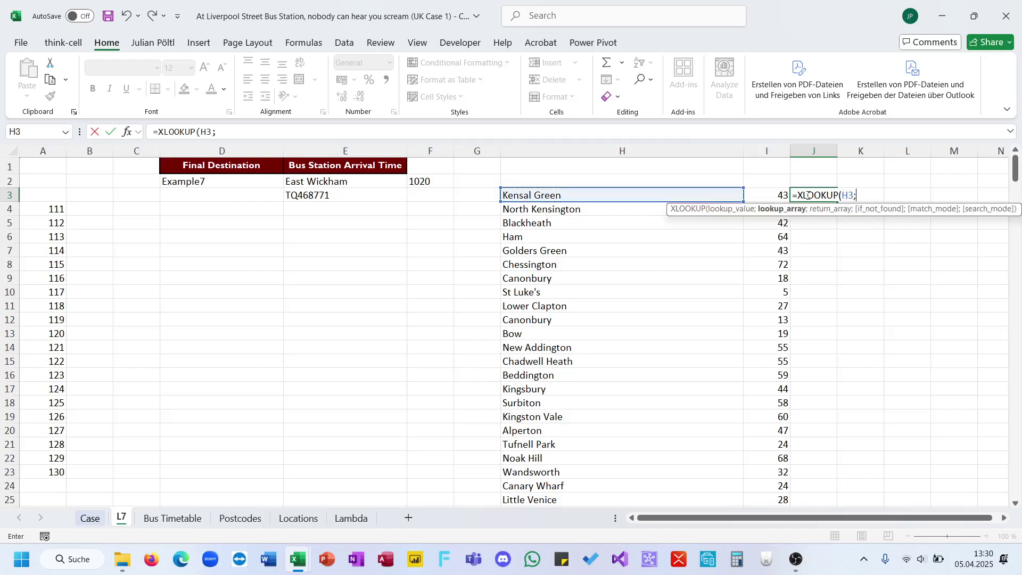
pyautogui.click(299, 518)
pyautogui.click(108, 186)
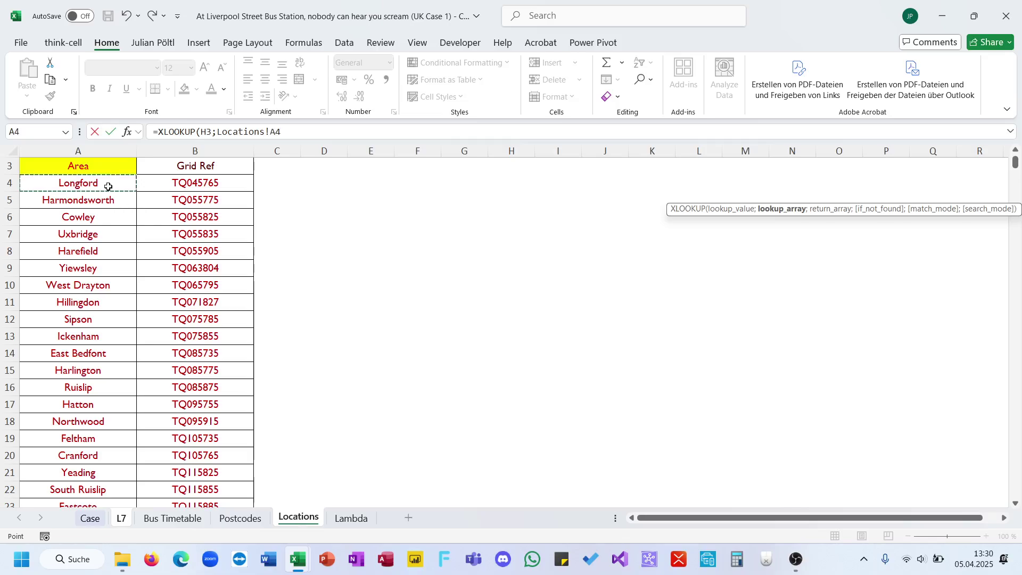
pyautogui.hotkey('ctrl', 'shift', 'Down')
pyautogui.write(';')
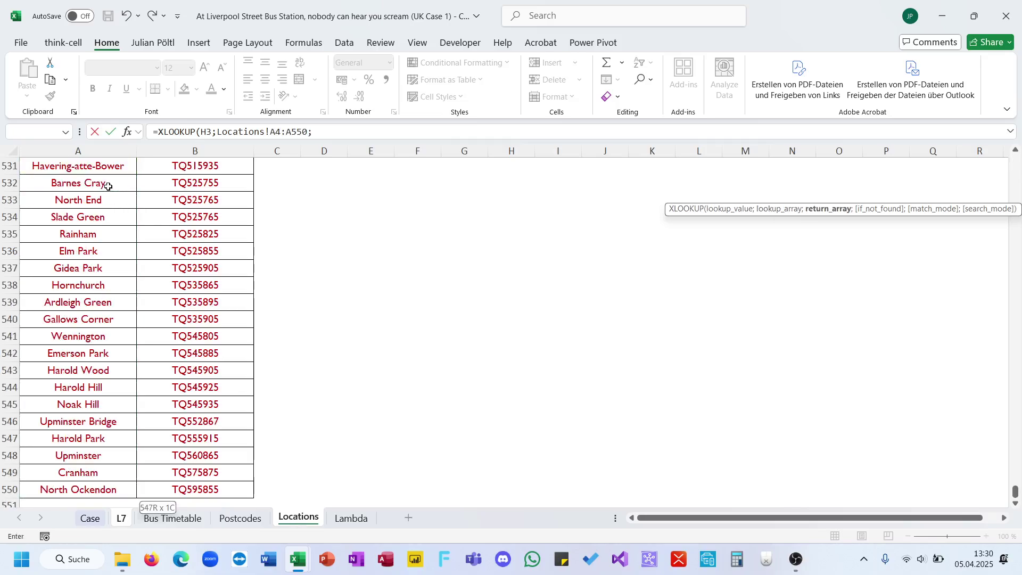
# Set Locations B4:B550 as the return array and complete the XLOOKUP in J3
pyautogui.click(228, 487)
pyautogui.hotkey('ctrl', 'shift', 'Up')
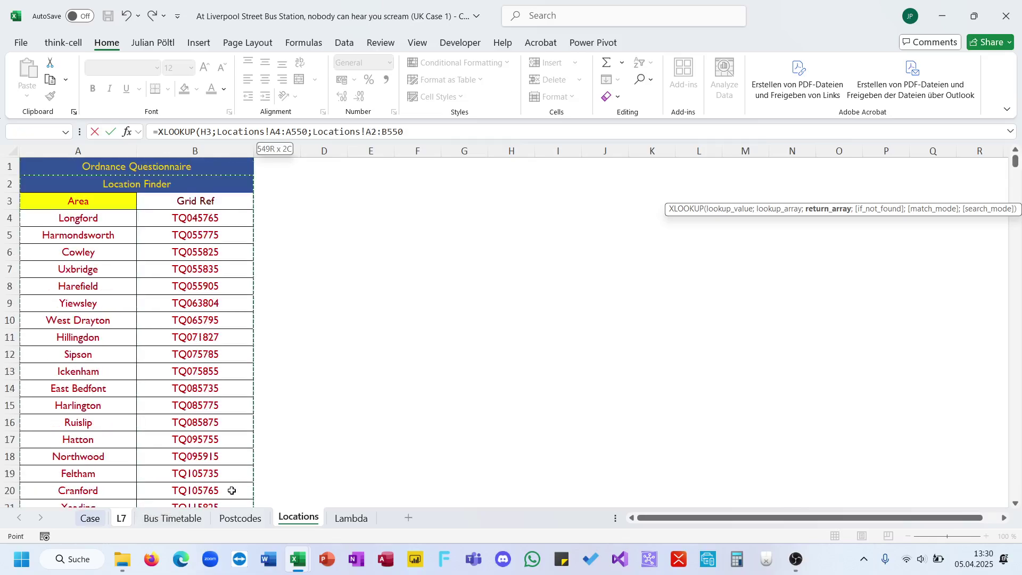
pyautogui.hotkey('shift', 'Down')
pyautogui.hotkey('shift', 'Down')
pyautogui.hotkey('shift', 'Right')
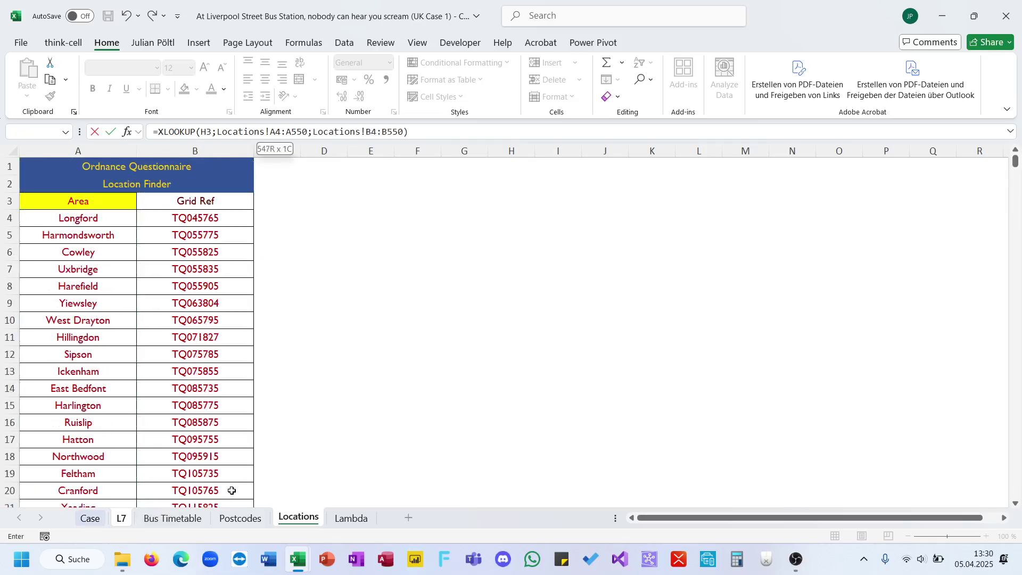
pyautogui.press('Return')
# Make both Locations ranges in the J3 formula absolute and fill it down column J for all listed destinations
pyautogui.press('Up')
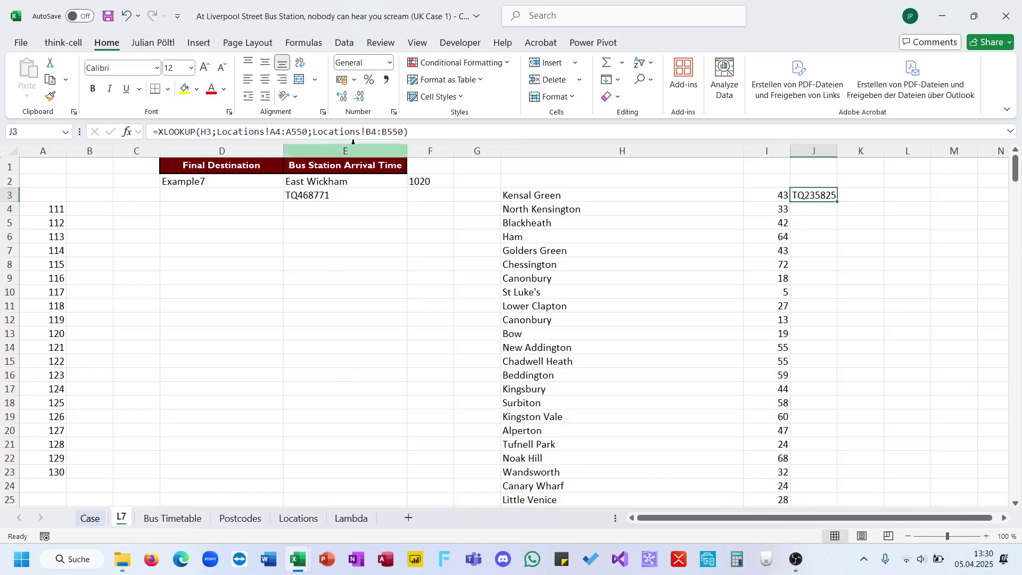
pyautogui.doubleClick(284, 132)
pyautogui.press('F4')
pyautogui.doubleClick(276, 132)
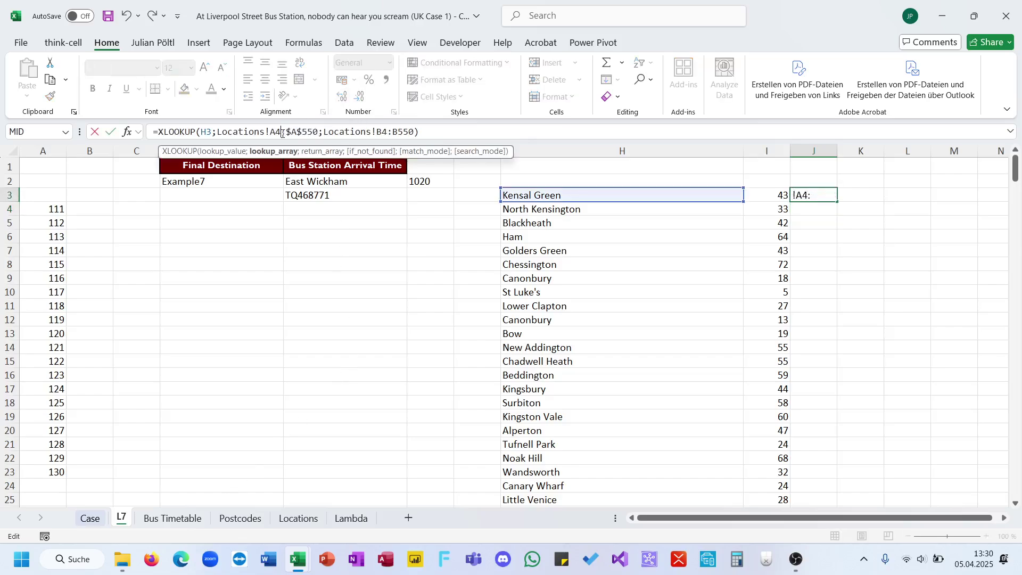
pyautogui.press('F4')
pyautogui.doubleClick(392, 132)
pyautogui.press('F4')
pyautogui.doubleClick(431, 132)
pyautogui.press('F4')
pyautogui.press('Return')
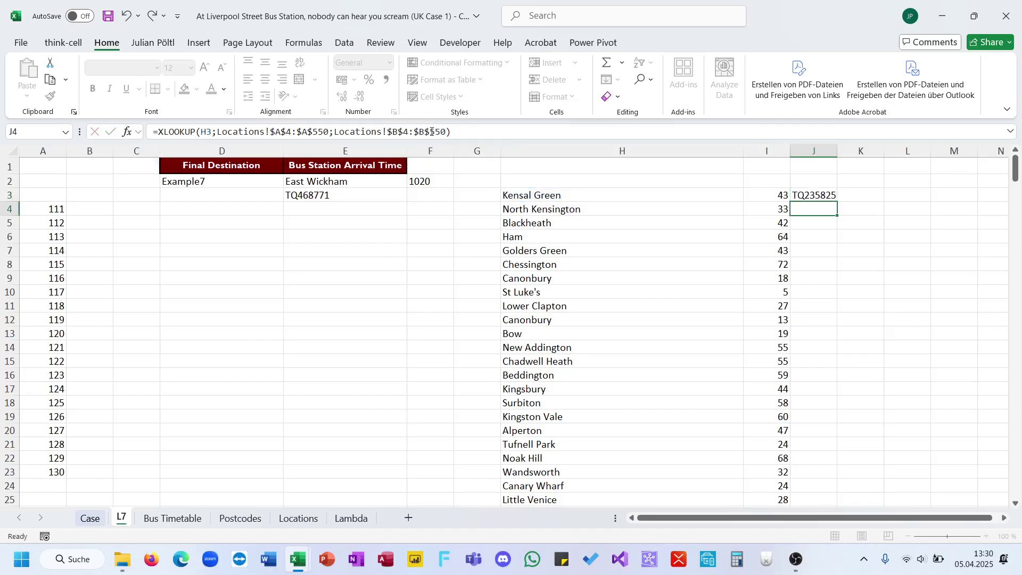
pyautogui.press('Up')
pyautogui.doubleClick(836, 202)
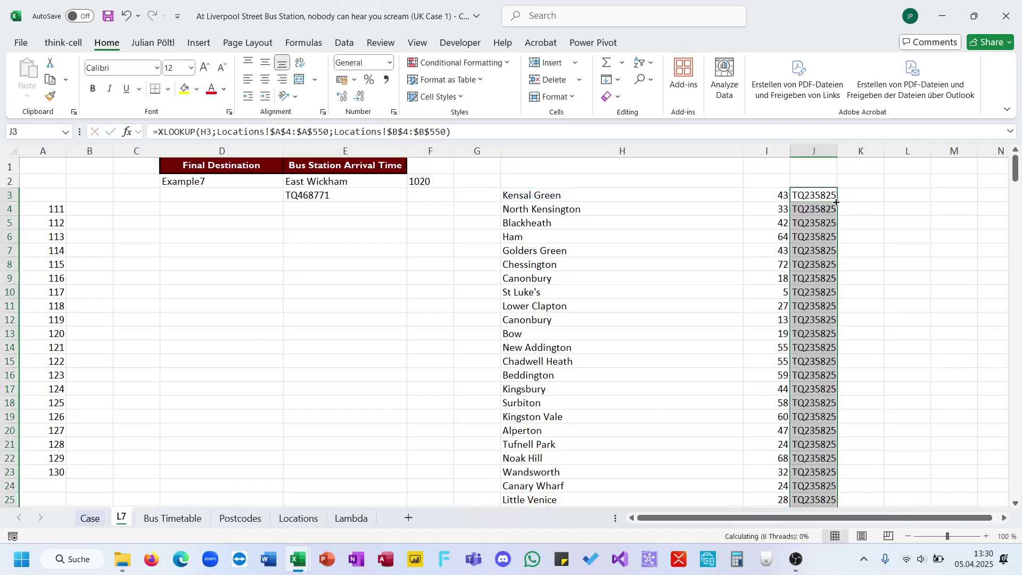
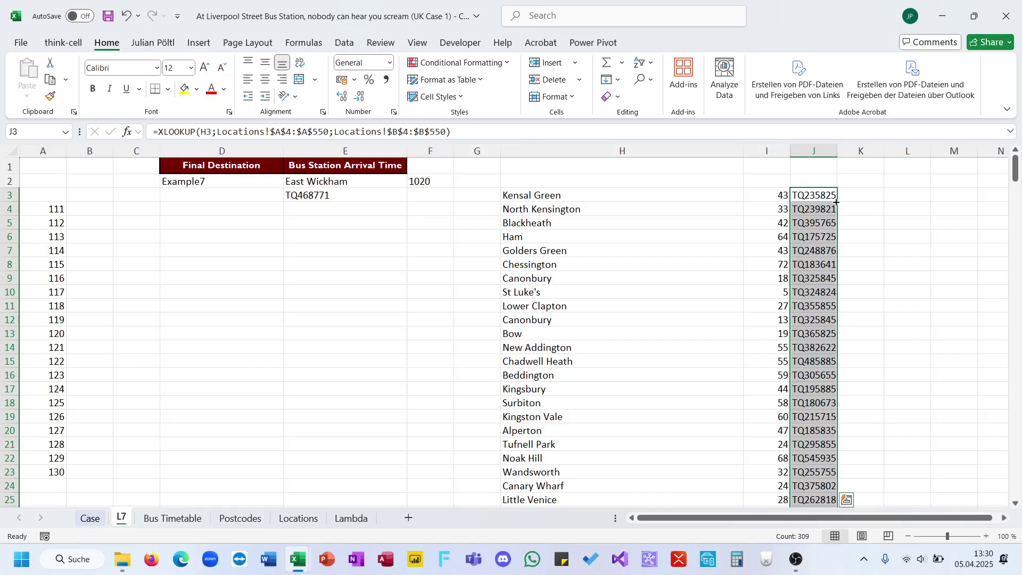
# In K3, extract the three easting digits from the grid reference with =MID(J3;3;3)
pyautogui.hscroll(3, 783, 224)
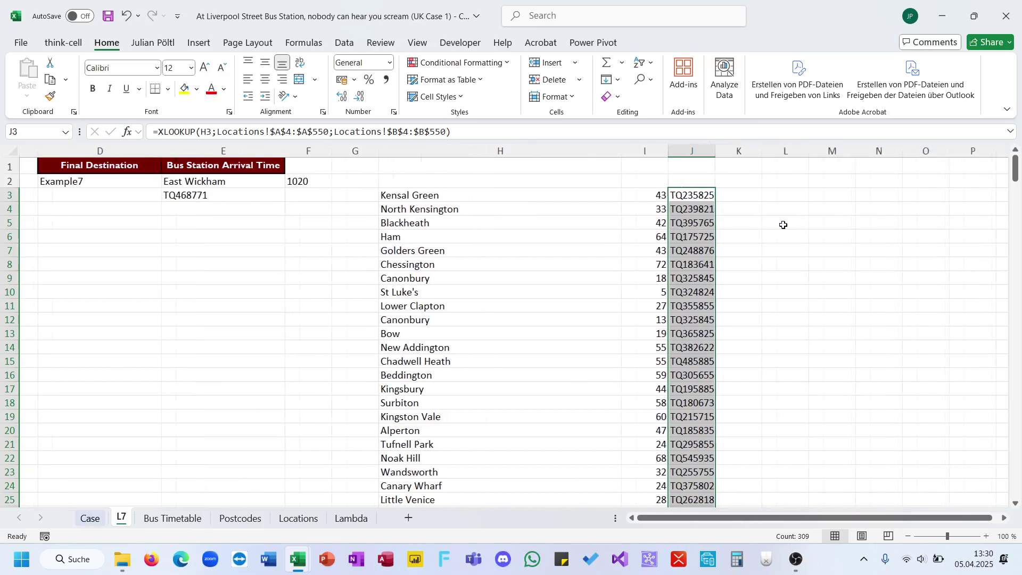
pyautogui.click(718, 195)
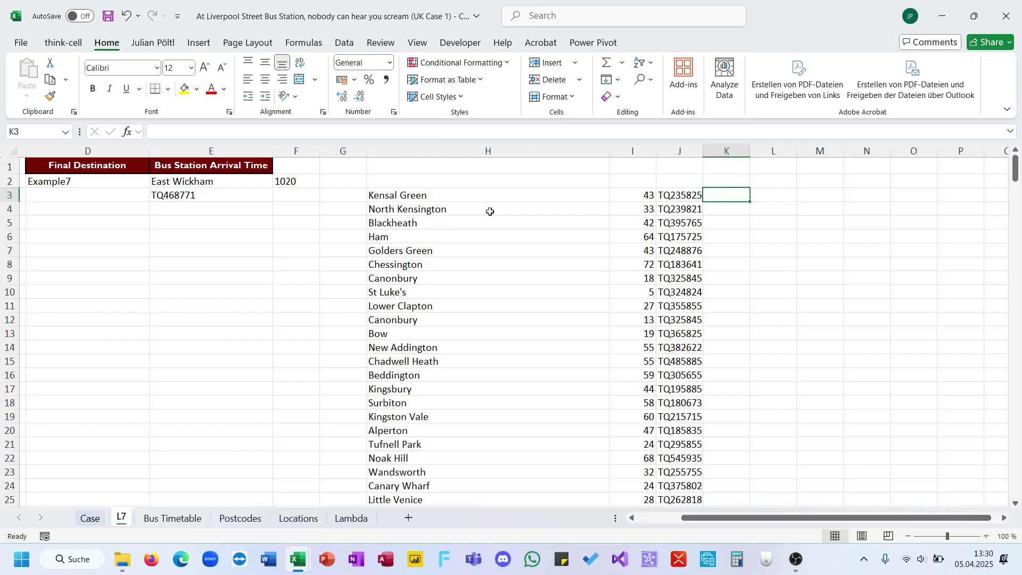
pyautogui.click(212, 189)
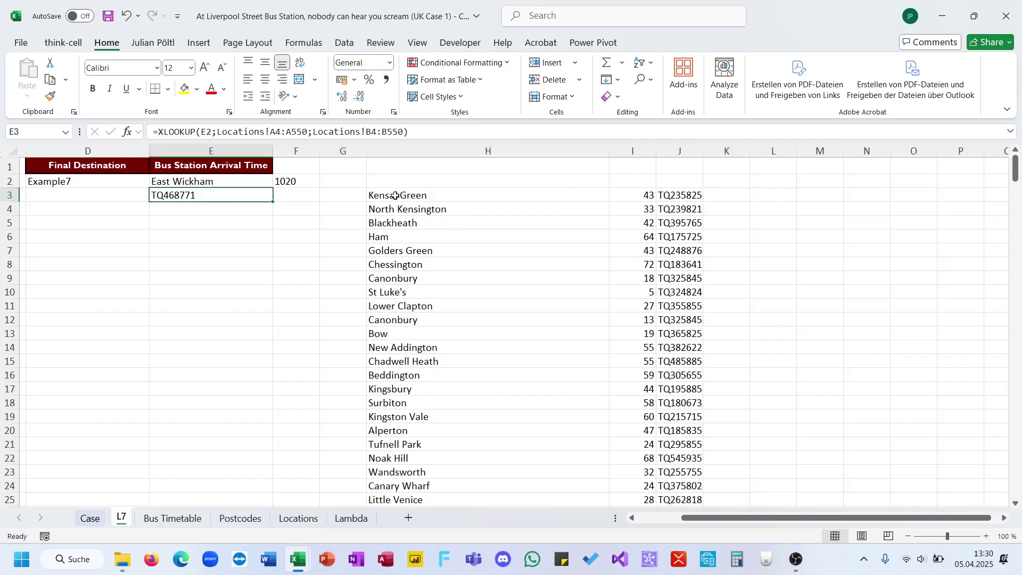
pyautogui.click(720, 192)
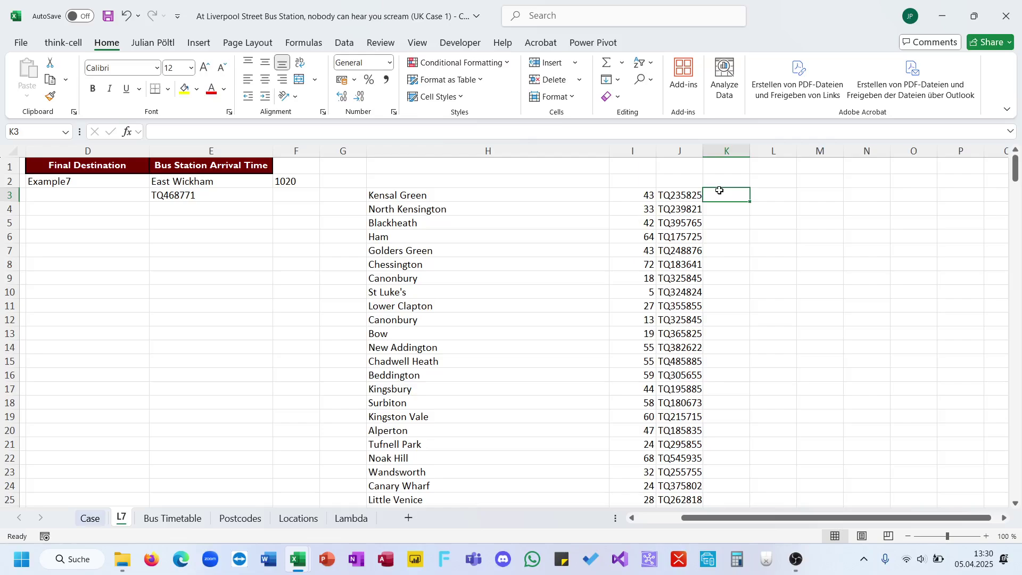
pyautogui.write('=')
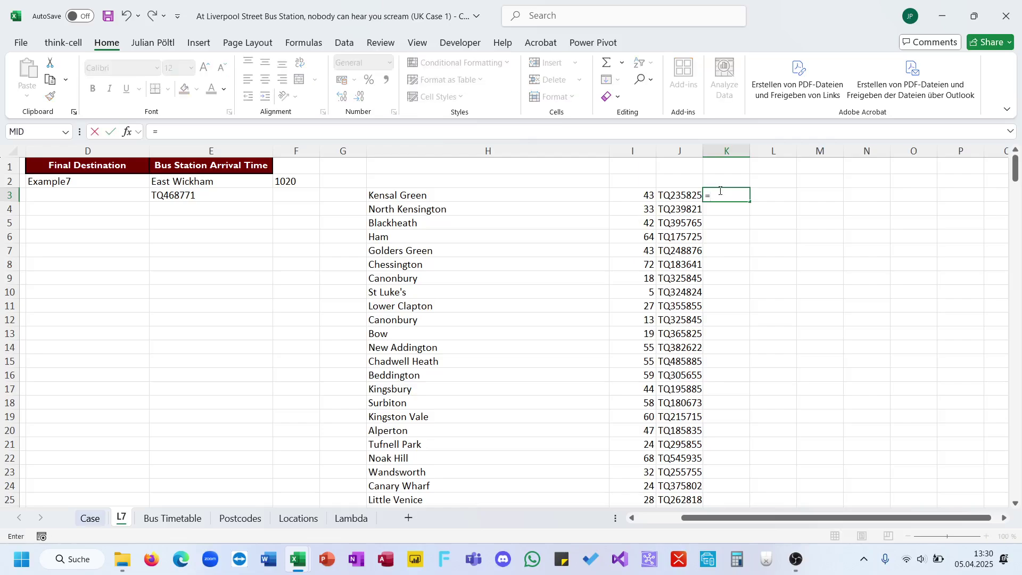
pyautogui.write('MID(')
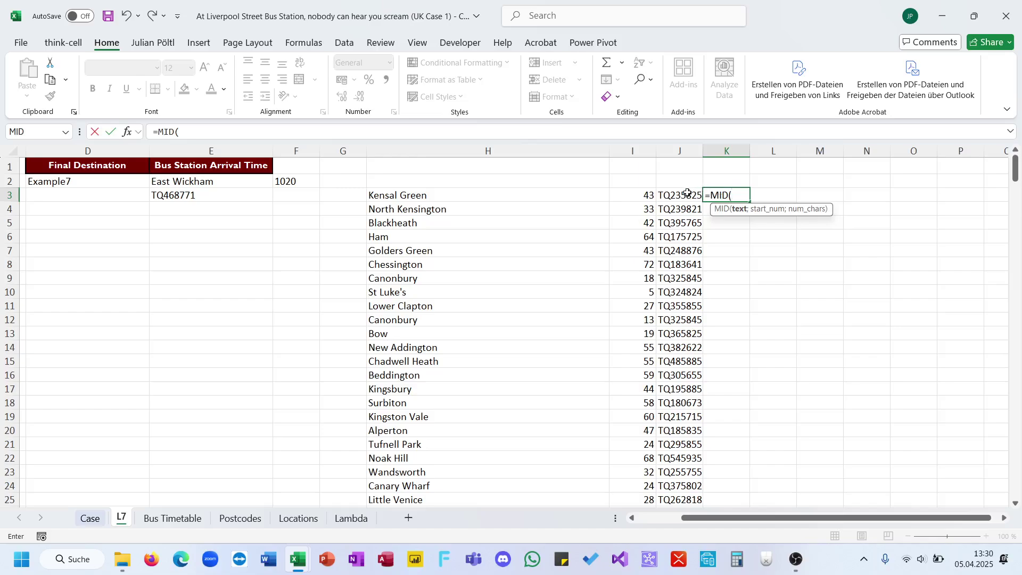
pyautogui.click(687, 195)
pyautogui.write(';')
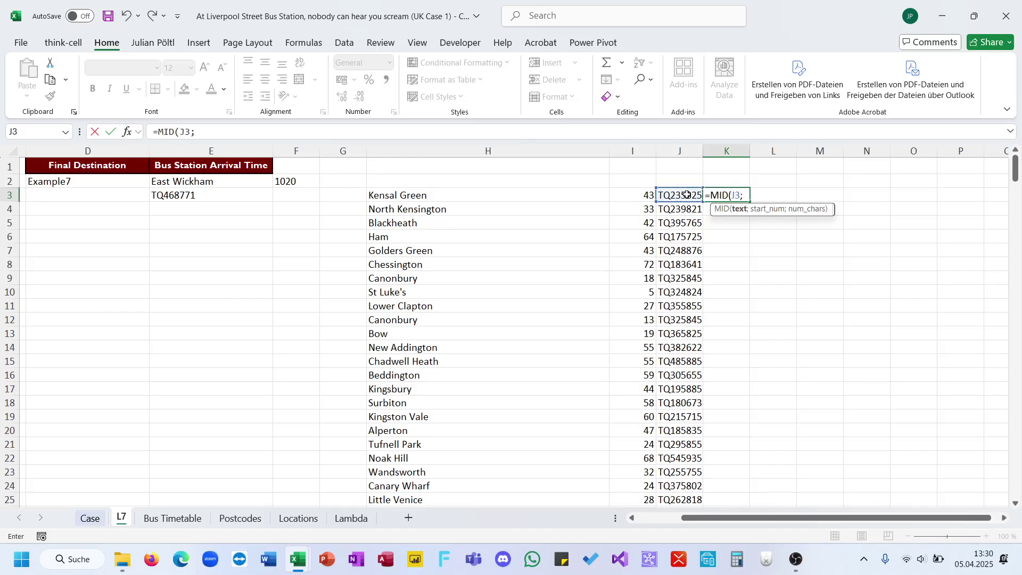
pyautogui.write('3;3)')
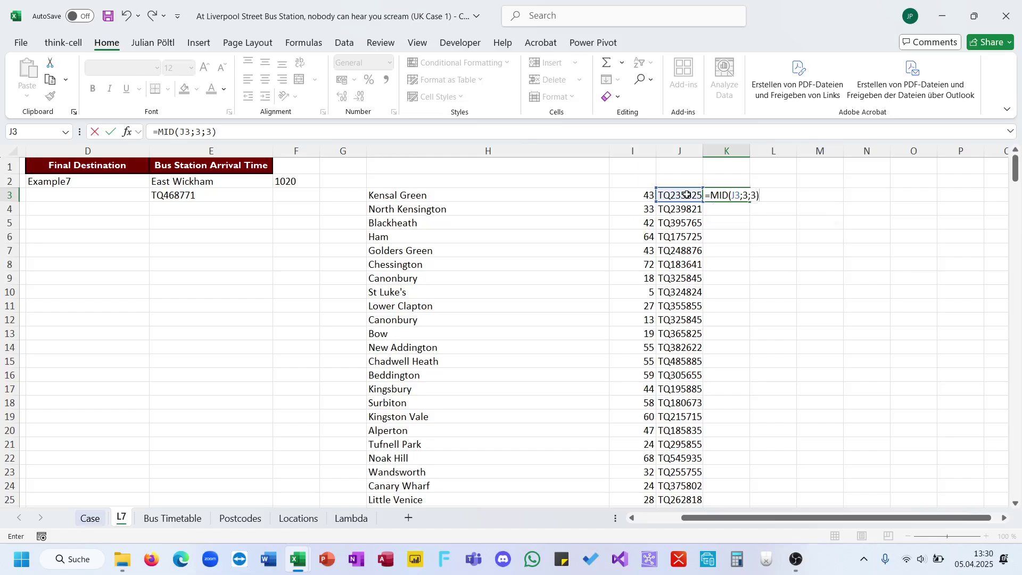
pyautogui.press('Return')
pyautogui.press('Up')
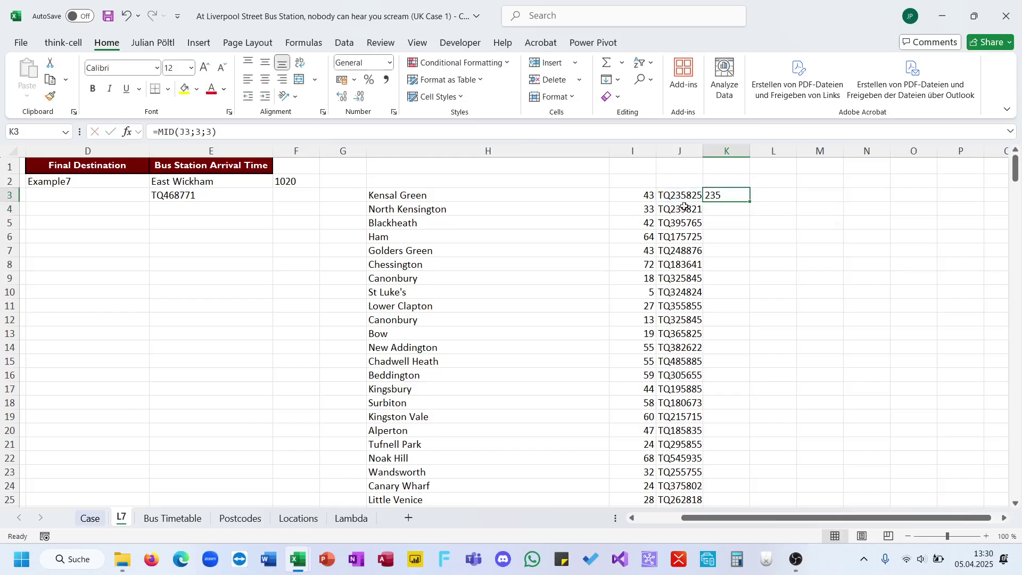
# In L3, reuse the K3 formula with start position 6 to extract the northing digits: =MID(J3;6;3)
pyautogui.click(611, 133)
pyautogui.hotkey('ctrl', 'a')
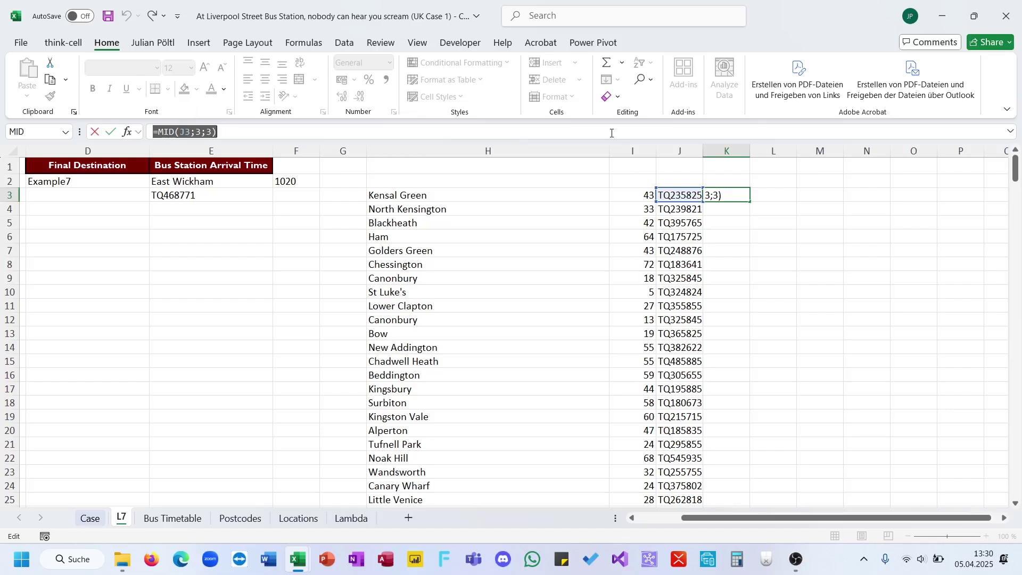
pyautogui.hotkey('ctrl', 'c')
pyautogui.press('Tab')
pyautogui.click(593, 134)
pyautogui.hotkey('ctrl', 'v')
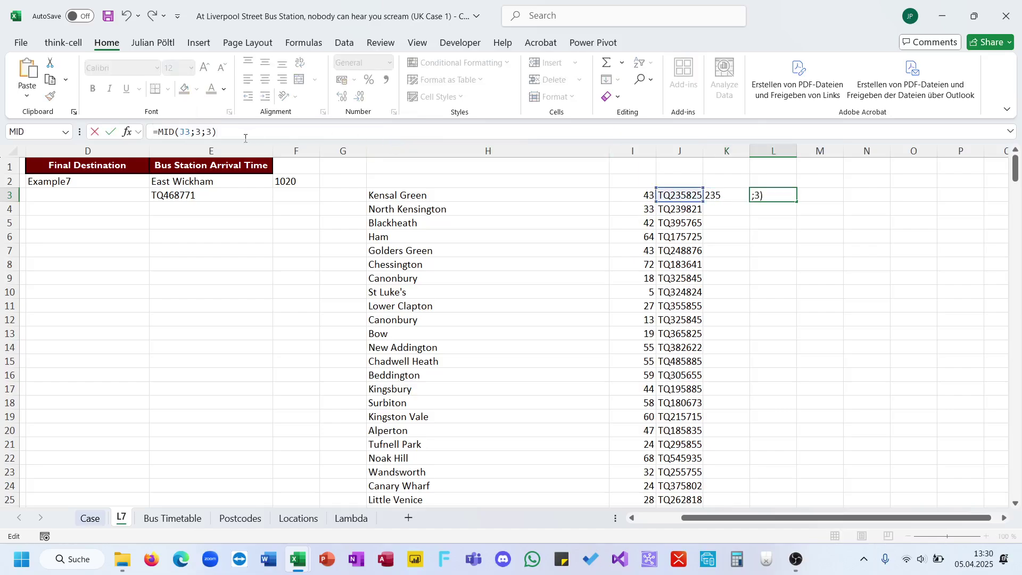
pyautogui.doubleClick(200, 133)
pyautogui.write('6')
pyautogui.press('Return')
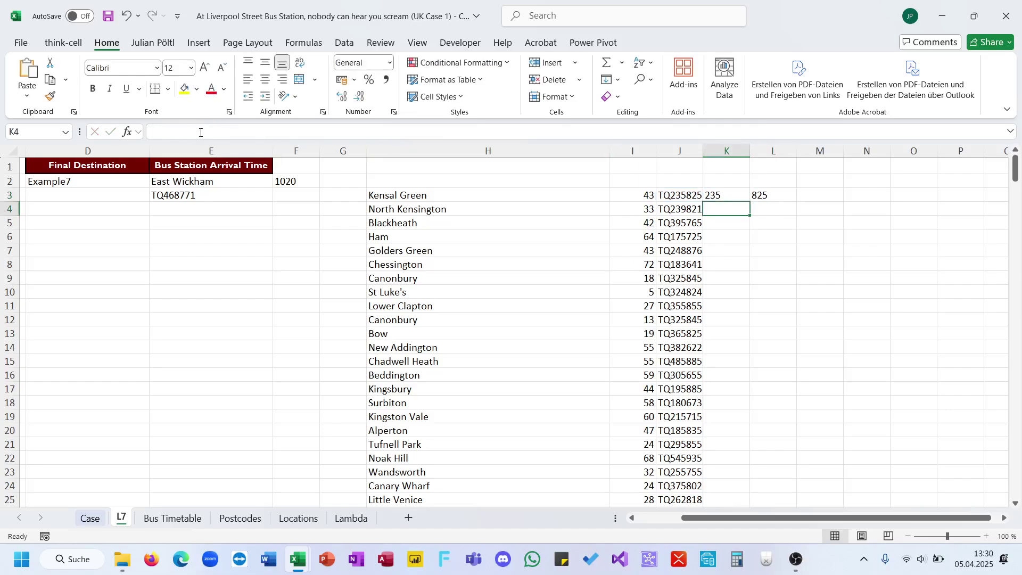
pyautogui.press('Right')
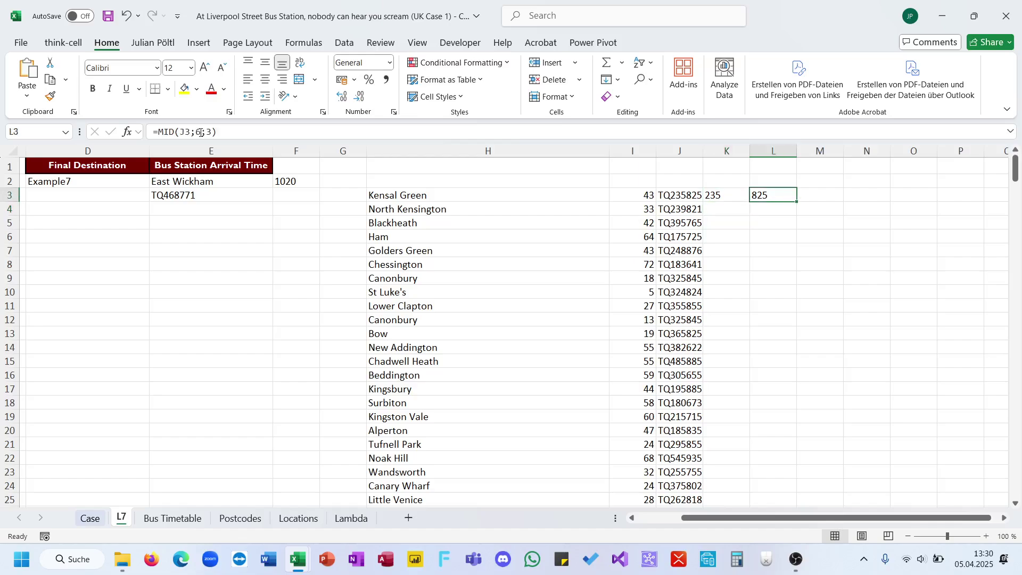
pyautogui.press('Left')
pyautogui.press('Right')
# In E4, split East Wickham's grid reference into easting and northing with the array formula =MID(E3;{3;6};3)
pyautogui.click(213, 201)
pyautogui.click(237, 208)
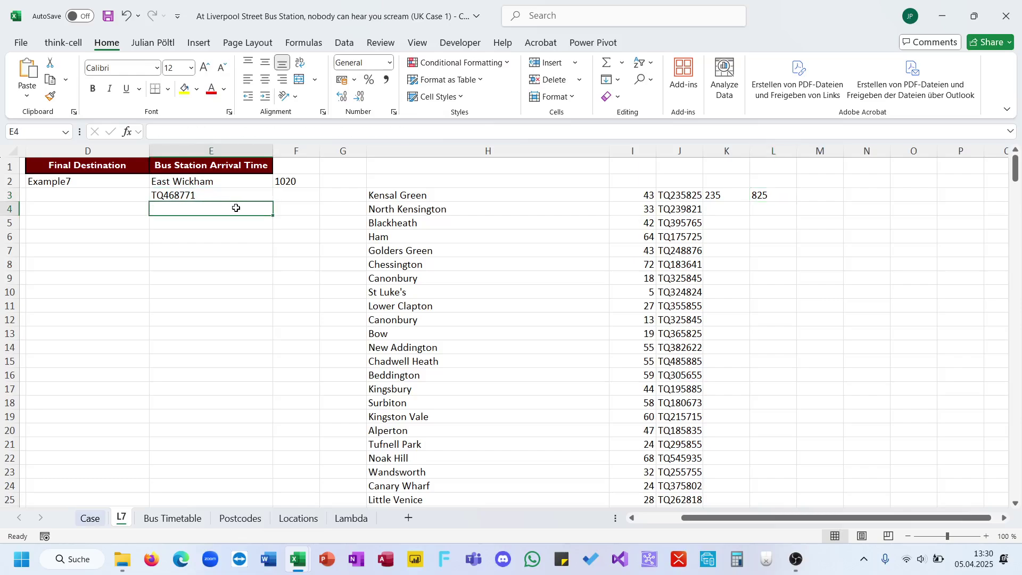
pyautogui.write('=mi')
pyautogui.press('Tab')
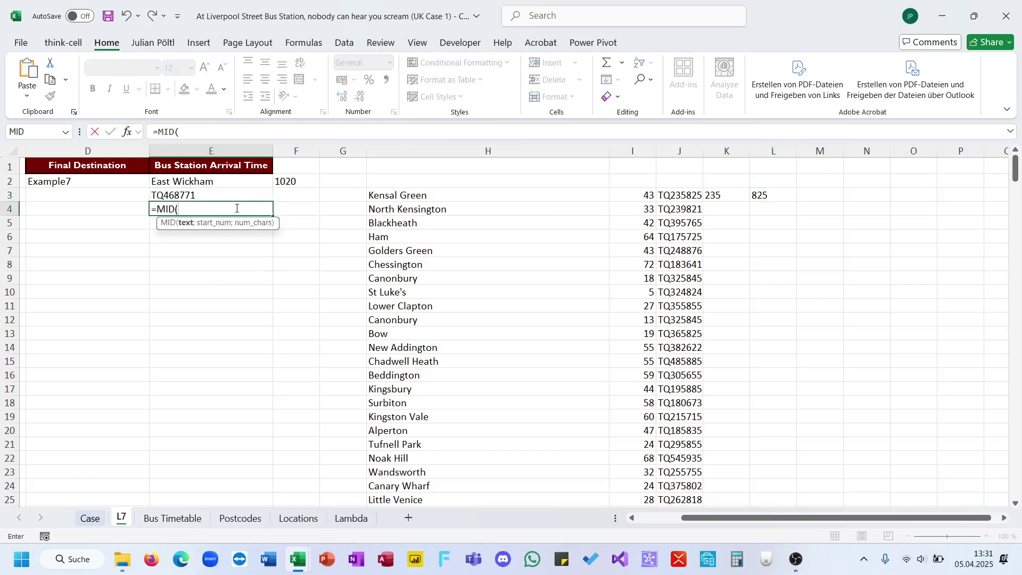
pyautogui.press('Up')
pyautogui.write(';')
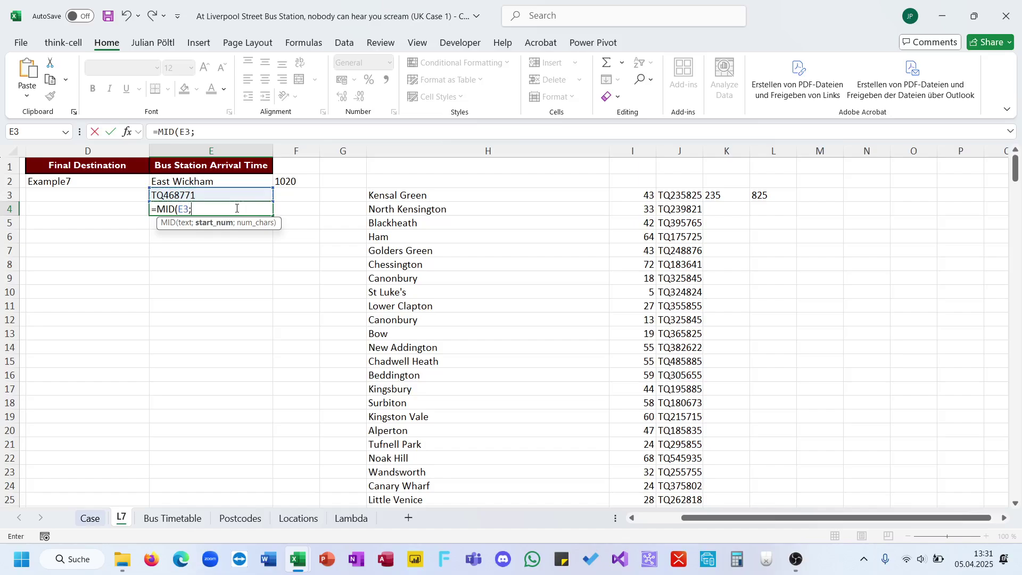
pyautogui.press('BackSpace')
pyautogui.press('BackSpace')
pyautogui.write('{3;6};')
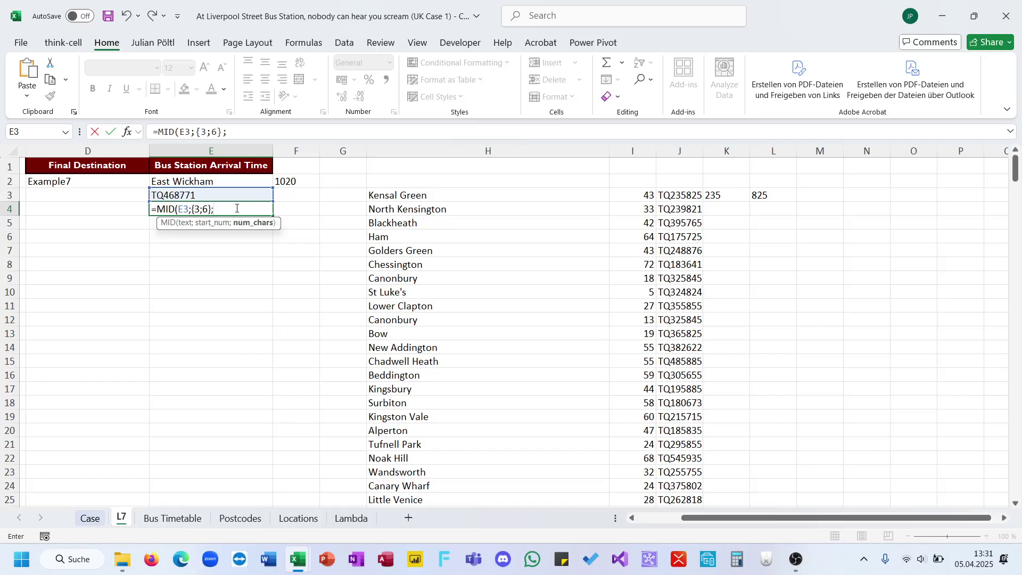
pyautogui.write('3)')
pyautogui.press('Return')
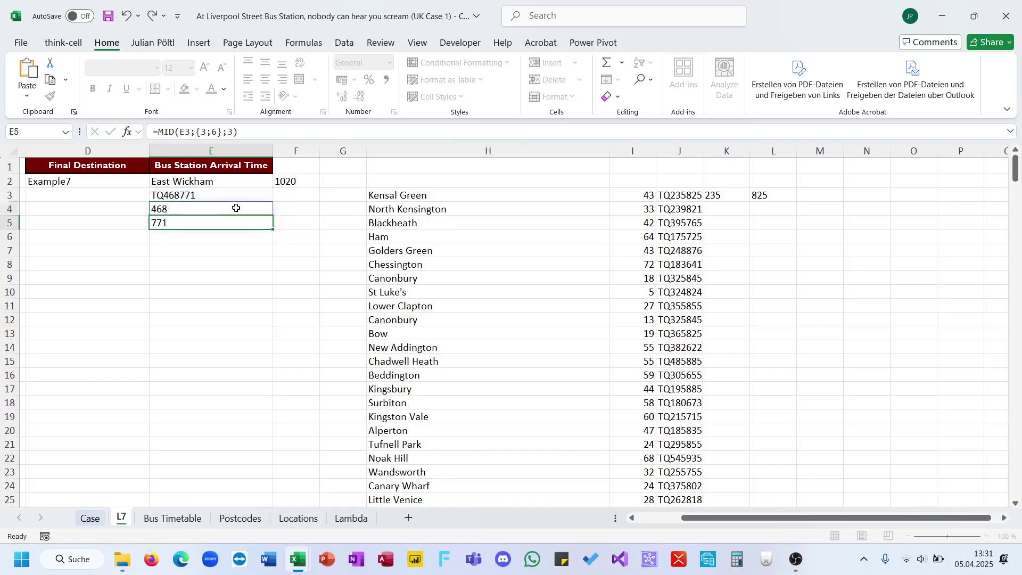
# Compare the E4 and K3 extraction formulas and check the square-root distance formula in the Level 7 instructions on the Case sheet
pyautogui.click(234, 208)
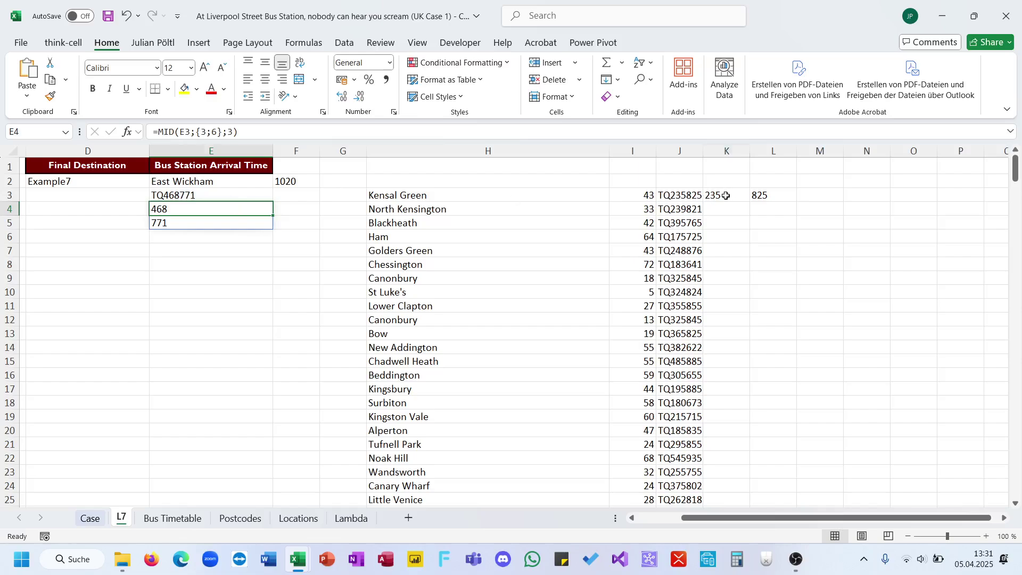
pyautogui.click(710, 195)
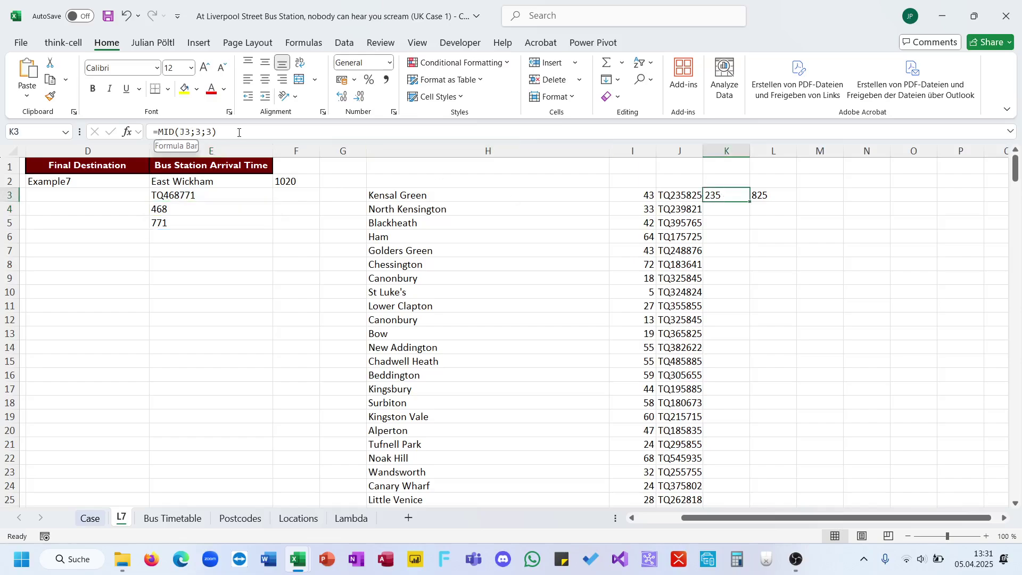
pyautogui.click(173, 208)
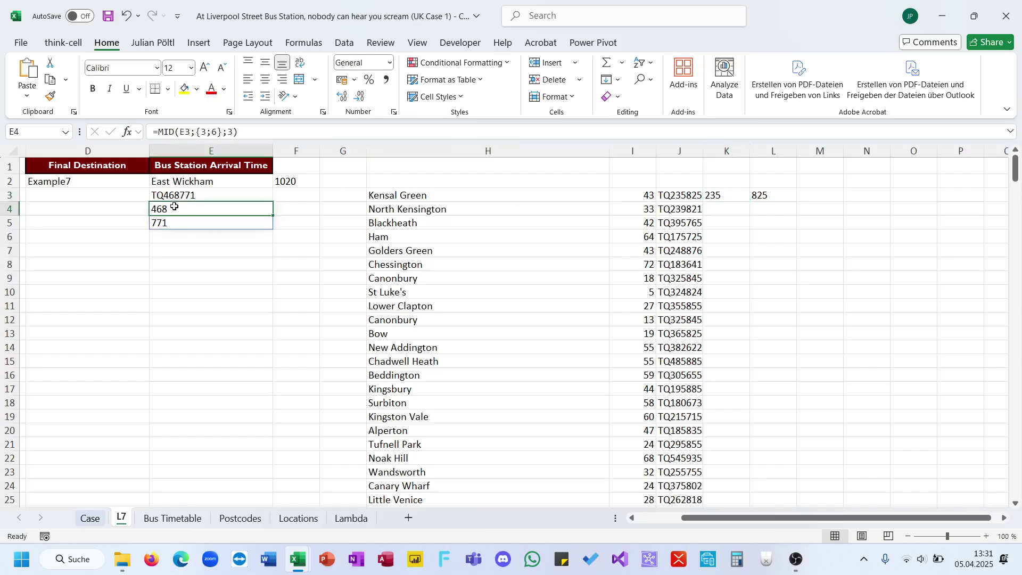
pyautogui.click(90, 517)
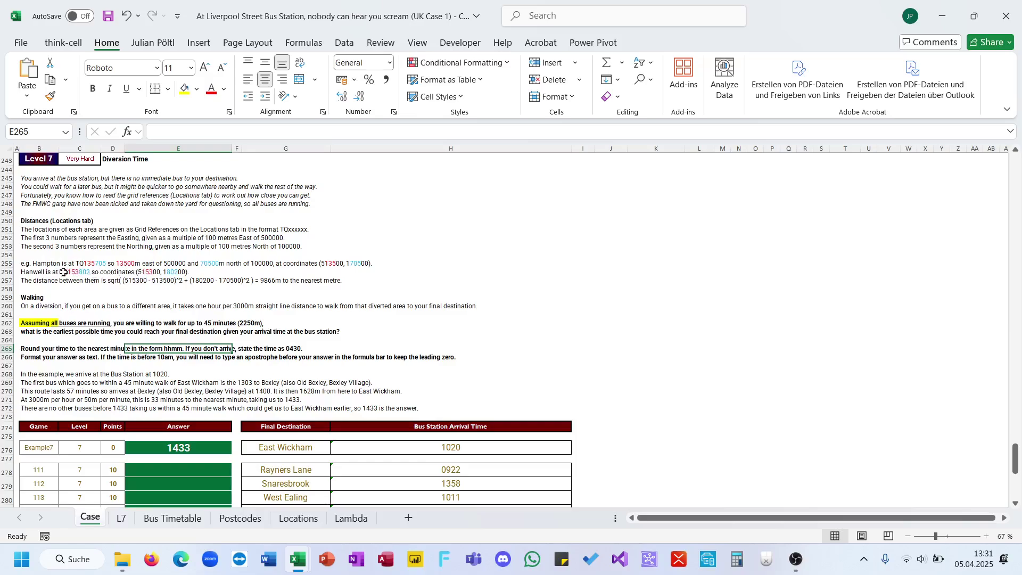
pyautogui.click(153, 281)
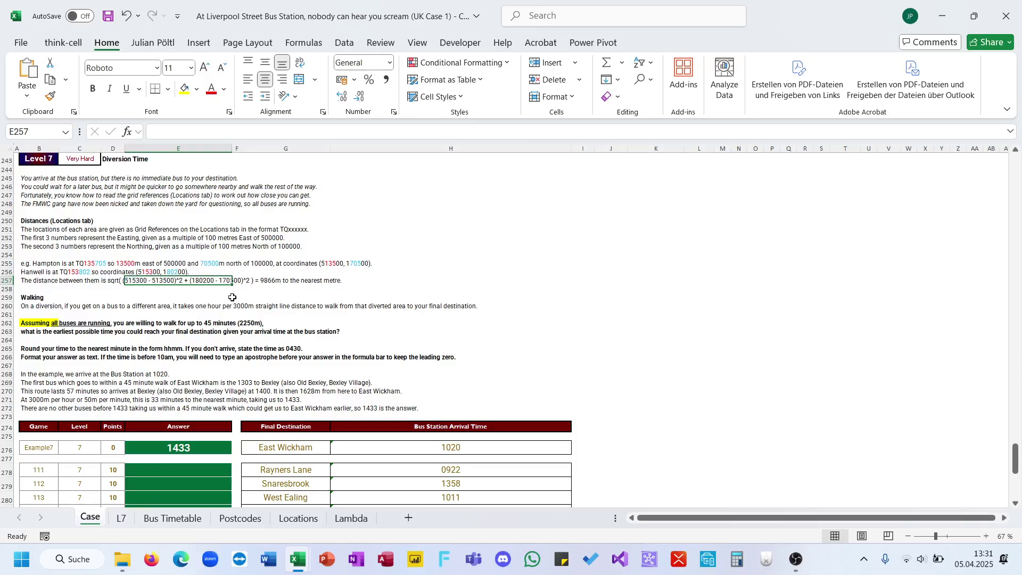
pyautogui.click(122, 518)
pyautogui.click(248, 134)
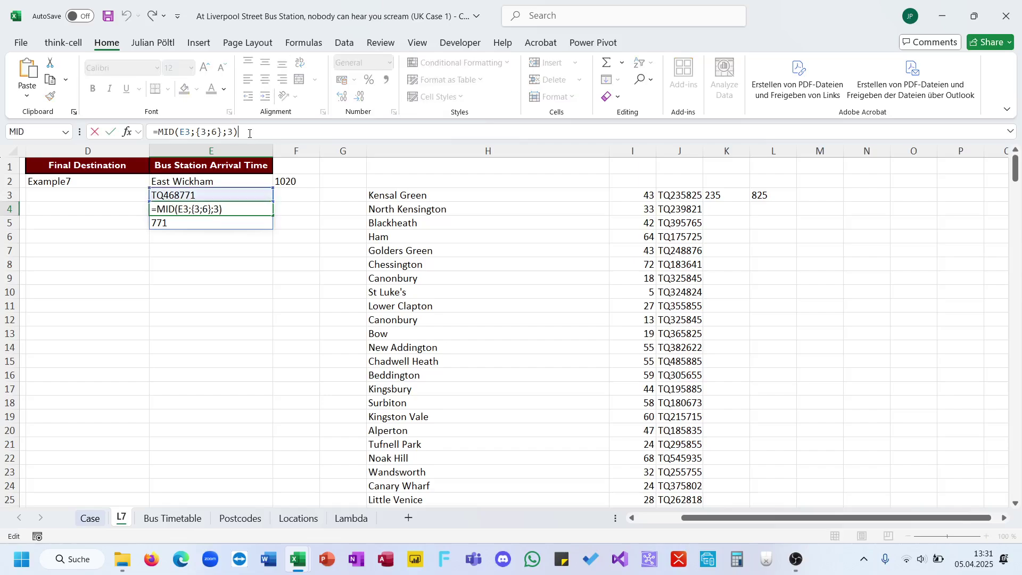
pyautogui.hotkey('ctrl', 'Return')
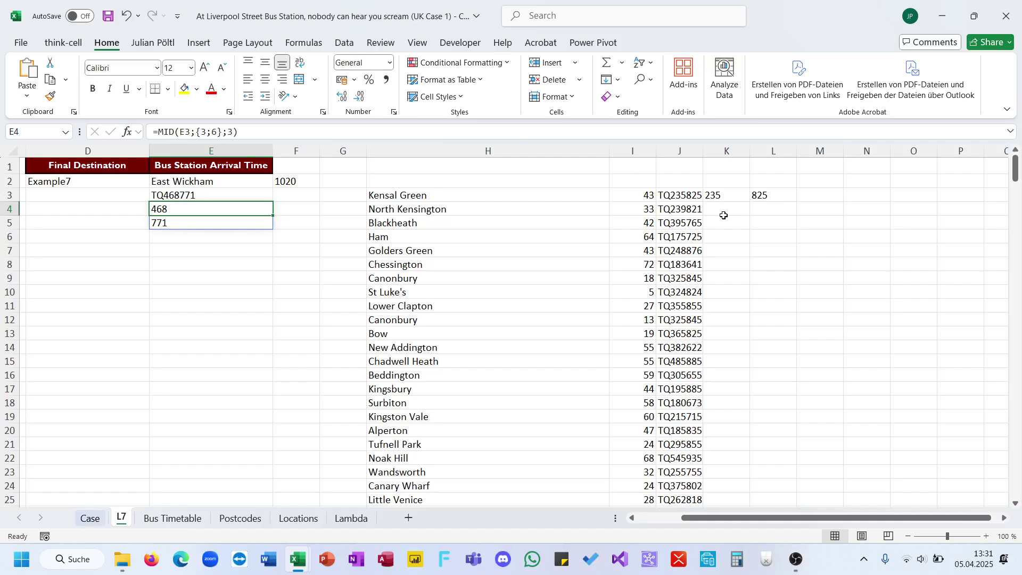
# In K3, subtract the destination's easting in E4 from the extracted digits: =MID(J3;3;3)-E4
pyautogui.click(729, 195)
pyautogui.click(158, 132)
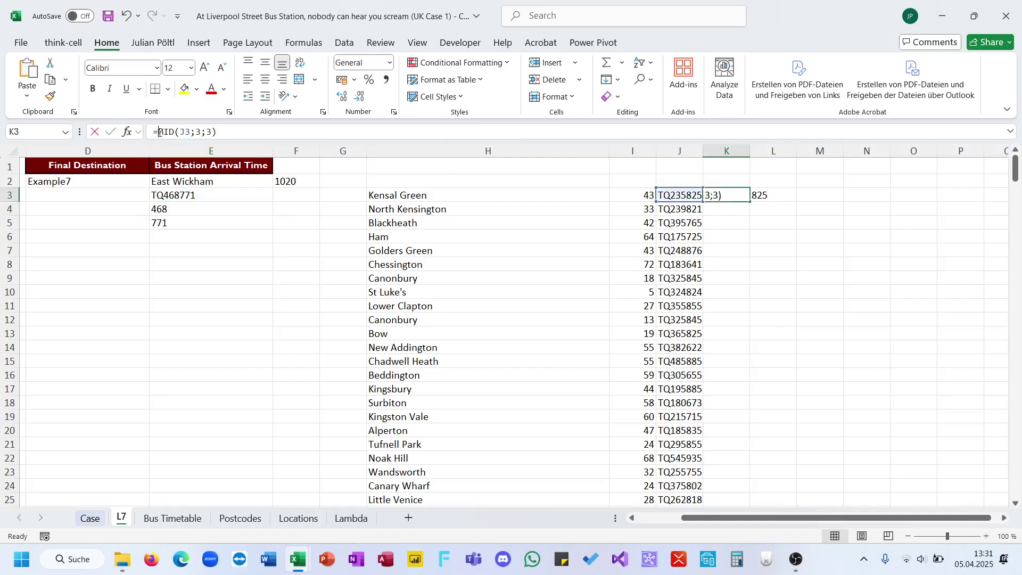
pyautogui.click(226, 135)
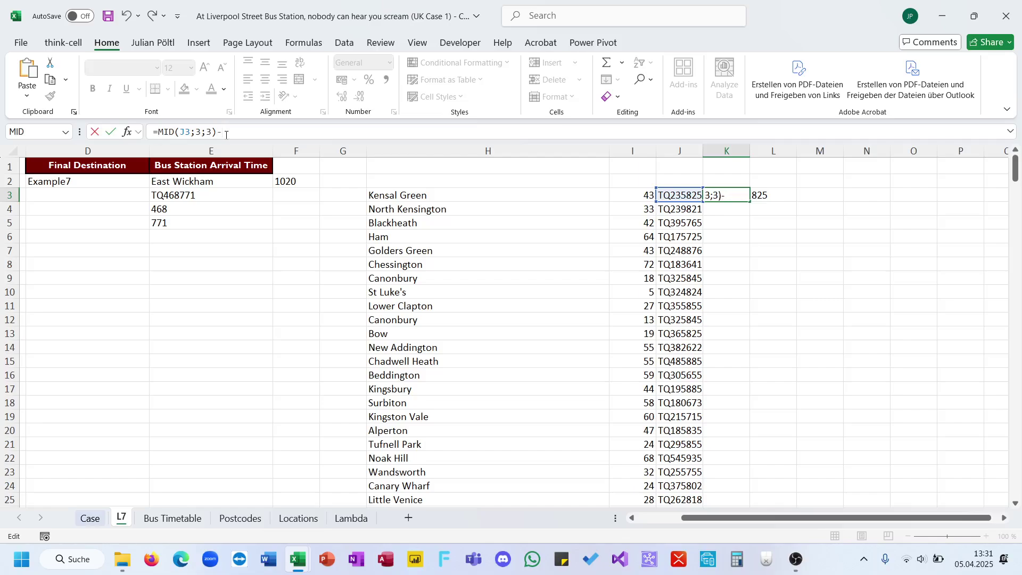
pyautogui.press('BackSpace')
pyautogui.hotkey('ctrl', 'Return')
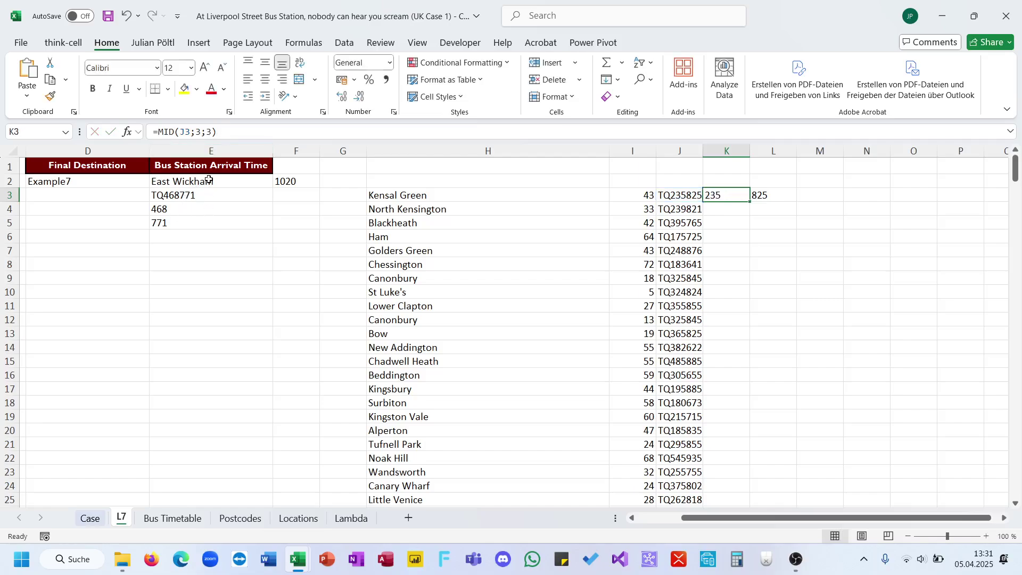
pyautogui.click(230, 135)
pyautogui.write('-')
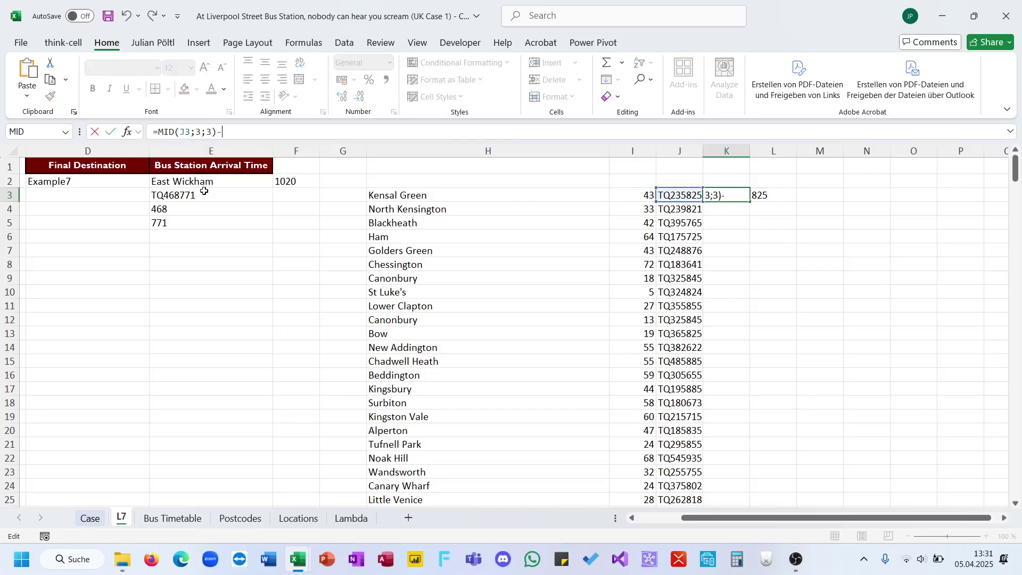
pyautogui.click(183, 207)
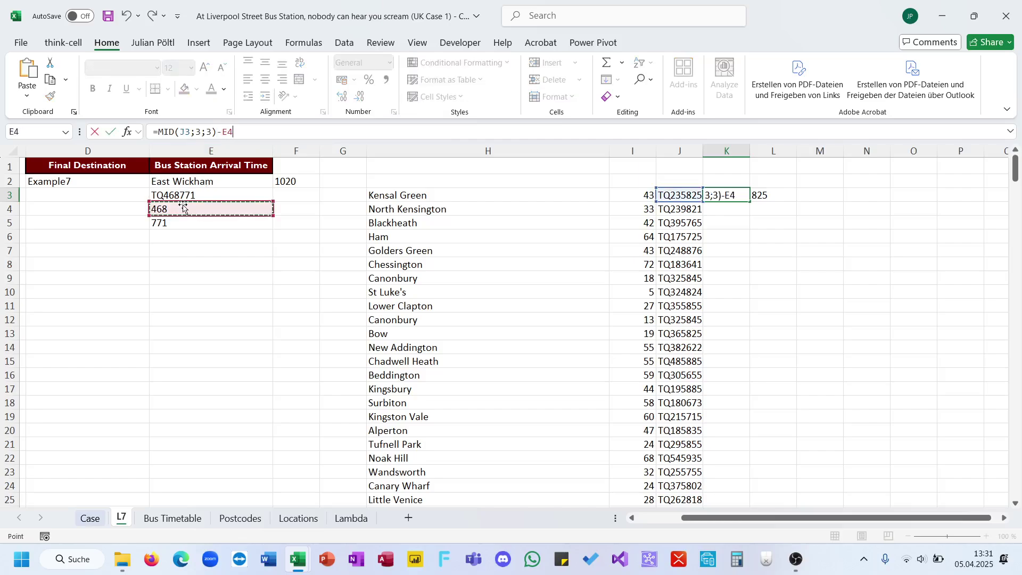
pyautogui.hotkey('ctrl', 'Return')
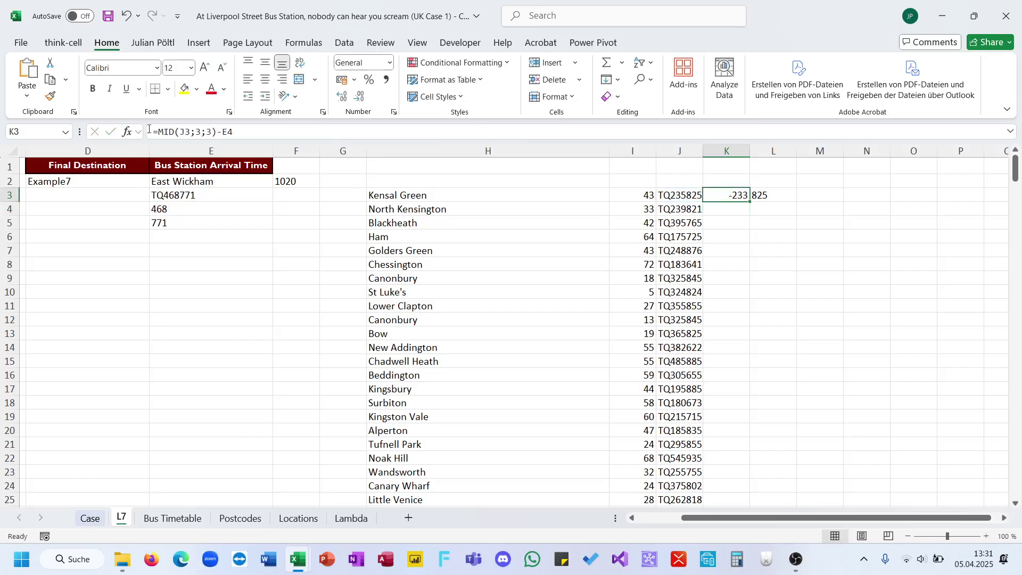
# Convert the K3 difference to metres by putting it in parentheses and multiplying by 100
pyautogui.click(158, 134)
pyautogui.write('(')
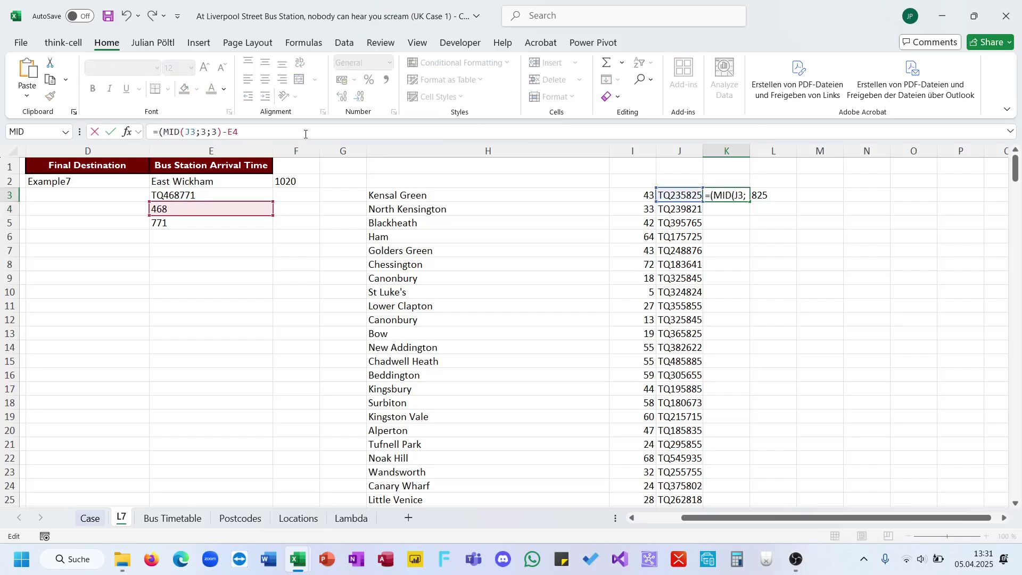
pyautogui.write(')*100')
pyautogui.hotkey('ctrl', 'Return')
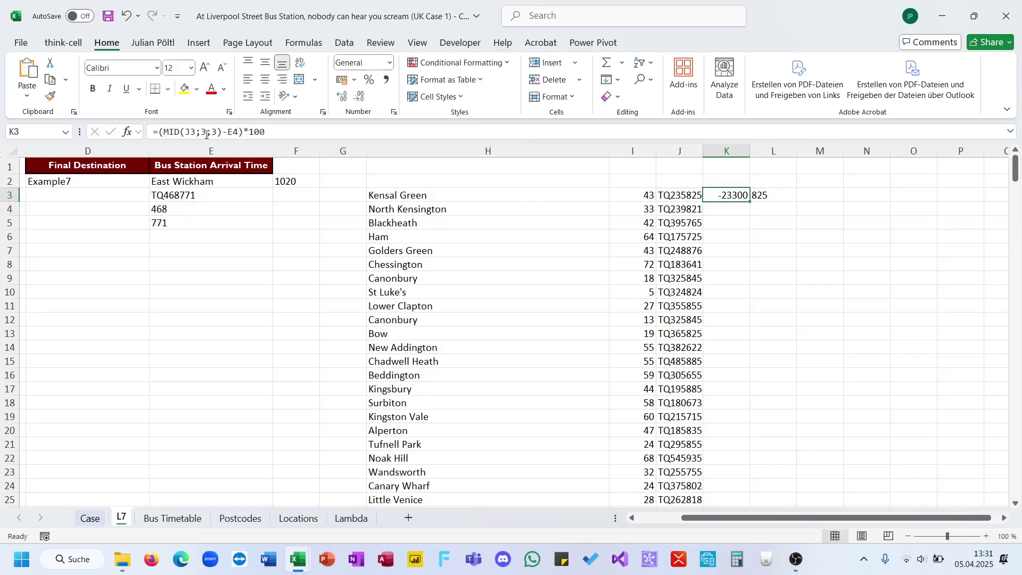
# Square the K3 difference and wrap it in a square root: =SQRT(((MID(J3;3;3)-E4)*100)^2)
pyautogui.click(158, 132)
pyautogui.write('sq')
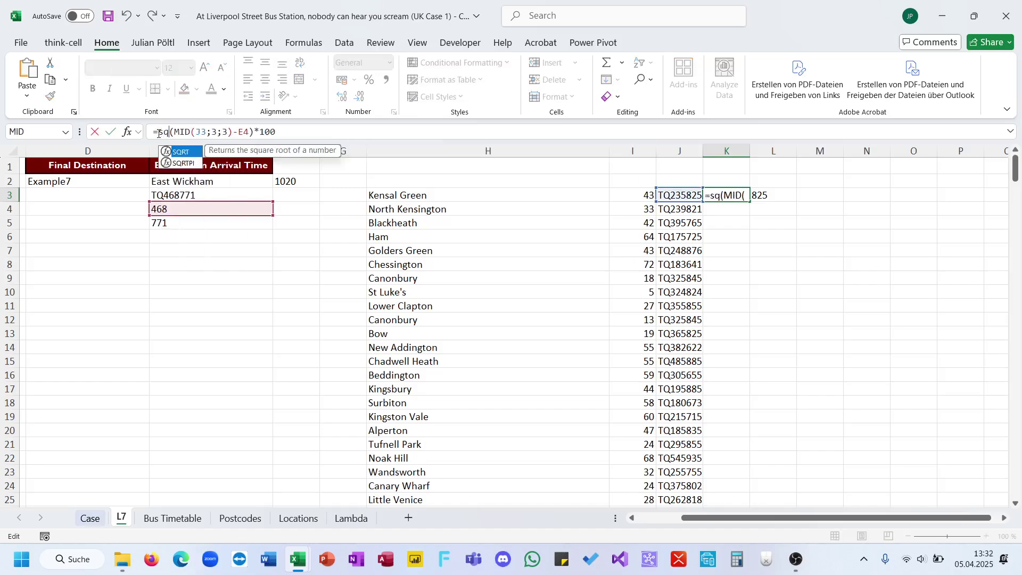
pyautogui.write('rt')
pyautogui.press('Tab')
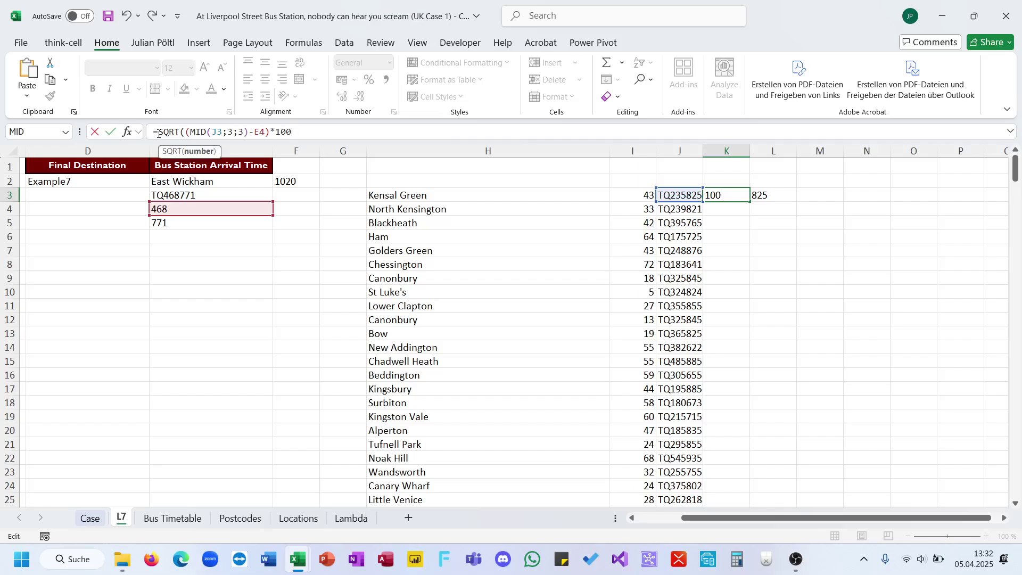
pyautogui.click(183, 133)
pyautogui.write('(')
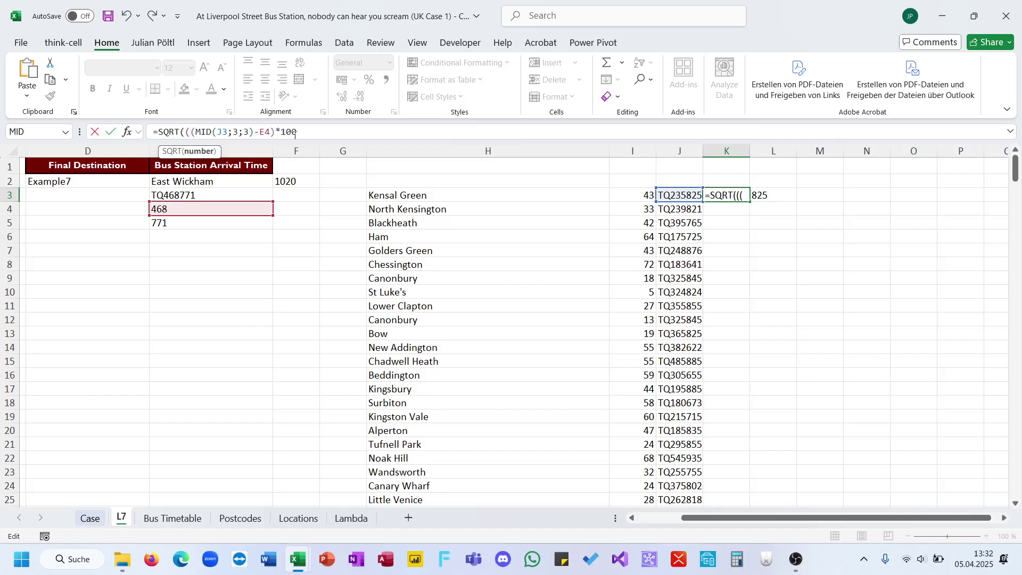
pyautogui.click(295, 133)
pyautogui.write(')')
pyautogui.write('2)')
pyautogui.press('Return')
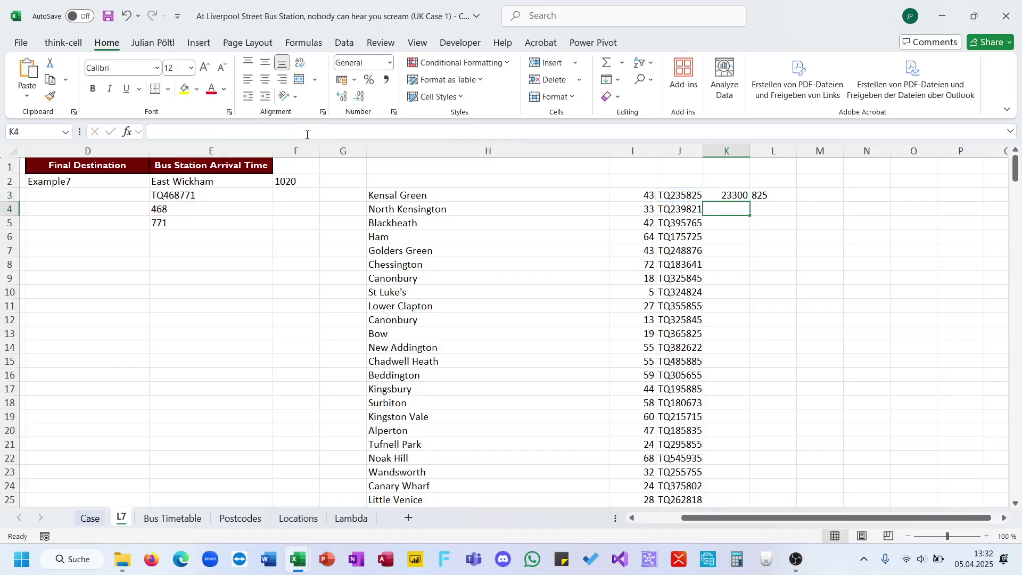
pyautogui.press('Up')
pyautogui.press('Right')
pyautogui.moveTo(307, 132); pyautogui.dragTo(117, 123)
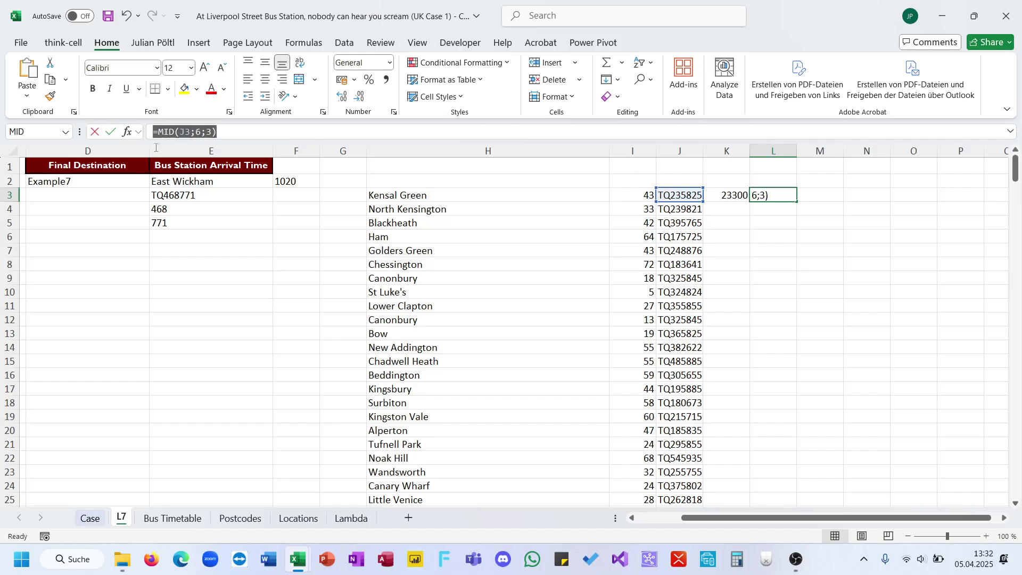
pyautogui.press('Return')
pyautogui.press('Up')
# Inside the K3 square root, add a copy of the squared term, ((MID(J3;3;3)-E4)*100)^2, after a plus sign
pyautogui.click(729, 194)
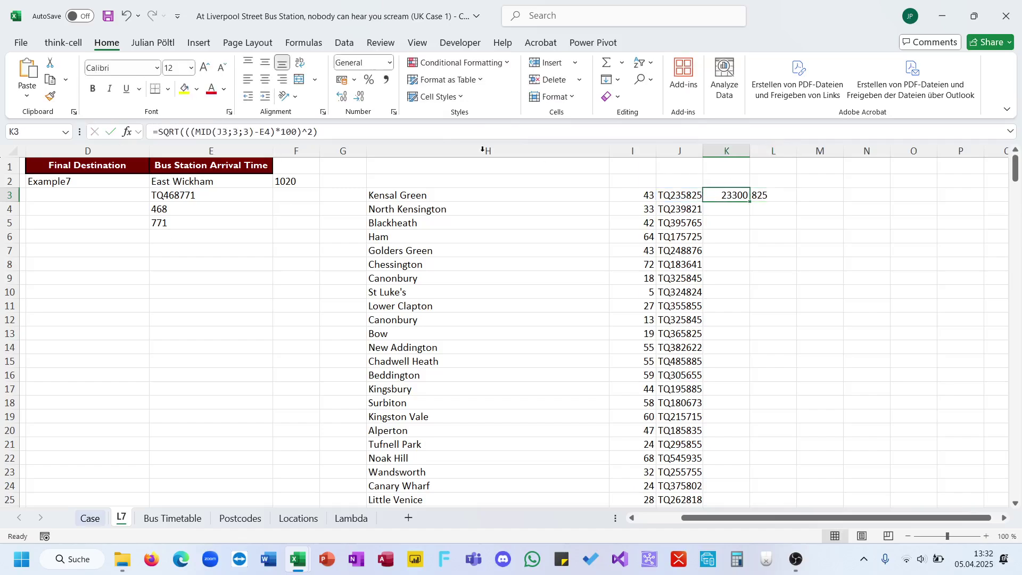
pyautogui.moveTo(354, 130); pyautogui.dragTo(213, 135)
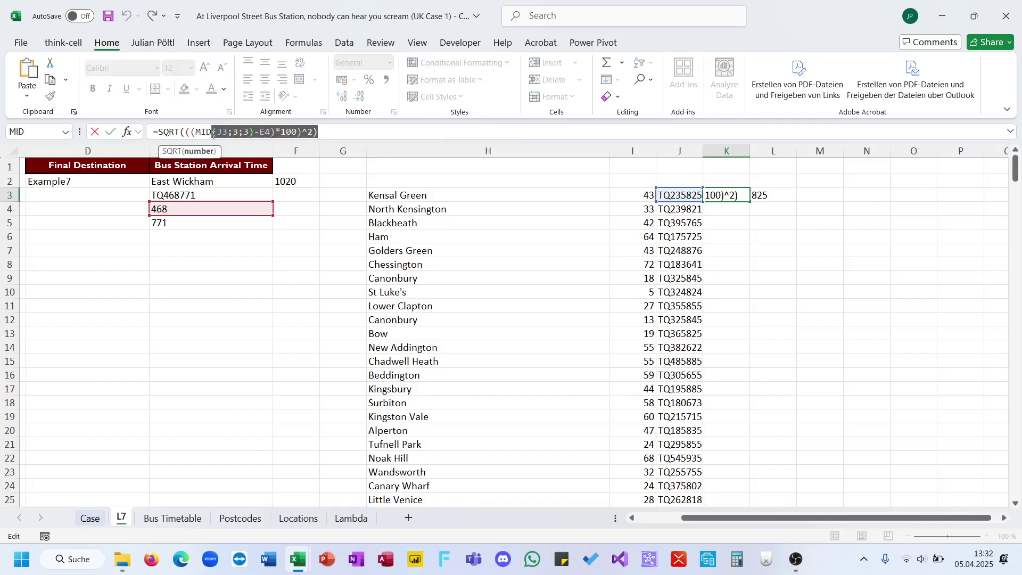
pyautogui.click(309, 135)
pyautogui.moveTo(316, 132); pyautogui.dragTo(187, 132)
pyautogui.hotkey('ctrl', 'c')
pyautogui.click(367, 132)
pyautogui.press('BackSpace')
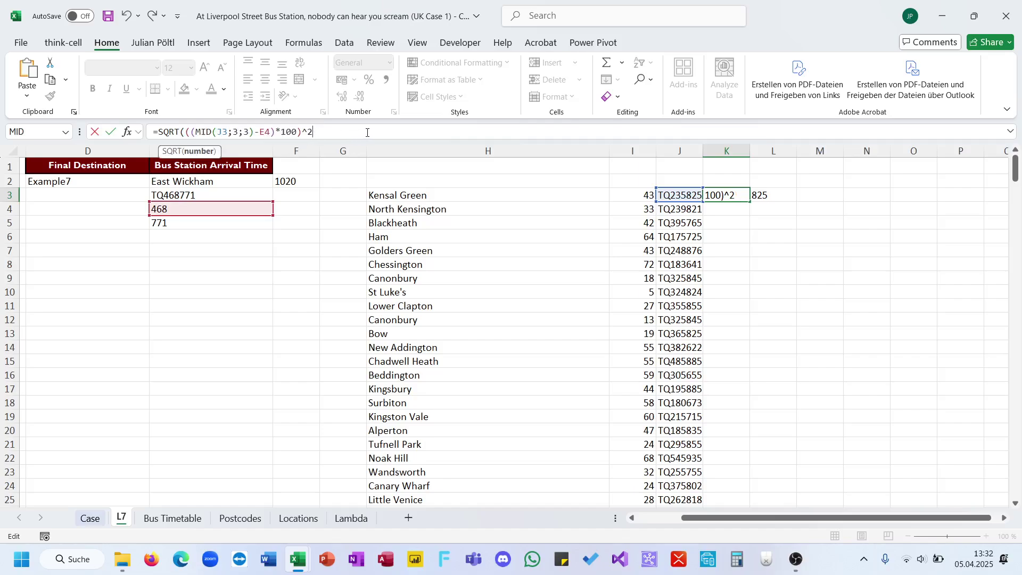
pyautogui.write('+')
pyautogui.hotkey('ctrl', 'v')
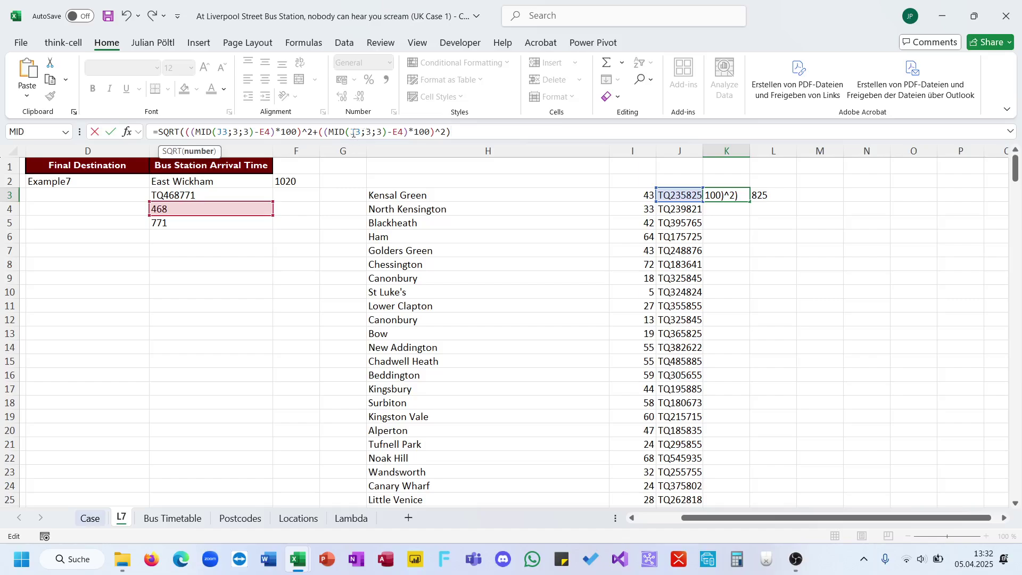
# In K3, switch the first squared term to the northing by using MID start position 6 and subtracting E5, and clear the helper in L3
pyautogui.click(372, 132)
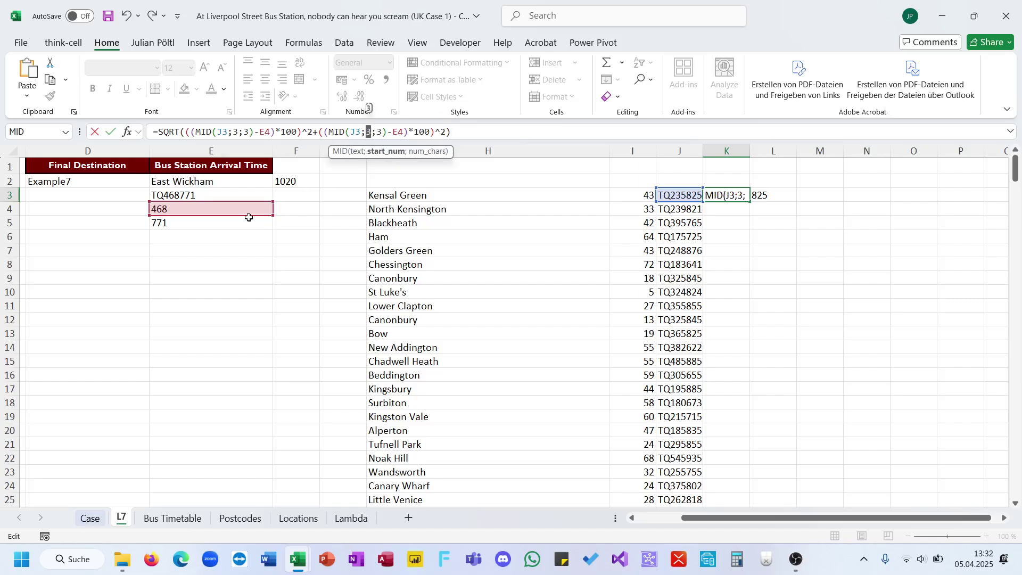
pyautogui.moveTo(246, 214); pyautogui.dragTo(249, 220)
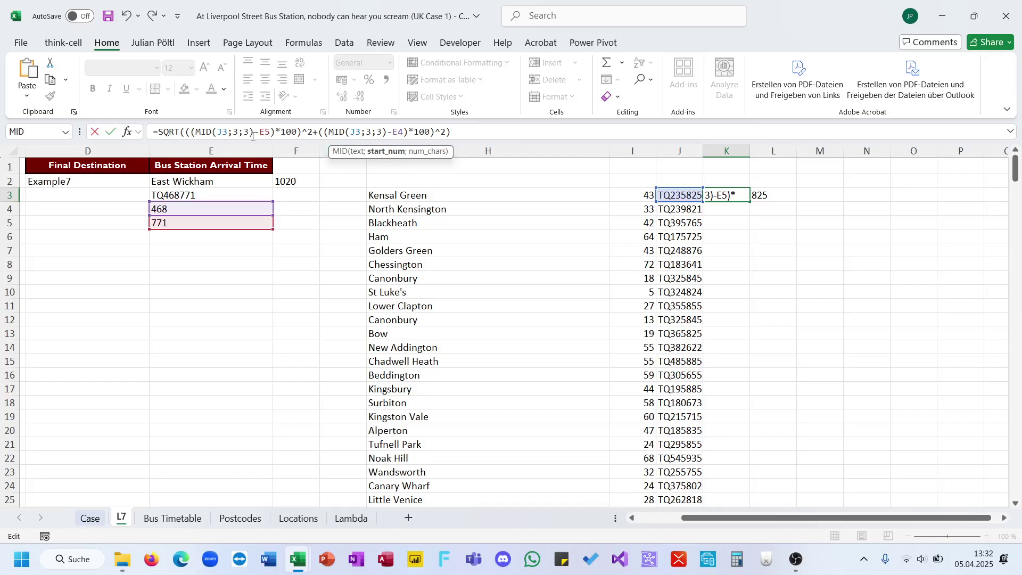
pyautogui.click(237, 134)
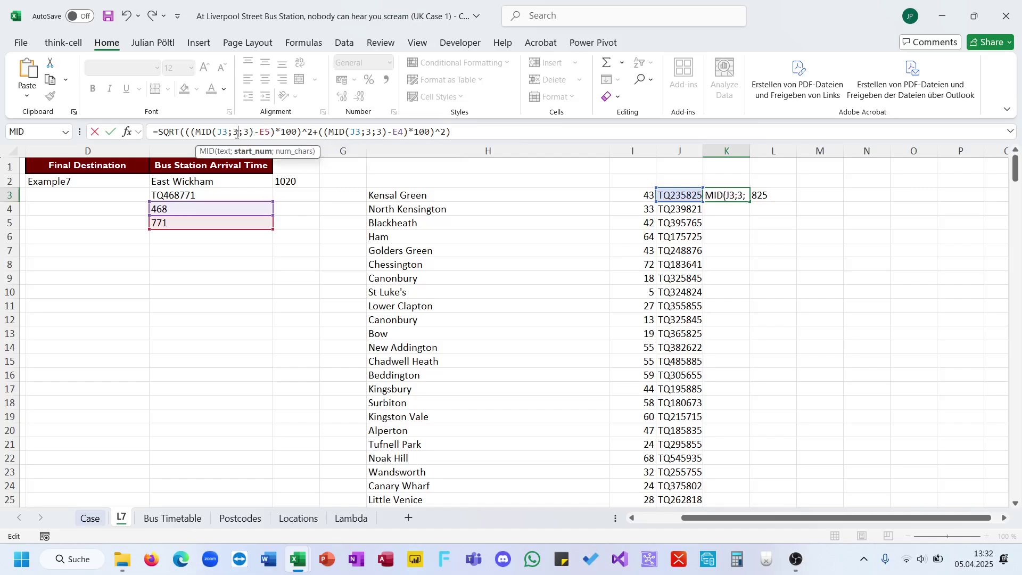
pyautogui.press('BackSpace')
pyautogui.write('6')
pyautogui.press('Return')
pyautogui.press('Up')
pyautogui.press('Right')
pyautogui.press('Delete')
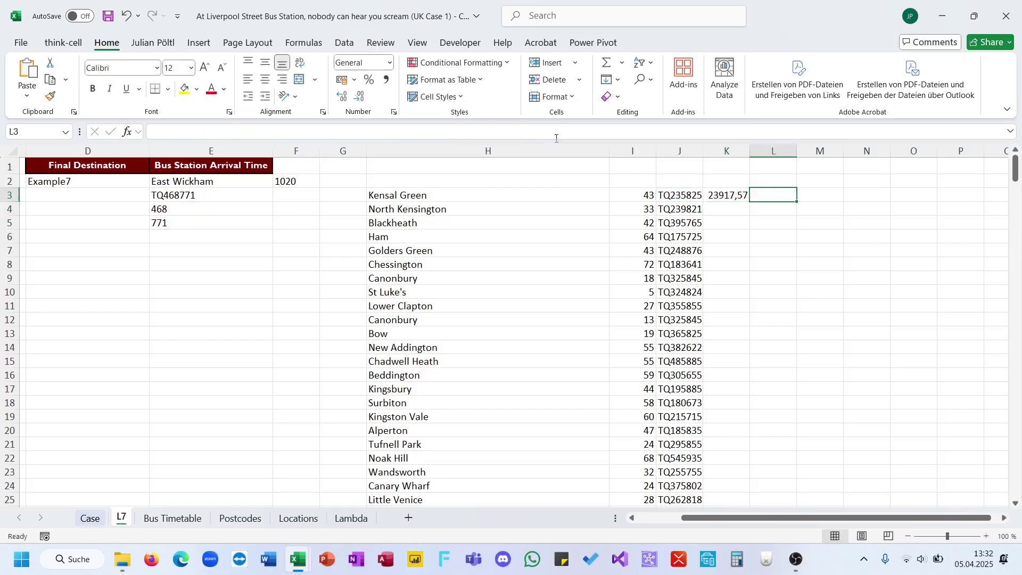
# Fill the K3 distance formula down column K for the whole location list and look through the results
pyautogui.press('Left')
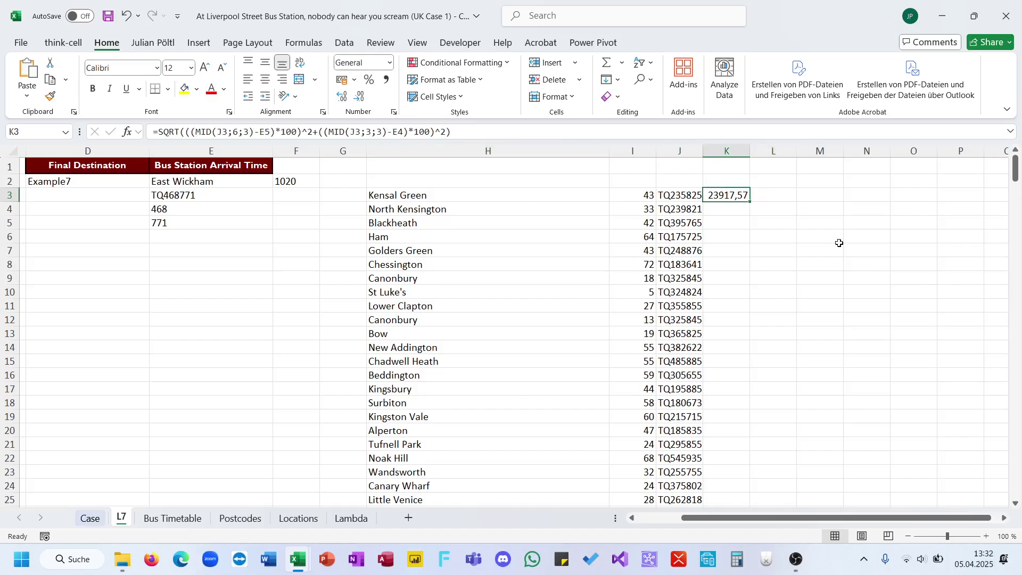
pyautogui.doubleClick(749, 203)
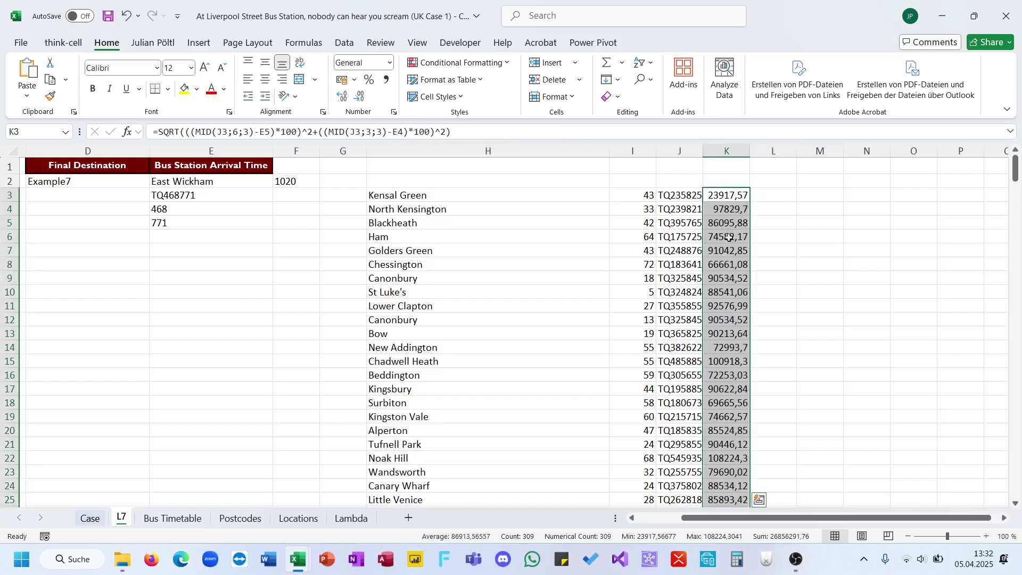
pyautogui.scroll(-5, 728, 244)
pyautogui.scroll(1, 723, 265)
pyautogui.scroll(-20, 723, 265)
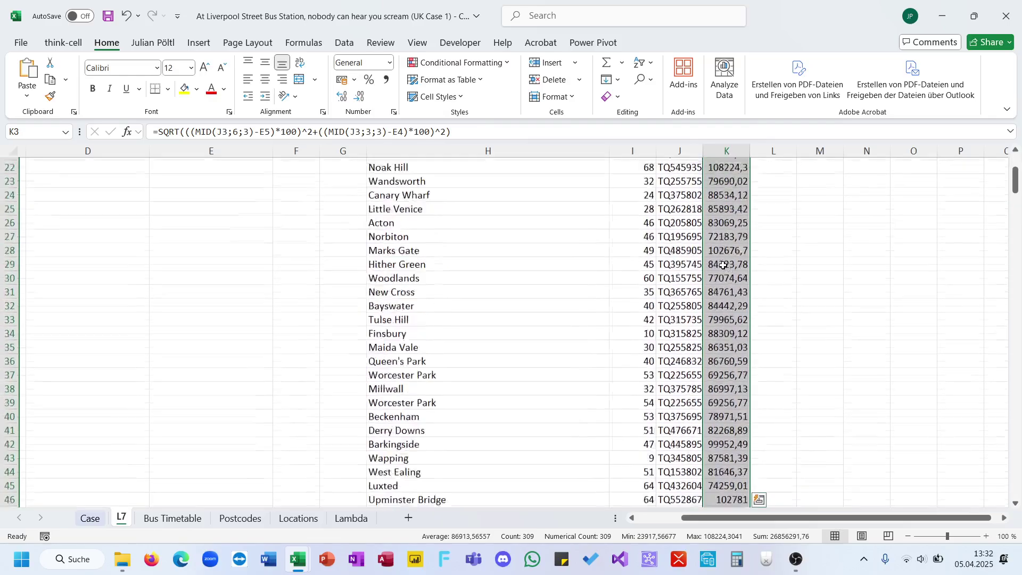
pyautogui.scroll(-20, 723, 265)
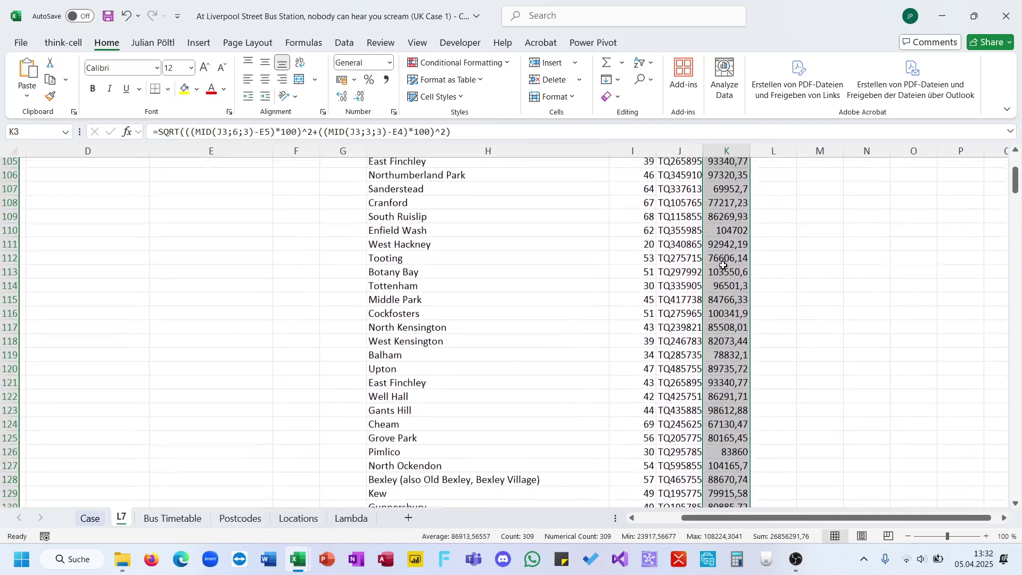
pyautogui.scroll(-8, 723, 265)
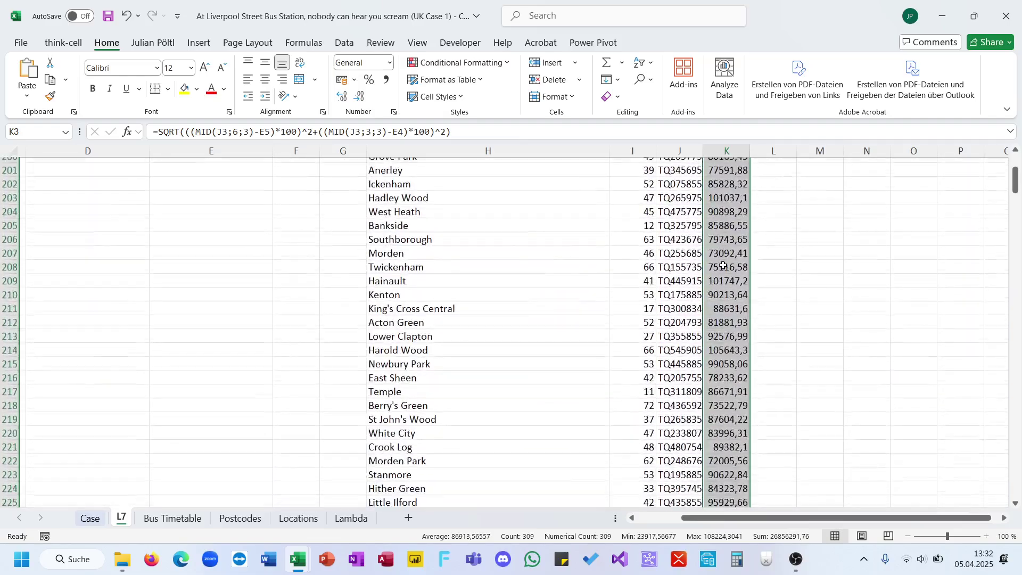
pyautogui.hotkey('ctrl', 'Down')
pyautogui.hotkey('ctrl', 'Up')
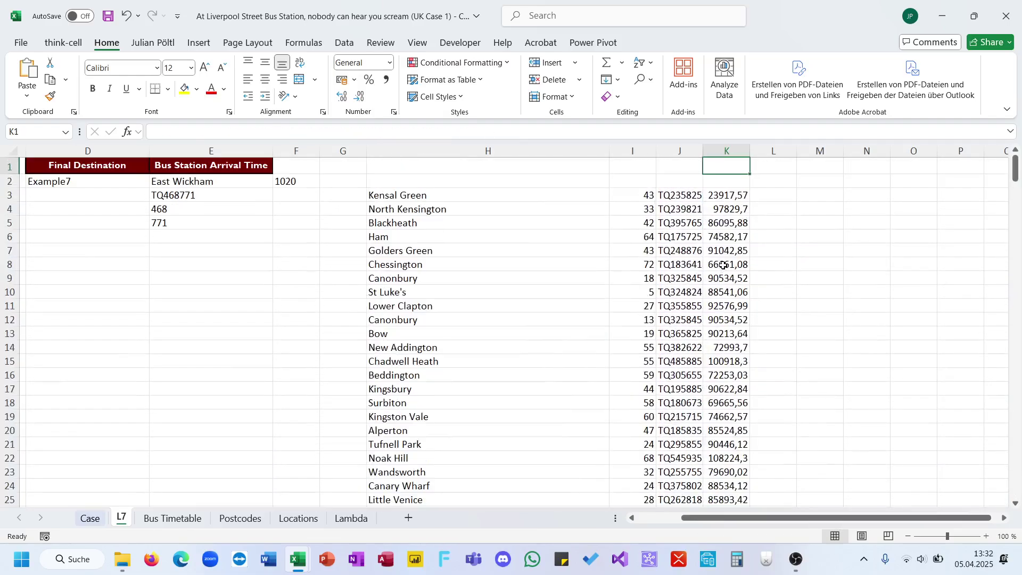
# Recheck and re-enter the K3 distance formula, and copy it down column K once more
pyautogui.click(291, 132)
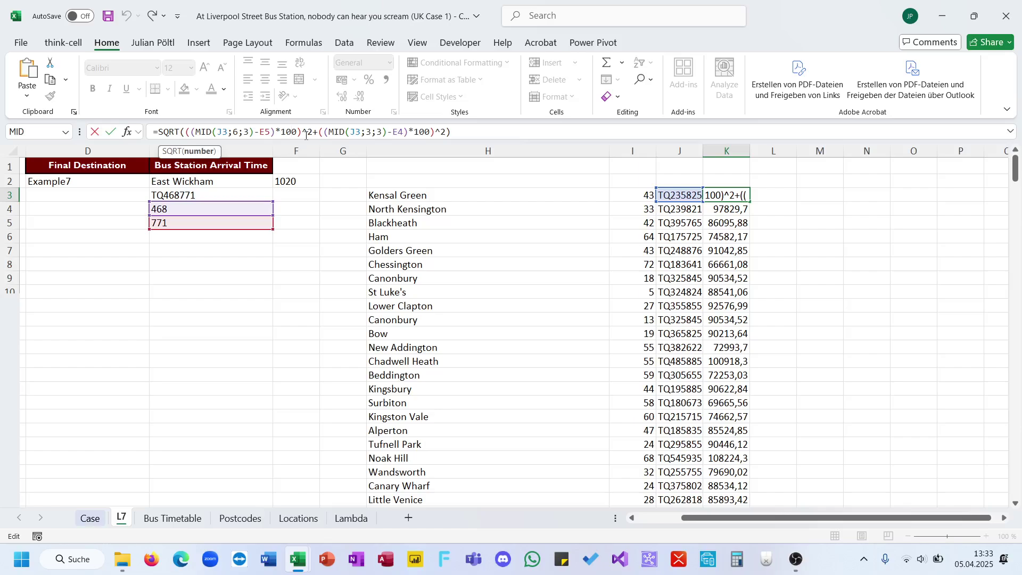
pyautogui.hotkey('ctrl', 'Return')
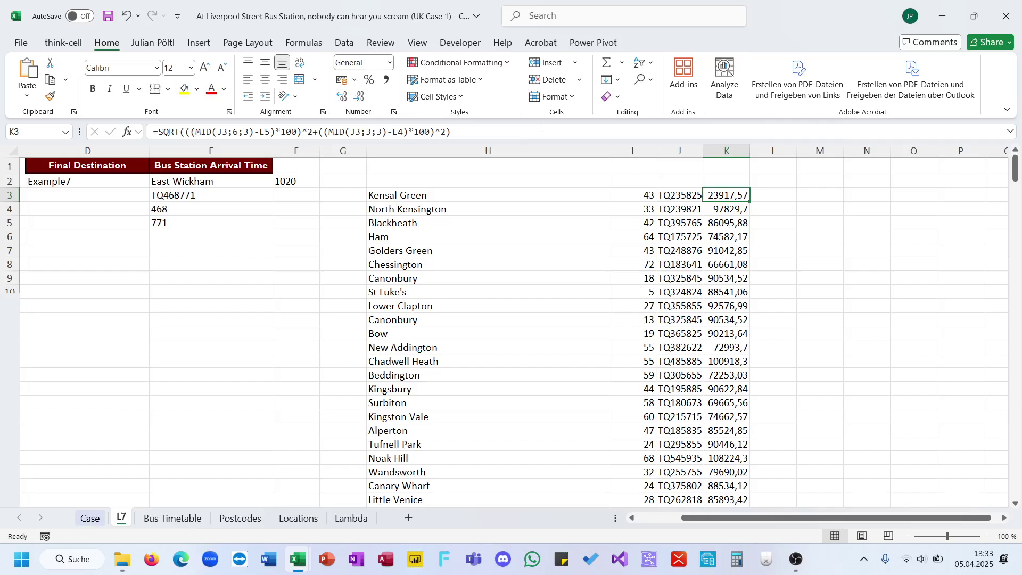
pyautogui.doubleClick(756, 196)
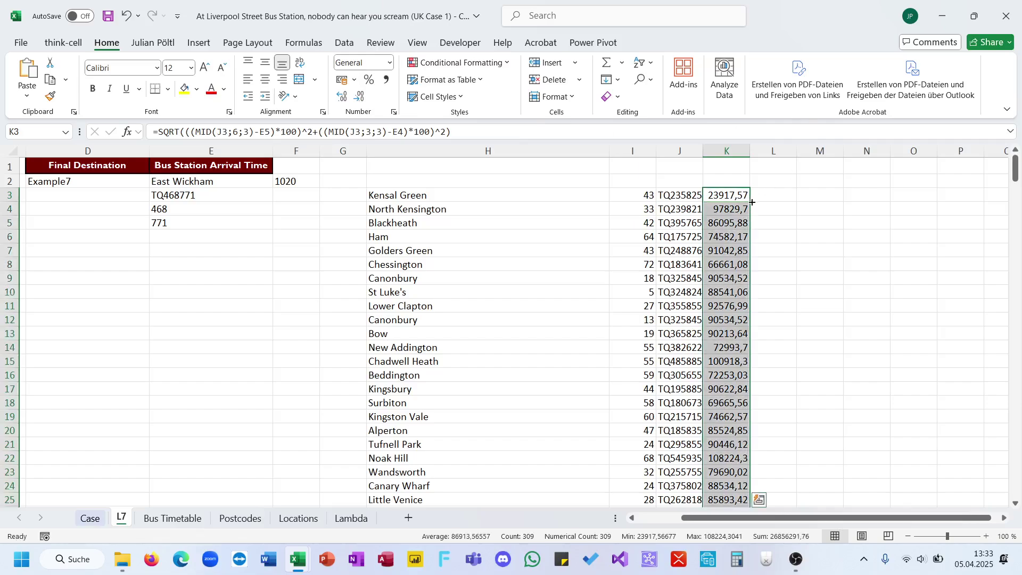
pyautogui.click(762, 194)
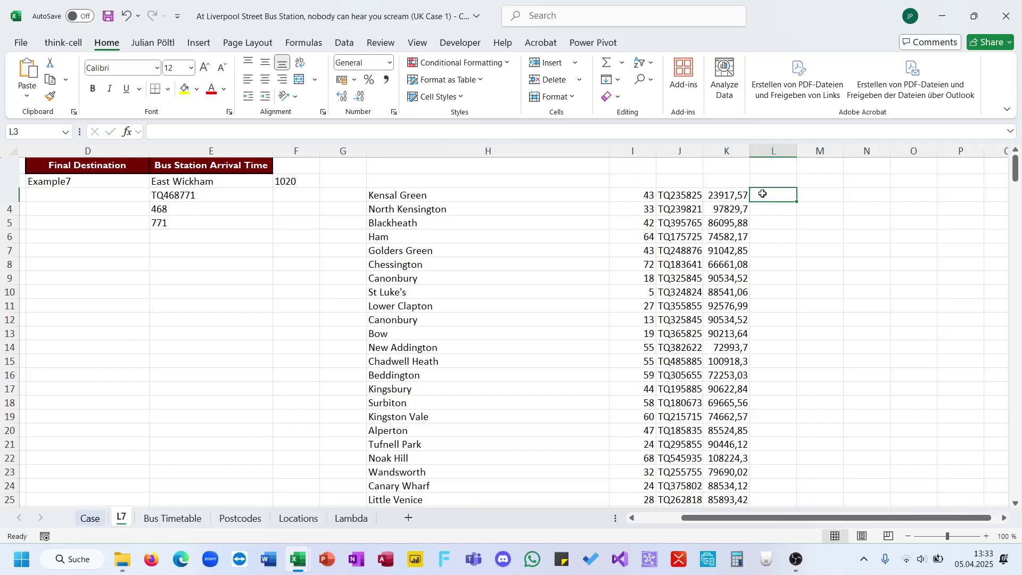
pyautogui.write('=')
pyautogui.press('Escape')
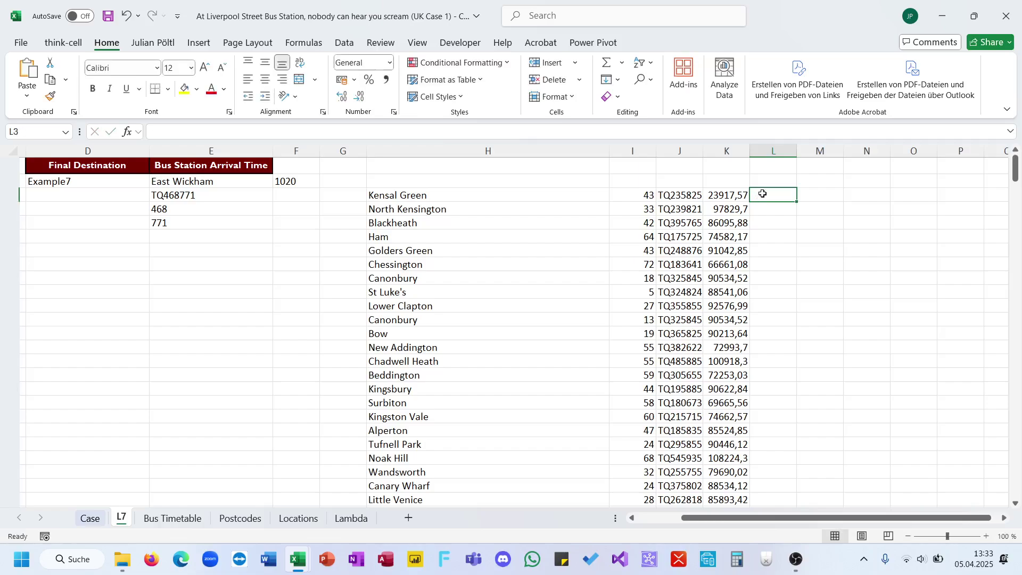
# Consult the distance example on the Case sheet and overwrite the destination in E2 of L7 with Hampton to test it
pyautogui.hscroll(-2, 149, 242)
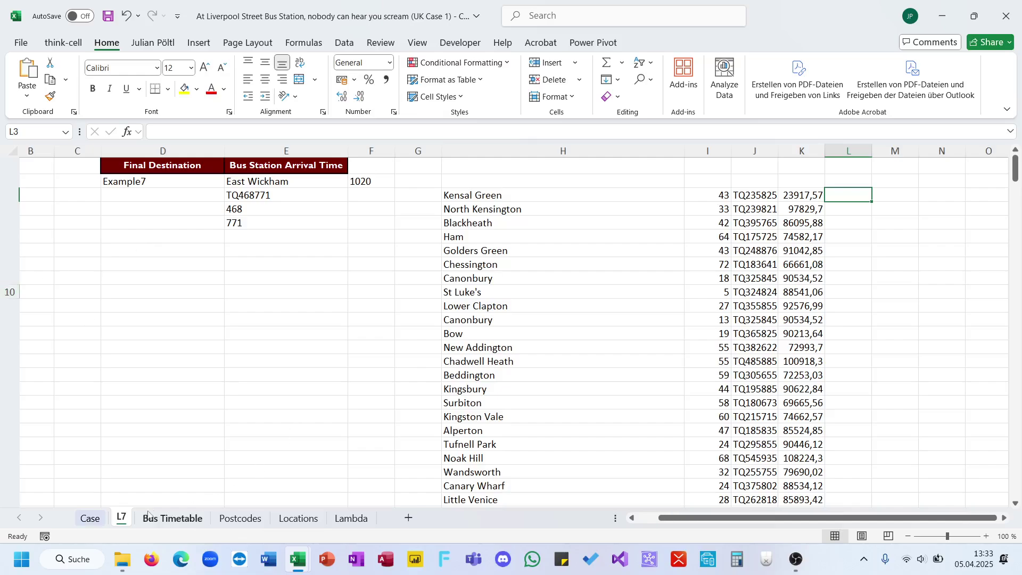
pyautogui.click(90, 518)
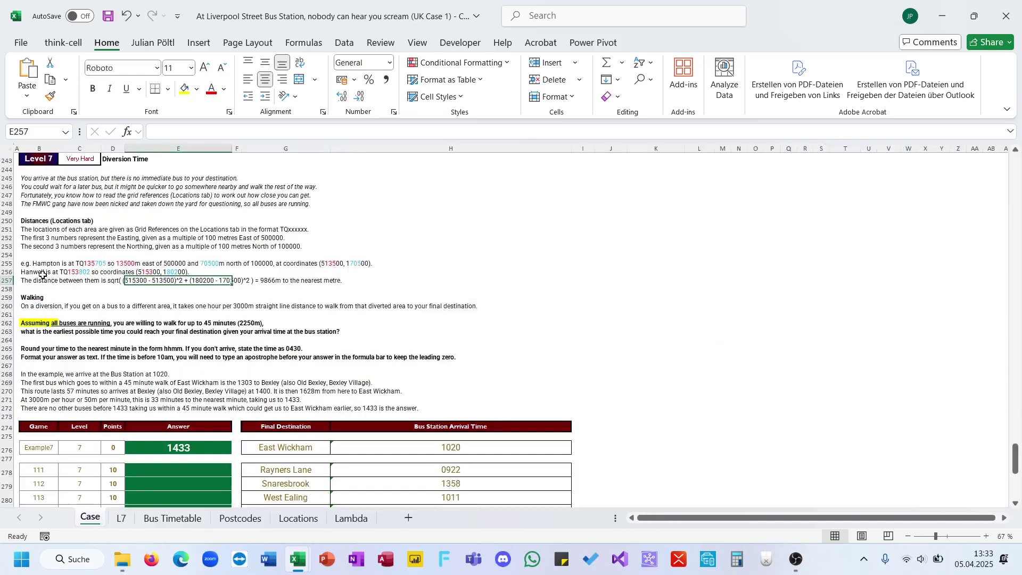
pyautogui.click(123, 519)
pyautogui.click(189, 185)
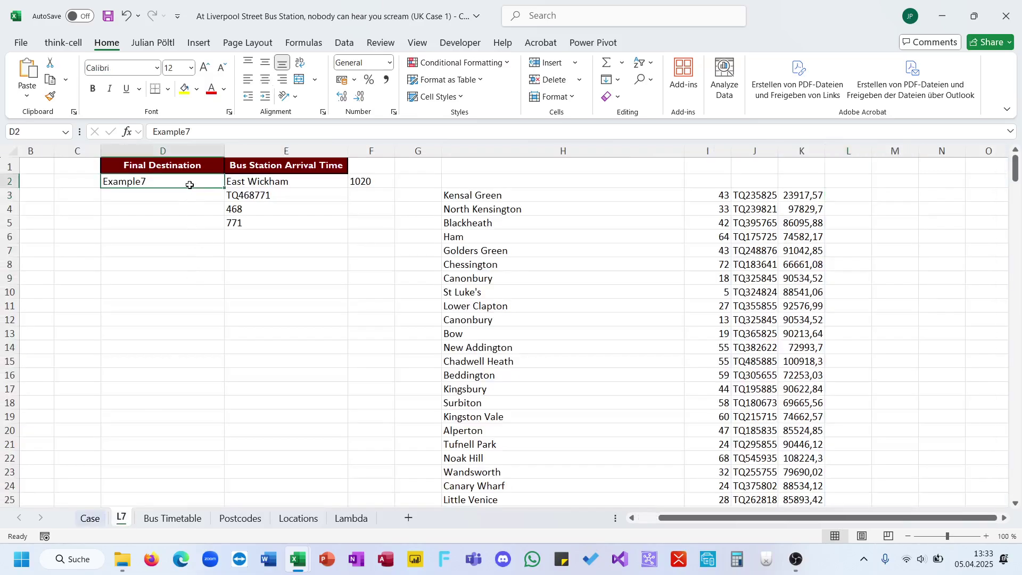
pyautogui.click(247, 184)
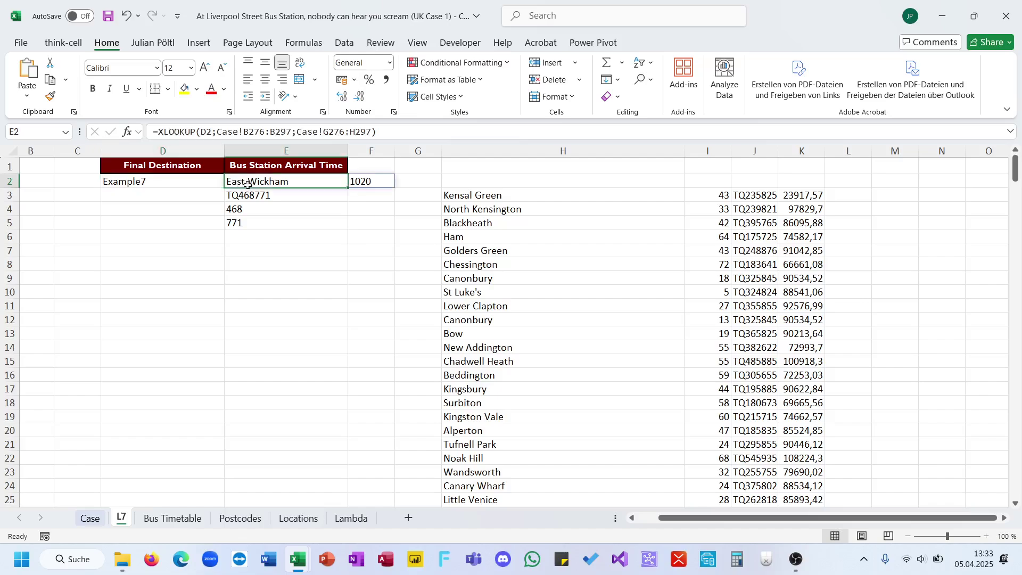
pyautogui.write('Hampton')
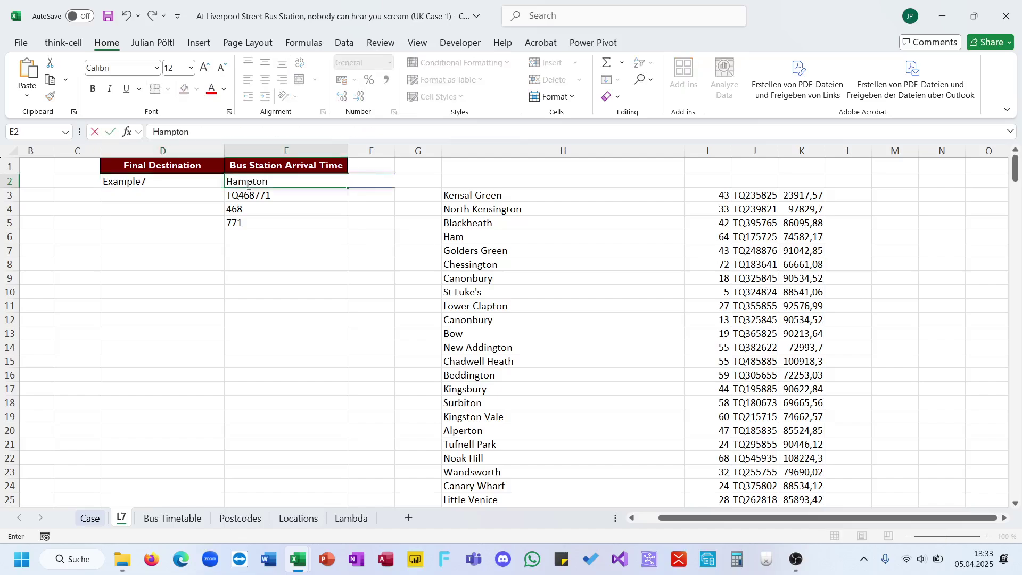
pyautogui.press('Return')
# Search the place names in column H for "han" to find the example's second location
pyautogui.click(461, 151)
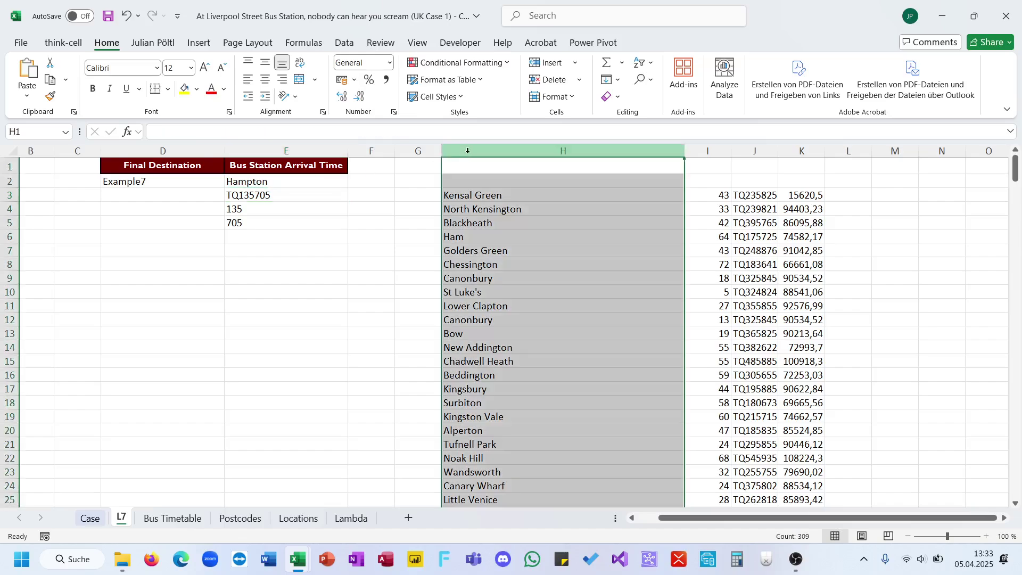
pyautogui.hotkey('ctrl', 'f')
pyautogui.write('ha')
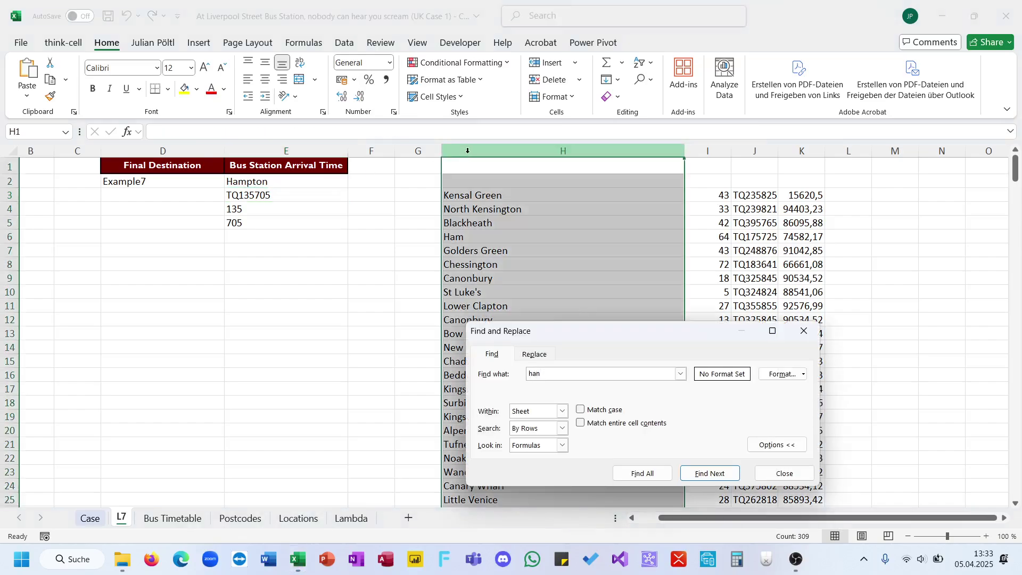
pyautogui.write('n')
pyautogui.press('Return')
pyautogui.press('Return')
pyautogui.press('Return')
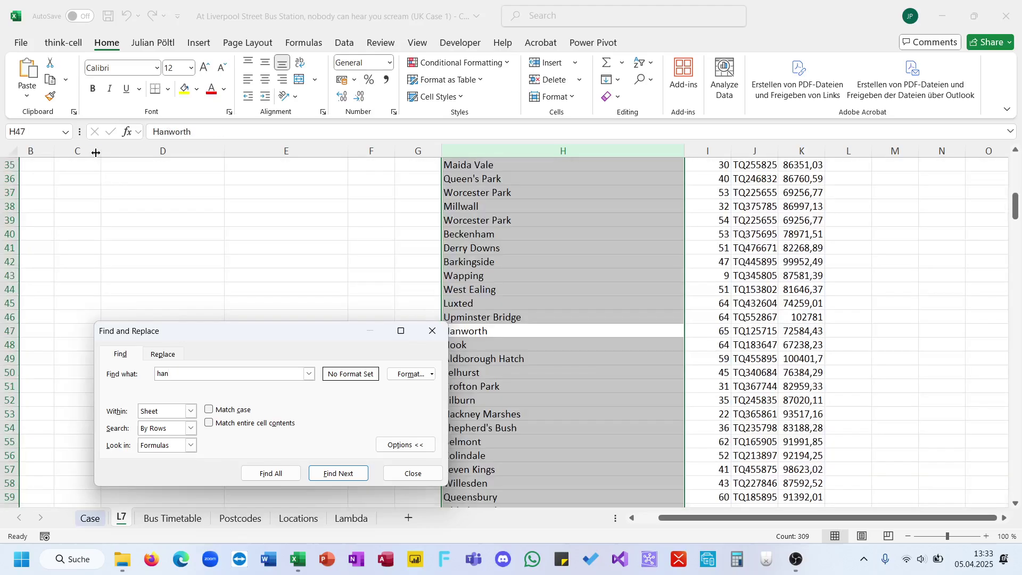
pyautogui.press('Return')
pyautogui.press('Return')
pyautogui.press('Escape')
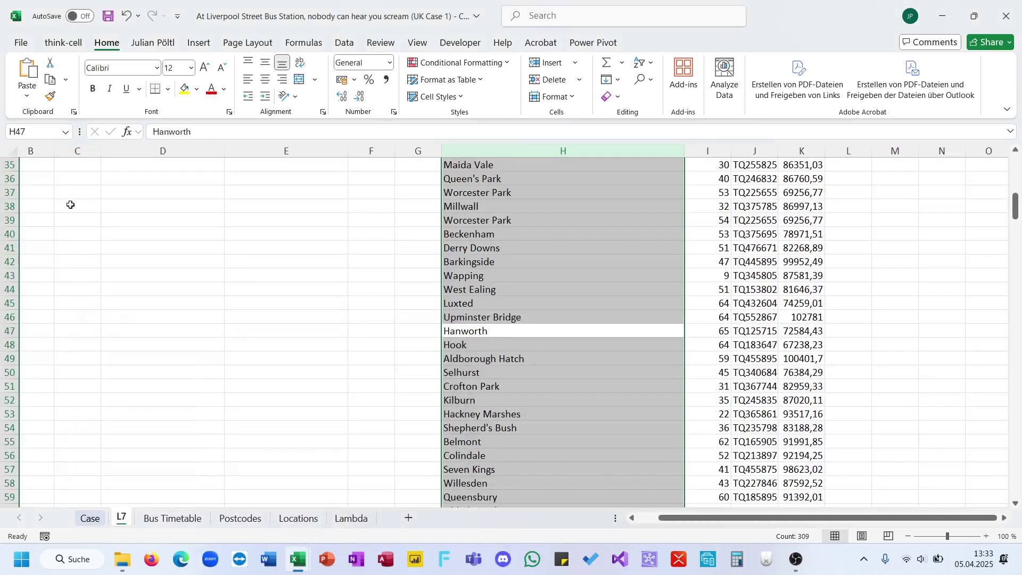
# Check the second place name in the Case example and search column H for "hanwe"
pyautogui.click(90, 518)
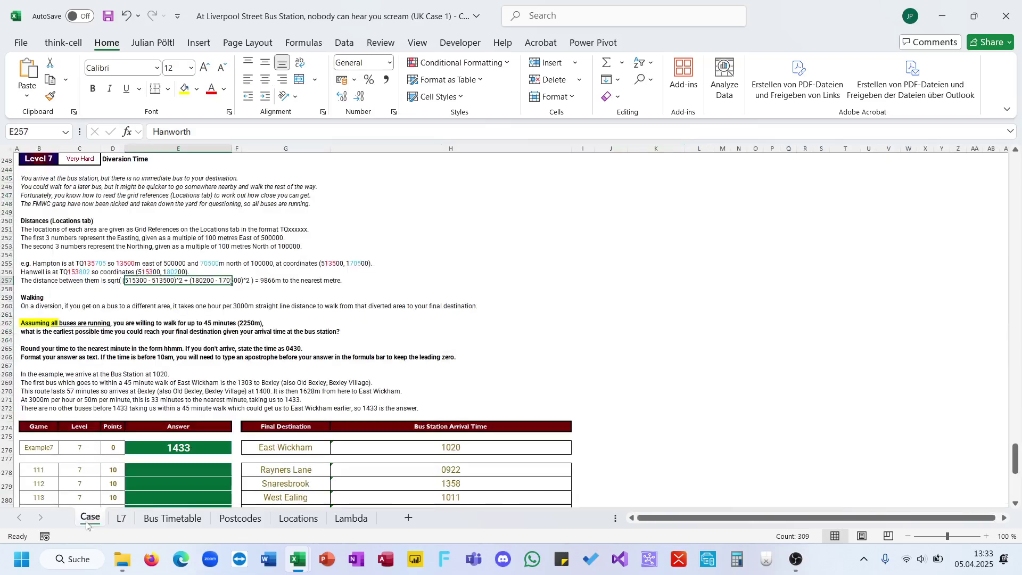
pyautogui.click(119, 518)
pyautogui.hotkey('ctrl', 'f')
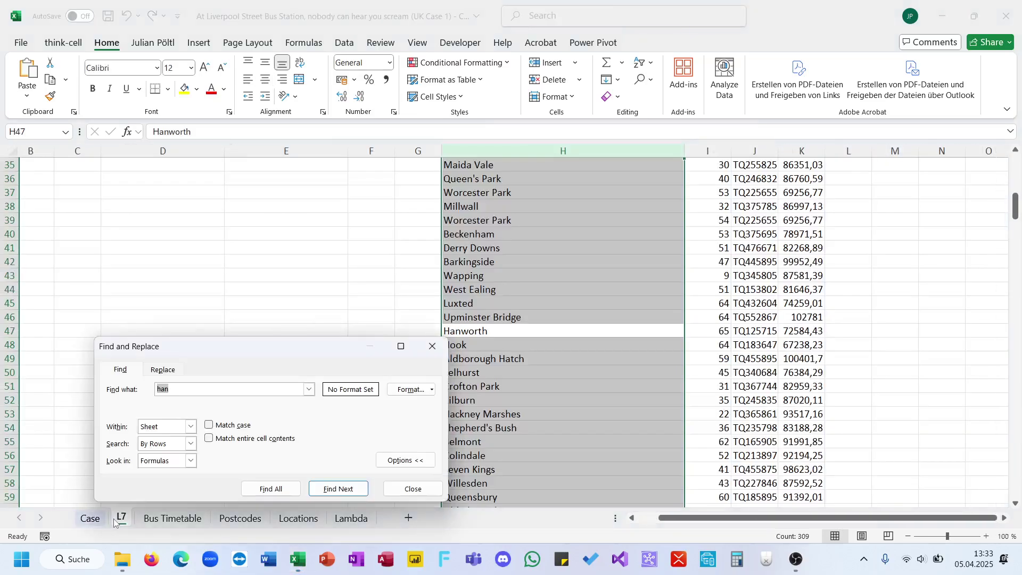
pyautogui.write('hanw')
pyautogui.press('Escape')
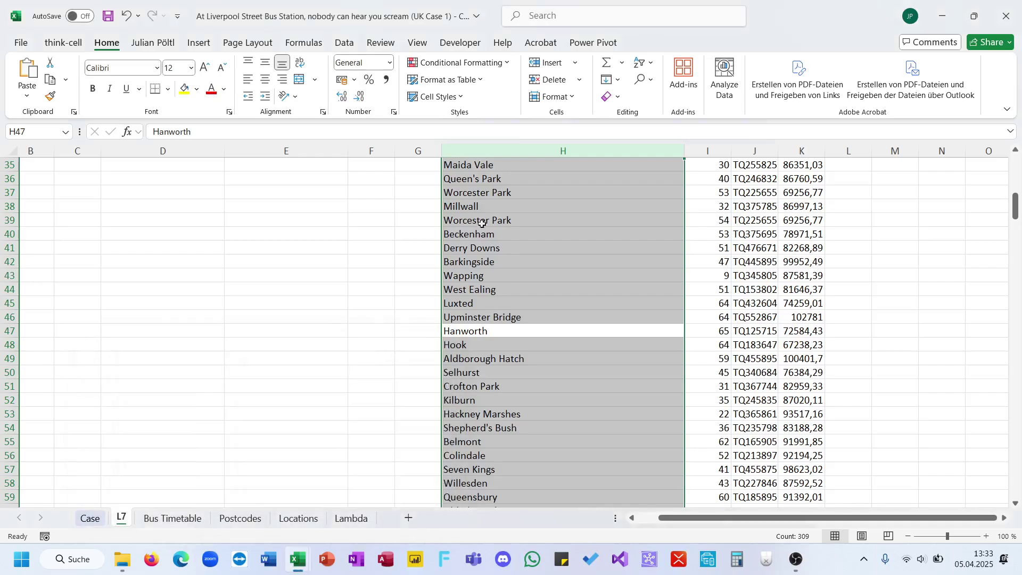
pyautogui.click(532, 150)
pyautogui.hotkey('ctrl', 'f')
pyautogui.write('h')
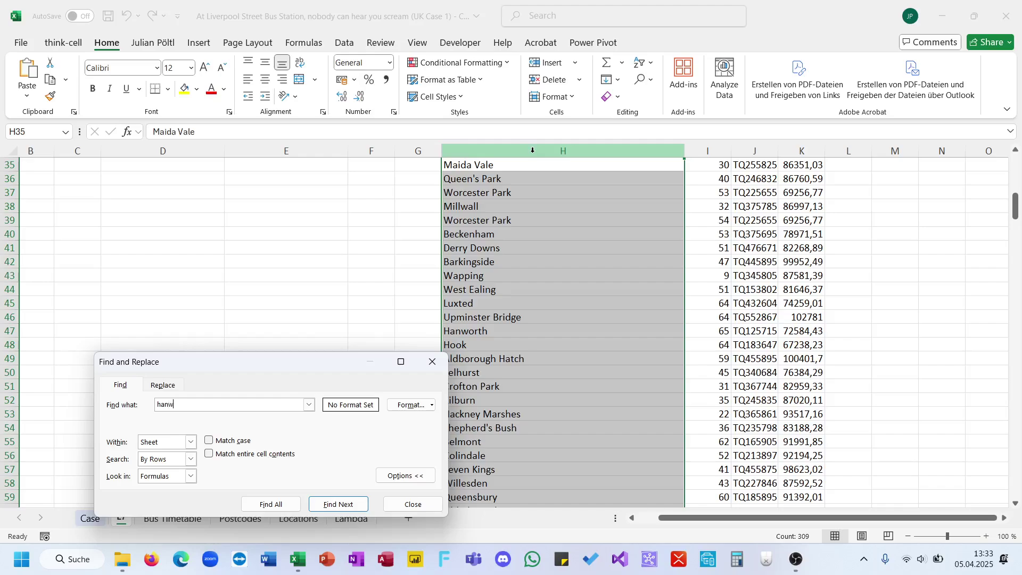
pyautogui.write('anw')
pyautogui.press('Return')
pyautogui.press('Return')
pyautogui.press('Escape')
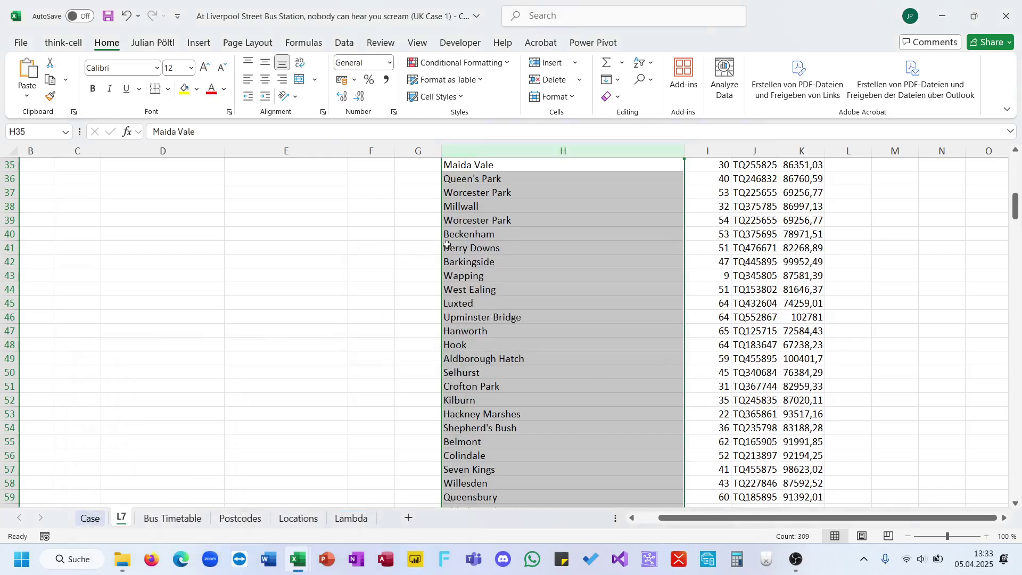
# Repeat the search for "hanwe" in column H, looking in values instead of formulas
pyautogui.hotkey('ctrl', 'f')
pyautogui.click(191, 491)
pyautogui.click(173, 511)
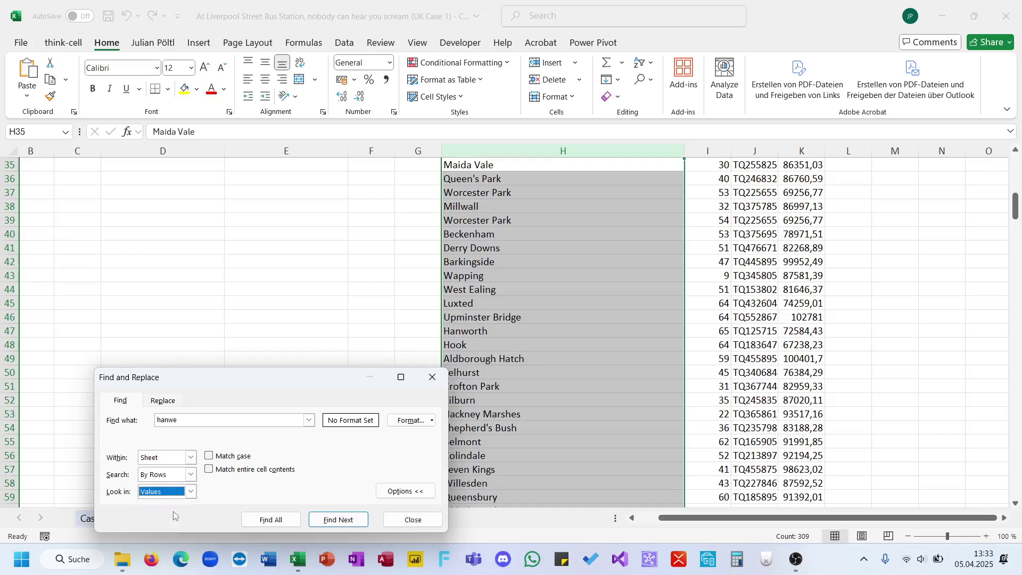
pyautogui.press('Return')
pyautogui.press('Return')
pyautogui.press('Escape')
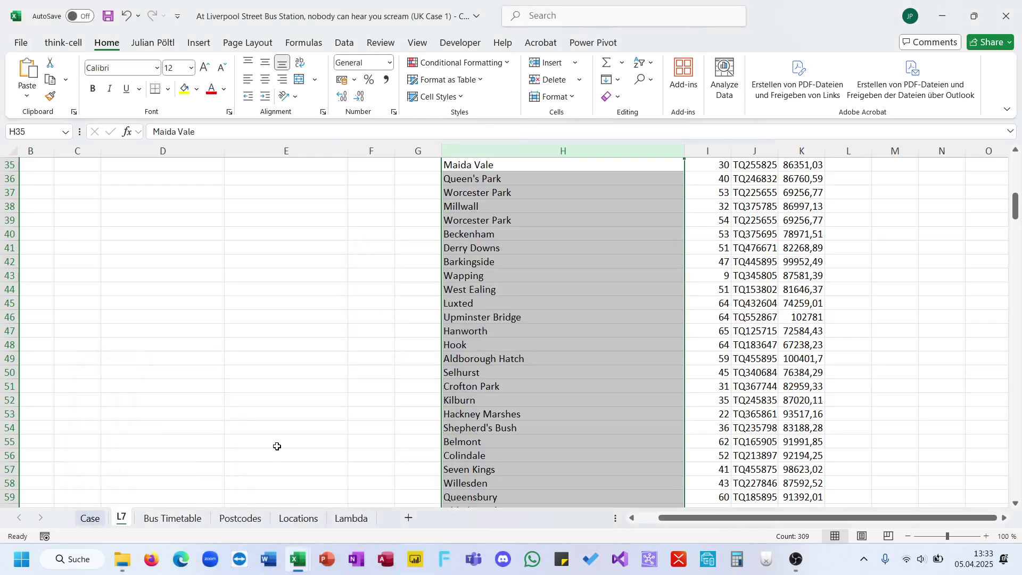
# Reread the distance example on the Case sheet and undo the Hampton entry in E2 of L7
pyautogui.click(104, 515)
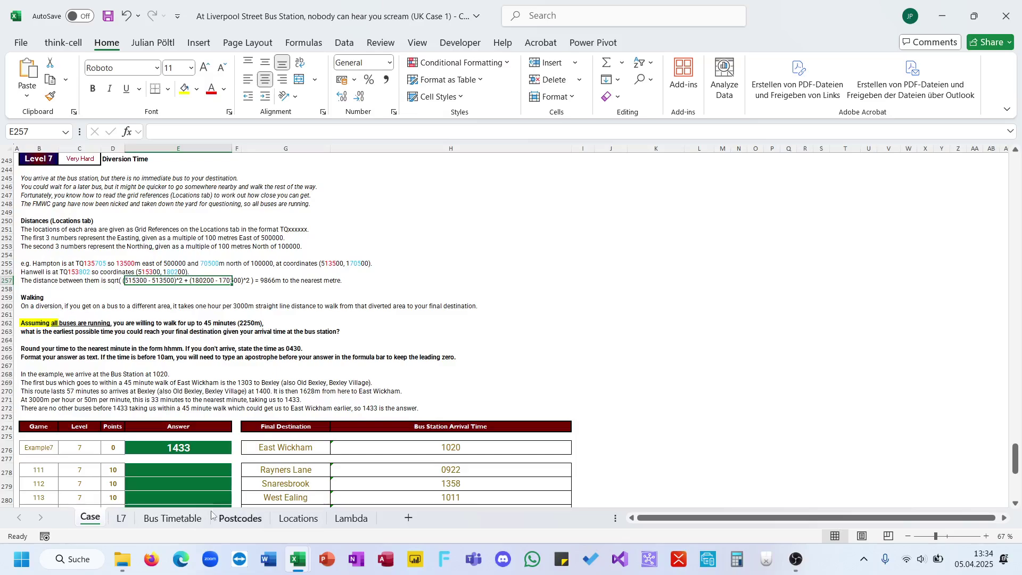
pyautogui.click(121, 517)
pyautogui.scroll(10, 448, 410)
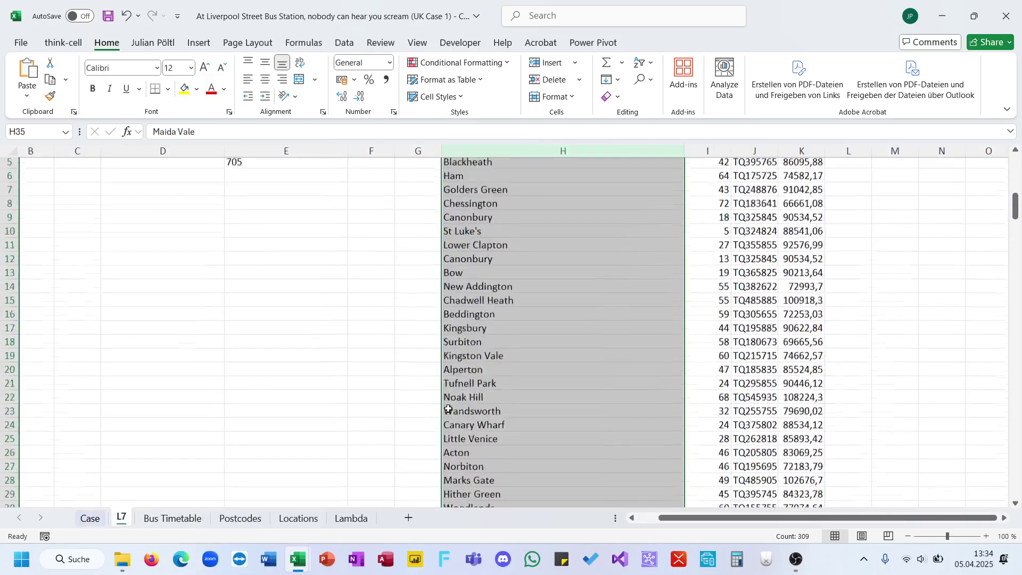
pyautogui.scroll(2, 449, 409)
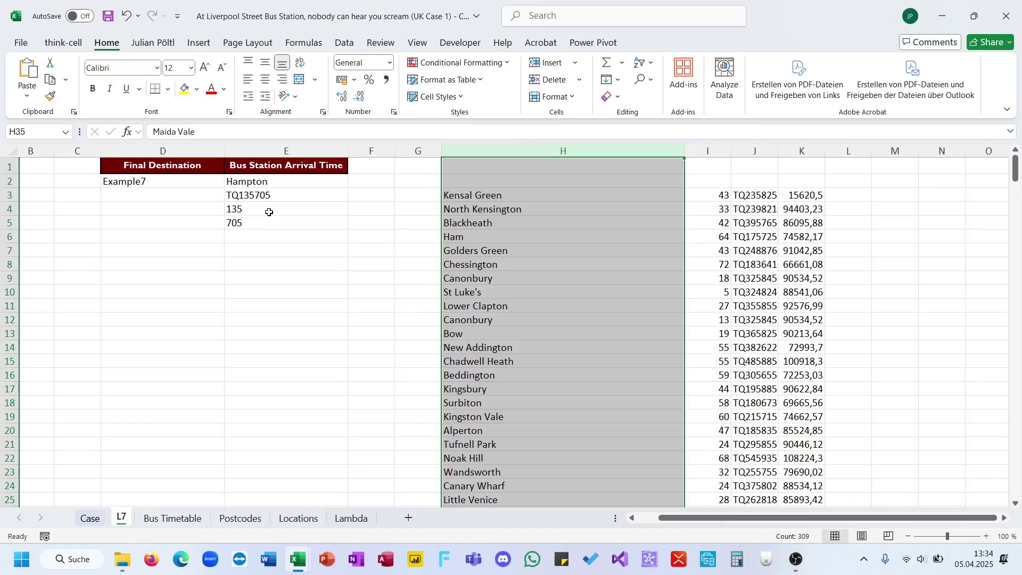
pyautogui.press('Return')
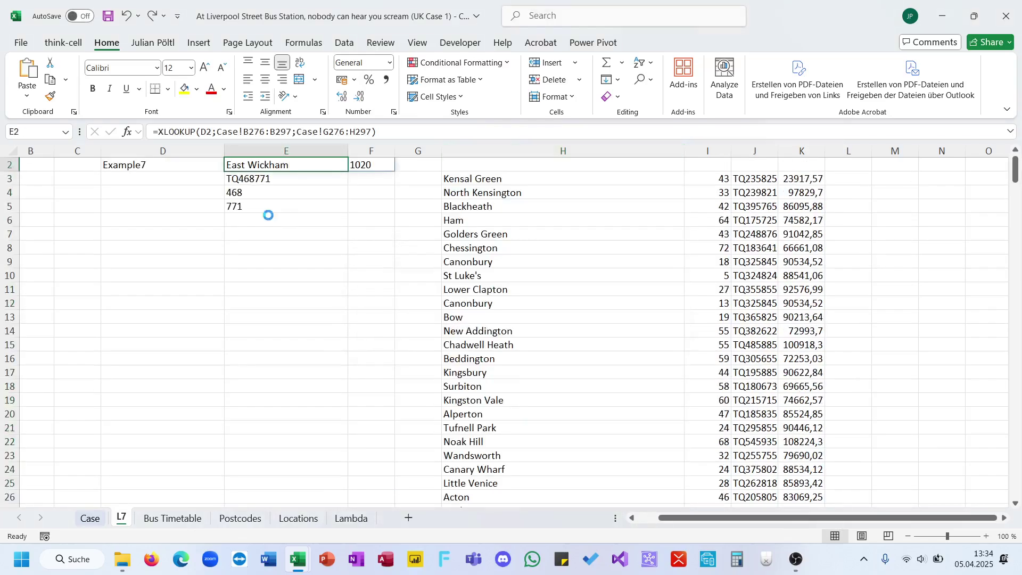
# Check the distance example on the Case sheet and wrap the distance formula in K3 of L7 in ROUND to whole metres
pyautogui.hotkey('ctrl', 'shift', 'Down')
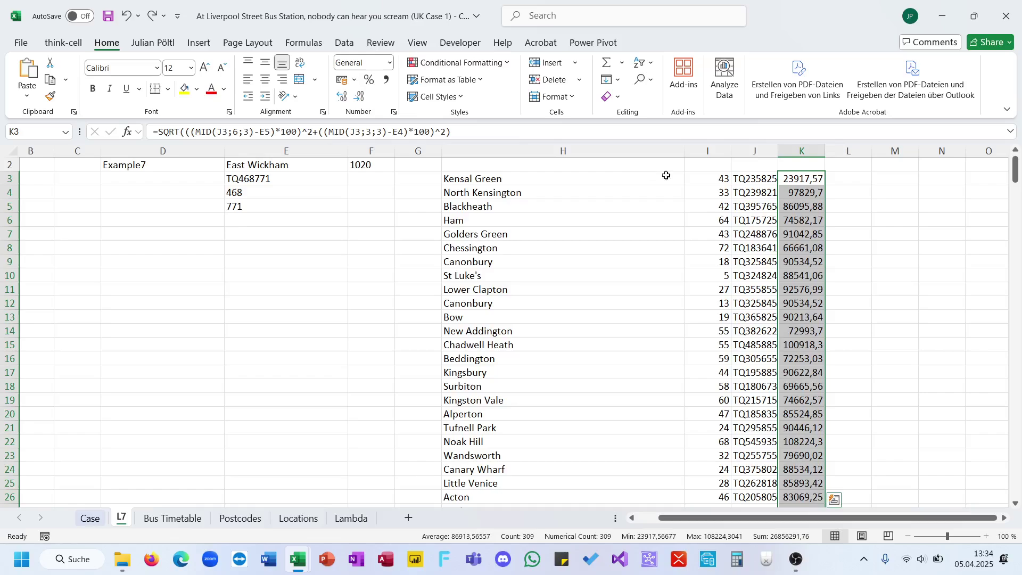
pyautogui.click(834, 179)
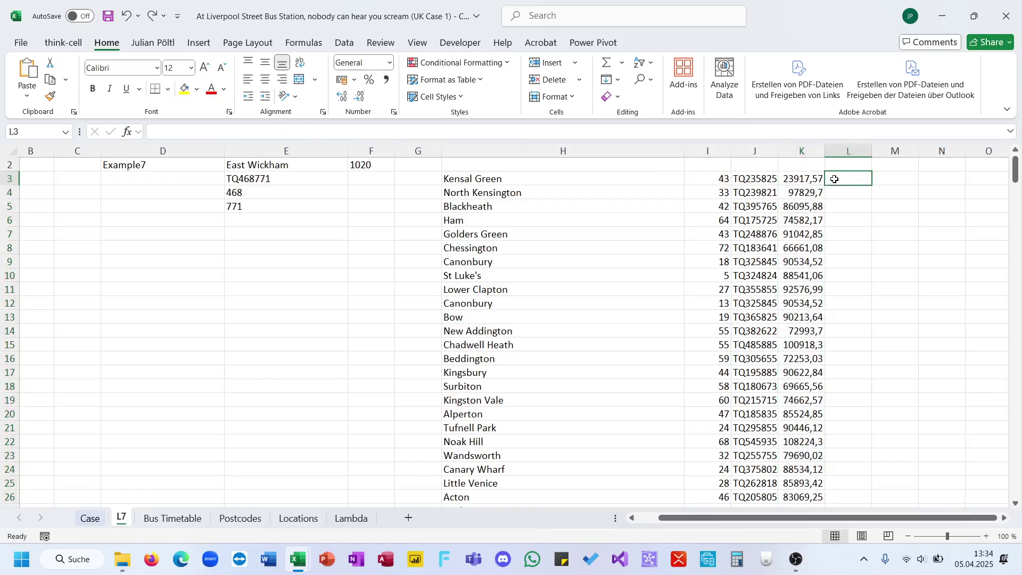
pyautogui.hscroll(3, 716, 209)
pyautogui.scroll(1, 709, 210)
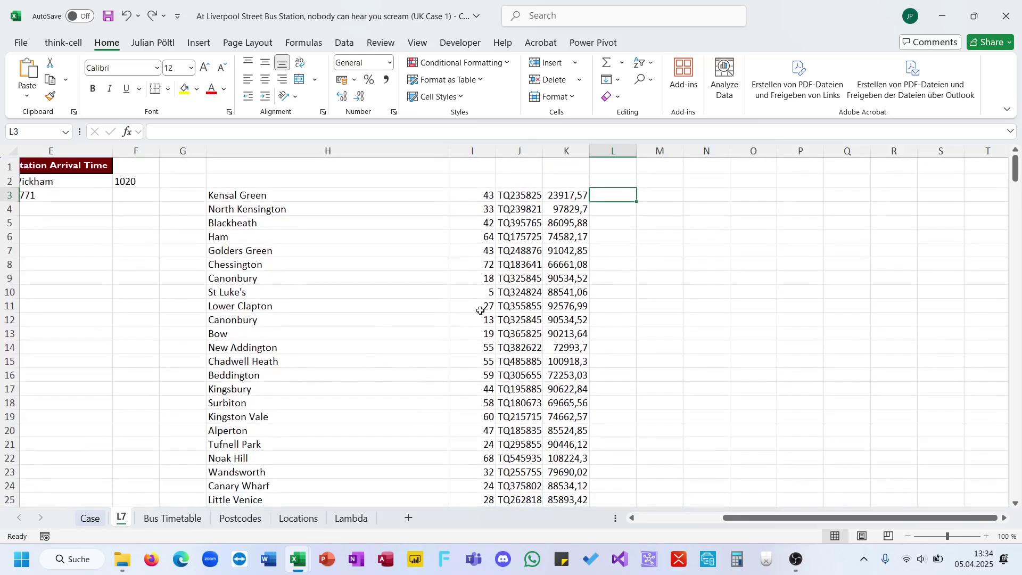
pyautogui.click(89, 518)
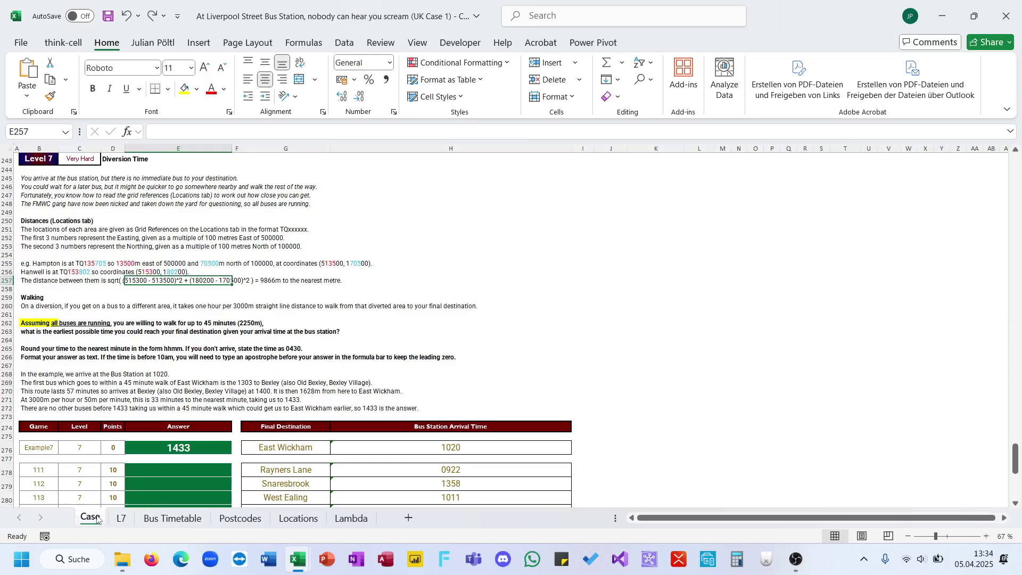
pyautogui.click(120, 518)
pyautogui.click(557, 197)
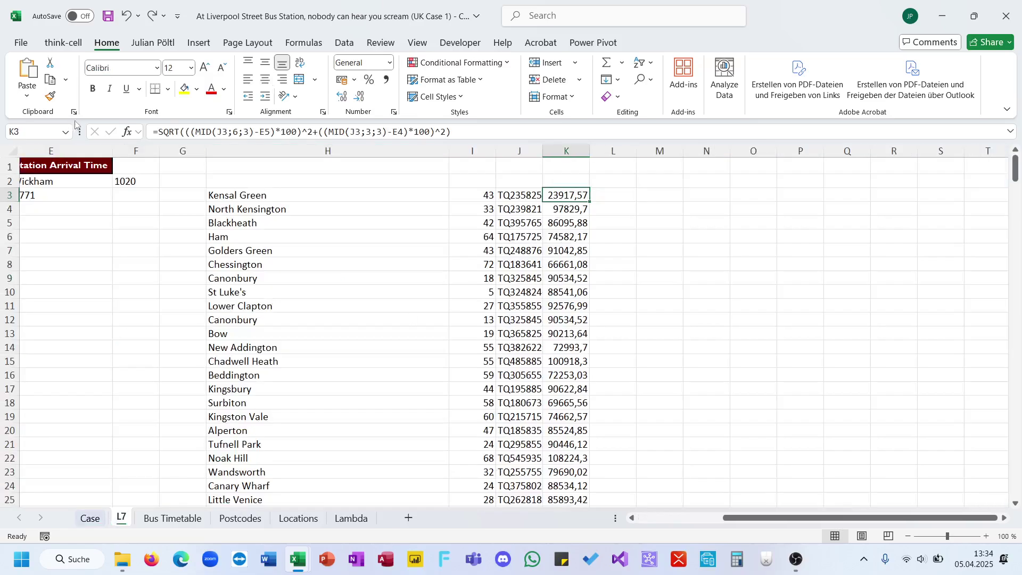
pyautogui.click(156, 132)
pyautogui.write('ROUND(')
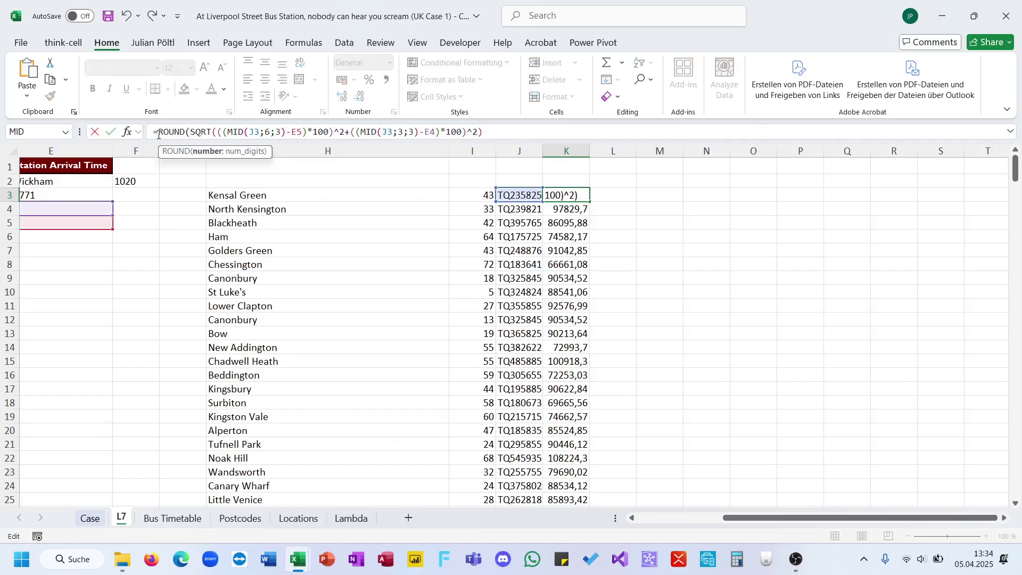
pyautogui.press('End')
pyautogui.write(';)')
pyautogui.hotkey('ctrl', 'Return')
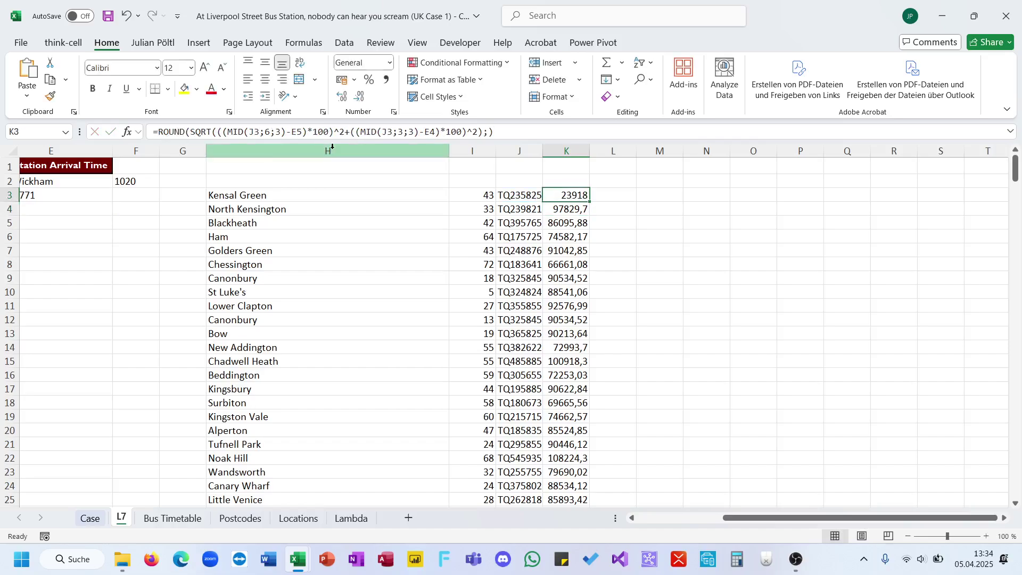
# Copy the rounded distance formula from K3 down the rest of column K
pyautogui.hotkey('ctrl', 'c')
pyautogui.hotkey('ctrl', 'shift', 'Down')
pyautogui.hotkey('ctrl', 'v')
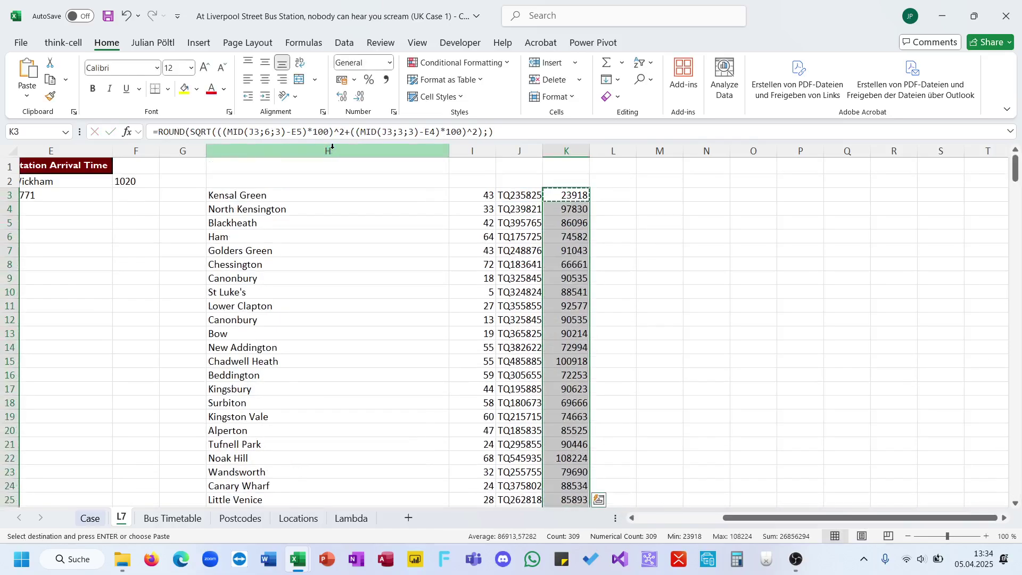
pyautogui.press('Escape')
# Check the walking limit on the Case sheet, enter =K3<=2250 in L3 of L7 and fill it down column L
pyautogui.click(91, 517)
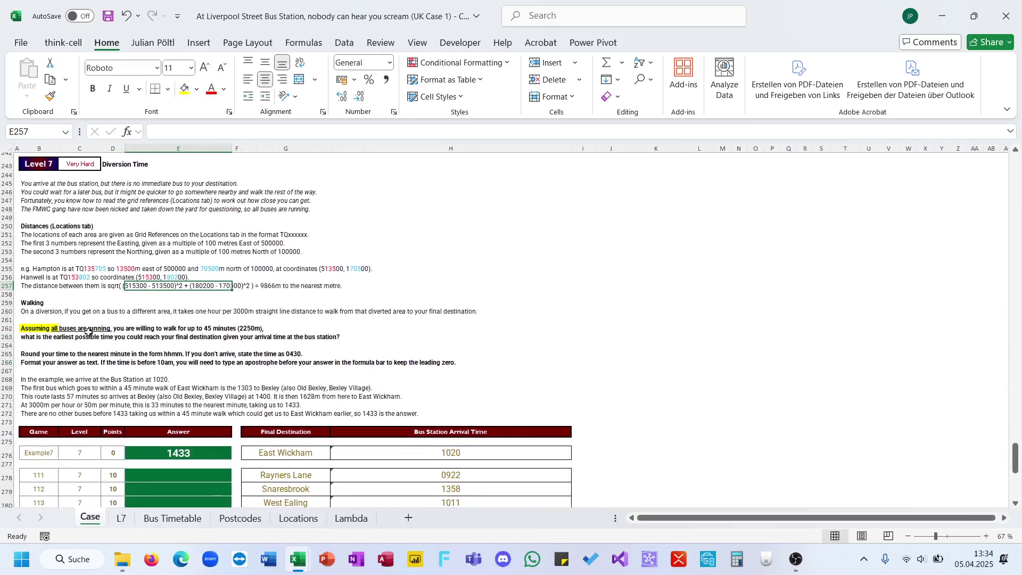
pyautogui.click(55, 330)
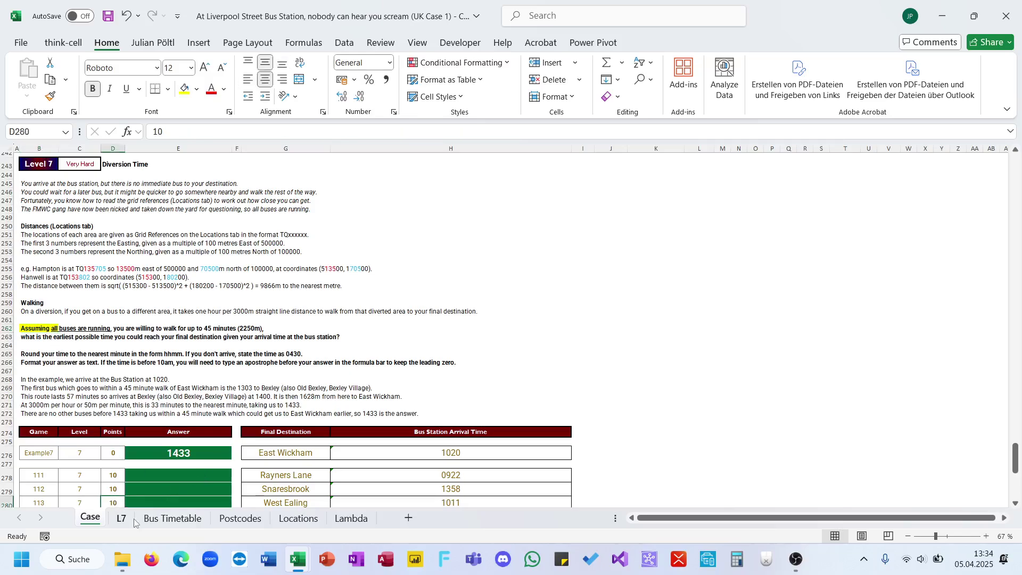
pyautogui.click(121, 518)
pyautogui.click(606, 196)
pyautogui.write('=')
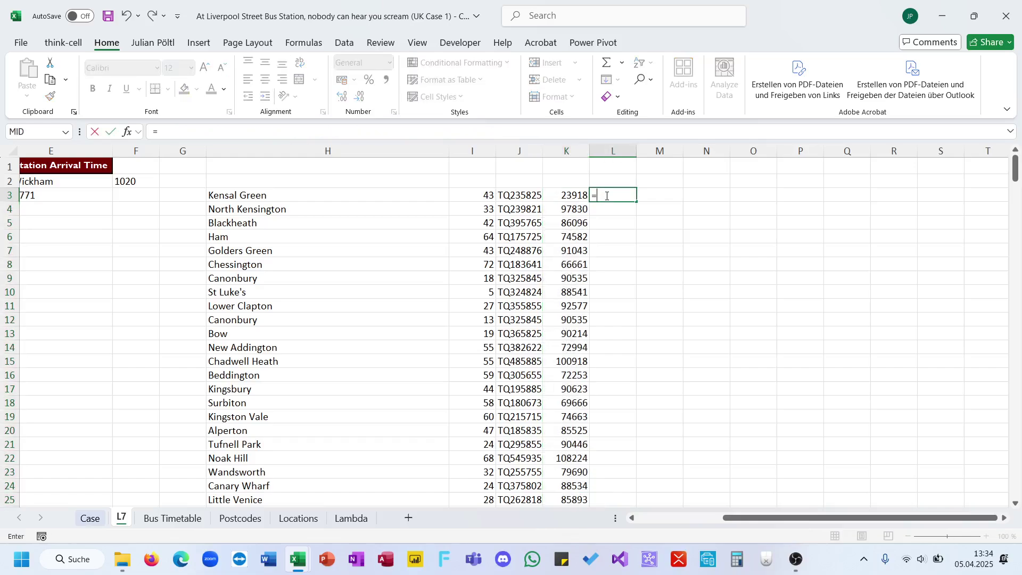
pyautogui.press('Left')
pyautogui.write('>')
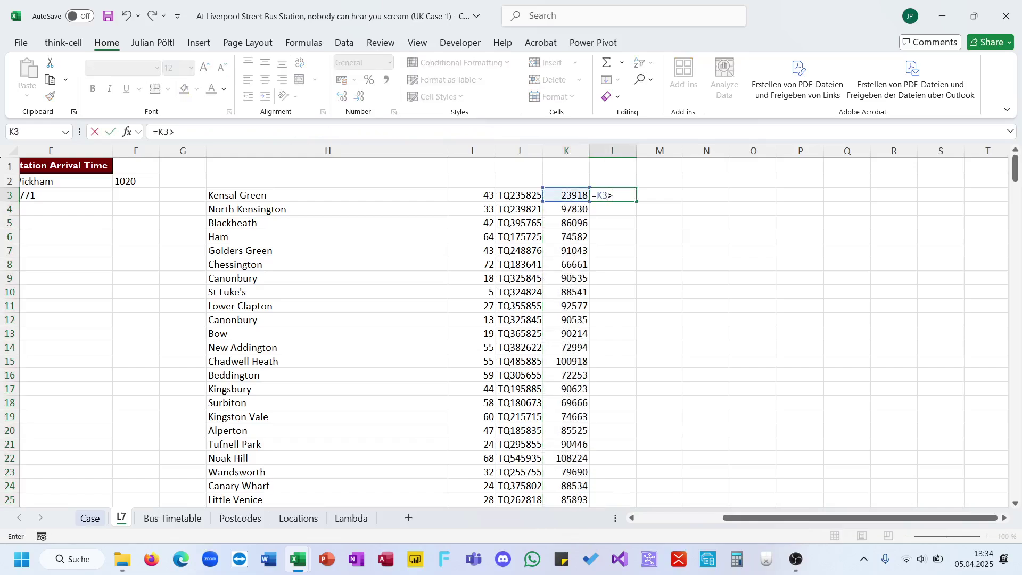
pyautogui.write('=2250')
pyautogui.hotkey('ctrl', 'Return')
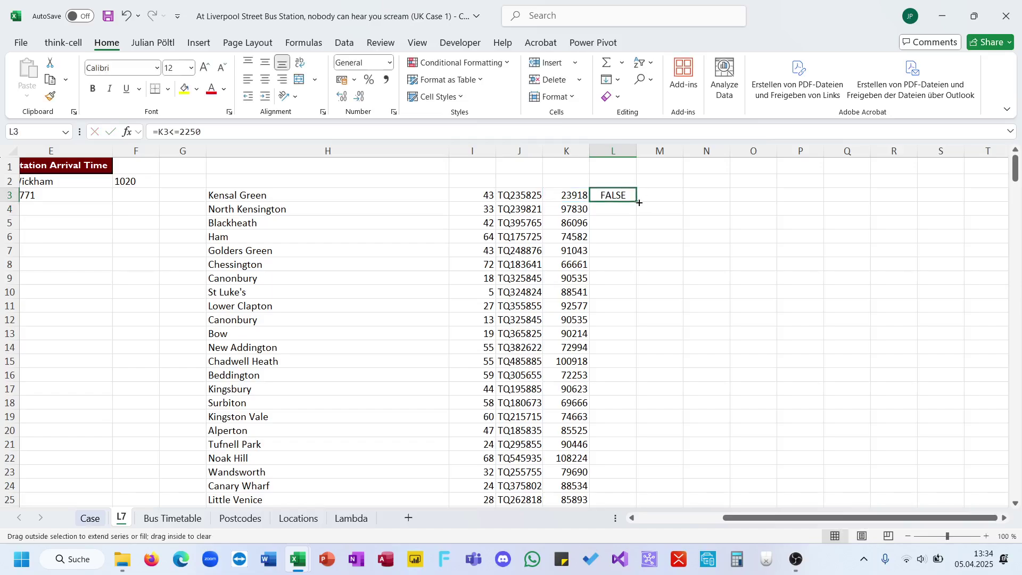
pyautogui.doubleClick(637, 202)
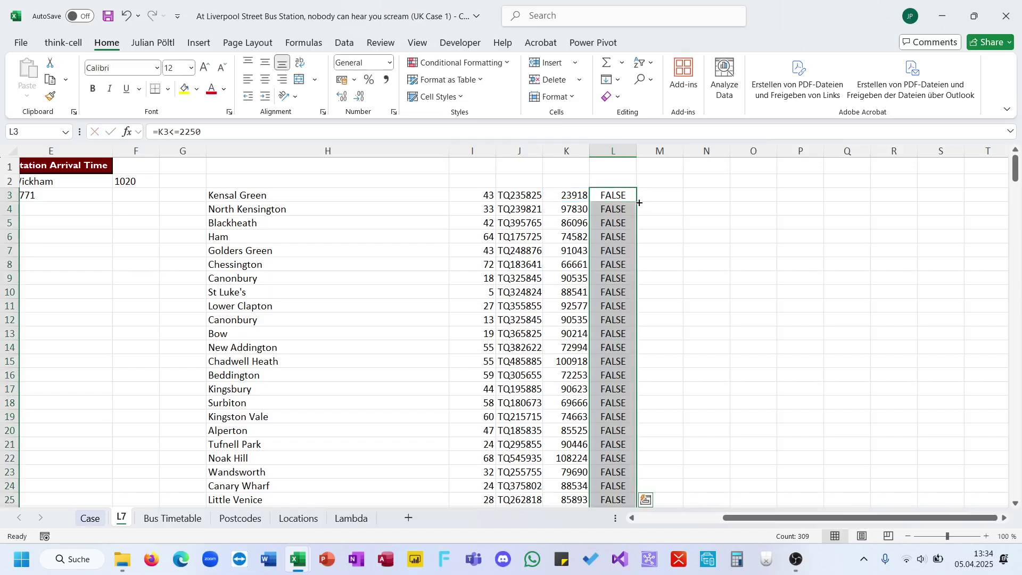
# Select and copy all departure times from A4 downward on the Bus Timetable sheet
pyautogui.click(383, 203)
pyautogui.click(358, 198)
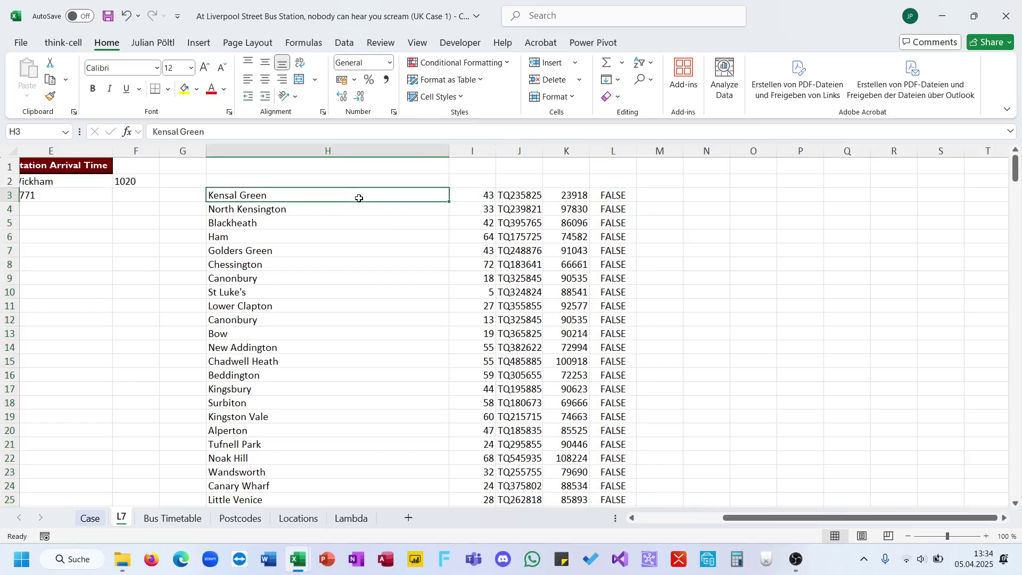
pyautogui.click(283, 219)
pyautogui.click(475, 276)
pyautogui.hscroll(-3, 333, 352)
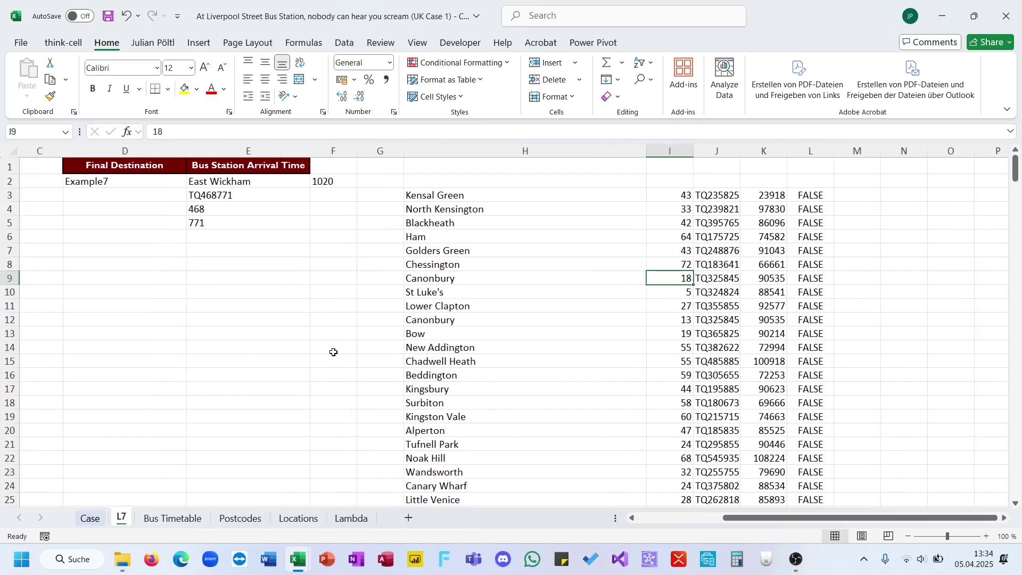
pyautogui.hscroll(-3, 297, 353)
pyautogui.click(101, 518)
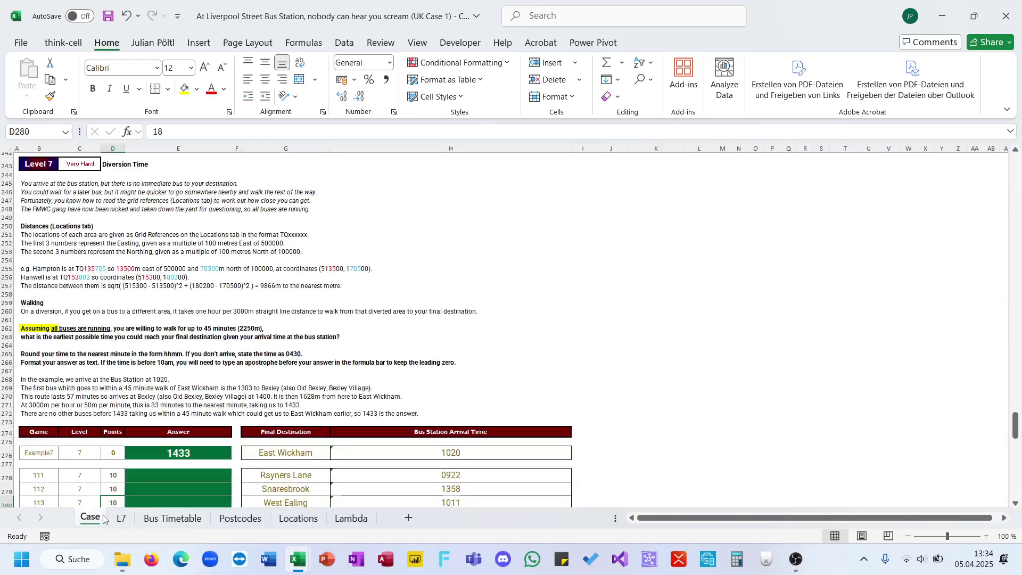
pyautogui.click(172, 517)
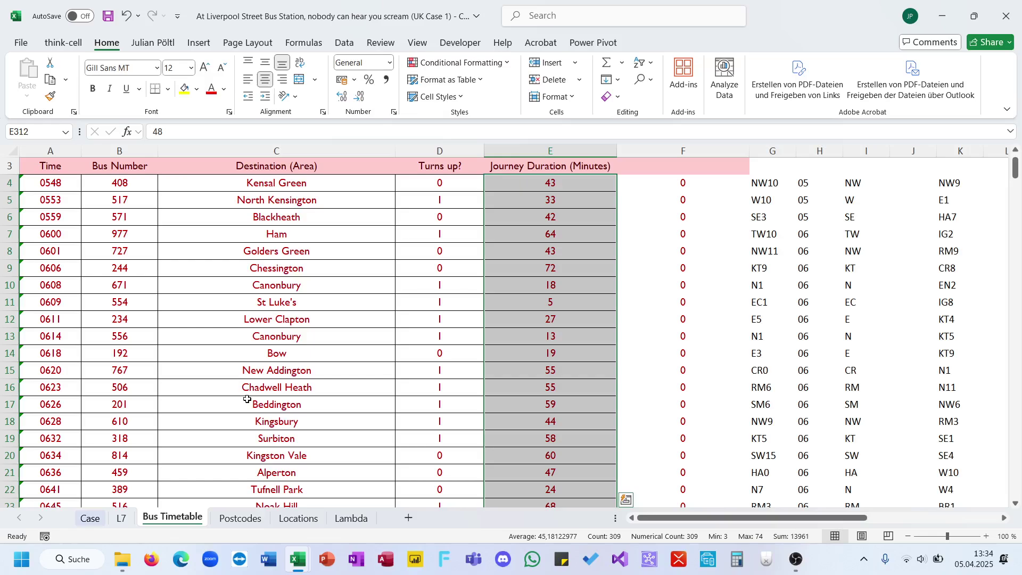
pyautogui.click(70, 182)
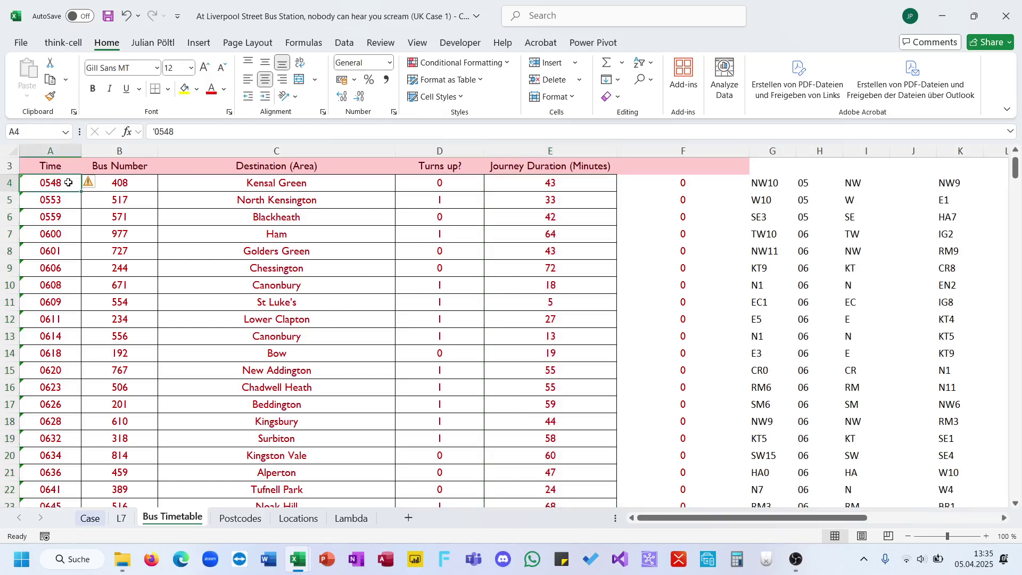
pyautogui.hotkey('ctrl', 'shift', 'Down')
pyautogui.hotkey('ctrl', 'c')
pyautogui.hotkey('ctrl', 'BackSpace')
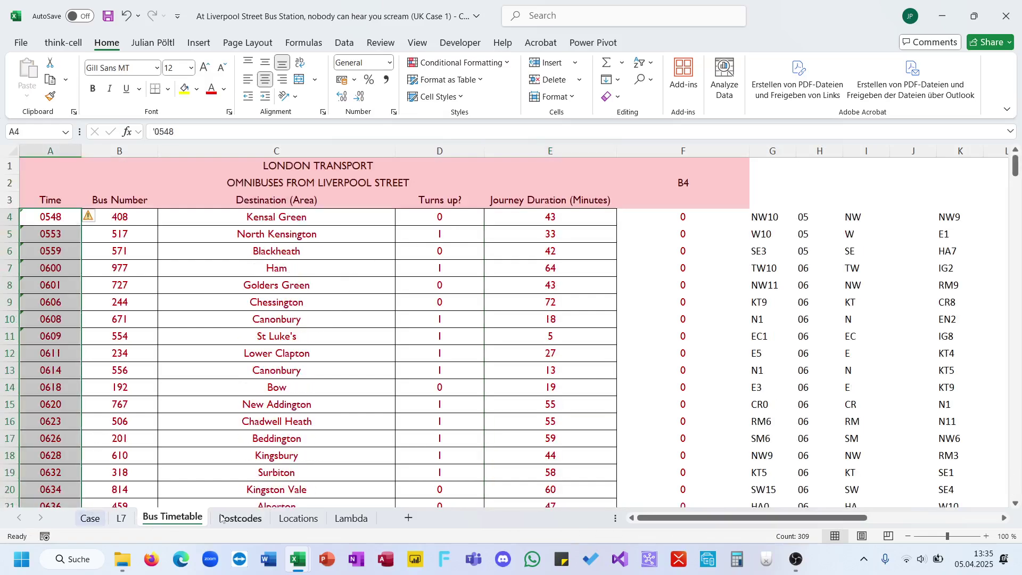
# Insert a blank column I on L7 between the destinations and the journey durations
pyautogui.click(122, 516)
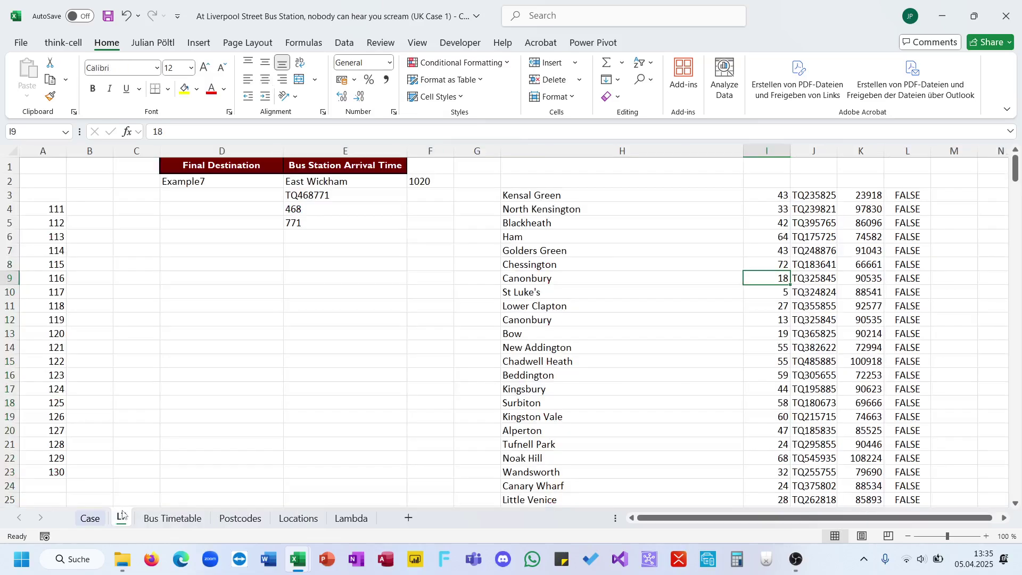
pyautogui.click(766, 149)
pyautogui.hotkey('ctrl', 'v')
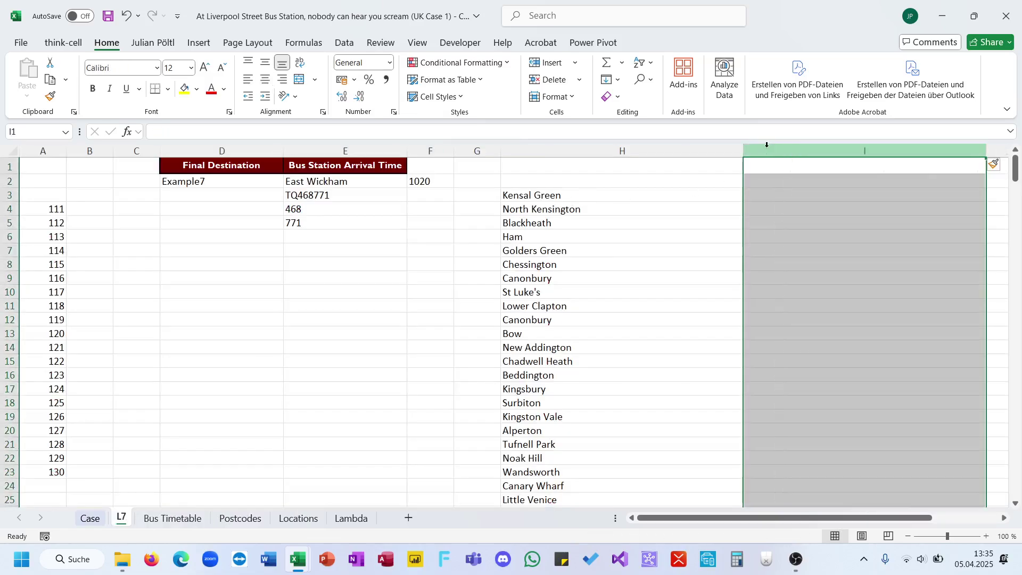
pyautogui.click(802, 191)
# Enter the headings Dest, Time and Dur in H2, I2 and J2
pyautogui.hscroll(3, 802, 191)
pyautogui.click(536, 181)
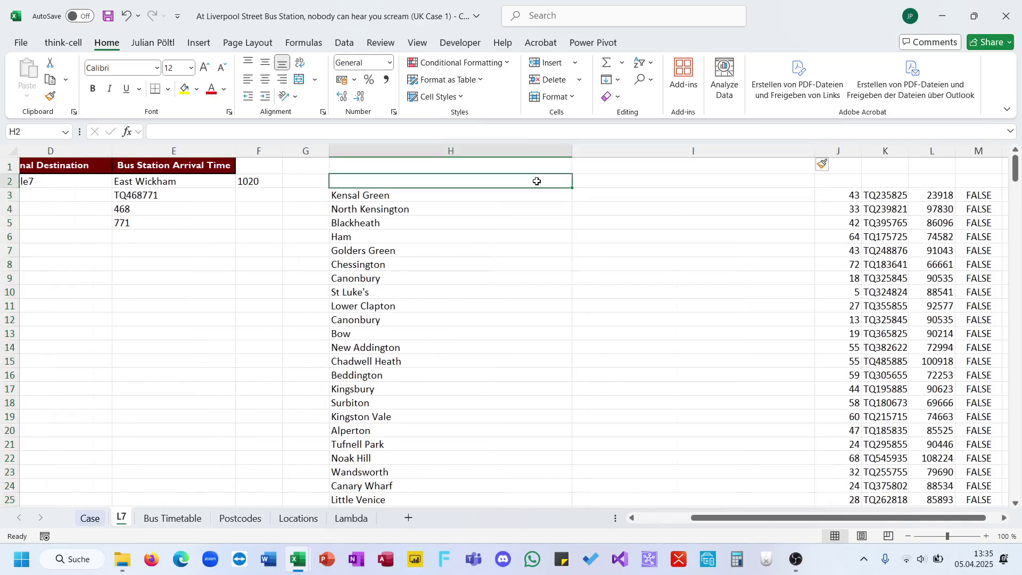
pyautogui.write('Dest')
pyautogui.press('Tab')
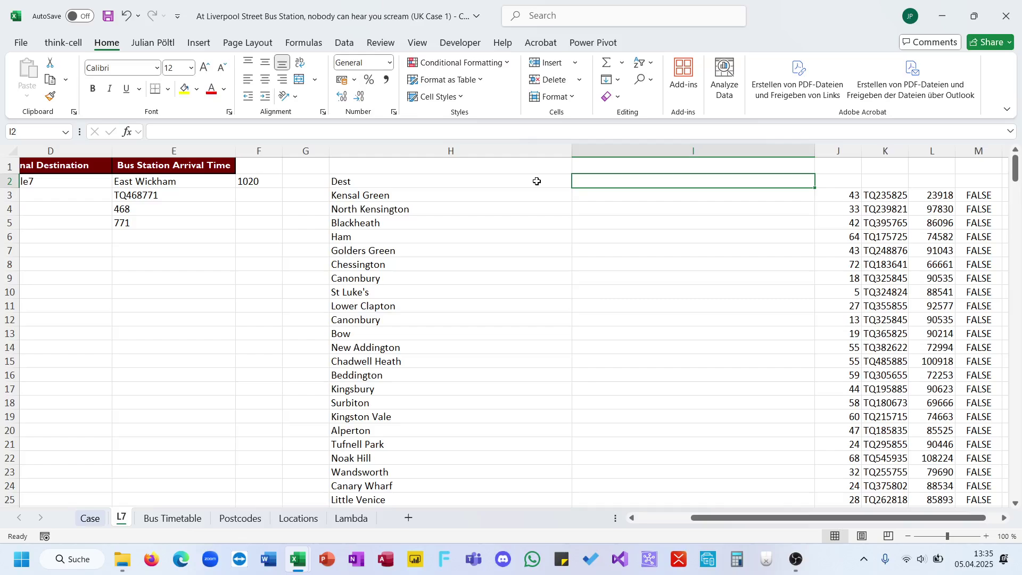
pyautogui.write('Time')
pyautogui.press('Tab')
pyautogui.write('Dur')
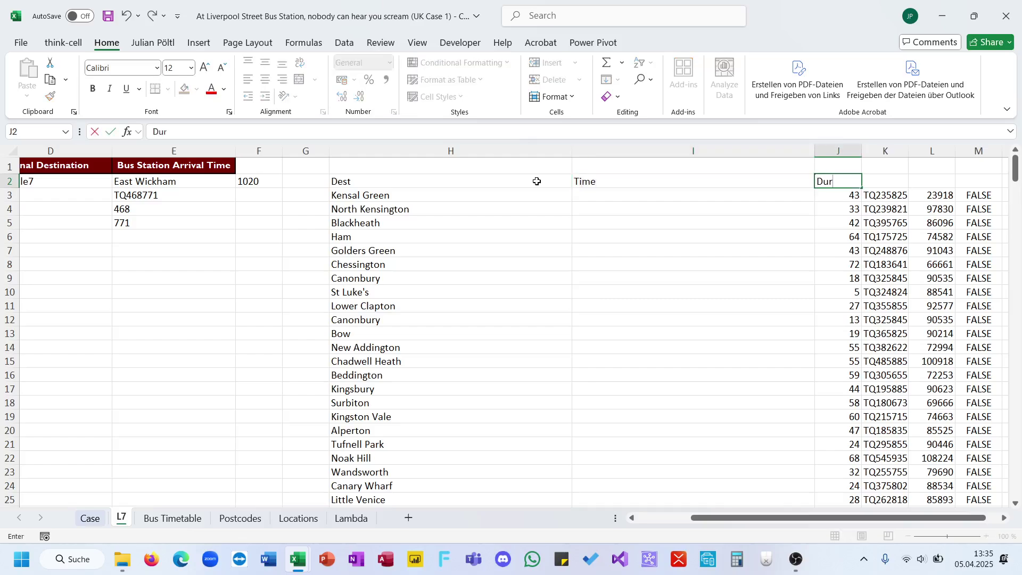
pyautogui.press('Return')
# Fit the width of the Time column to its contents
pyautogui.click(747, 152)
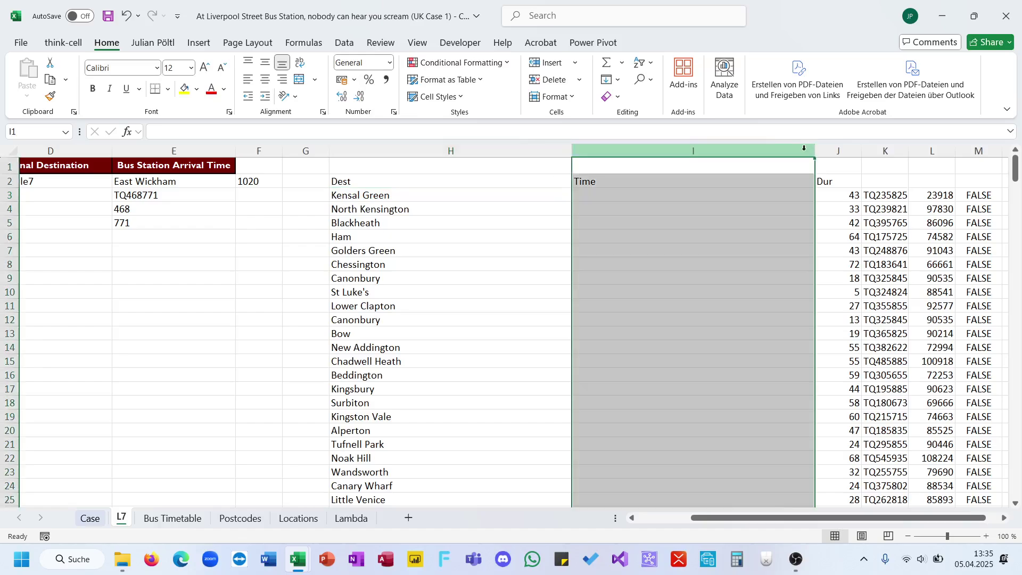
pyautogui.doubleClick(814, 151)
pyautogui.moveTo(532, 264); pyautogui.dragTo(534, 273)
# Copy the selected Bus Timetable departure times again and paste them as values into L7 from I3 downward
pyautogui.click(90, 517)
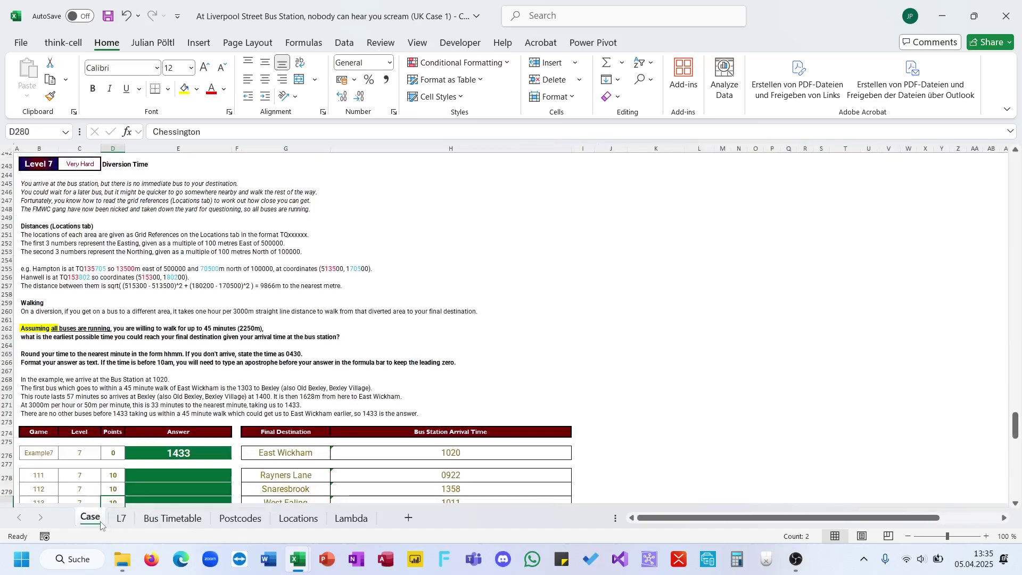
pyautogui.click(189, 516)
pyautogui.hotkey('ctrl', 'c')
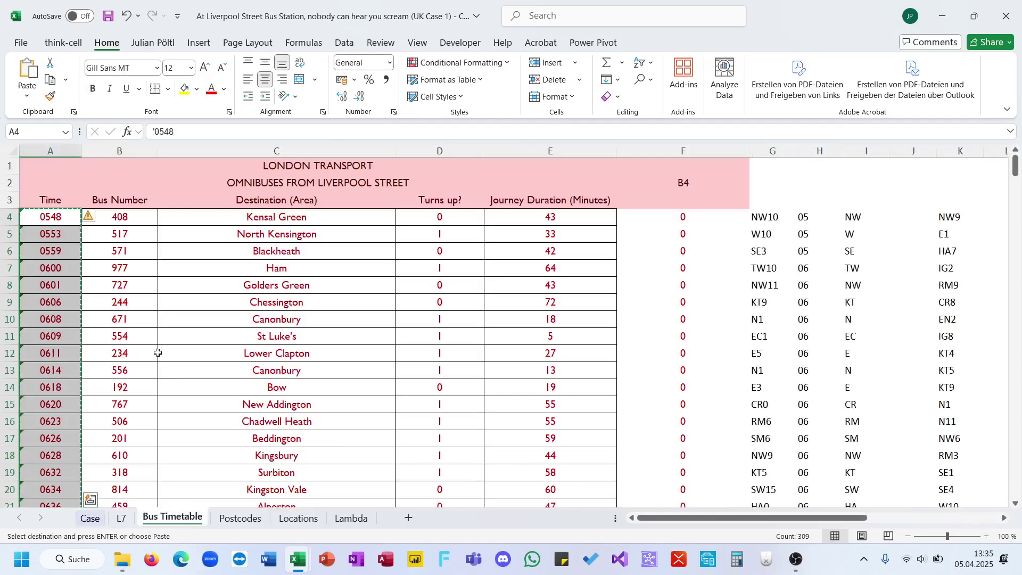
pyautogui.click(123, 517)
pyautogui.click(588, 196)
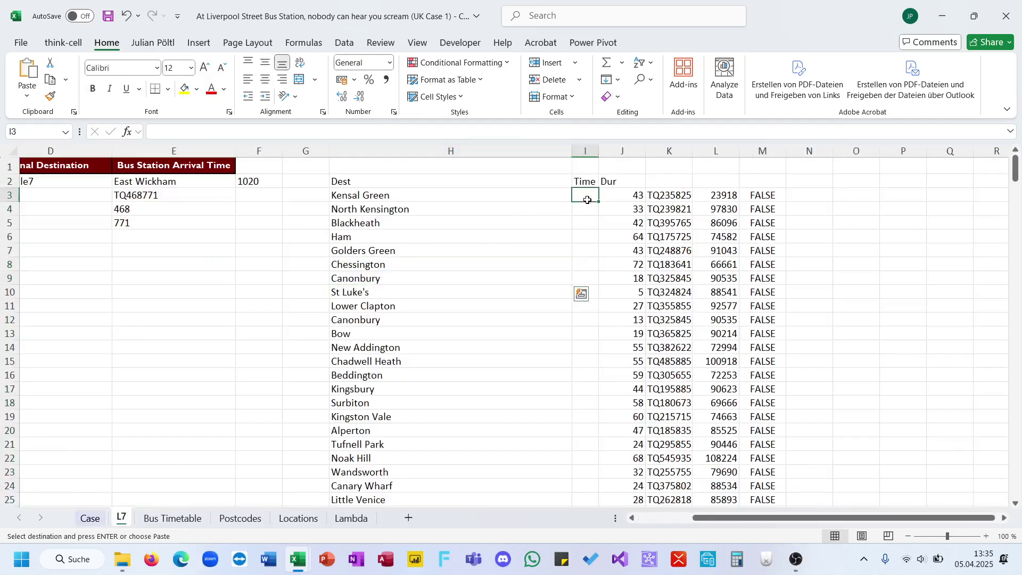
pyautogui.hotkey('ctrl', 'v')
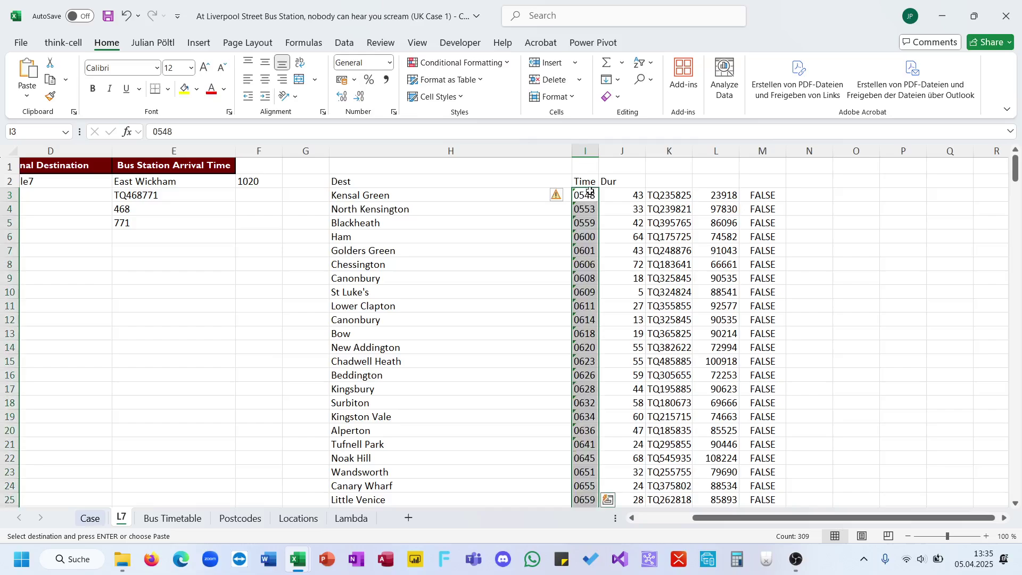
pyautogui.click(665, 210)
# Add the heading WT in cell N2 beside the distance check column
pyautogui.hscroll(1, 665, 210)
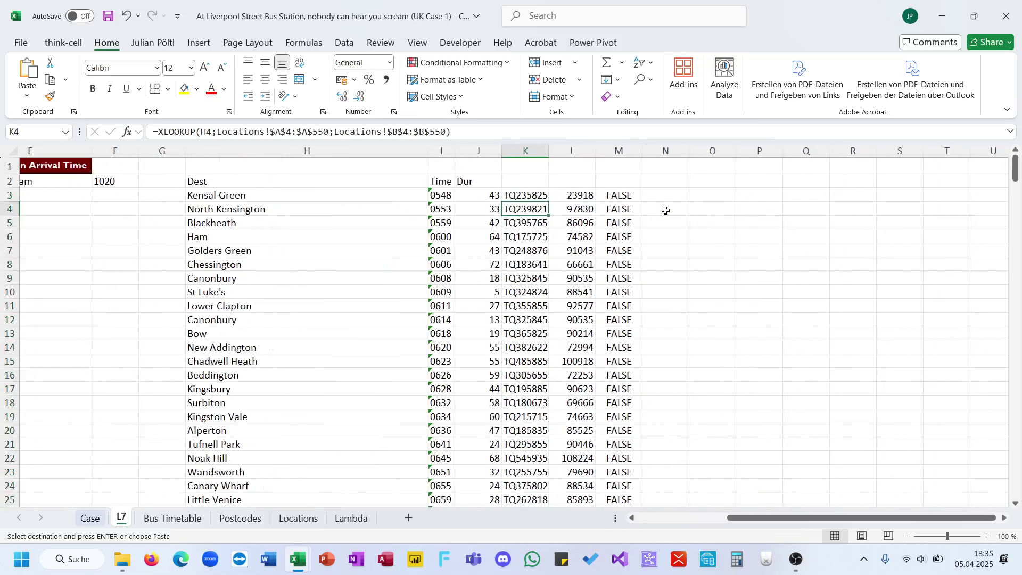
pyautogui.click(655, 183)
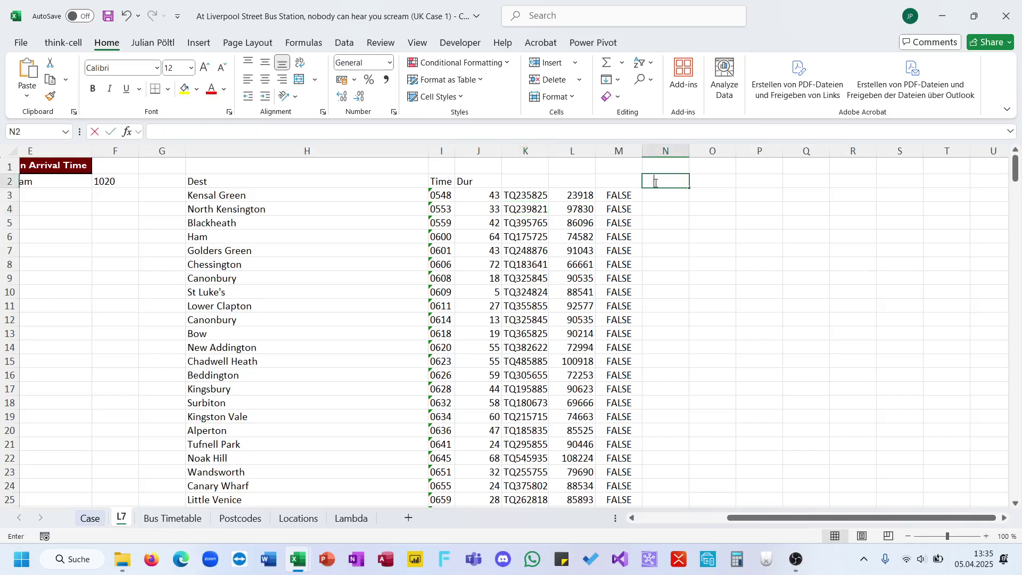
pyautogui.write('WT')
pyautogui.press('Return')
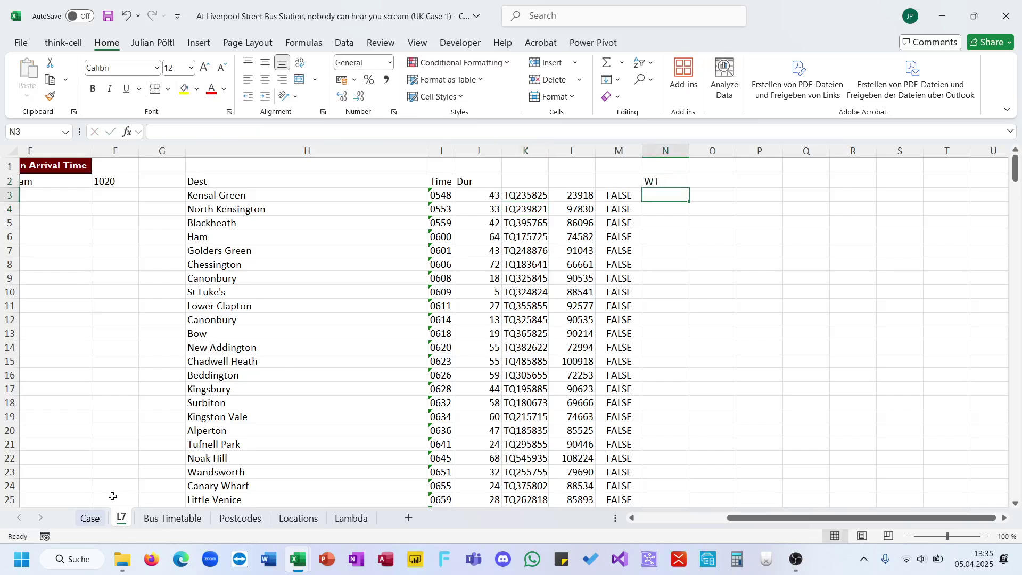
# Reread the walking rules and the East Wickham example on the Case sheet, then return to L7
pyautogui.click(91, 518)
pyautogui.scroll(-1, 282, 428)
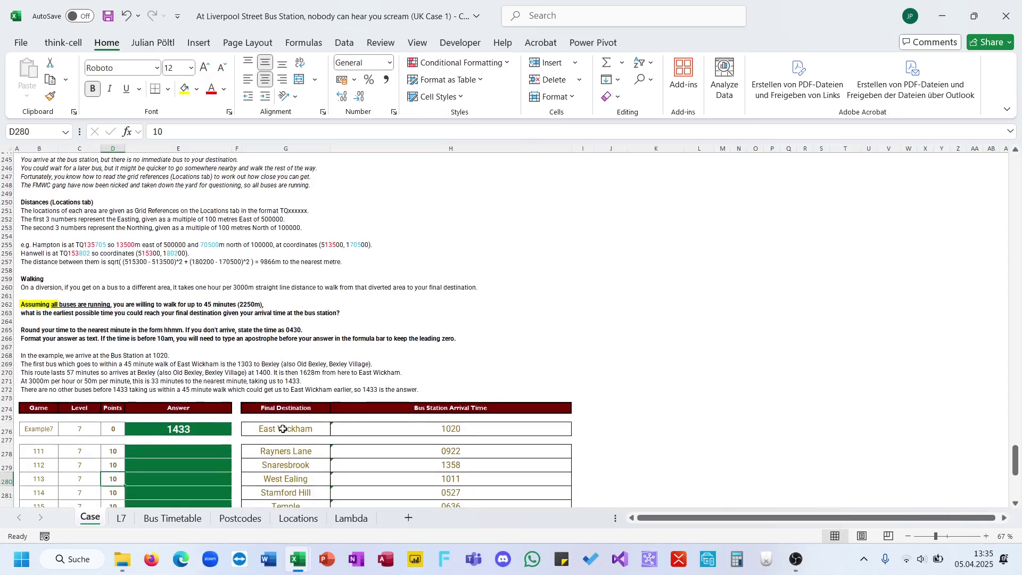
pyautogui.click(282, 429)
pyautogui.click(175, 520)
pyautogui.click(126, 519)
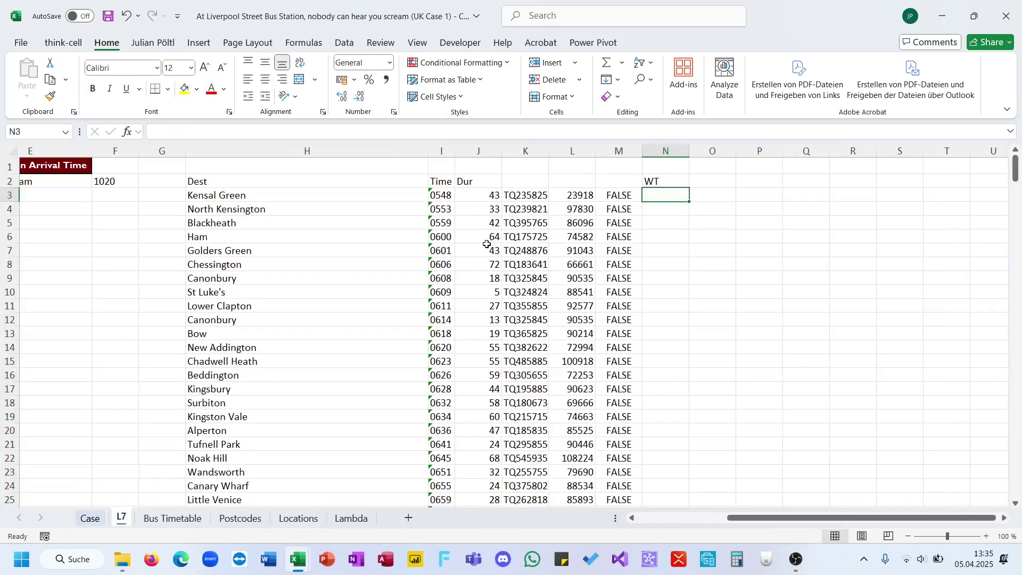
# Inspect the distance formula in L3 and the final destination lookup in E2 that it depends on
pyautogui.click(559, 197)
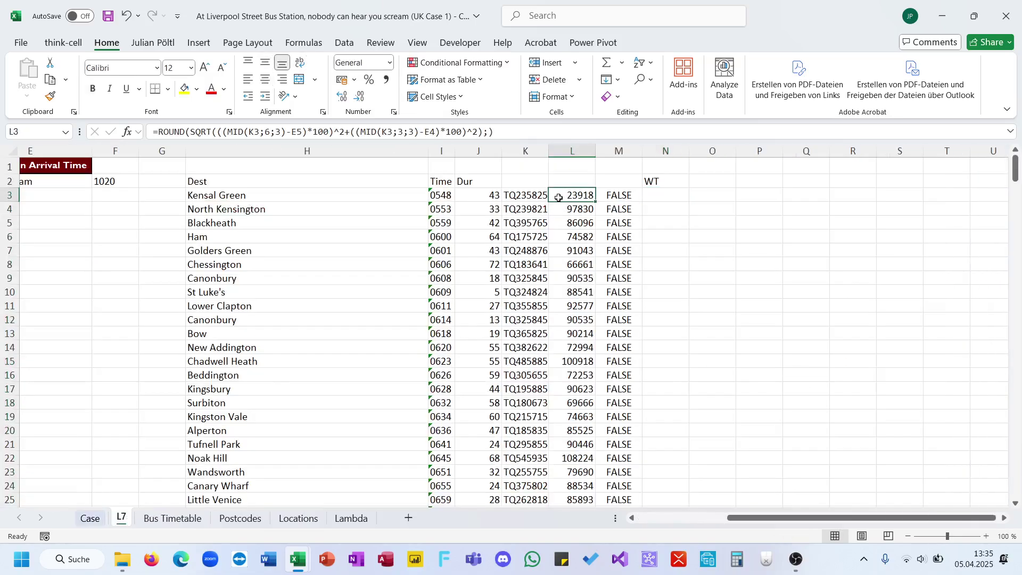
pyautogui.click(72, 182)
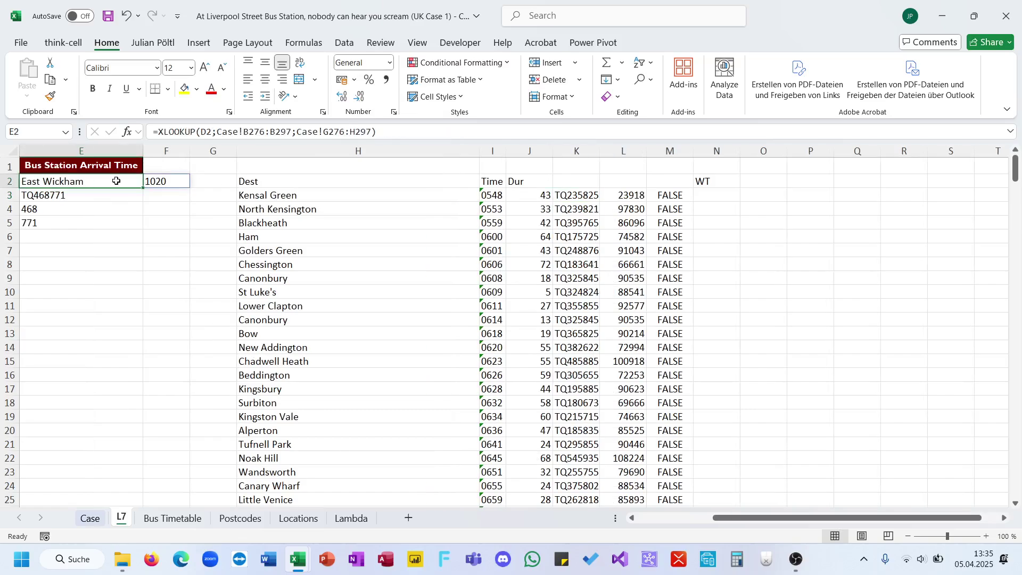
pyautogui.click(91, 192)
pyautogui.click(101, 179)
pyautogui.click(585, 196)
pyautogui.click(627, 193)
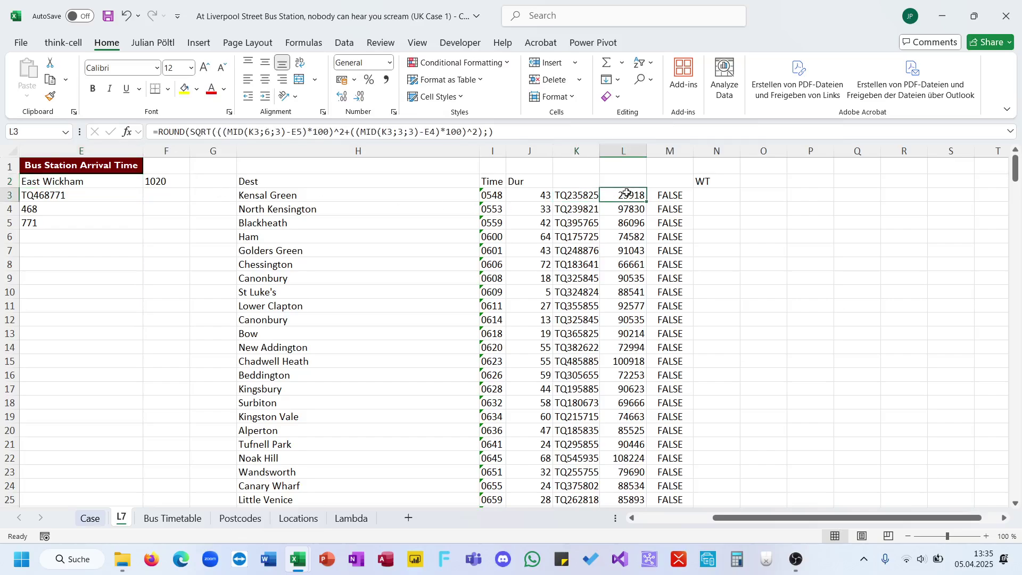
# Enter =L3/3000 in N3 to calculate the first destination's walking time in hours
pyautogui.click(698, 196)
pyautogui.write('0')
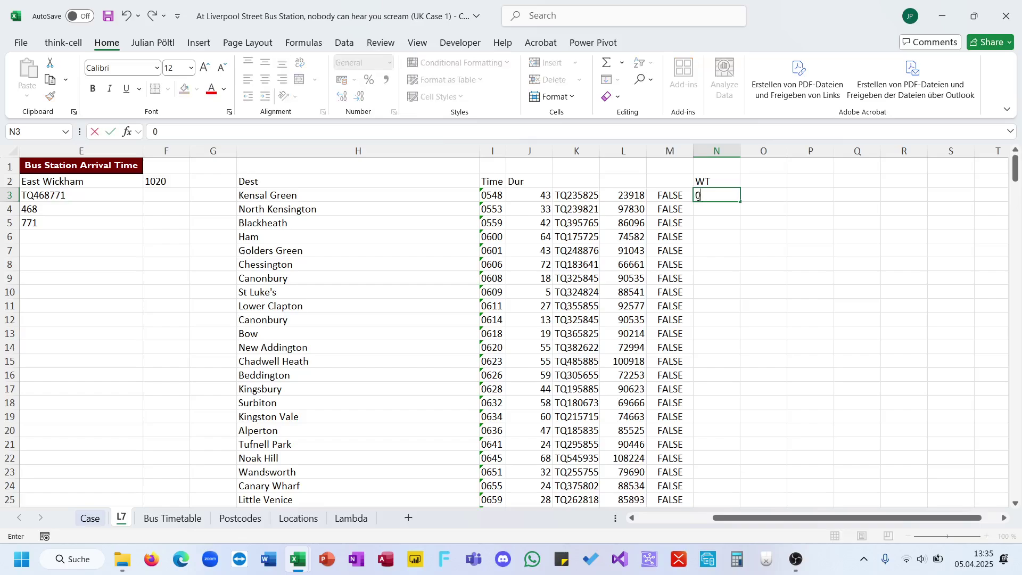
pyautogui.press('BackSpace')
pyautogui.write('=')
pyautogui.press('Left')
pyautogui.press('Left')
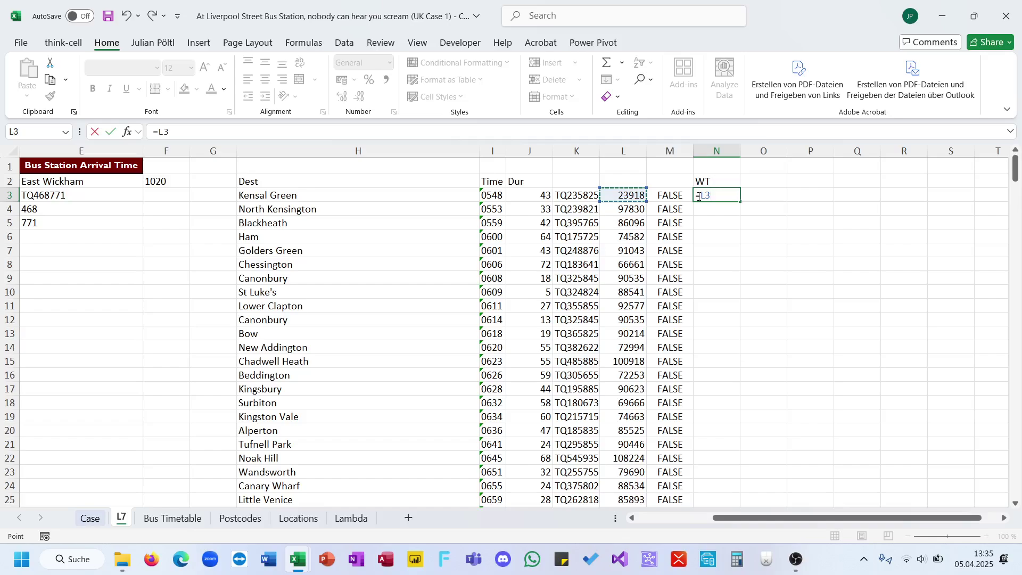
pyautogui.write('/3000')
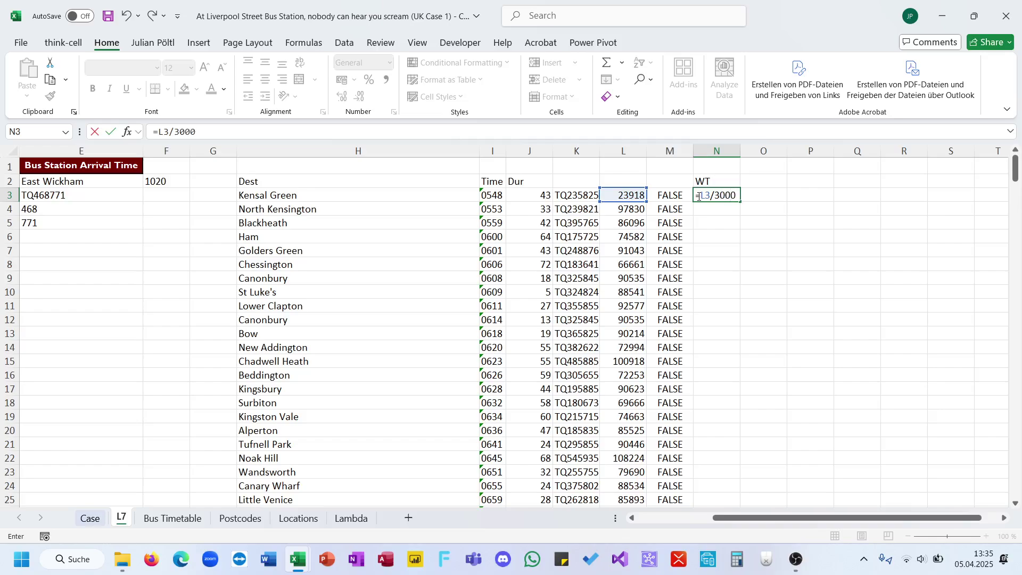
pyautogui.hotkey('ctrl', 'Return')
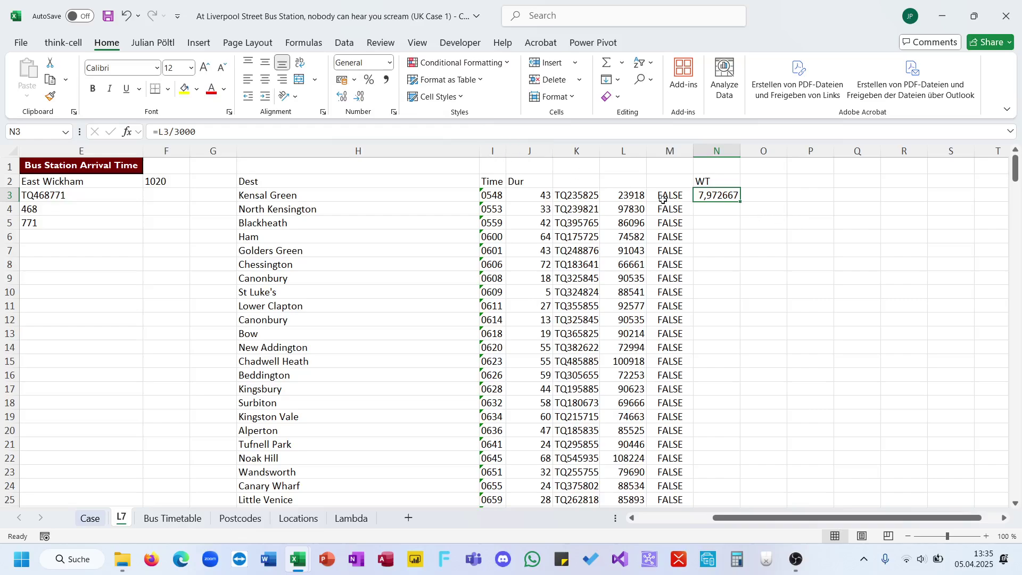
# Convert the walking time to minutes with =L3/3000*60 in N3 and fill it down the WT column
pyautogui.click(597, 136)
pyautogui.write('*')
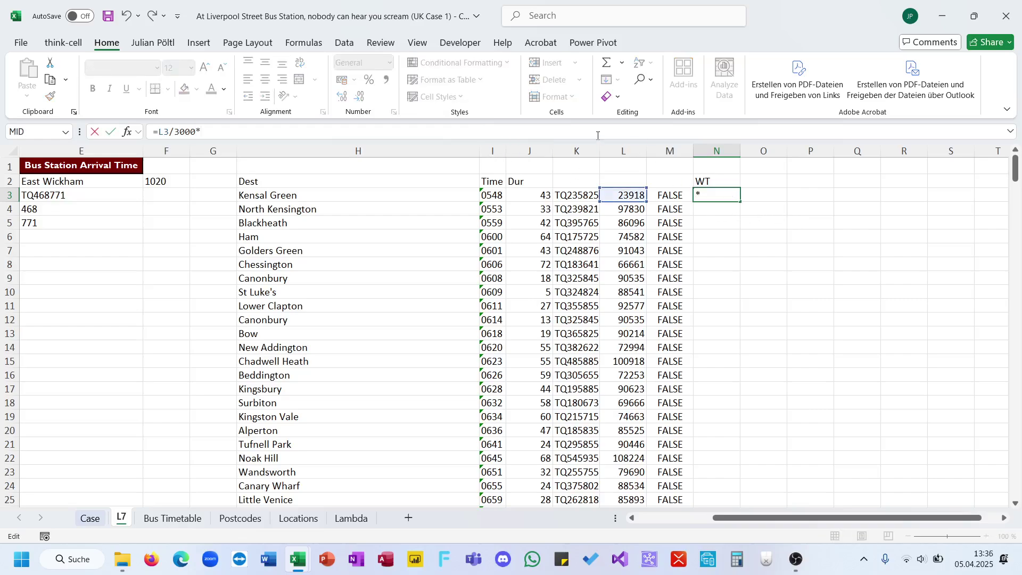
pyautogui.write('60')
pyautogui.hotkey('ctrl', 'Return')
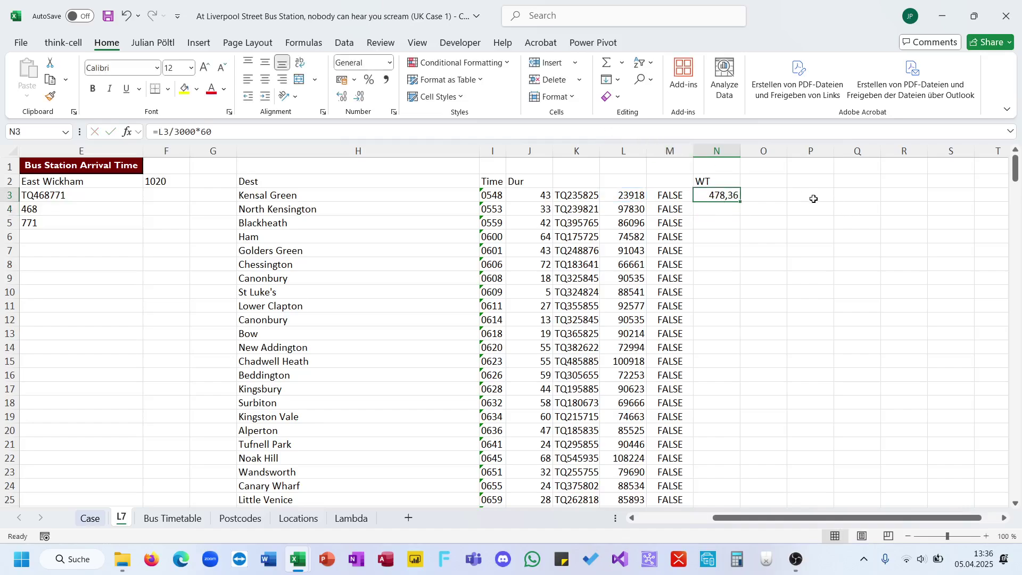
pyautogui.doubleClick(742, 202)
# Round the walking time to whole minutes with =ROUND(L3/3000*60;) in N3 and fill it down the WT column
pyautogui.click(719, 195)
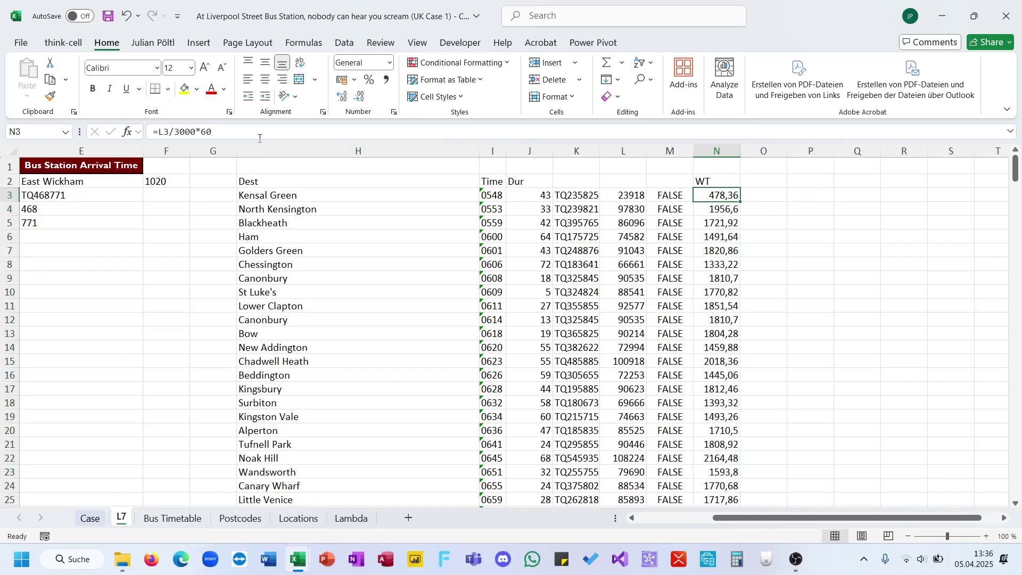
pyautogui.click(159, 133)
pyautogui.write('ROUND(')
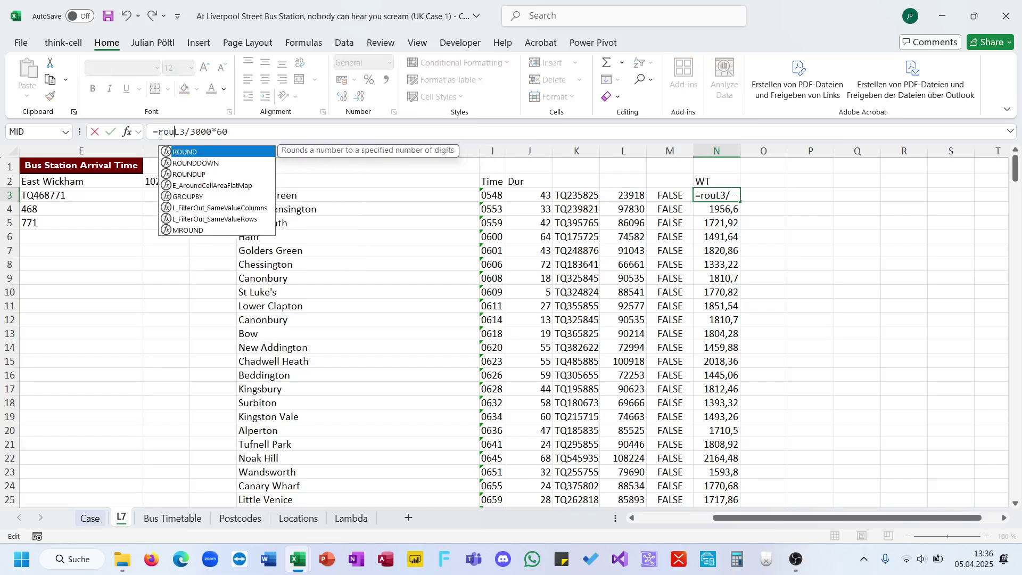
pyautogui.press('End')
pyautogui.write(';)')
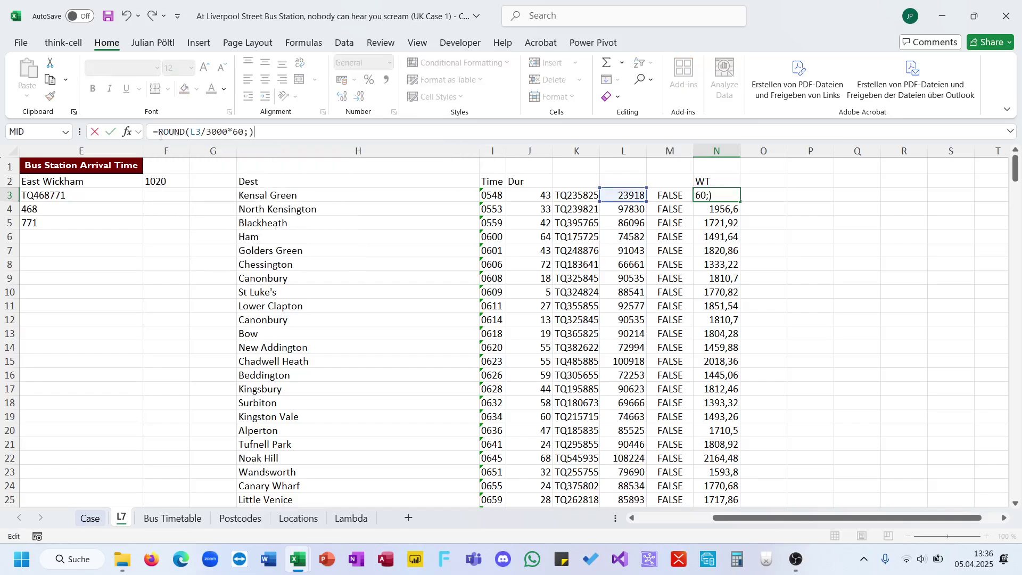
pyautogui.press('Return')
pyautogui.press('Up')
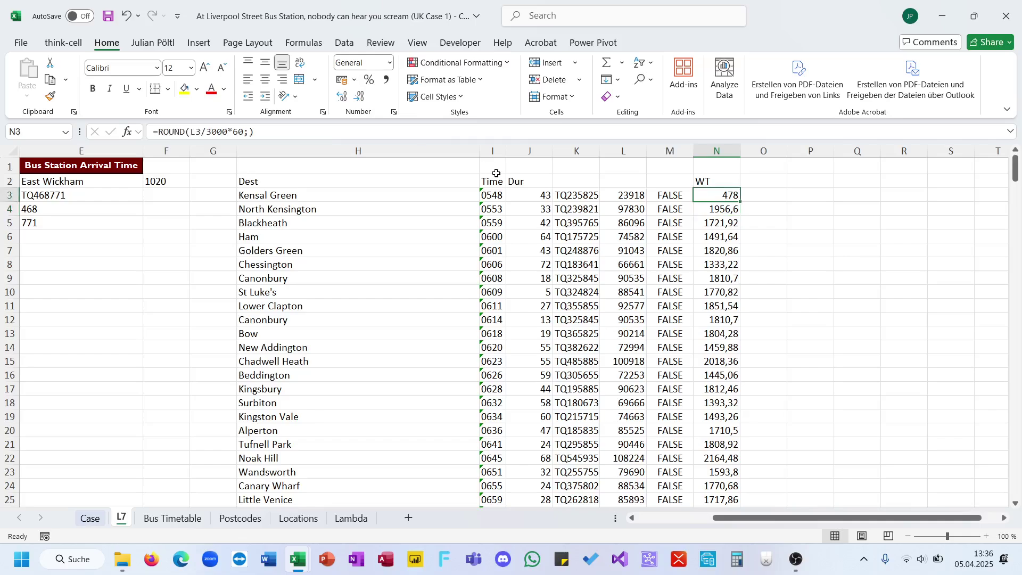
pyautogui.doubleClick(740, 201)
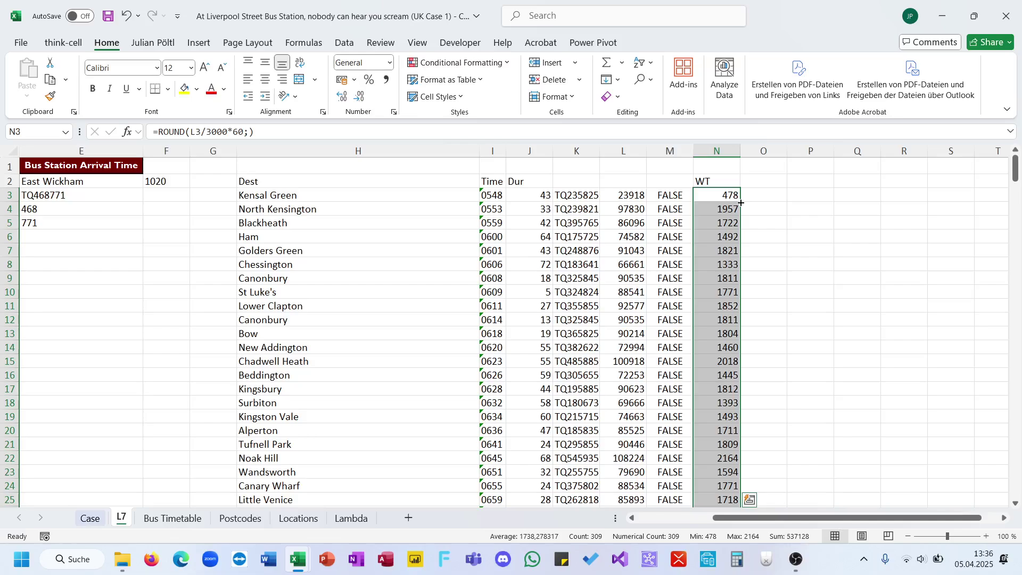
pyautogui.click(758, 220)
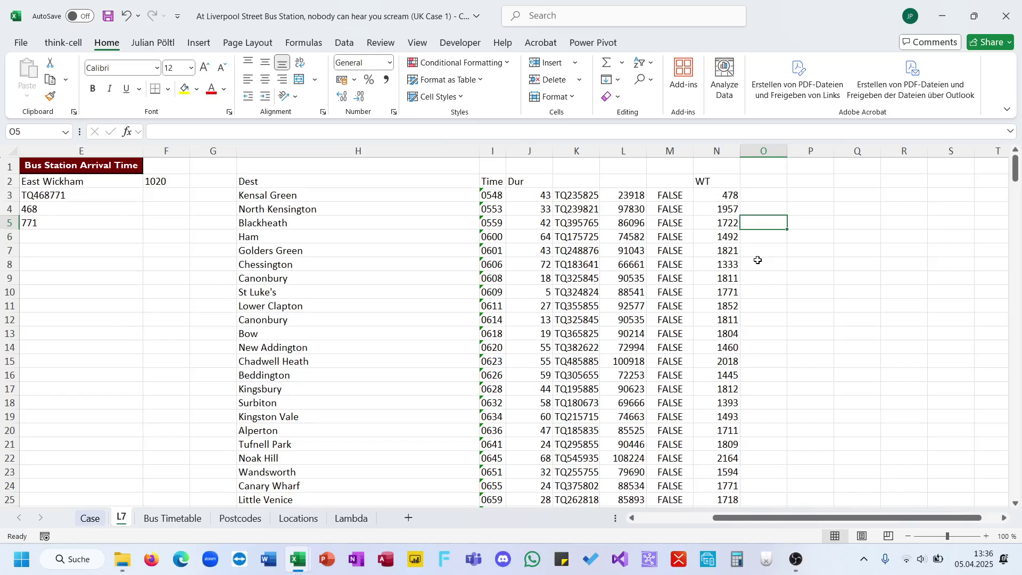
# Check the walking rules on the Case sheet, then the Kensal Green departure time, duration and walking time on L7
pyautogui.click(90, 517)
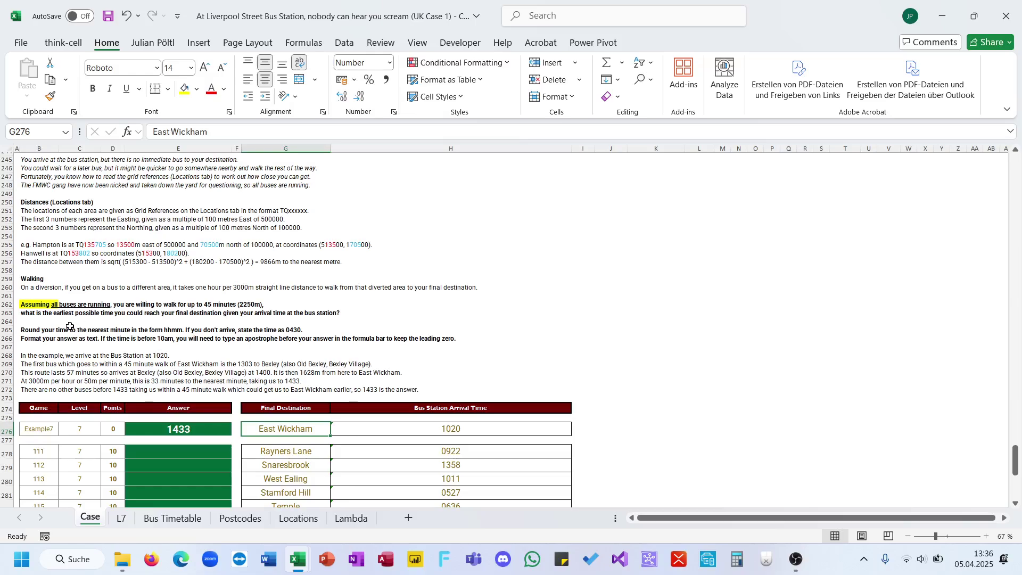
pyautogui.click(120, 517)
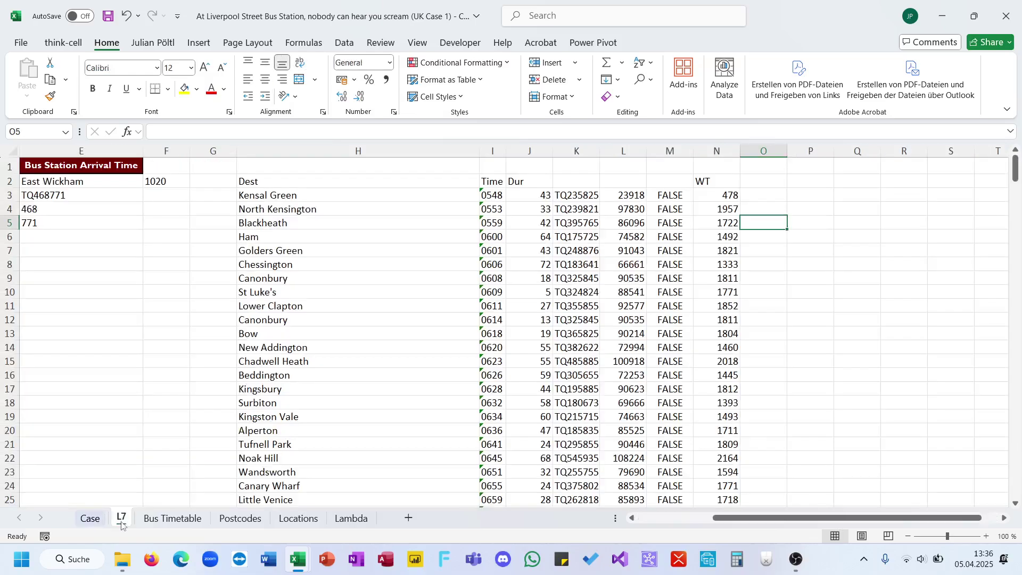
pyautogui.click(493, 200)
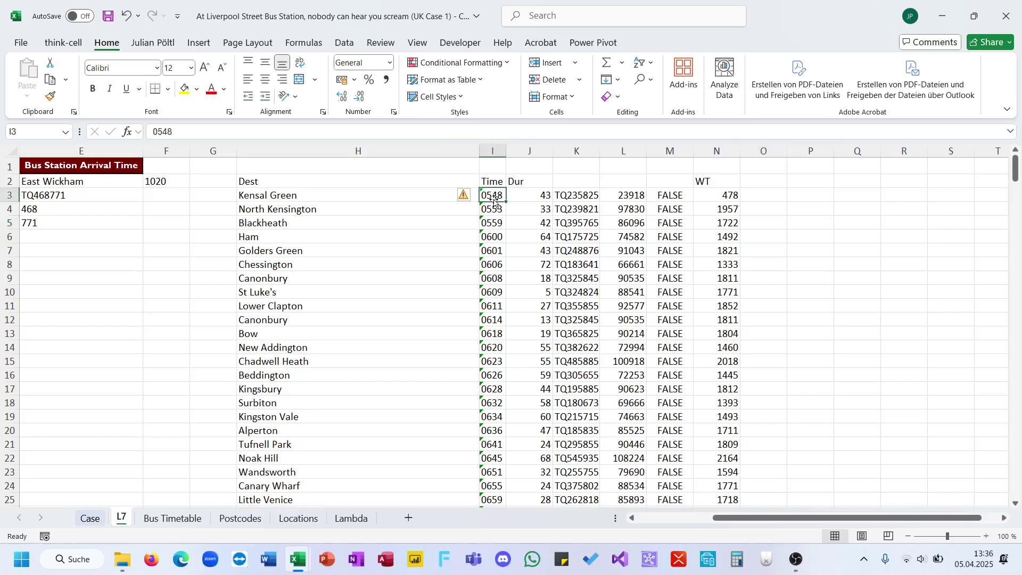
pyautogui.click(537, 200)
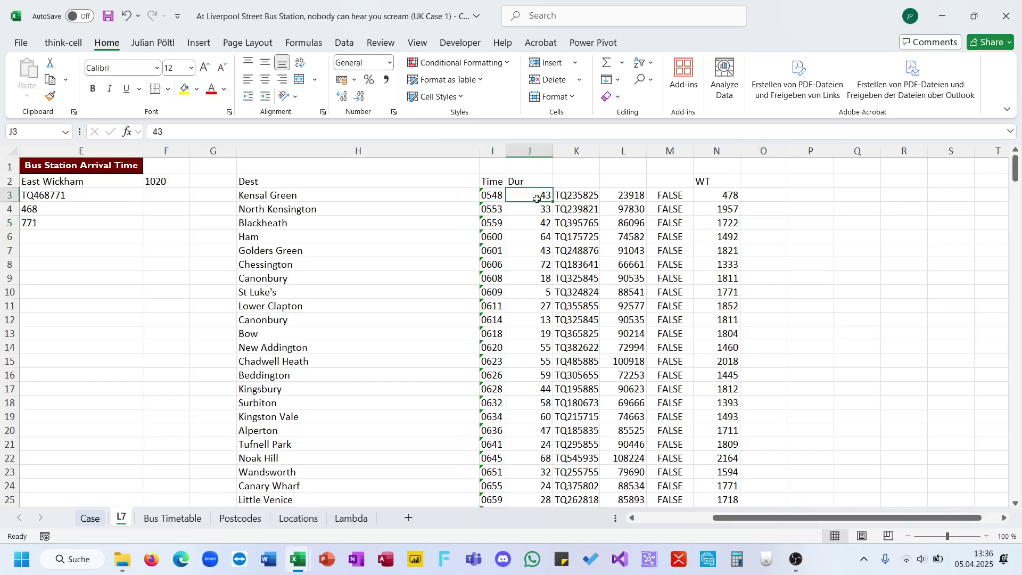
pyautogui.click(718, 198)
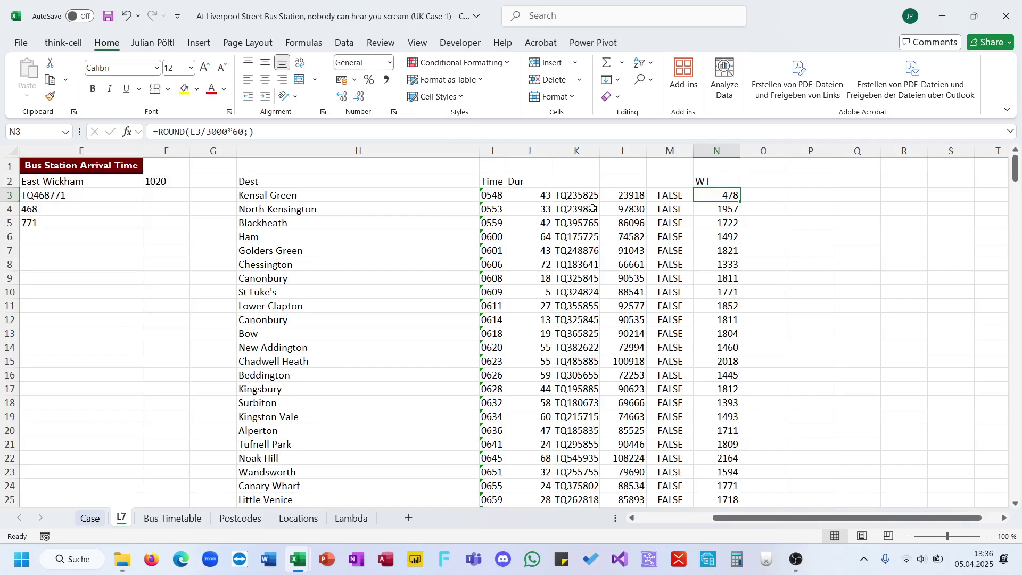
pyautogui.click(540, 197)
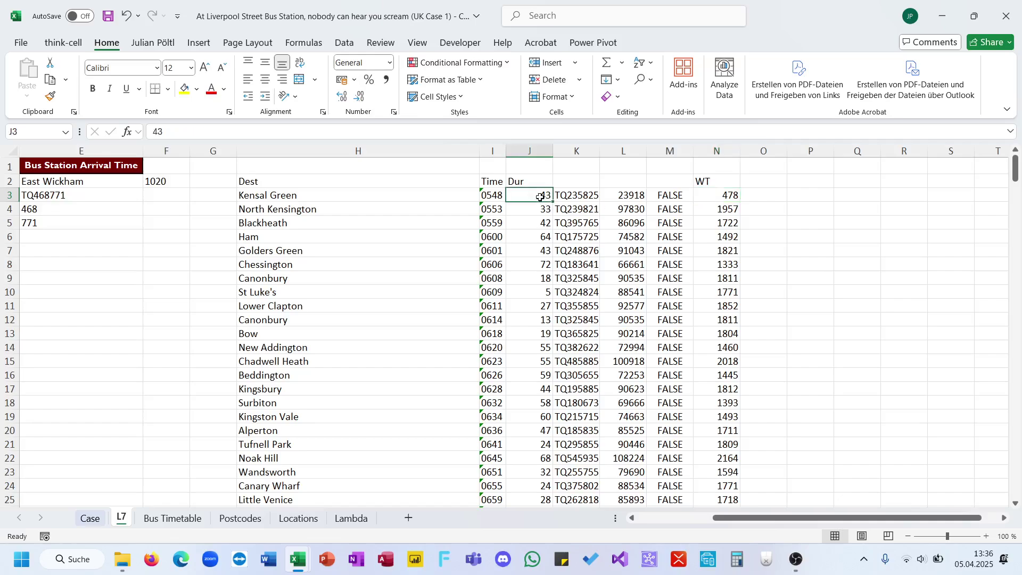
# Add walking time and bus duration with =N3+J3 in O3 and fill the formula down column O
pyautogui.click(759, 198)
pyautogui.write('=')
pyautogui.press('Left')
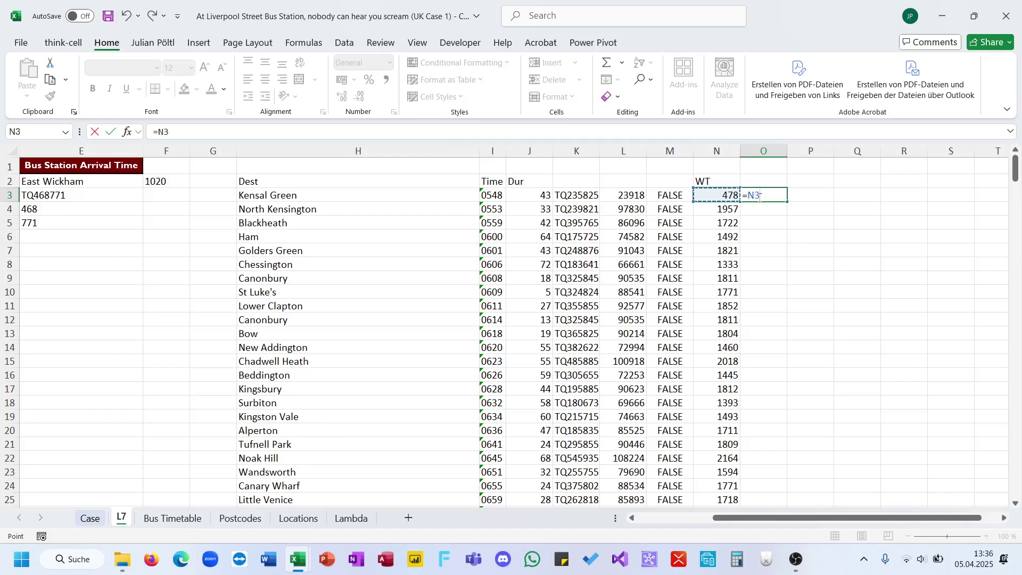
pyautogui.write('+')
pyautogui.press('Left')
pyautogui.press('Left')
pyautogui.press('Left')
pyautogui.press('Left')
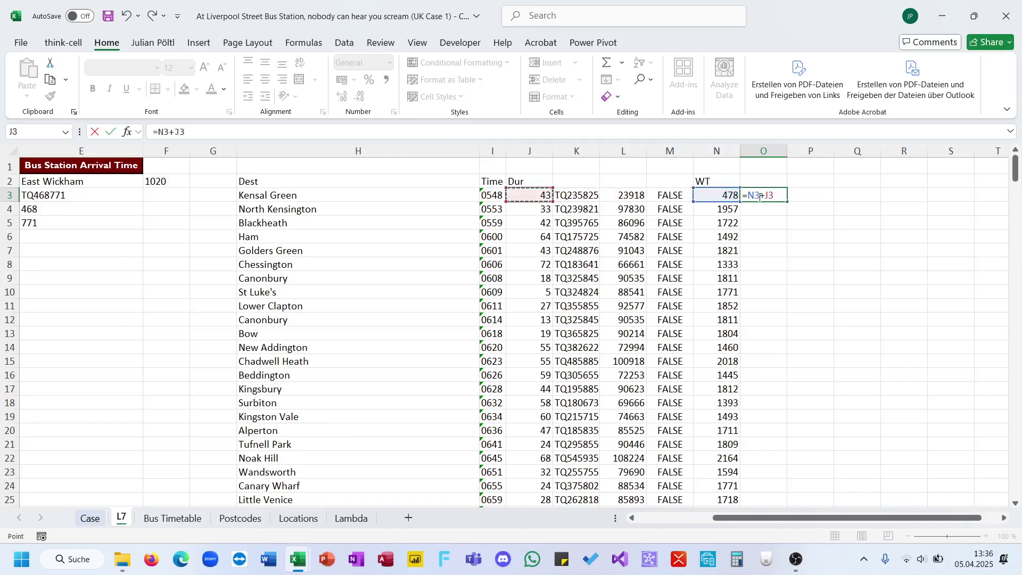
pyautogui.press('Return')
pyautogui.click(759, 197)
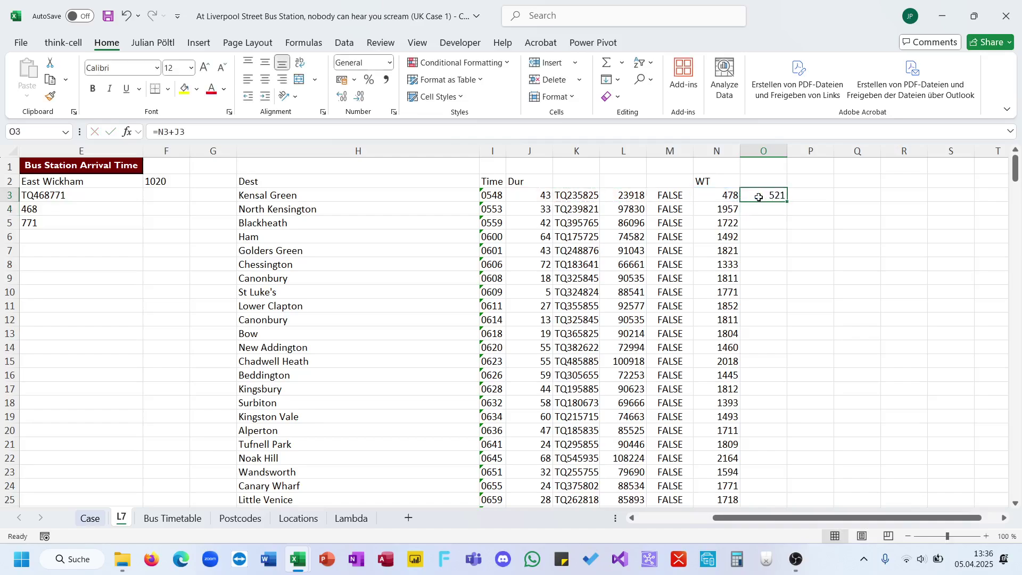
pyautogui.doubleClick(785, 203)
# Examine the walking times in column N and the combined travel minutes in column O down the list
pyautogui.click(800, 195)
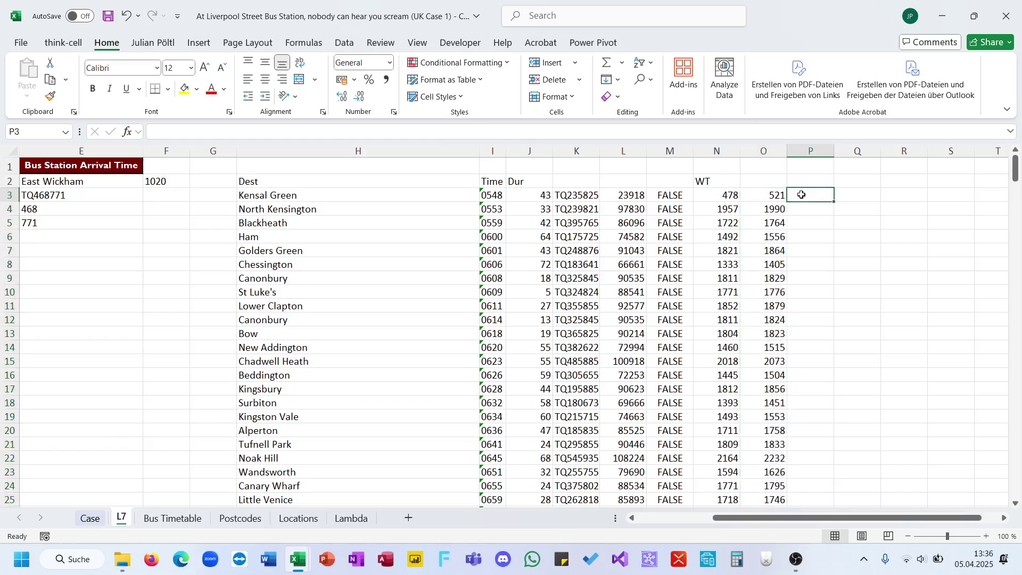
pyautogui.click(771, 208)
pyautogui.click(713, 206)
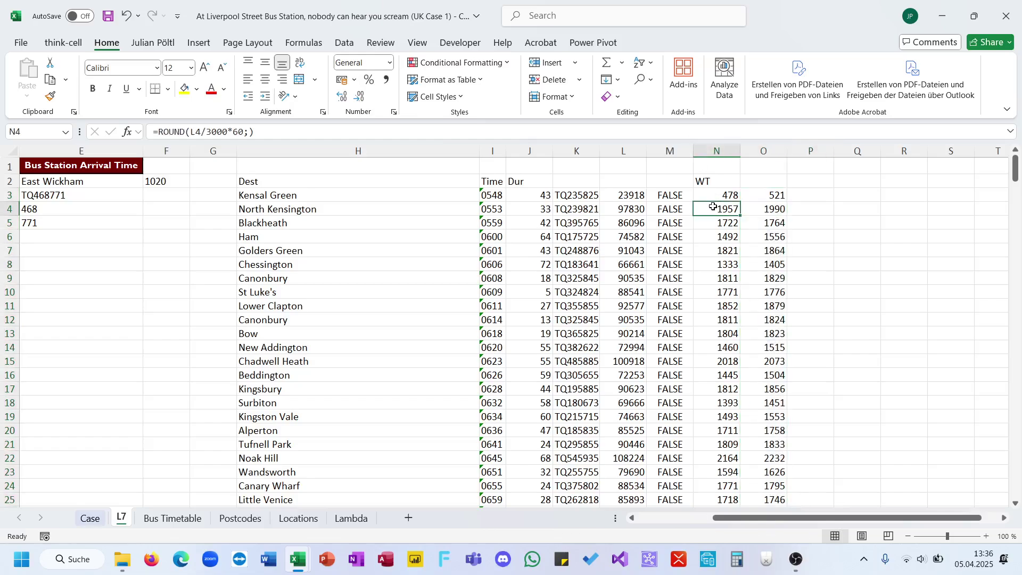
pyautogui.scroll(-17, 719, 250)
pyautogui.scroll(17, 720, 250)
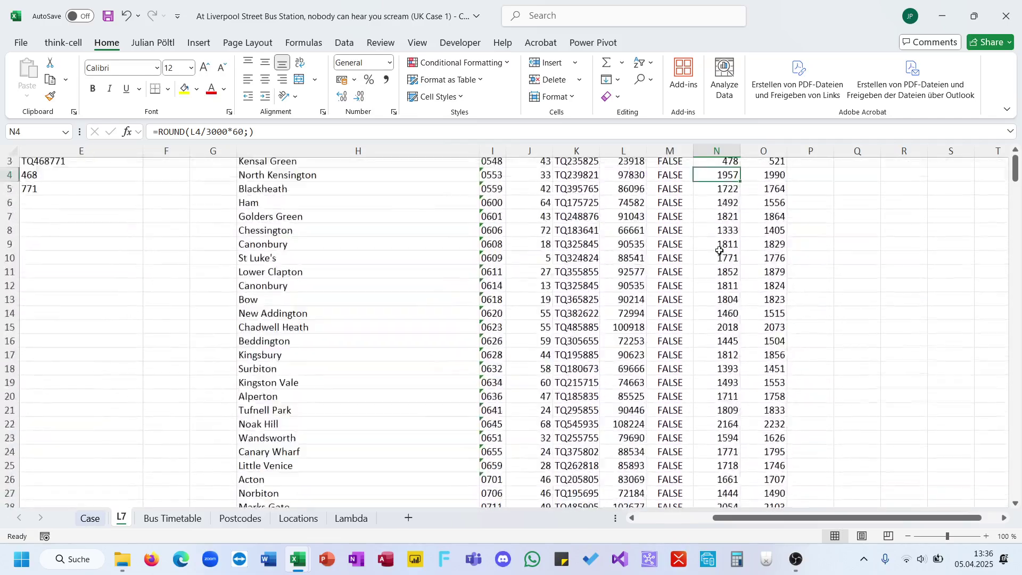
pyautogui.click(755, 209)
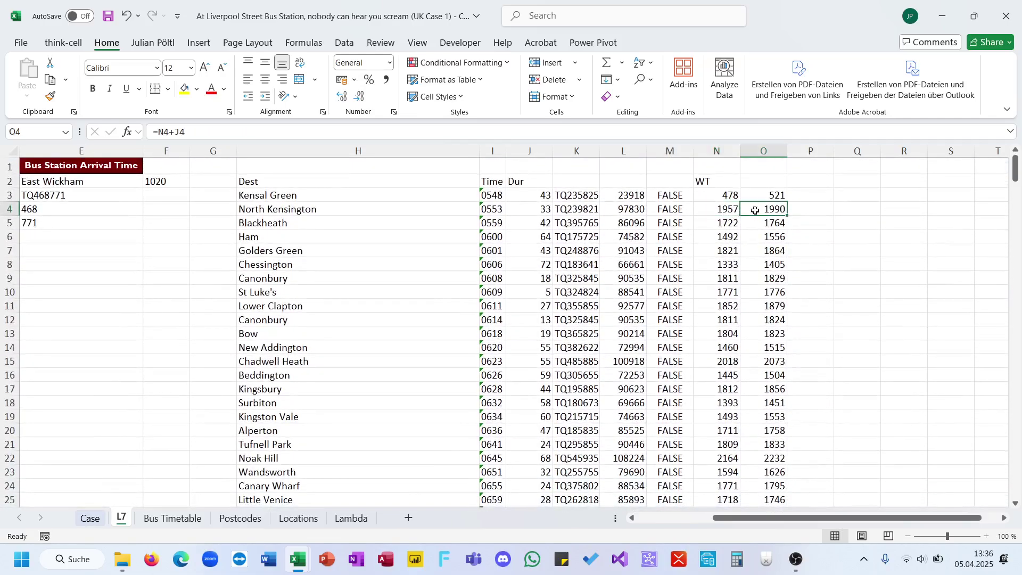
pyautogui.scroll(-20, 739, 328)
pyautogui.scroll(20, 741, 331)
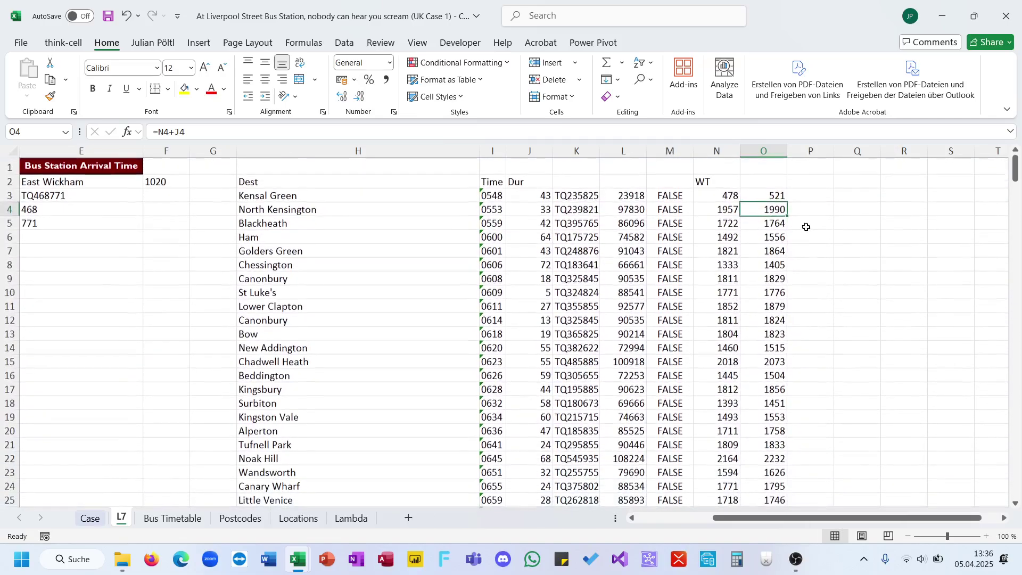
pyautogui.click(792, 196)
pyautogui.write('=')
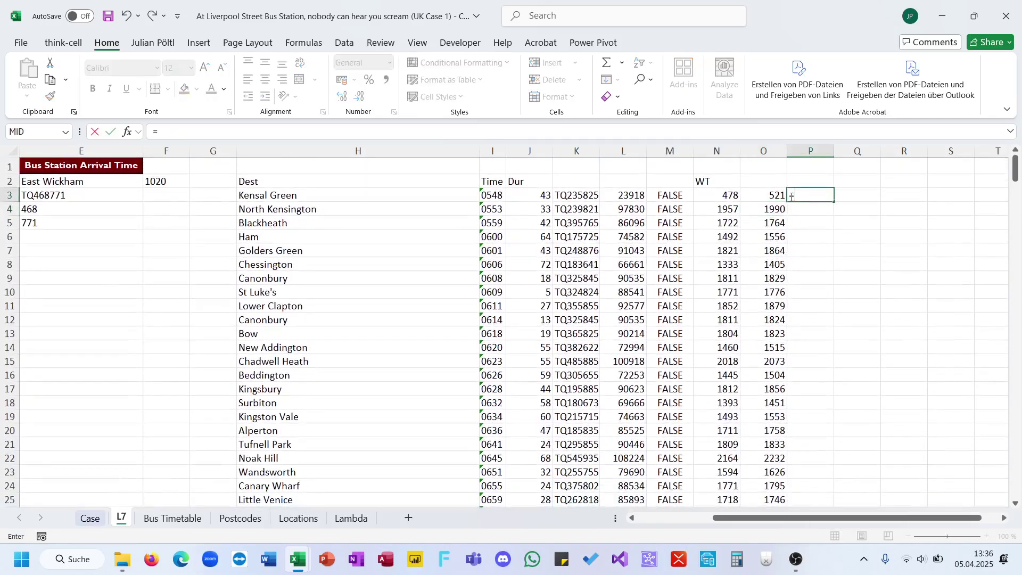
pyautogui.write('ro')
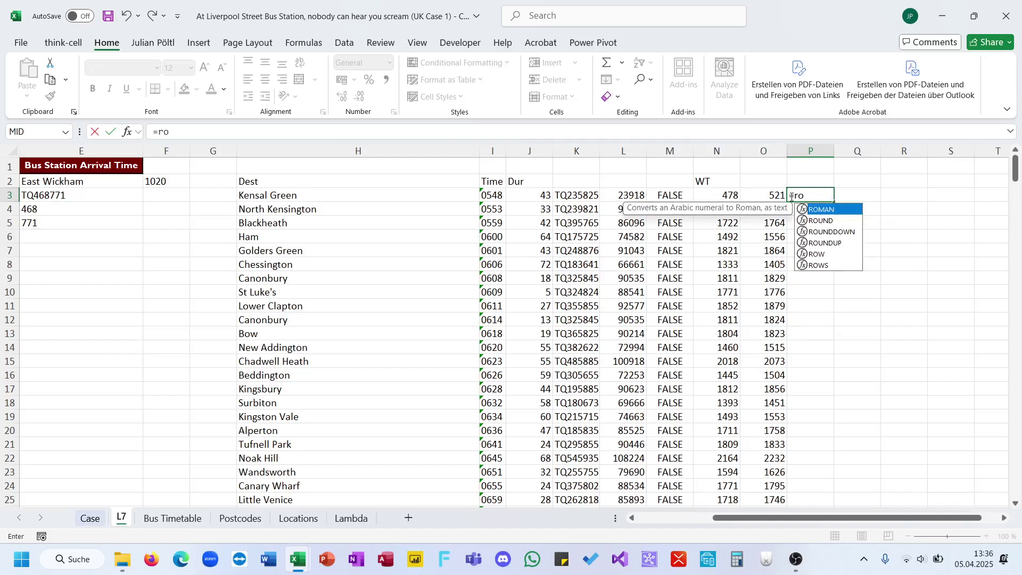
pyautogui.press('Escape')
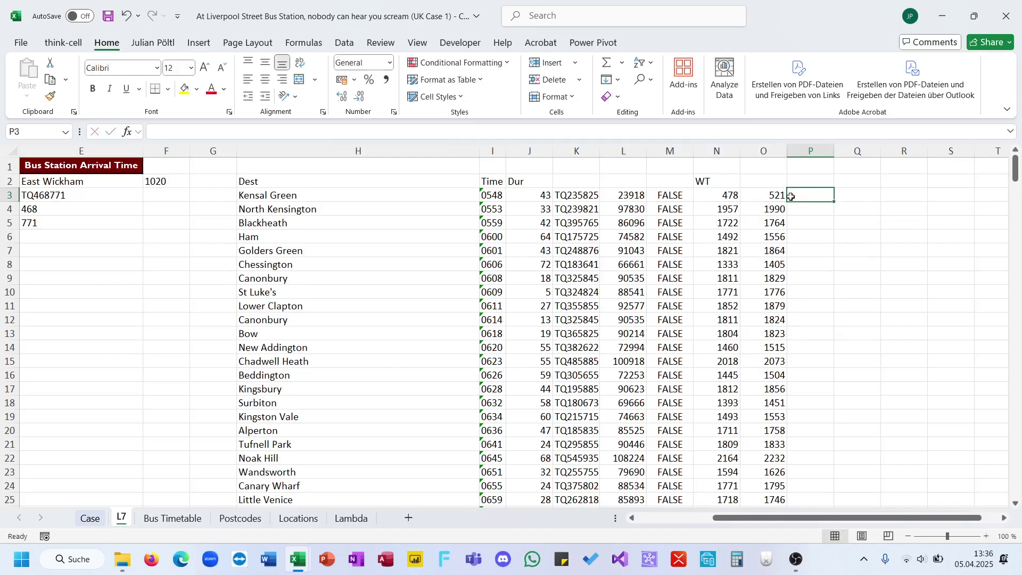
# Compute the leftover minutes with =MOD(O3;60) in P3 and fill the formula down column P
pyautogui.write('Mod')
pyautogui.press('BackSpace')
pyautogui.press('BackSpace')
pyautogui.press('BackSpace')
pyautogui.write('=mod')
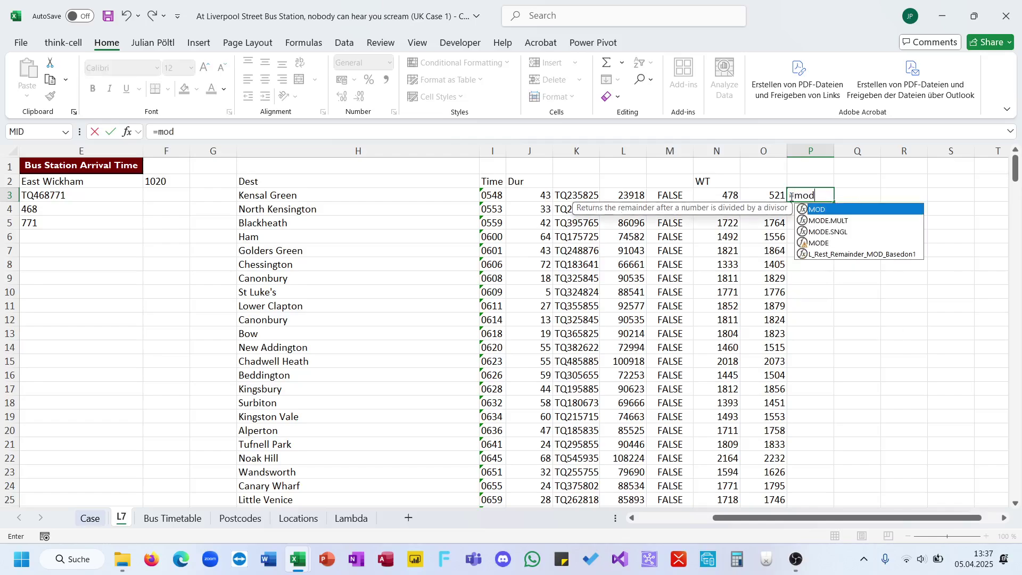
pyautogui.press('Tab')
pyautogui.press('Left')
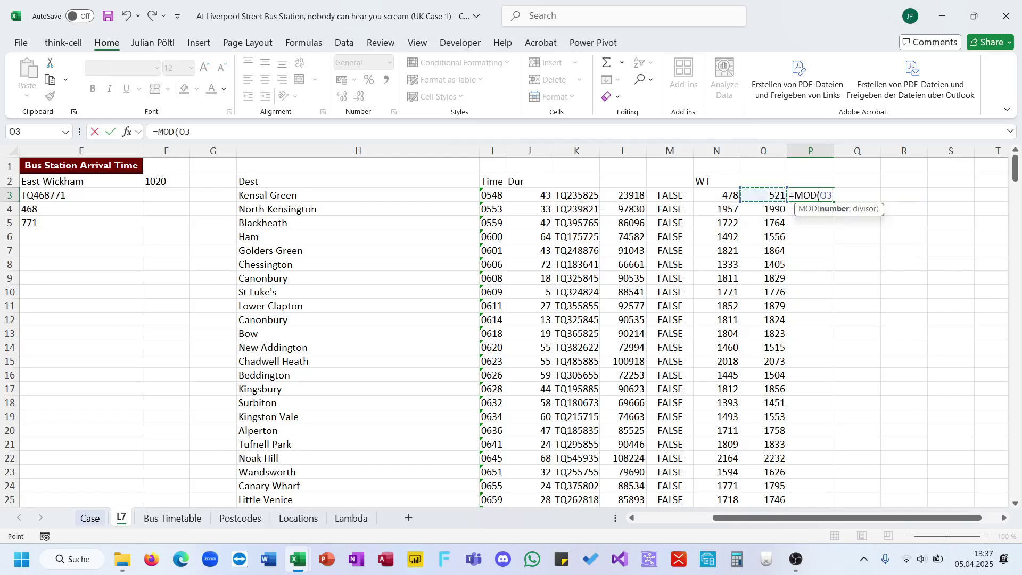
pyautogui.write(';60)')
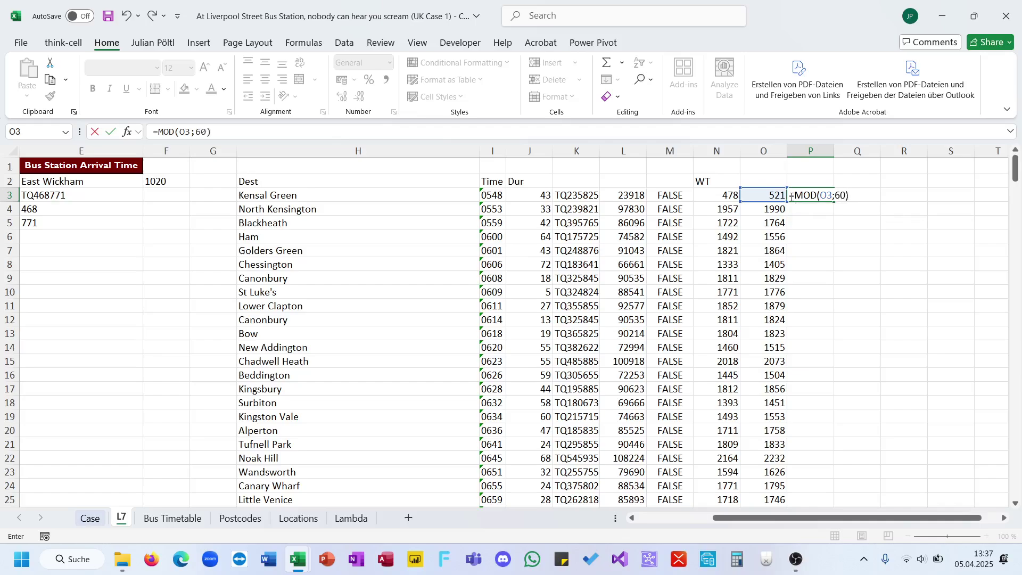
pyautogui.press('Return')
pyautogui.click(828, 197)
pyautogui.doubleClick(832, 201)
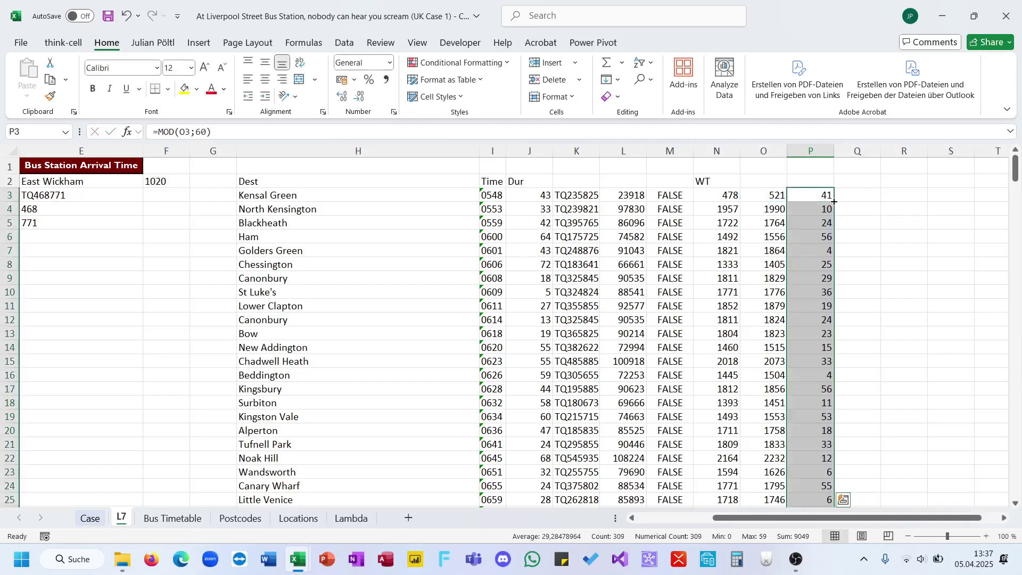
# Enter the headers Min in P2 and H in Q2
pyautogui.click(838, 195)
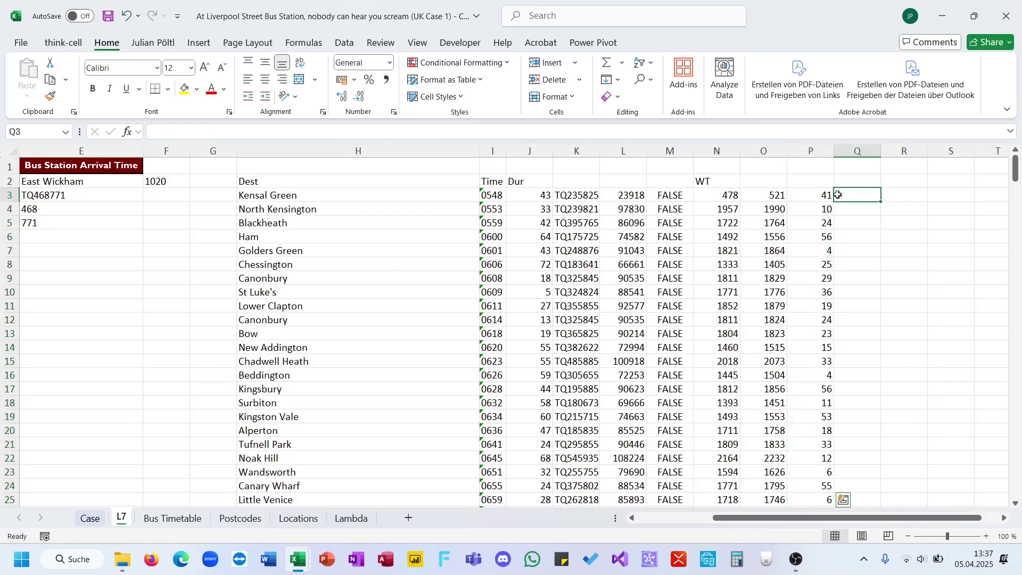
pyautogui.click(814, 180)
pyautogui.write('Min')
pyautogui.press('Tab')
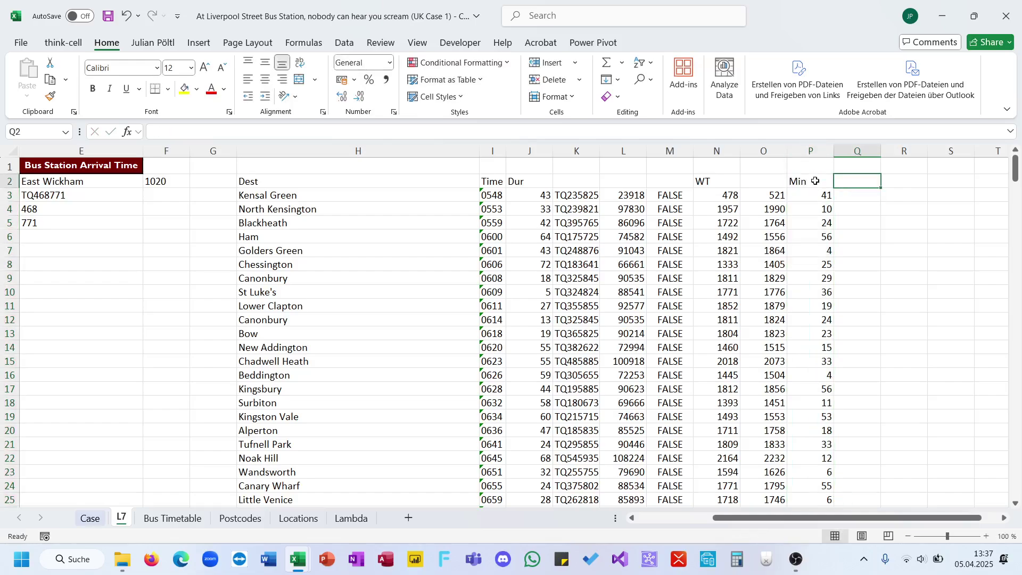
pyautogui.write('H')
pyautogui.press('Return')
pyautogui.press('Right')
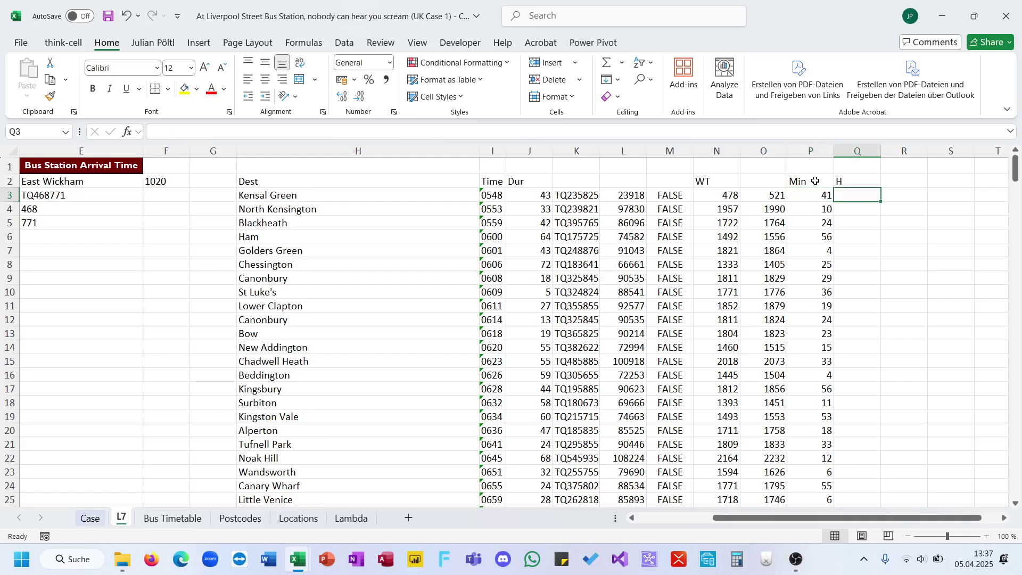
# Convert the combined travel minutes to hours with =O3/60 in Q3
pyautogui.write('0')
pyautogui.press('Left')
pyautogui.press('Left')
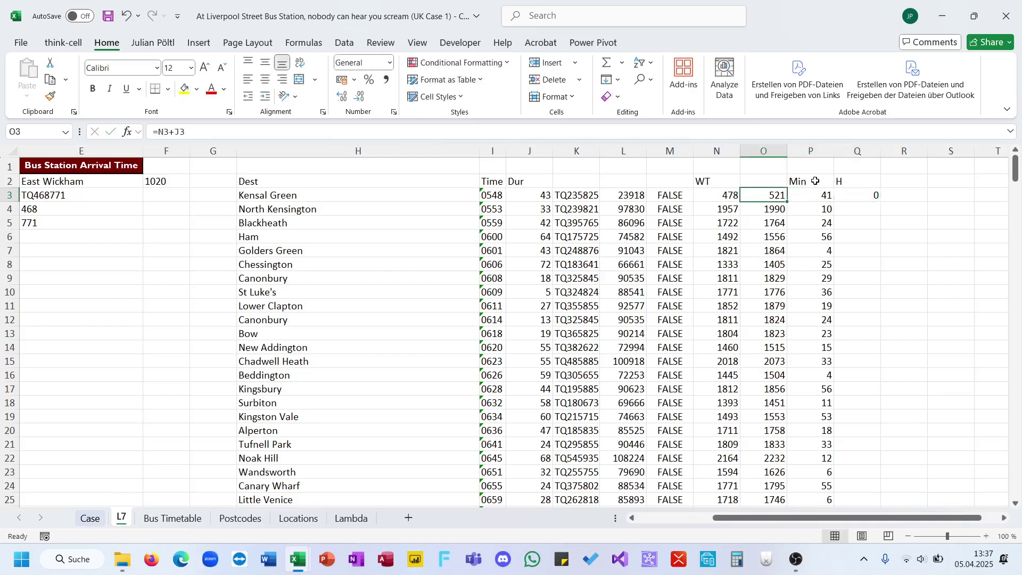
pyautogui.press('Right')
pyautogui.press('Right')
pyautogui.write('=')
pyautogui.press('Left')
pyautogui.press('Left')
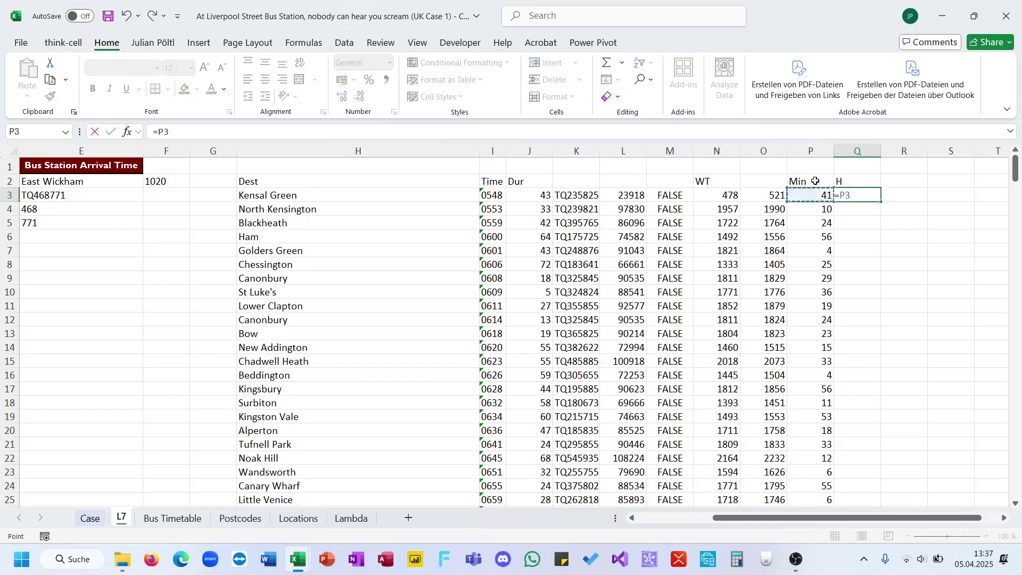
pyautogui.write('/')
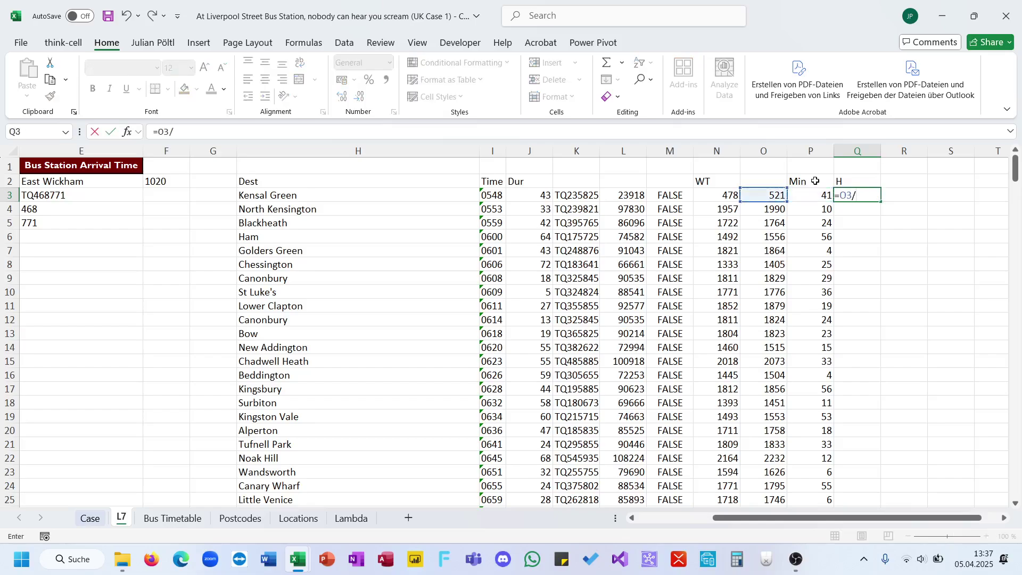
pyautogui.write('60')
pyautogui.press('Return')
pyautogui.press('Up')
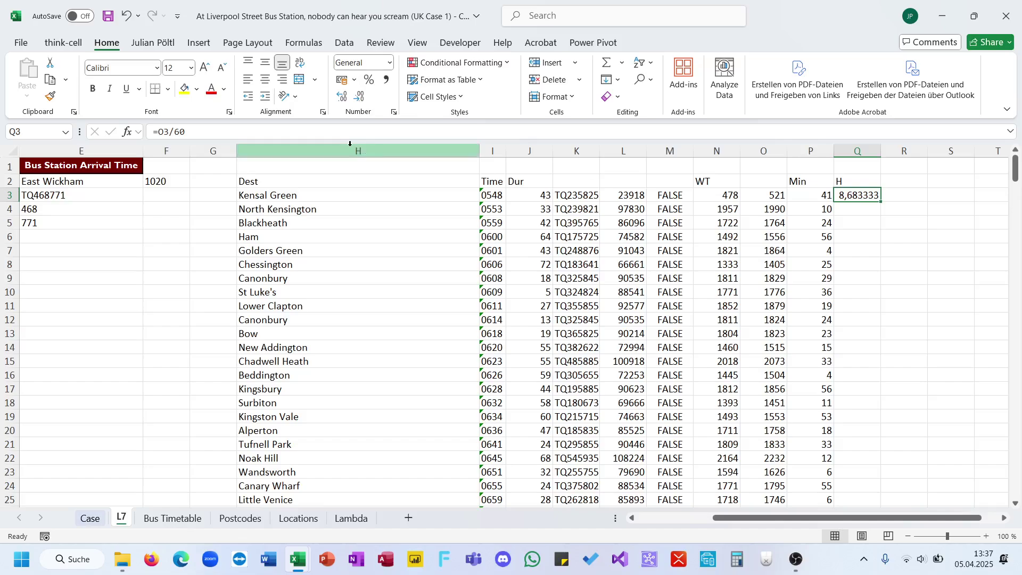
# Wrap the hours formula in Q3 as =ROUNDDOWN(O3/60;) and fill it down the H column
pyautogui.click(158, 132)
pyautogui.write('rou')
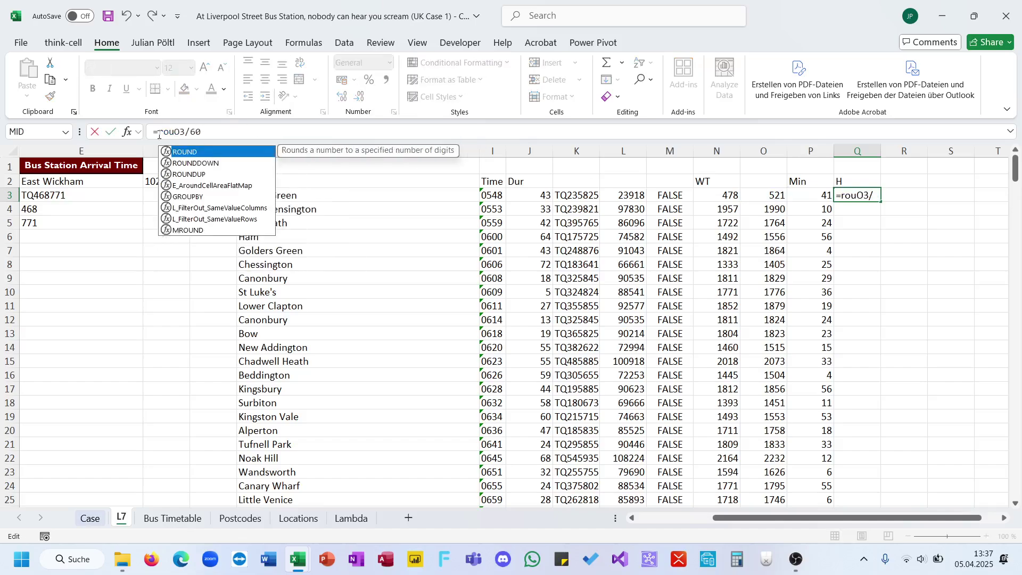
pyautogui.press('Down')
pyautogui.press('Tab')
pyautogui.press('End')
pyautogui.write(';')
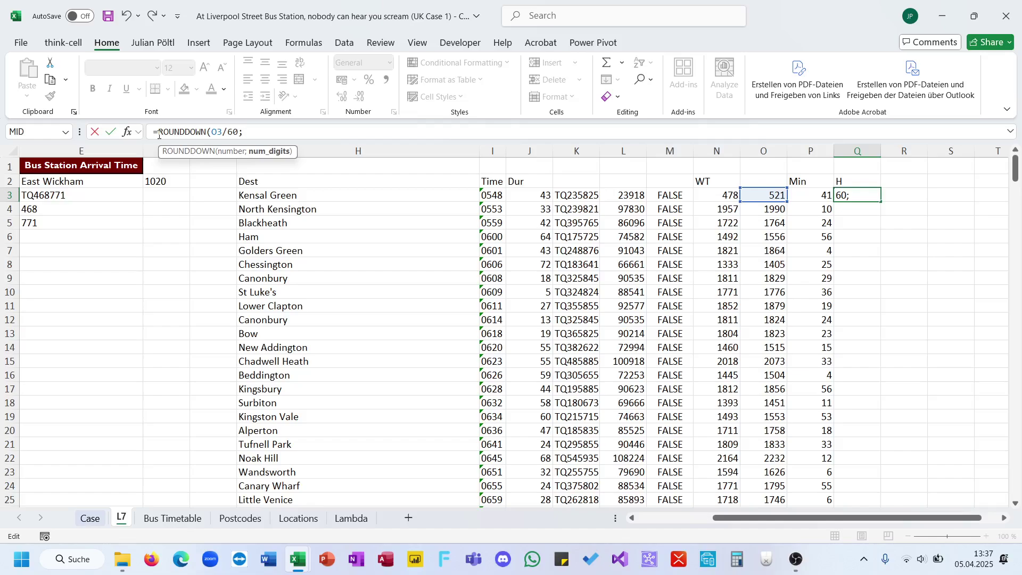
pyautogui.write(')')
pyautogui.press('Return')
pyautogui.press('Up')
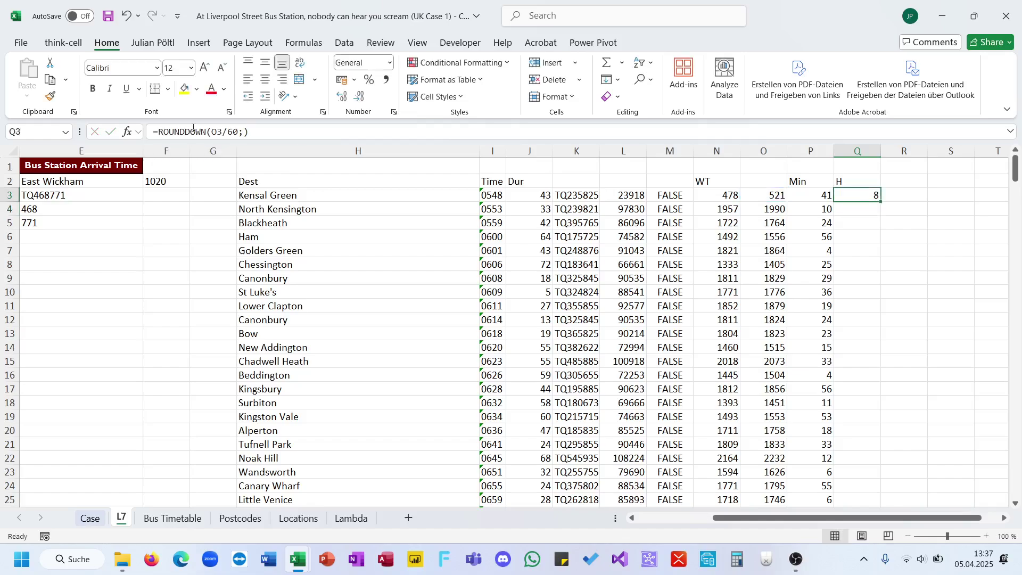
pyautogui.doubleClick(881, 203)
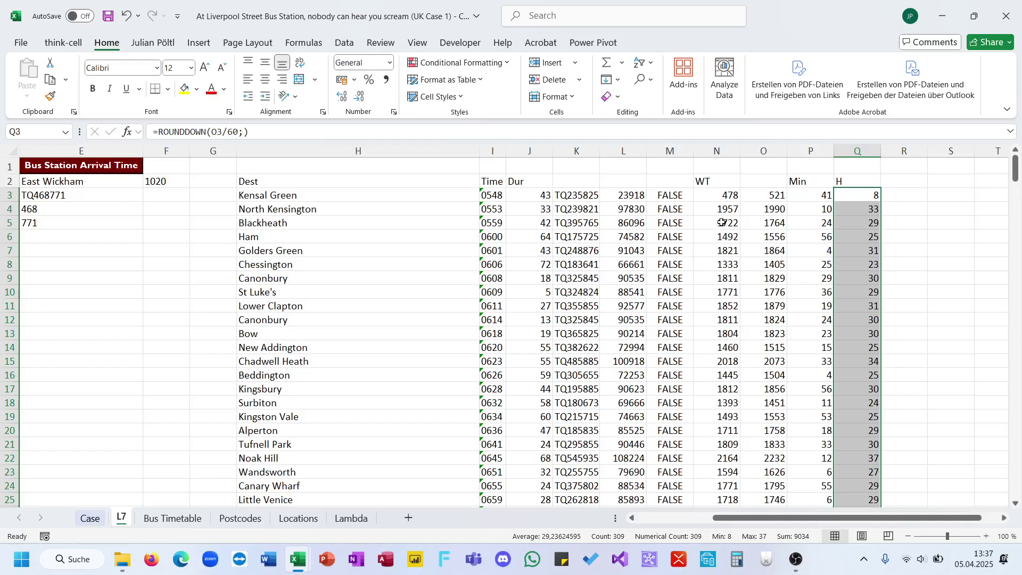
pyautogui.click(900, 193)
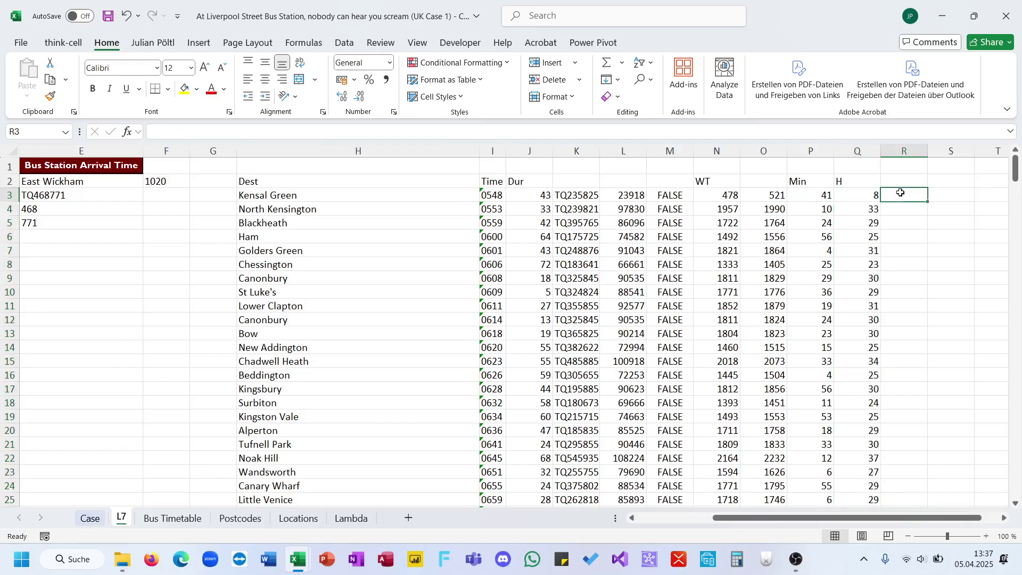
pyautogui.write('=')
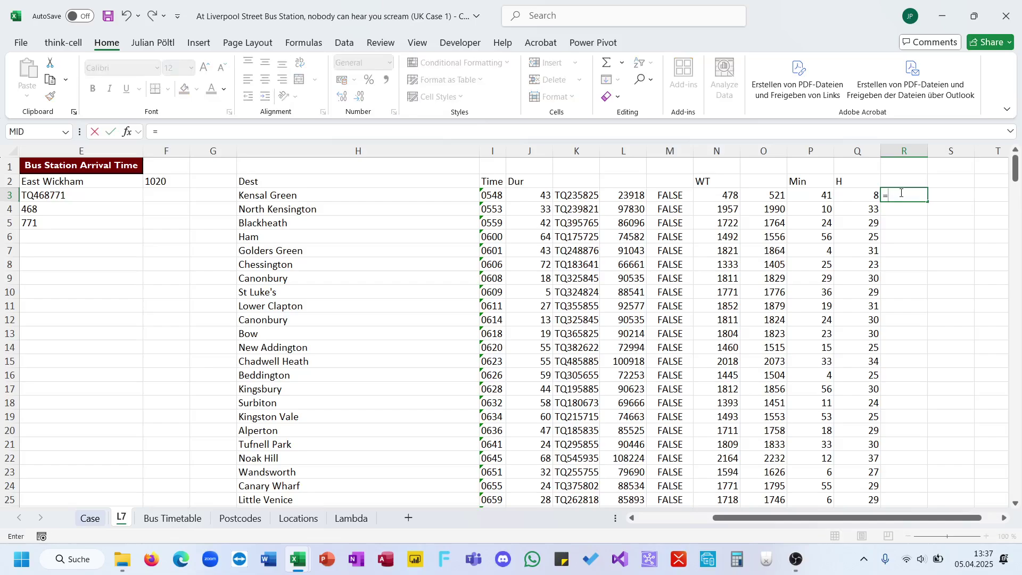
pyautogui.write('m')
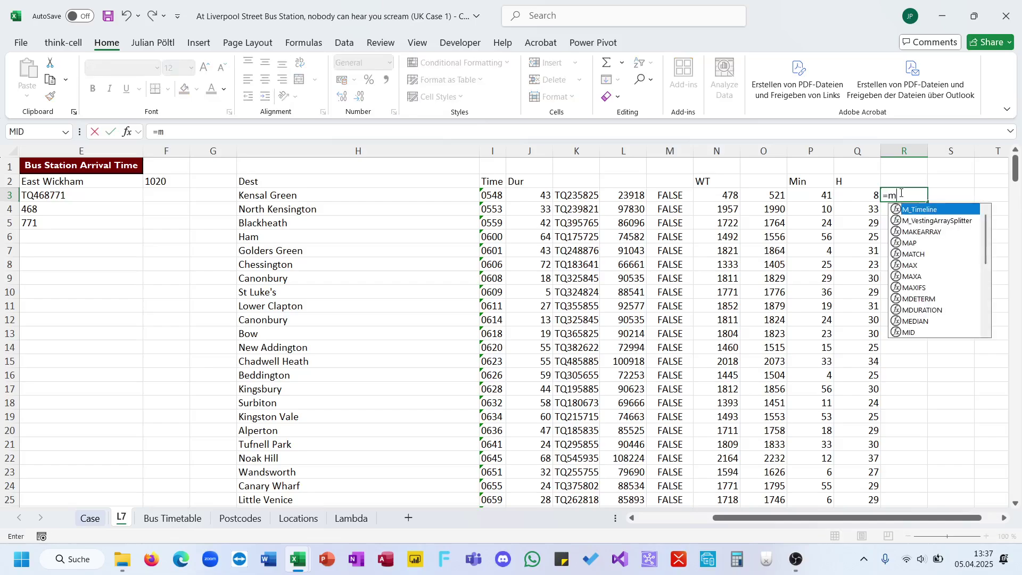
pyautogui.write('id')
pyautogui.press('Escape')
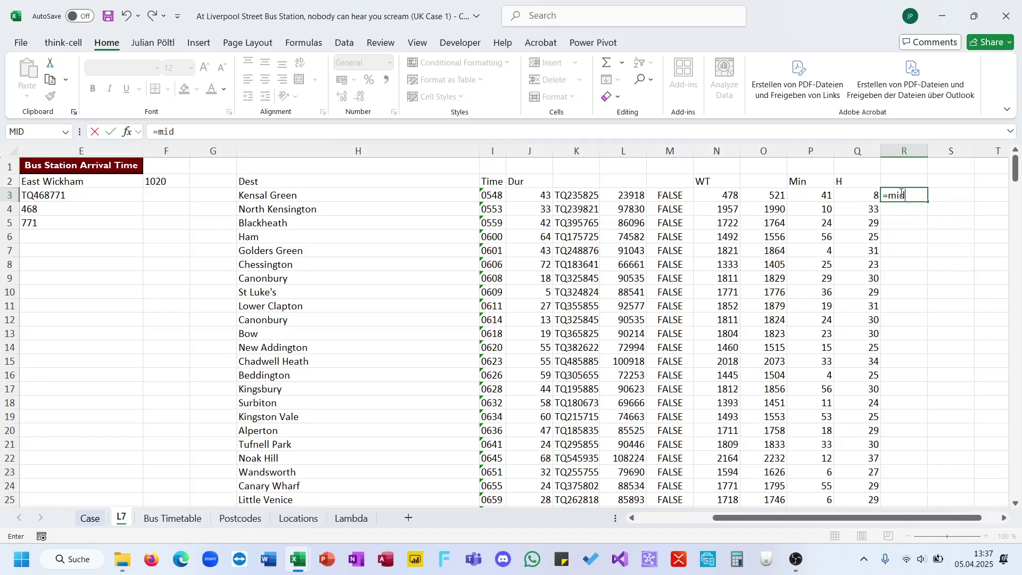
pyautogui.press('Escape')
pyautogui.write('=lef')
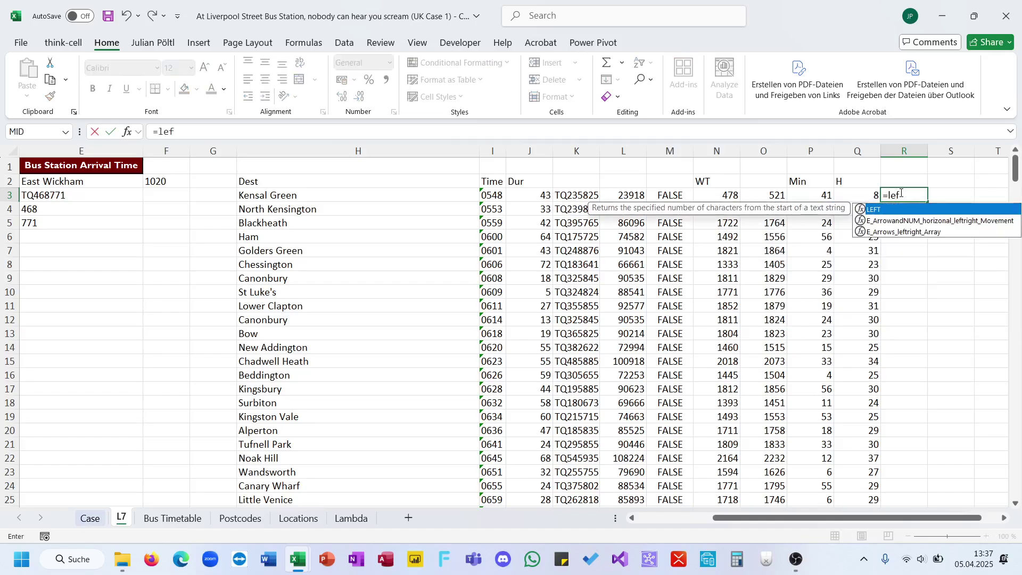
pyautogui.press('Tab')
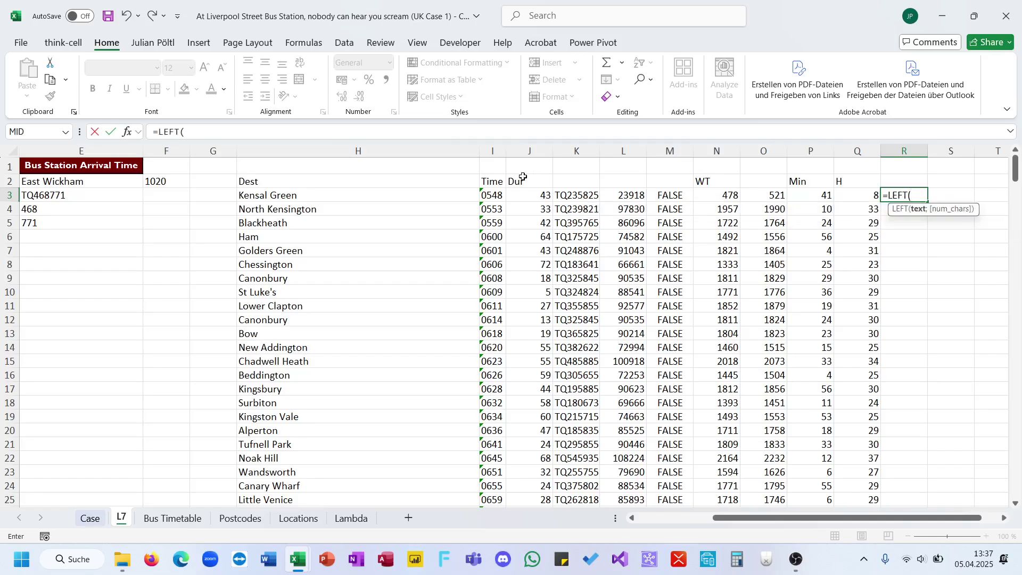
pyautogui.click(494, 196)
pyautogui.write(';2)')
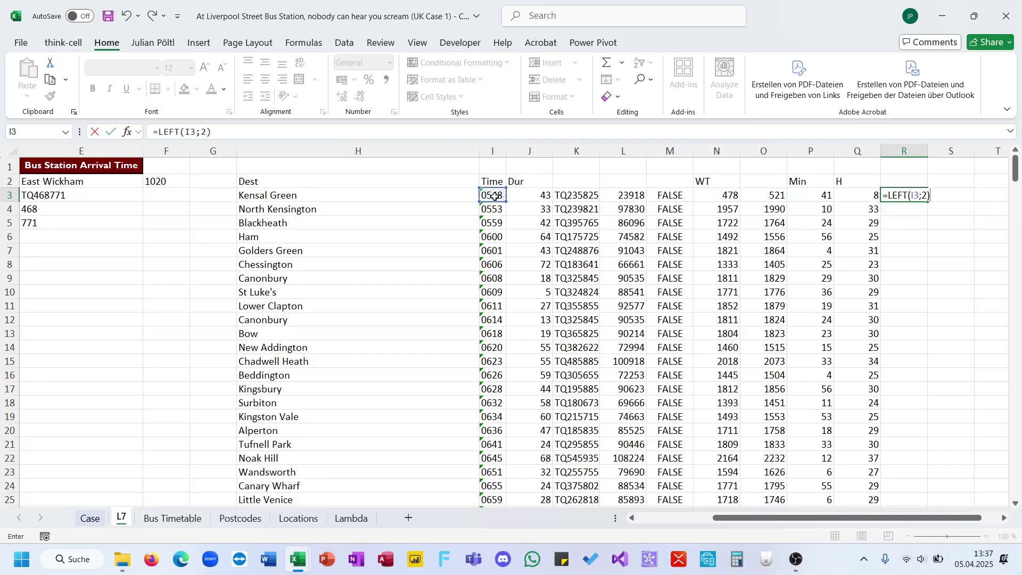
pyautogui.write('+')
pyautogui.press('Left')
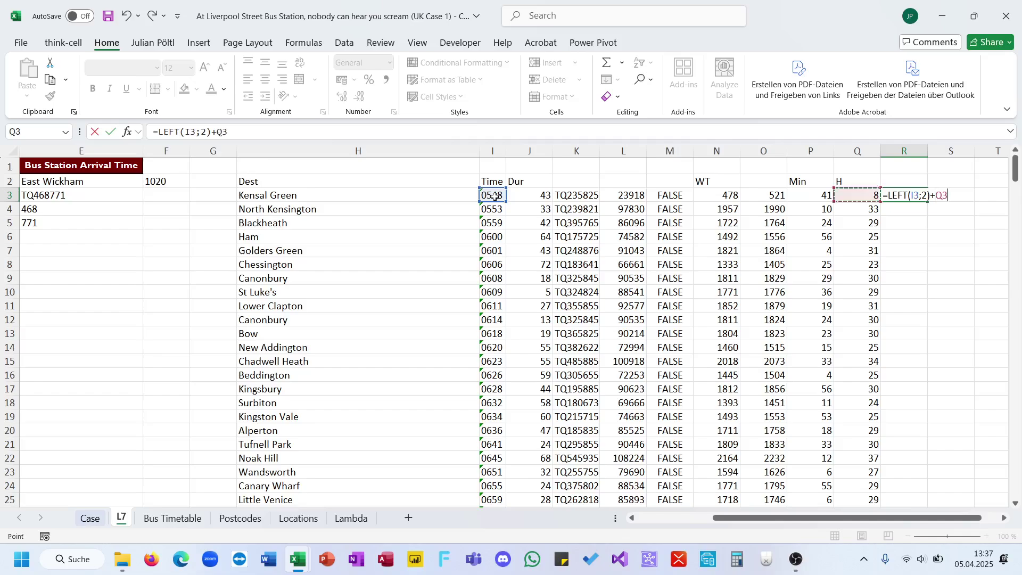
pyautogui.press('Escape')
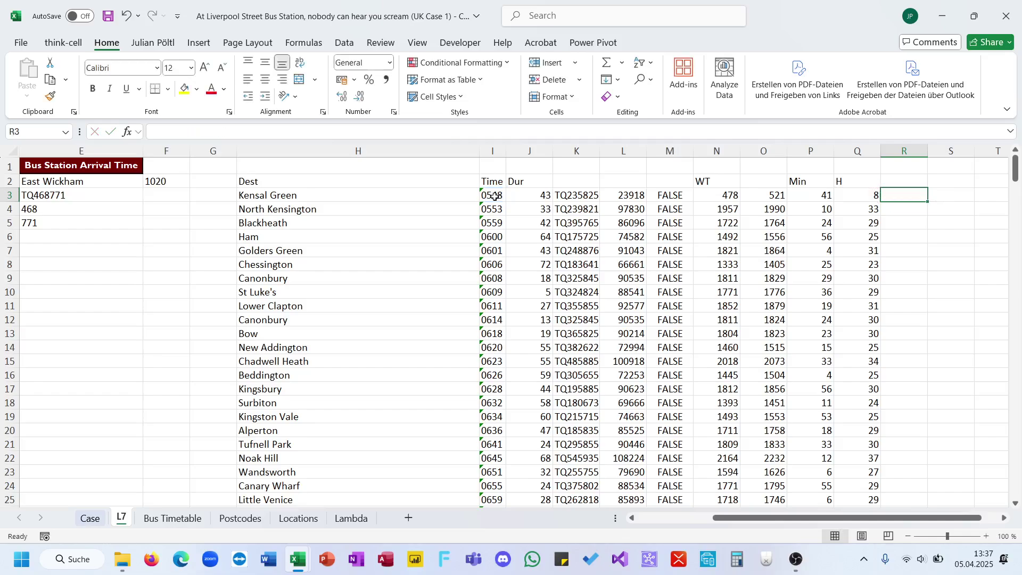
pyautogui.click(495, 196)
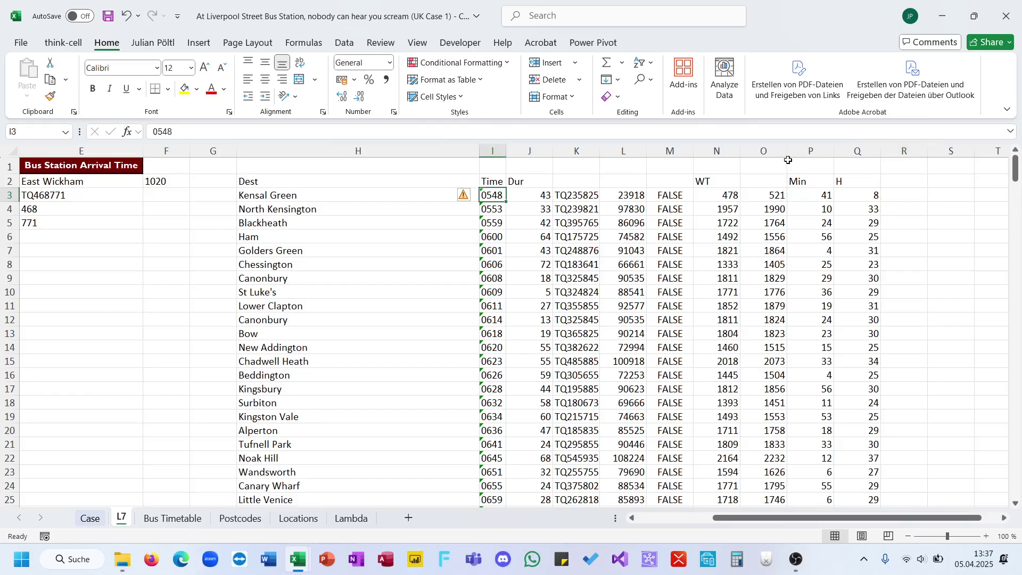
# Insert a new column before the Min column and give it the header MinS in P2
pyautogui.click(813, 151)
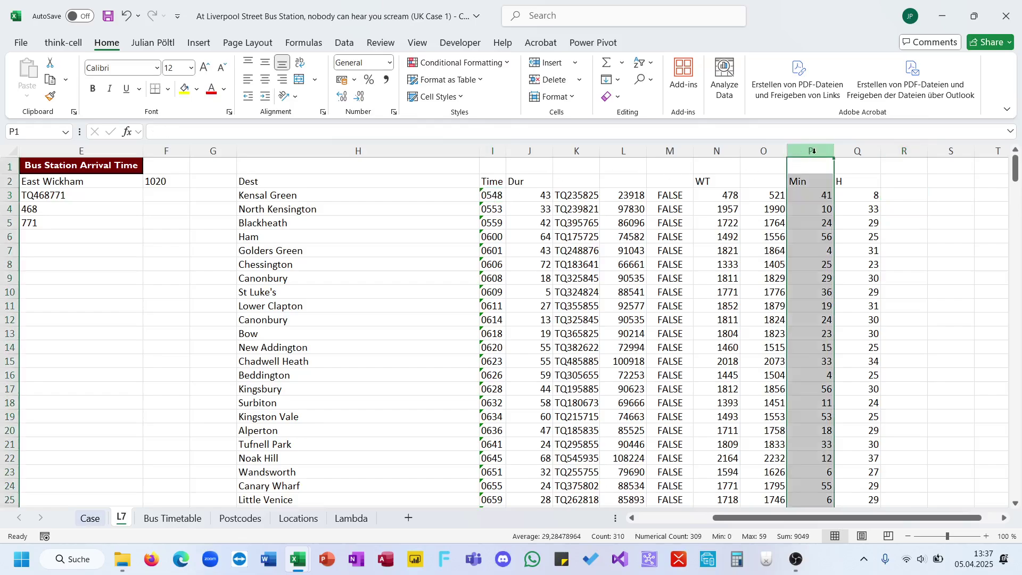
pyautogui.press('Up')
pyautogui.click(813, 151)
pyautogui.hotkey('ctrl', '+')
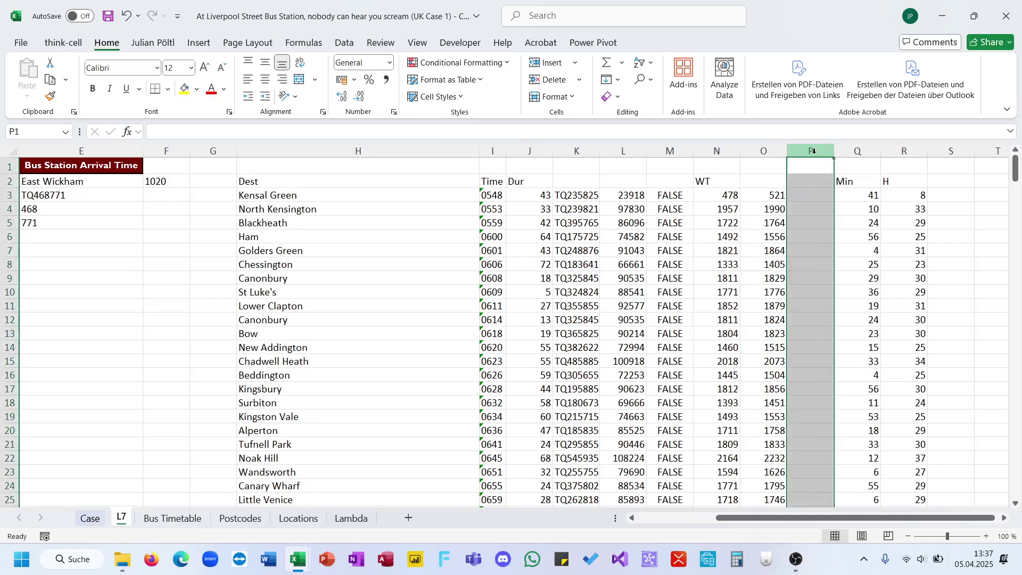
pyautogui.click(815, 179)
pyautogui.write('MinS')
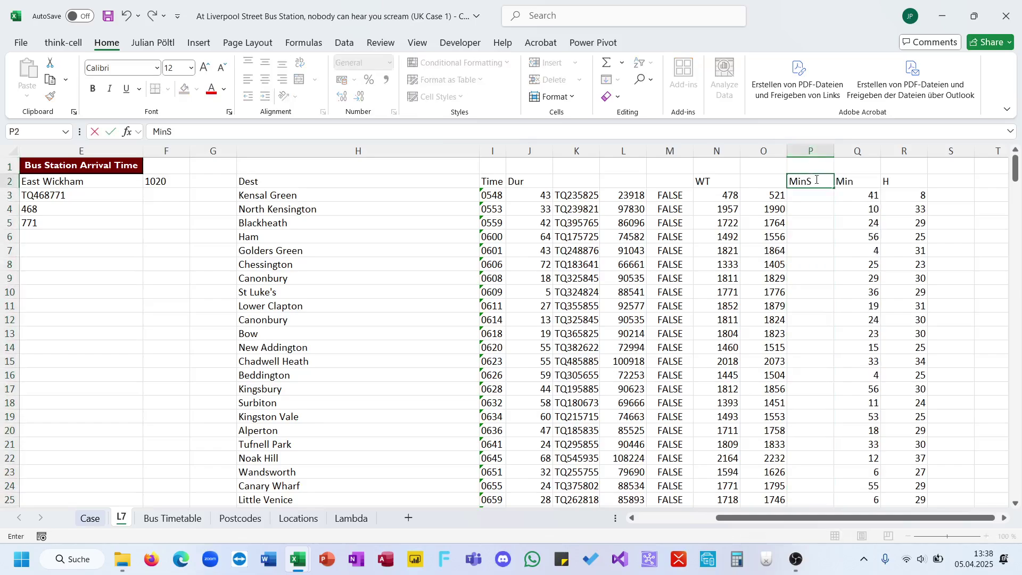
pyautogui.press('Return')
# Extract the departure minutes with =RIGHT(I3;2) in P3 and fill the formula down the MinS column
pyautogui.write('0')
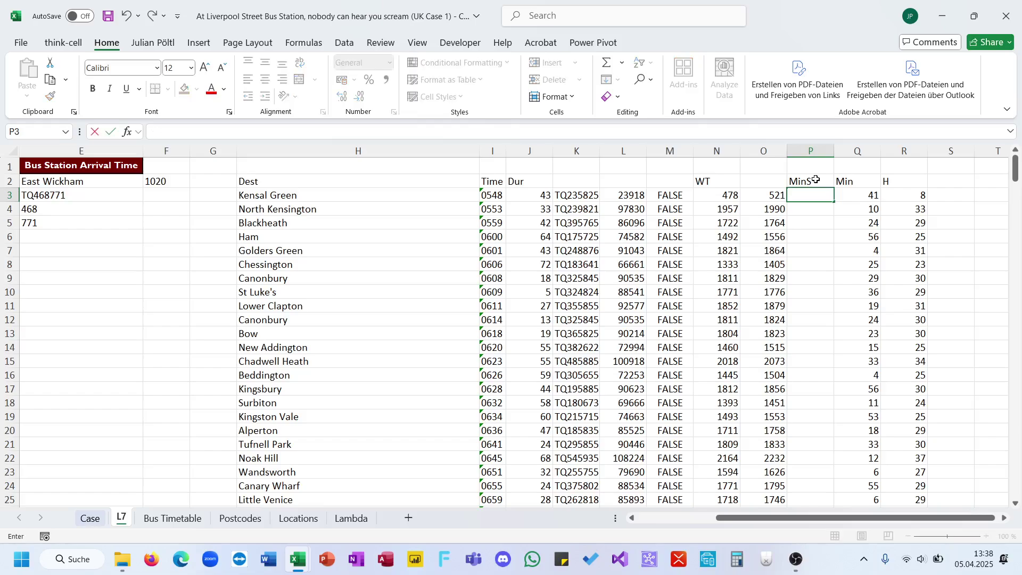
pyautogui.write('=RIGHT(')
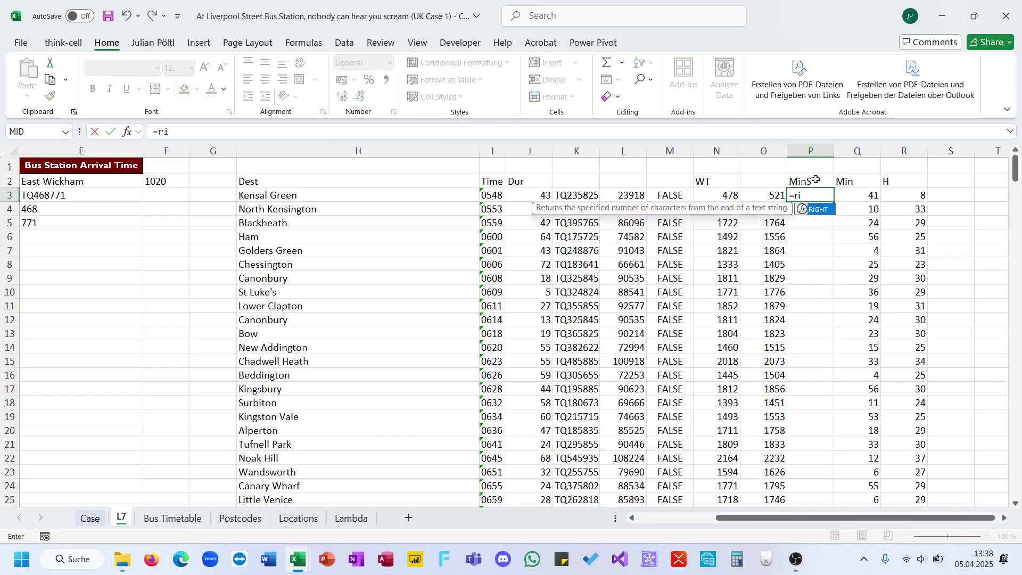
pyautogui.click(494, 193)
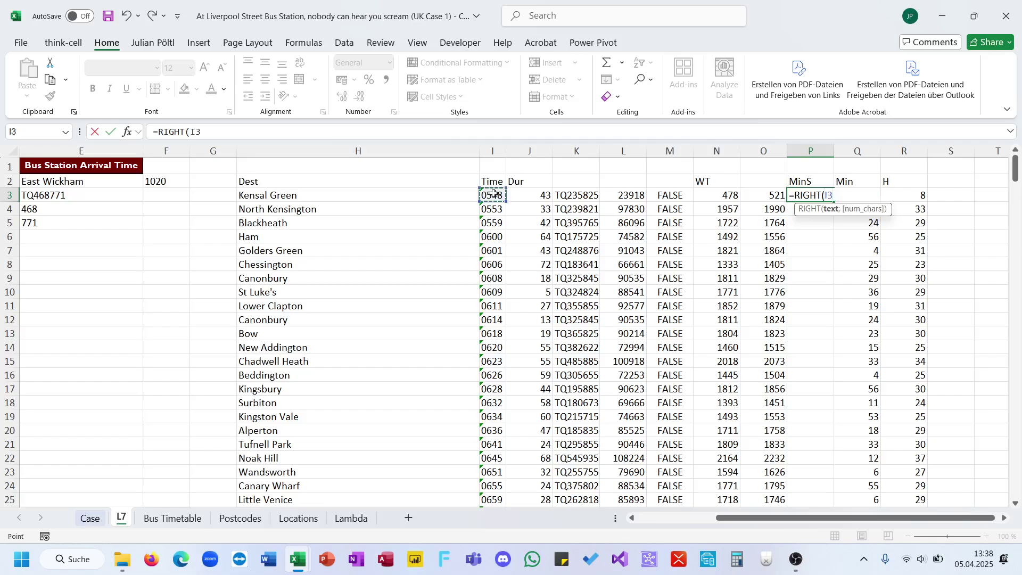
pyautogui.write(';2)')
pyautogui.hotkey('ctrl', 'Return')
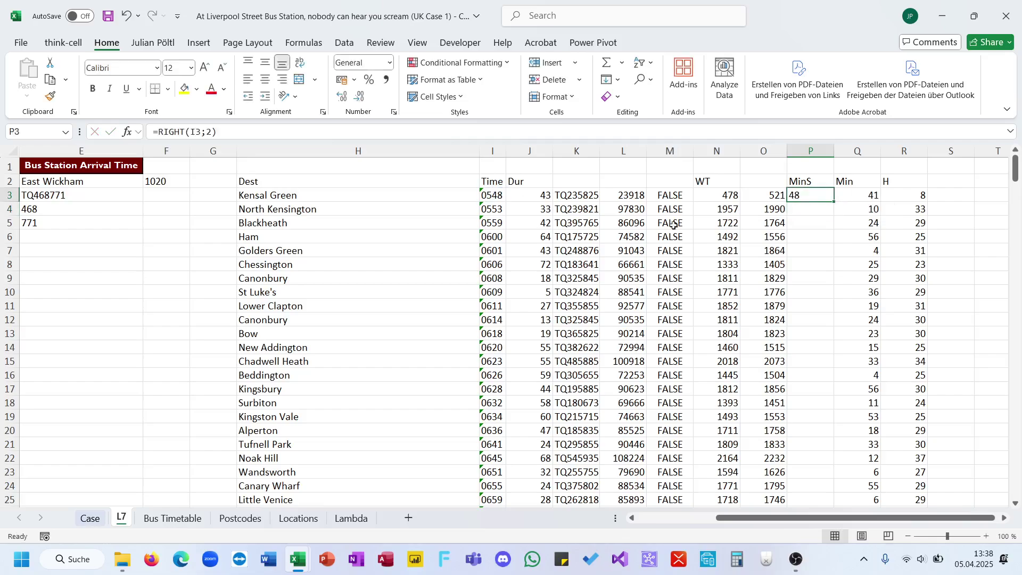
pyautogui.doubleClick(834, 201)
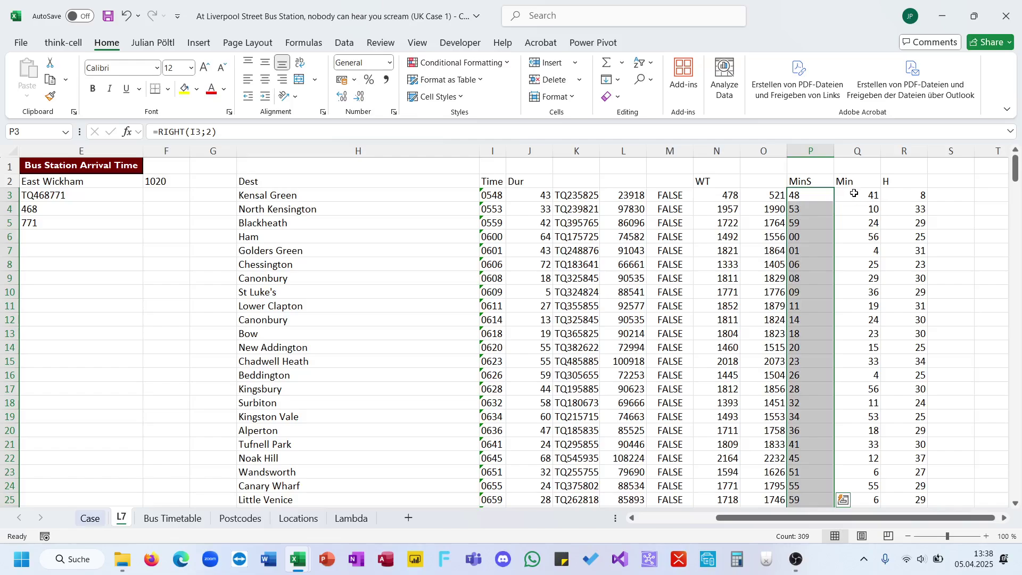
# Move the MinS column in front of the combined travel minutes column, directly after WT
pyautogui.click(854, 194)
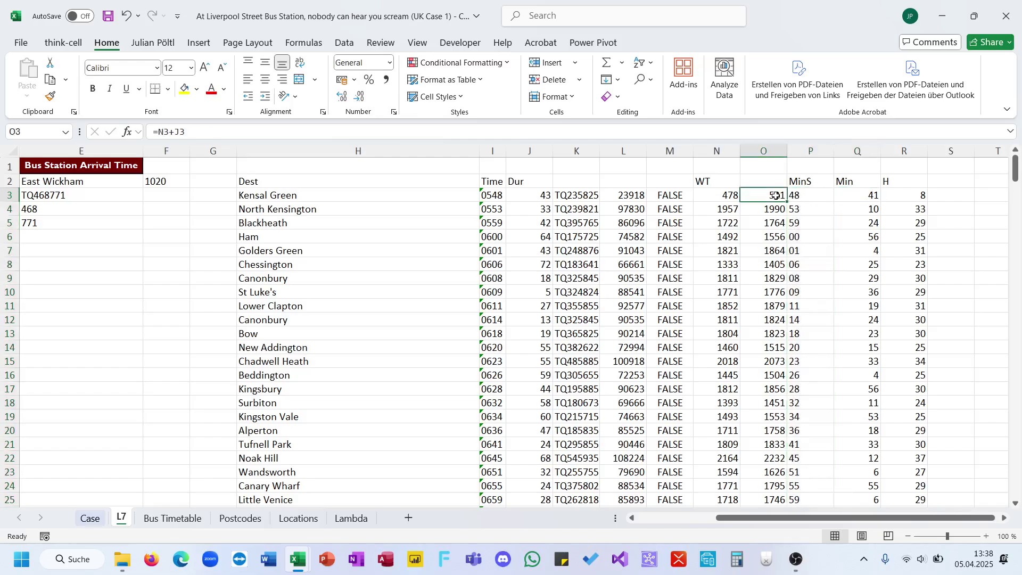
pyautogui.click(810, 151)
pyautogui.moveTo(835, 170); pyautogui.dragTo(752, 170)
pyautogui.click(794, 193)
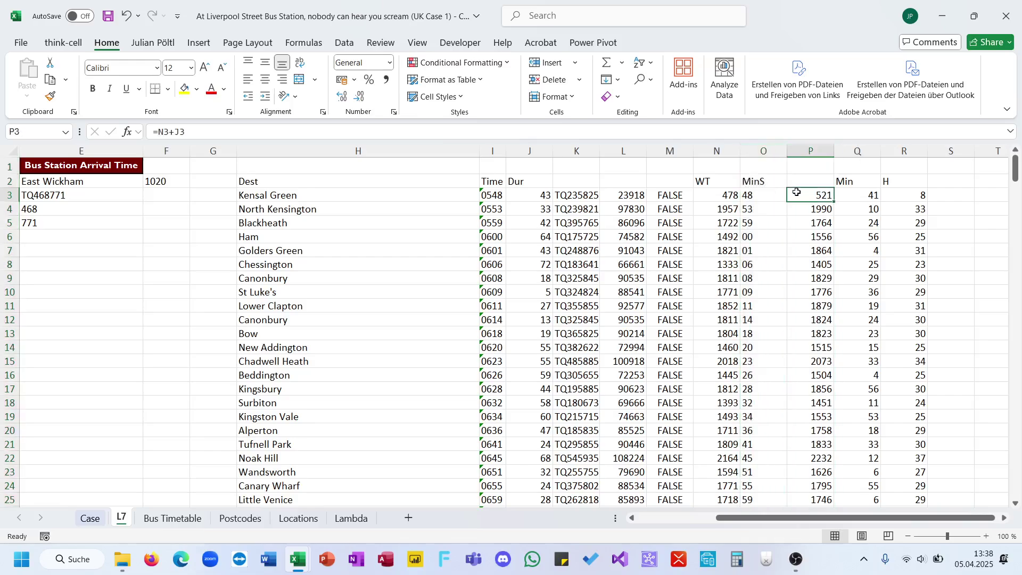
# Add the MinS value to the total minutes formula in P3, making it =N3+J3+O3, and fill it down the column
pyautogui.click(775, 193)
pyautogui.click(800, 194)
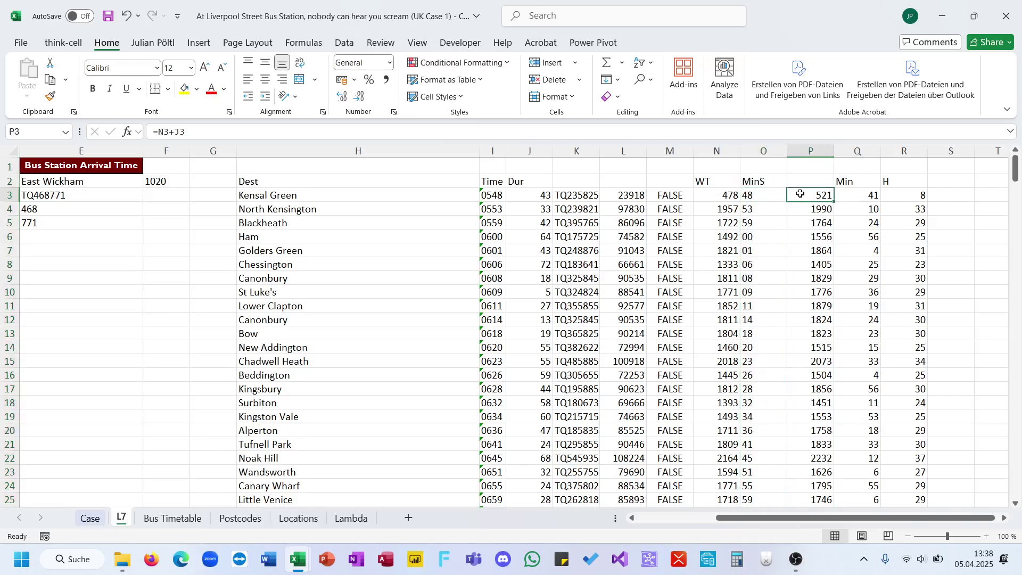
pyautogui.click(643, 130)
pyautogui.write('+')
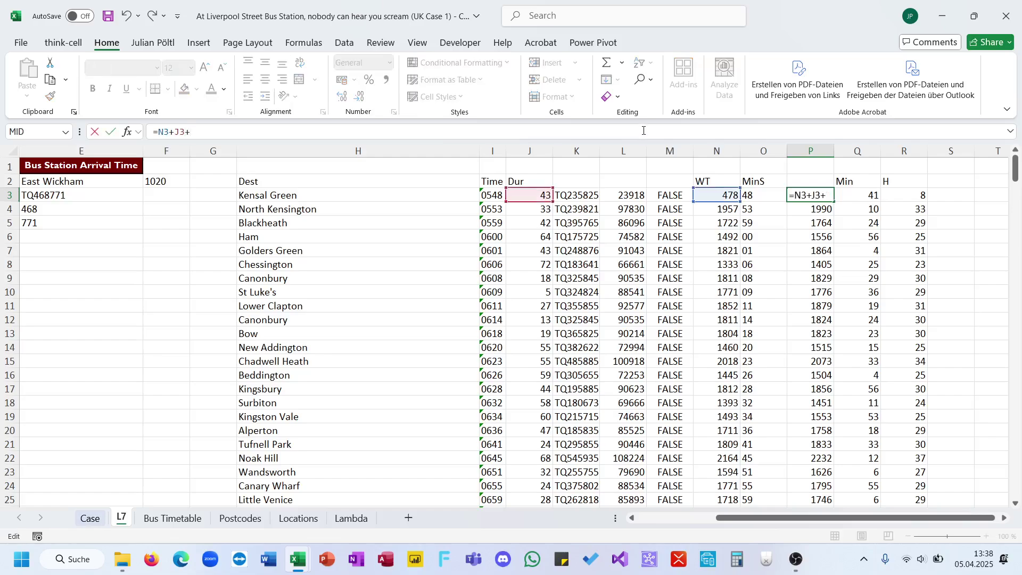
pyautogui.click(770, 195)
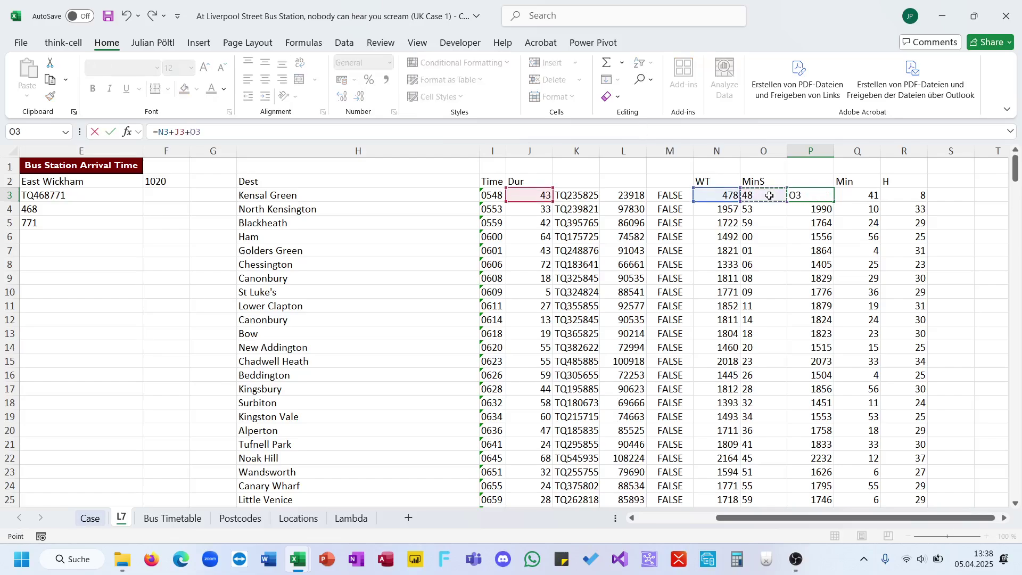
pyautogui.press('Return')
pyautogui.press('Up')
pyautogui.doubleClick(834, 201)
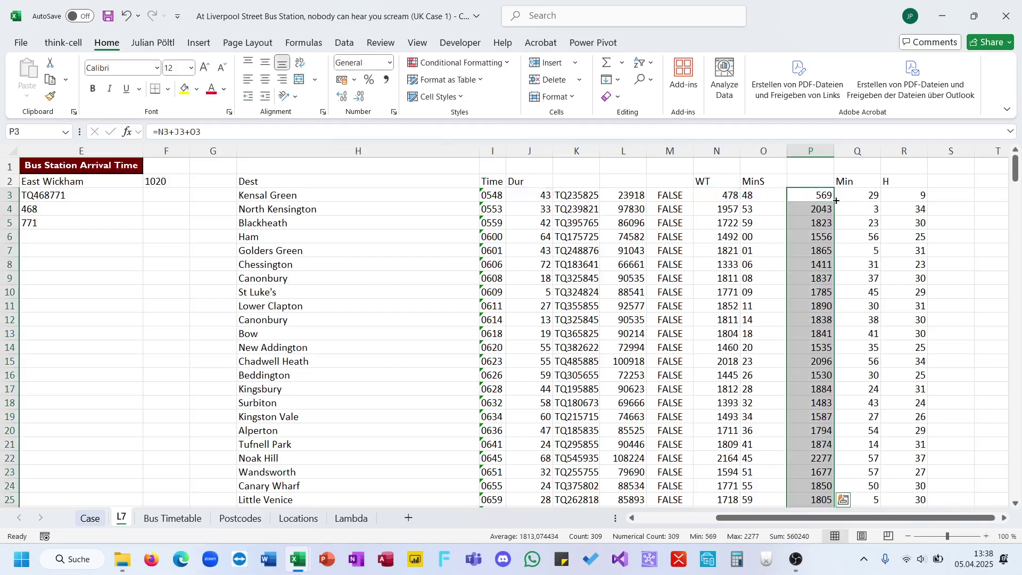
# Build a formula in S3 that adds the hours in R3 to the departure hour, =LEFT(I3;2)+R3
pyautogui.hscroll(2, 836, 201)
pyautogui.press('Right')
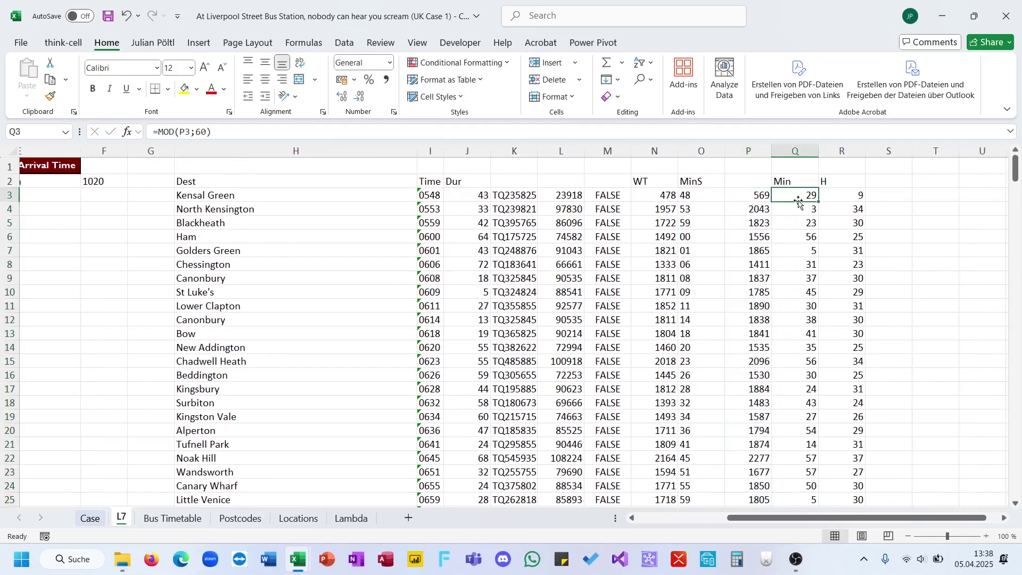
pyautogui.press('Right')
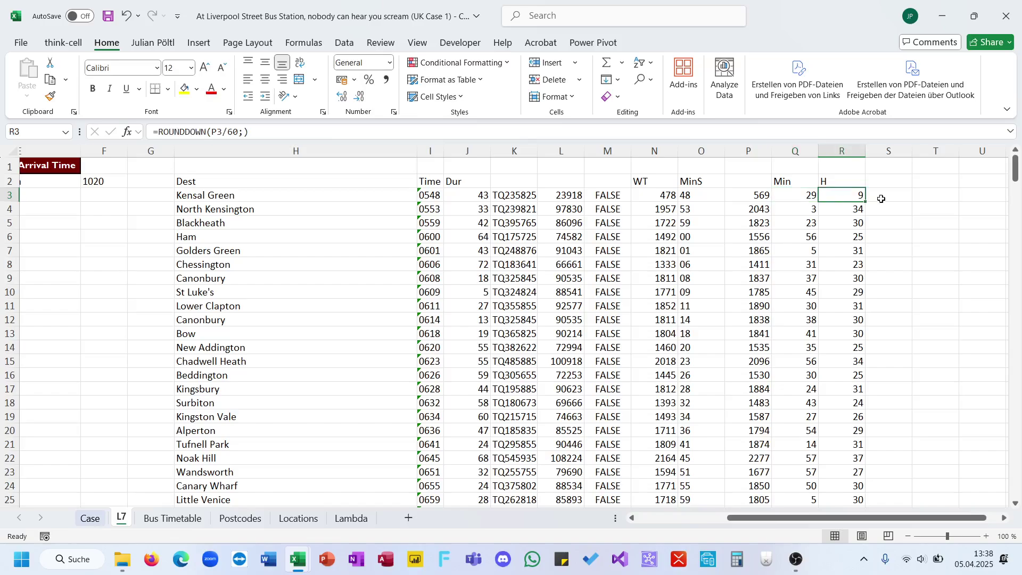
pyautogui.scroll(-14, 754, 297)
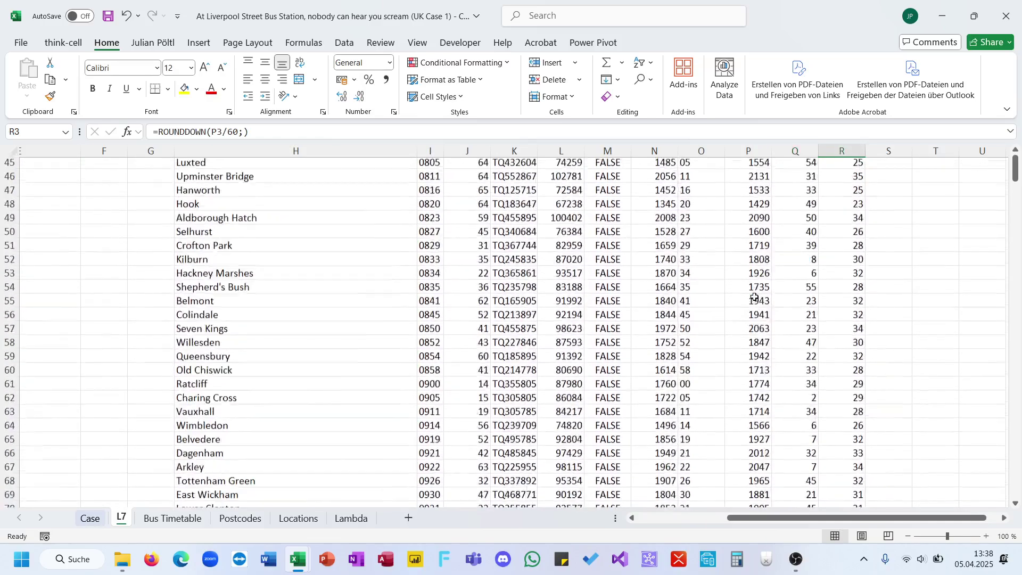
pyautogui.scroll(14, 754, 297)
pyautogui.click(877, 197)
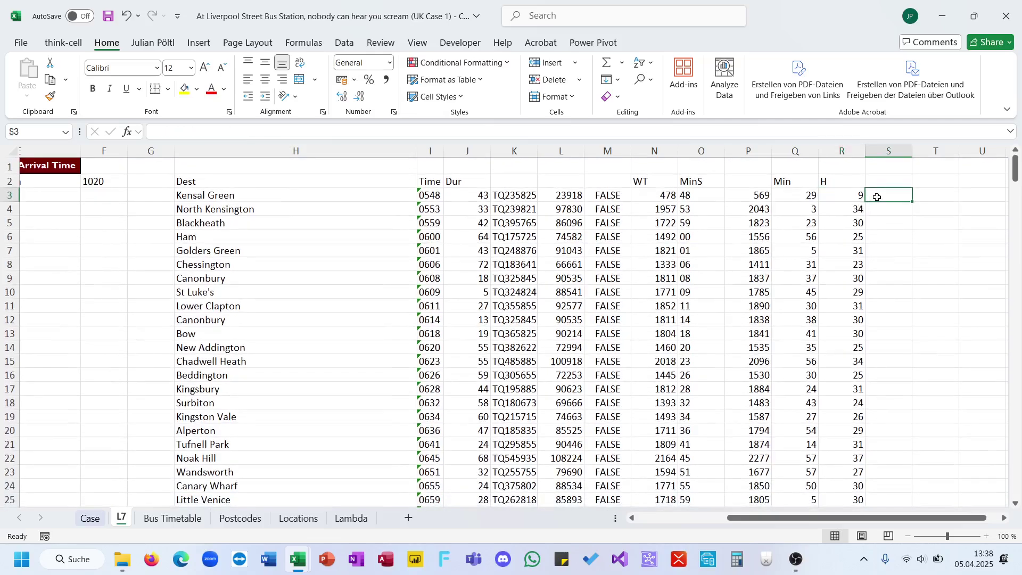
pyautogui.write('=')
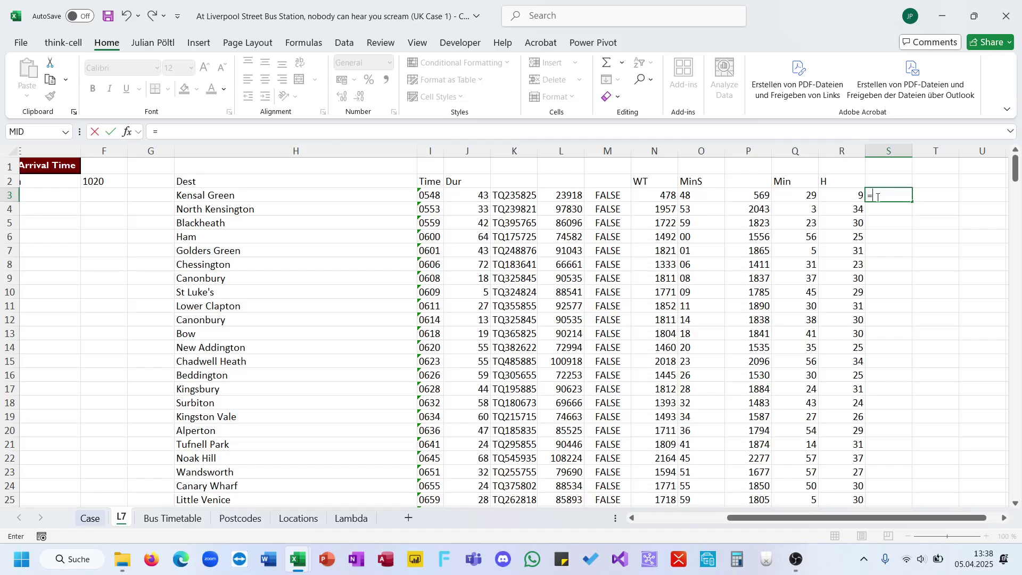
pyautogui.write('lef')
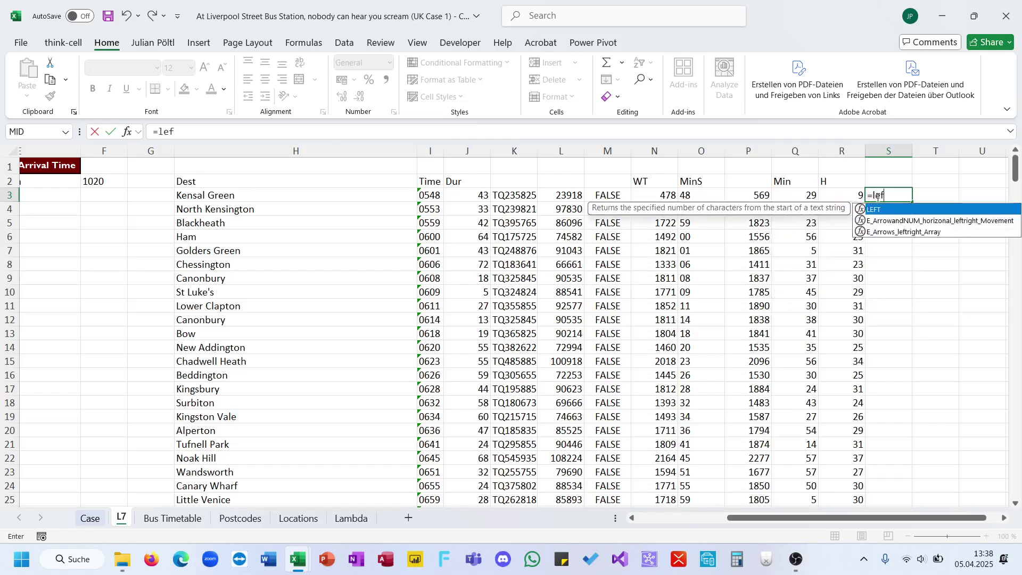
pyautogui.press('Tab')
pyautogui.click(438, 196)
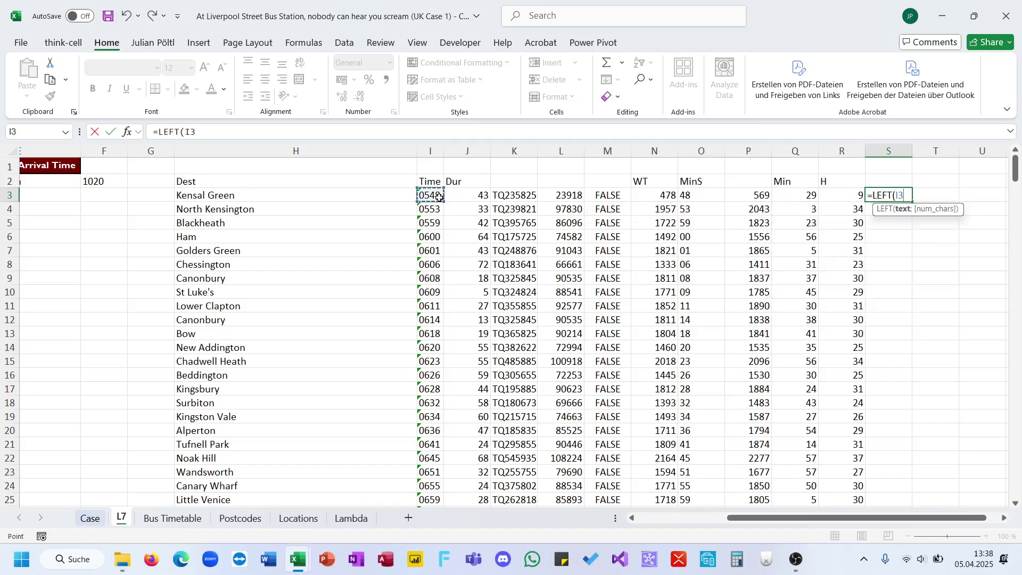
pyautogui.write(';2')
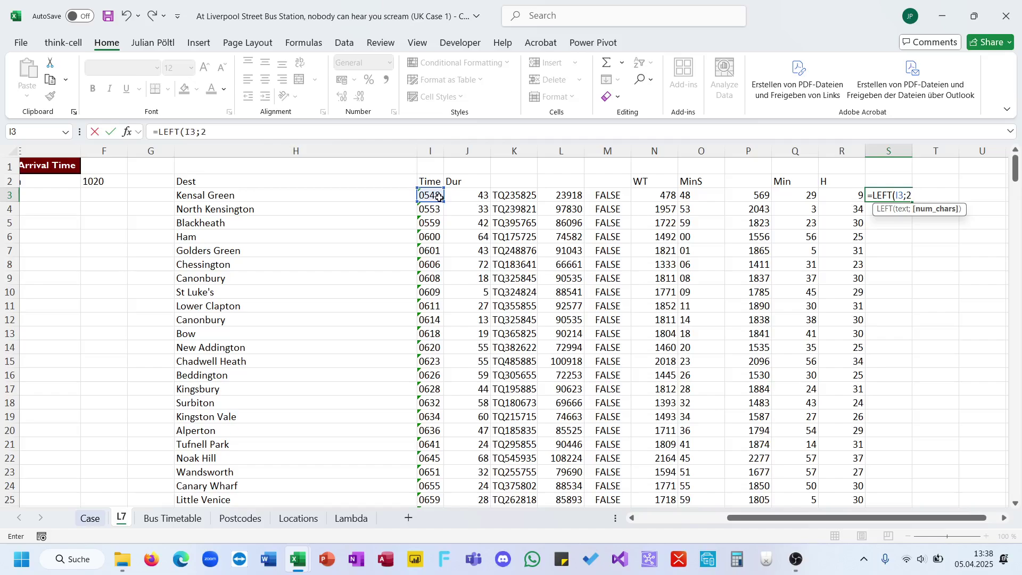
pyautogui.write(')')
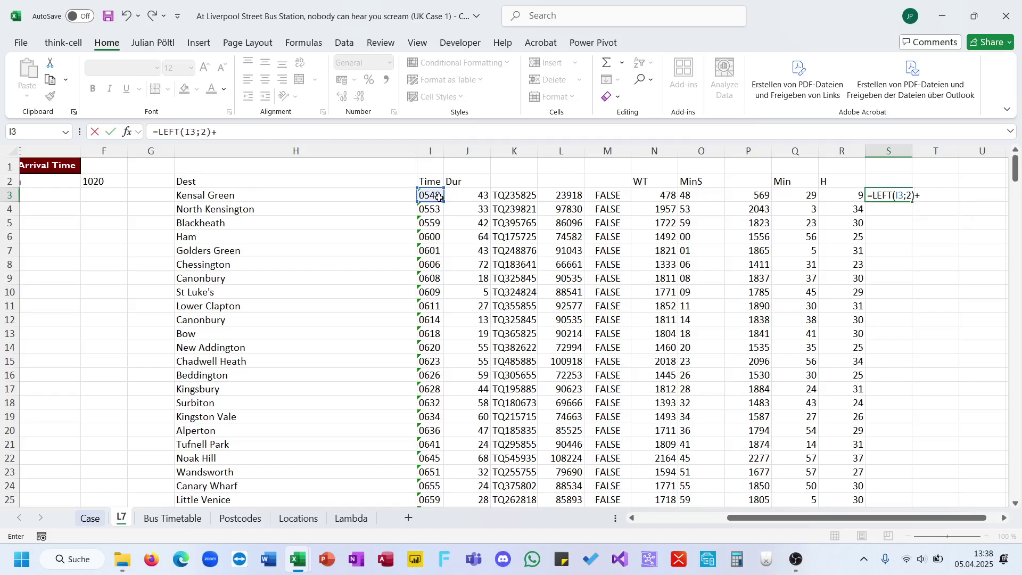
pyautogui.write('+')
pyautogui.press('Left')
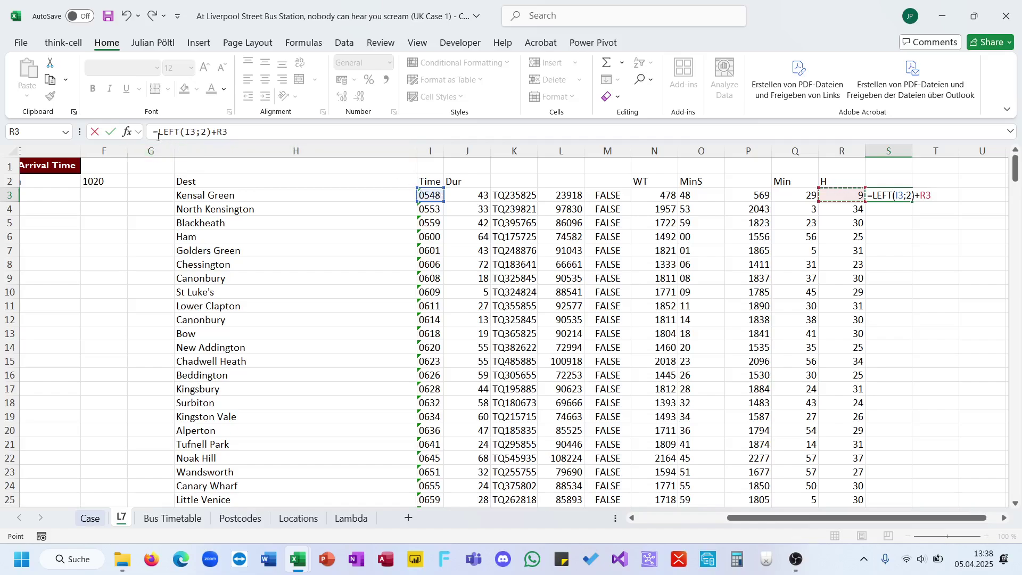
# Wrap the S3 hour formula in TEXT with the two-digit format "00"
pyautogui.click(159, 133)
pyautogui.write('tex')
pyautogui.press('Tab')
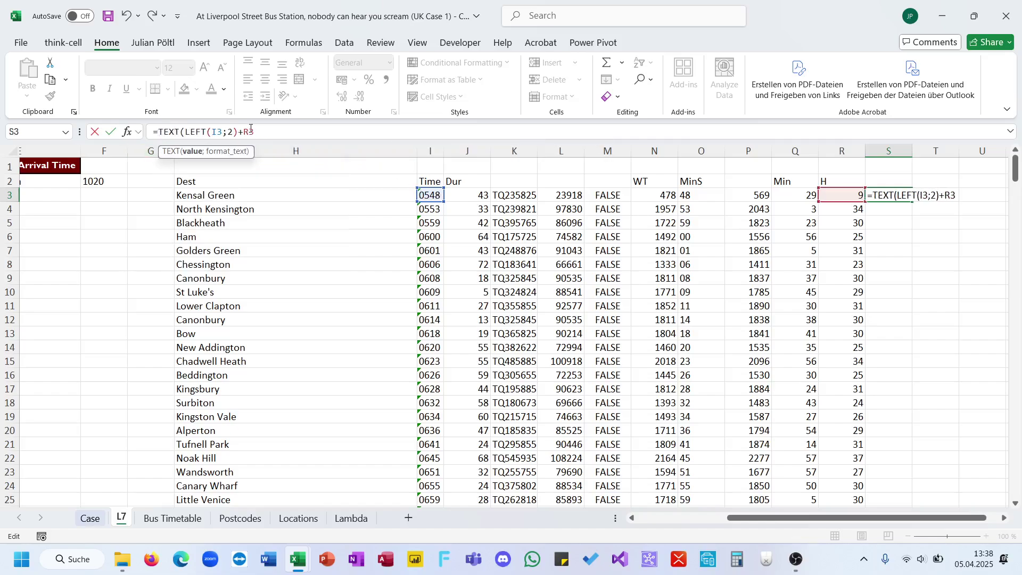
pyautogui.write(';"00")')
pyautogui.hotkey('ctrl', 'Return')
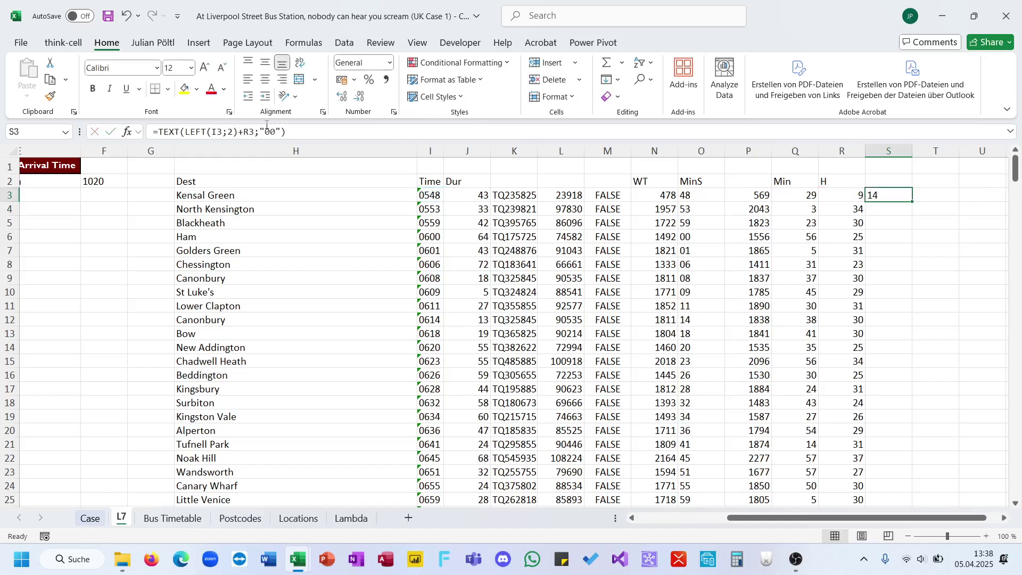
# Append the two-digit arrival minutes to the S3 formula with &TEXT(Q3;"00")
pyautogui.click(326, 125)
pyautogui.write('&')
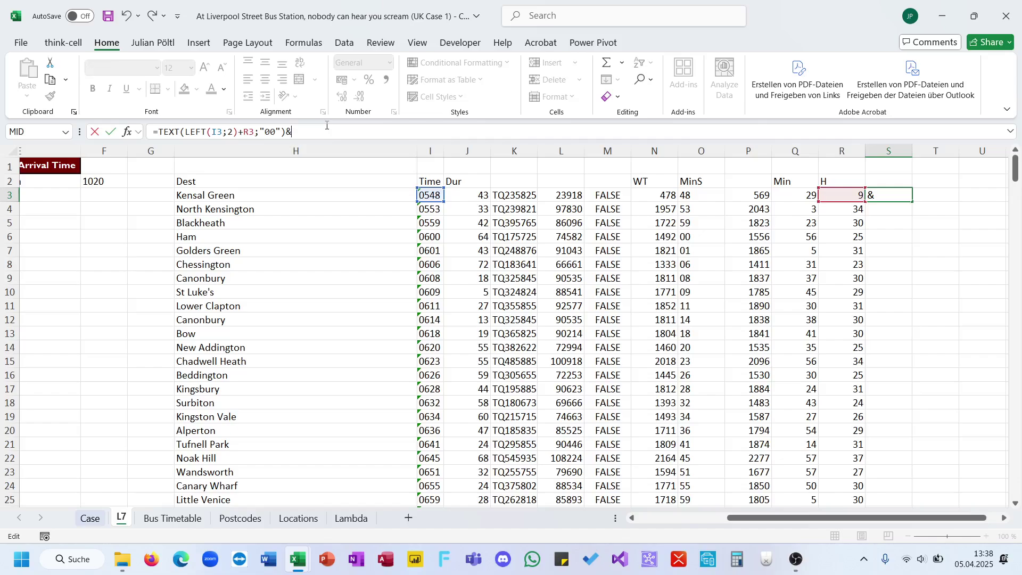
pyautogui.write('TEXT(')
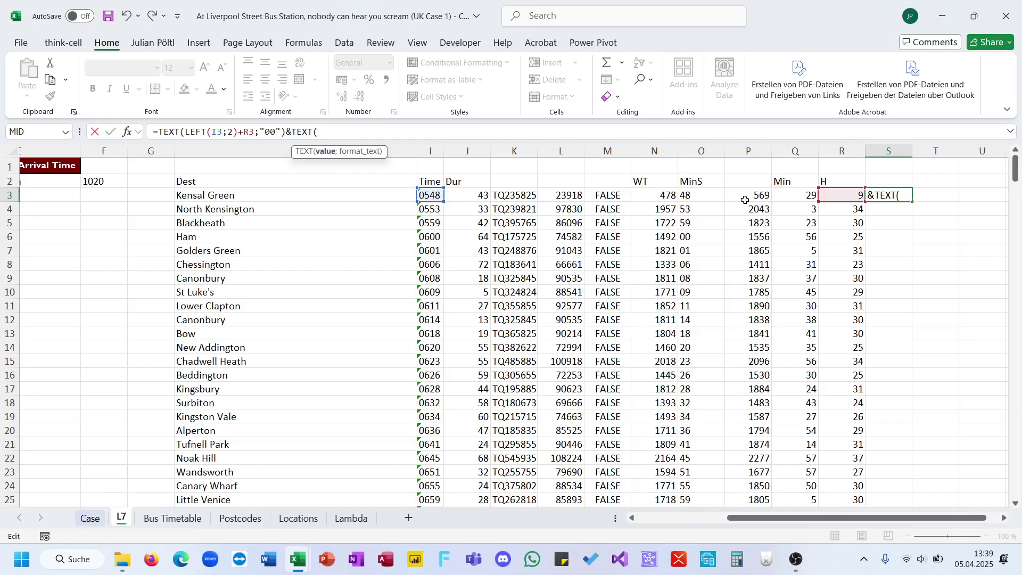
pyautogui.click(788, 196)
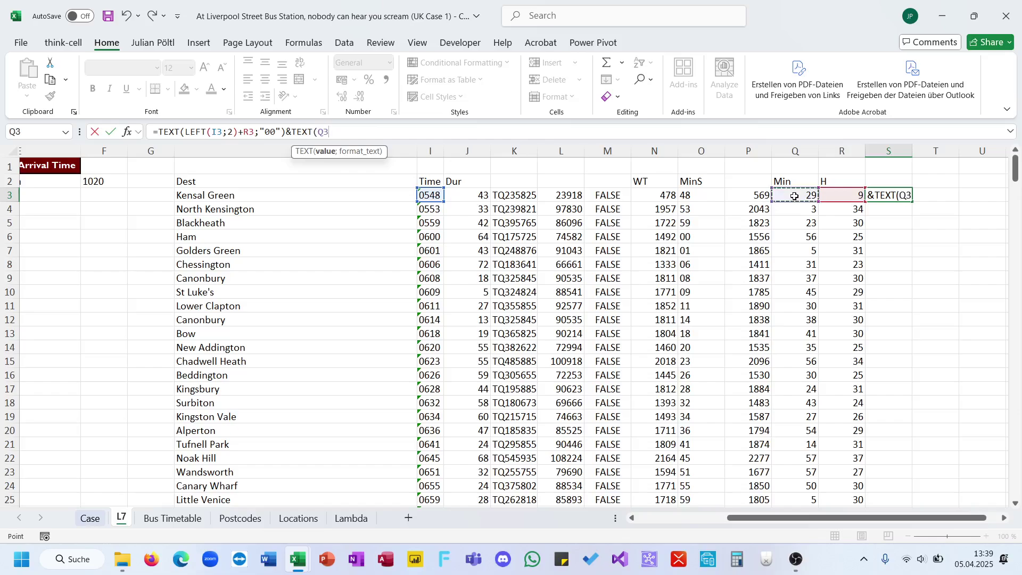
pyautogui.write(';')
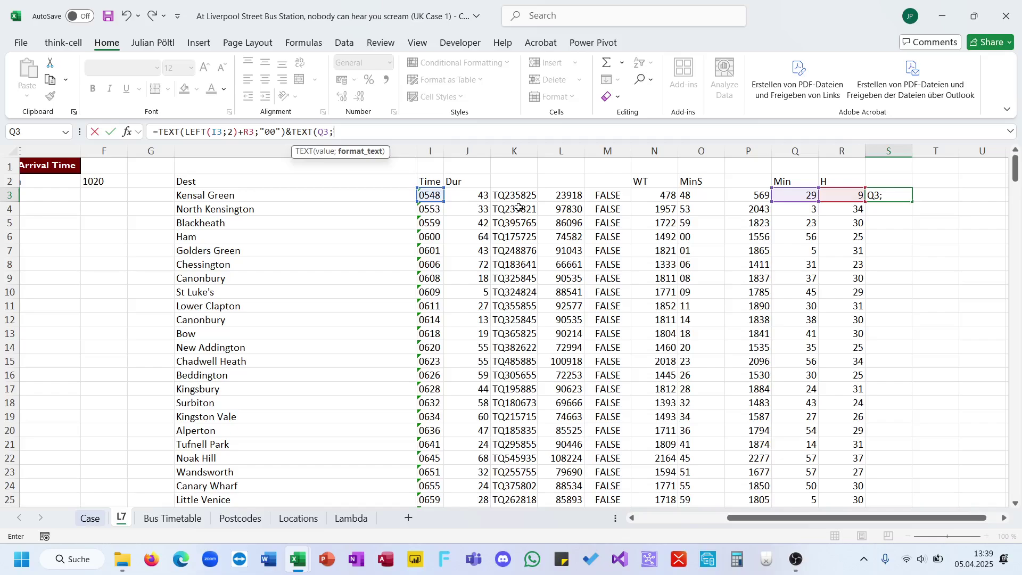
pyautogui.write('"00")')
pyautogui.hotkey('ctrl', 'Return')
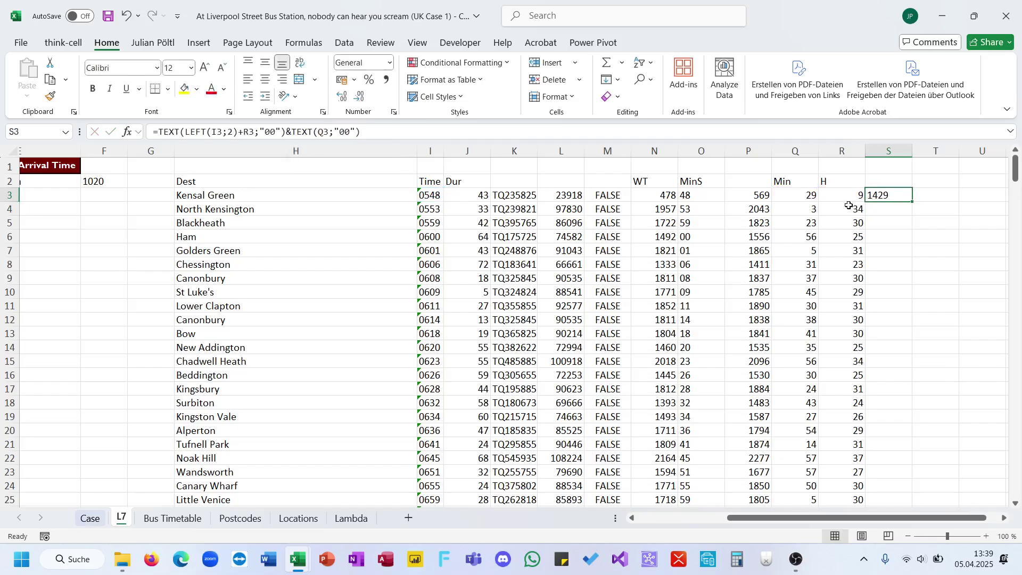
# Fill the combined arrival time formula in S3 down the whole column, undoing any accidental move of the cell
pyautogui.moveTo(910, 201); pyautogui.dragTo(910, 214)
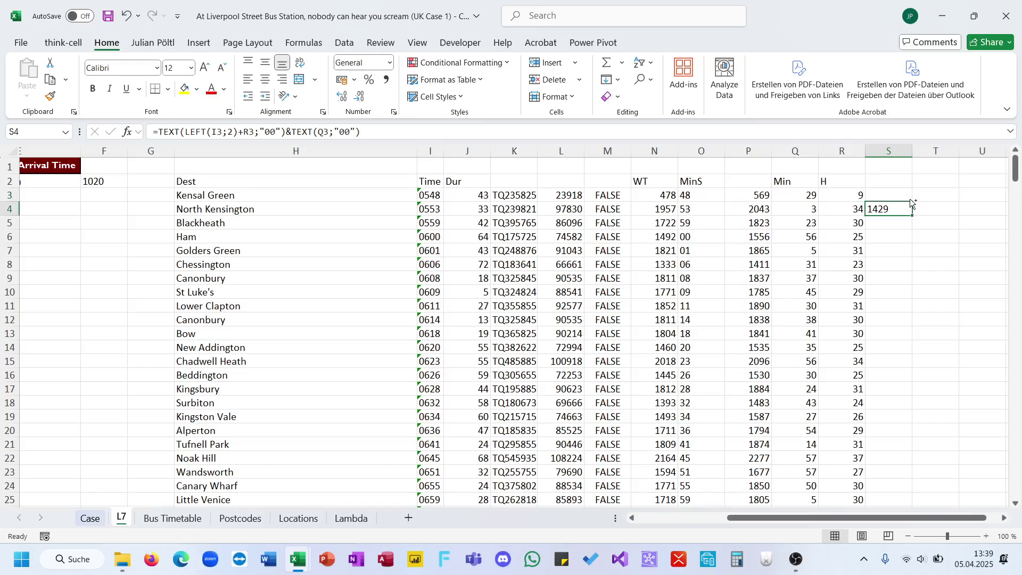
pyautogui.hotkey('ctrl', 'z')
pyautogui.doubleClick(912, 202)
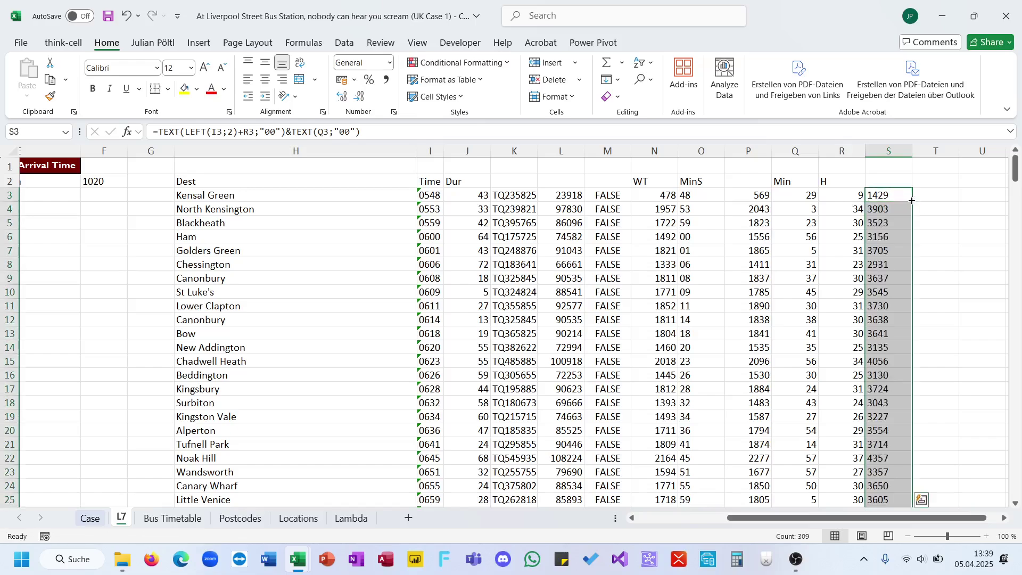
# Check the arrival times further down the list and trace row 128 back through its total minutes, distance check and distance formulas
pyautogui.scroll(-3, 830, 282)
pyautogui.scroll(-20, 830, 282)
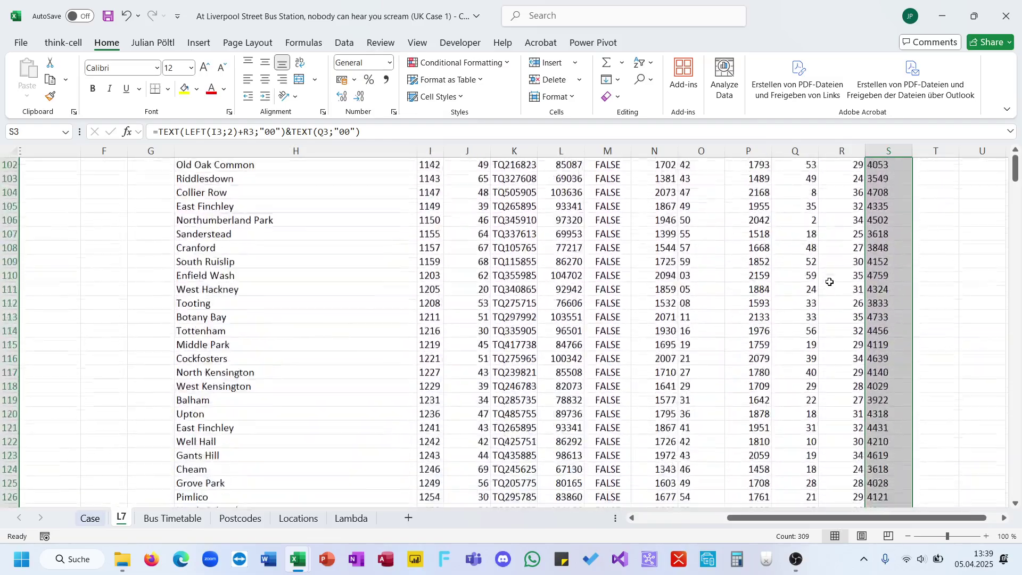
pyautogui.scroll(-2, 829, 281)
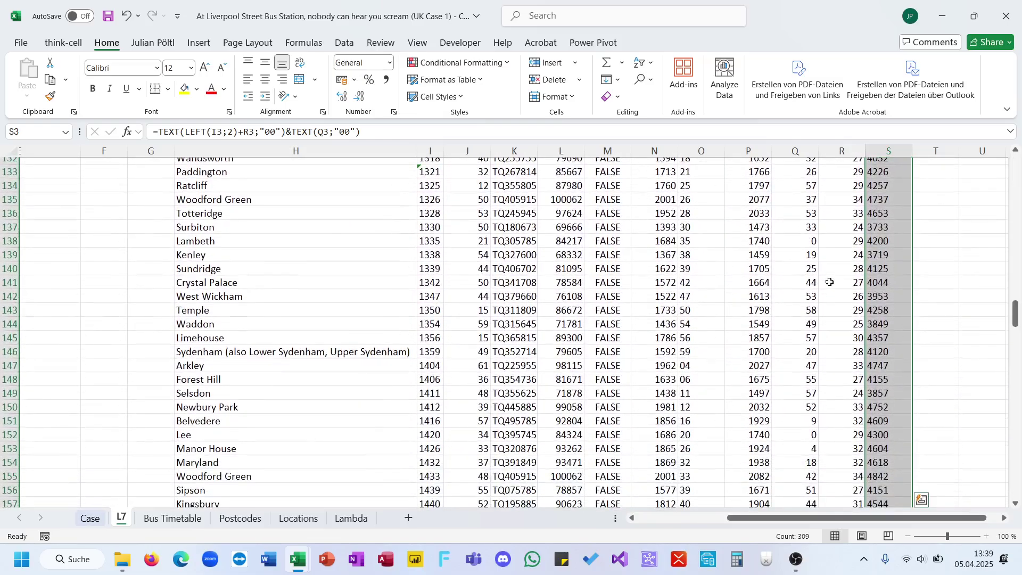
pyautogui.scroll(3, 647, 297)
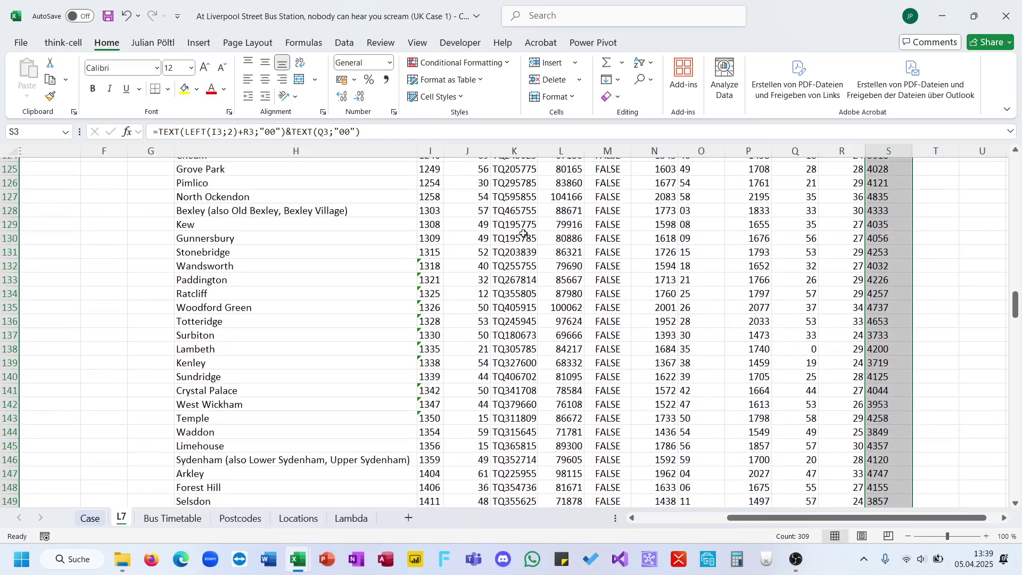
pyautogui.click(877, 213)
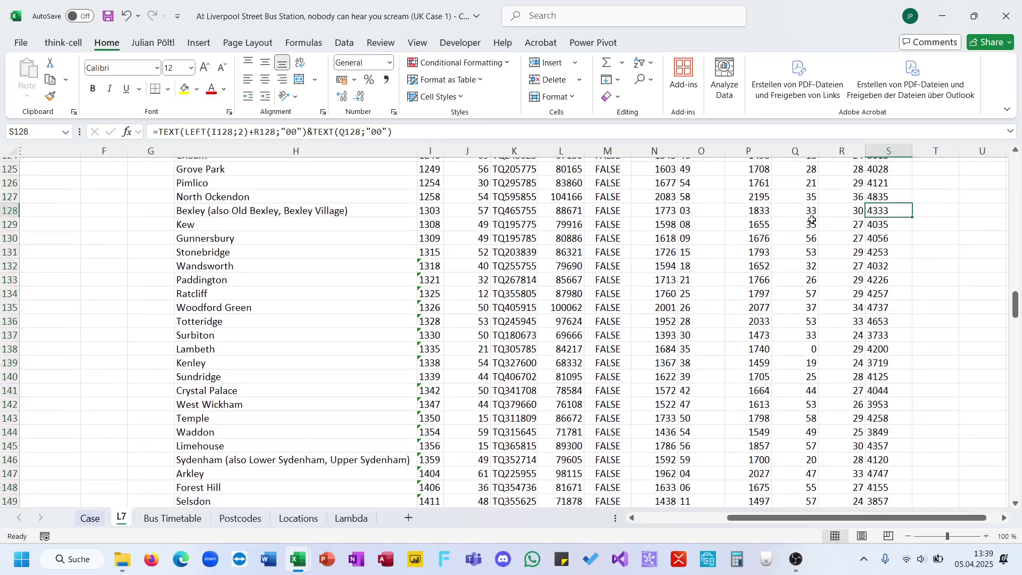
pyautogui.click(757, 211)
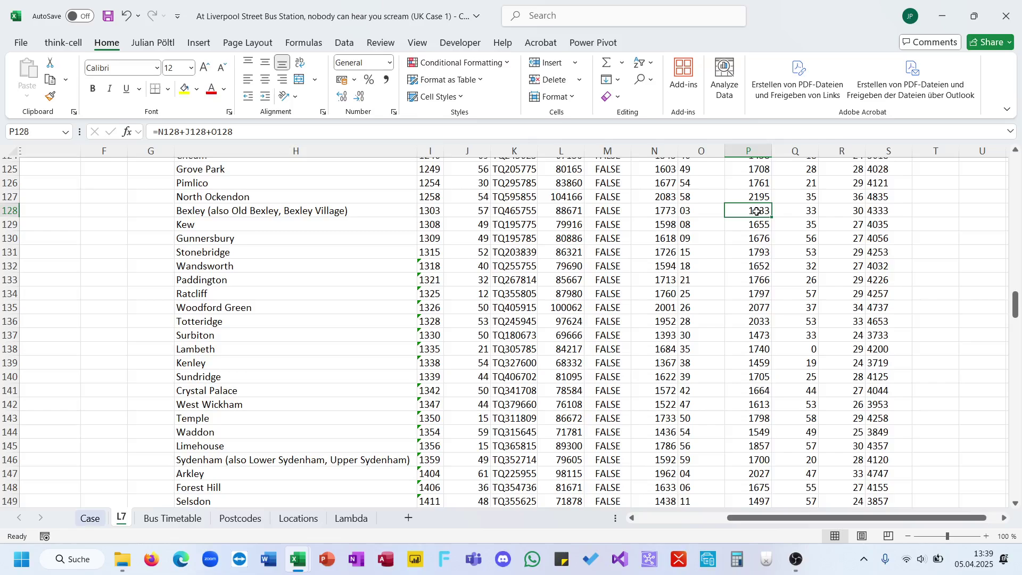
pyautogui.press('Left')
pyautogui.press('Left')
pyautogui.press('Left')
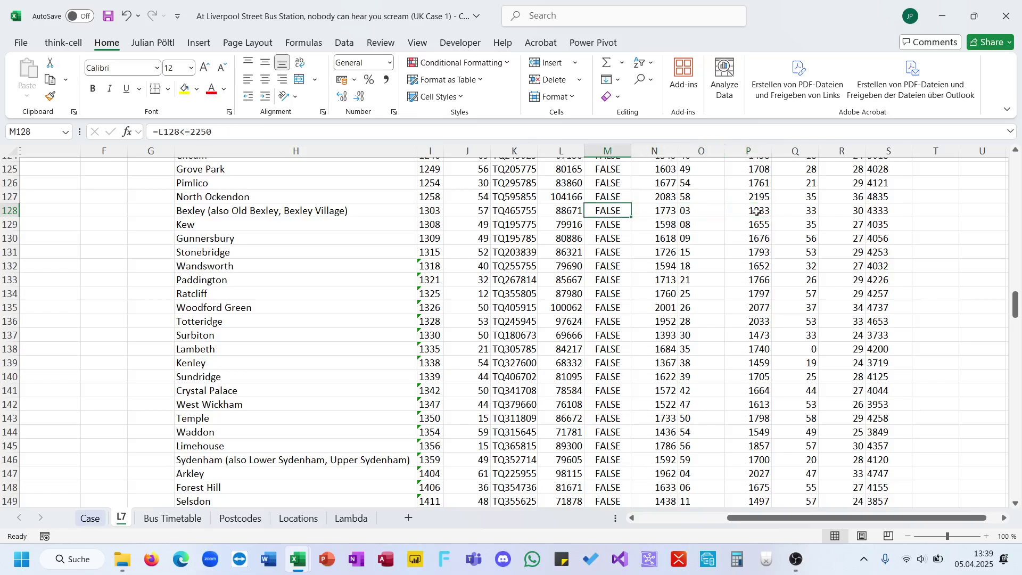
pyautogui.click(558, 212)
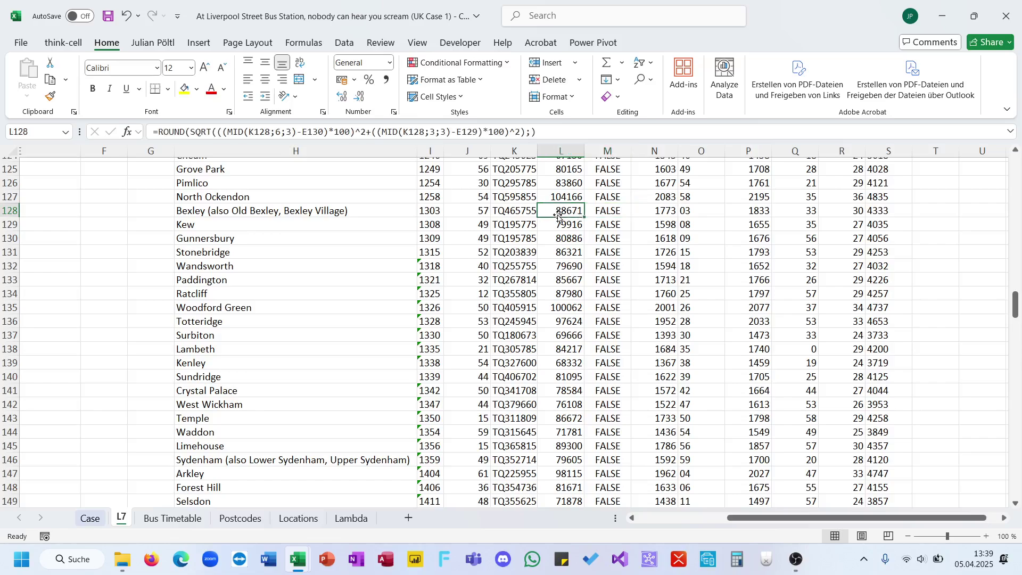
pyautogui.scroll(1, 558, 216)
pyautogui.click(567, 130)
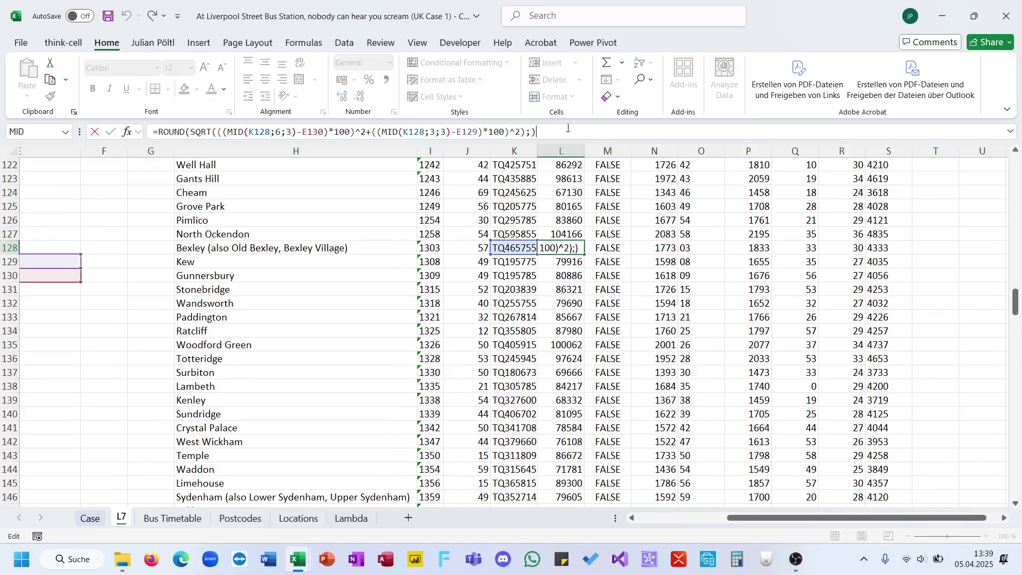
# Make the E5 and E4 references in the L3 distance formula absolute and fill the formula down column L
pyautogui.scroll(20, 558, 189)
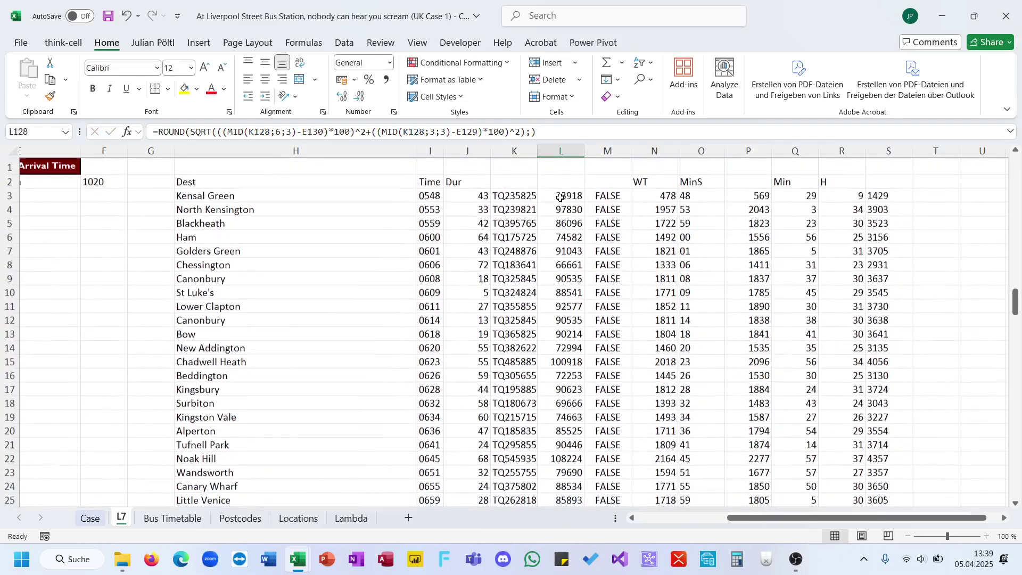
pyautogui.click(564, 195)
pyautogui.hscroll(-3, 406, 169)
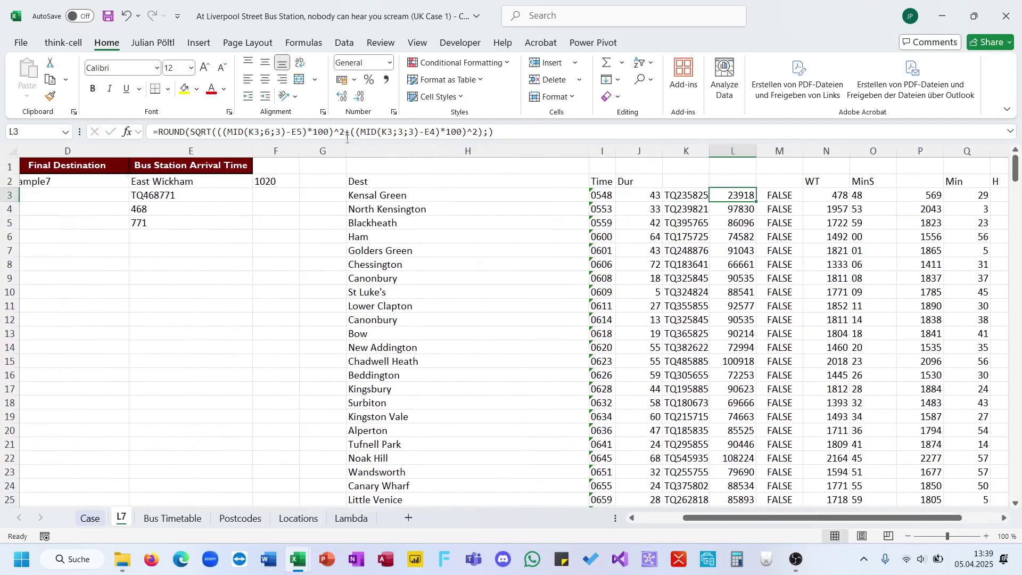
pyautogui.click(297, 133)
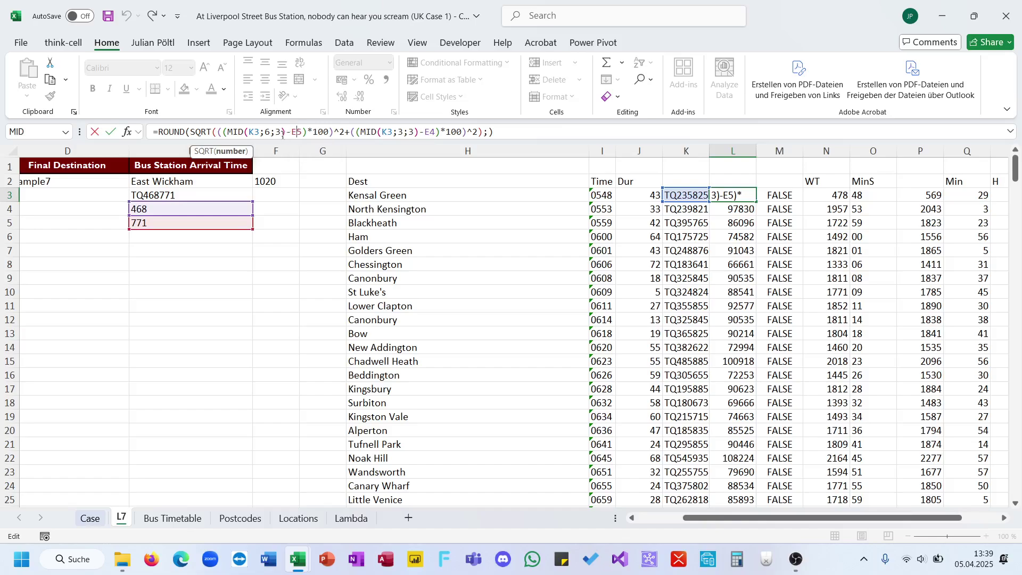
pyautogui.press('F4')
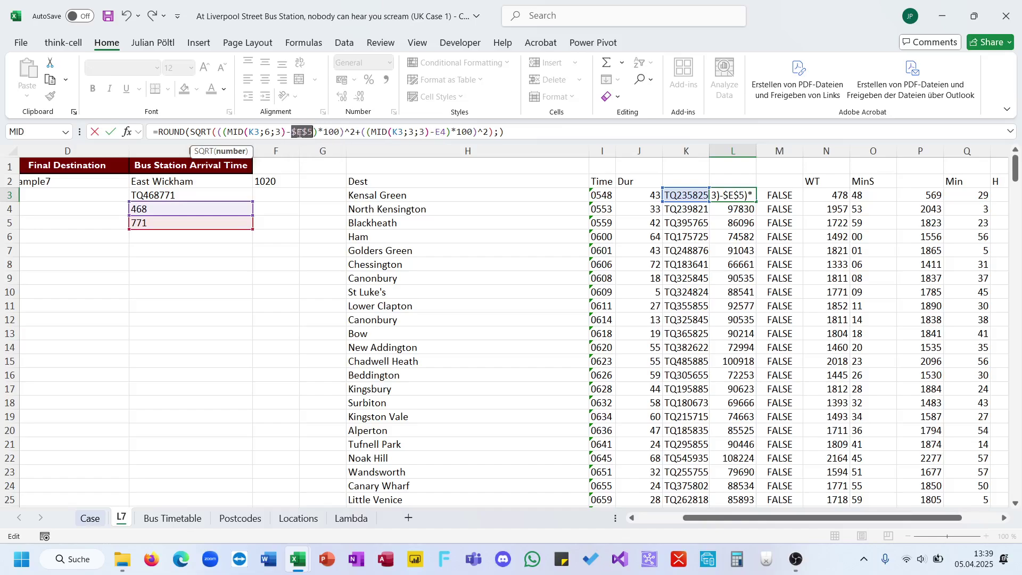
pyautogui.click(442, 135)
pyautogui.press('F4')
pyautogui.press('Return')
pyautogui.press('Up')
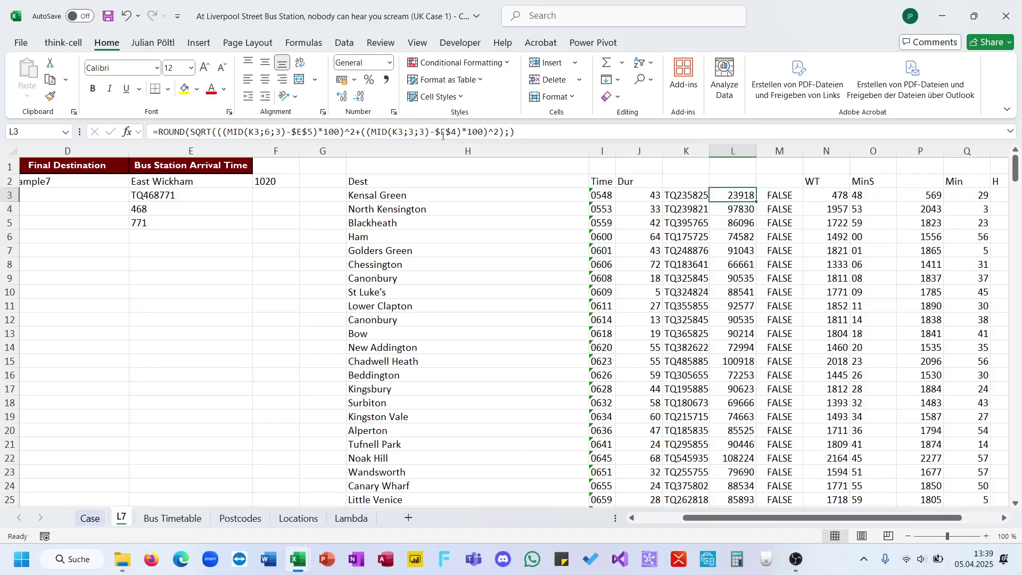
pyautogui.doubleClick(757, 201)
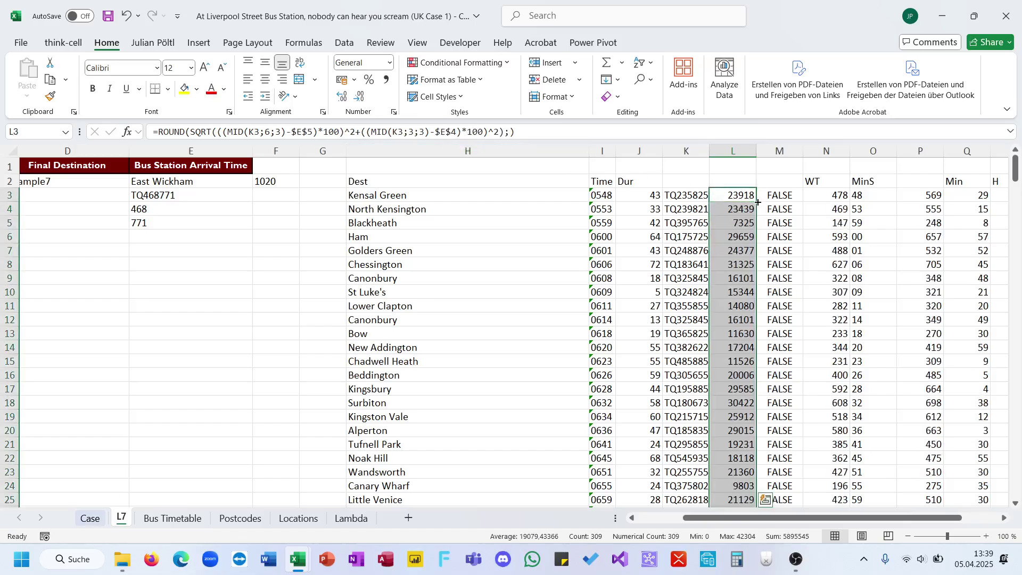
# Check the recalculated distance and the within-2250 check for Bexley in row 128
pyautogui.hscroll(5, 740, 246)
pyautogui.scroll(-2, 740, 247)
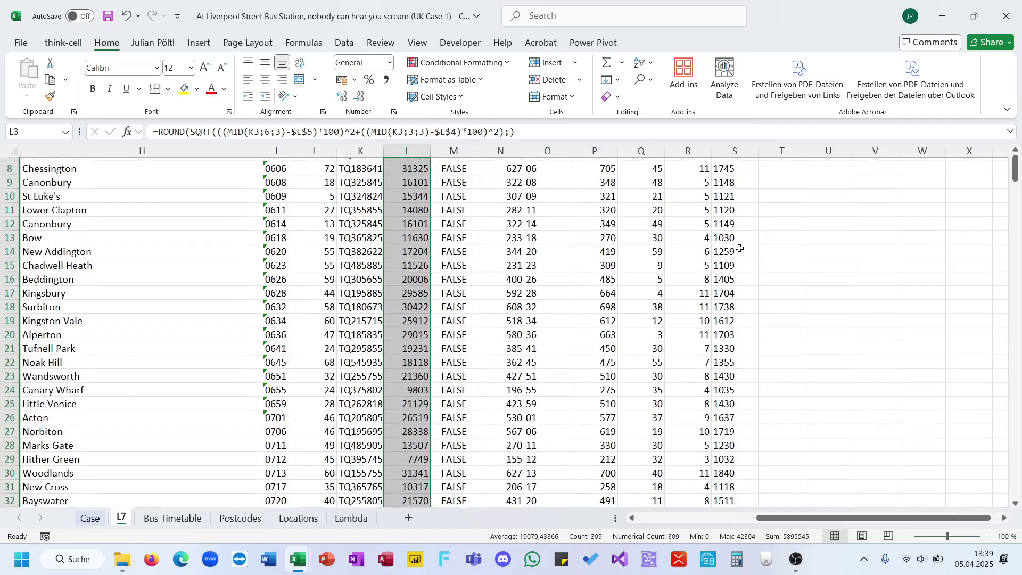
pyautogui.scroll(-20, 495, 326)
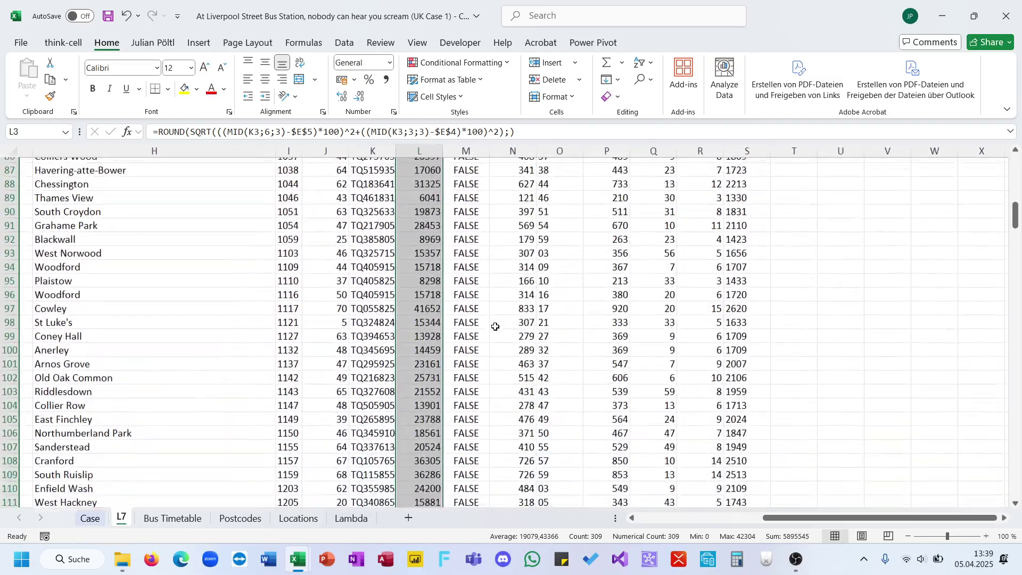
pyautogui.scroll(-3, 495, 326)
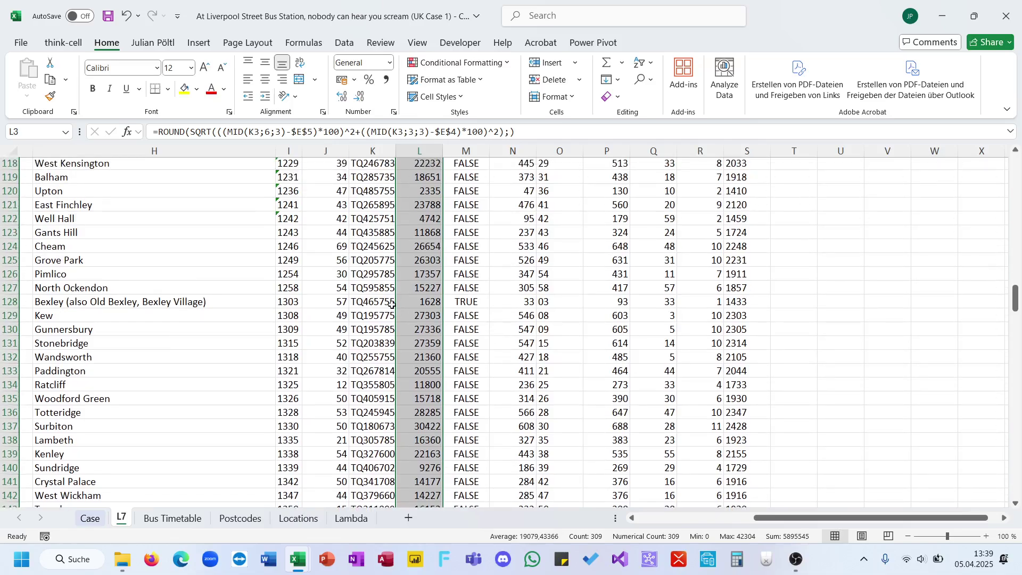
pyautogui.click(435, 288)
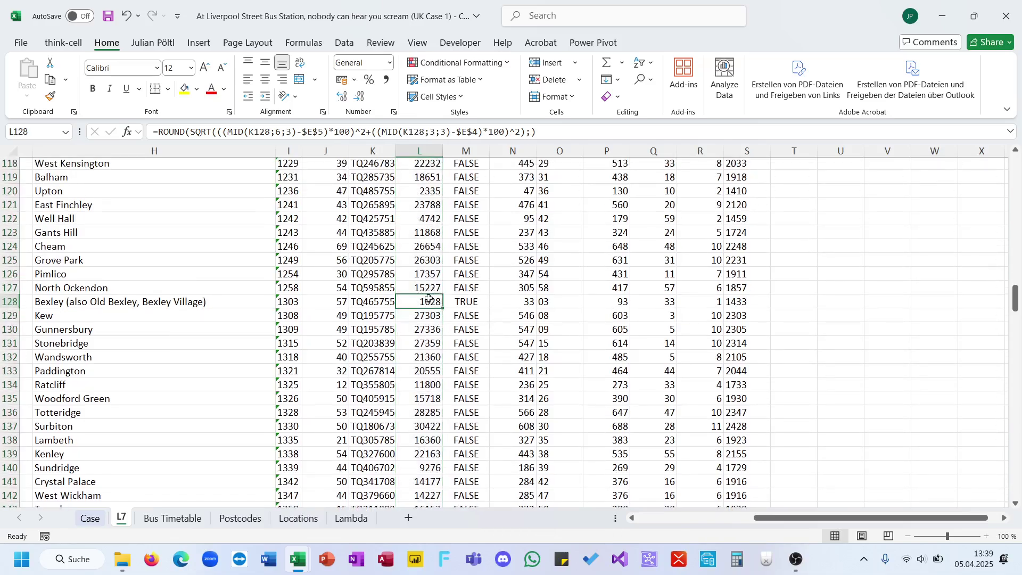
pyautogui.press('Down')
pyautogui.press('Down')
pyautogui.press('Right')
pyautogui.click(460, 302)
pyautogui.press('Left')
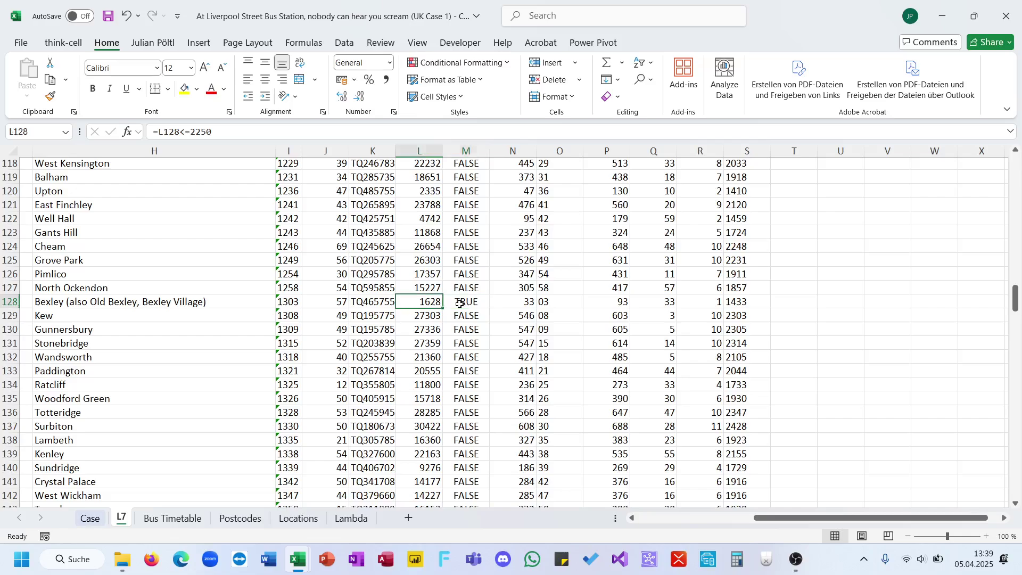
# Compare the arrival time computed in S128 with the Example7 answer on the Case sheet
pyautogui.click(81, 524)
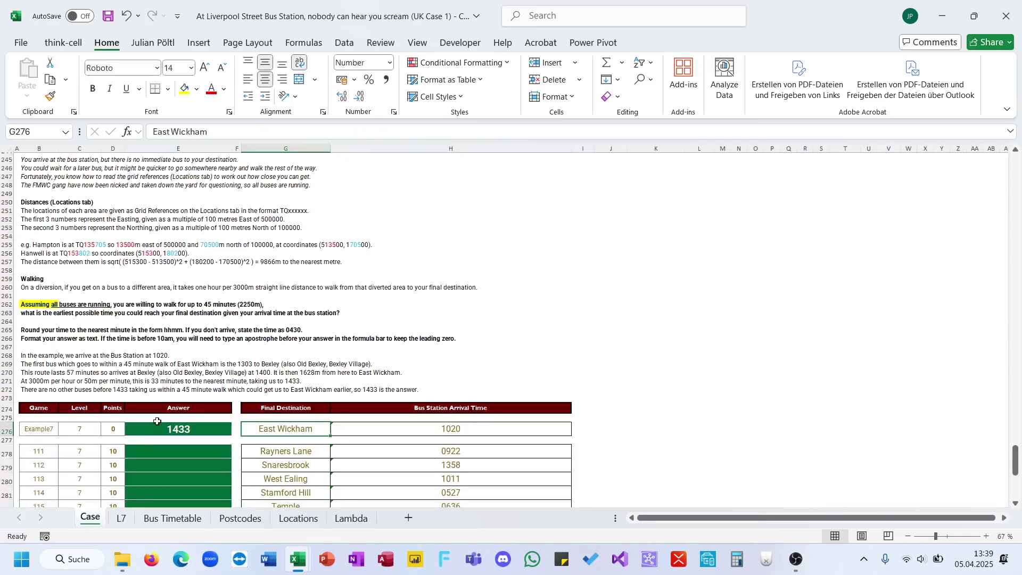
pyautogui.click(104, 397)
pyautogui.click(120, 518)
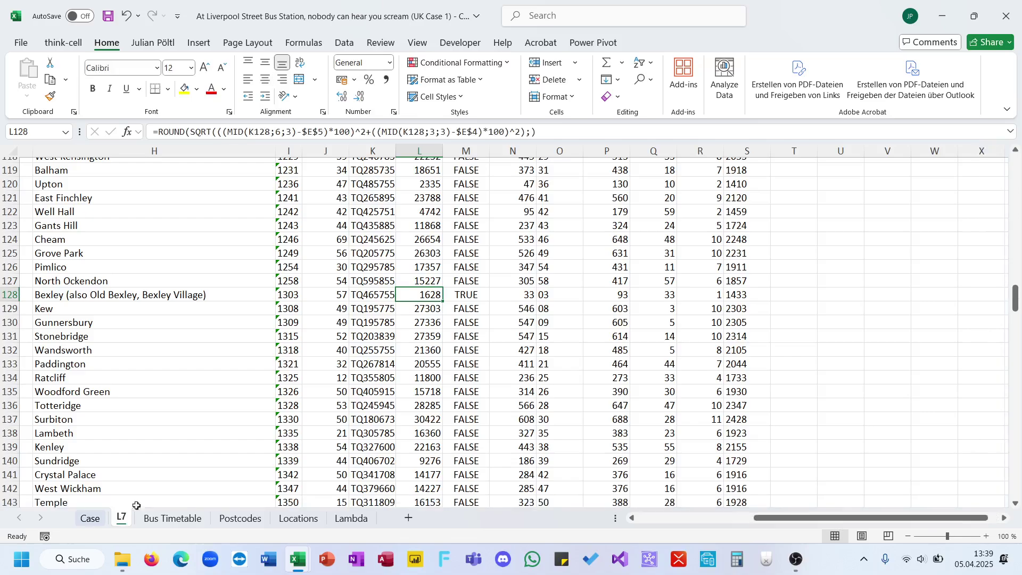
pyautogui.click(647, 298)
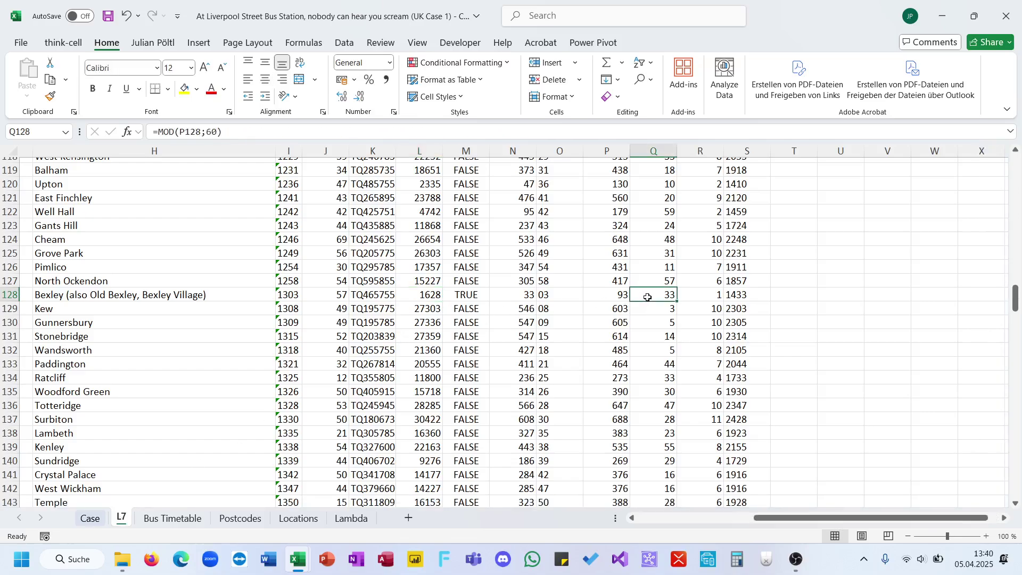
pyautogui.click(728, 296)
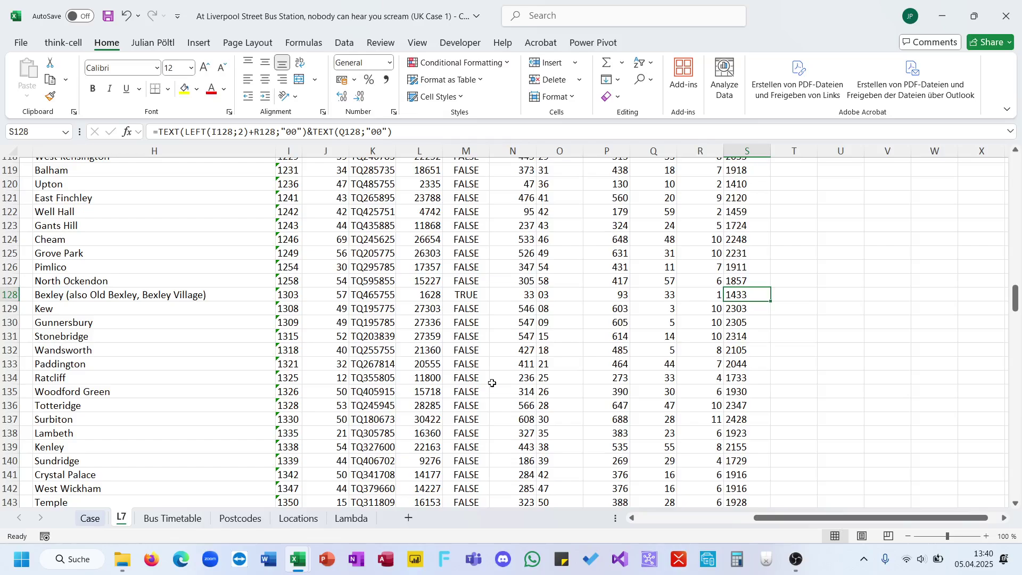
pyautogui.click(90, 518)
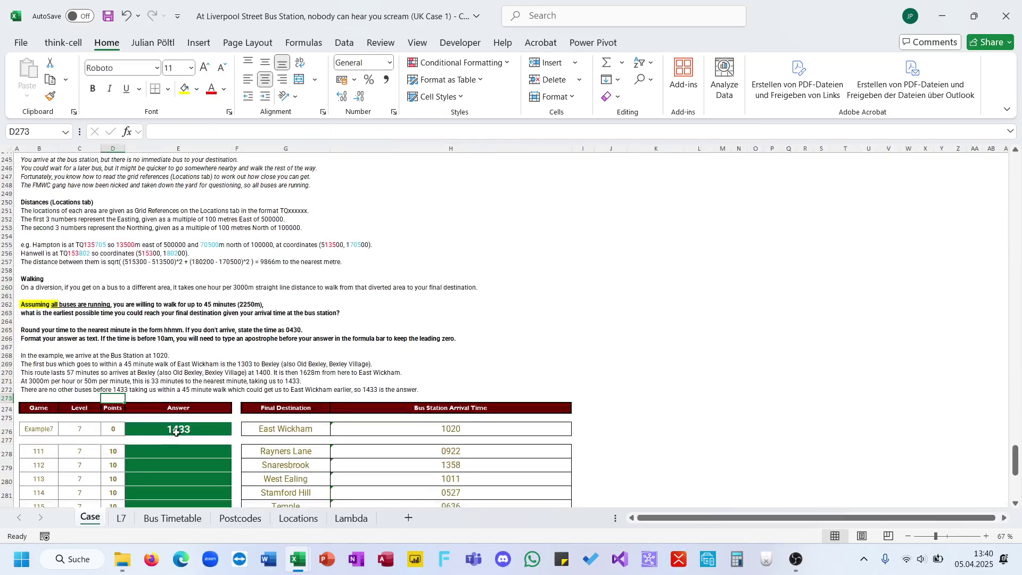
pyautogui.click(124, 522)
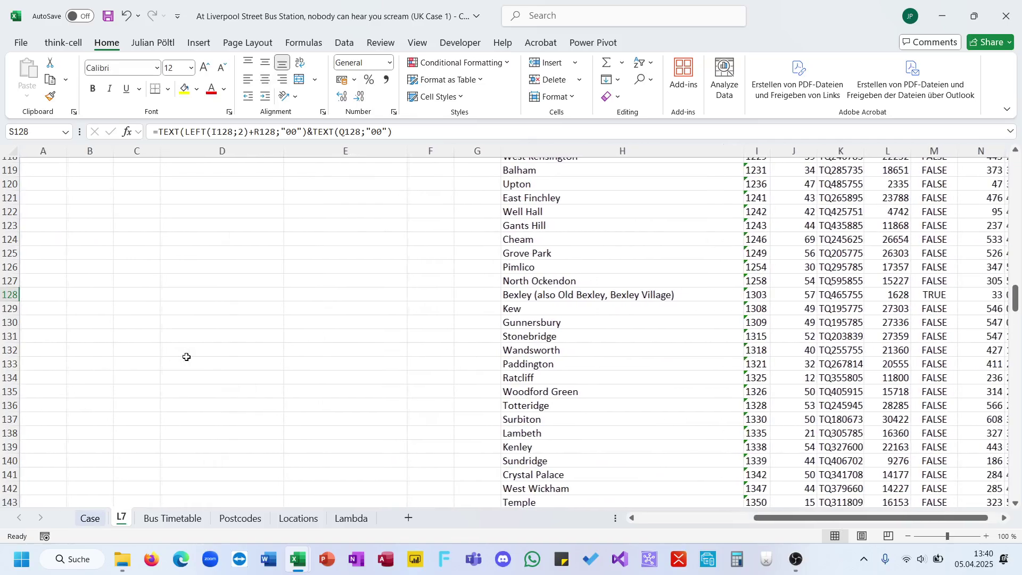
# Review the helper columns on sheet L7 and the distance check formula in M3
pyautogui.scroll(20, 333, 327)
pyautogui.hscroll(10, 333, 327)
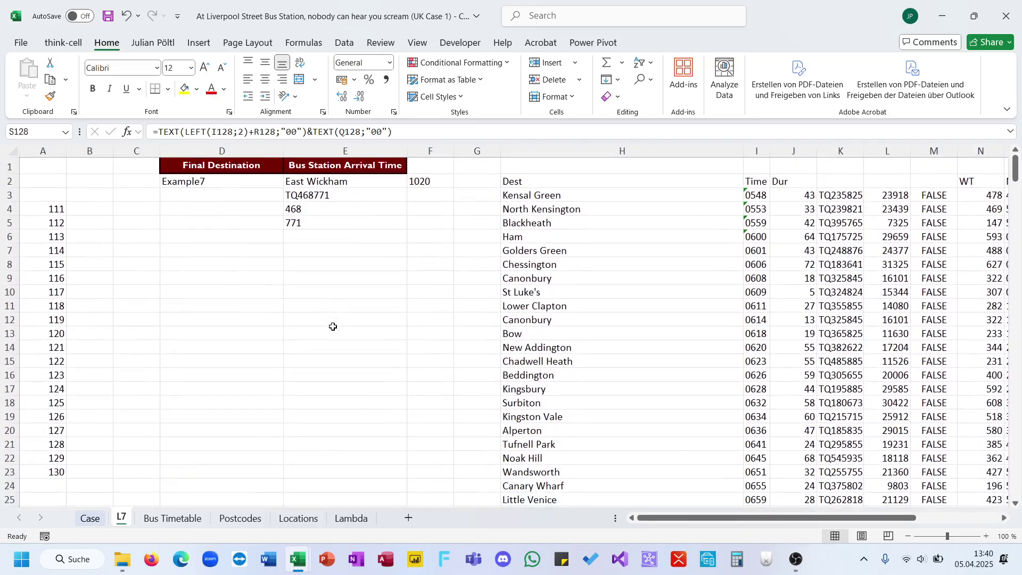
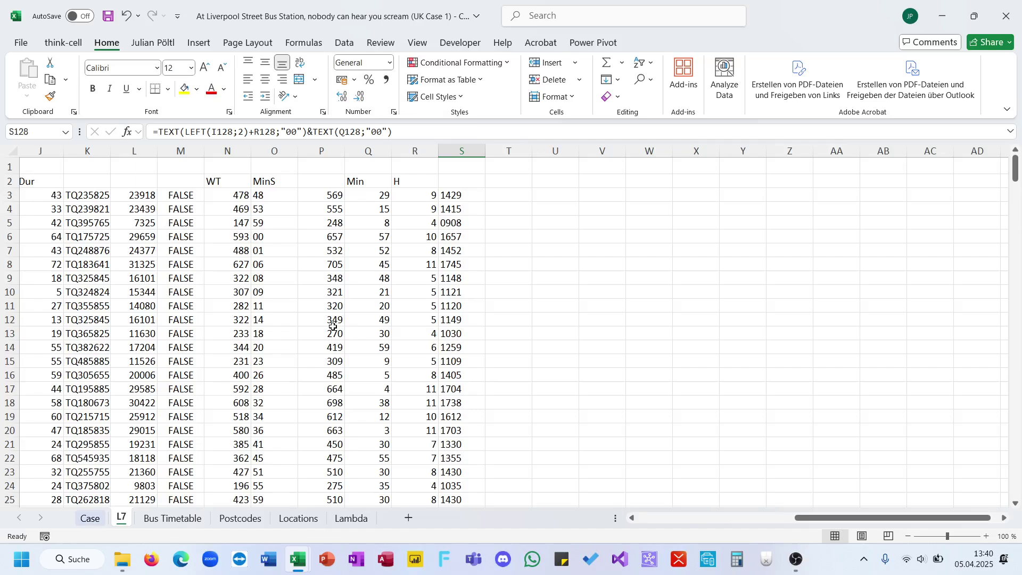
pyautogui.hscroll(-10, 332, 327)
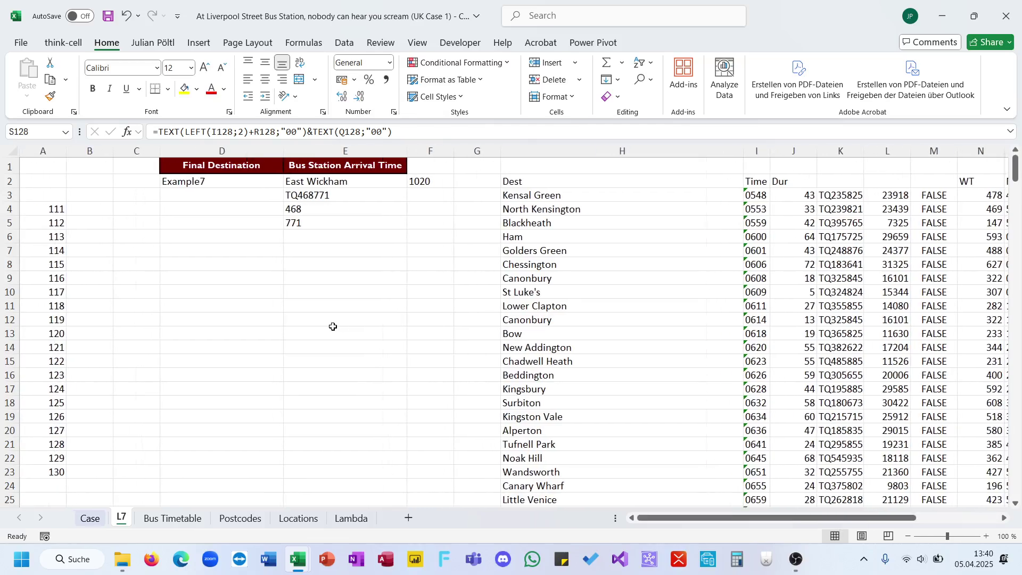
pyautogui.hscroll(5, 333, 327)
pyautogui.click(561, 198)
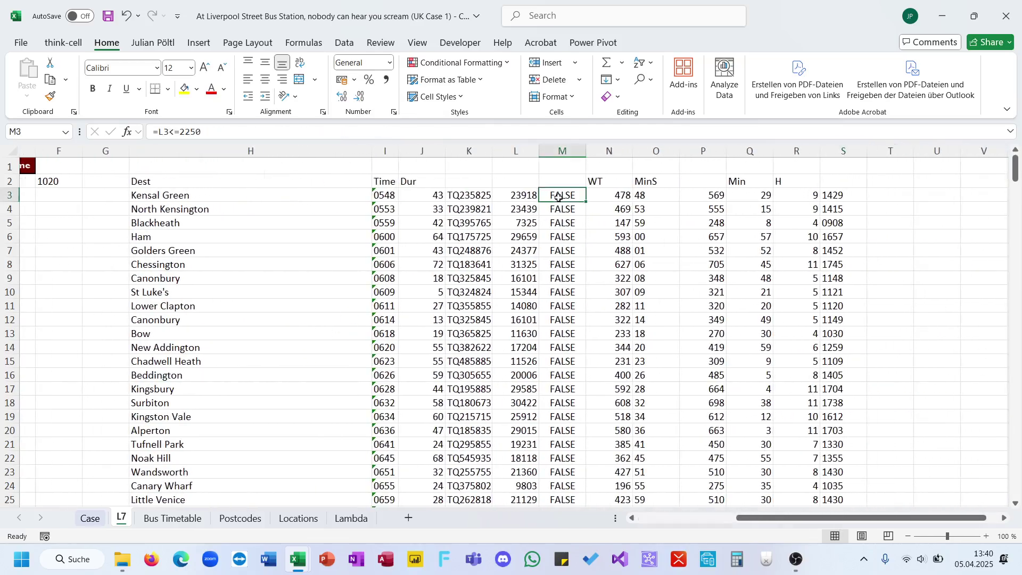
pyautogui.click(491, 132)
pyautogui.press('Escape')
pyautogui.hscroll(-3, 573, 224)
pyautogui.hscroll(4, 573, 223)
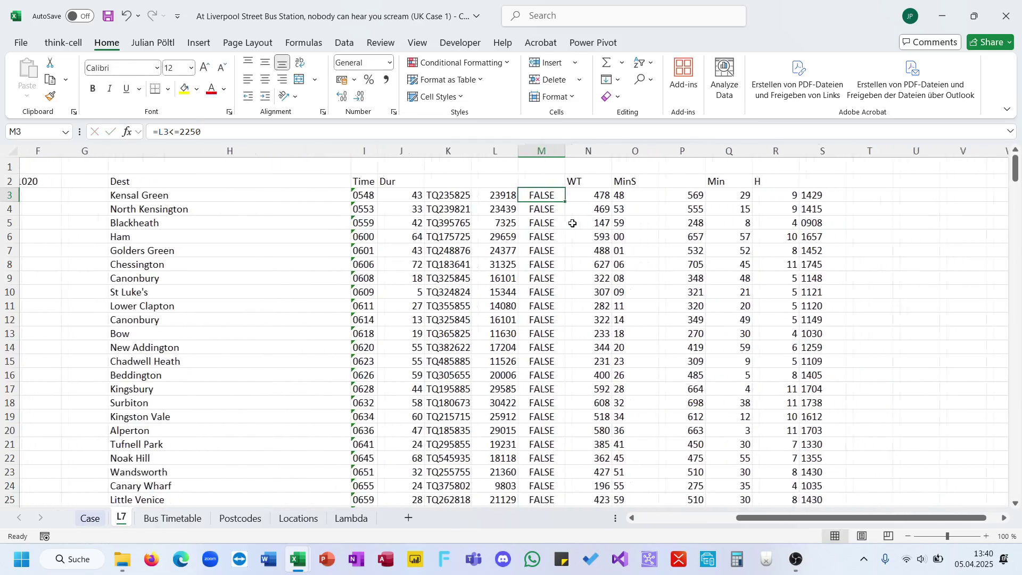
# Insert a blank column before the WT column
pyautogui.click(548, 152)
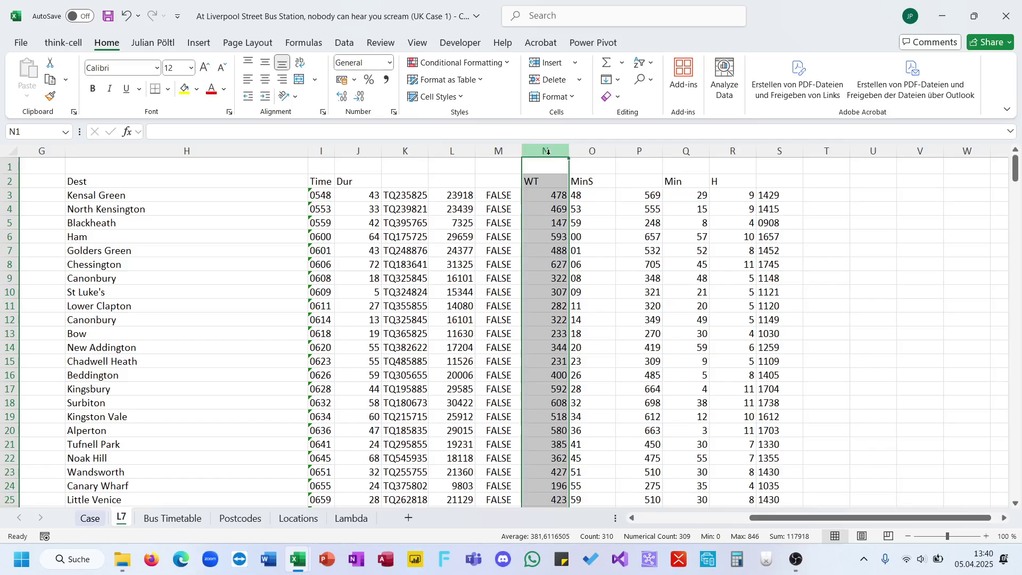
pyautogui.hotkey('ctrl', '.')
pyautogui.press('Escape')
pyautogui.hotkey('ctrl', '+')
# Enter the formula =M3*F2<I3 in N3 to combine the distance check with a comparison of station arrival and bus departure times
pyautogui.click(547, 196)
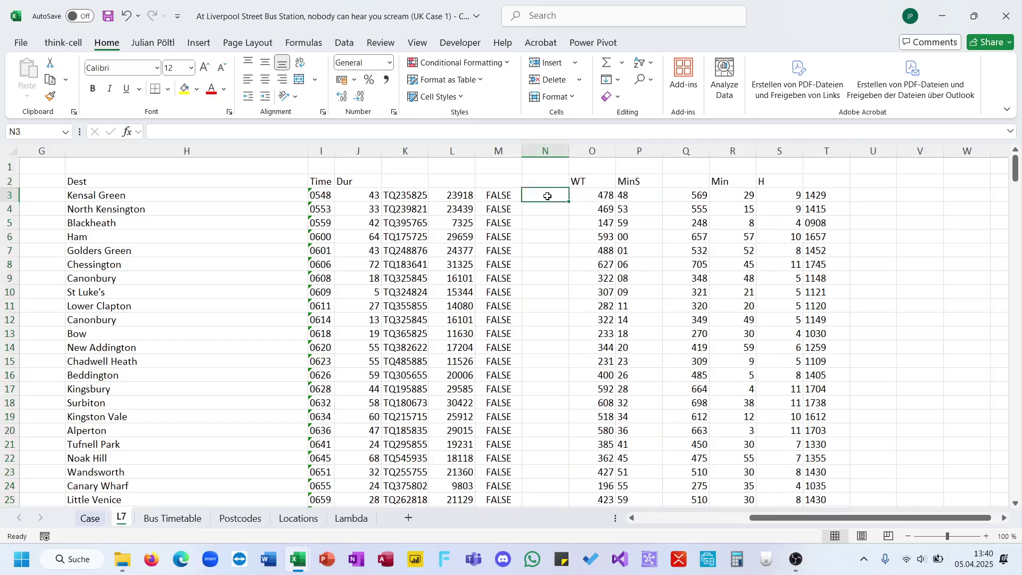
pyautogui.write('0')
pyautogui.hotkey('ctrl', 'Return')
pyautogui.write('=')
pyautogui.press('Left')
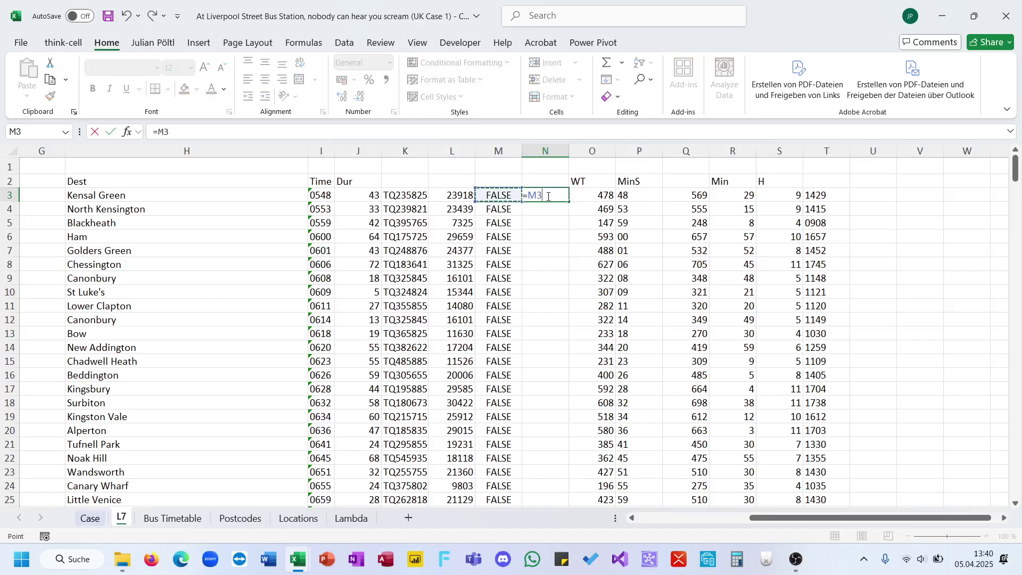
pyautogui.hscroll(-5, 245, 278)
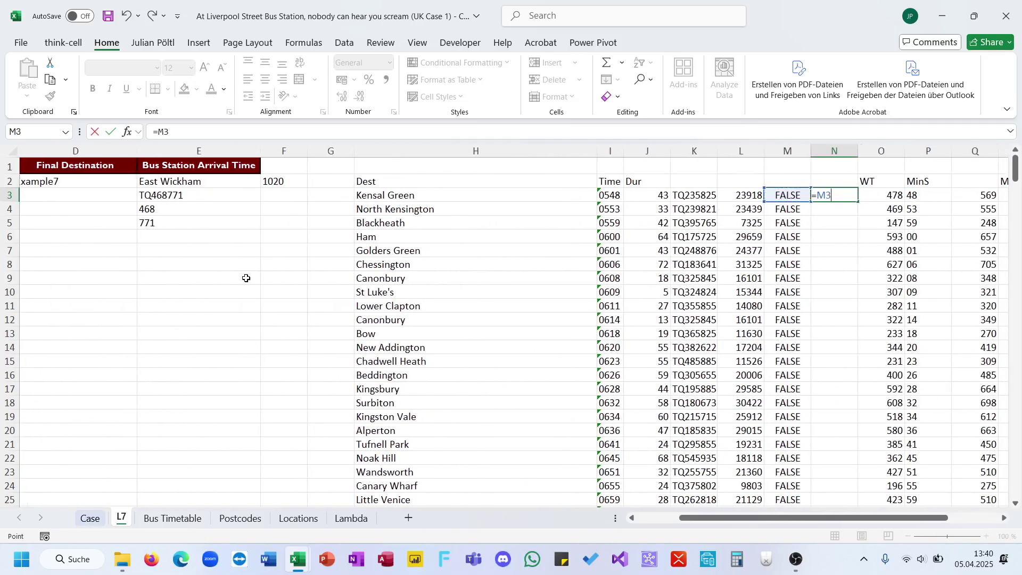
pyautogui.click(289, 182)
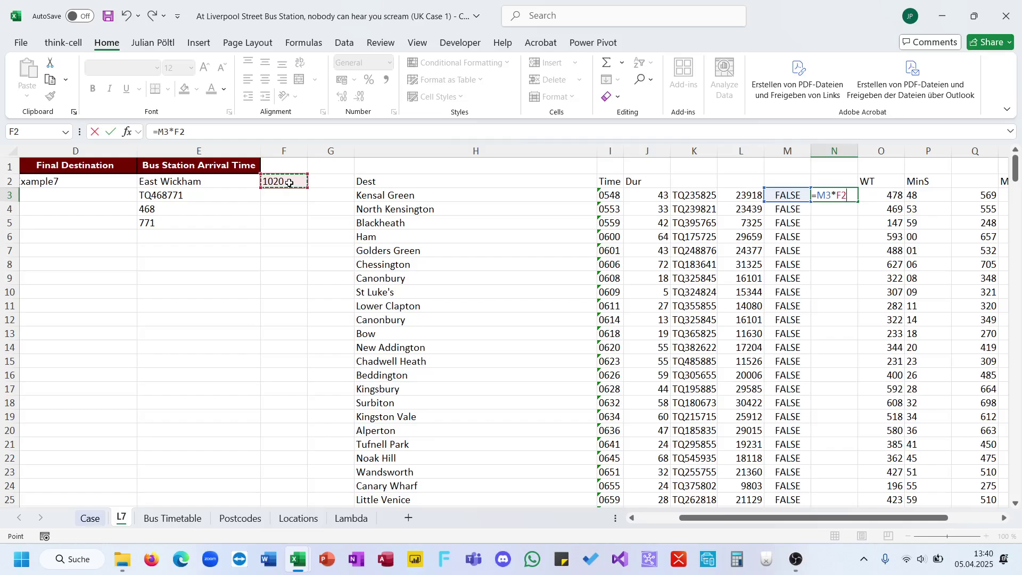
pyautogui.write('>')
pyautogui.click(613, 196)
pyautogui.press('Return')
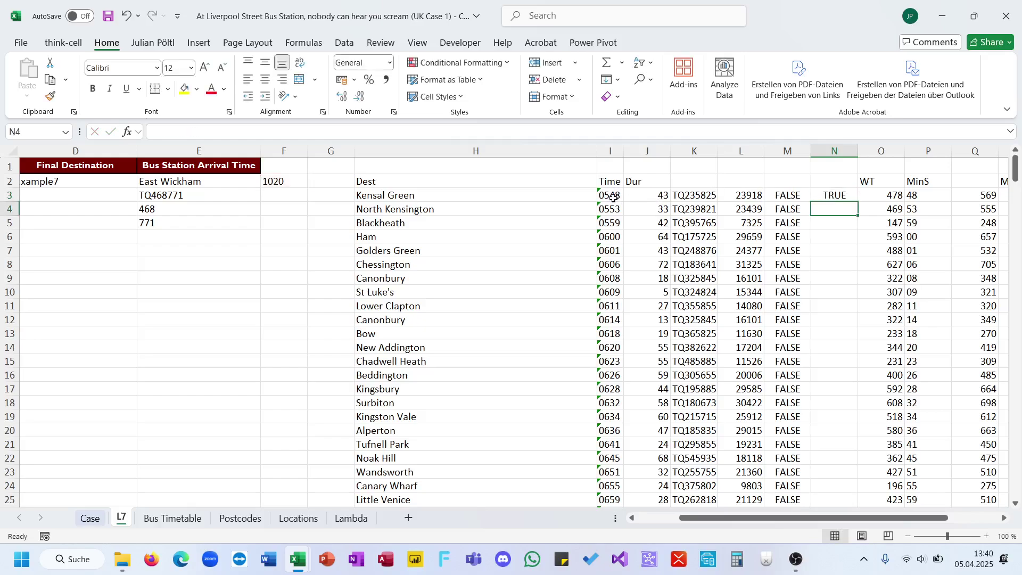
pyautogui.press('Up')
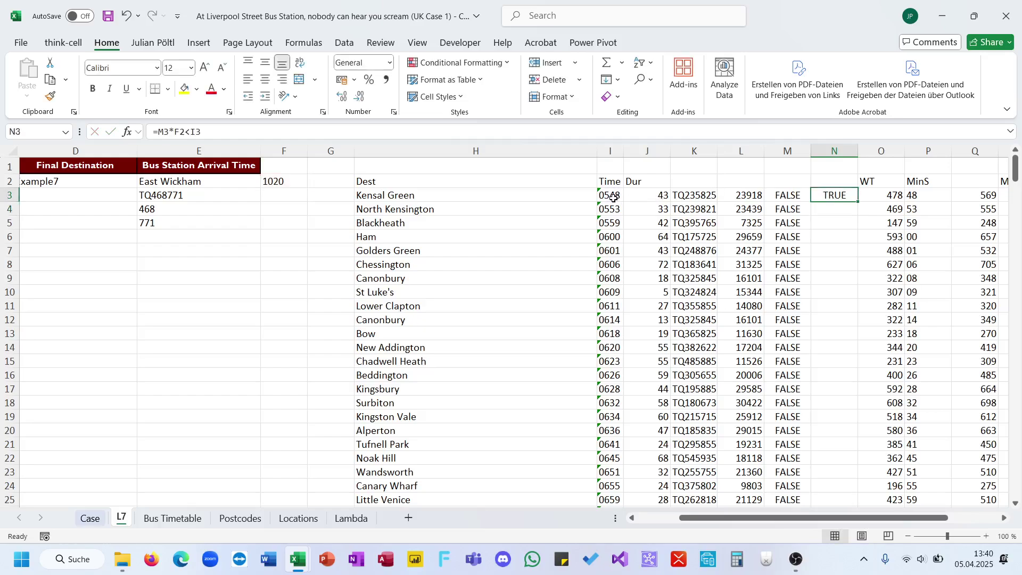
# Fill the N3 formula down column N and check the results
pyautogui.doubleClick(864, 199)
pyautogui.scroll(-5, 820, 265)
pyautogui.scroll(5, 820, 266)
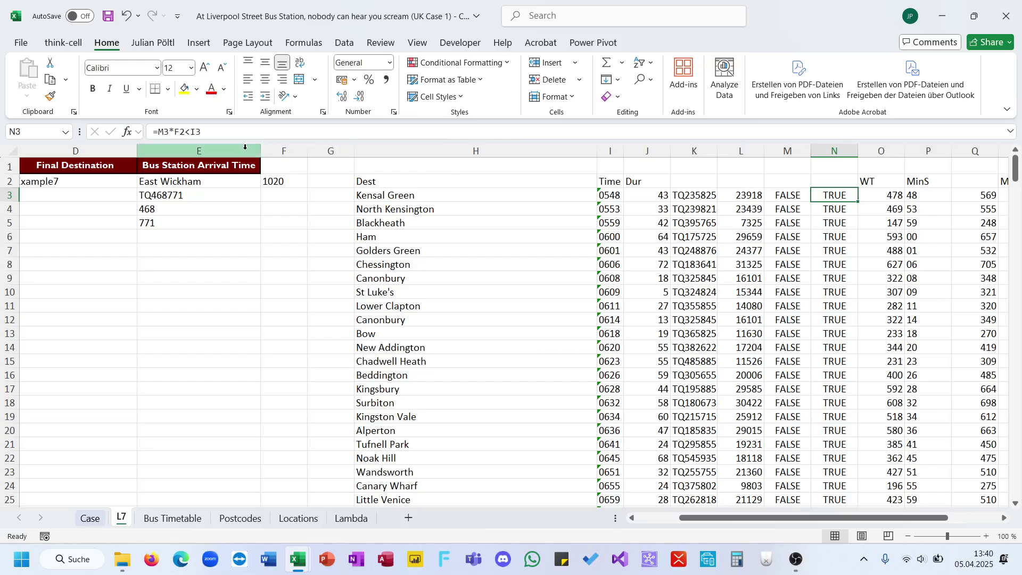
# Make the F2 reference in the N3 formula absolute as $F$2
pyautogui.click(226, 134)
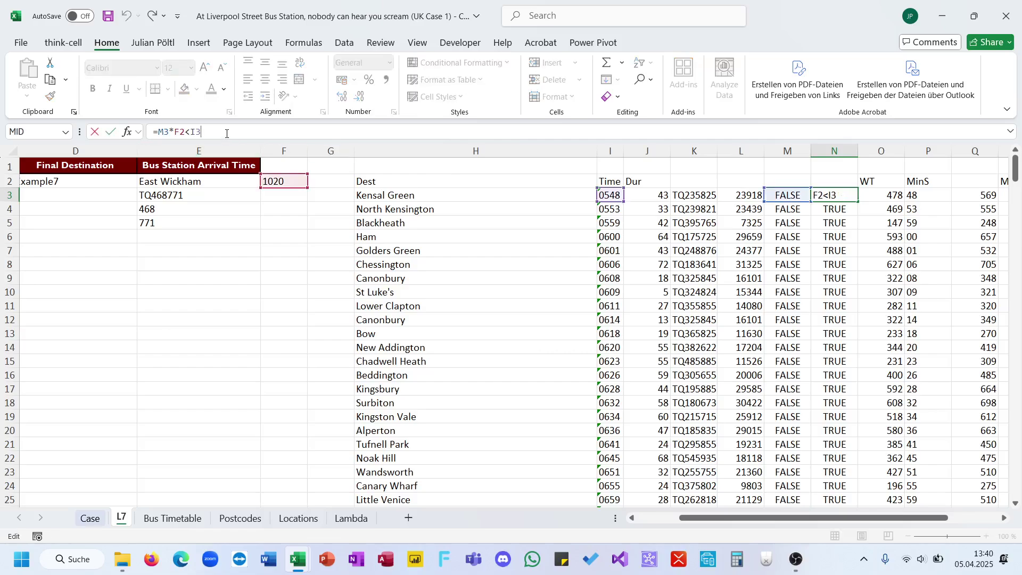
pyautogui.click(183, 133)
pyautogui.press('F4')
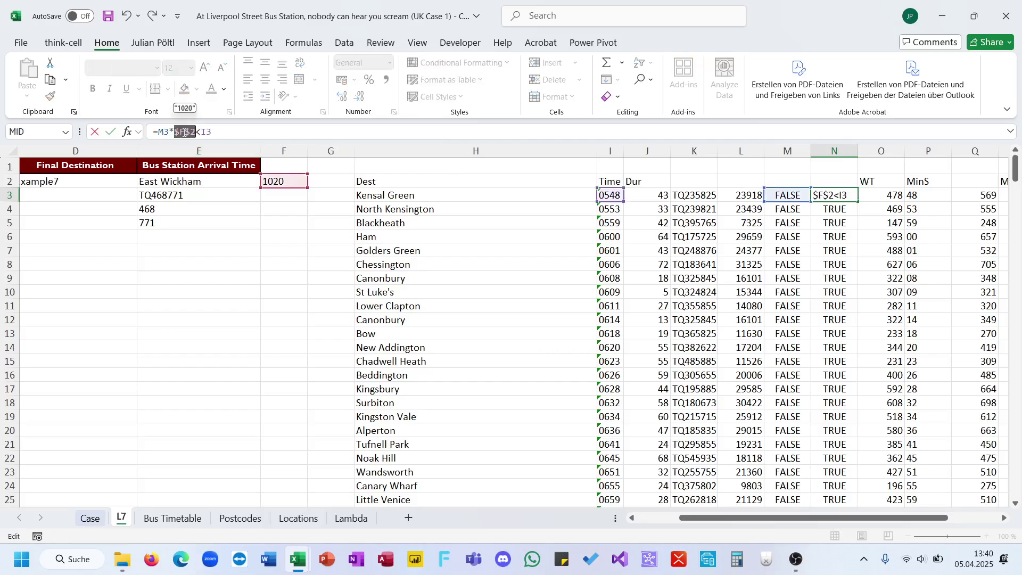
pyautogui.hotkey('ctrl', 'Return')
# Enclose the $F$2<I3 comparison in the N3 formula in parentheses and fill the formula down column N
pyautogui.click(234, 130)
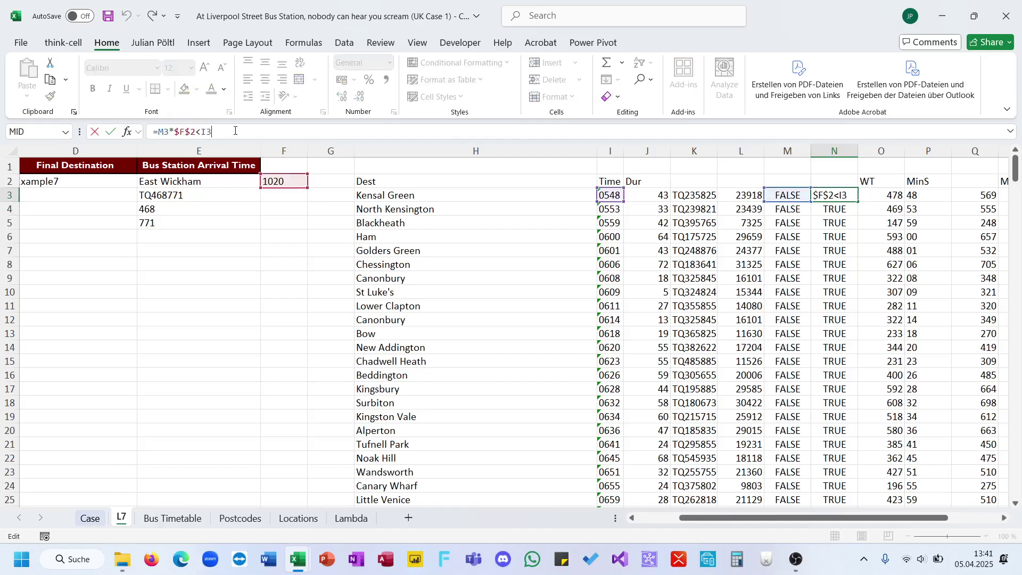
pyautogui.click(177, 133)
pyautogui.write('(')
pyautogui.write(')')
pyautogui.hotkey('ctrl', 'Return')
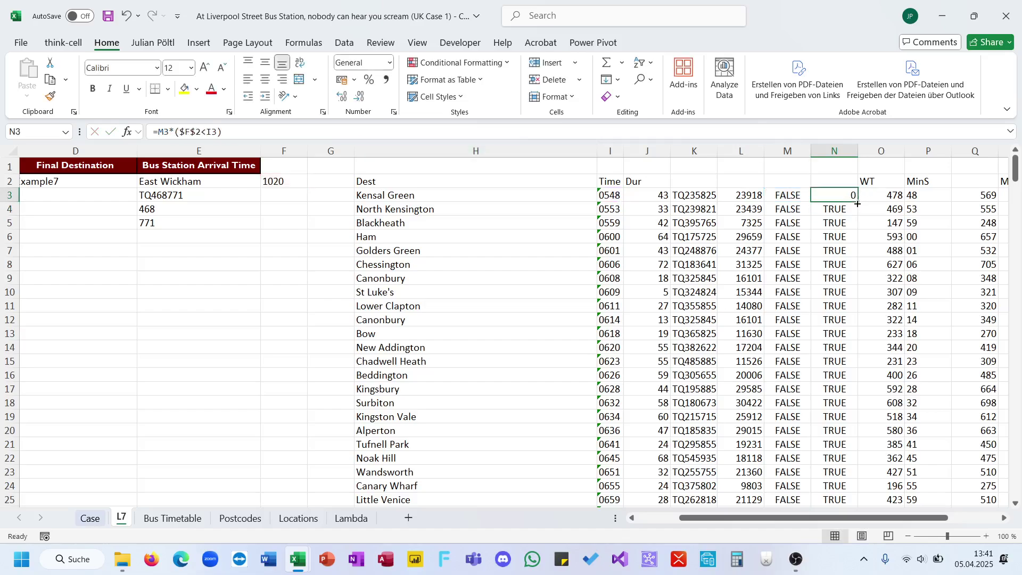
pyautogui.doubleClick(858, 204)
pyautogui.scroll(-20, 809, 336)
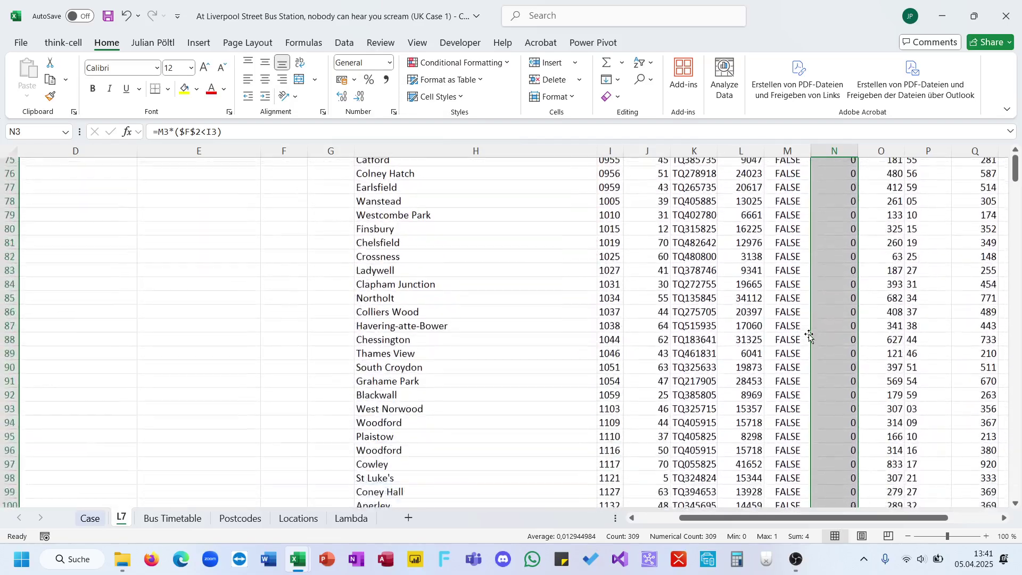
# Check the flagged bus in column N, and start a MINIFS formula in E6 with T3:T311 as the minimum range
pyautogui.scroll(-11, 809, 336)
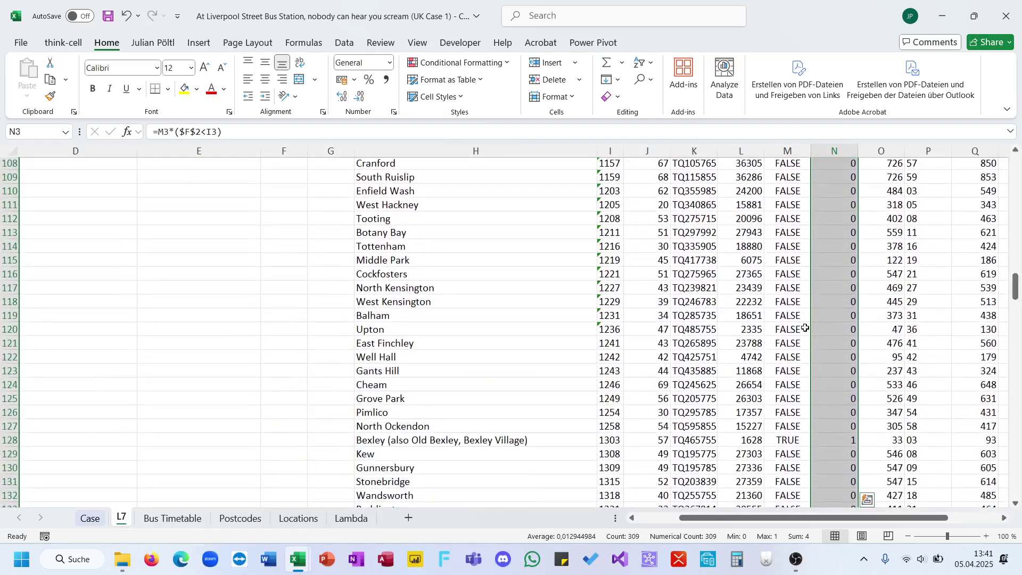
pyautogui.click(845, 440)
pyautogui.scroll(20, 811, 396)
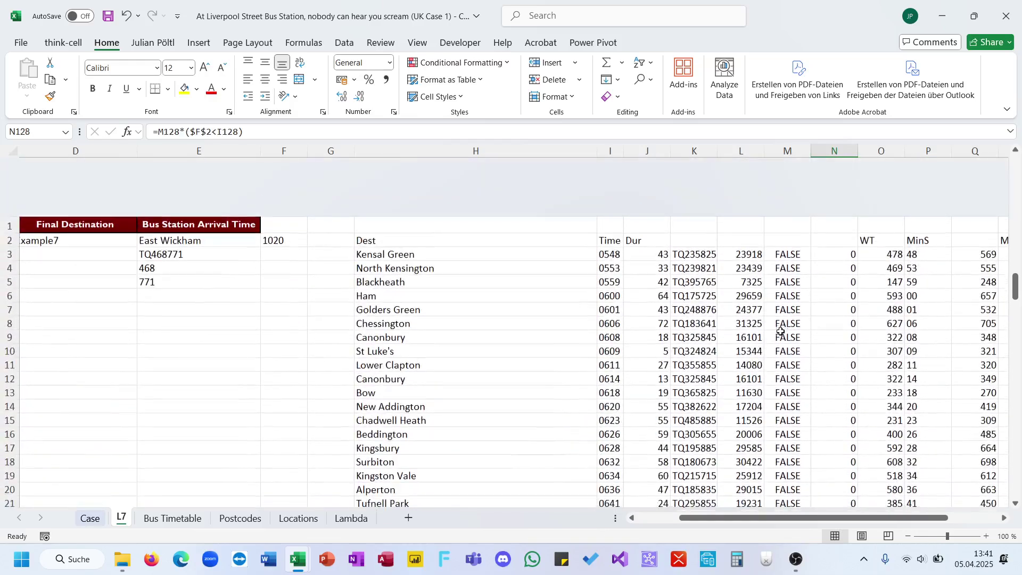
pyautogui.hscroll(-3, 650, 297)
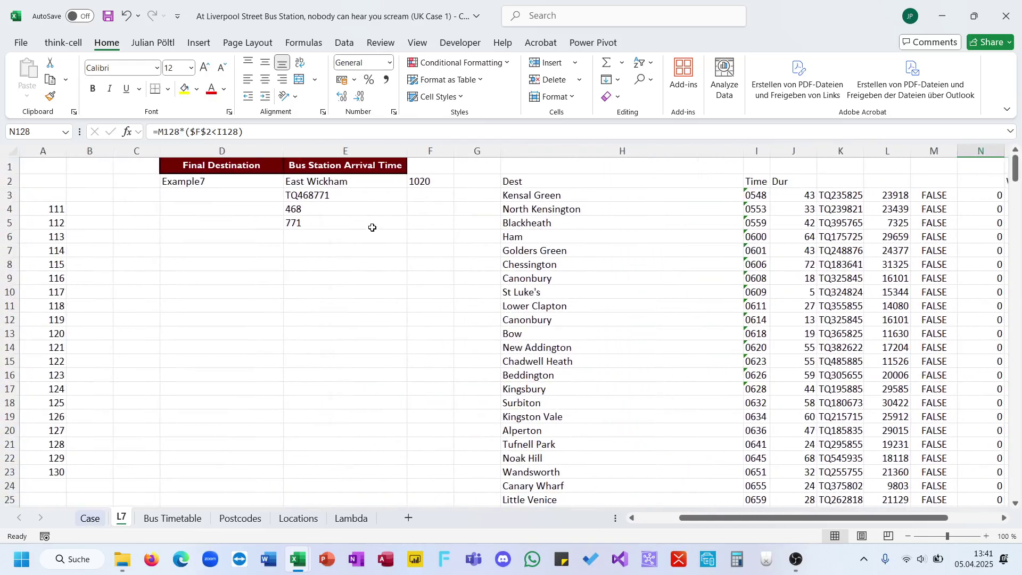
pyautogui.click(323, 240)
pyautogui.write('=min')
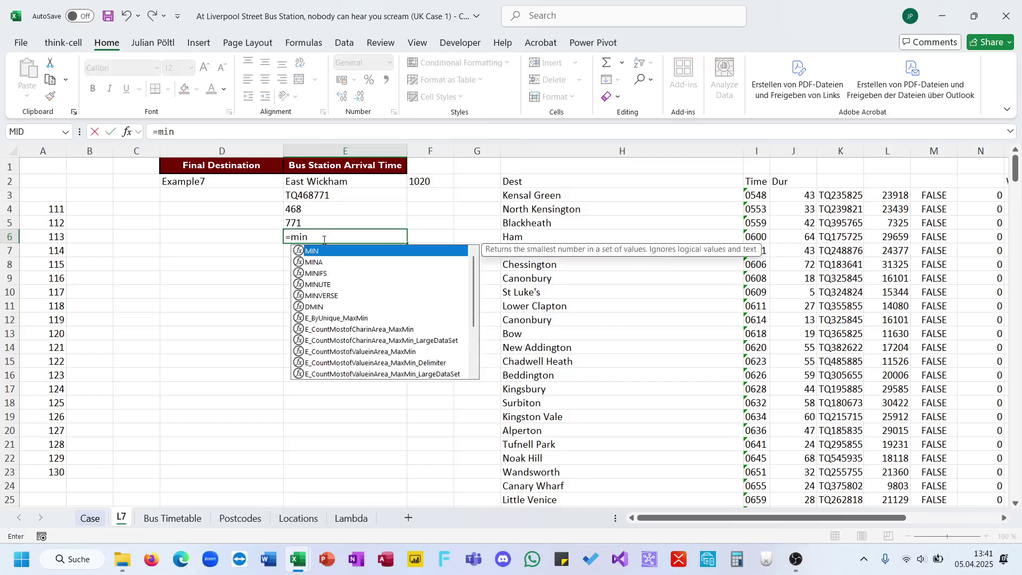
pyautogui.write('i')
pyautogui.press('Tab')
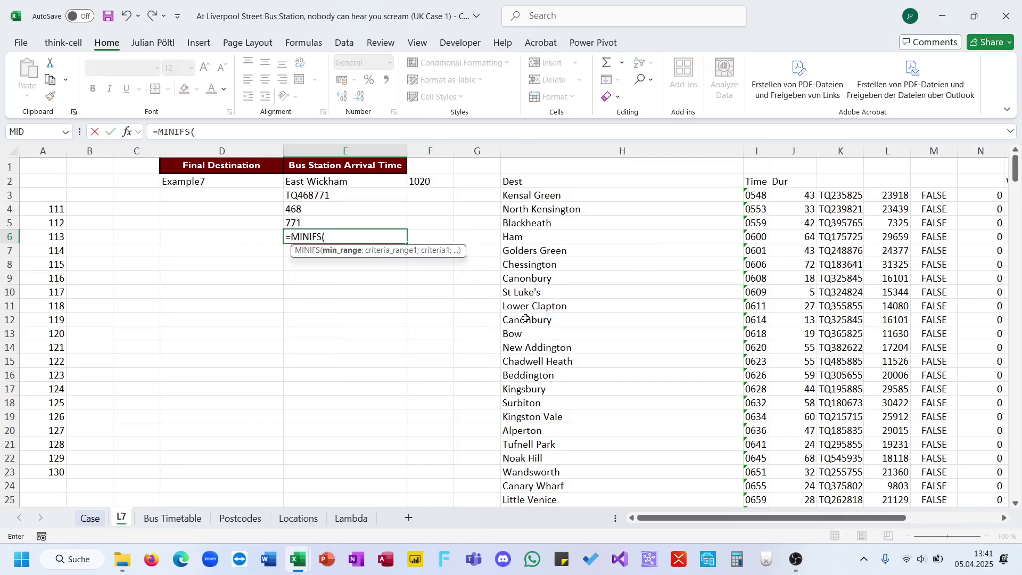
pyautogui.hscroll(6, 526, 318)
pyautogui.click(793, 198)
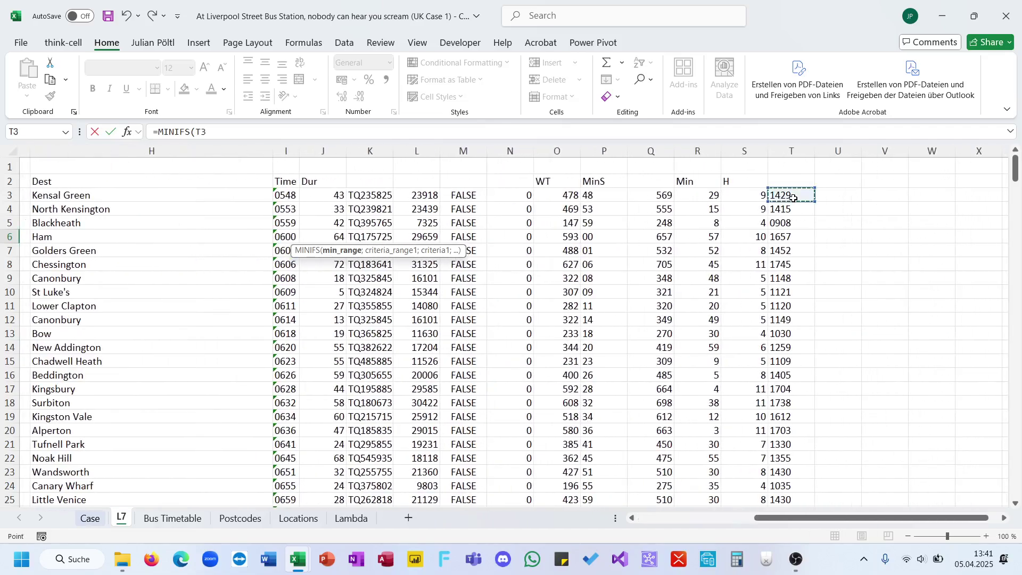
pyautogui.hotkey('ctrl', 'shift', 'Down')
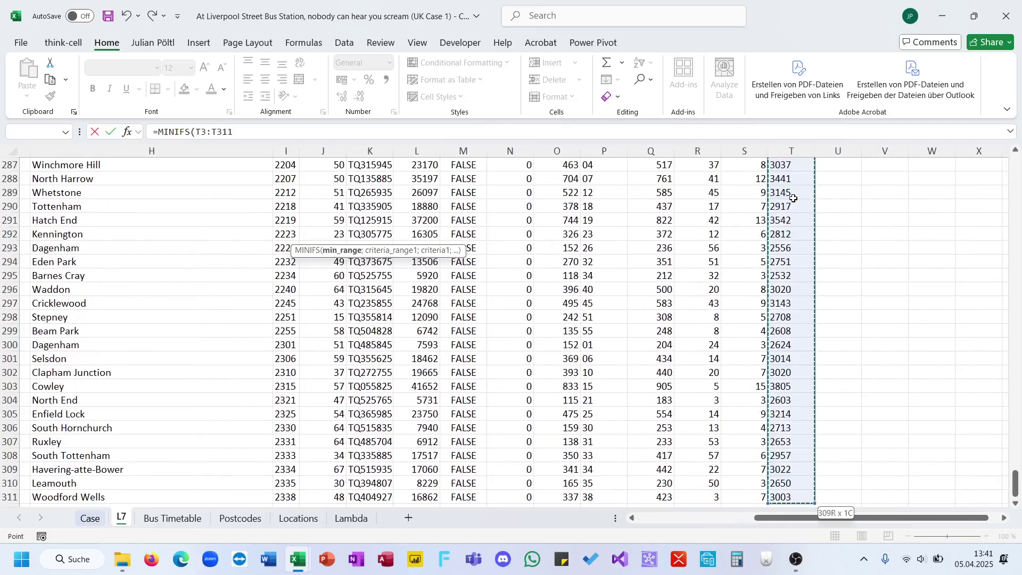
pyautogui.write(',')
pyautogui.write(';')
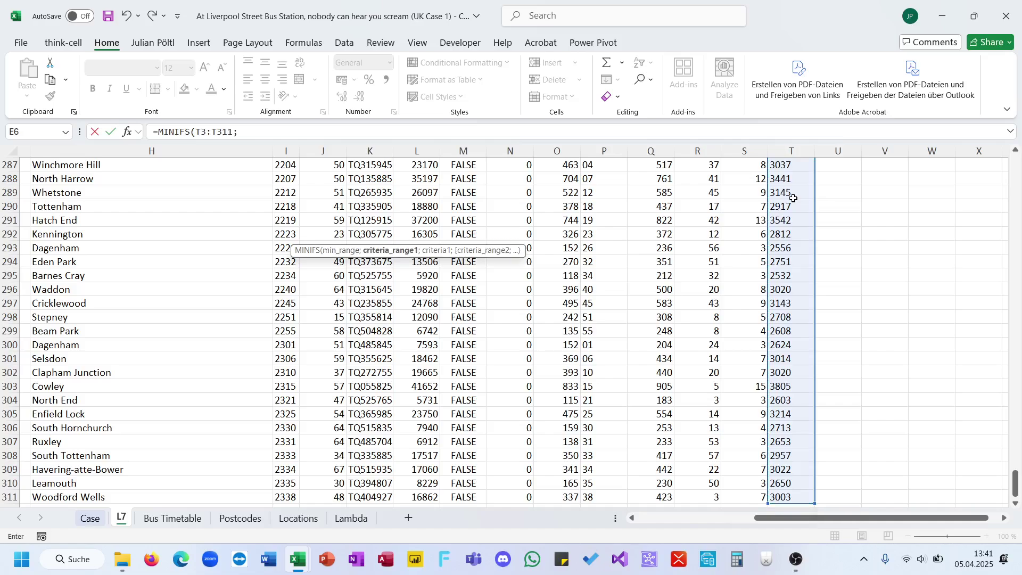
# Complete the E6 MINIFS formula with criteria range N3:N311 and criterion 1
pyautogui.click(516, 497)
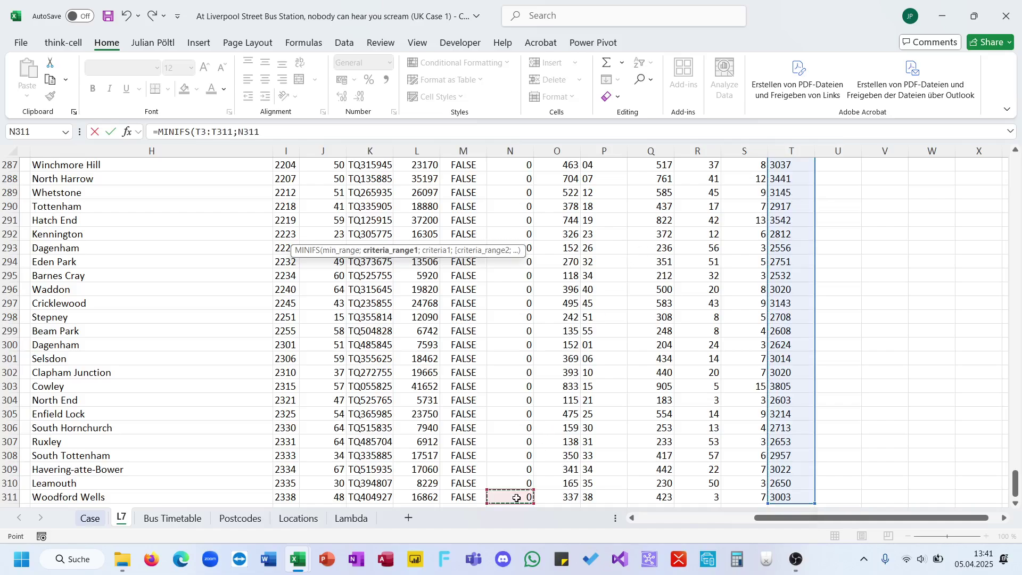
pyautogui.hotkey('ctrl', 'shift', 'Up')
pyautogui.write(';')
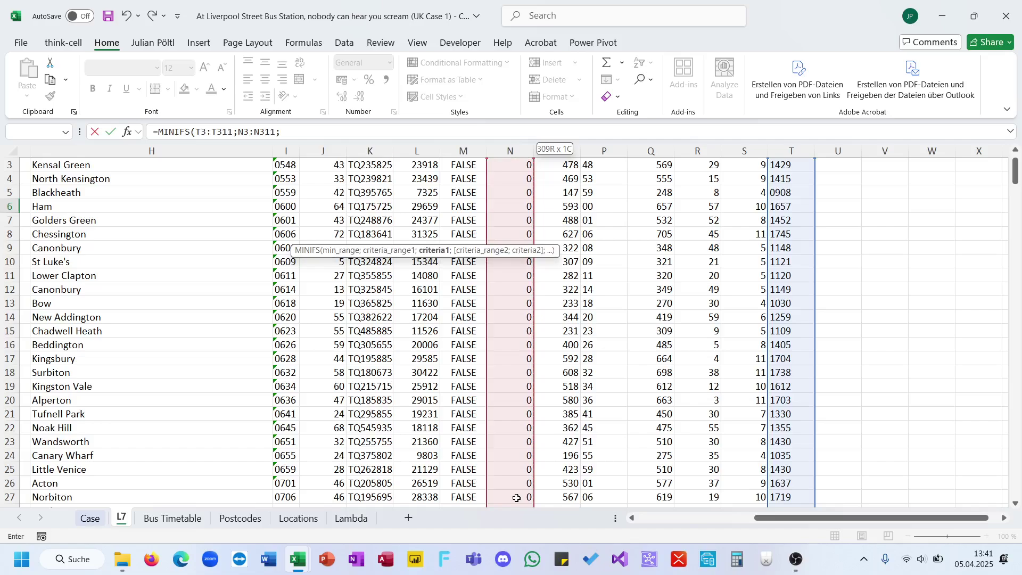
pyautogui.write('1)')
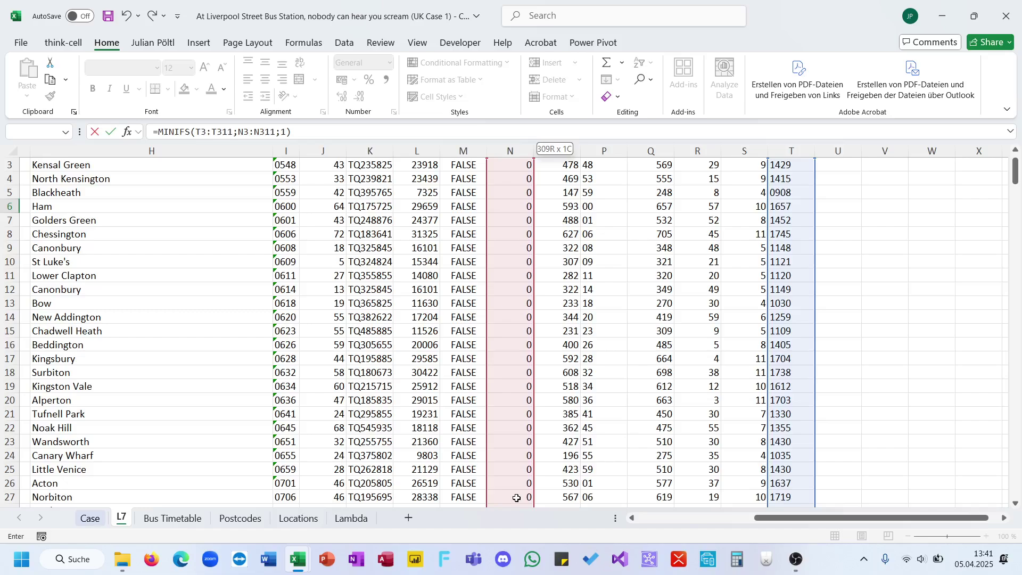
pyautogui.press('Return')
pyautogui.press('Up')
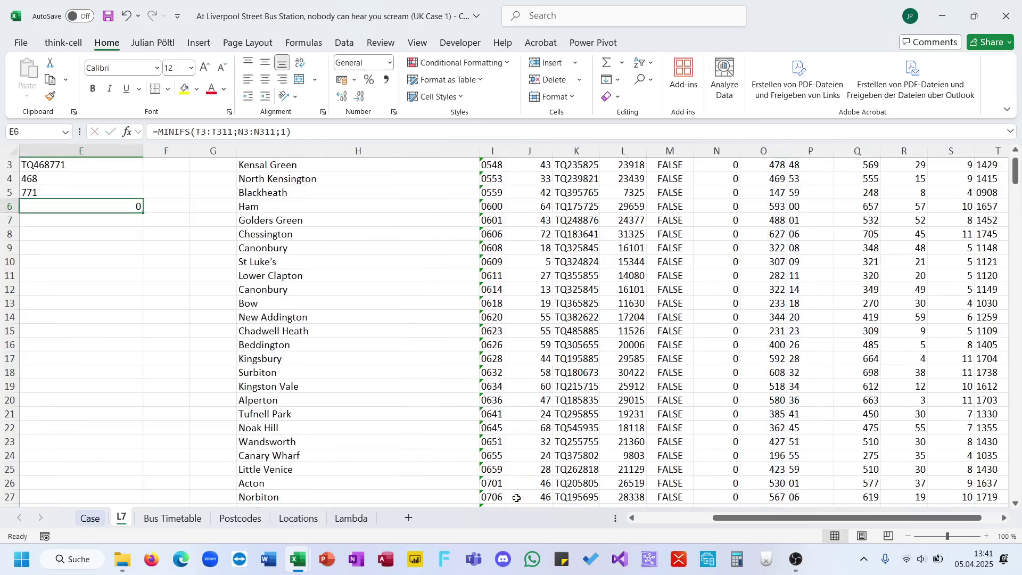
# Try to convert T3:T311 to numbers inside the E6 MINIFS formula with a double minus
pyautogui.click(196, 133)
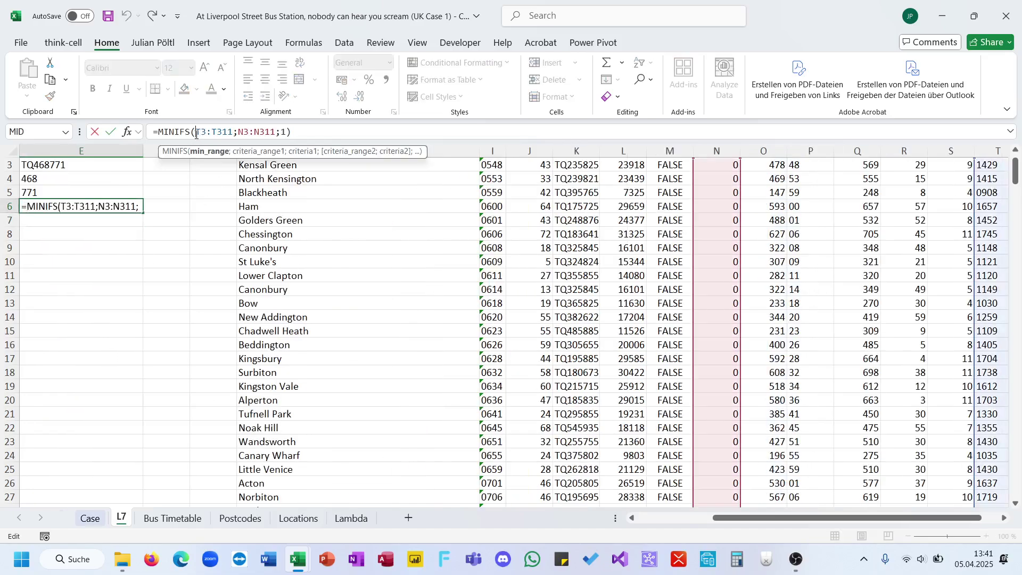
pyautogui.write('--')
pyautogui.press('Return')
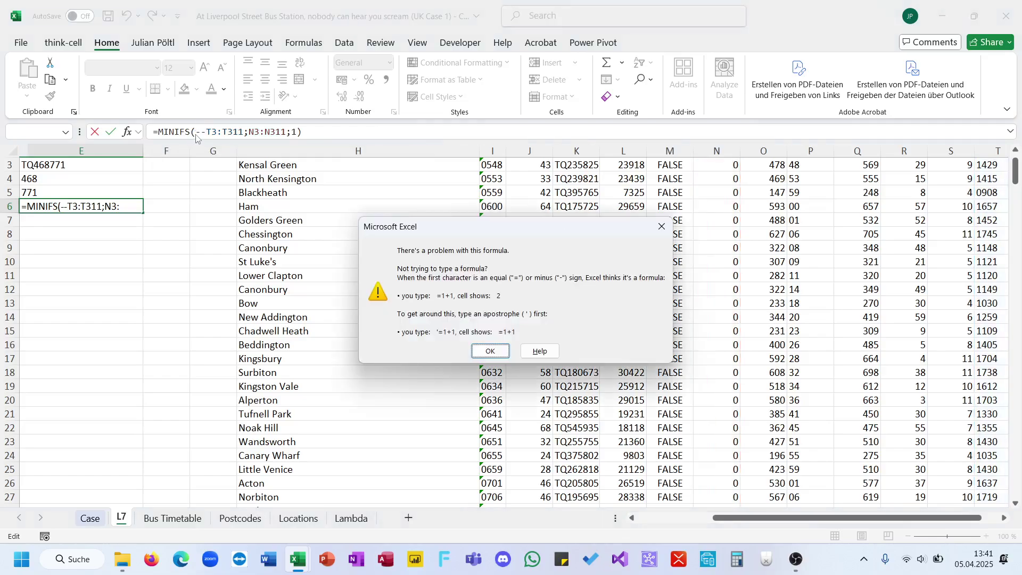
pyautogui.press('Return')
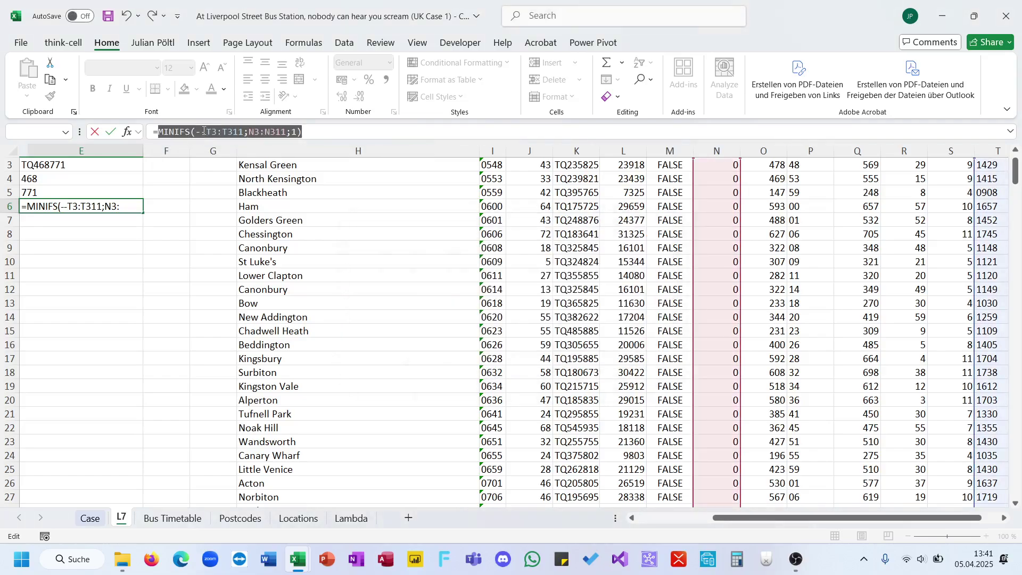
pyautogui.press('Escape')
# Examine the ranges referenced by the MINIFS formula in E6
pyautogui.hscroll(2, 565, 303)
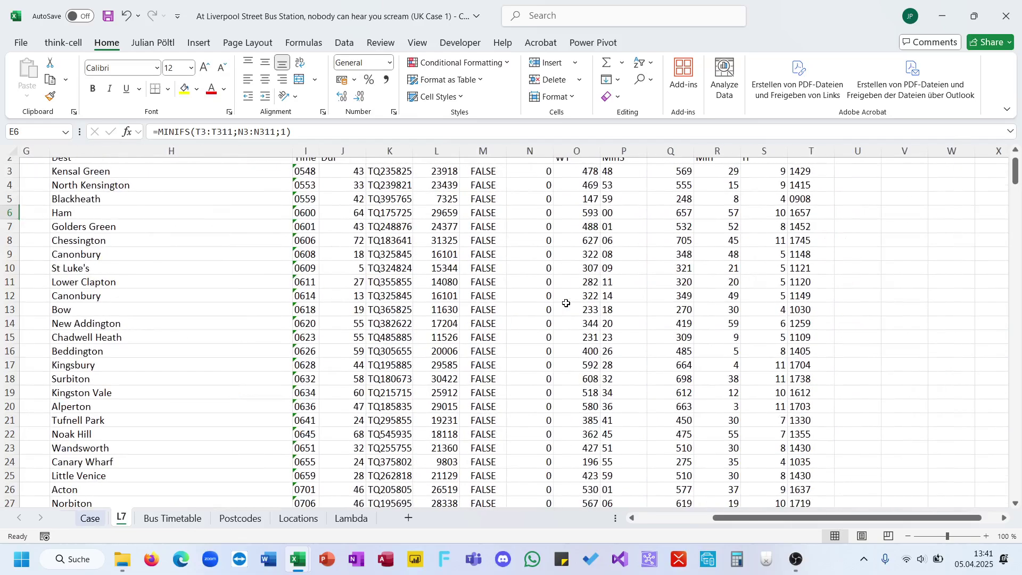
pyautogui.scroll(1, 565, 302)
pyautogui.hscroll(-3, 566, 302)
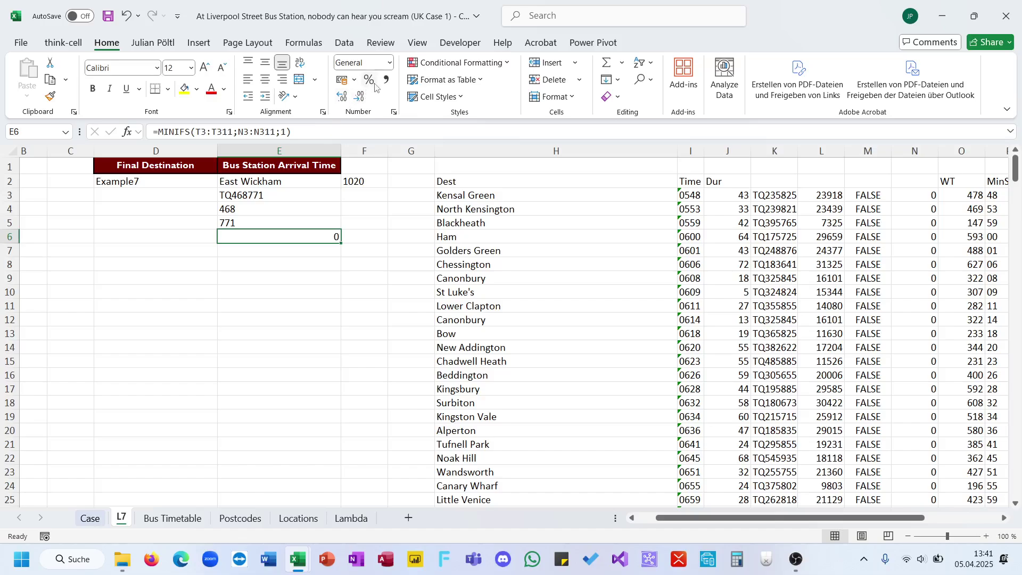
pyautogui.click(332, 130)
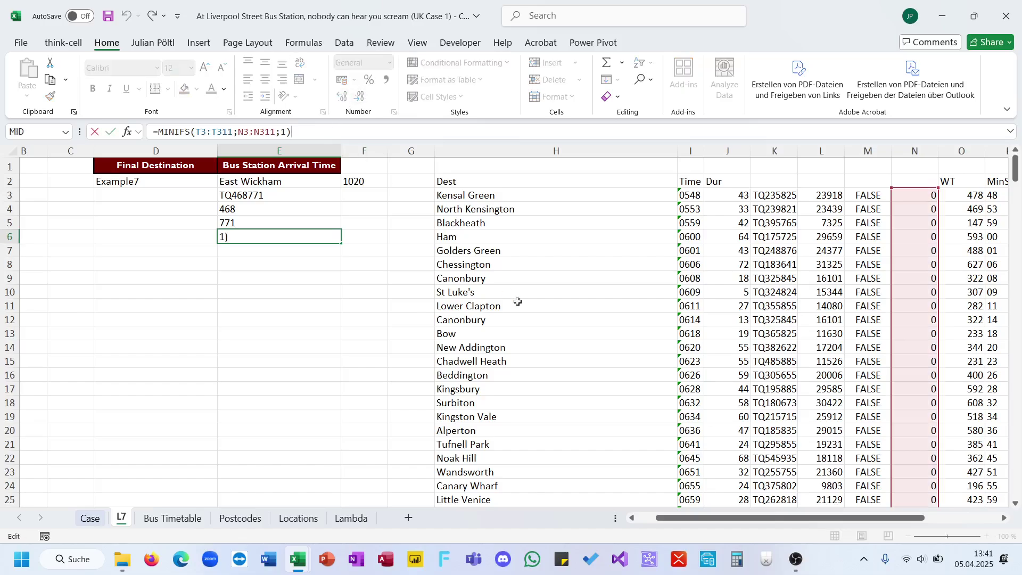
pyautogui.hscroll(4, 518, 301)
pyautogui.scroll(-5, 517, 301)
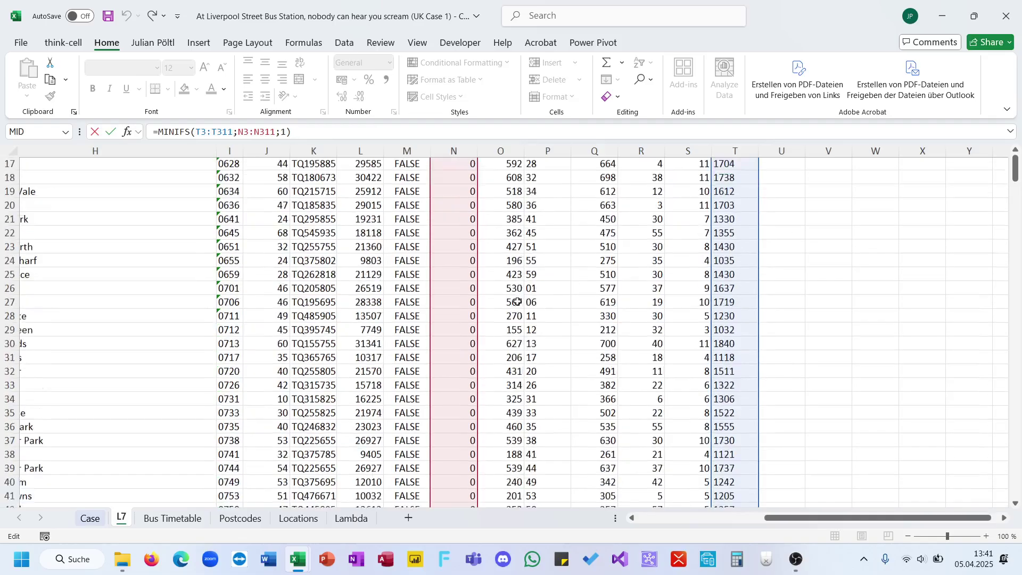
pyautogui.scroll(5, 517, 302)
pyautogui.press('Escape')
# Convert the T3 result to a number as =--(TEXT(LEFT(I3;2)+S3;"00")&TEXT(R3;"00")) and fill the formula down column T
pyautogui.hscroll(4, 756, 307)
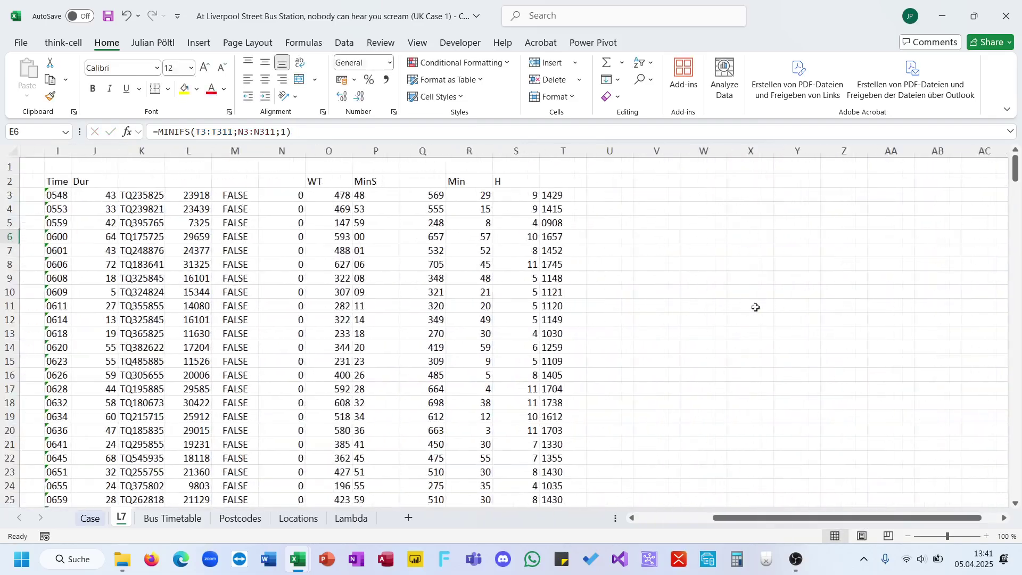
pyautogui.hscroll(2, 755, 307)
pyautogui.click(451, 197)
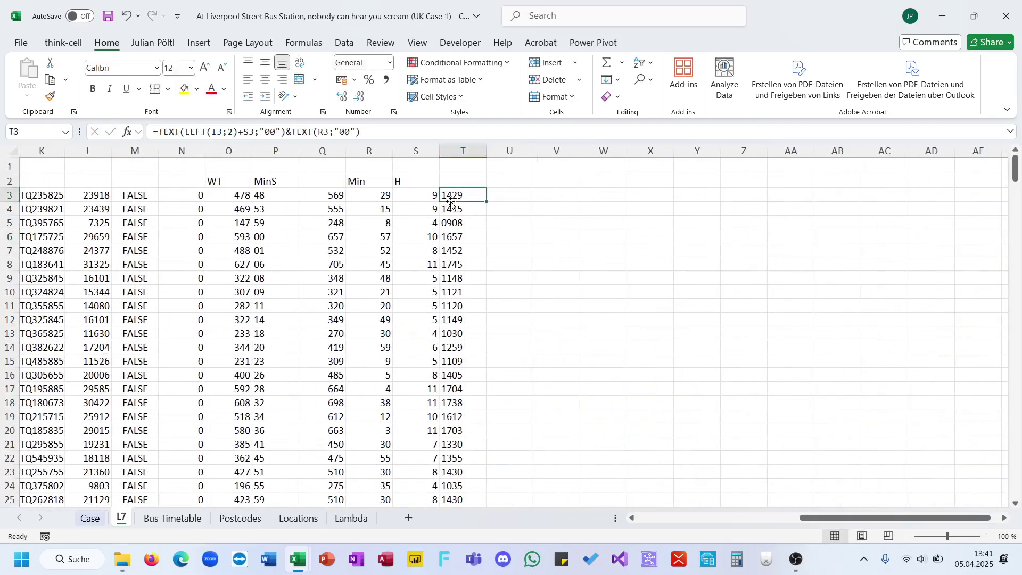
pyautogui.click(159, 133)
pyautogui.write('--(')
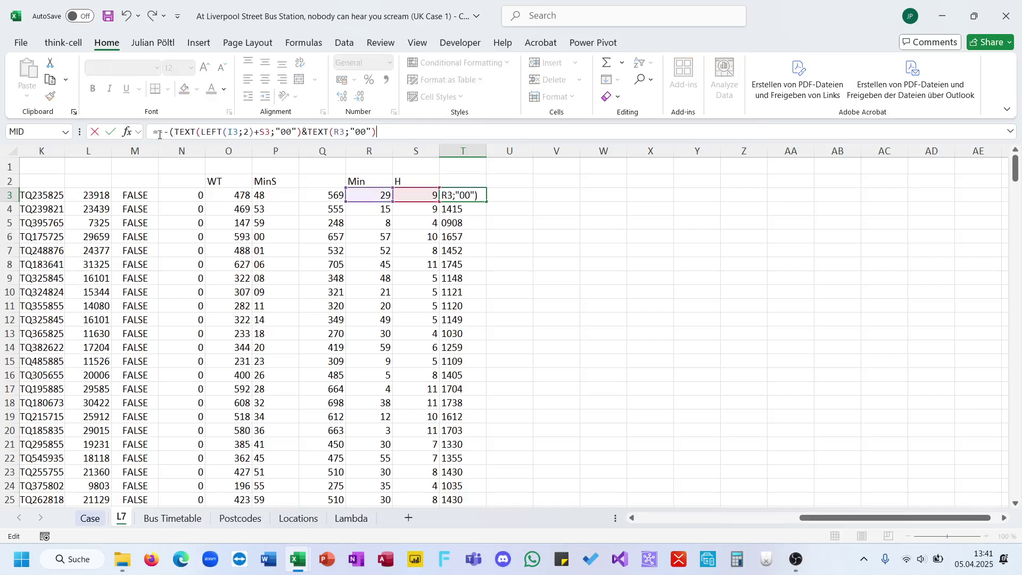
pyautogui.press('Return')
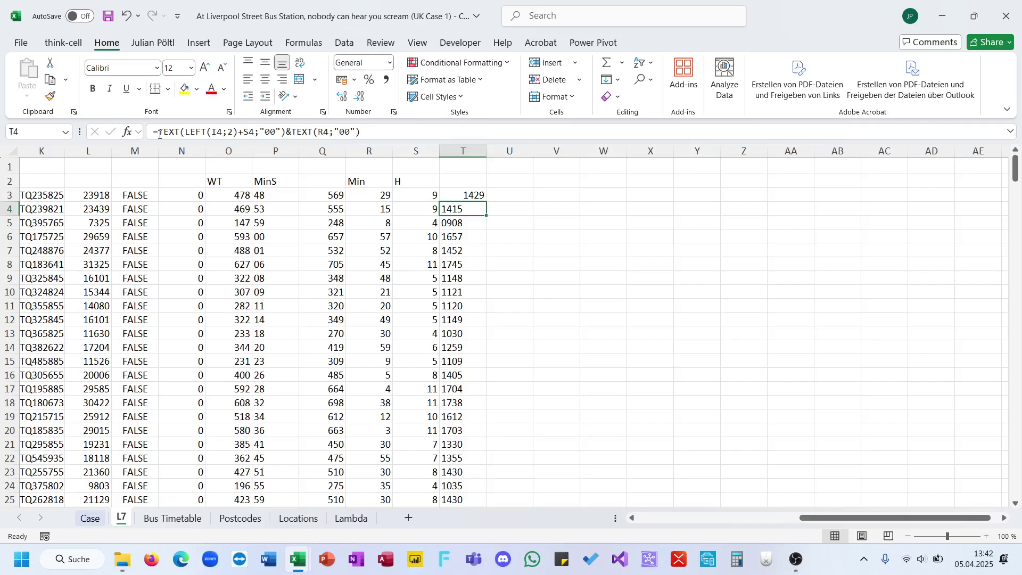
pyautogui.click(464, 193)
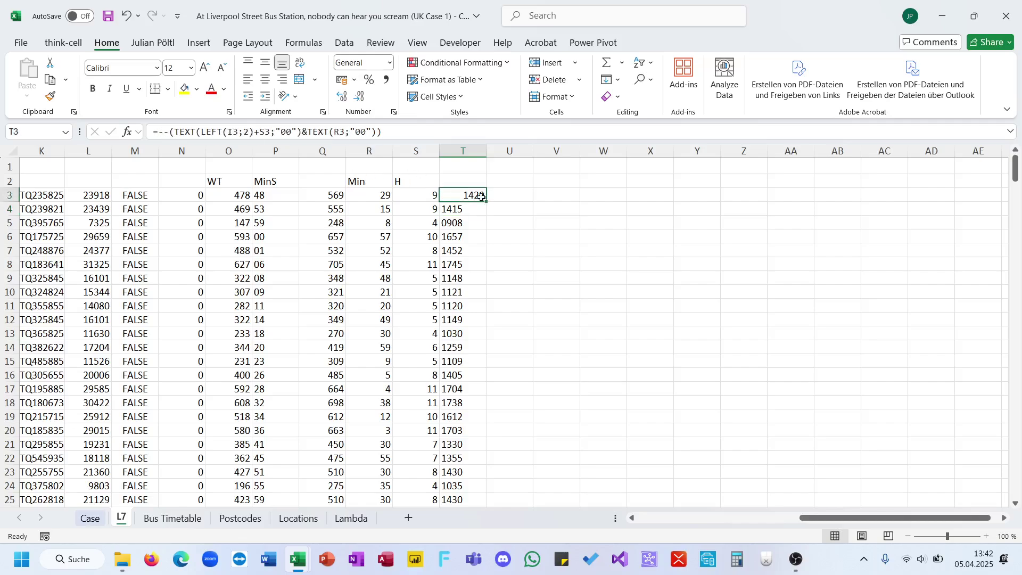
pyautogui.doubleClick(489, 201)
# Wrap the E6 MINIFS formula in a TEXT function with the format "00"
pyautogui.hscroll(-5, 217, 269)
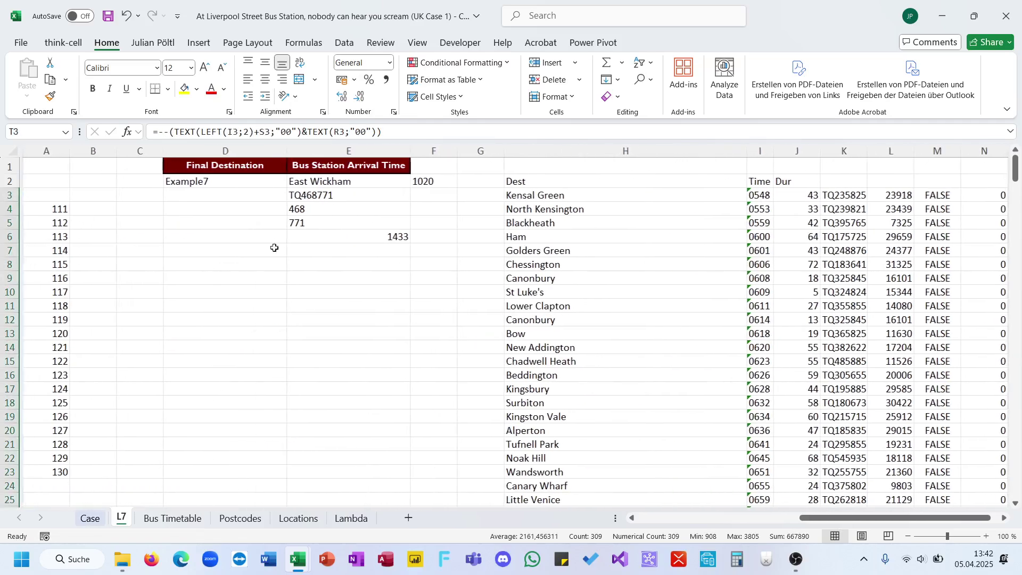
pyautogui.click(334, 238)
pyautogui.click(158, 133)
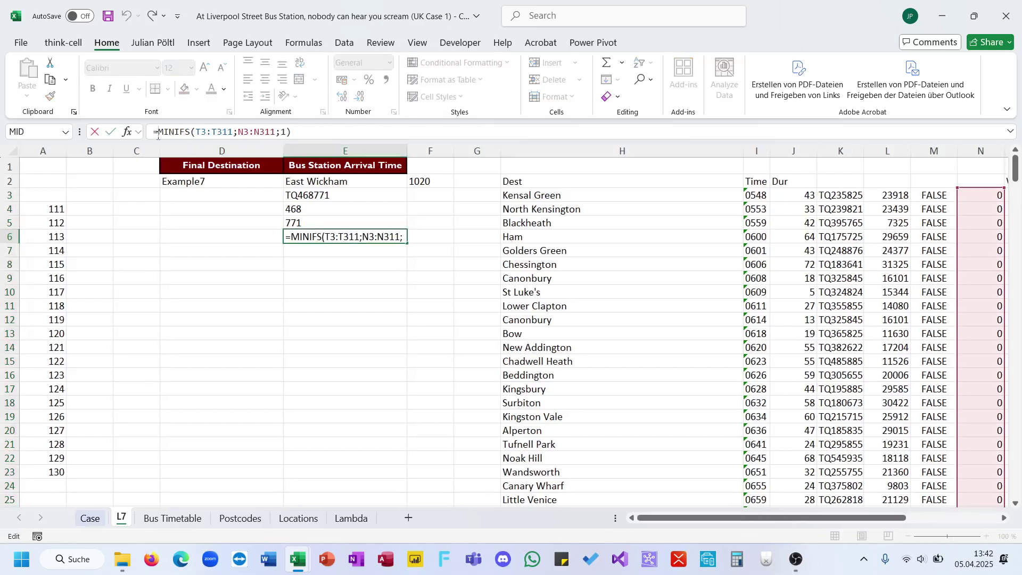
pyautogui.write('Text')
pyautogui.press('Tab')
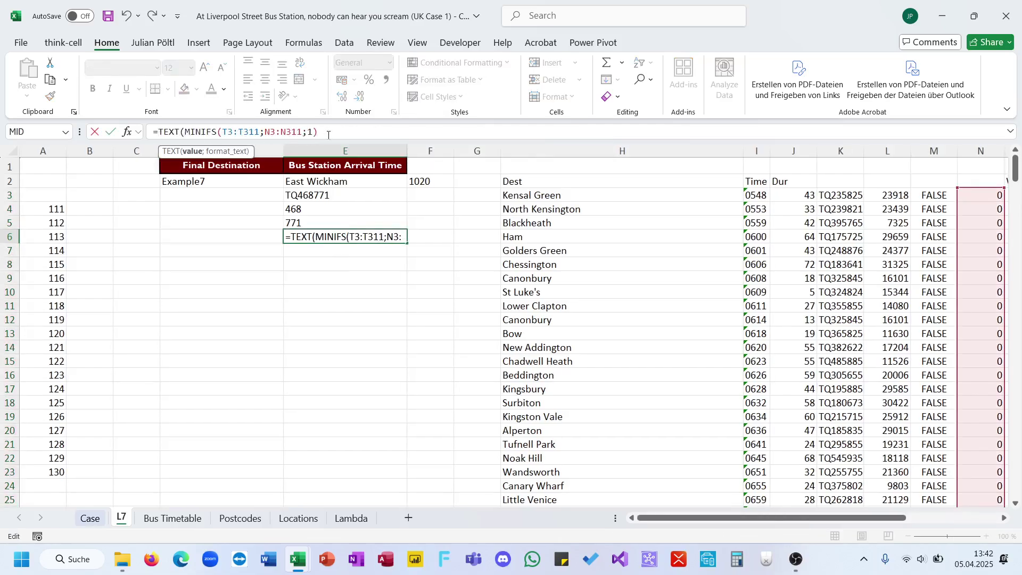
pyautogui.click(329, 135)
pyautogui.write(';')
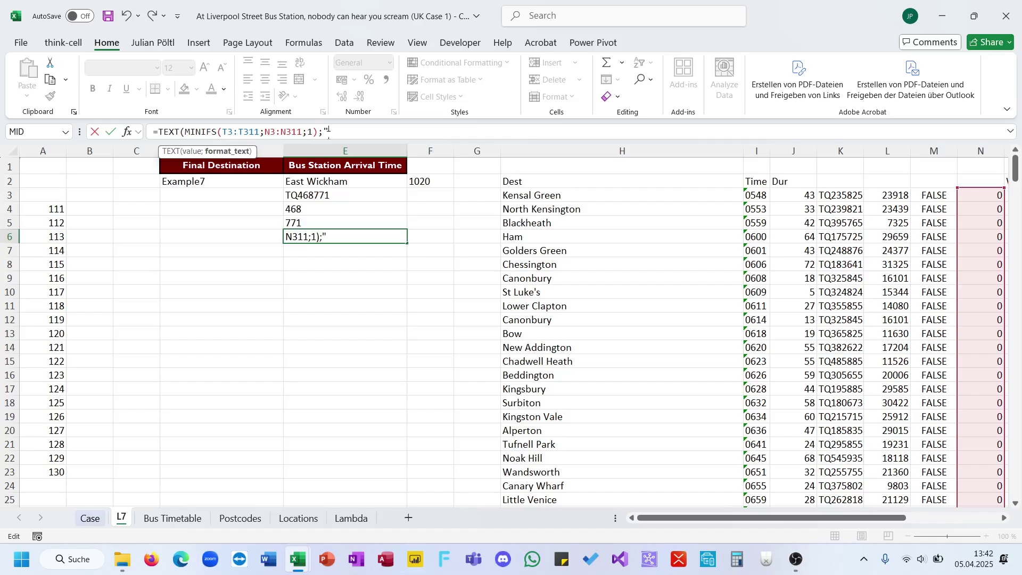
pyautogui.write('"00")')
pyautogui.press('Return')
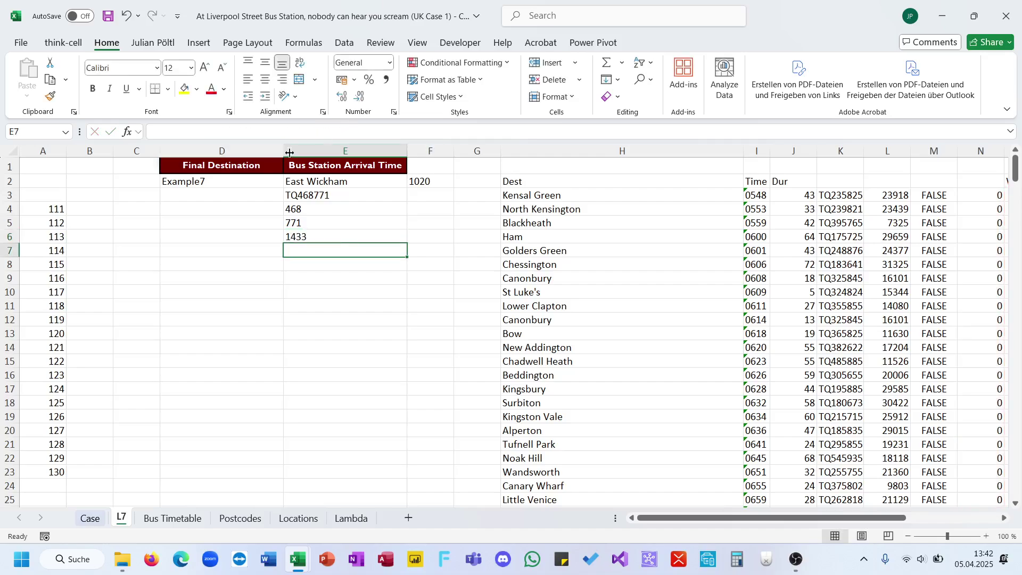
# Enter a formula in B3 that references the earliest arrival time in E6
pyautogui.click(92, 196)
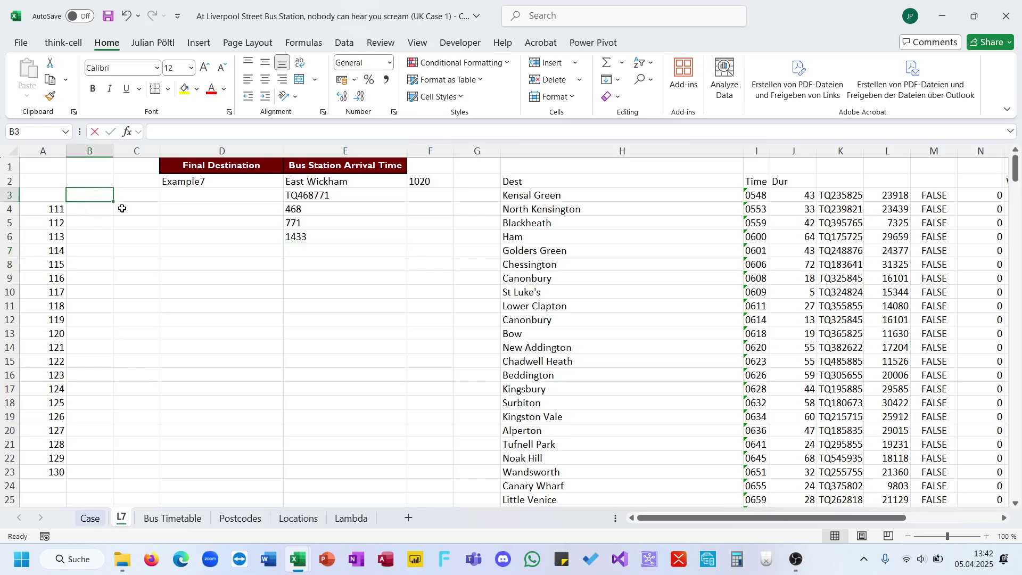
pyautogui.write('0')
pyautogui.write('=')
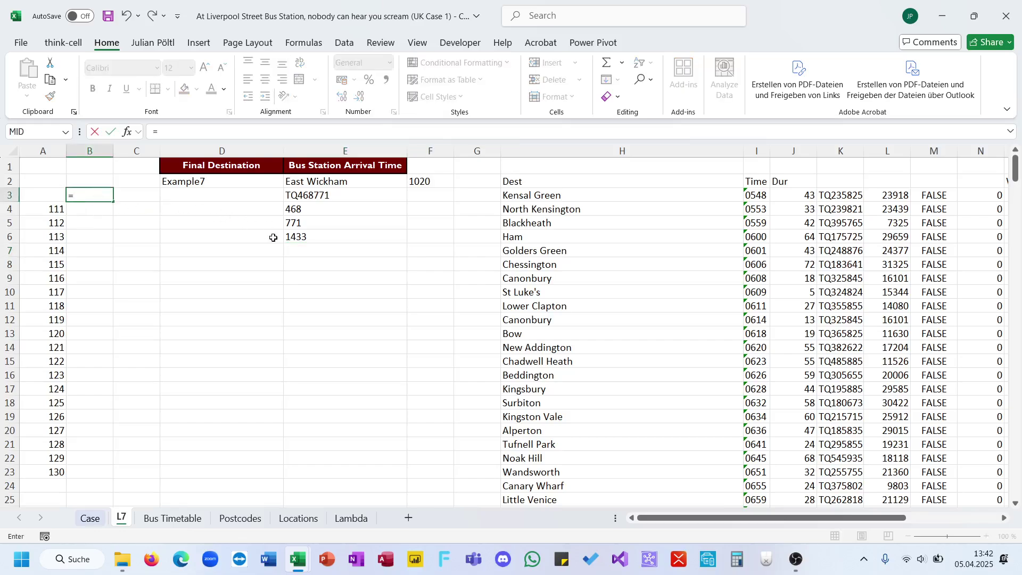
pyautogui.click(307, 237)
pyautogui.press('Return')
# Create a data table over A3:B23 with D2 as the column input cell to calculate the result for every case
pyautogui.click(58, 200)
pyautogui.hotkey('shift', 'Right')
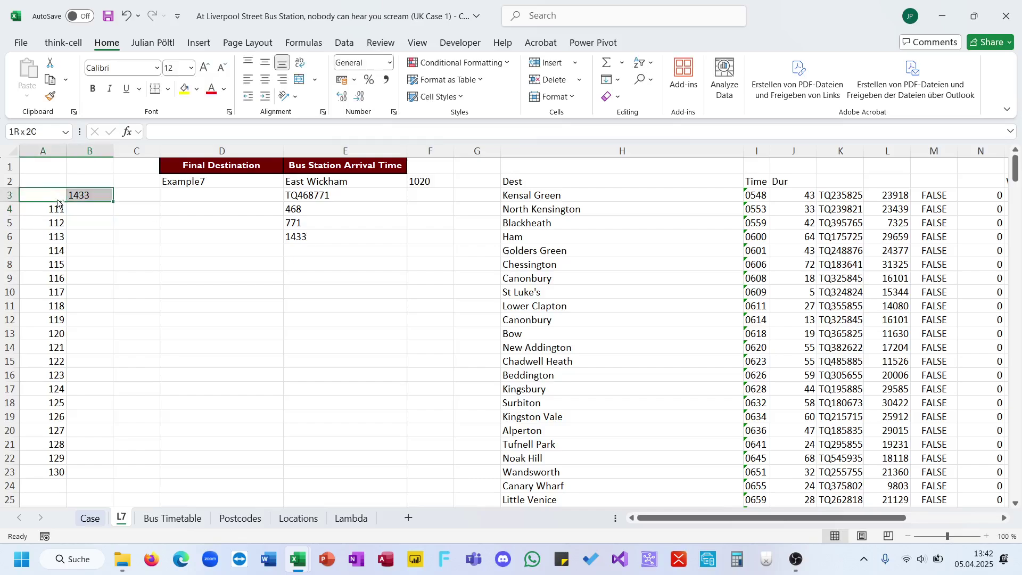
pyautogui.hotkey('ctrl', 'shift', 'Down')
pyautogui.hotkey('ctrl', 'shift', 'Down')
pyautogui.click(153, 43)
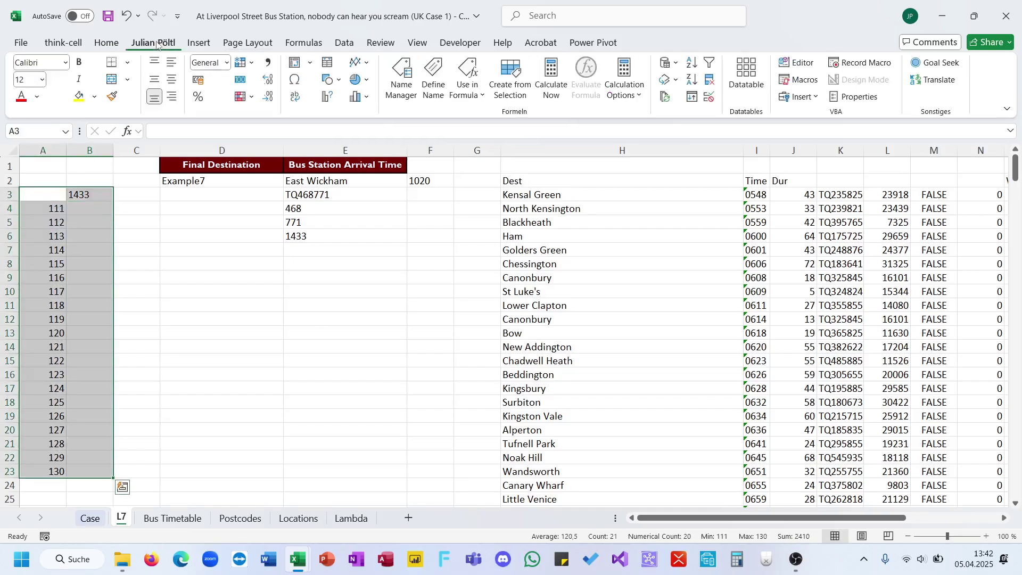
pyautogui.click(745, 74)
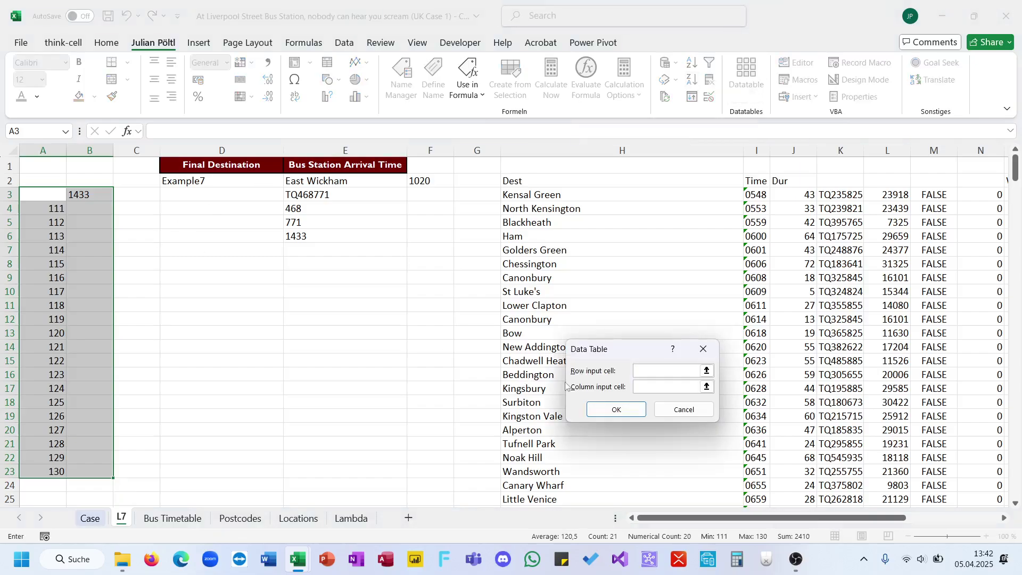
pyautogui.click(638, 387)
pyautogui.click(188, 180)
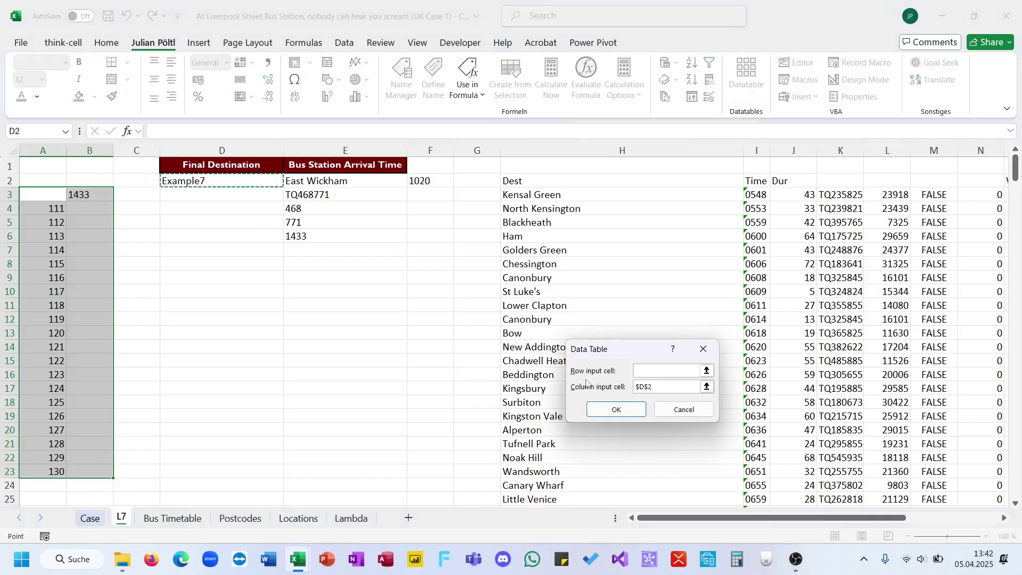
pyautogui.click(616, 409)
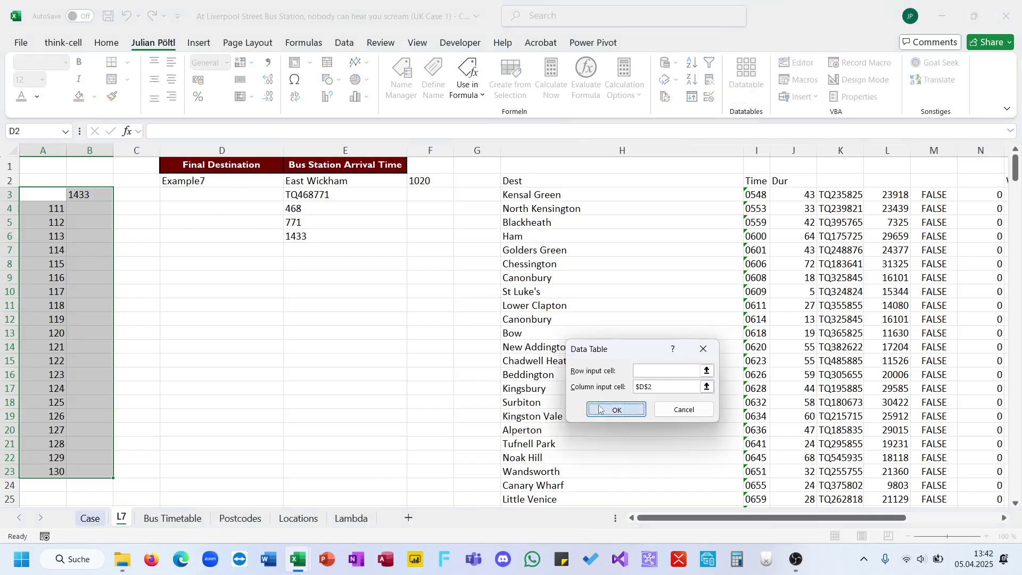
# Check the 00 results for cases 113, 117 and 128 against the answer format rules on the Case sheet
pyautogui.click(79, 234)
pyautogui.keyDown('ctrl'); pyautogui.click(85, 290); pyautogui.keyUp('ctrl')
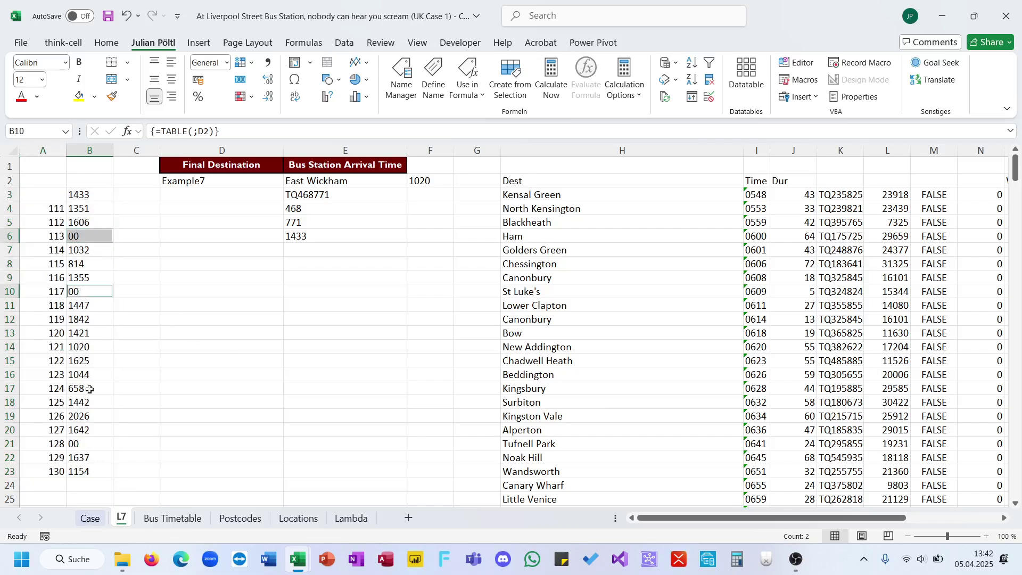
pyautogui.keyDown('ctrl'); pyautogui.click(72, 442); pyautogui.keyUp('ctrl')
pyautogui.keyDown('ctrl'); pyautogui.click(174, 441); pyautogui.keyUp('ctrl')
pyautogui.click(90, 518)
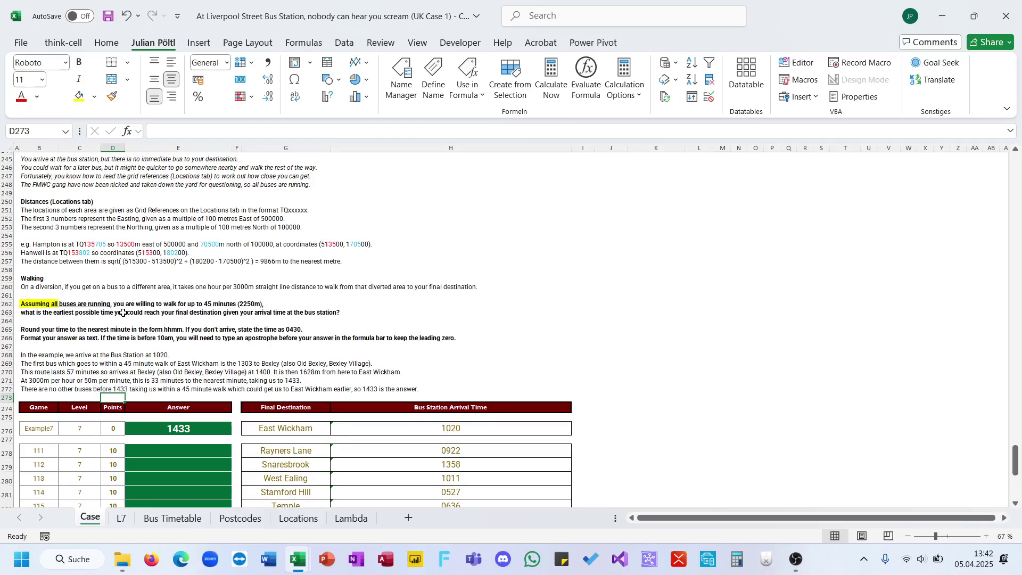
pyautogui.click(64, 338)
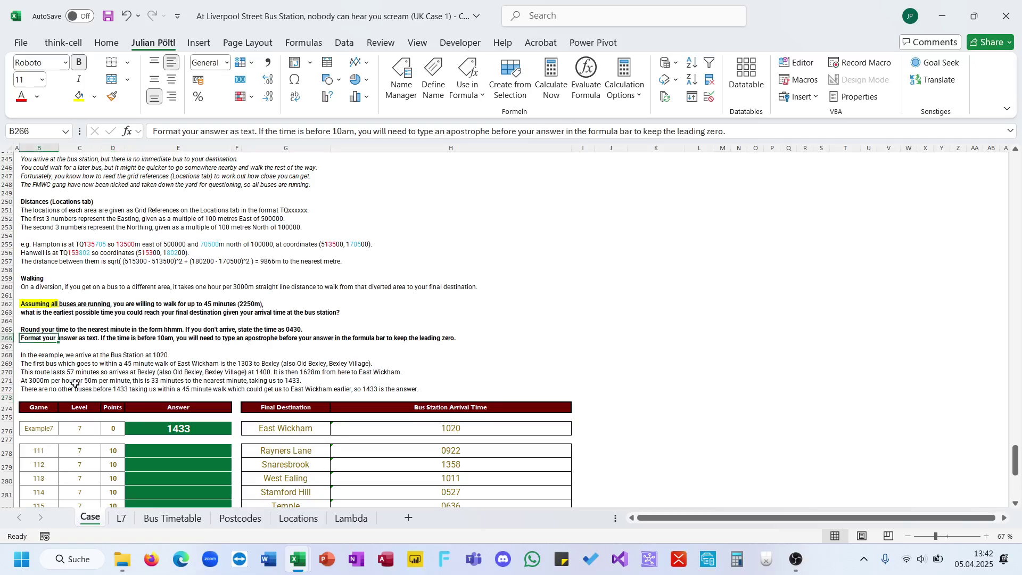
pyautogui.click(121, 518)
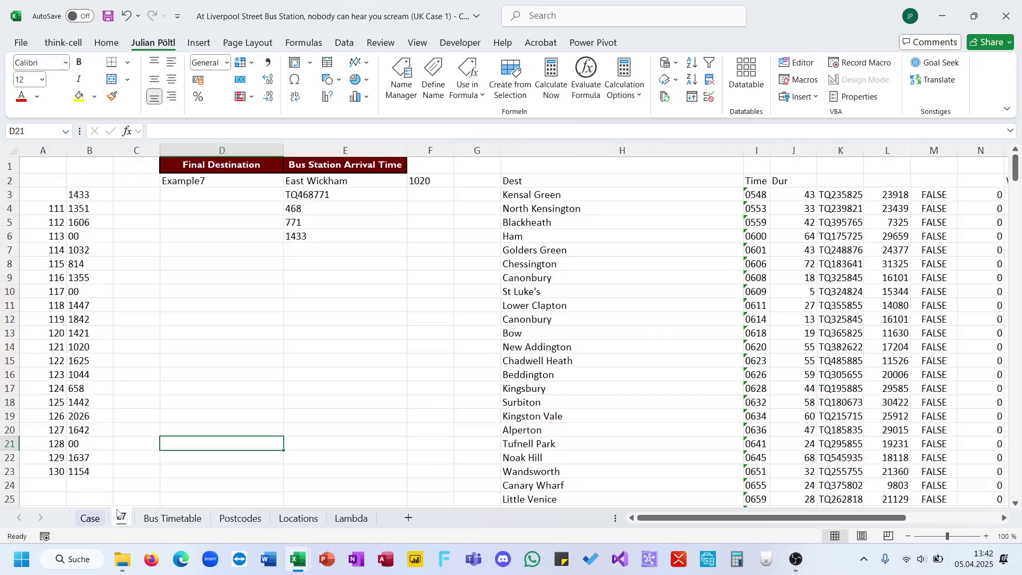
# Try to overwrite the case 117 result in B10 with 0430
pyautogui.click(76, 295)
pyautogui.write('0')
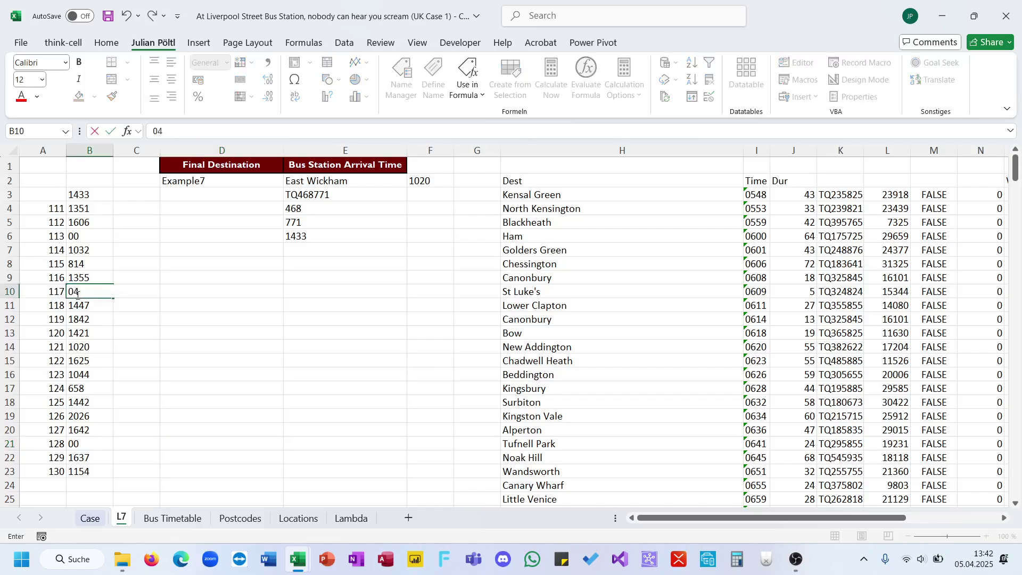
pyautogui.press('Return')
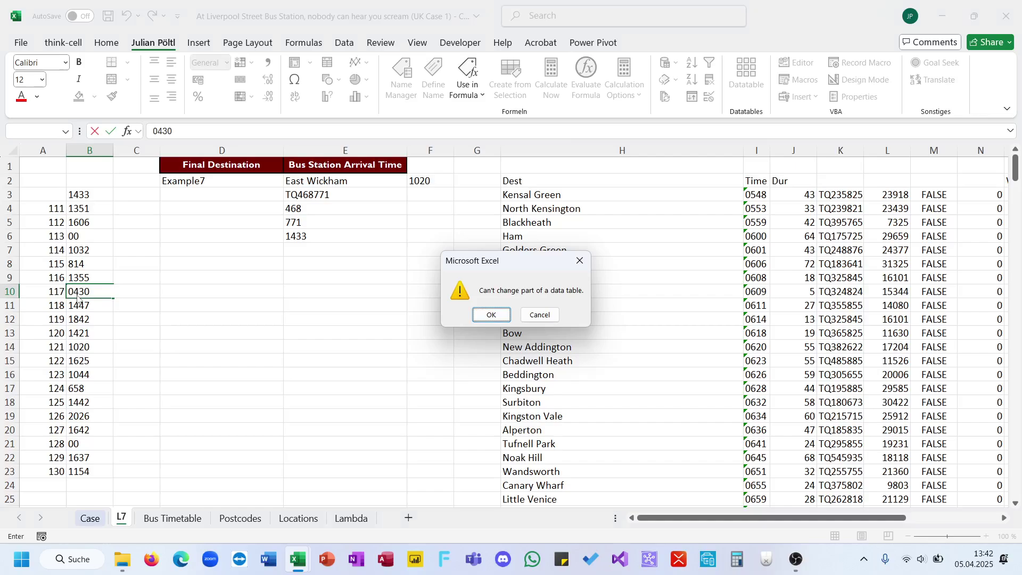
pyautogui.press('Return')
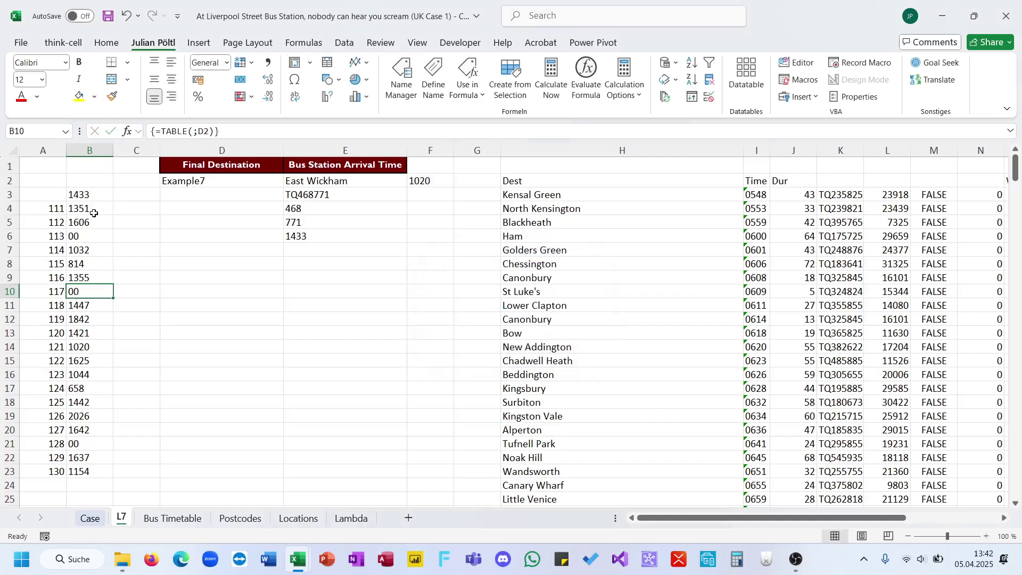
# Change the B3 formula to =IF(E6;E6;"0430") so that a missing arrival falls back to 0430
pyautogui.click(90, 195)
pyautogui.click(152, 135)
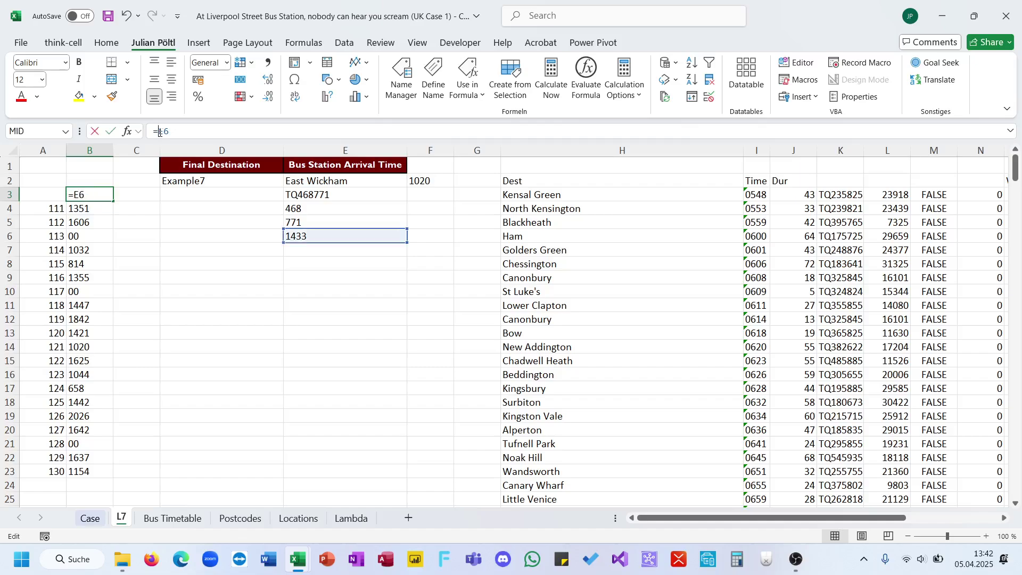
pyautogui.write('if(E6')
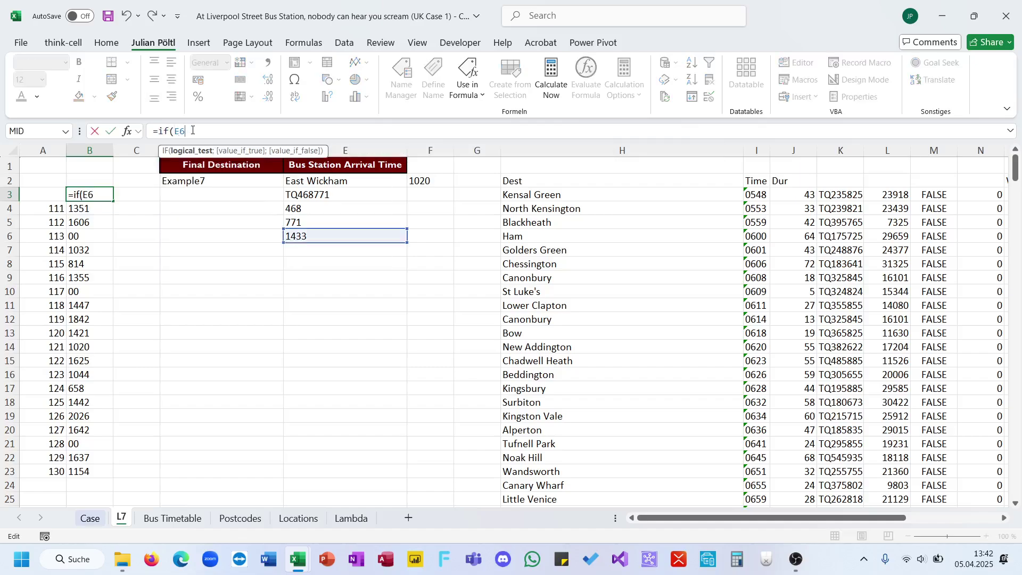
pyautogui.write(';E6;')
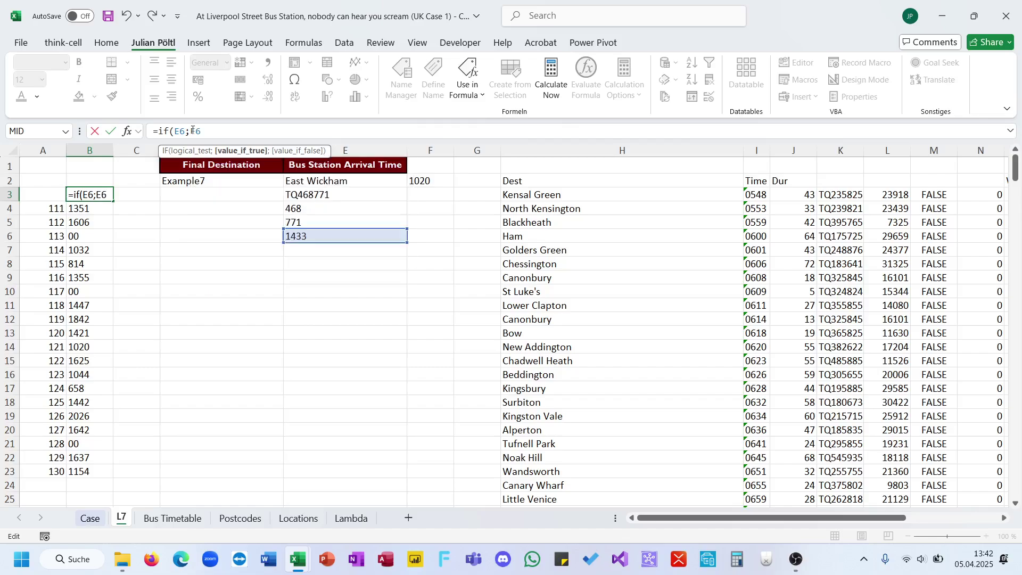
pyautogui.write('"')
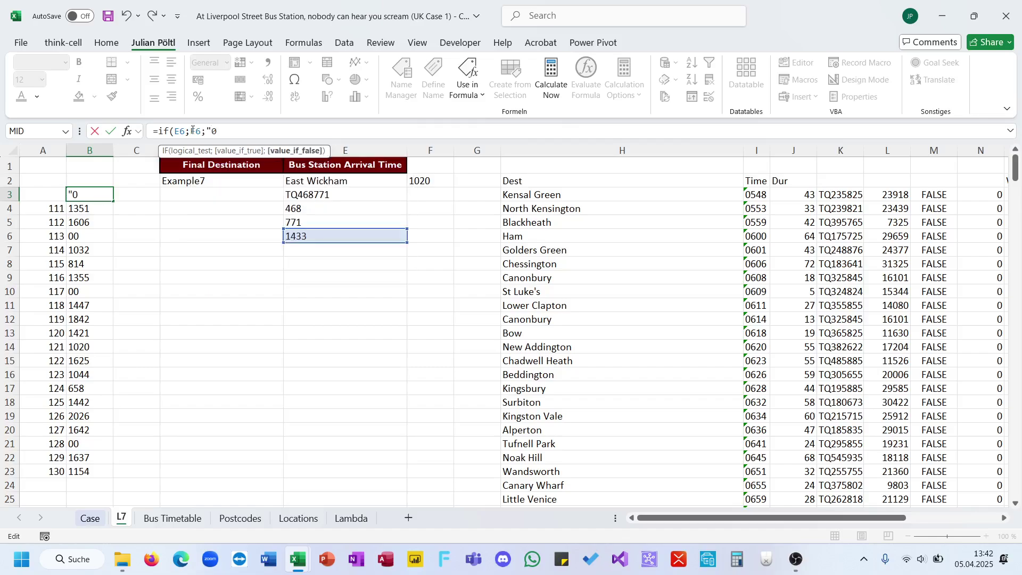
pyautogui.write('0430")')
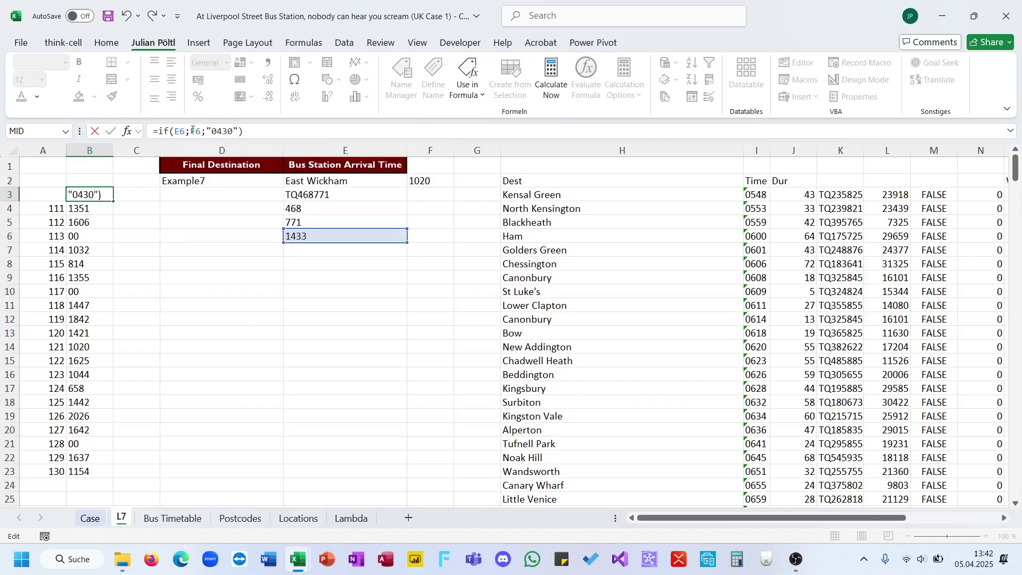
pyautogui.press('Return')
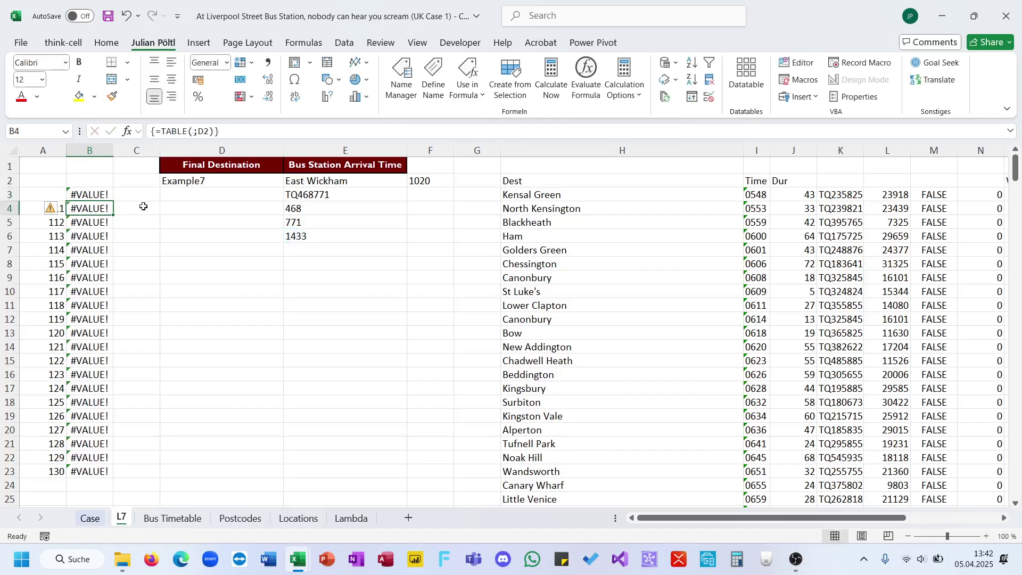
# Change the IF condition in B3 to E6>0
pyautogui.click(109, 197)
pyautogui.click(223, 133)
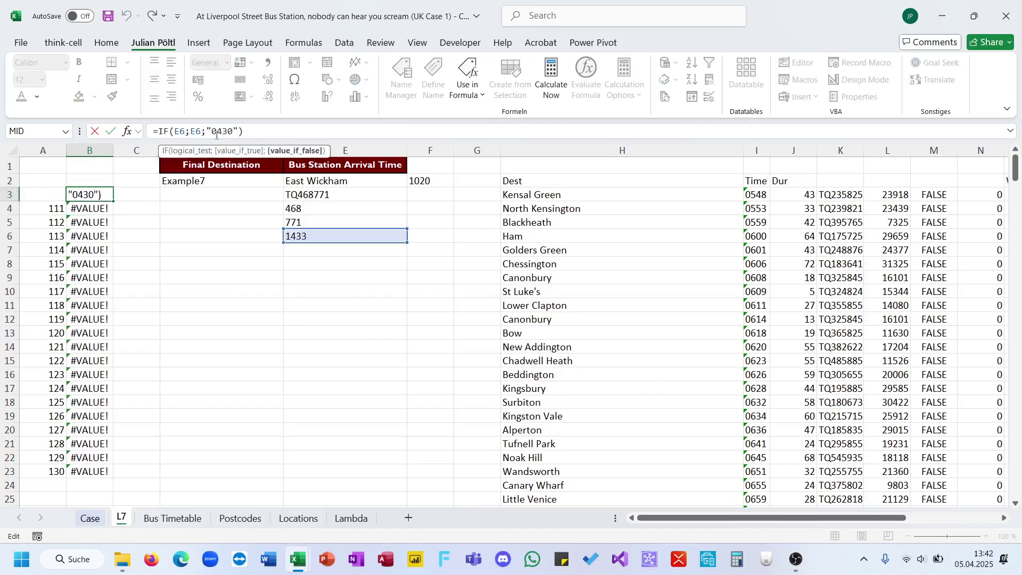
pyautogui.click(185, 132)
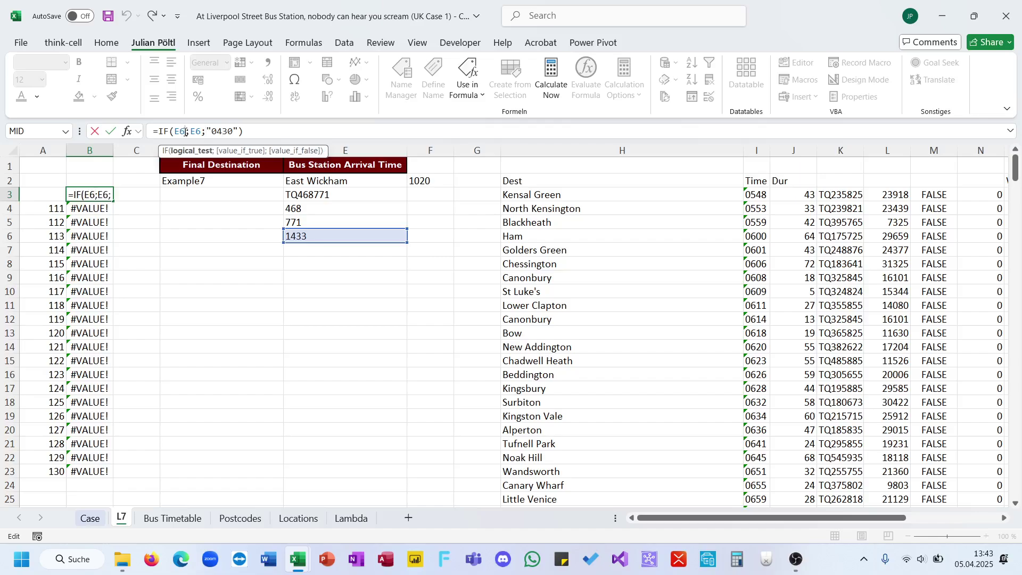
pyautogui.press('Return')
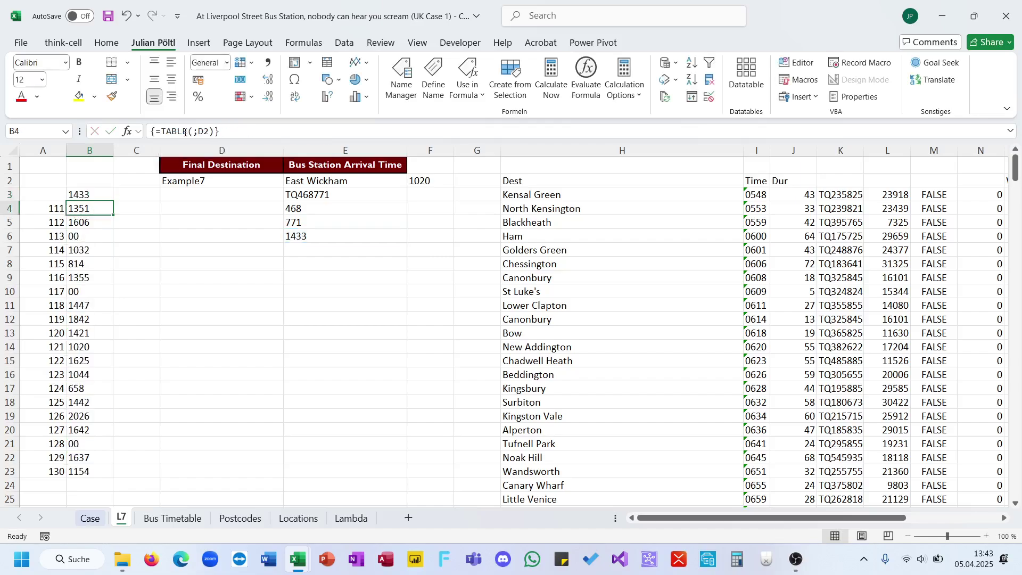
pyautogui.click(104, 195)
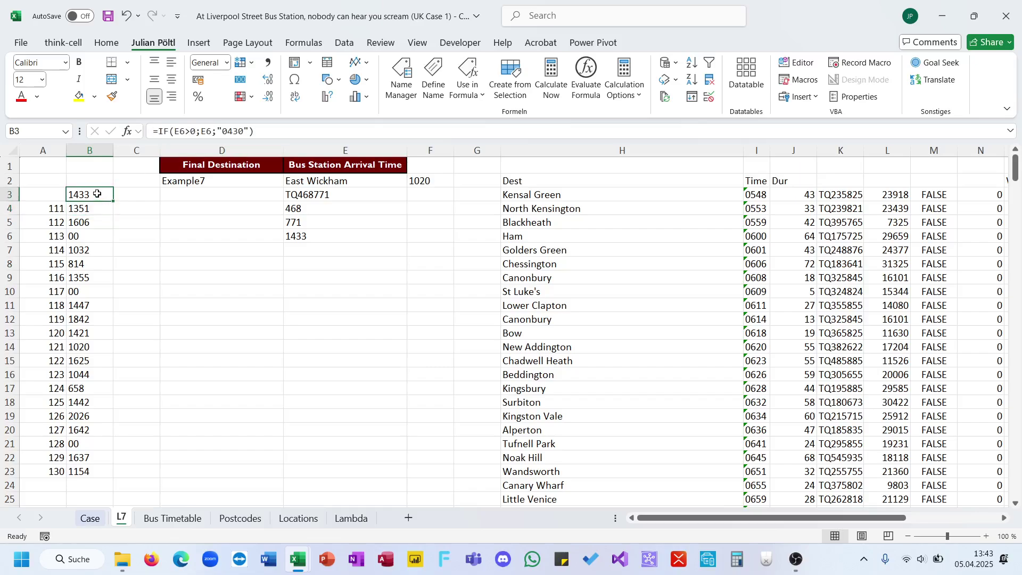
pyautogui.click(191, 132)
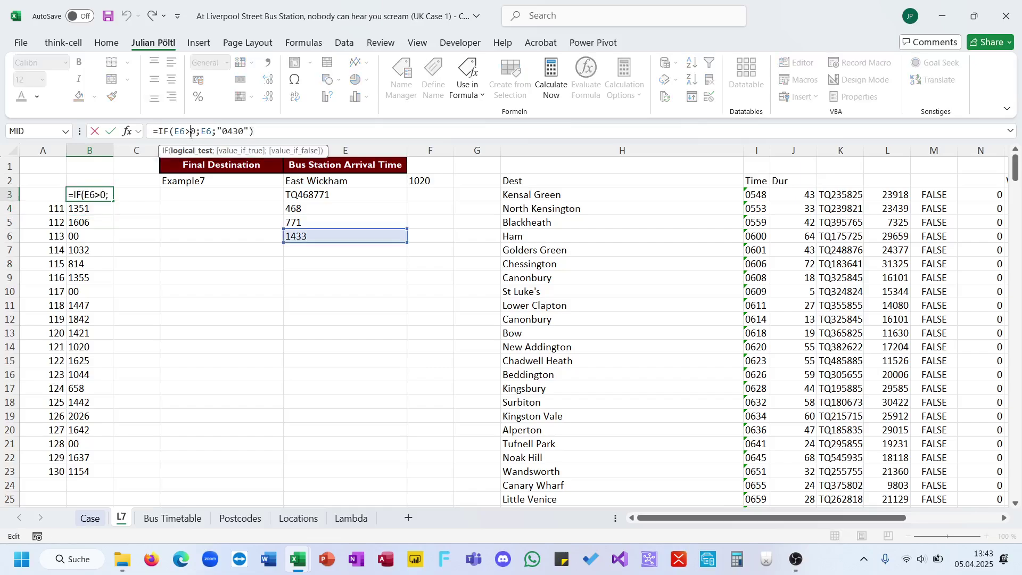
pyautogui.press('Escape')
pyautogui.click(93, 236)
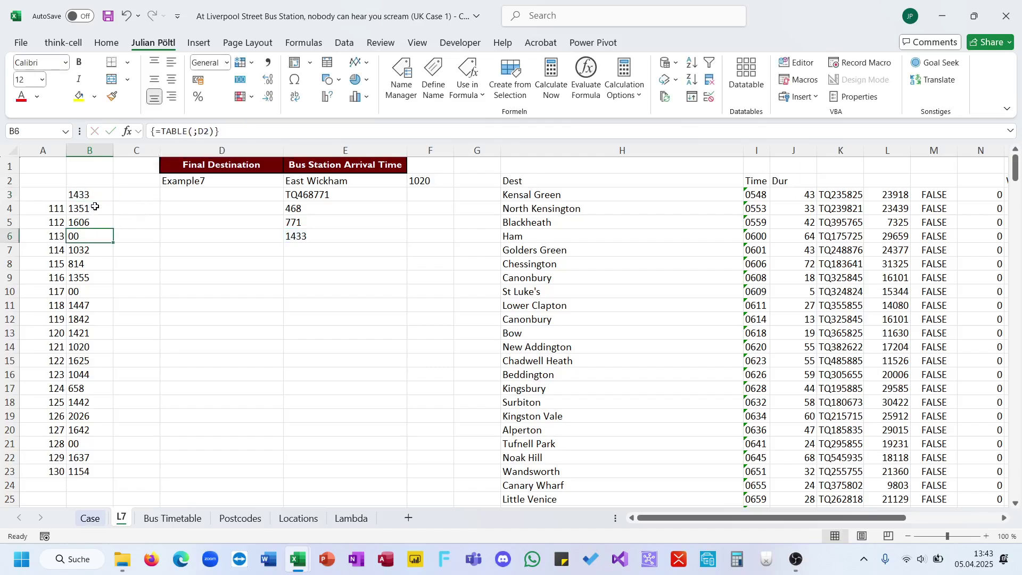
# Compare E6 with the text "00" in the B3 condition, making the formula =IF(E6<>"00";E6;"0430")
pyautogui.click(93, 195)
pyautogui.click(192, 132)
pyautogui.write('0;E6;"0430')
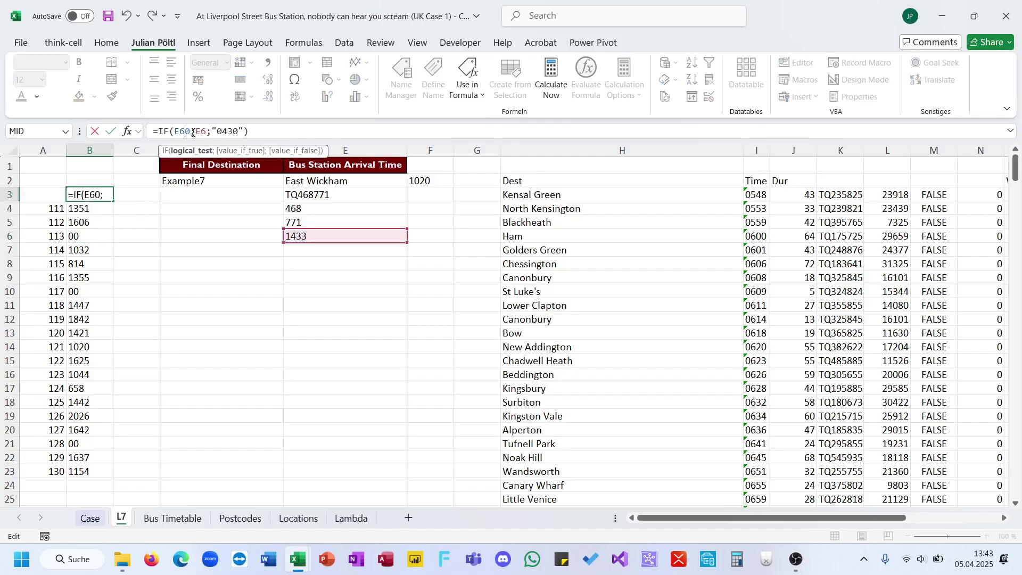
pyautogui.write('=0')
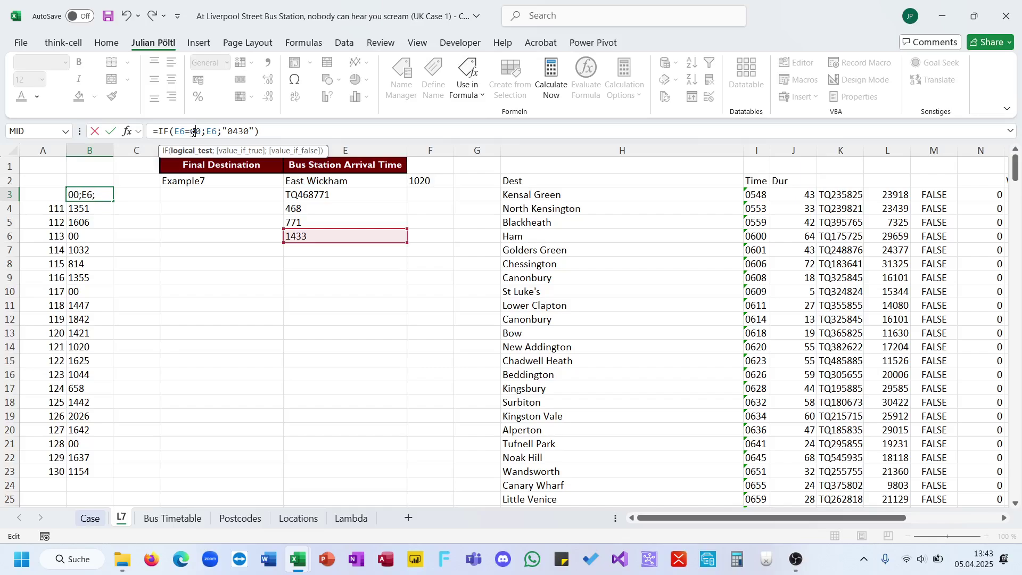
pyautogui.write('"')
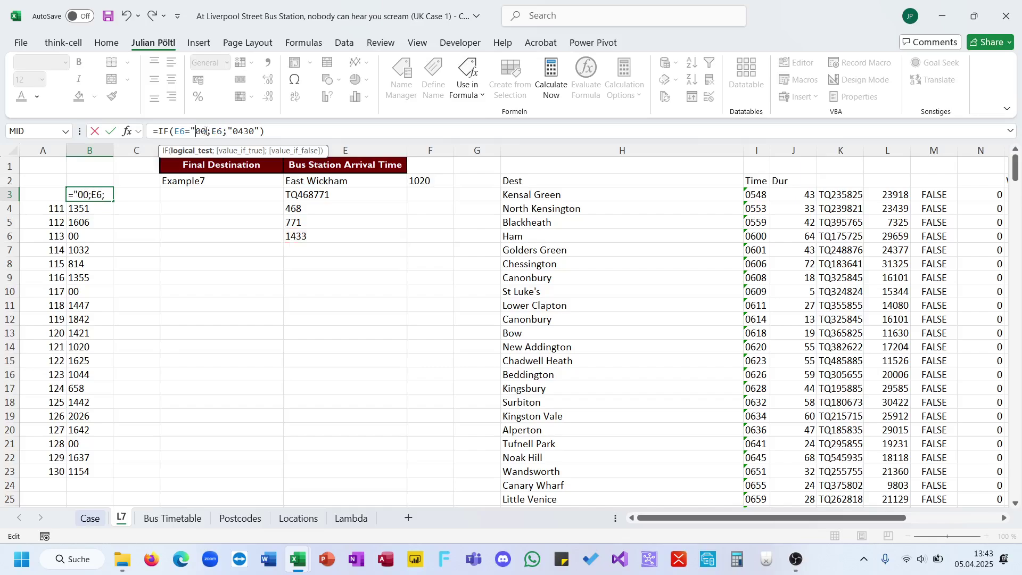
pyautogui.click(208, 131)
pyautogui.write('"')
pyautogui.press('BackSpace')
pyautogui.write('<>')
pyautogui.press('Return')
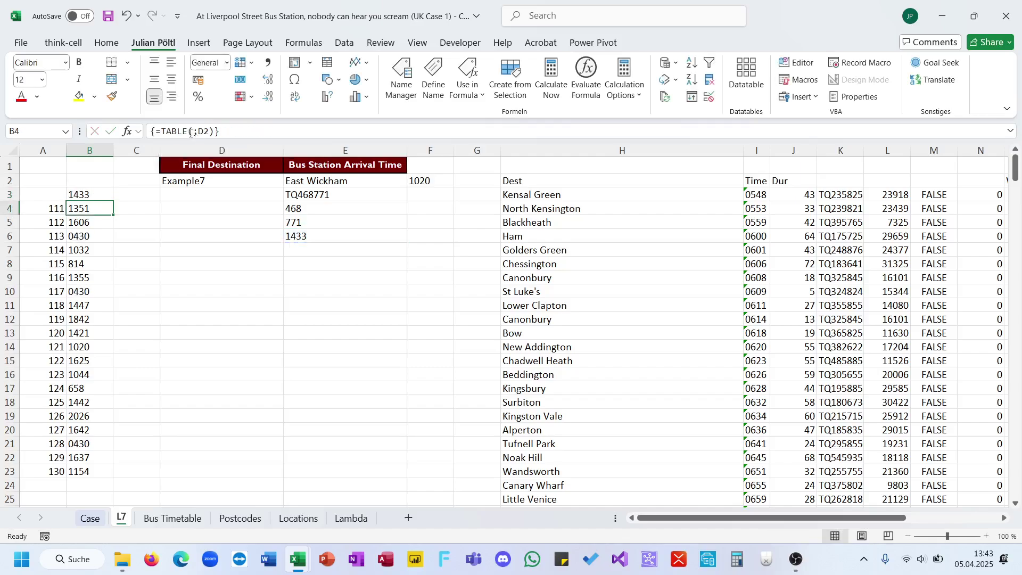
pyautogui.hotkey('ctrl', 'shift', 'Down')
pyautogui.hotkey('ctrl', 'c')
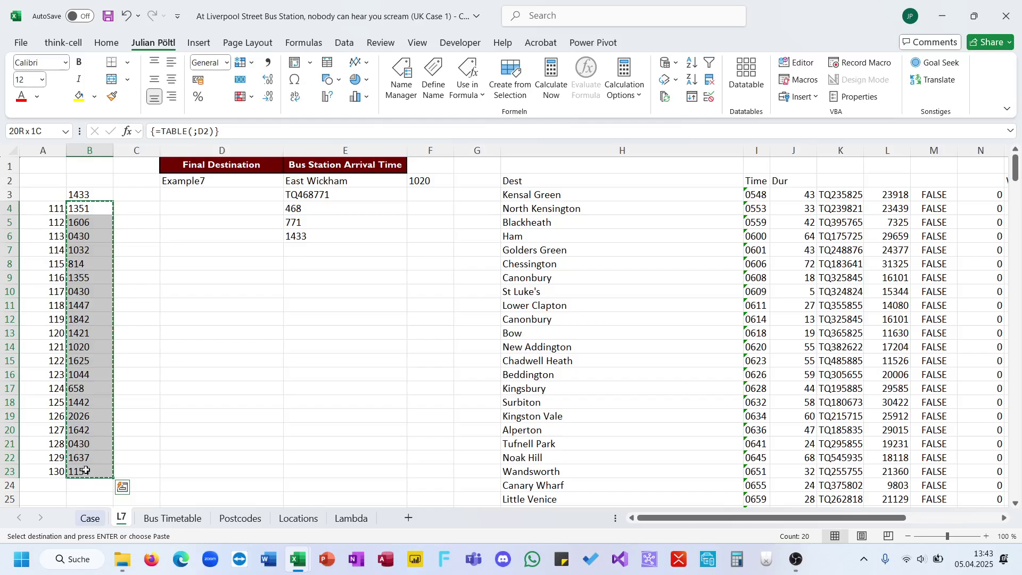
pyautogui.click(81, 394)
pyautogui.press('Escape')
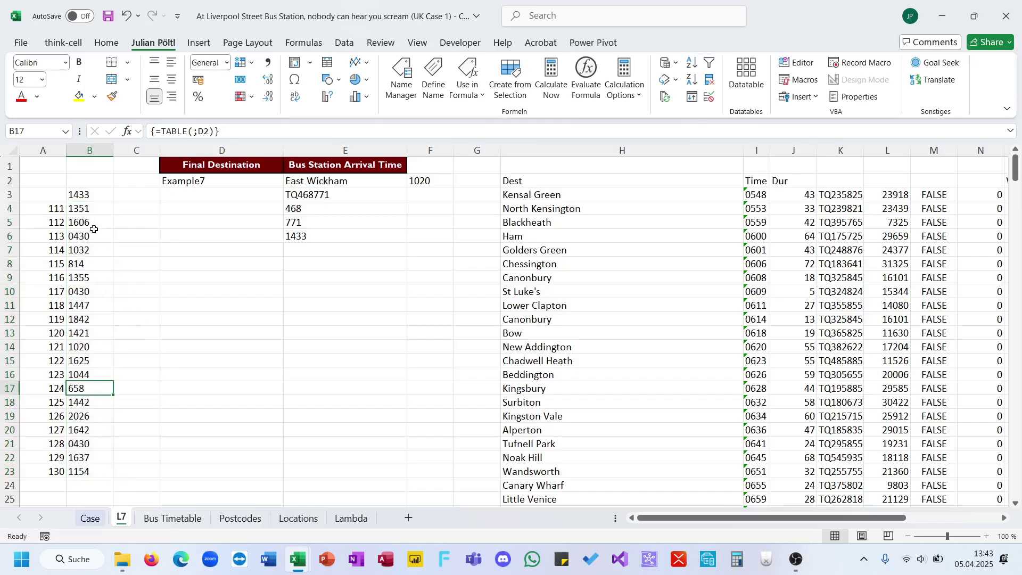
# Extend the TEXT format in the E6 formula to "0000" so that arrival times have four digits
pyautogui.click(89, 197)
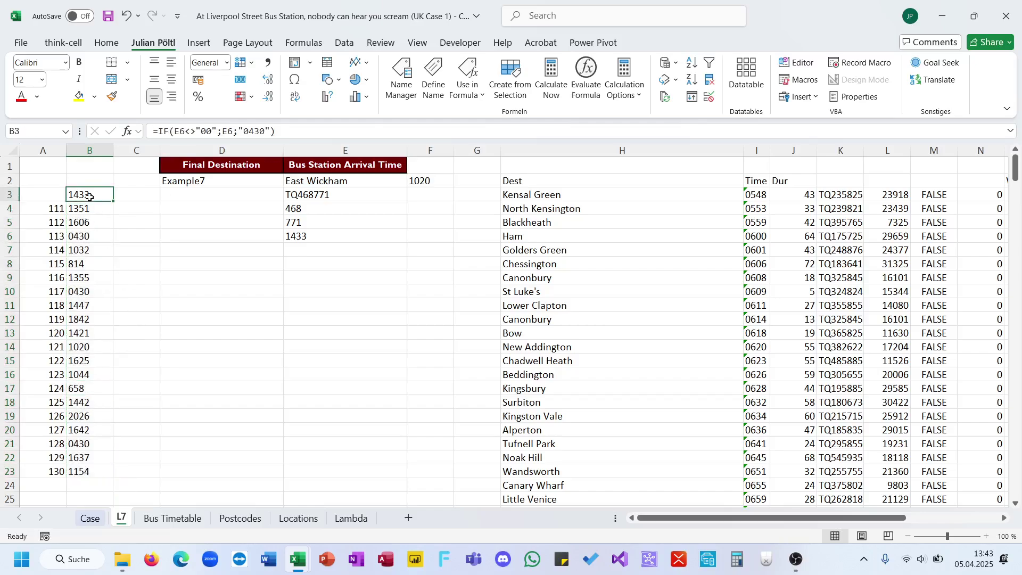
pyautogui.click(296, 236)
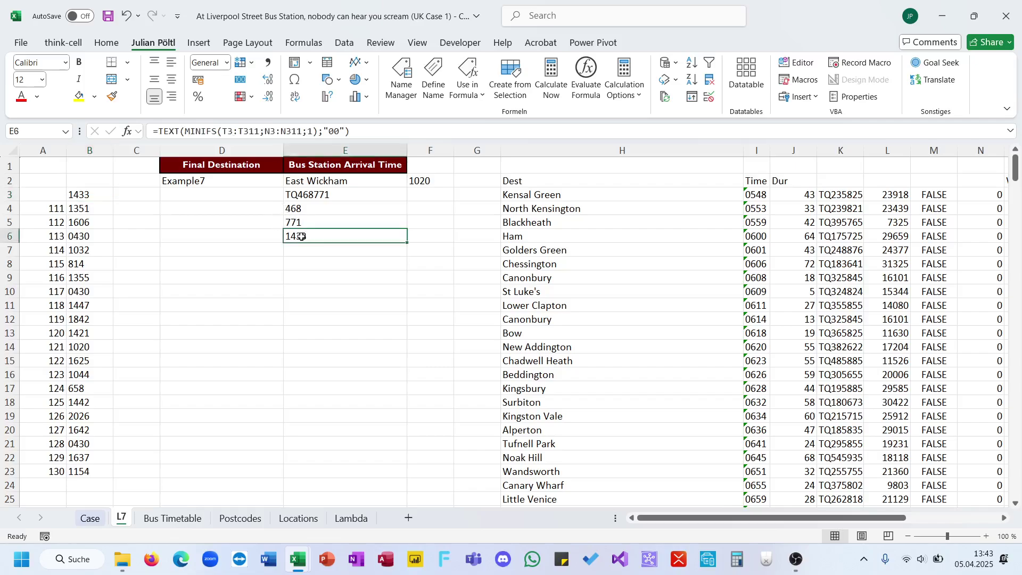
pyautogui.click(379, 135)
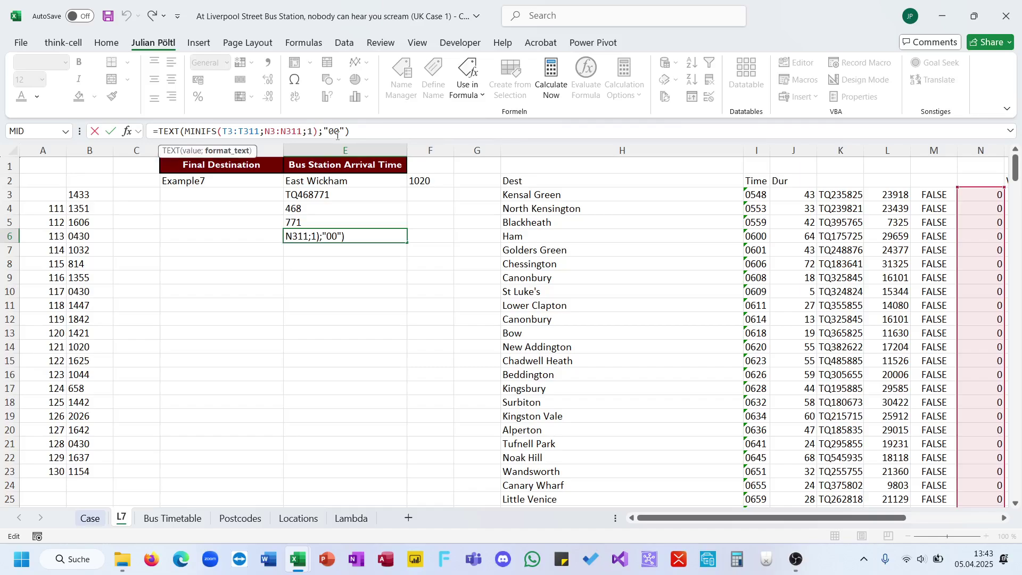
pyautogui.write('00')
pyautogui.press('Return')
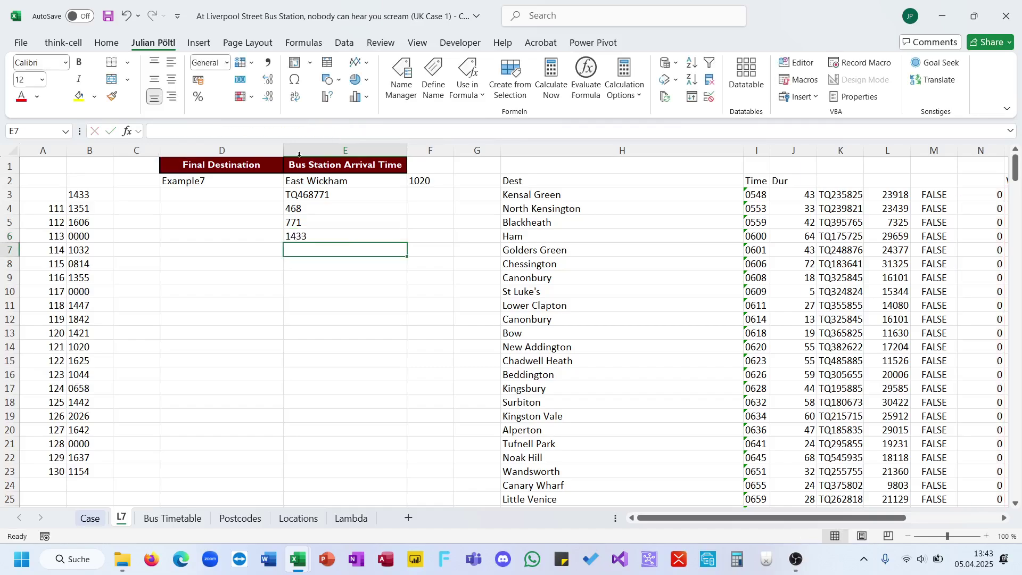
# Copy the calculated arrival times for games 111 to 130 from the L7 sheet and paste them as values into the Level 7 answers on Case
pyautogui.click(85, 208)
pyautogui.hotkey('ctrl', 'shift', 'Down')
pyautogui.hotkey('ctrl', 'c')
pyautogui.click(90, 517)
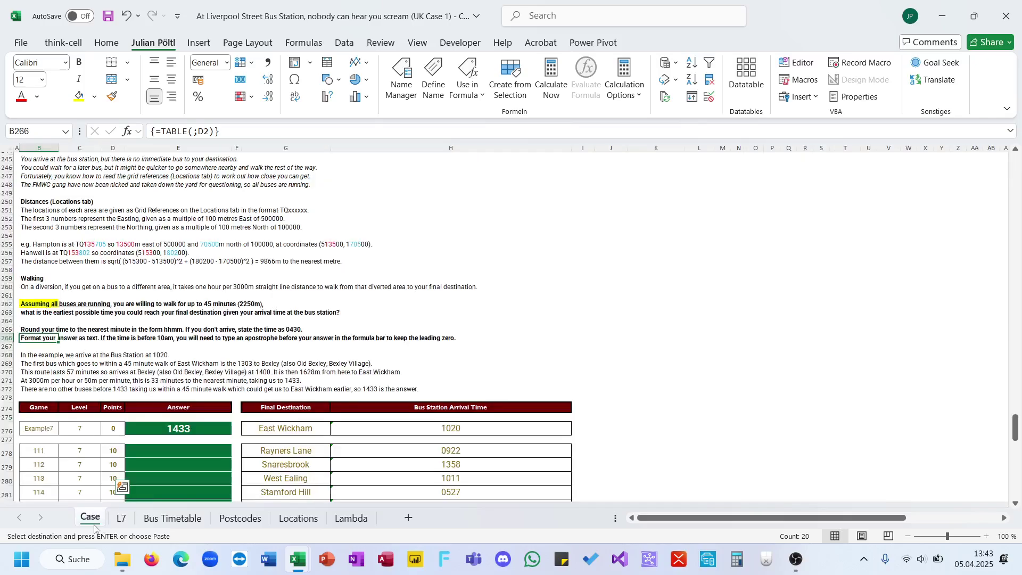
pyautogui.click(182, 451)
pyautogui.hotkey('ctrl', 'v')
pyautogui.scroll(-8, 182, 450)
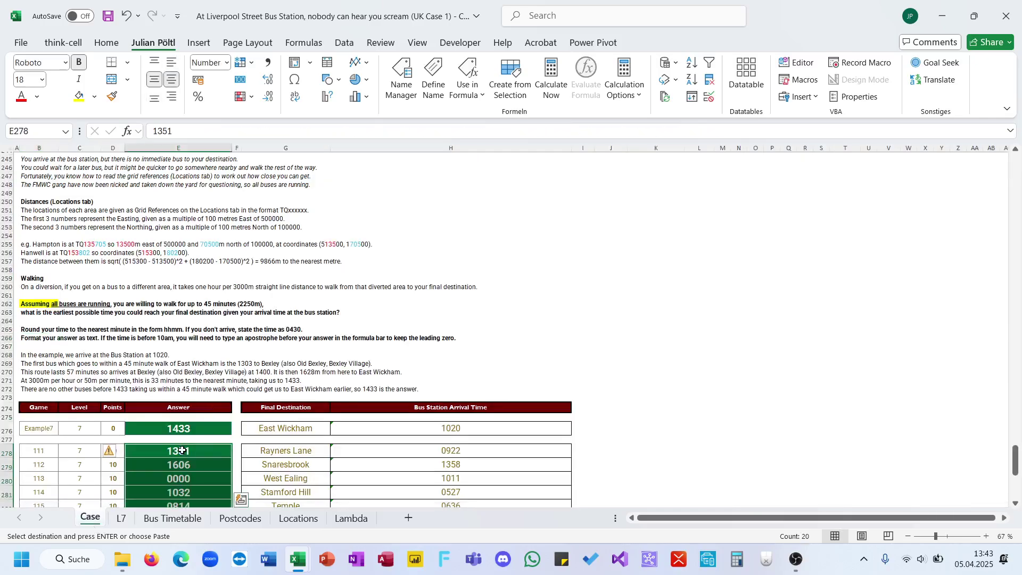
# Mark the 40 points of Bonus 3 in the bonus questions table with a red font
pyautogui.scroll(20, 182, 450)
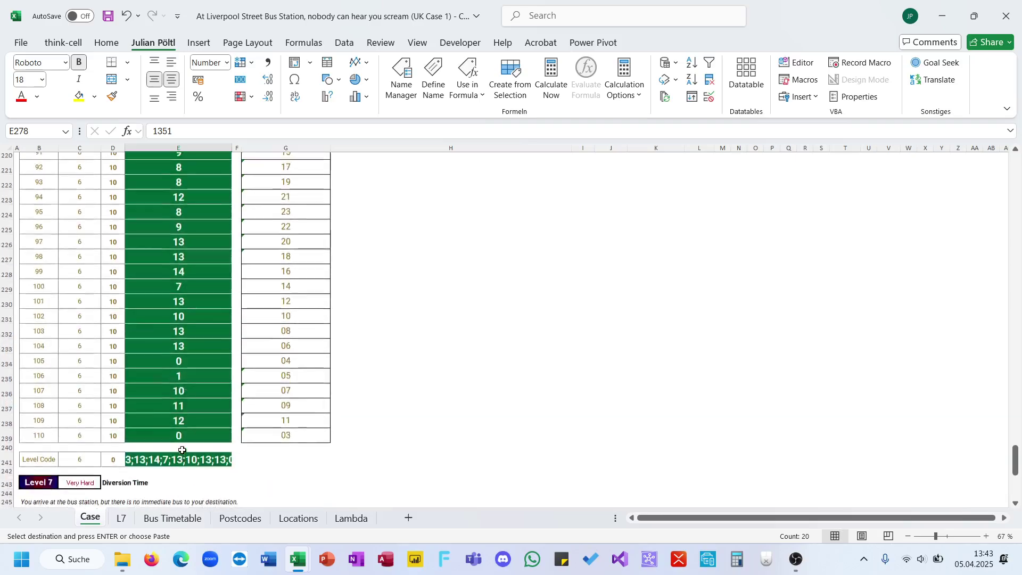
pyautogui.scroll(20, 182, 450)
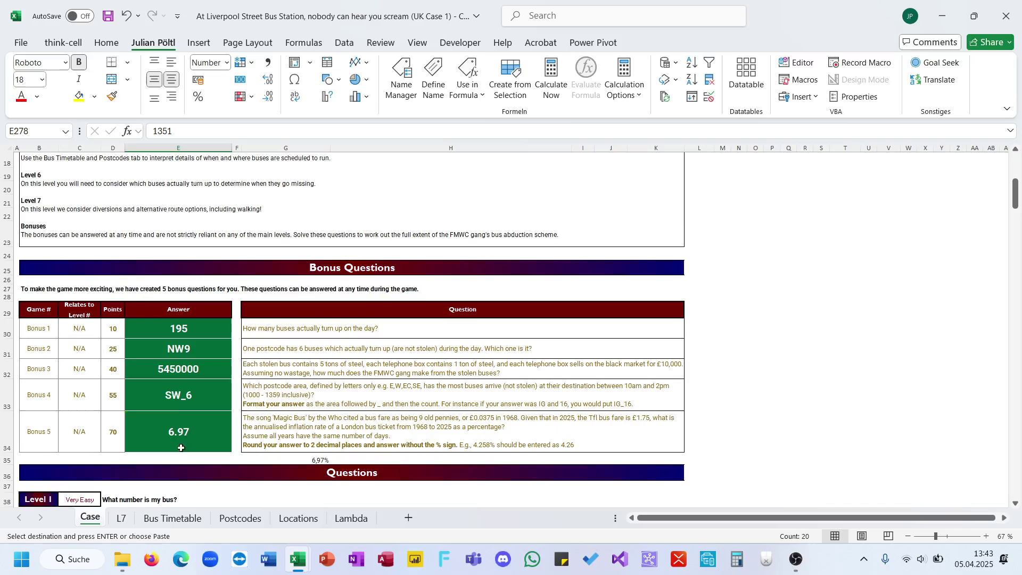
pyautogui.click(177, 376)
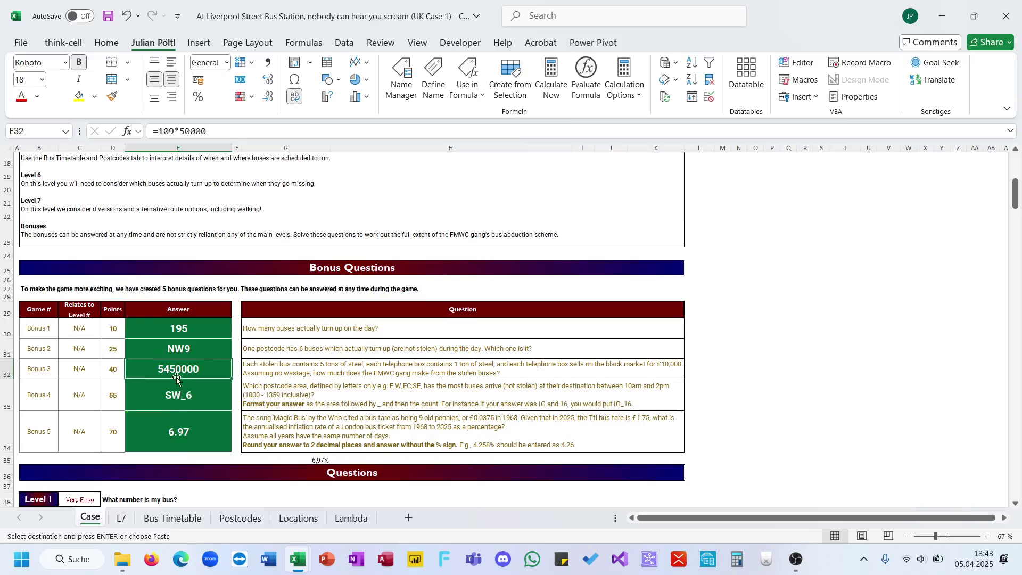
pyautogui.click(111, 369)
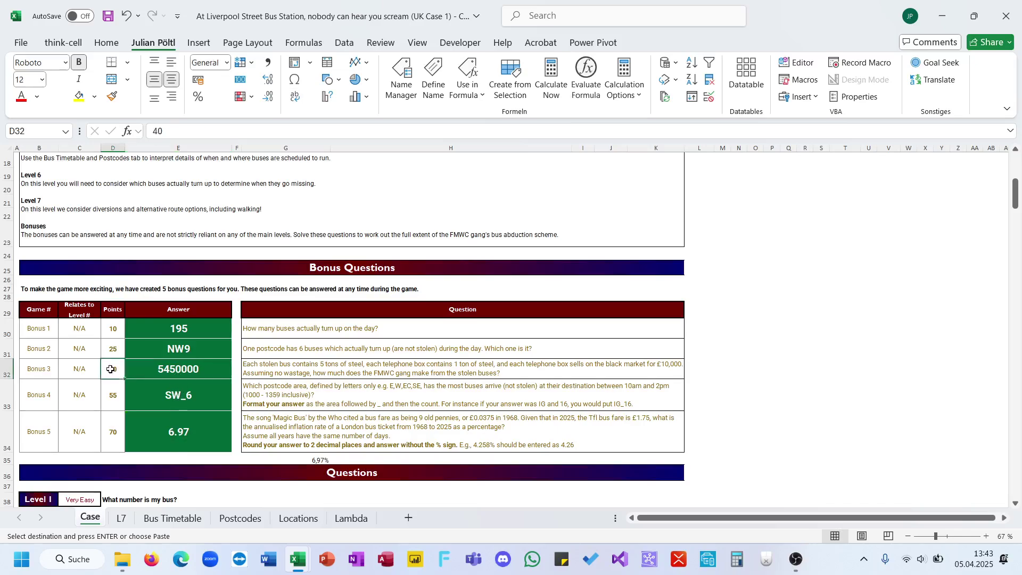
pyautogui.click(21, 96)
# Review the answers on the Case sheet across the bonus questions and Levels 1 to 7
pyautogui.scroll(-18, 146, 416)
pyautogui.scroll(13, 146, 416)
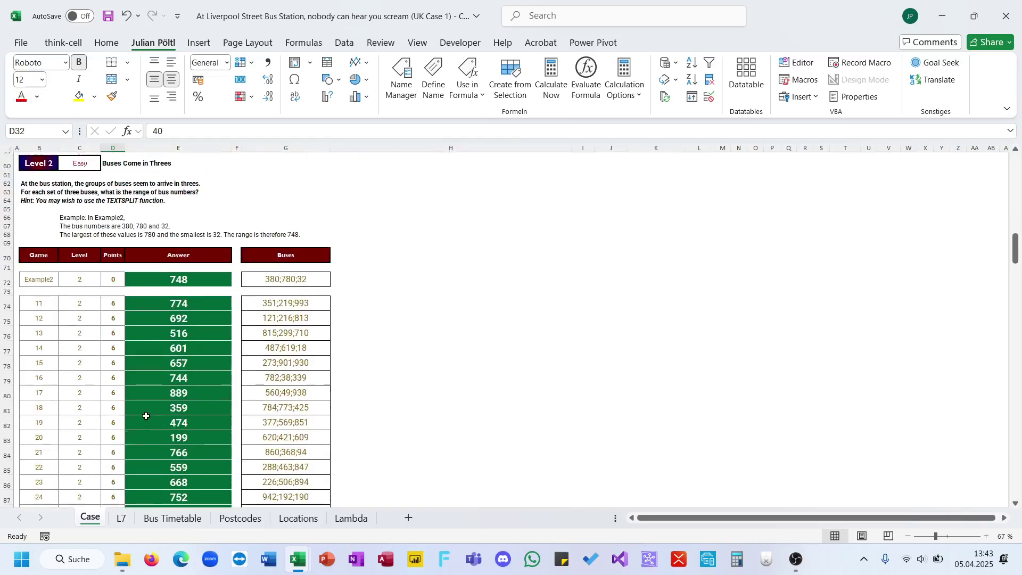
pyautogui.scroll(3, 146, 416)
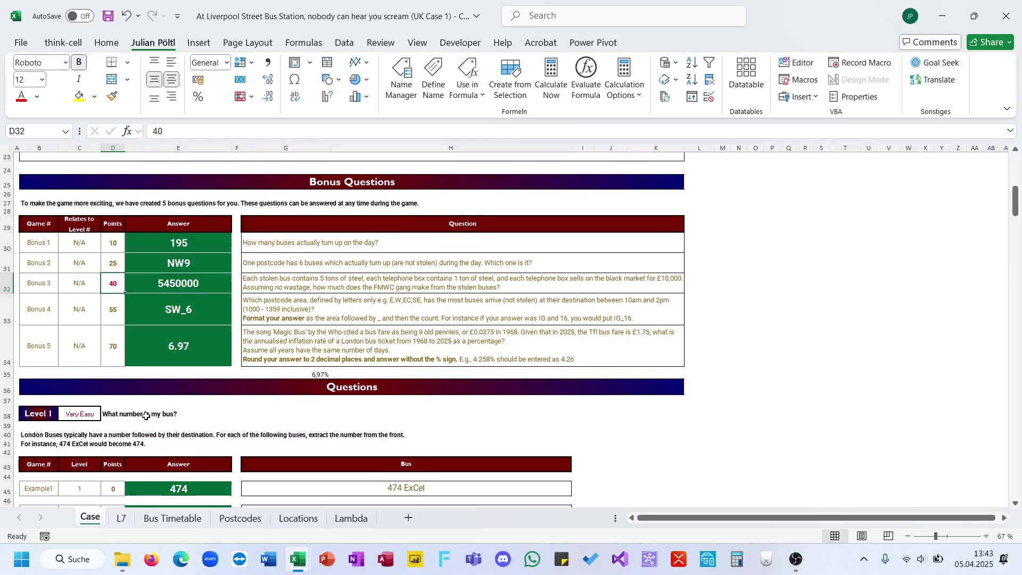
pyautogui.scroll(-20, 146, 416)
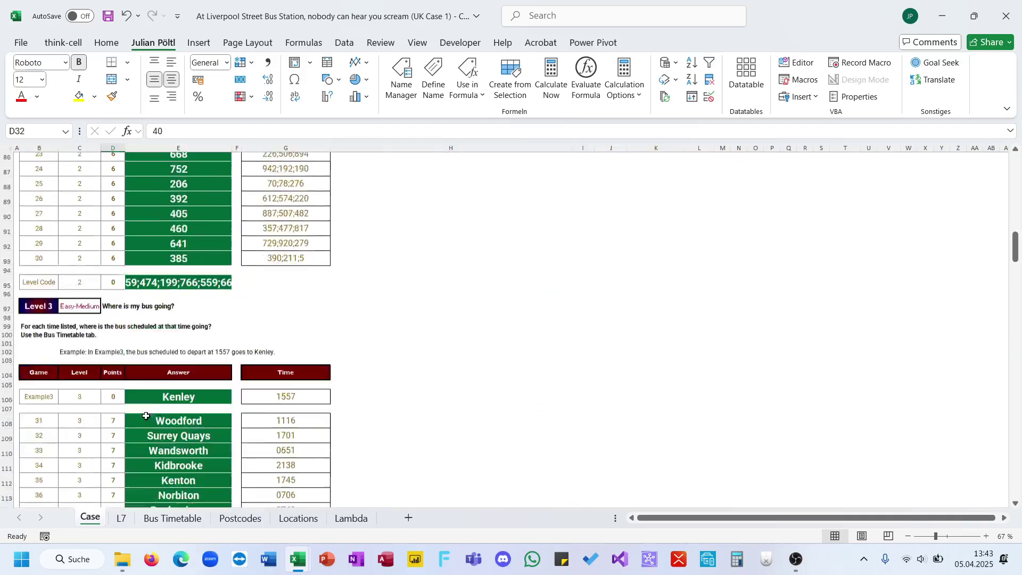
pyautogui.scroll(-20, 146, 416)
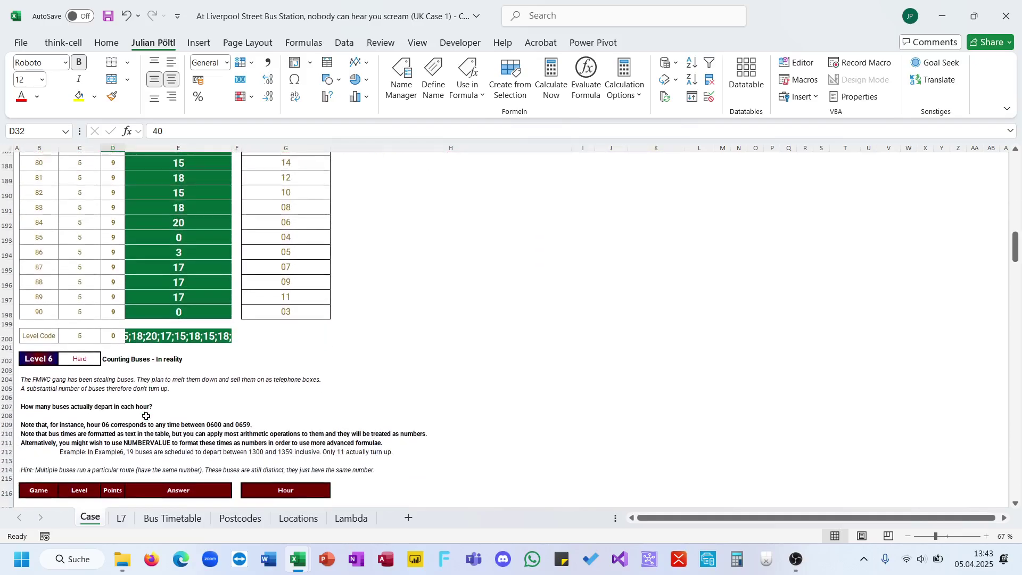
pyautogui.scroll(-12, 146, 416)
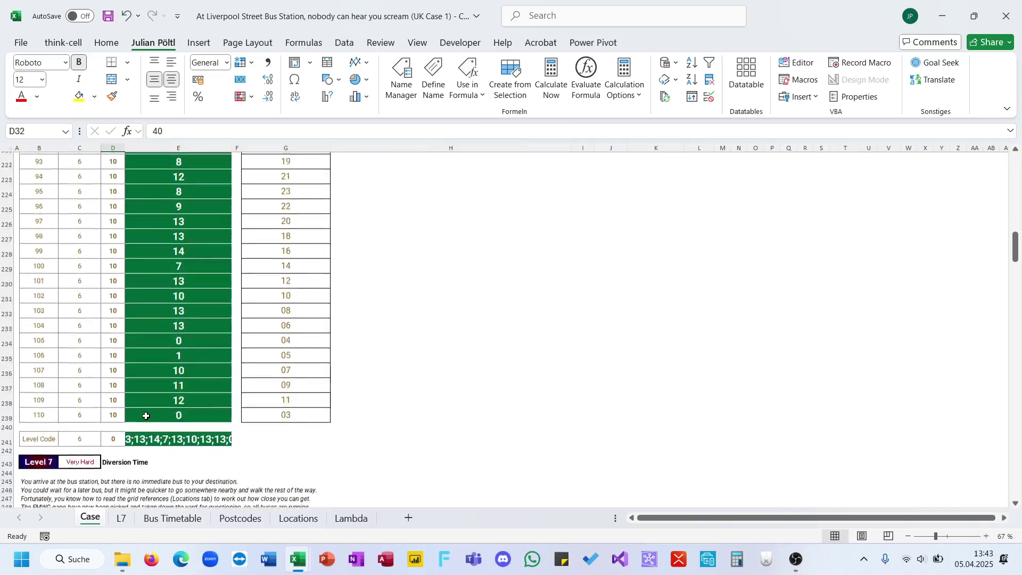
pyautogui.scroll(-10, 146, 415)
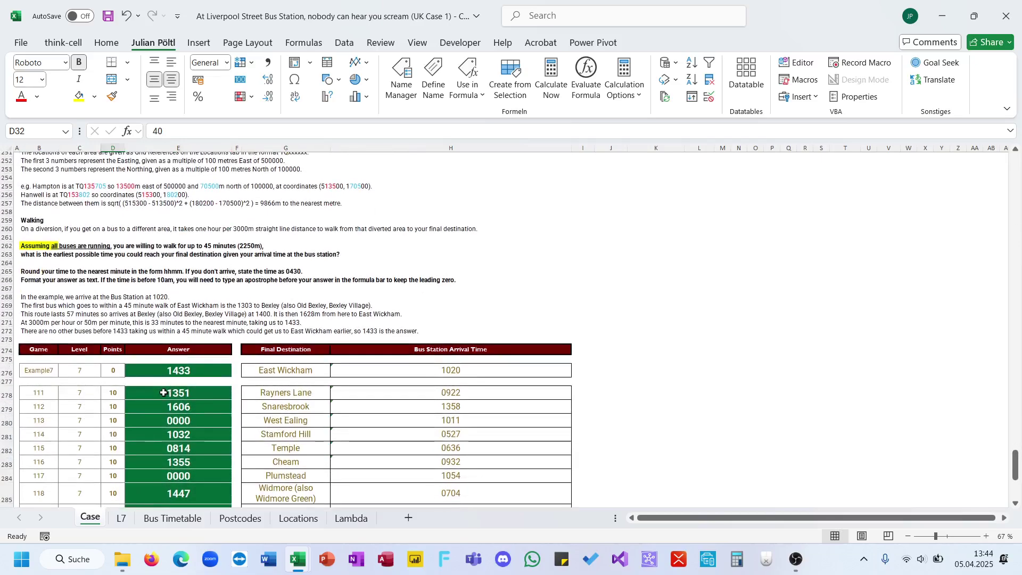
pyautogui.click(161, 394)
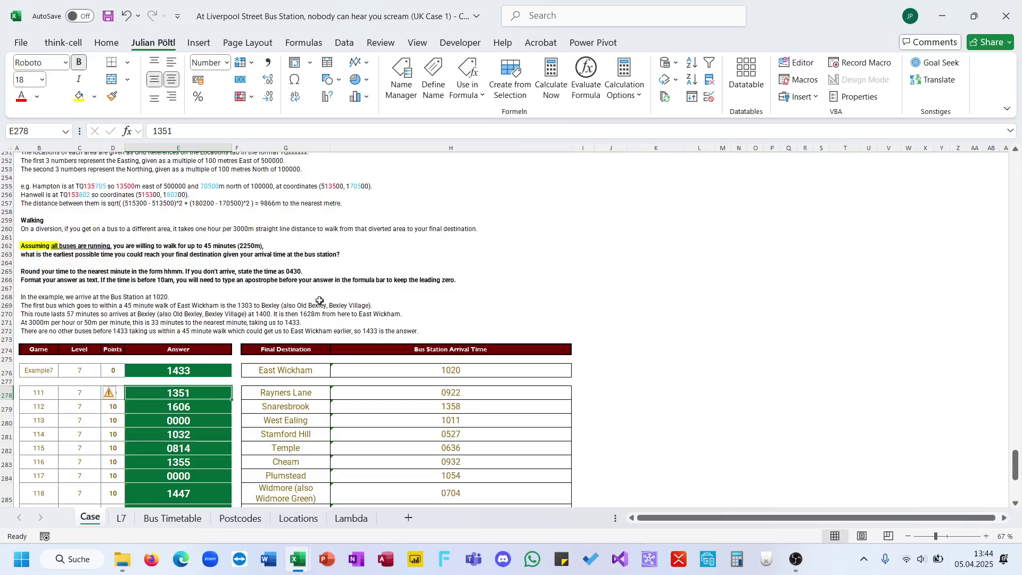
pyautogui.scroll(20, 320, 301)
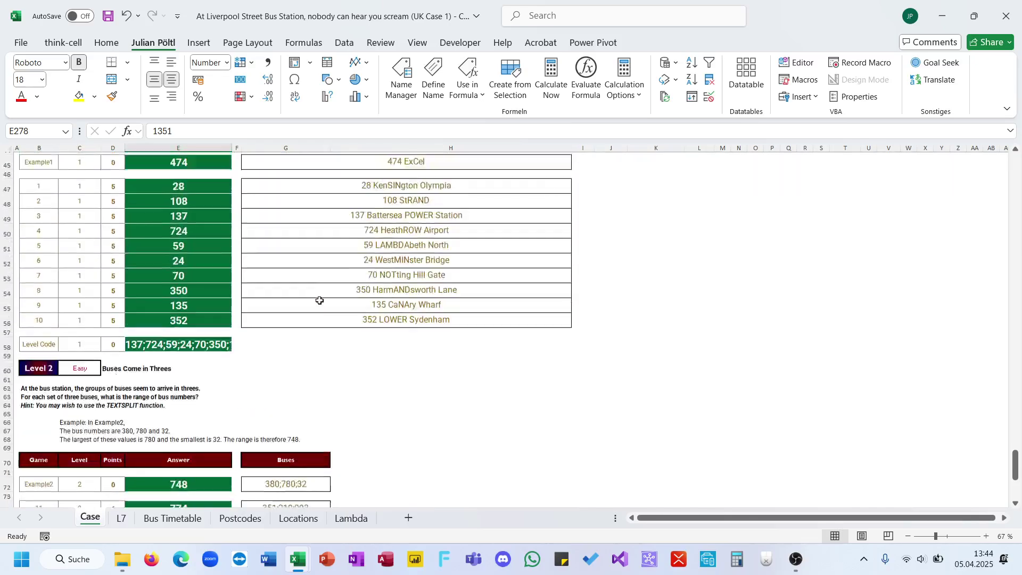
pyautogui.scroll(5, 320, 301)
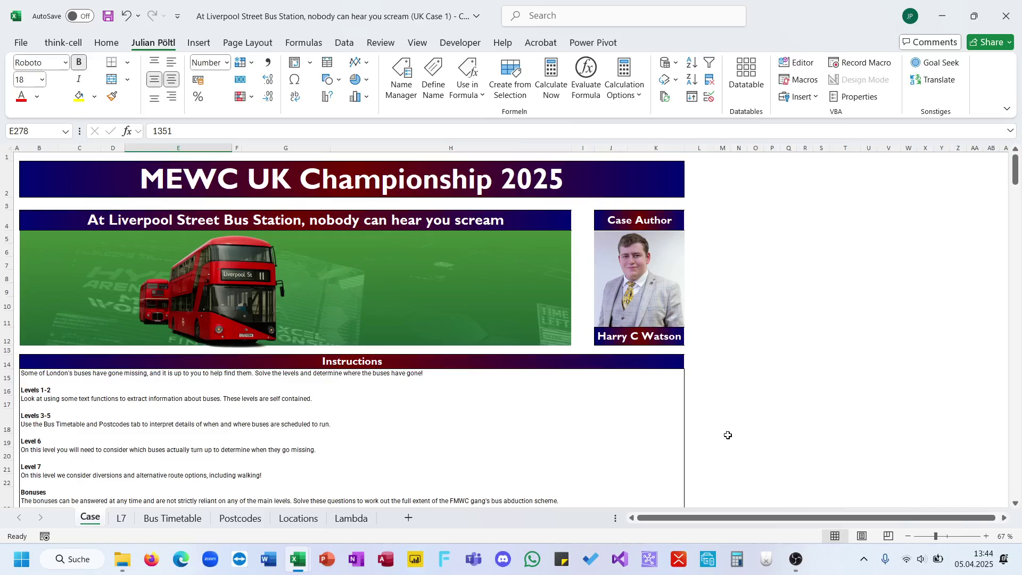
pyautogui.click(793, 560)
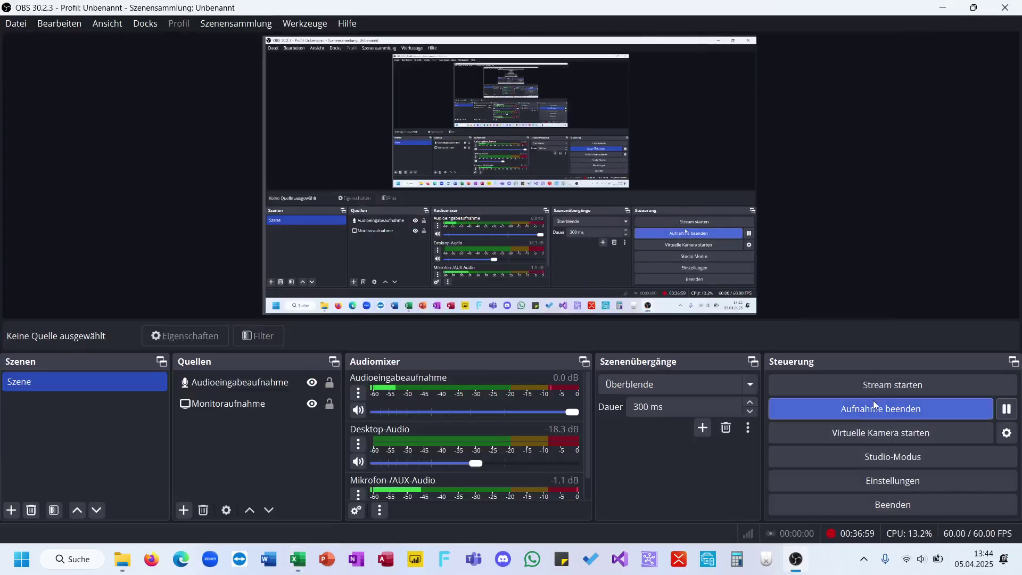